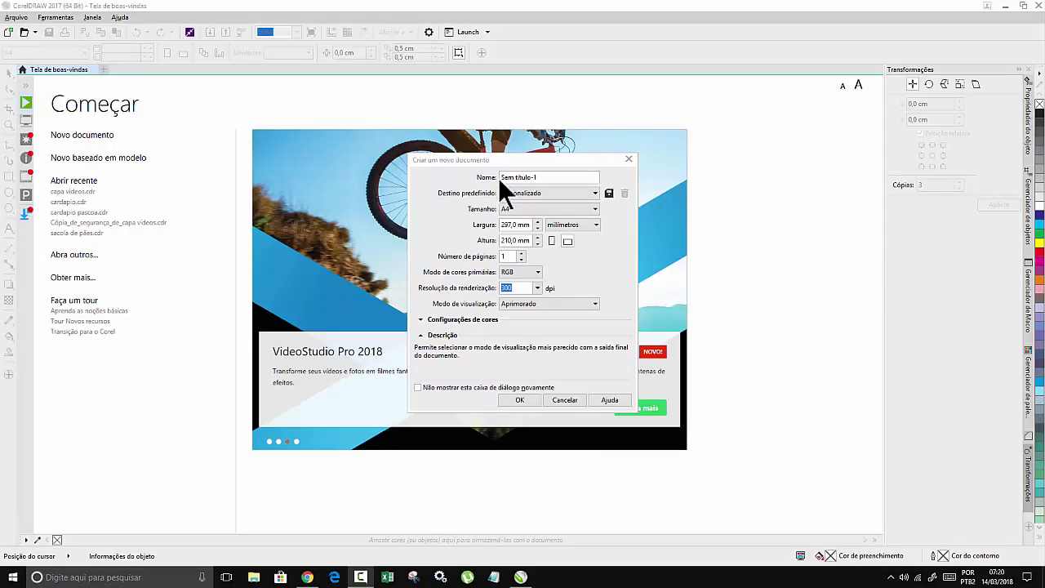
Create a new A3 portrait document with its units set to centimetres.
{"action": "left_click", "coordinate": [595, 209]}
{"action": "left_click", "coordinate": [507, 243]}
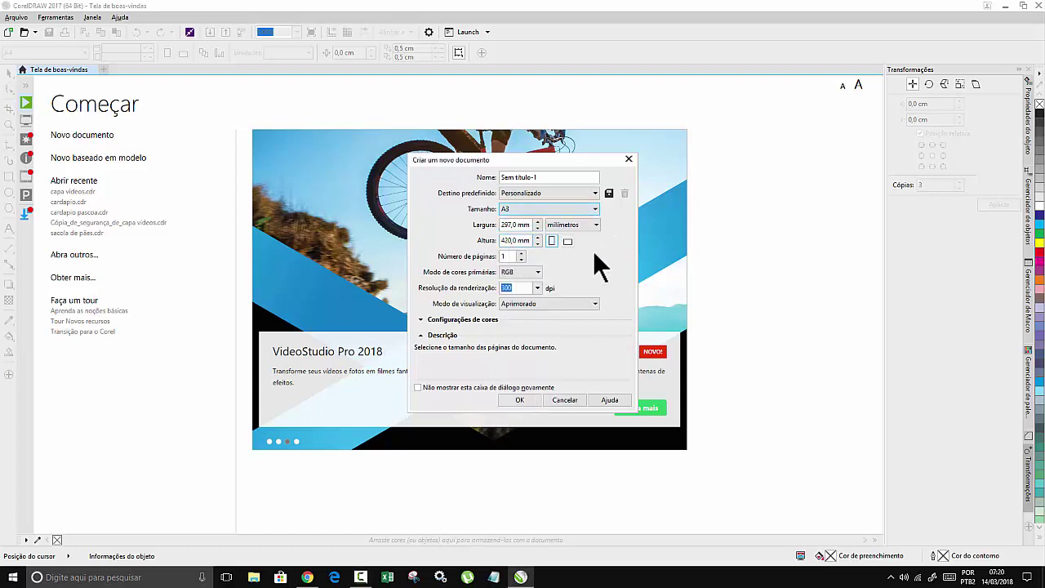
{"action": "left_click", "coordinate": [595, 223]}
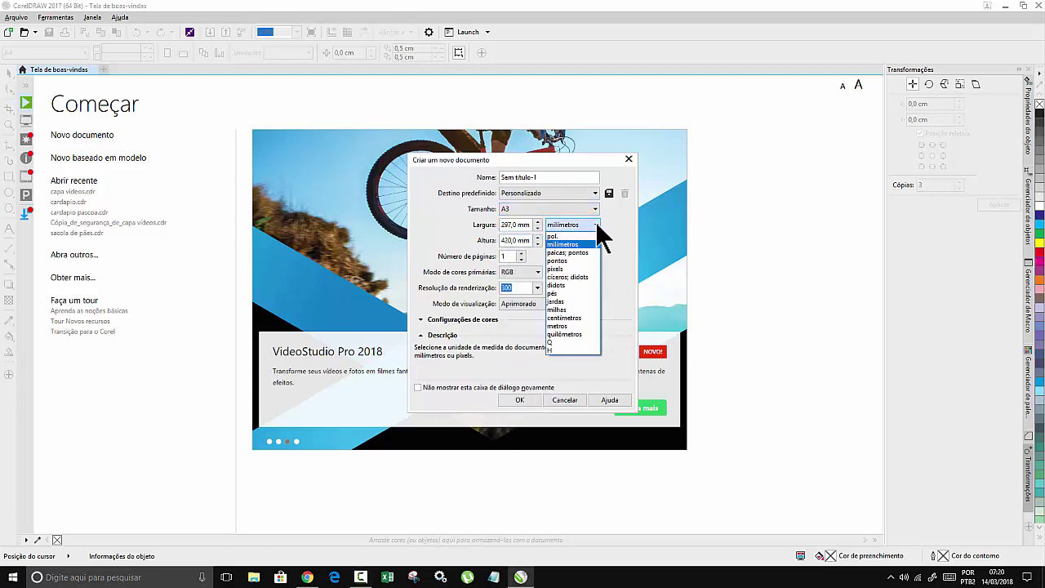
{"action": "left_click", "coordinate": [577, 318]}
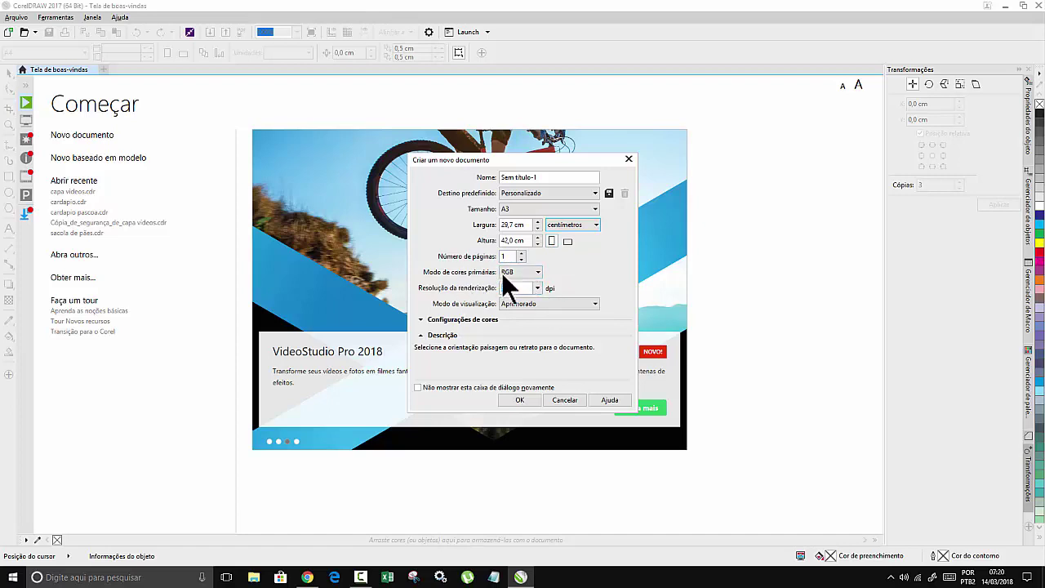
{"action": "left_click", "coordinate": [530, 397]}
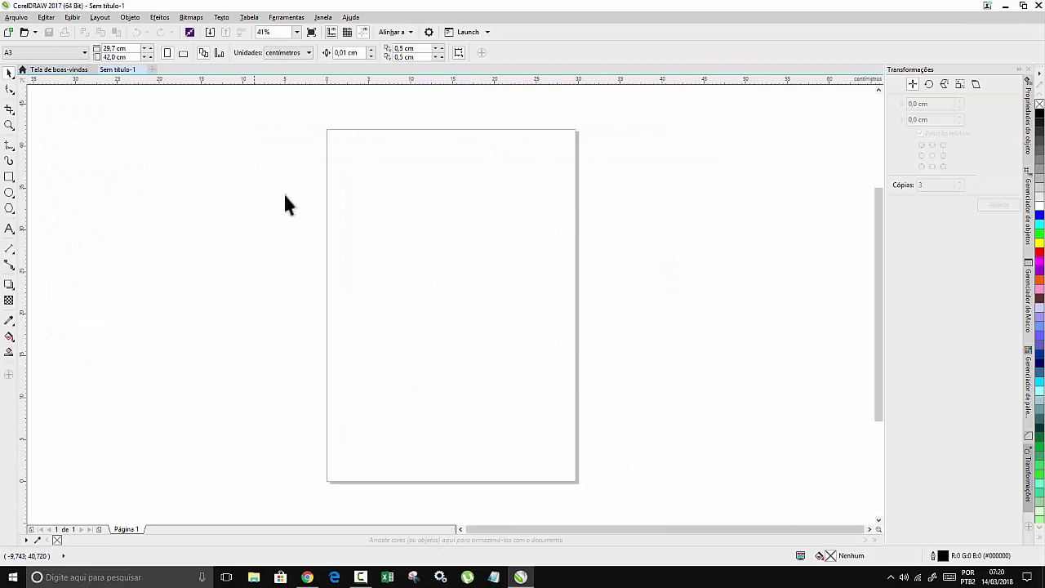
Import the photo large-9.jpg at about 17.5 cm wide and place it just beside the page's left edge.
{"action": "right_click", "coordinate": [275, 169]}
{"action": "left_click", "coordinate": [308, 216]}
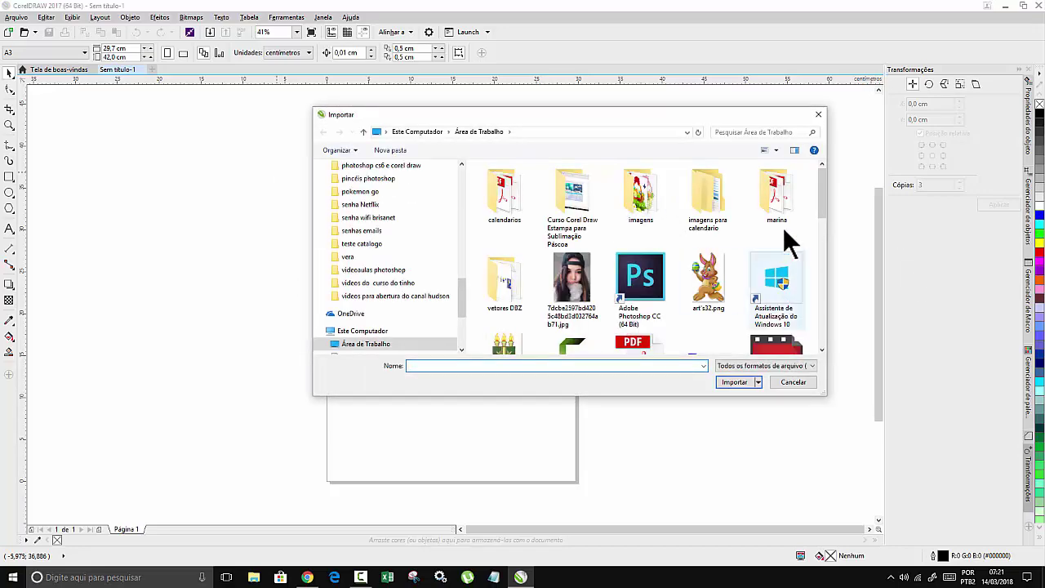
{"action": "left_click_drag", "start_coordinate": [824, 187], "coordinate": [828, 258]}
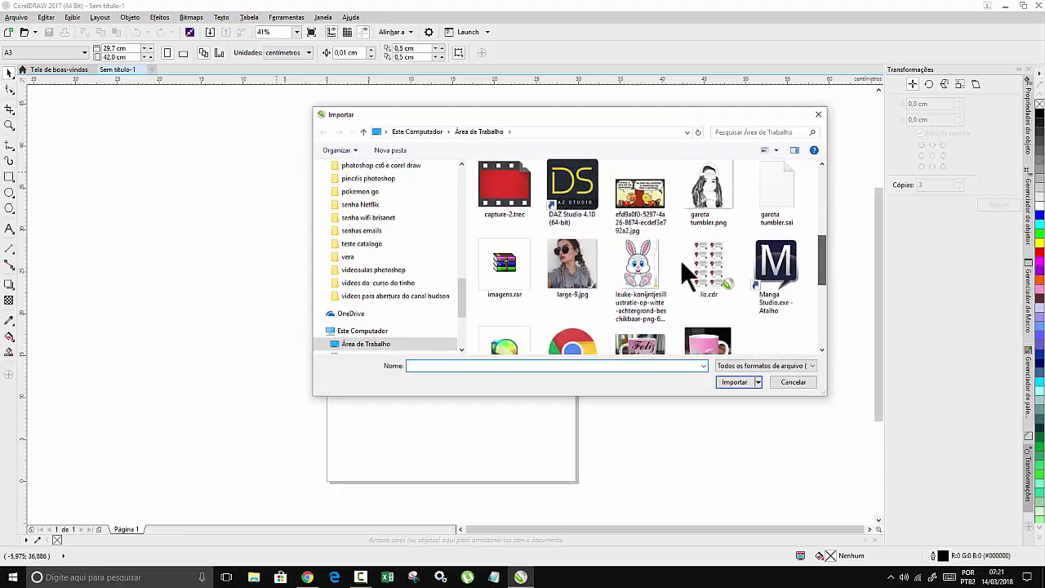
{"action": "left_click", "coordinate": [587, 260]}
{"action": "left_click", "coordinate": [733, 385]}
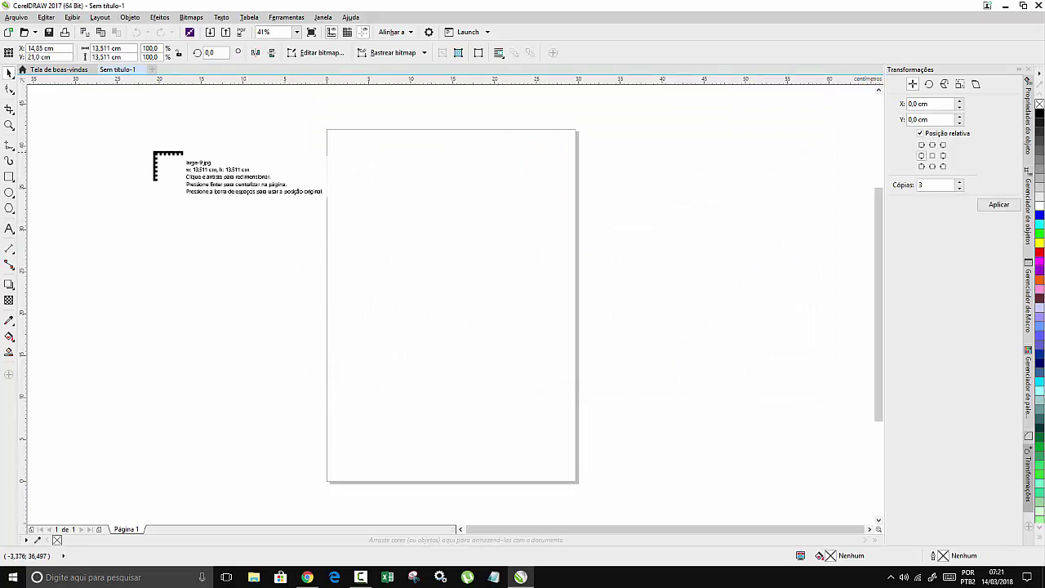
{"action": "left_click_drag", "start_coordinate": [145, 140], "coordinate": [337, 313]}
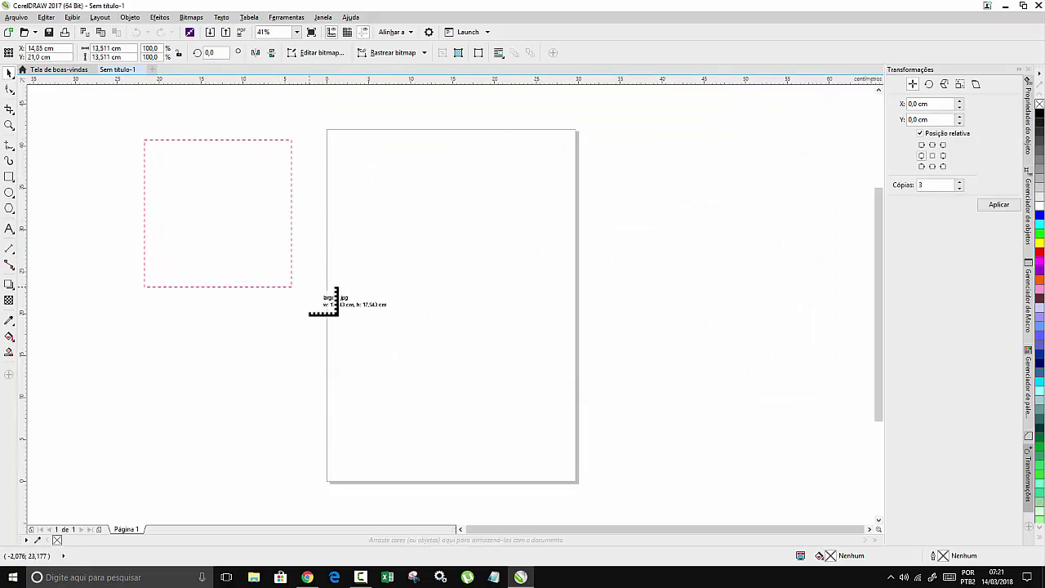
{"action": "left_click_drag", "start_coordinate": [221, 194], "coordinate": [250, 197]}
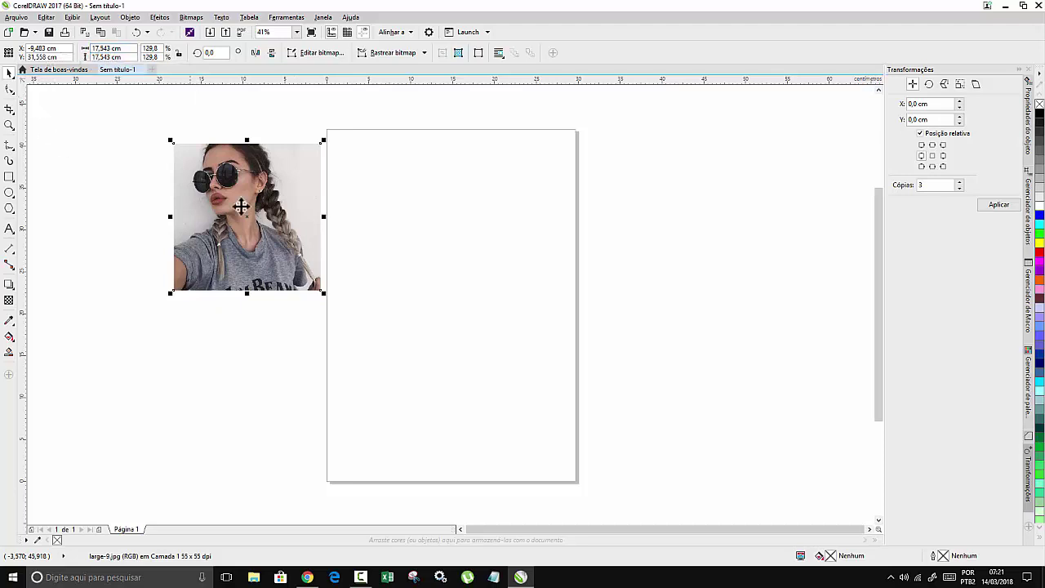
Check the photo's size, then deselect it and set the document's nudge distance to 18 cm.
{"action": "left_click", "coordinate": [333, 107]}
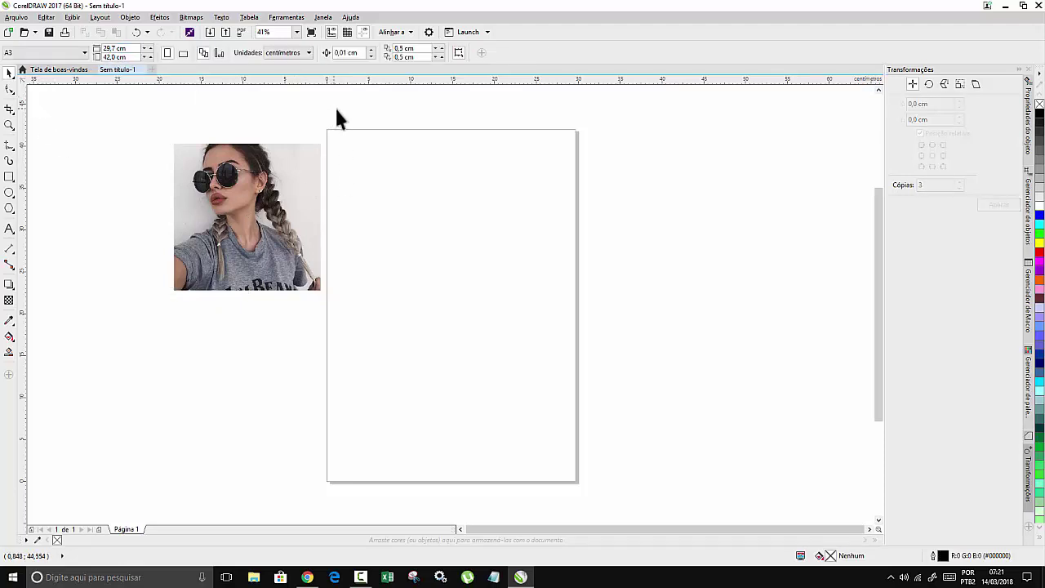
{"action": "left_click", "coordinate": [216, 187]}
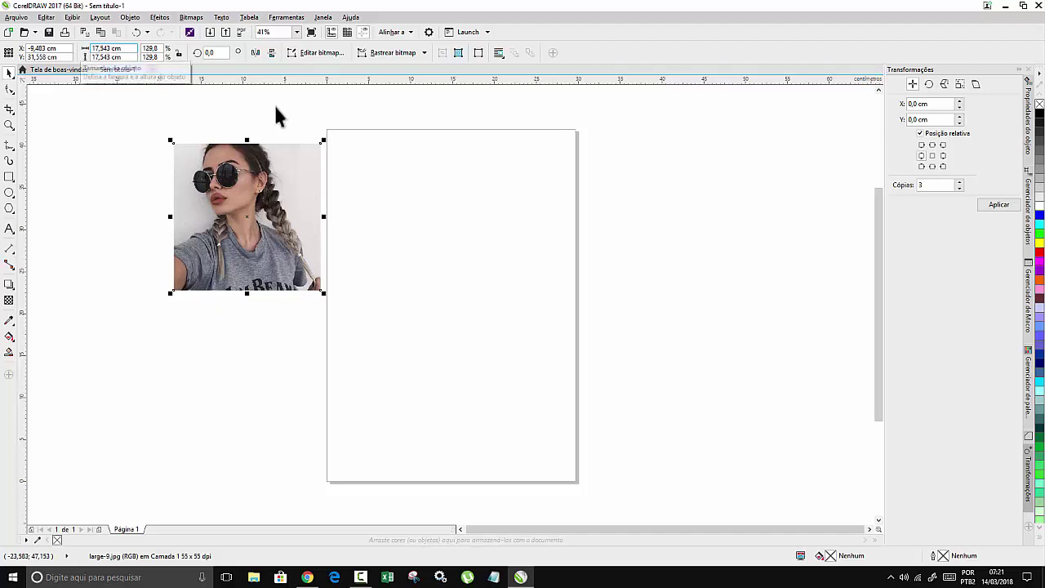
{"action": "left_click", "coordinate": [358, 104]}
{"action": "left_click_drag", "start_coordinate": [348, 52], "coordinate": [338, 52]}
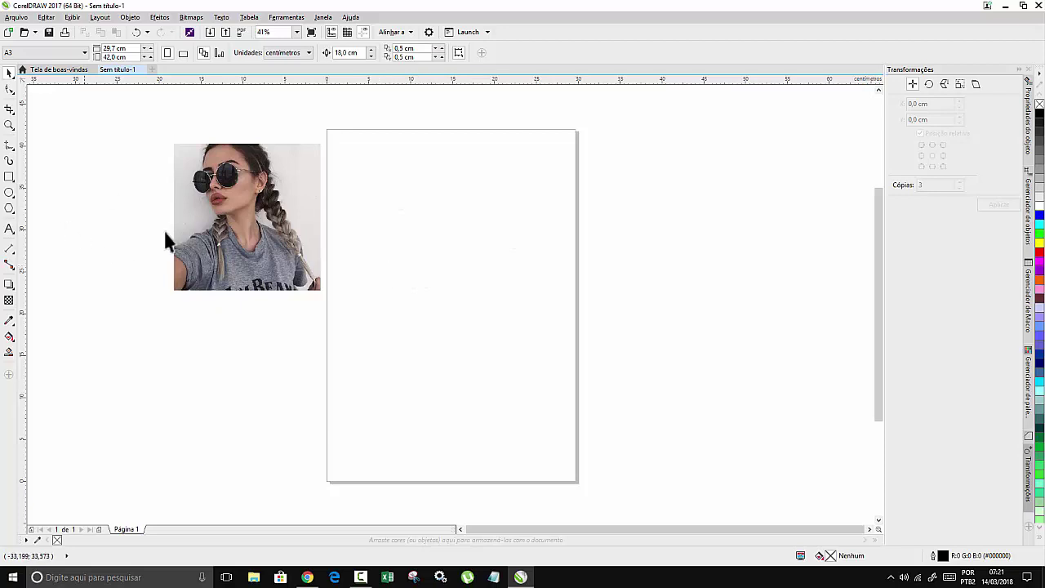
Lock the imported photo in place.
{"action": "right_click", "coordinate": [272, 194]}
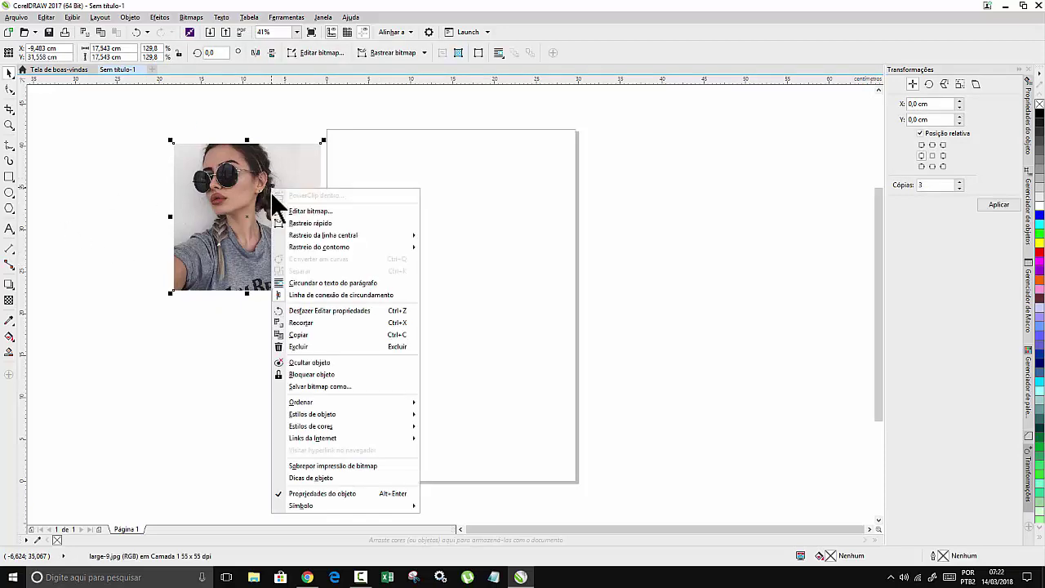
{"action": "left_click", "coordinate": [313, 373]}
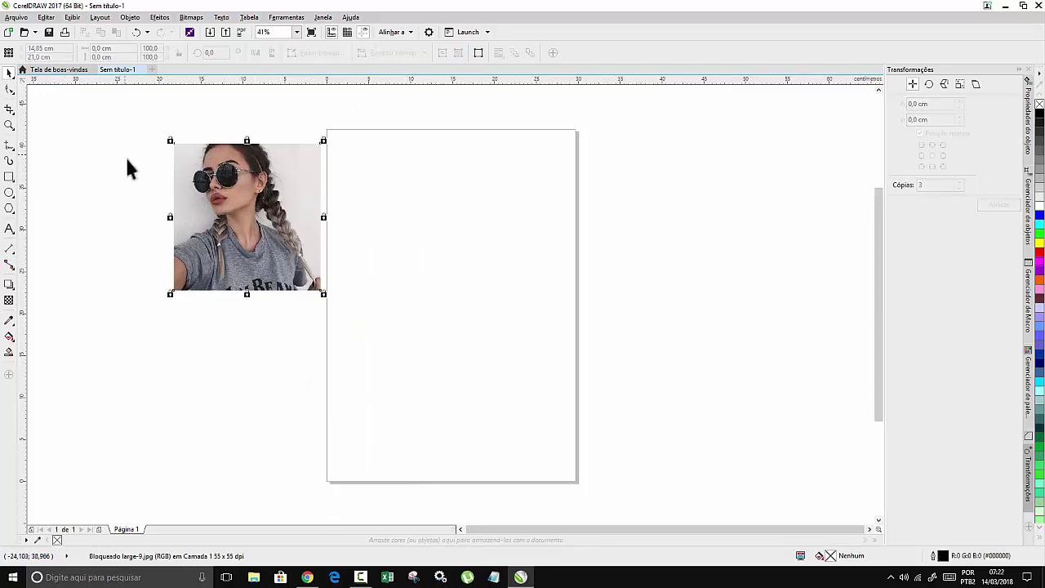
Start a B-Spline outline at the forehead hairline and trace the face's left contour past the sunglasses and lips to the chin.
{"action": "scroll", "coordinate": [134, 163], "scroll_direction": "up", "scroll_amount": 2}
{"action": "scroll", "coordinate": [324, 210], "scroll_direction": "up", "scroll_amount": 3}
{"action": "scroll", "coordinate": [453, 212], "scroll_direction": "down", "scroll_amount": 3}
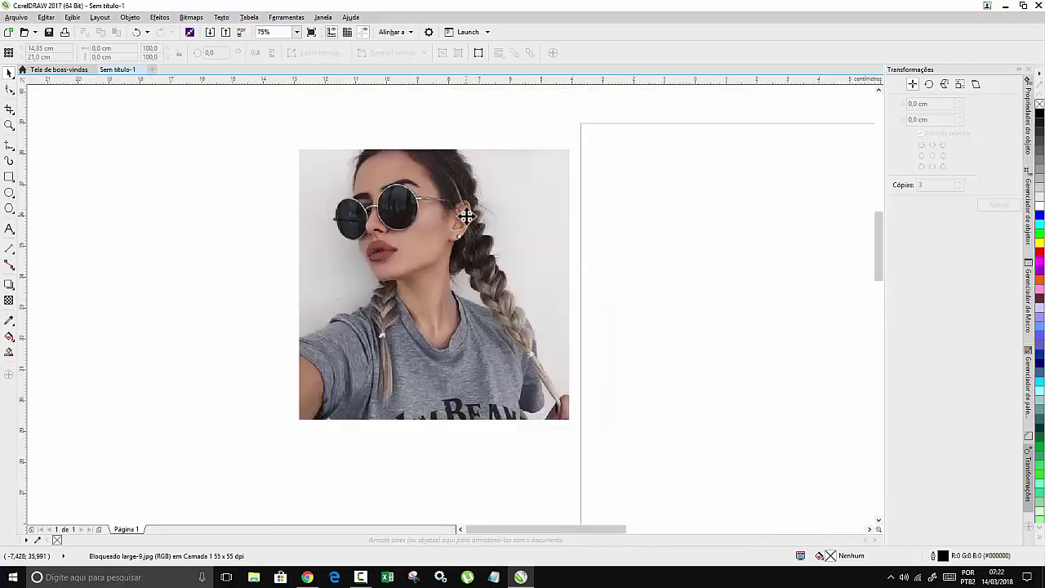
{"action": "scroll", "coordinate": [458, 228], "scroll_direction": "up", "scroll_amount": 3}
{"action": "left_click_drag", "start_coordinate": [881, 268], "coordinate": [880, 257]}
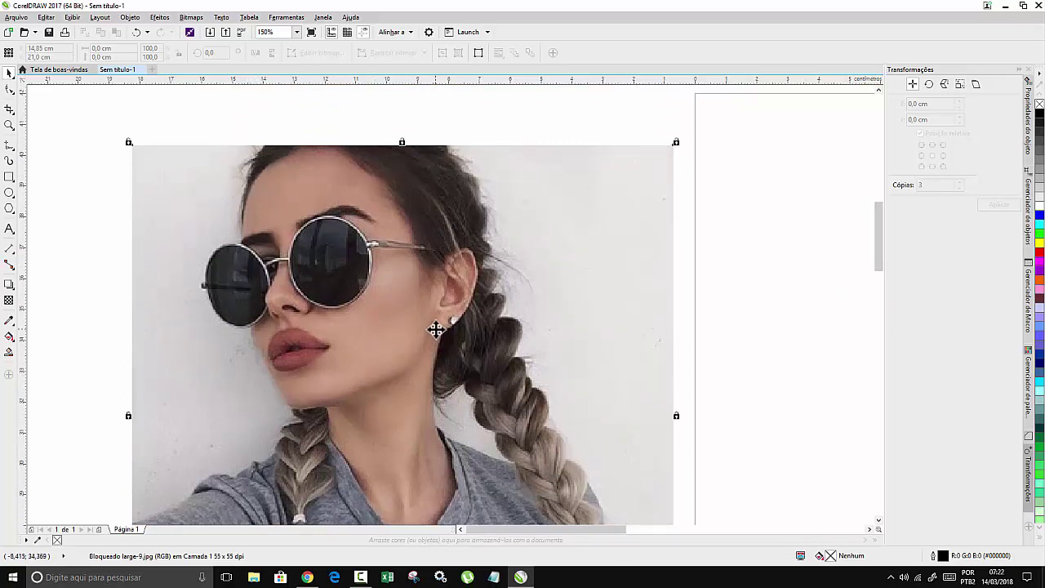
{"action": "left_click", "coordinate": [8, 147]}
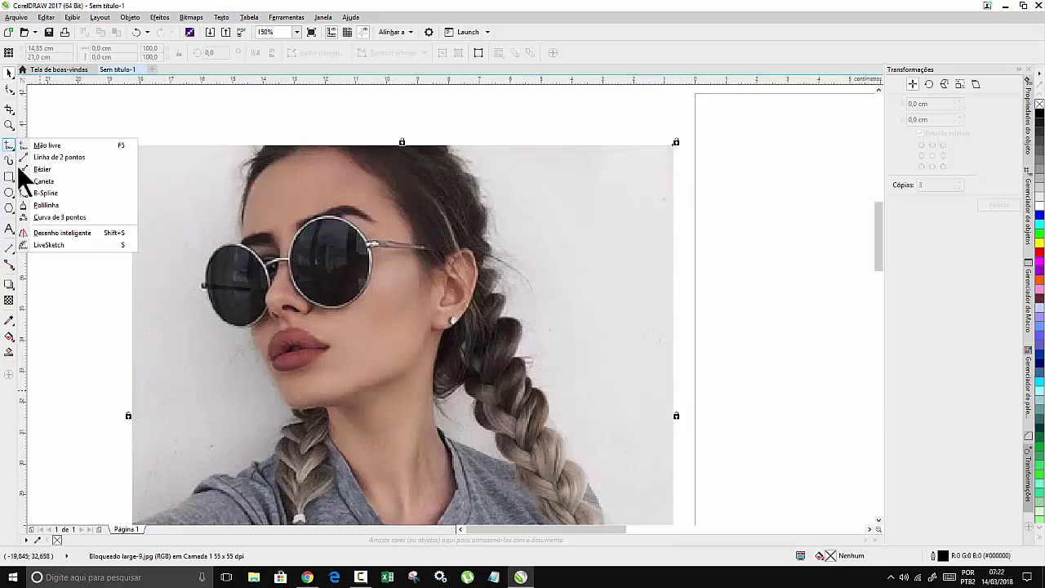
{"action": "left_click", "coordinate": [9, 162]}
{"action": "left_click", "coordinate": [10, 152]}
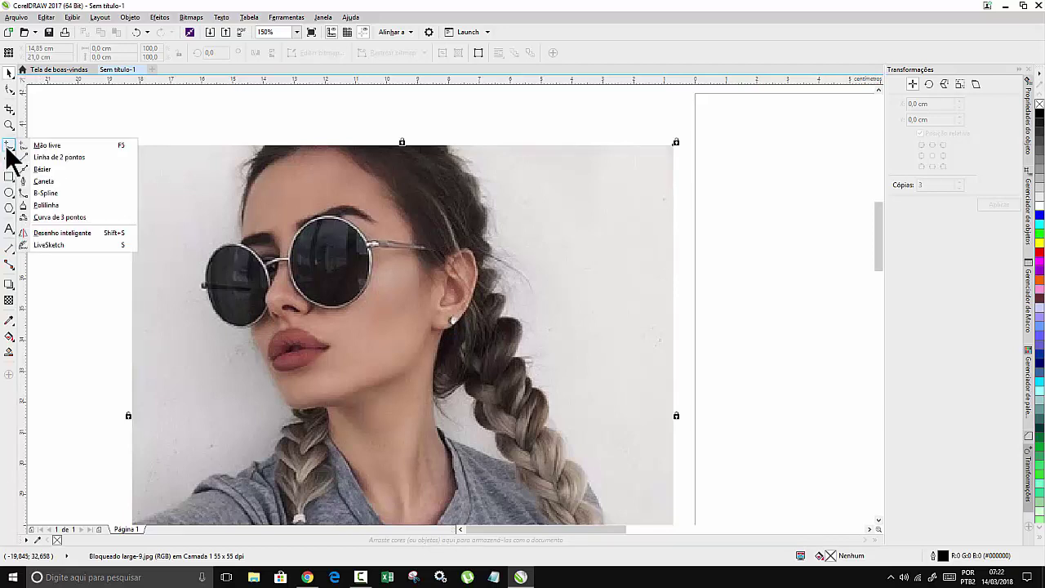
{"action": "left_click", "coordinate": [56, 193]}
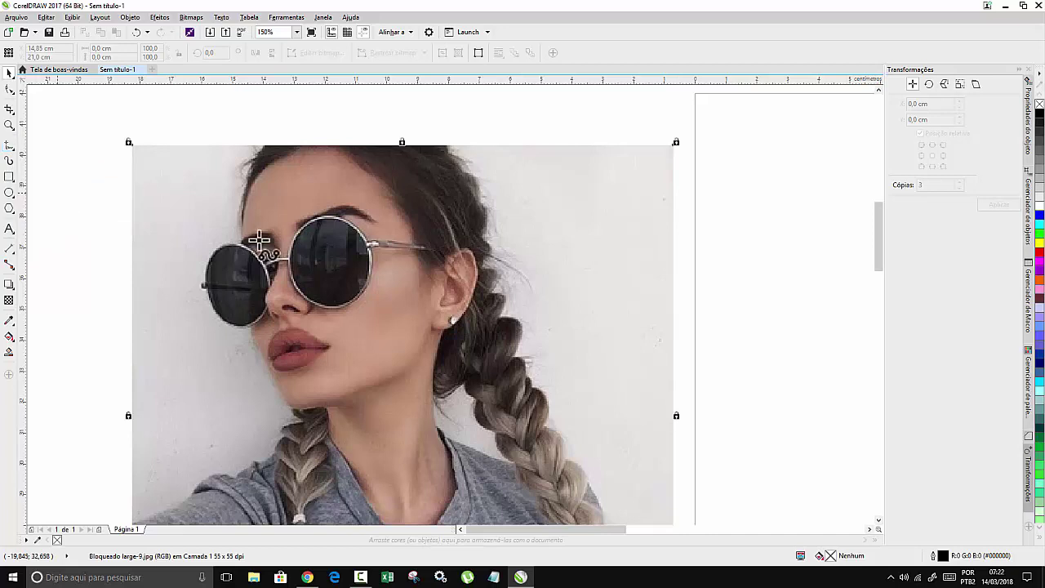
{"action": "left_click", "coordinate": [261, 169]}
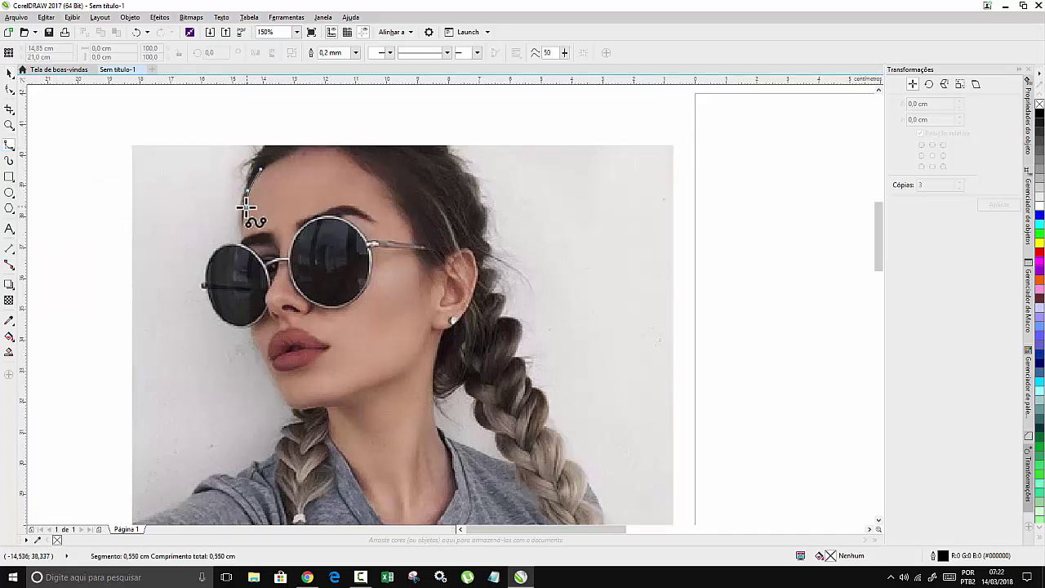
{"action": "left_click", "coordinate": [246, 206]}
{"action": "left_click", "coordinate": [240, 225]}
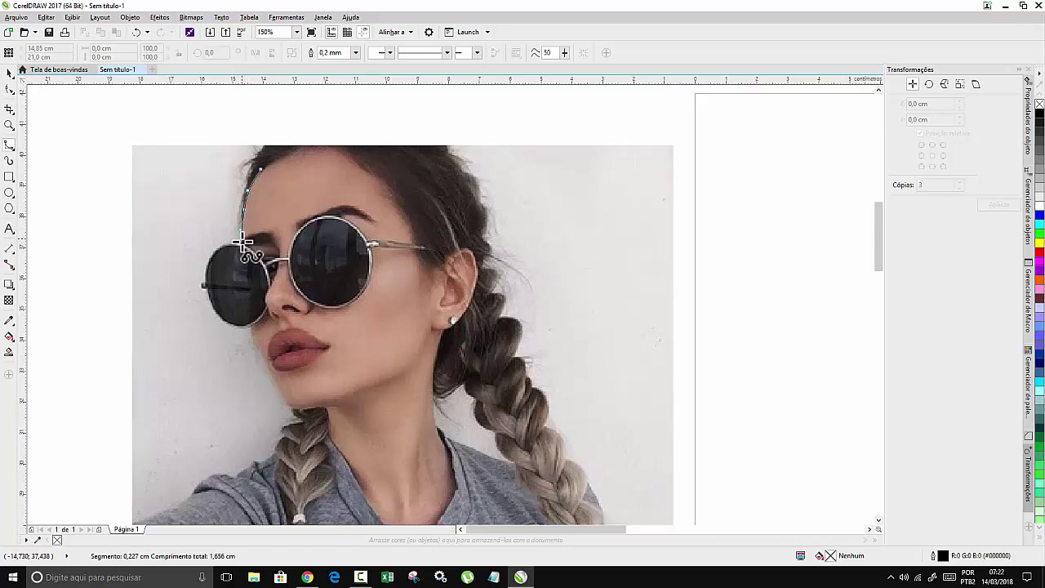
{"action": "left_click", "coordinate": [246, 246]}
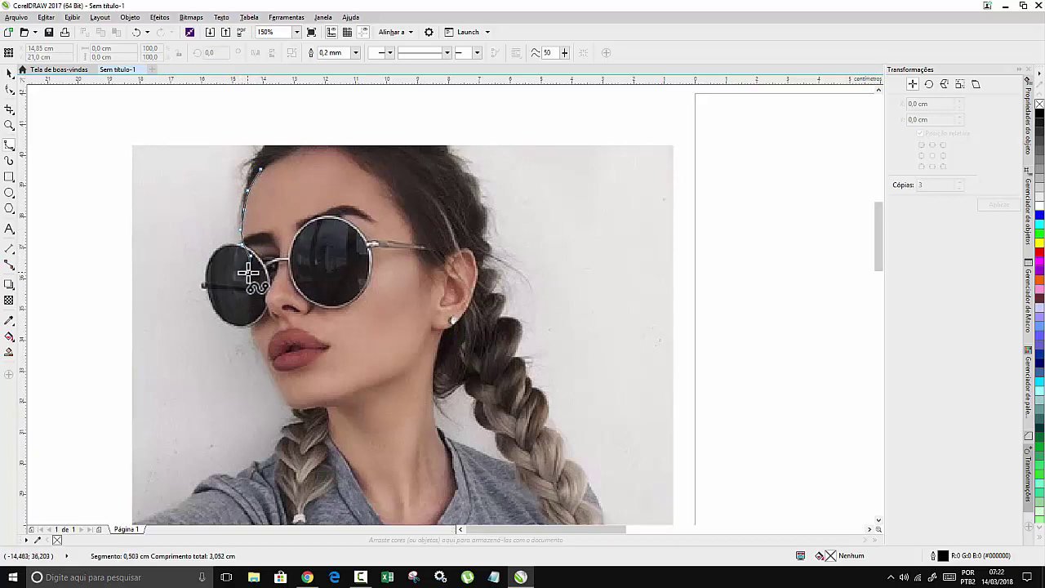
{"action": "left_click", "coordinate": [247, 273]}
{"action": "left_click", "coordinate": [249, 303]}
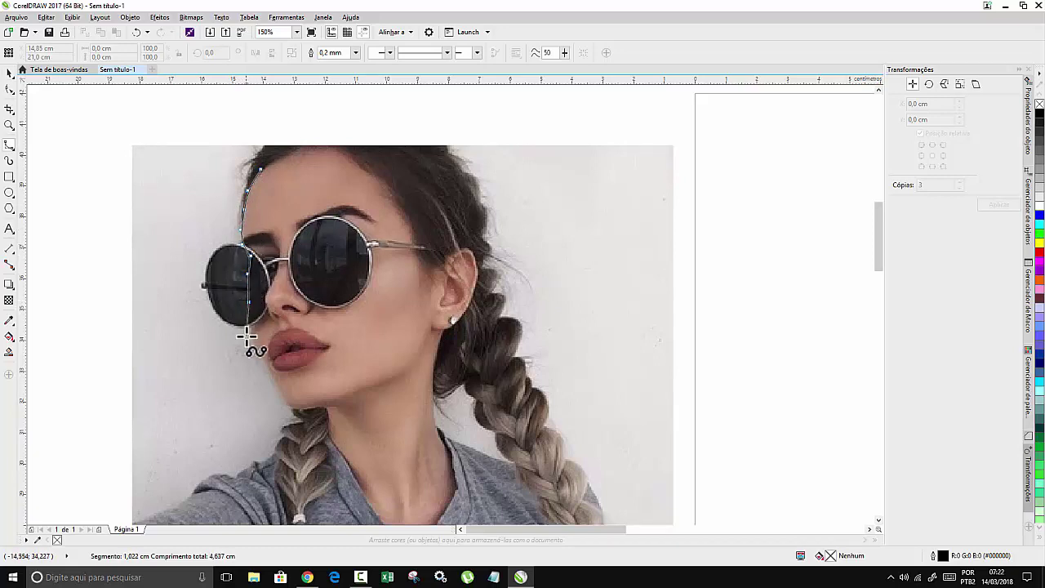
{"action": "left_click", "coordinate": [254, 343]}
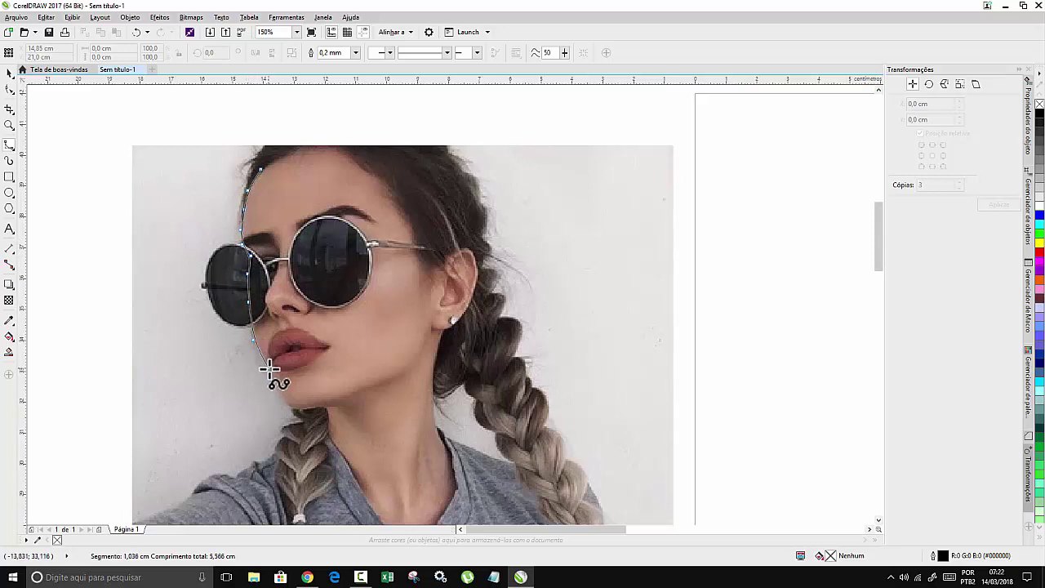
{"action": "left_click", "coordinate": [282, 398]}
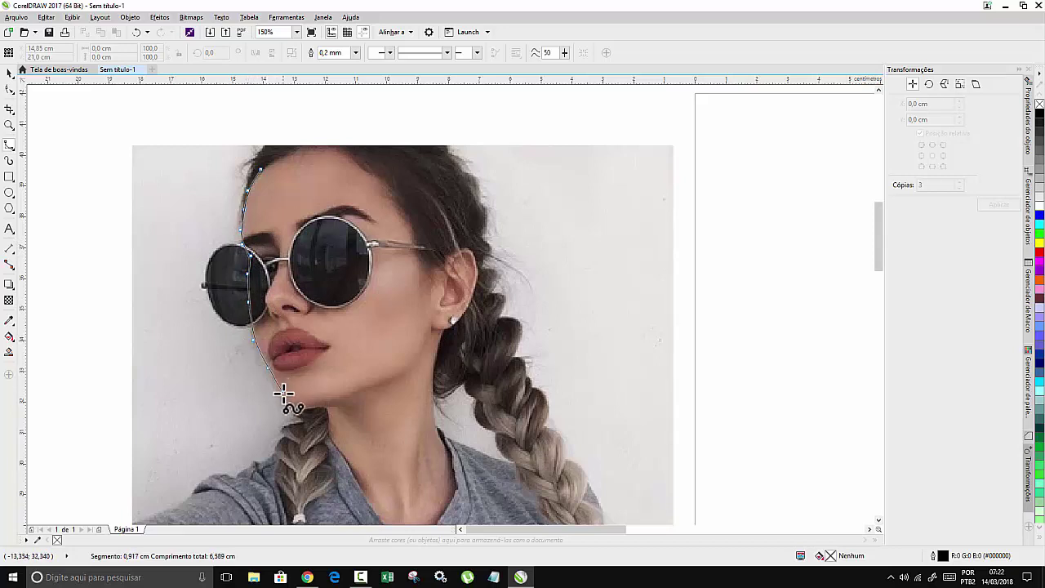
Continue the B-Spline outline under the chin and along the jawline up towards the earlobe.
{"action": "left_click", "coordinate": [325, 408]}
{"action": "left_click", "coordinate": [351, 396]}
{"action": "left_click", "coordinate": [394, 379]}
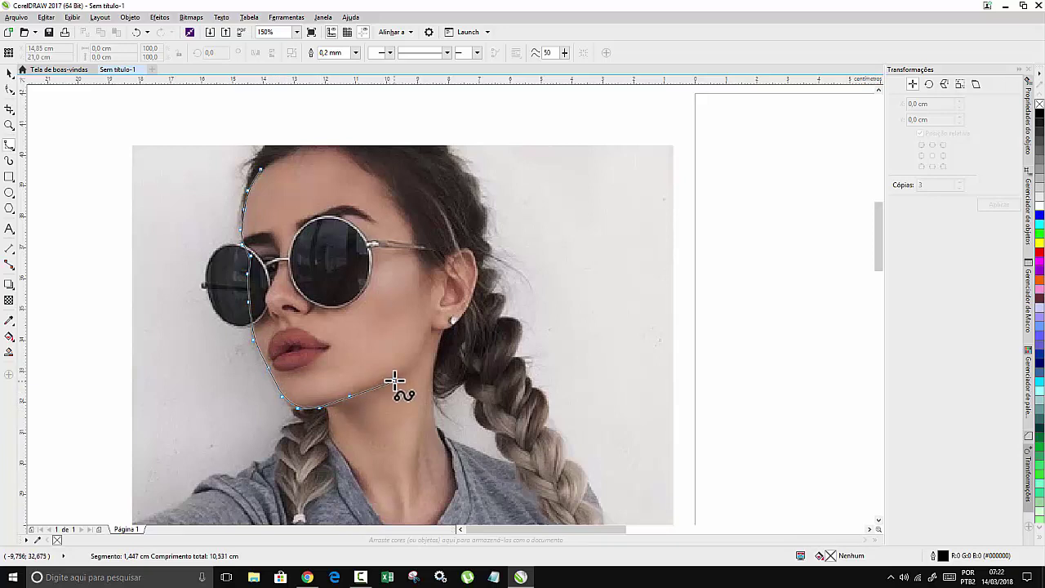
{"action": "left_click", "coordinate": [415, 359]}
{"action": "left_click", "coordinate": [430, 338]}
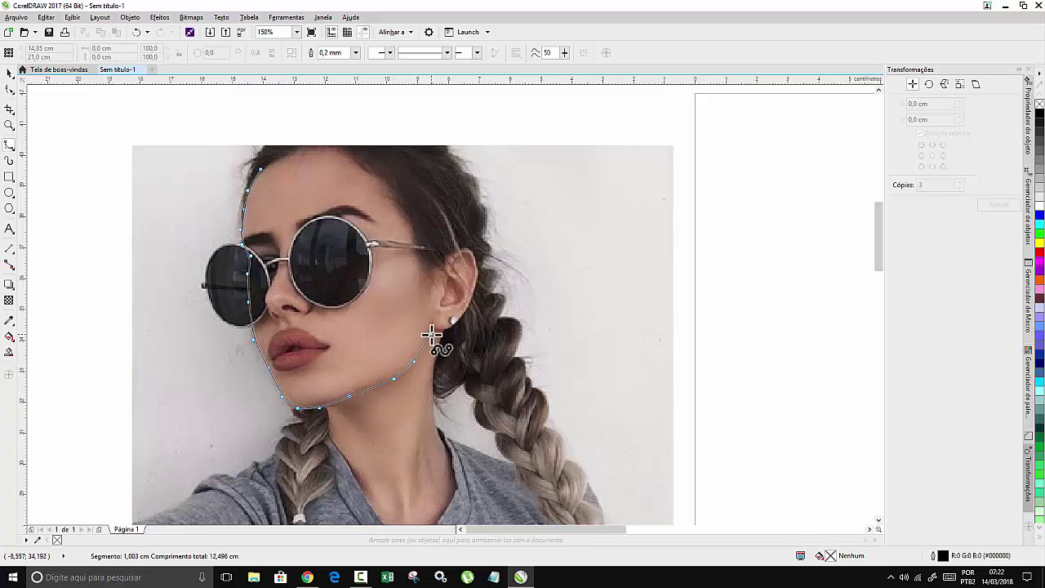
Extend the B-Spline outline around the ear, from the earlobe over the top to its front edge.
{"action": "left_click", "coordinate": [432, 328]}
{"action": "left_click", "coordinate": [454, 320]}
{"action": "left_click", "coordinate": [466, 306]}
{"action": "left_click", "coordinate": [475, 266]}
{"action": "left_click", "coordinate": [473, 254]}
{"action": "left_click", "coordinate": [465, 247]}
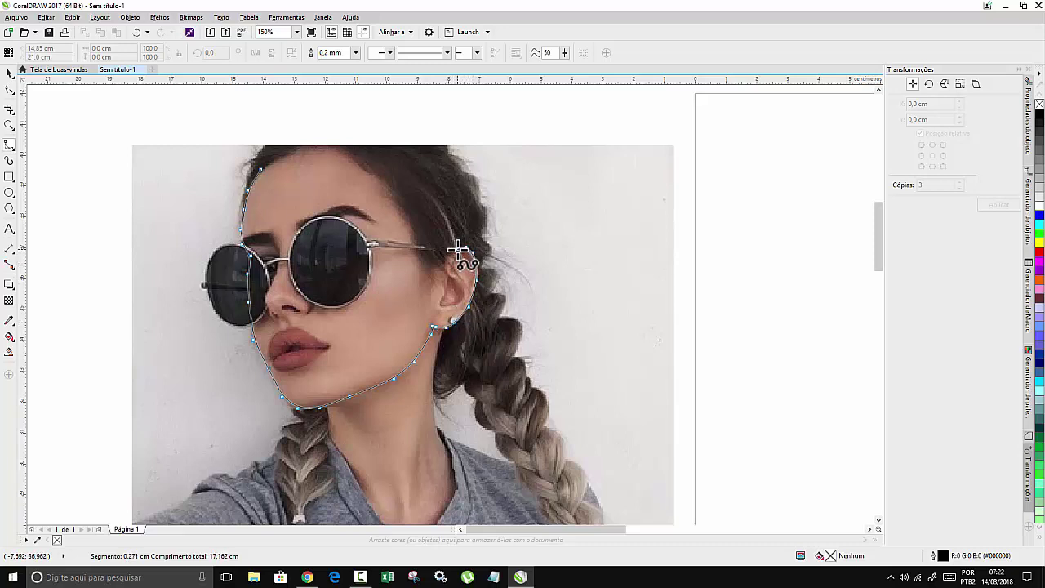
{"action": "left_click", "coordinate": [439, 271]}
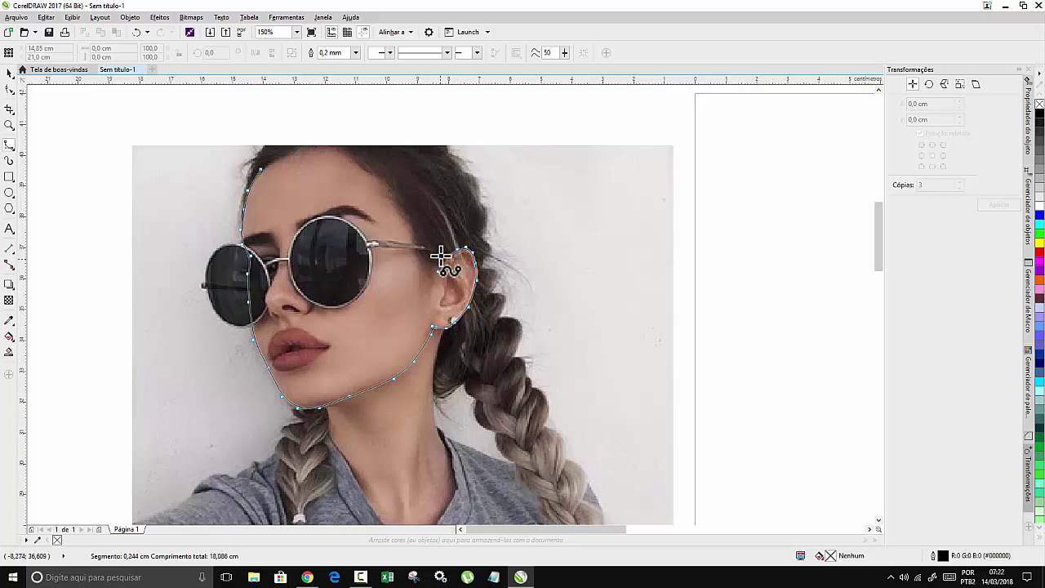
Trace the hairline over the top of the forehead and close the B-Spline face outline at its starting point.
{"action": "left_click", "coordinate": [419, 189]}
{"action": "left_click", "coordinate": [386, 151]}
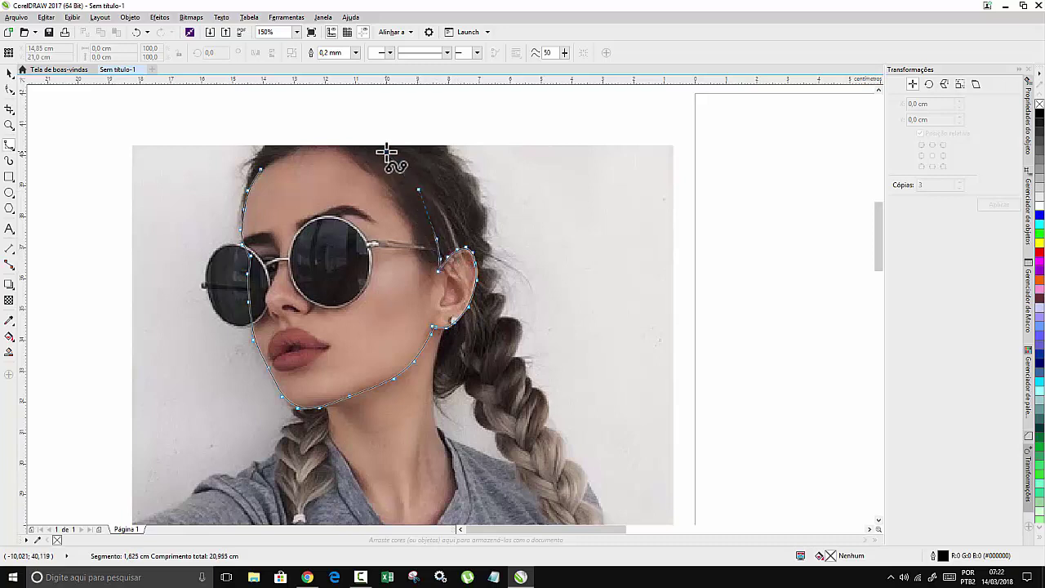
{"action": "left_click", "coordinate": [321, 136]}
{"action": "left_click", "coordinate": [285, 130]}
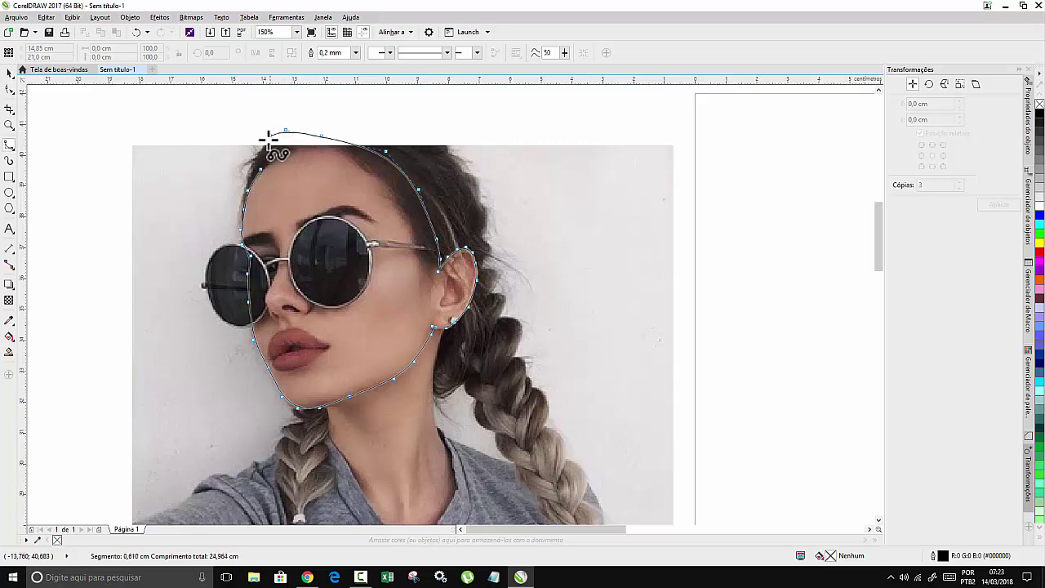
{"action": "left_click", "coordinate": [262, 168]}
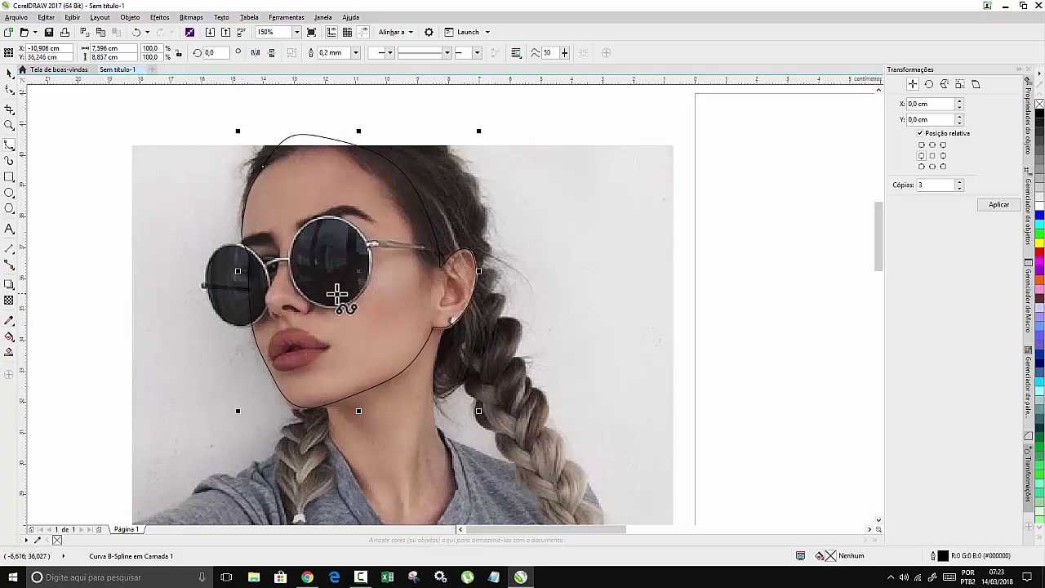
Sample the skin tone from the neck in the photo and fill the closed face shape with it.
{"action": "left_click", "coordinate": [9, 322]}
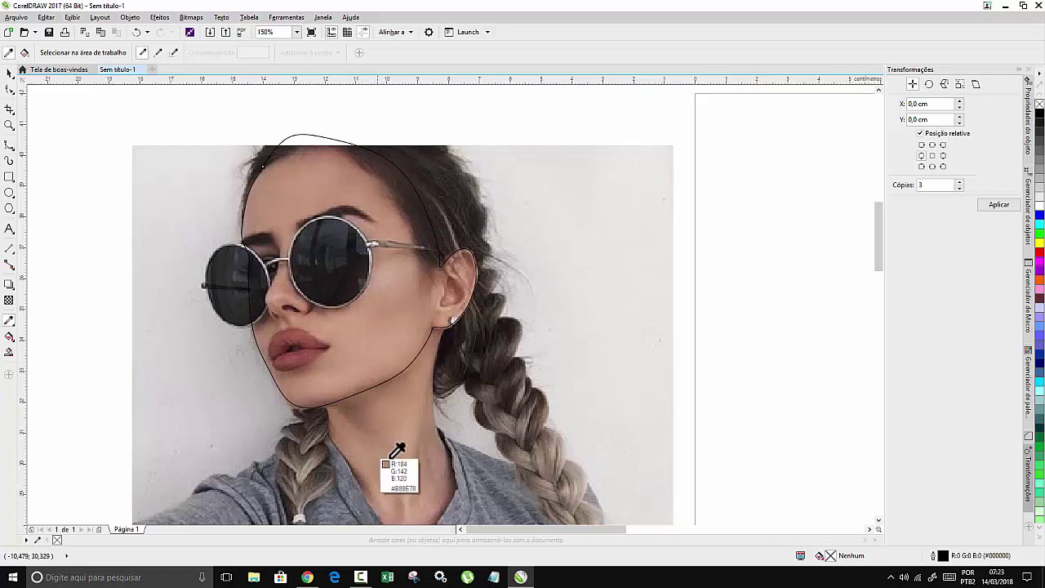
{"action": "left_click", "coordinate": [417, 438]}
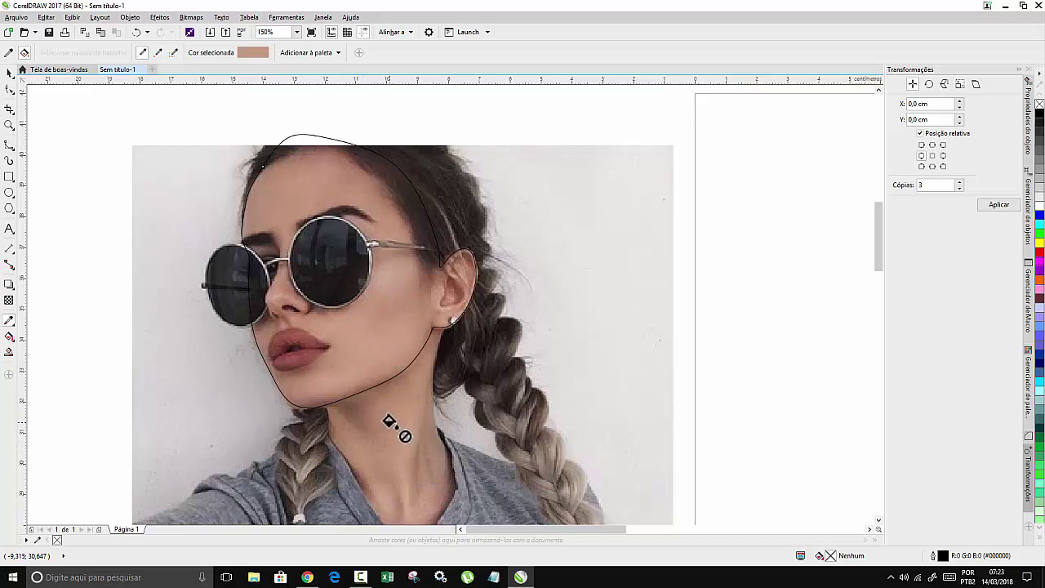
{"action": "left_click", "coordinate": [391, 303]}
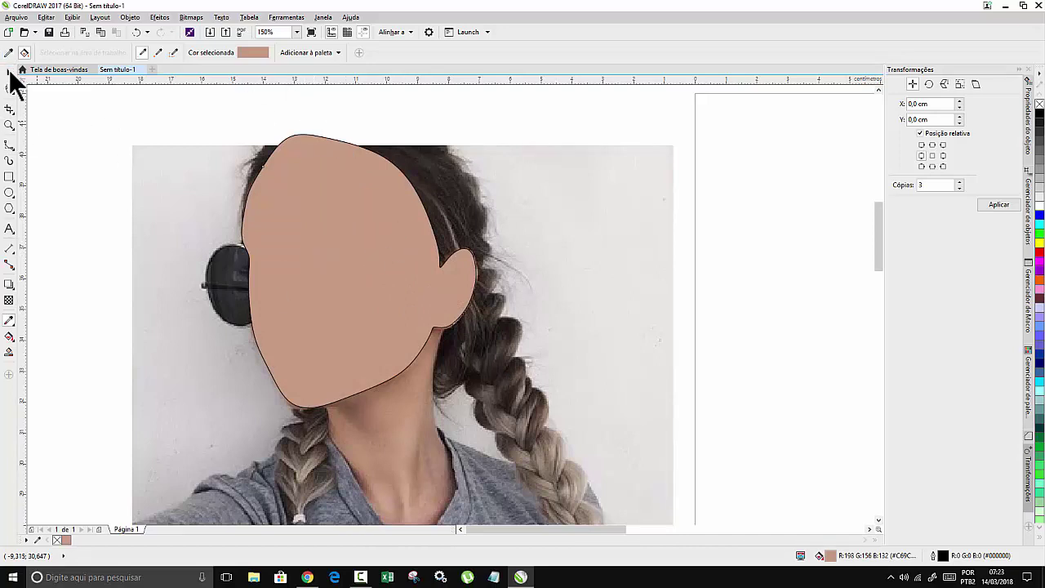
Remove the outline from the face shape and shift the shape 18 cm to the right, off the photo.
{"action": "left_click", "coordinate": [9, 72]}
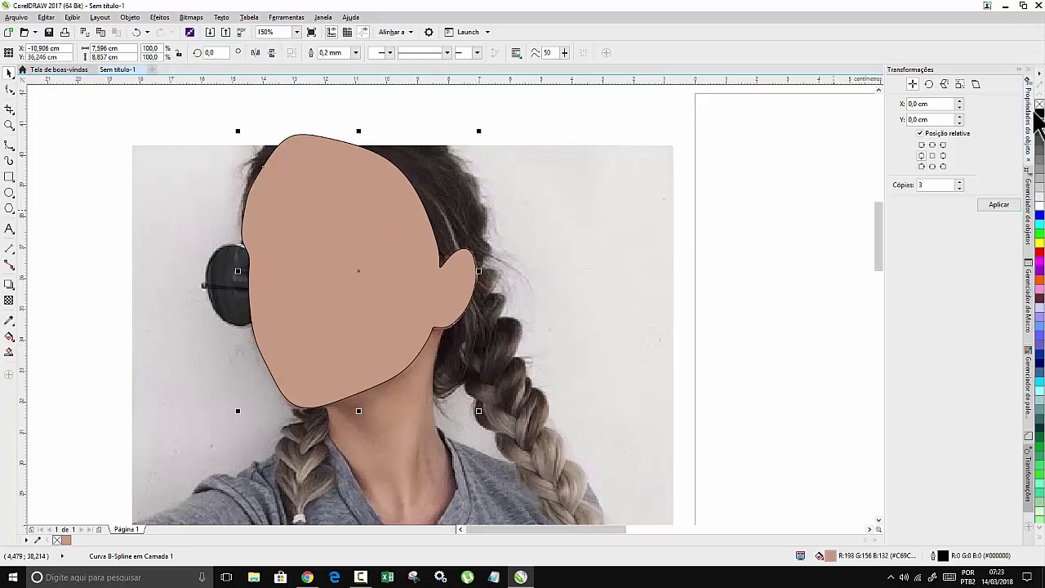
{"action": "right_click", "coordinate": [1039, 104]}
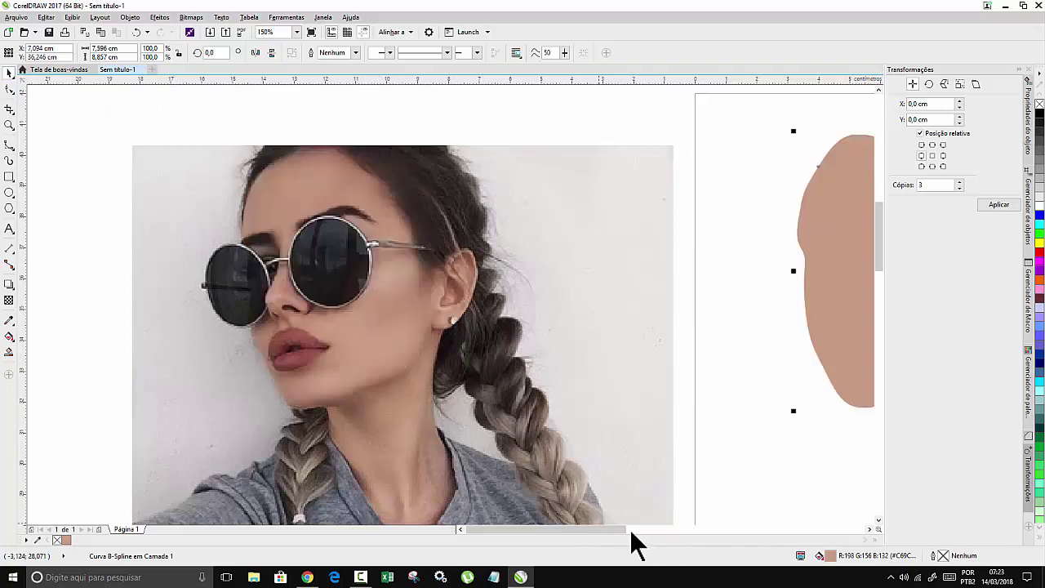
{"action": "left_click_drag", "start_coordinate": [621, 529], "coordinate": [639, 529]}
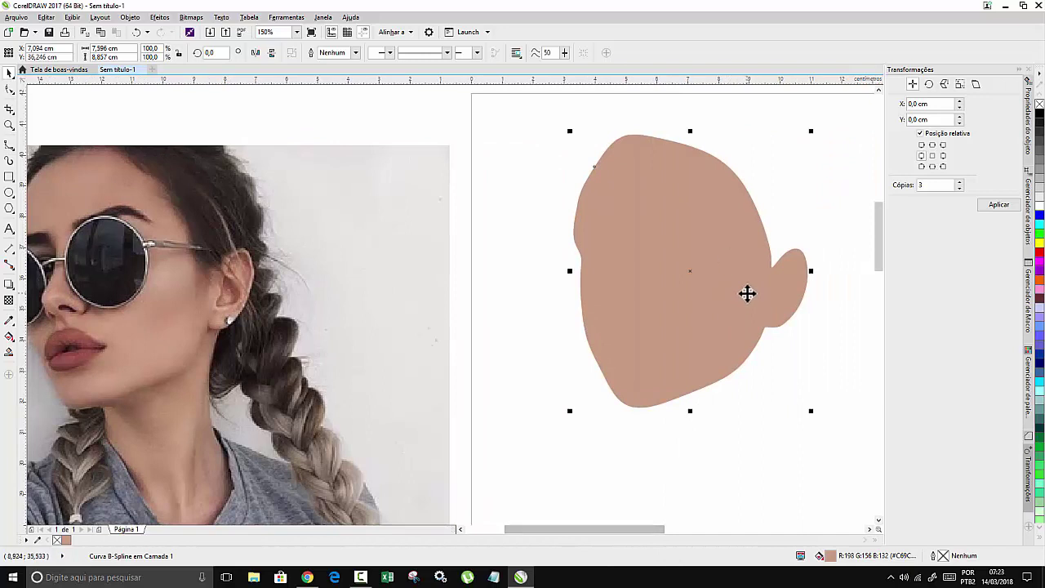
{"action": "left_click_drag", "start_coordinate": [639, 529], "coordinate": [601, 531]}
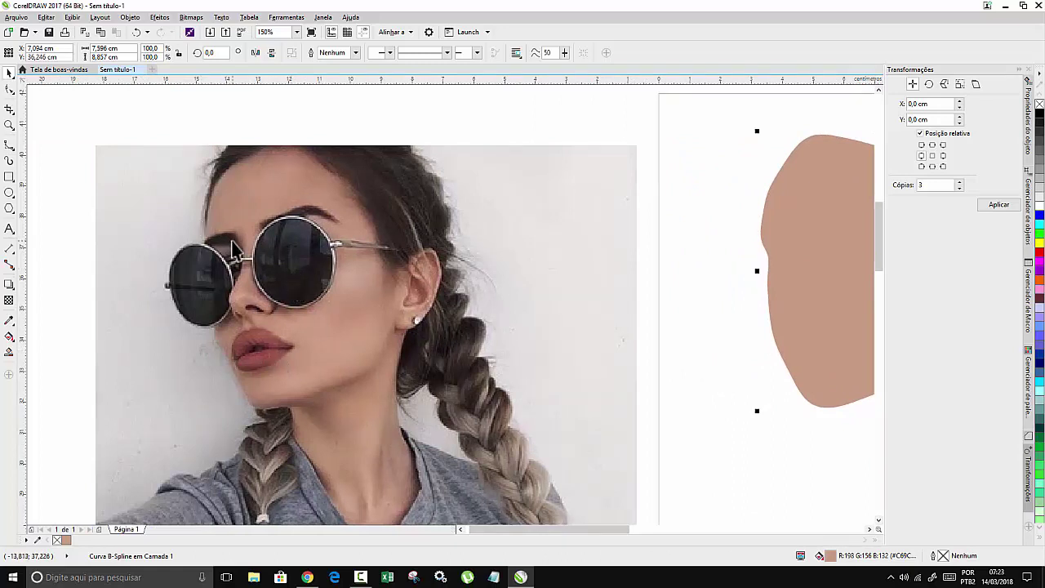
Trace the lower lip with a B-Spline from the right mouth corner along its bottom edge to the notch at the left corner.
{"action": "left_click", "coordinate": [10, 146]}
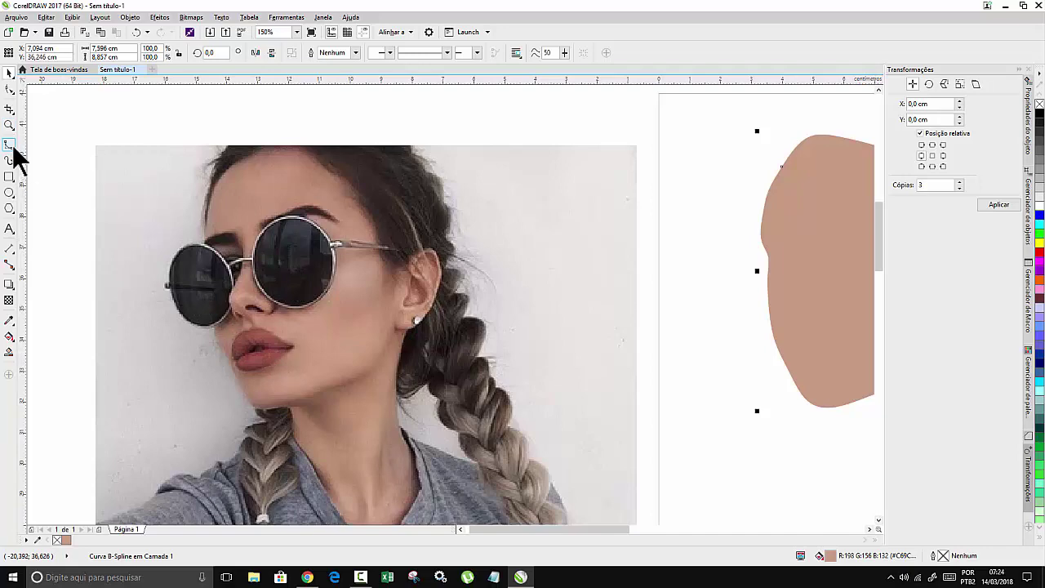
{"action": "scroll", "coordinate": [244, 366], "scroll_direction": "up", "scroll_amount": 2}
{"action": "scroll", "coordinate": [245, 367], "scroll_direction": "up", "scroll_amount": 2}
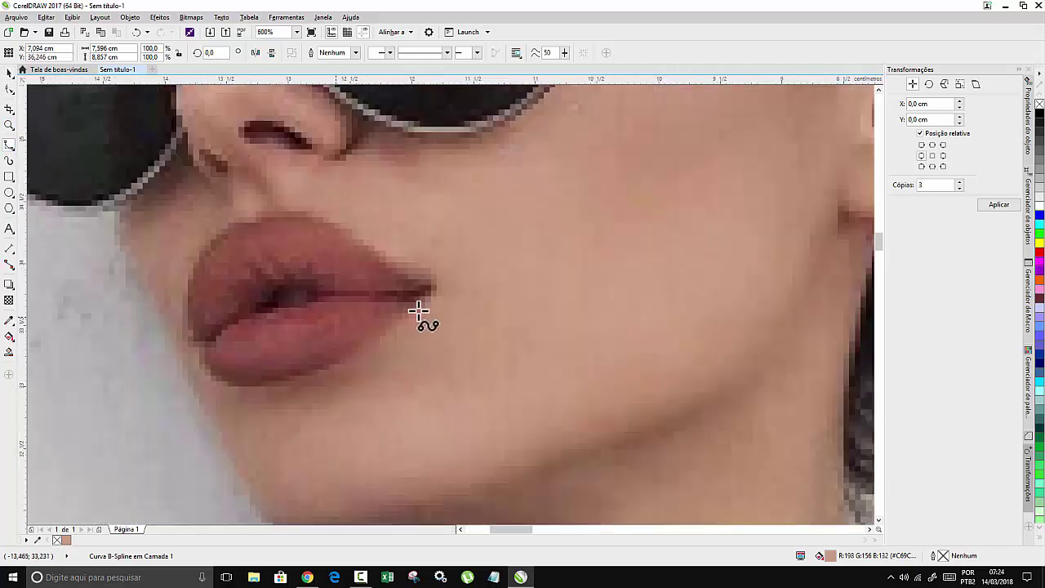
{"action": "left_click", "coordinate": [434, 287]}
{"action": "left_click", "coordinate": [391, 318]}
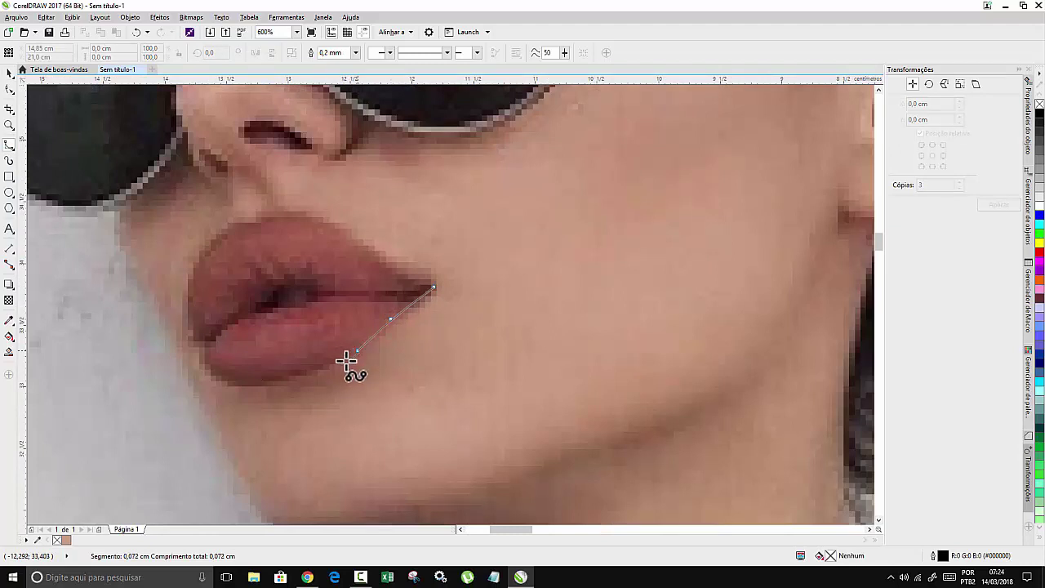
{"action": "left_click", "coordinate": [338, 361]}
{"action": "left_click", "coordinate": [295, 379]}
{"action": "left_click", "coordinate": [244, 383]}
{"action": "left_click", "coordinate": [212, 376]}
{"action": "left_click", "coordinate": [202, 359]}
{"action": "left_click", "coordinate": [205, 347]}
Continue the B-Spline over the upper lip and close the lip outline at the right mouth corner, about 2 cm wide.
{"action": "left_click", "coordinate": [188, 317]}
{"action": "left_click", "coordinate": [189, 287]}
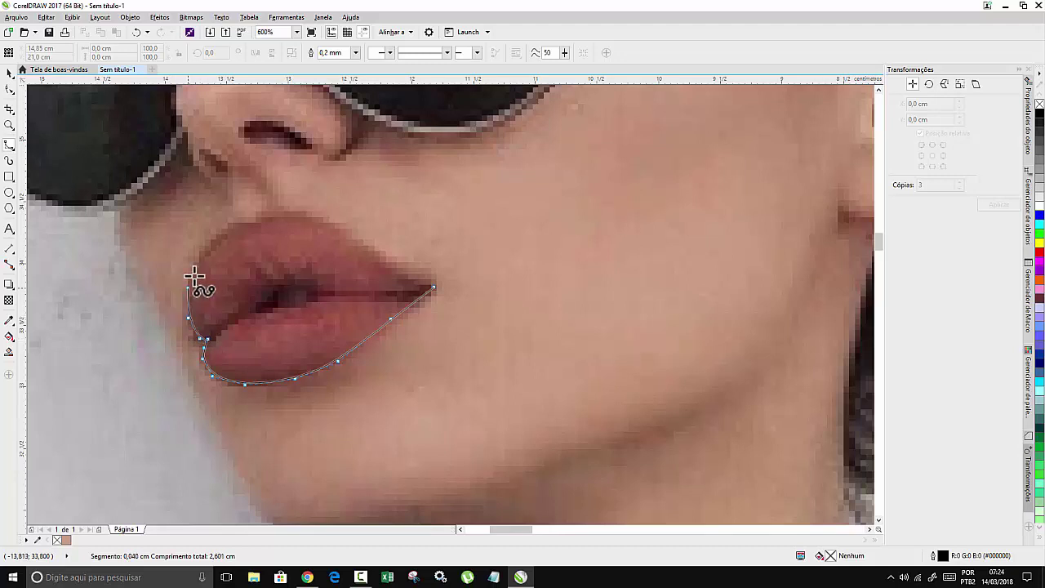
{"action": "left_click", "coordinate": [200, 253]}
{"action": "left_click", "coordinate": [229, 231]}
{"action": "left_click", "coordinate": [254, 223]}
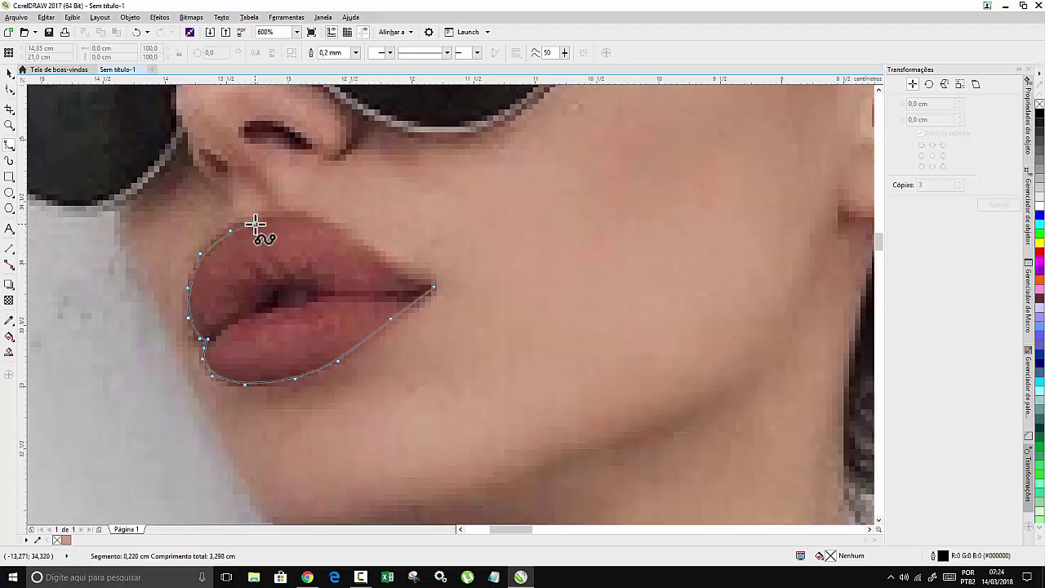
{"action": "left_click", "coordinate": [268, 216]}
{"action": "left_click", "coordinate": [312, 217]}
{"action": "left_click", "coordinate": [367, 245]}
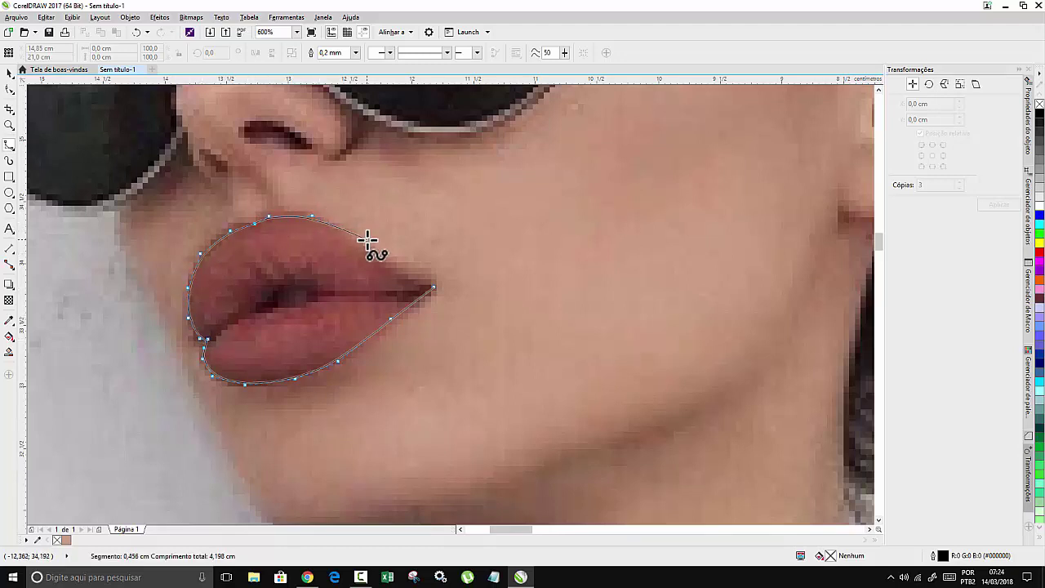
{"action": "left_click", "coordinate": [406, 276]}
{"action": "left_click", "coordinate": [415, 284]}
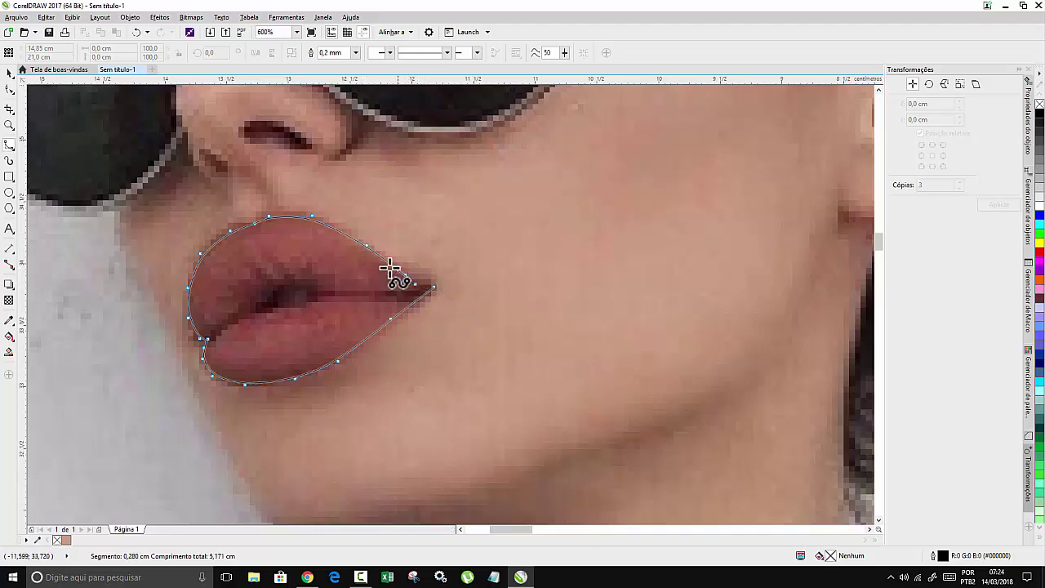
{"action": "left_click", "coordinate": [434, 286]}
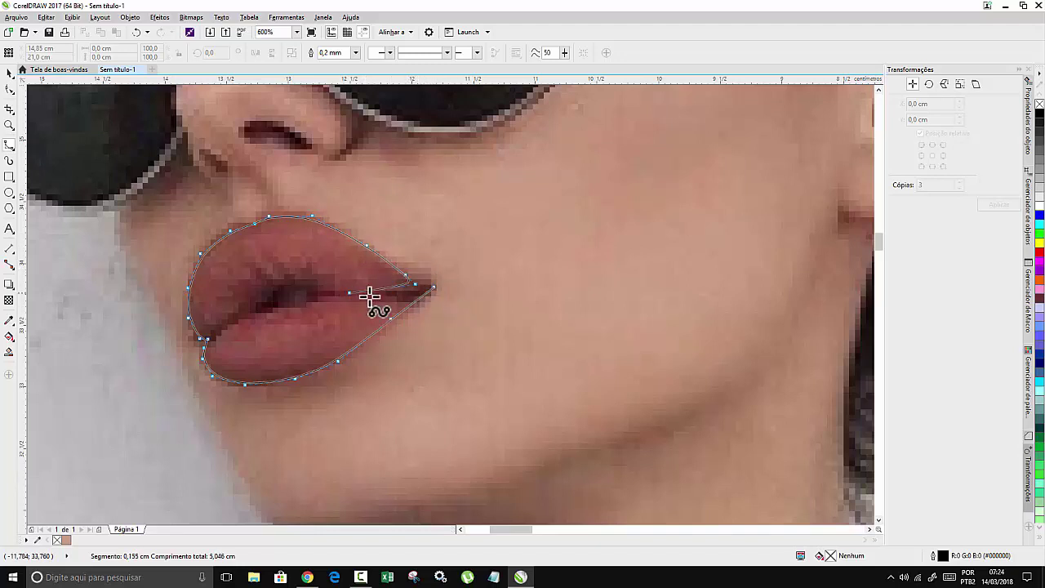
{"action": "left_click", "coordinate": [435, 287]}
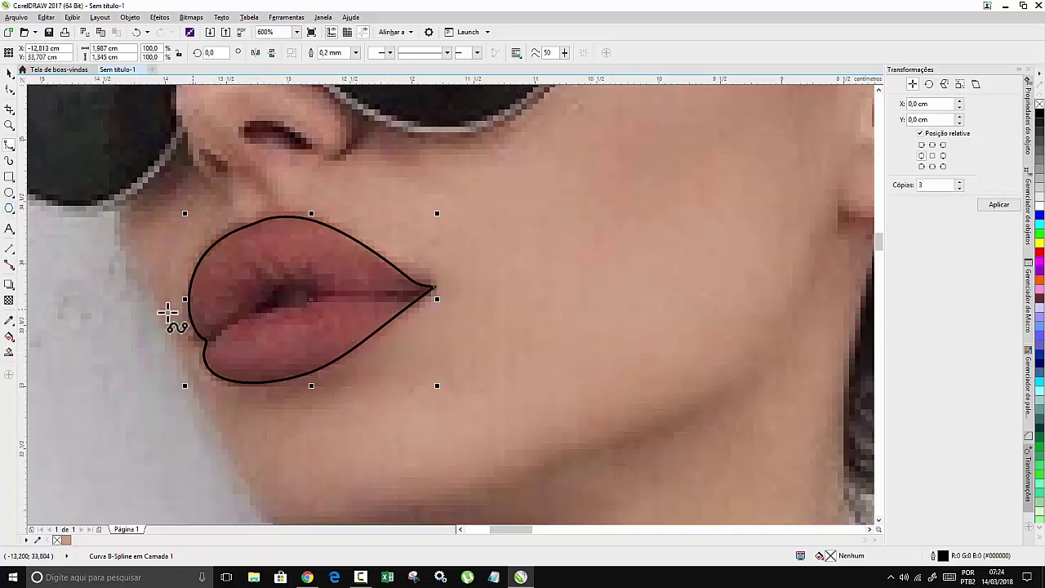
Draw an open B-Spline about 2.4 cm wide along the upper edge of the mouth opening, extending past both mouth corners.
{"action": "left_click", "coordinate": [175, 356]}
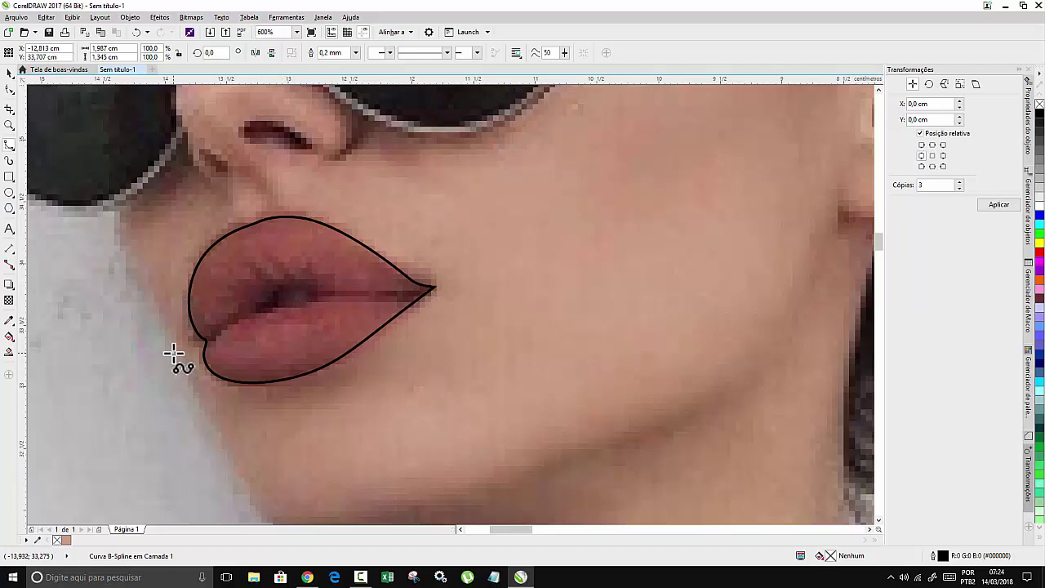
{"action": "left_click", "coordinate": [173, 353]}
{"action": "left_click", "coordinate": [205, 339]}
{"action": "left_click", "coordinate": [231, 316]}
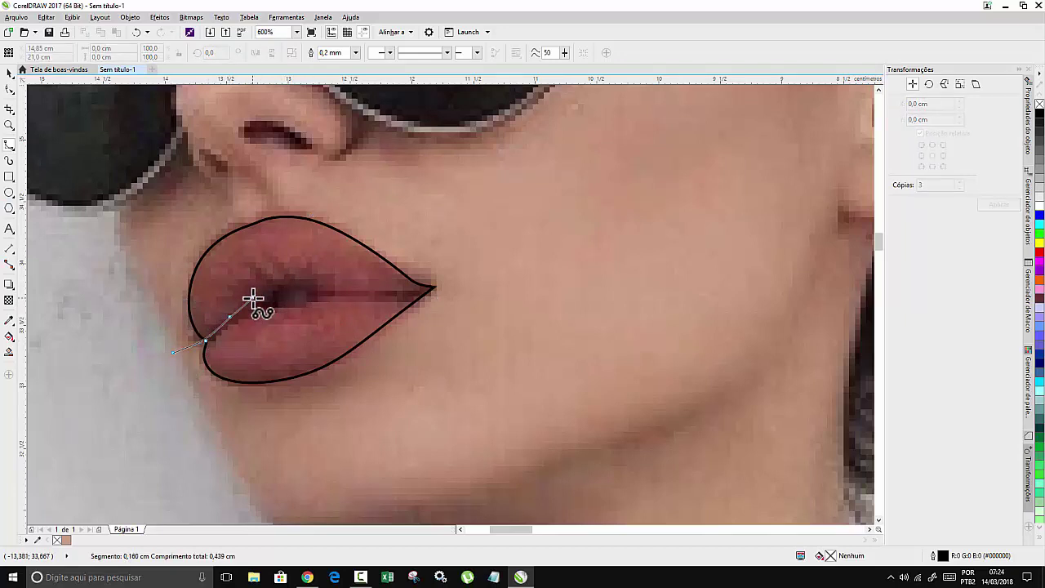
{"action": "left_click", "coordinate": [252, 296]}
{"action": "left_click", "coordinate": [275, 287]}
{"action": "left_click", "coordinate": [310, 283]}
{"action": "left_click", "coordinate": [355, 292]}
{"action": "left_click", "coordinate": [406, 292]}
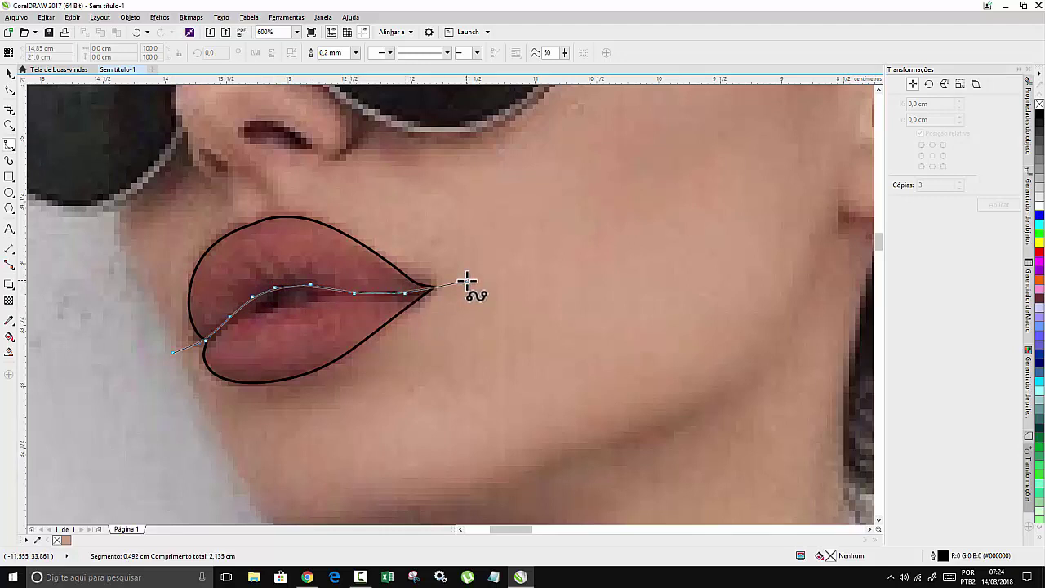
{"action": "double_click", "coordinate": [467, 281]}
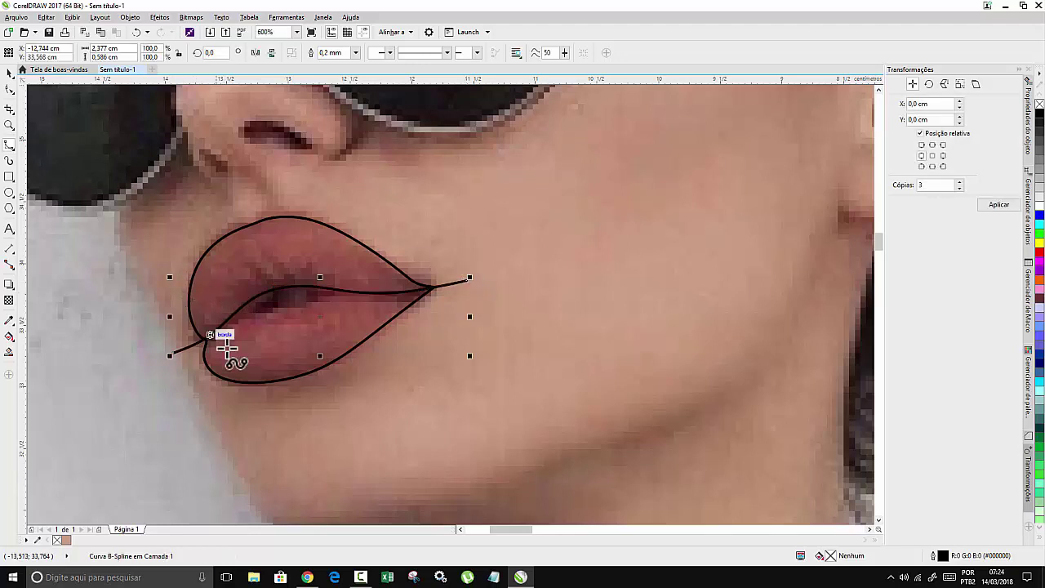
Draw a short B-Spline about 1 cm wide along the lower edge of the mouth opening, meeting the dividing line at both ends.
{"action": "left_click", "coordinate": [349, 292]}
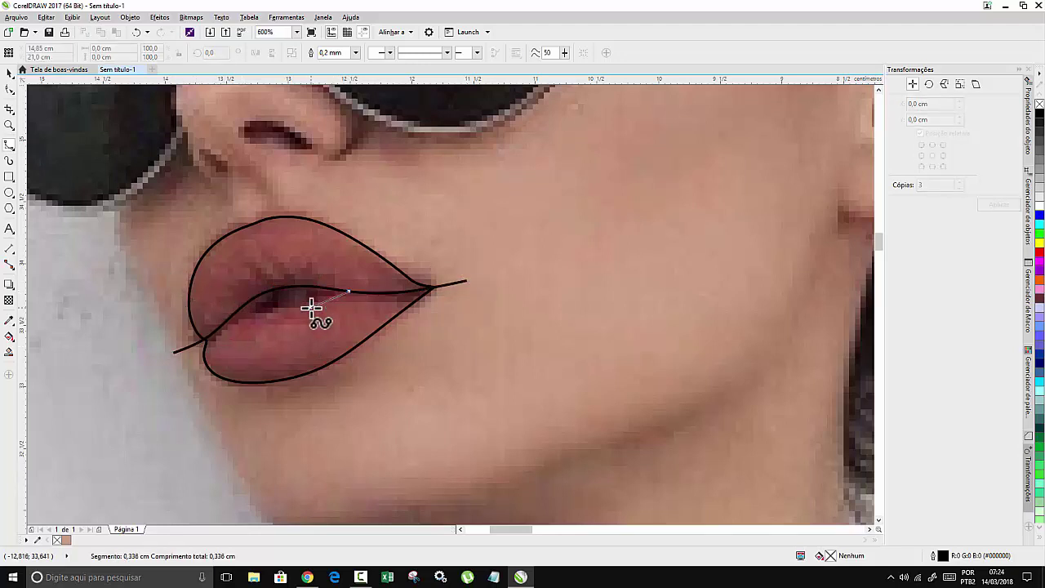
{"action": "left_click", "coordinate": [269, 314]}
{"action": "double_click", "coordinate": [223, 322]}
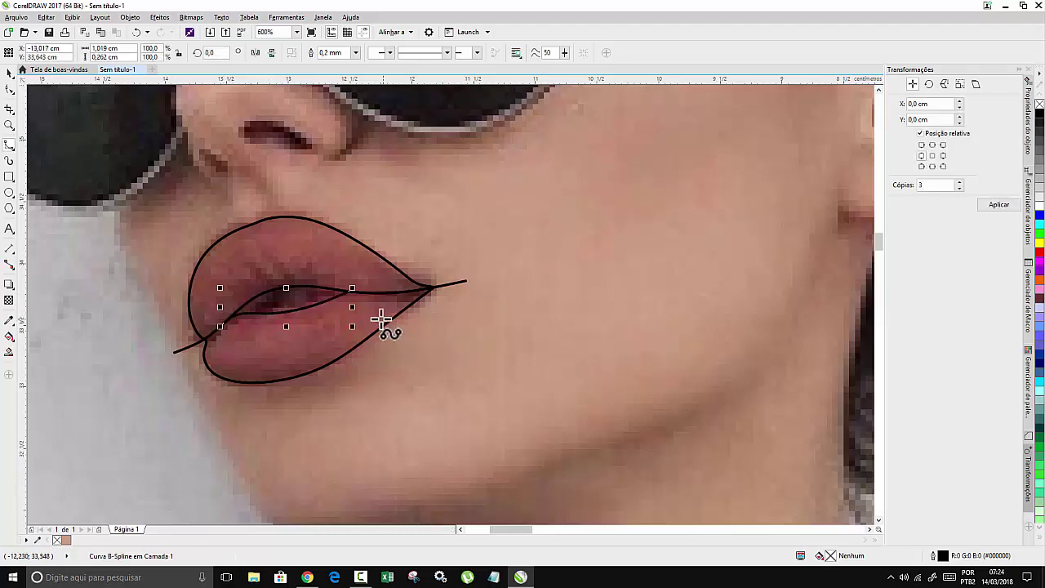
Smart-fill the lower and upper lip areas with a lip colour sampled from the photo (#9F5B50) and no outline.
{"action": "left_click", "coordinate": [9, 360]}
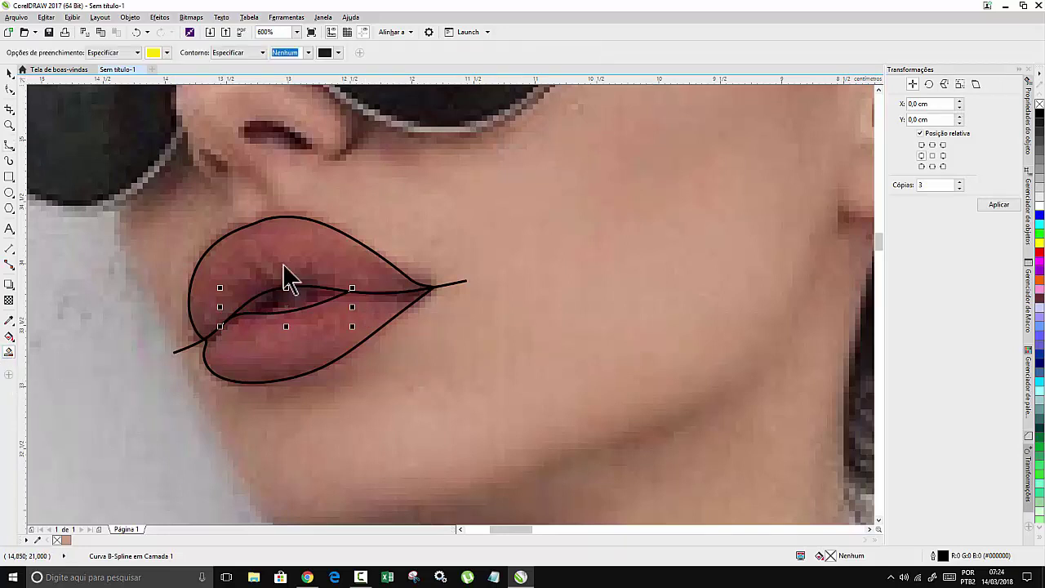
{"action": "left_click", "coordinate": [167, 53]}
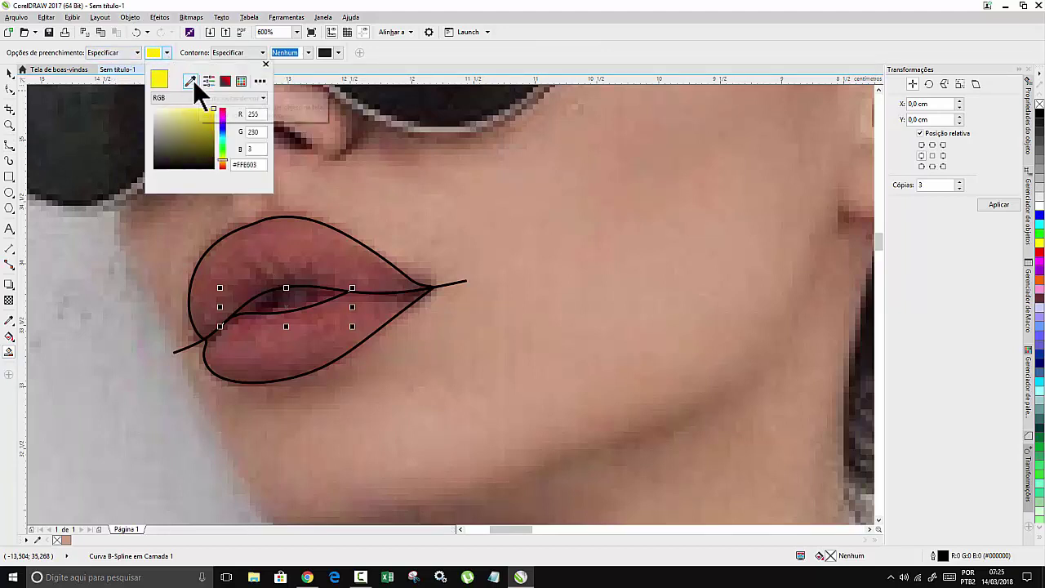
{"action": "left_click", "coordinate": [193, 80]}
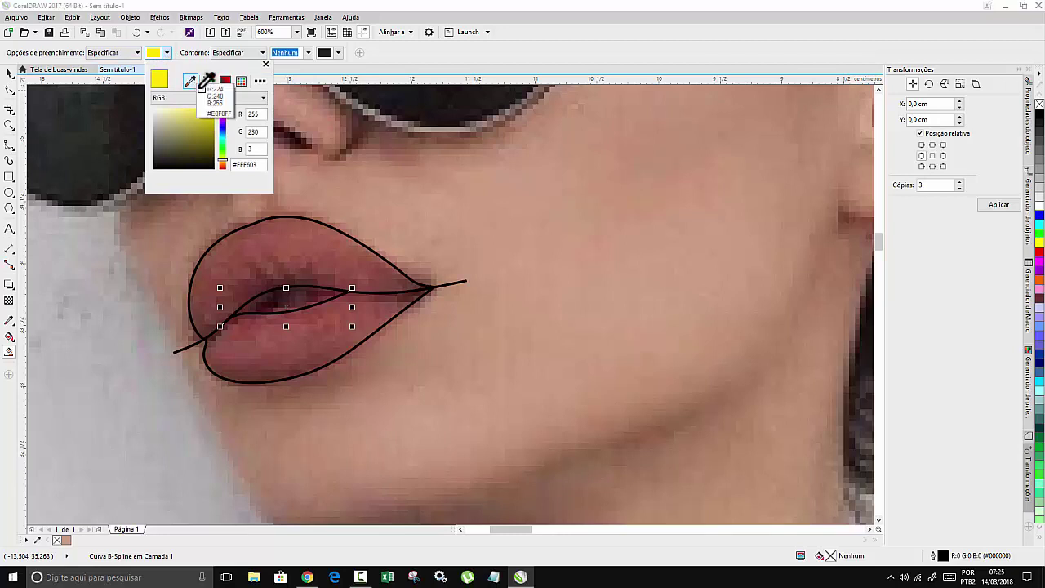
{"action": "left_click", "coordinate": [320, 245]}
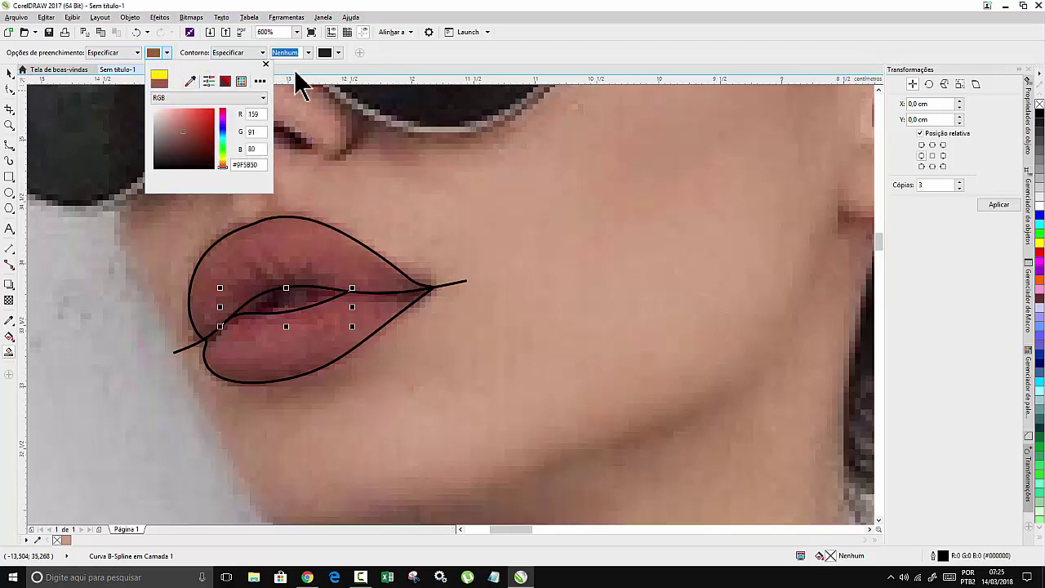
{"action": "left_click", "coordinate": [264, 63]}
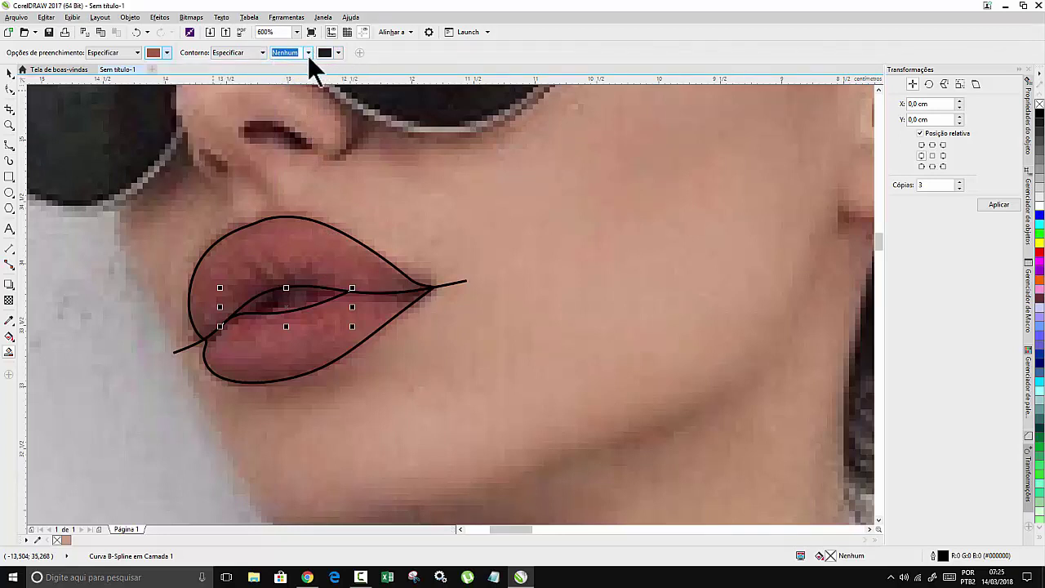
{"action": "left_click", "coordinate": [308, 53]}
{"action": "left_click", "coordinate": [287, 62]}
{"action": "left_click", "coordinate": [317, 337]}
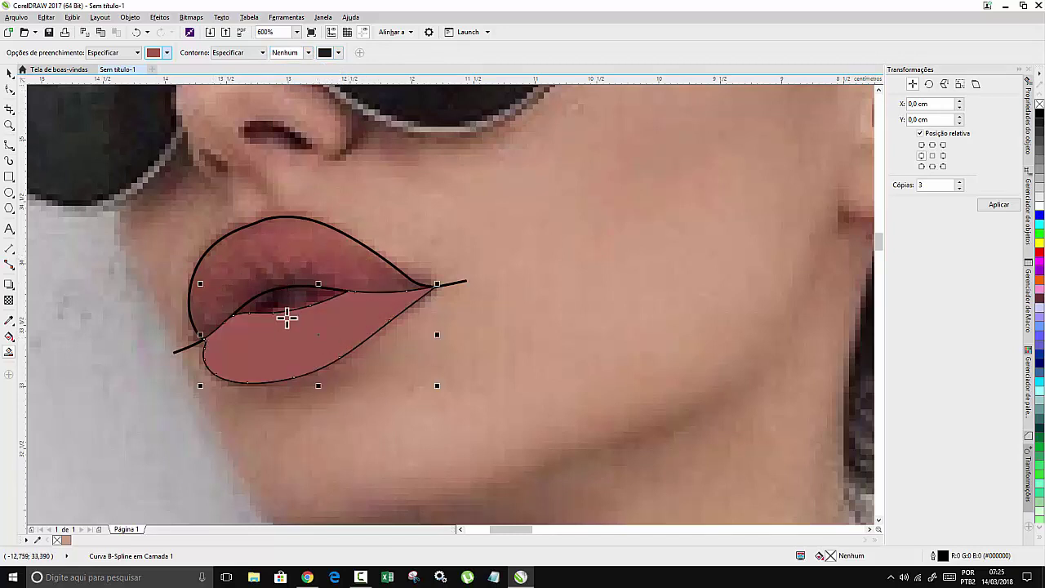
{"action": "left_click", "coordinate": [287, 242]}
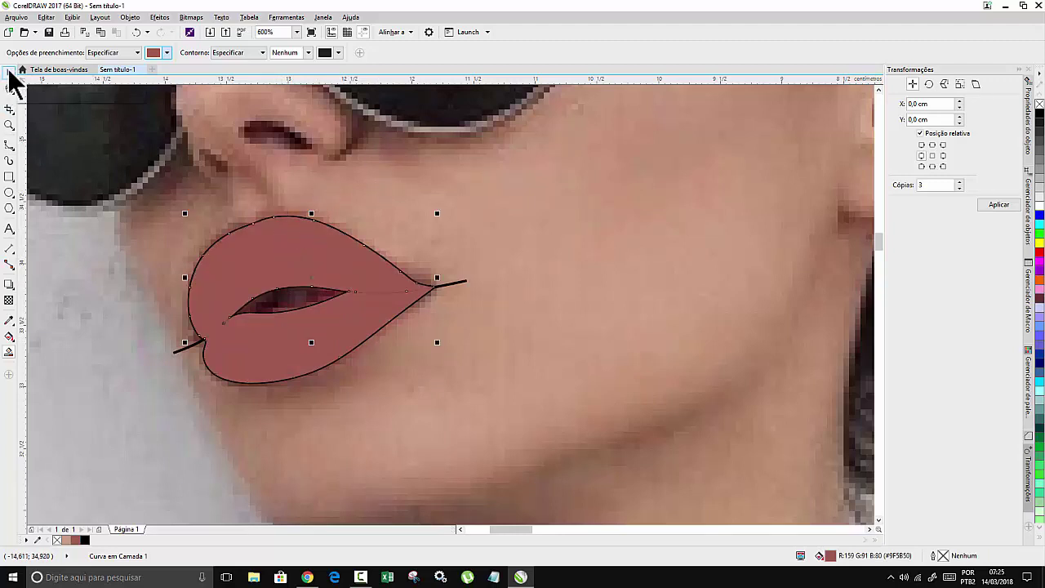
Select both filled lip shapes and shift them 18 cm to the right onto the face shape.
{"action": "left_click", "coordinate": [276, 239]}
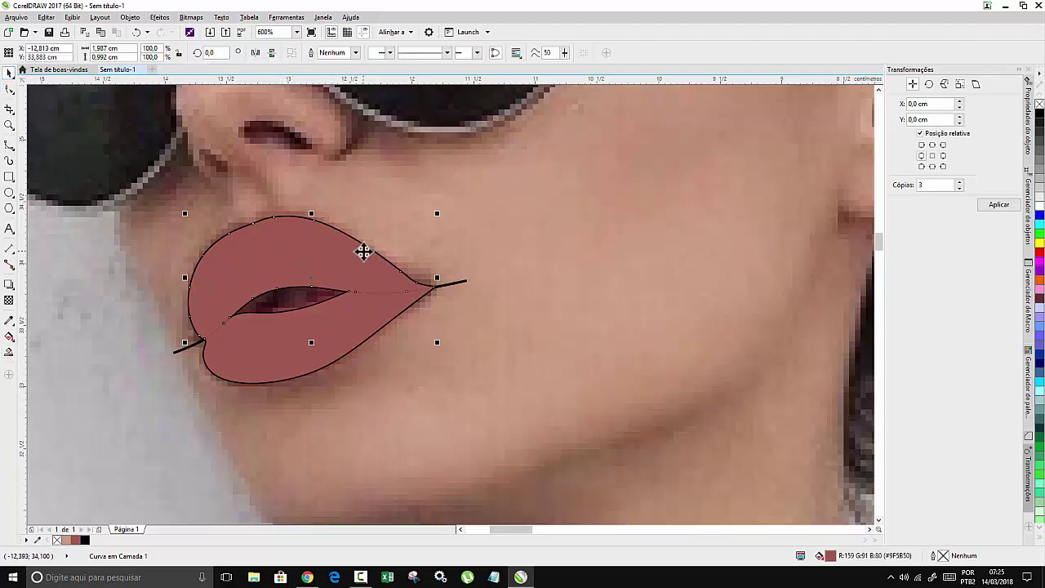
{"action": "left_click", "coordinate": [301, 365], "text": "shift"}
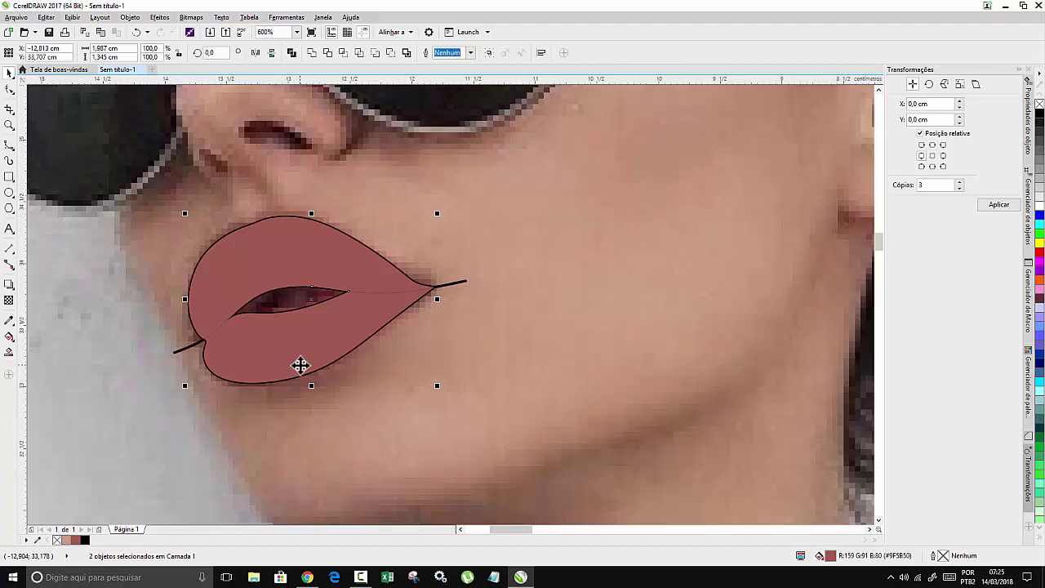
{"action": "key", "text": "ctrl+l"}
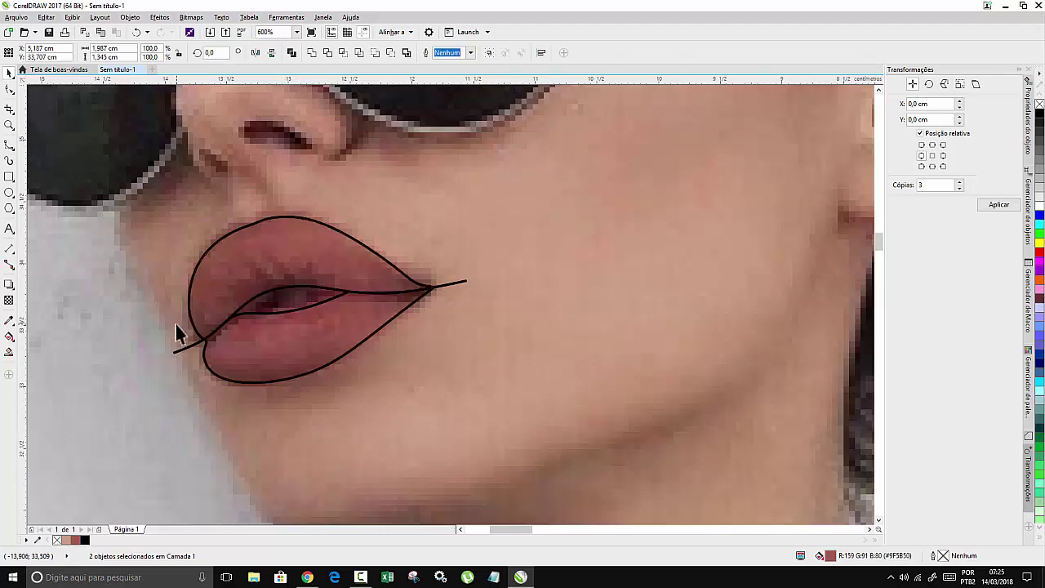
Delete the B-Spline construction lines left over the lips on the photo.
{"action": "scroll", "coordinate": [790, 313], "scroll_direction": "down", "scroll_amount": 1}
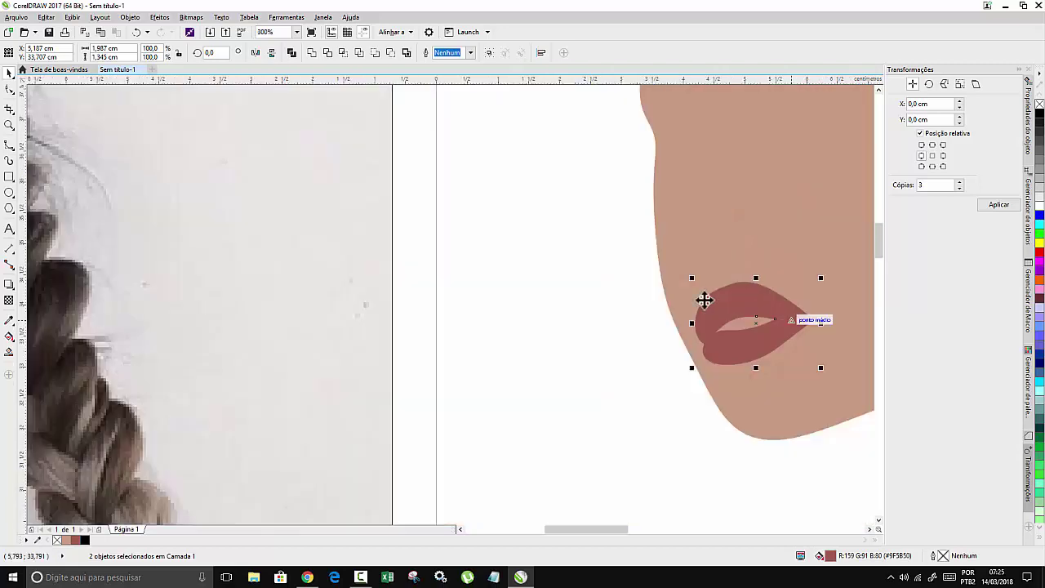
{"action": "scroll", "coordinate": [748, 309], "scroll_direction": "down", "scroll_amount": 2}
{"action": "scroll", "coordinate": [612, 306], "scroll_direction": "up", "scroll_amount": 1}
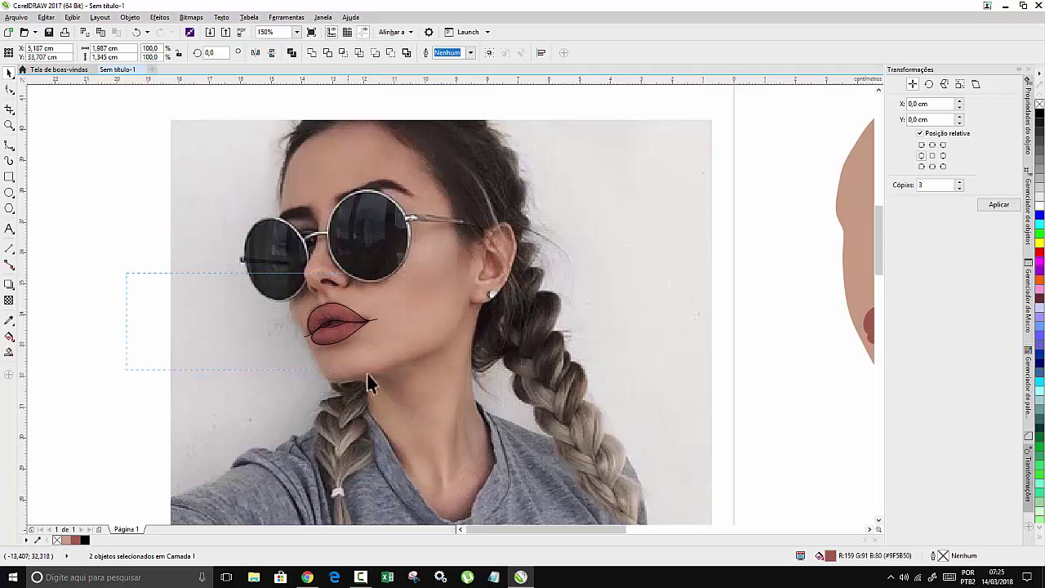
{"action": "left_click_drag", "start_coordinate": [416, 390], "coordinate": [412, 393]}
{"action": "key", "text": "Delete"}
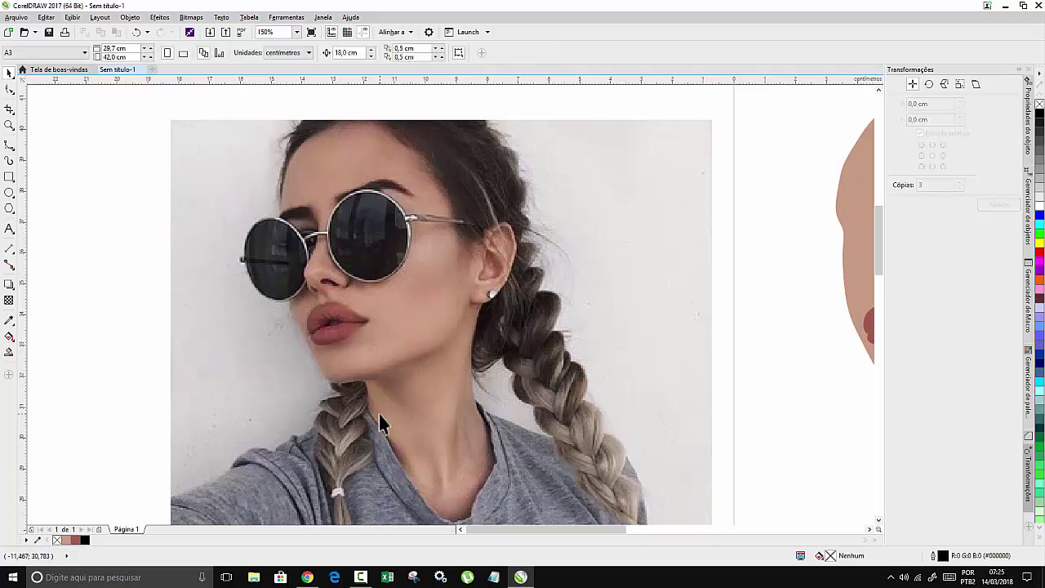
Trace the eyebrow above the larger, nearer lens as a closed B-Spline shape about 2.5 cm wide and 0.8 cm high.
{"action": "scroll", "coordinate": [373, 145], "scroll_direction": "up", "scroll_amount": 1}
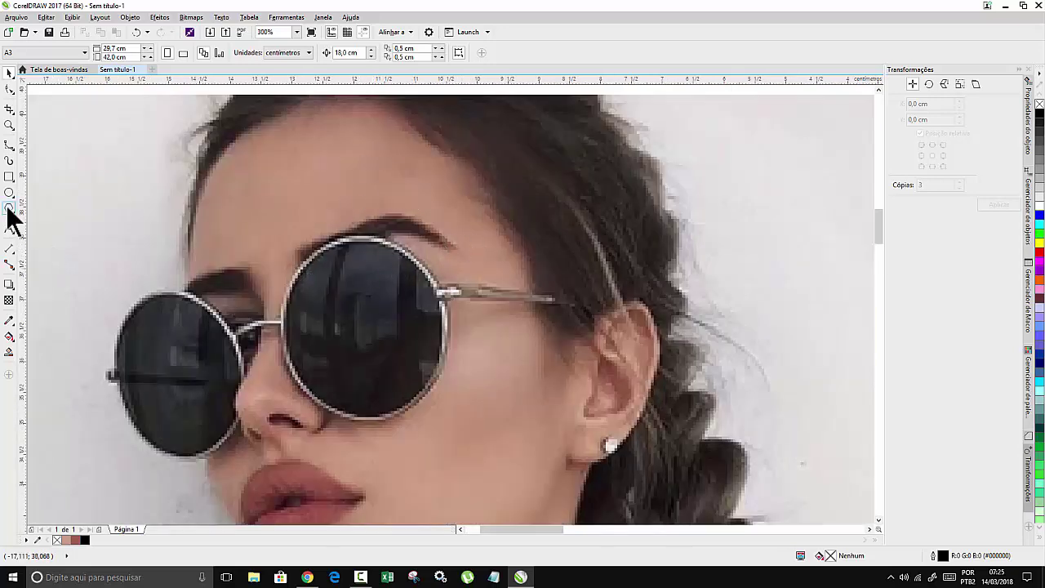
{"action": "left_click", "coordinate": [8, 151]}
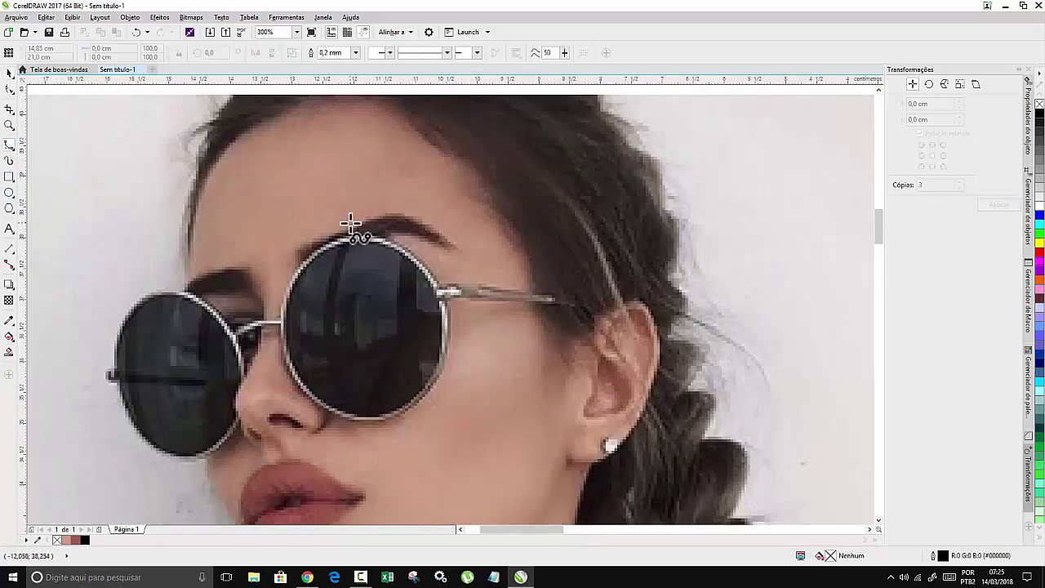
{"action": "scroll", "coordinate": [351, 227], "scroll_direction": "up", "scroll_amount": 1}
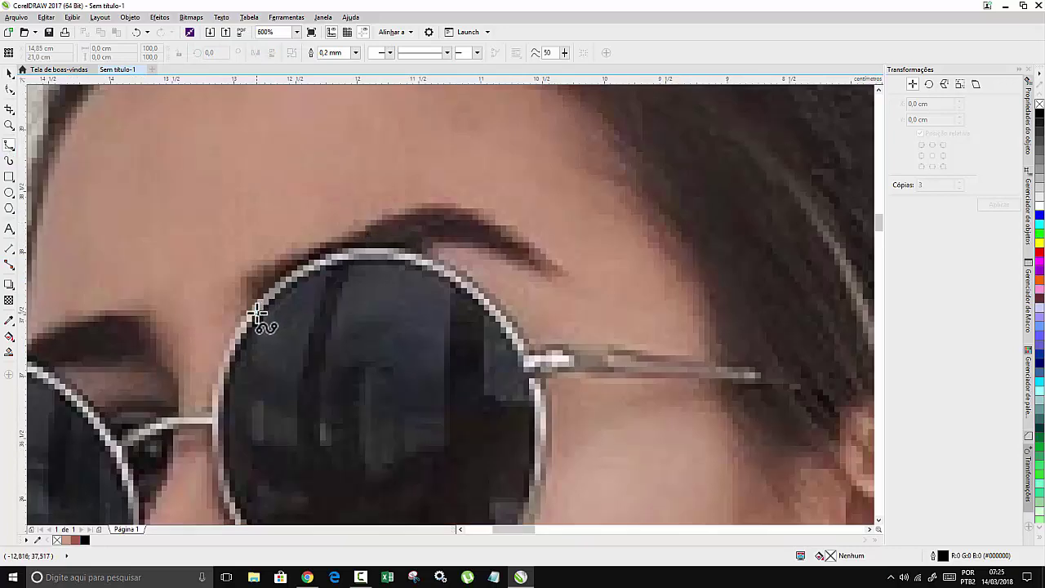
{"action": "left_click", "coordinate": [256, 313]}
{"action": "left_click", "coordinate": [243, 274]}
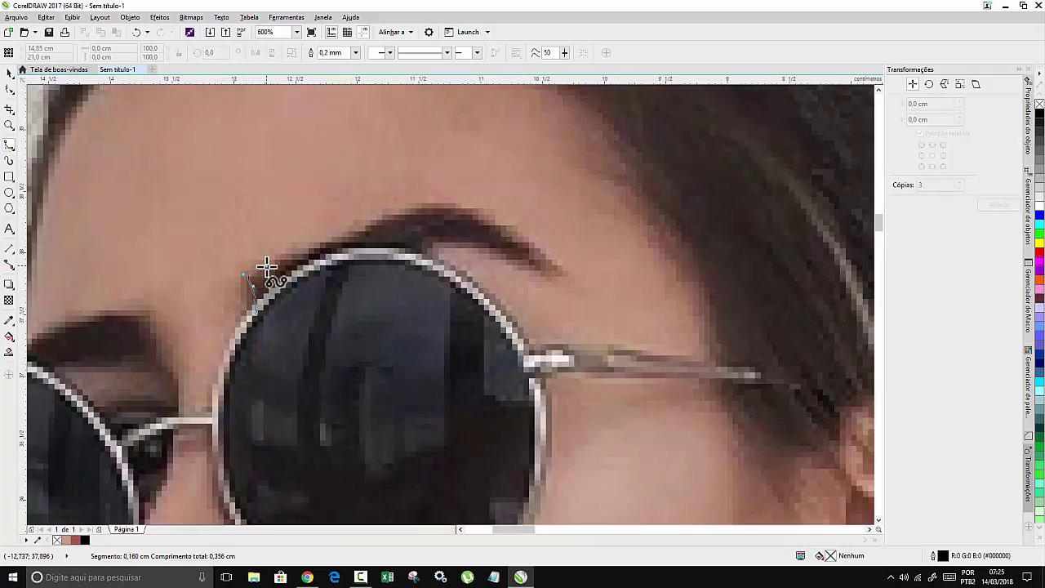
{"action": "left_click", "coordinate": [297, 260]}
{"action": "left_click", "coordinate": [374, 225]}
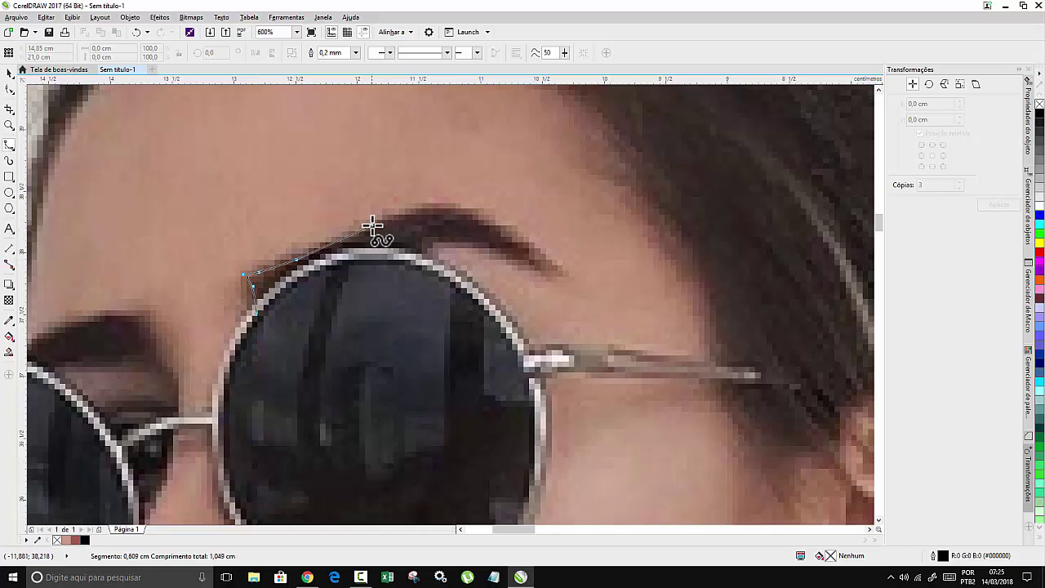
{"action": "left_click", "coordinate": [412, 205]}
{"action": "left_click", "coordinate": [451, 205]}
{"action": "left_click", "coordinate": [506, 228]}
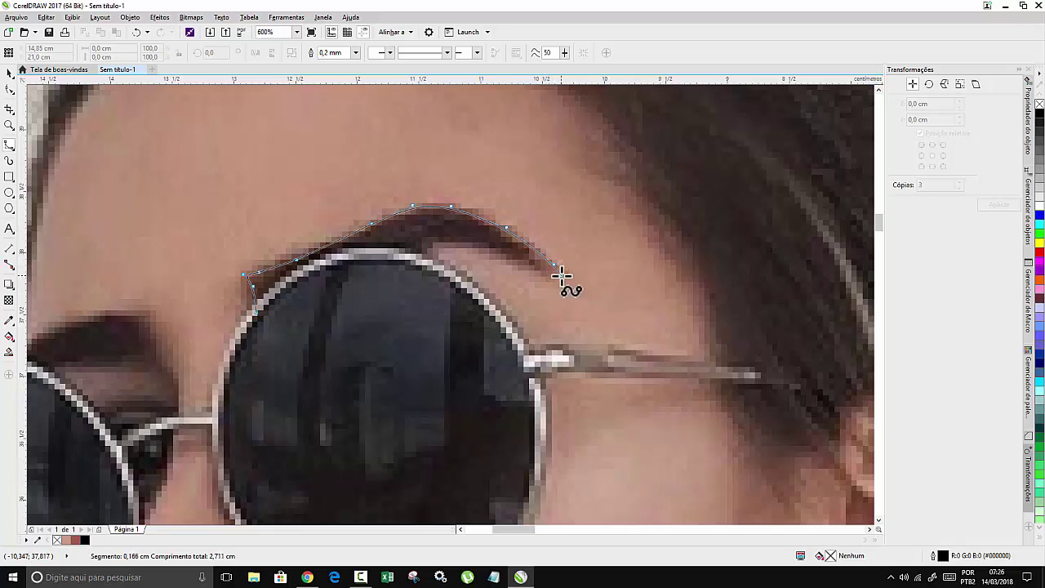
{"action": "left_click", "coordinate": [561, 274]}
{"action": "left_click", "coordinate": [541, 268]}
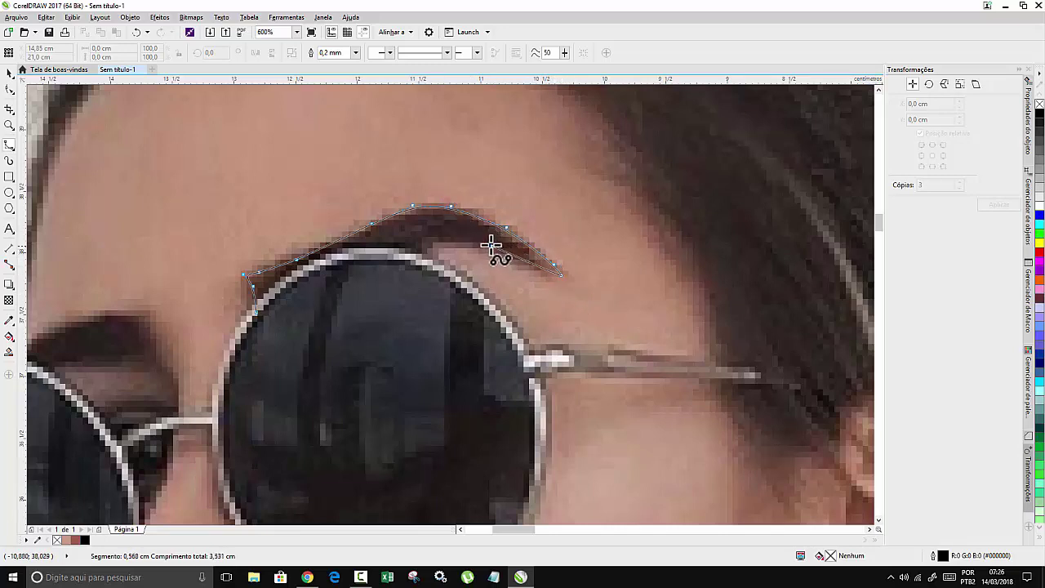
{"action": "left_click", "coordinate": [484, 245]}
{"action": "left_click", "coordinate": [426, 242]}
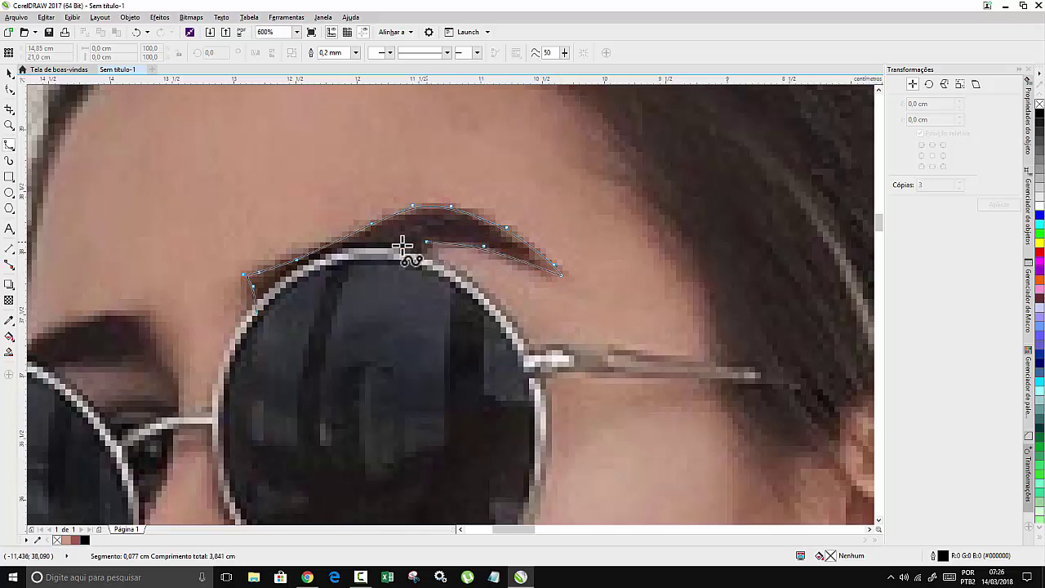
{"action": "left_click", "coordinate": [358, 258]}
{"action": "left_click", "coordinate": [258, 313]}
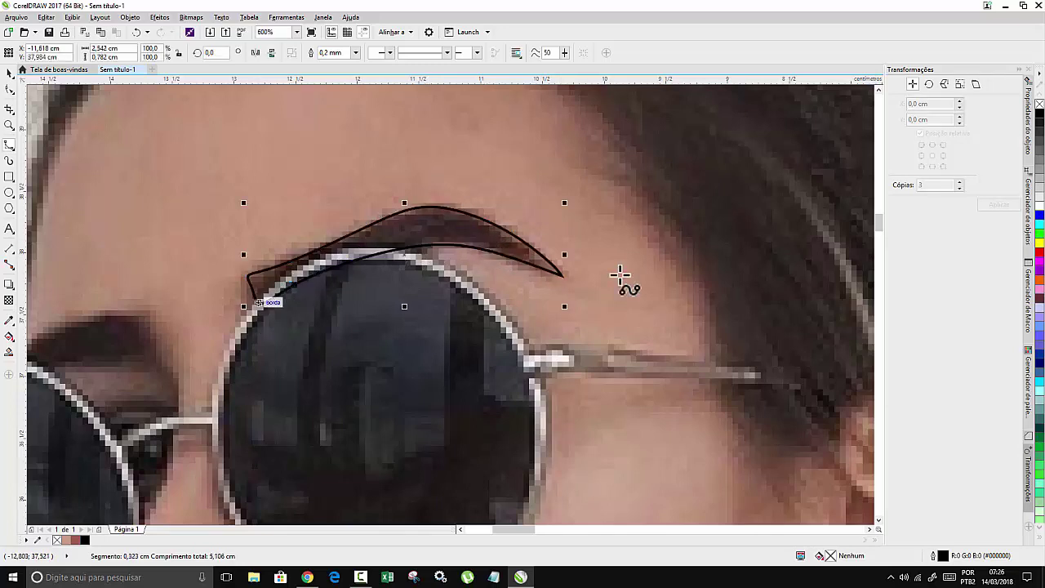
Trace the eyebrow above the smaller, farther lens as a closed B-Spline shape about 1.1 cm wide and 0.6 cm high.
{"action": "scroll", "coordinate": [275, 275], "scroll_direction": "down", "scroll_amount": 2}
{"action": "scroll", "coordinate": [252, 285], "scroll_direction": "up", "scroll_amount": 2}
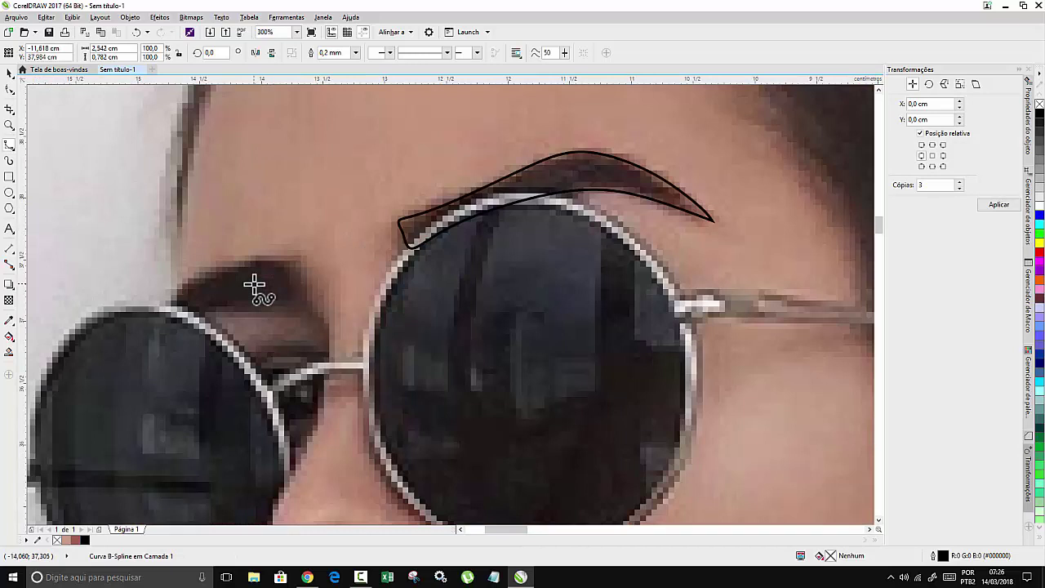
{"action": "left_click", "coordinate": [303, 300]}
{"action": "left_click", "coordinate": [299, 249]}
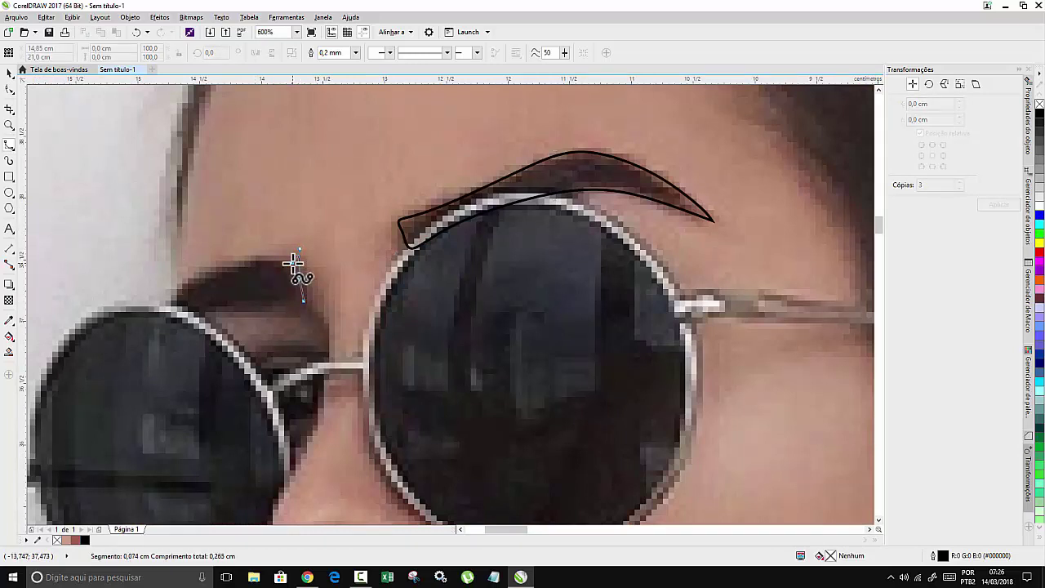
{"action": "left_click", "coordinate": [292, 262]}
{"action": "left_click", "coordinate": [256, 261]}
{"action": "left_click", "coordinate": [203, 273]}
{"action": "left_click", "coordinate": [169, 295]}
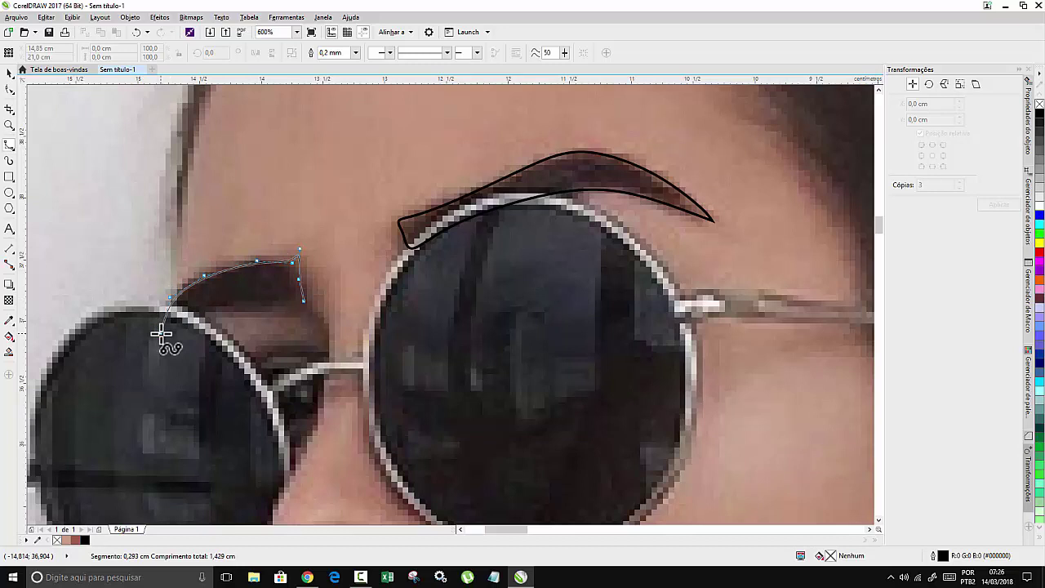
{"action": "left_click", "coordinate": [161, 332]}
{"action": "left_click", "coordinate": [180, 313]}
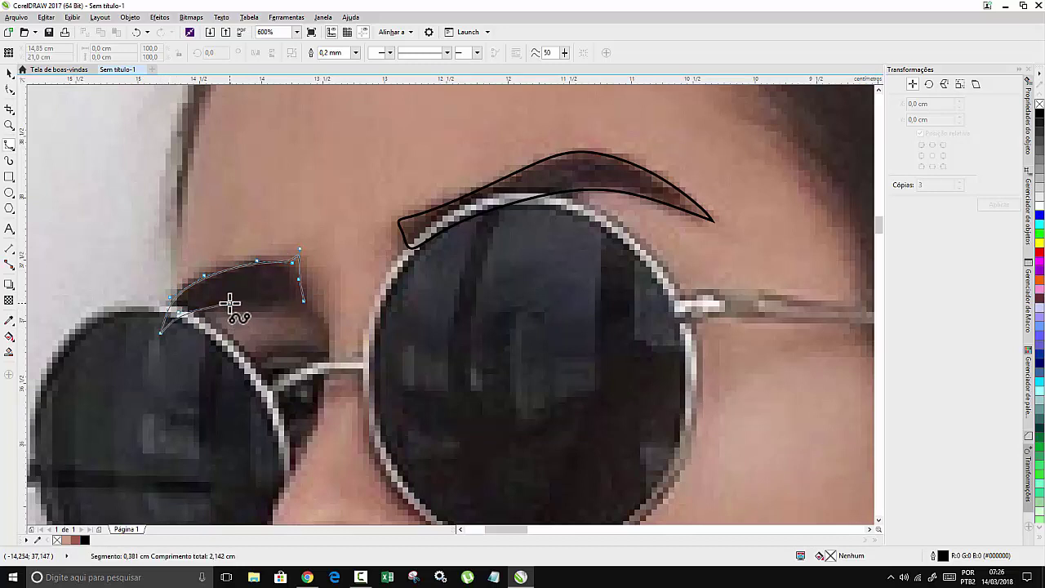
{"action": "left_click", "coordinate": [230, 303]}
{"action": "left_click", "coordinate": [269, 299]}
{"action": "left_click", "coordinate": [294, 302]}
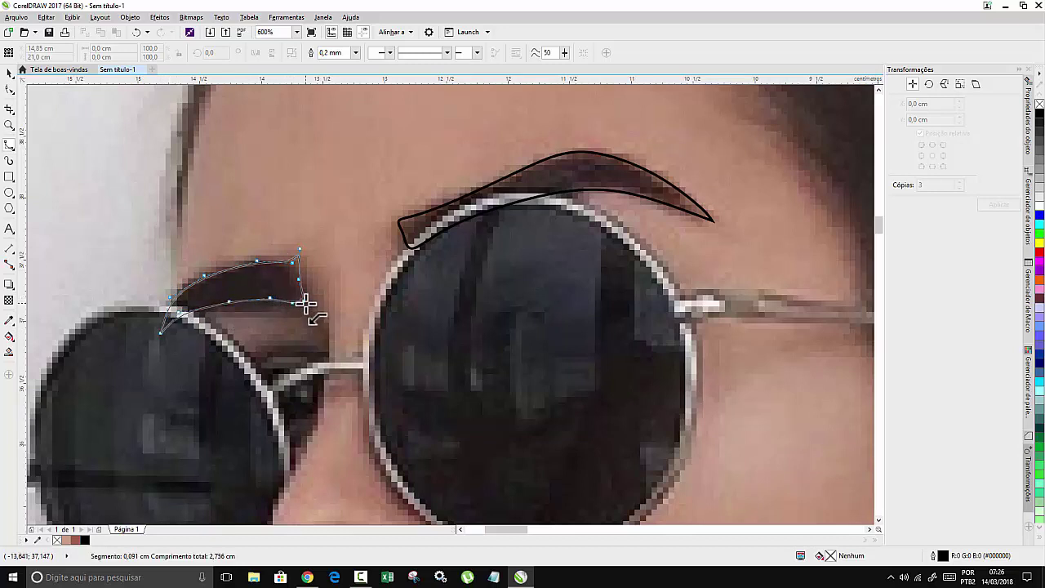
{"action": "left_click", "coordinate": [305, 304]}
Select both eyebrow shapes and fill them with the dark brown sampled from the photo's eyebrow (#382527).
{"action": "scroll", "coordinate": [334, 215], "scroll_direction": "down", "scroll_amount": 2}
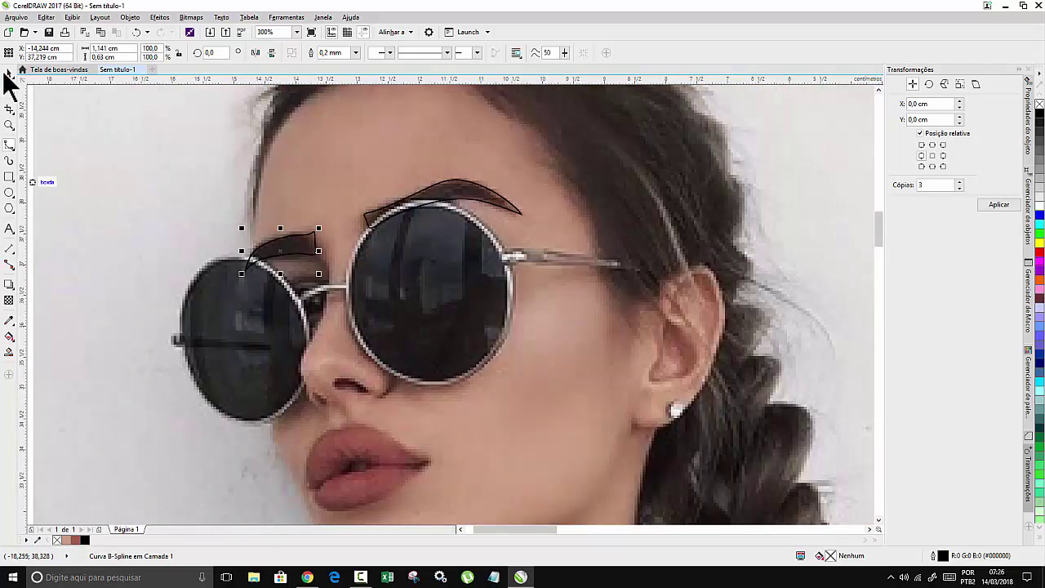
{"action": "left_click", "coordinate": [8, 73]}
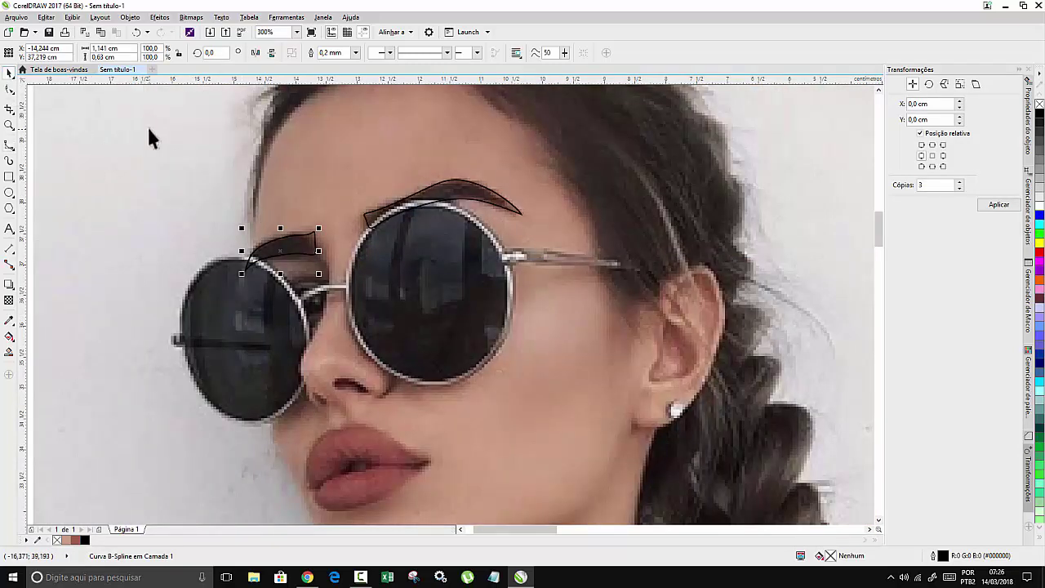
{"action": "left_click_drag", "start_coordinate": [403, 268], "coordinate": [570, 360]}
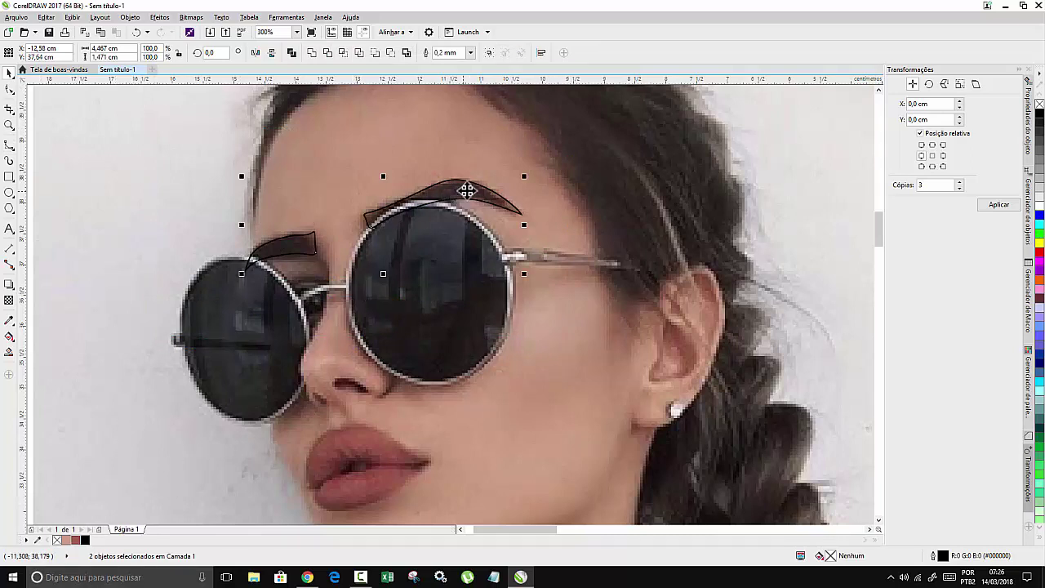
{"action": "left_click", "coordinate": [9, 321]}
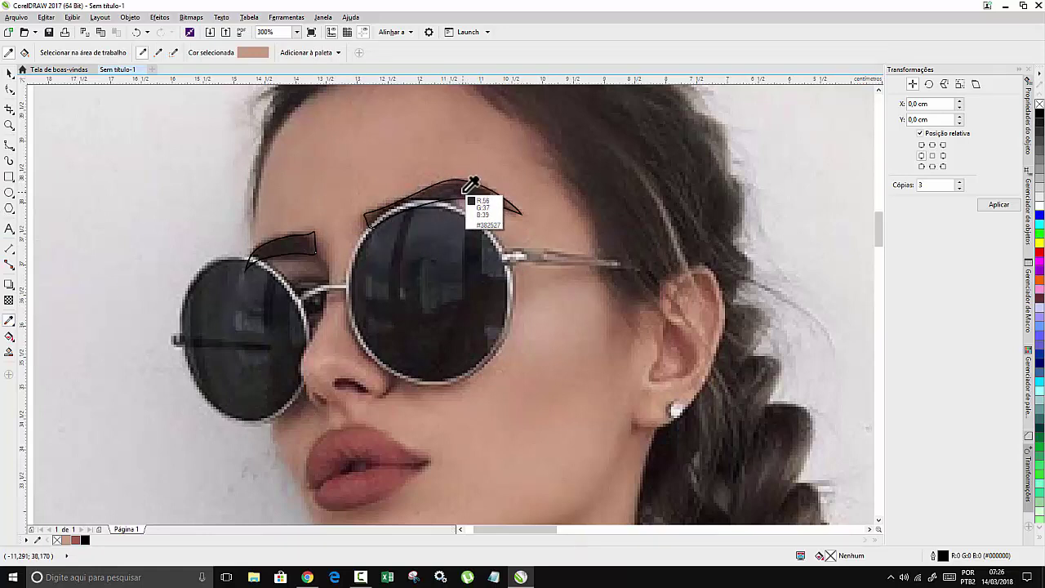
{"action": "left_click", "coordinate": [472, 184]}
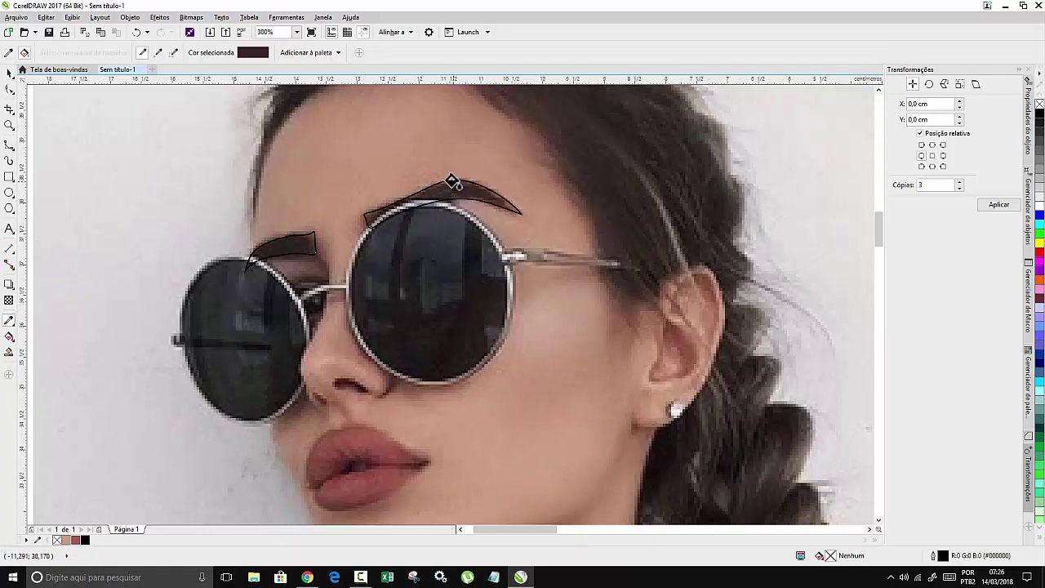
{"action": "left_click", "coordinate": [466, 189]}
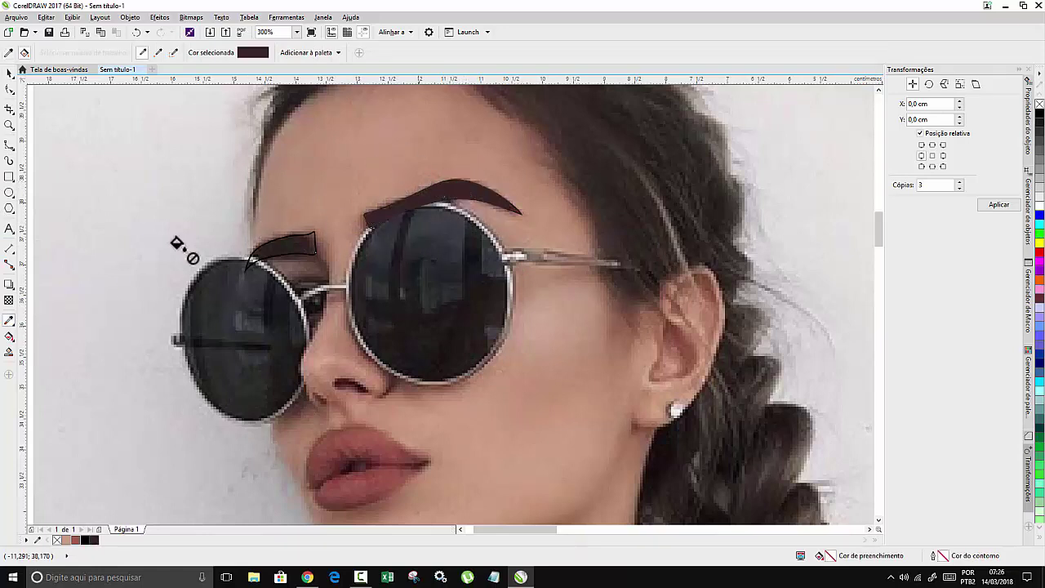
{"action": "left_click", "coordinate": [282, 242]}
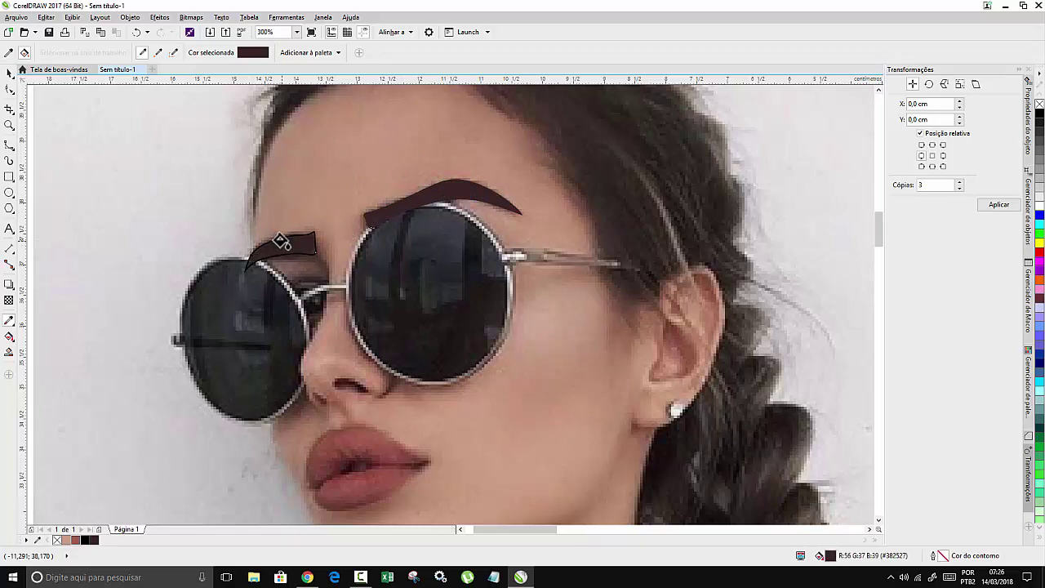
Remove the outlines from both eyebrow shapes and shift them 18 cm to the right onto the face shape.
{"action": "double_click", "coordinate": [9, 73]}
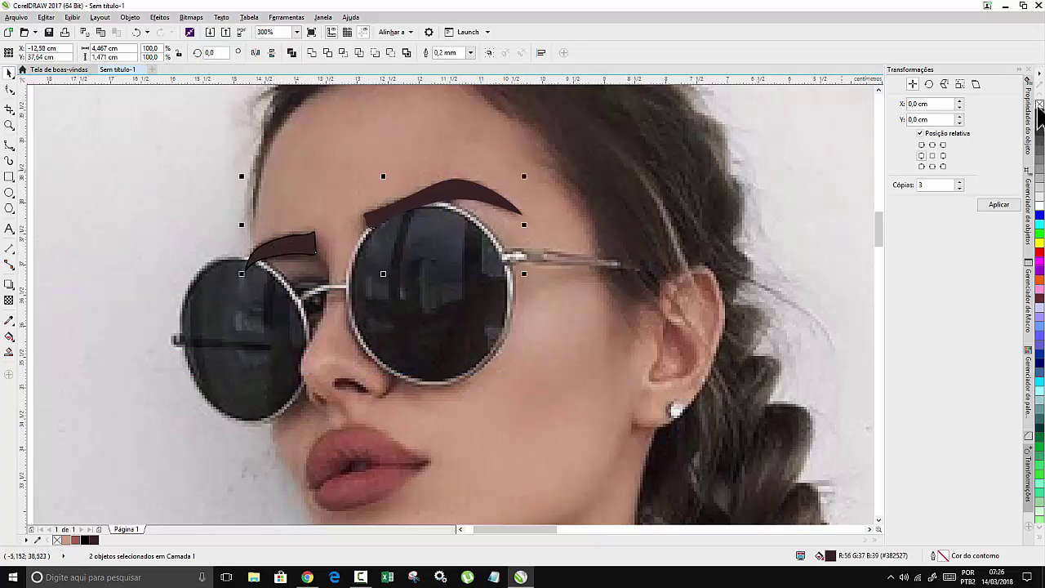
{"action": "scroll", "coordinate": [446, 192], "scroll_direction": "down", "scroll_amount": 3}
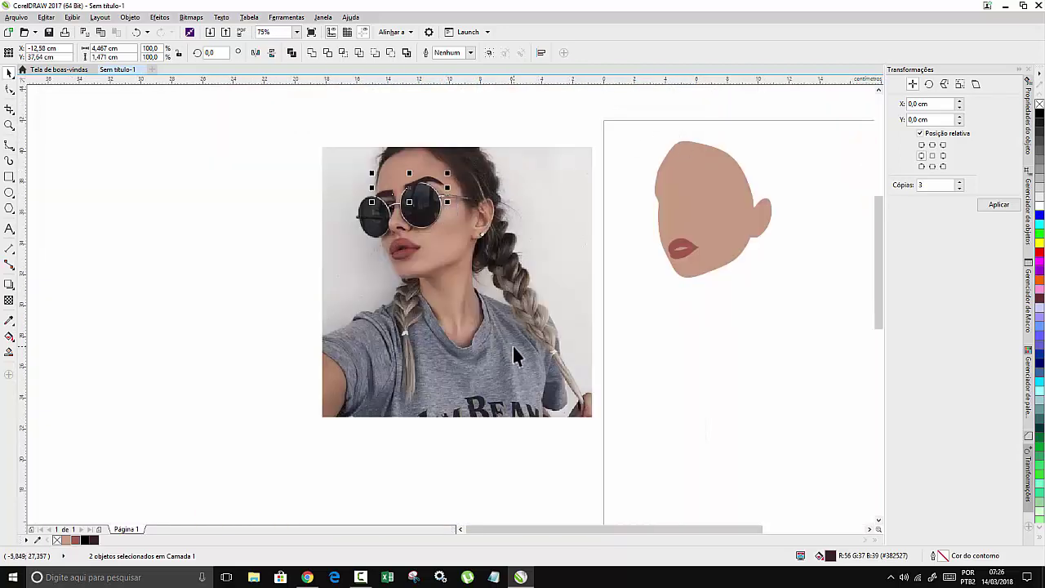
{"action": "key", "text": "ctrl+z"}
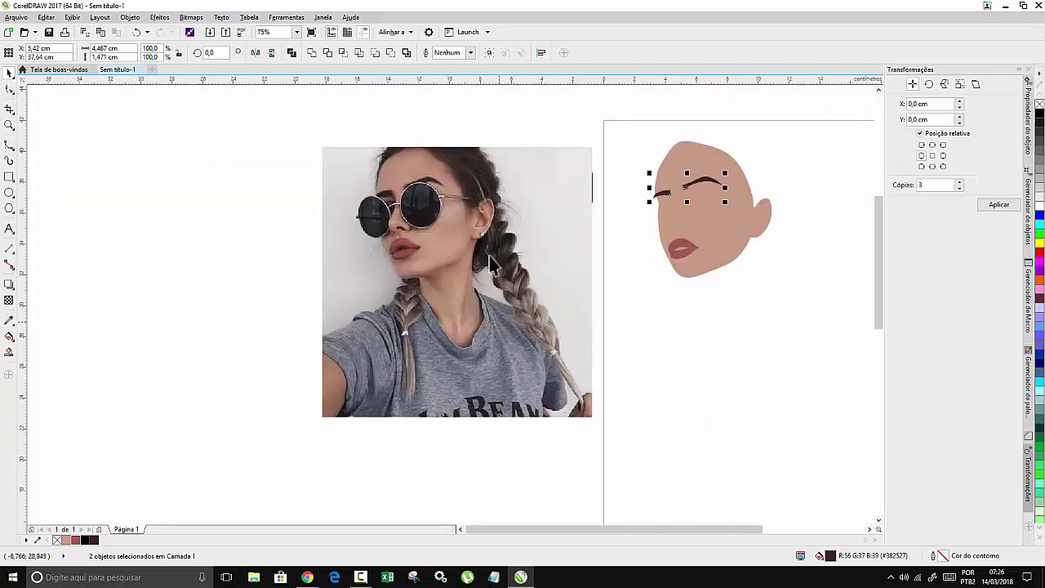
Trace the nose profile from the brow to below the tip as a thin closed B-Spline sliver about 0.65 cm wide and 2.3 cm high.
{"action": "scroll", "coordinate": [501, 194], "scroll_direction": "up", "scroll_amount": 2}
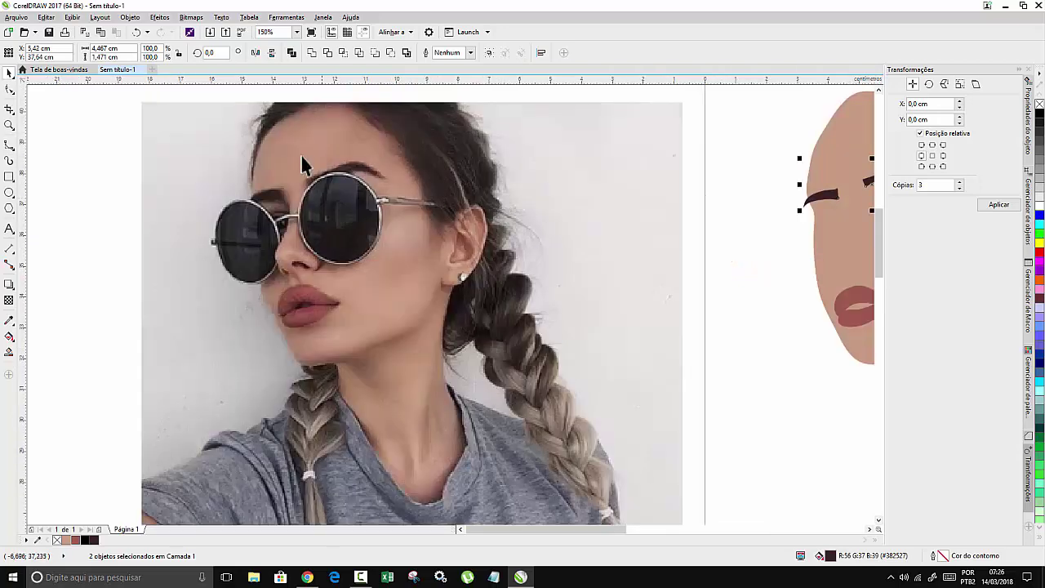
{"action": "scroll", "coordinate": [279, 234], "scroll_direction": "up", "scroll_amount": 2}
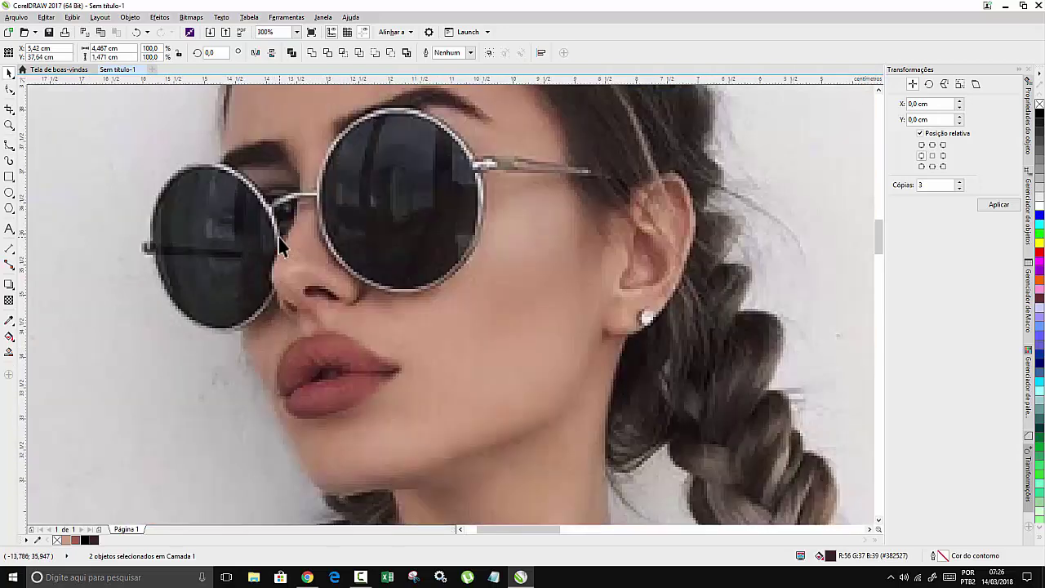
{"action": "left_click", "coordinate": [8, 145]}
{"action": "scroll", "coordinate": [303, 191], "scroll_direction": "up", "scroll_amount": 2}
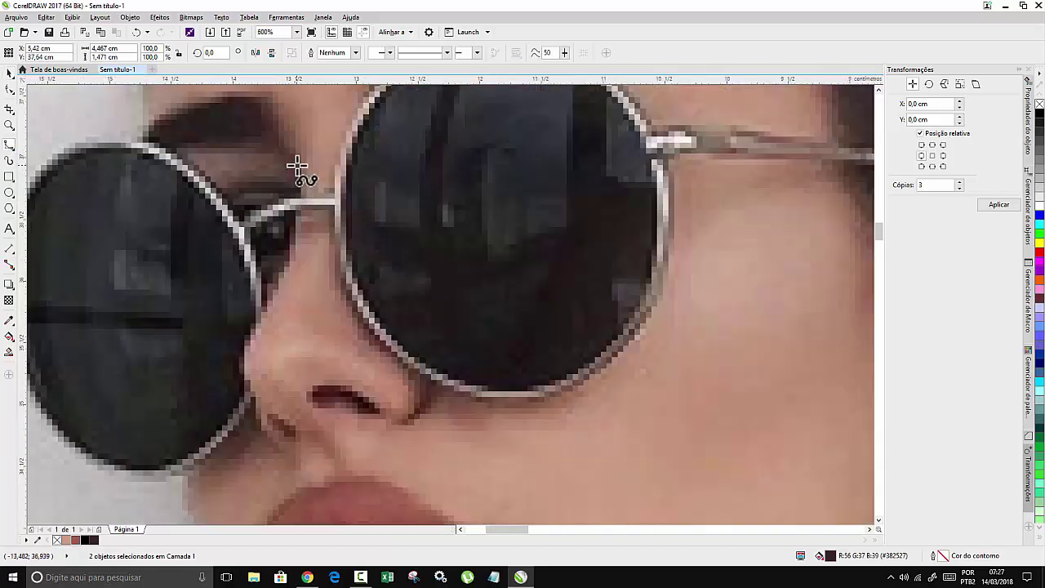
{"action": "left_click", "coordinate": [300, 165]}
{"action": "double_click", "coordinate": [300, 215]}
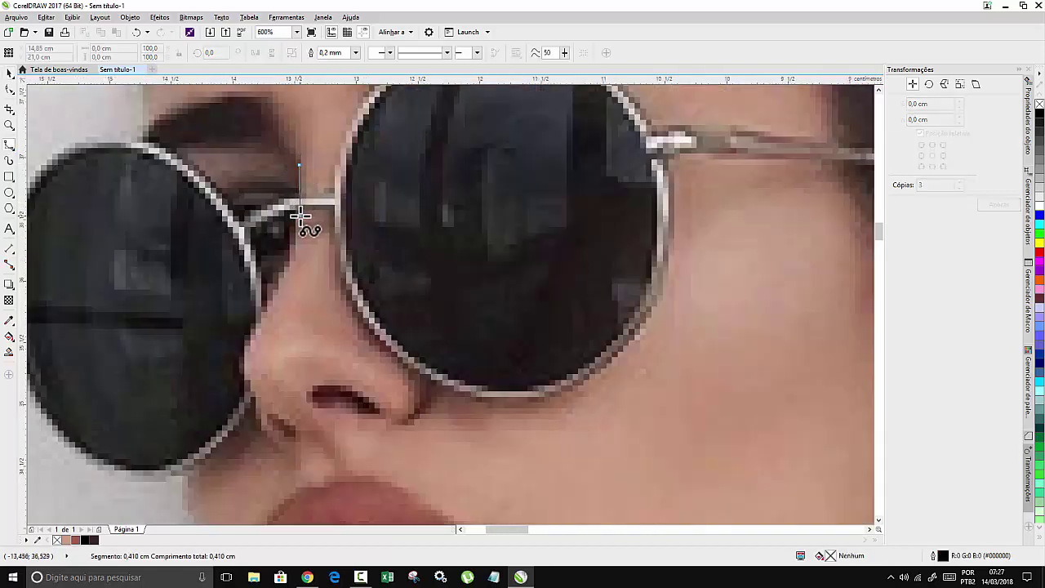
{"action": "double_click", "coordinate": [278, 290]}
{"action": "double_click", "coordinate": [244, 346]}
{"action": "double_click", "coordinate": [247, 385]}
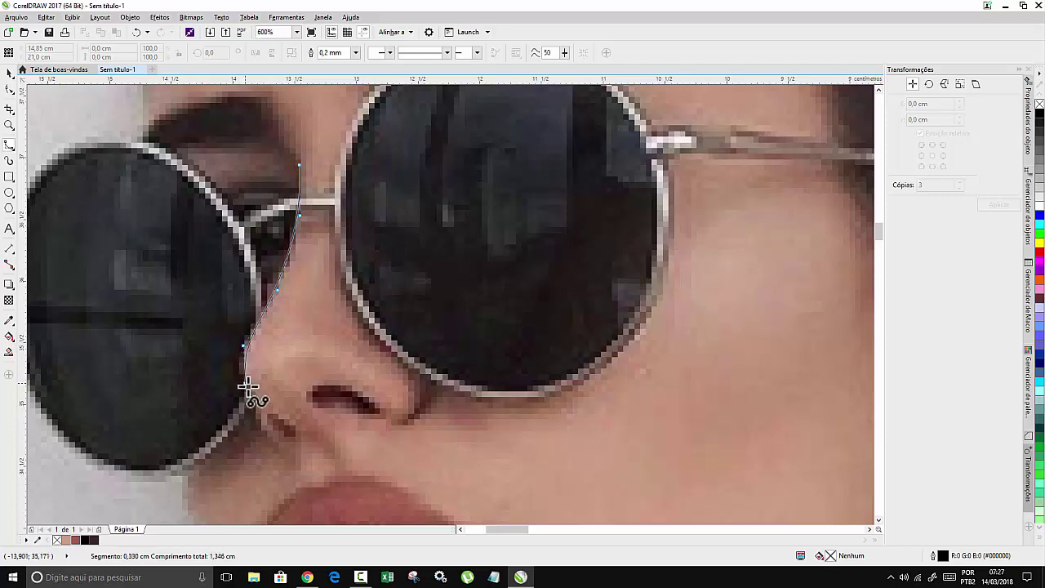
{"action": "double_click", "coordinate": [281, 425]}
{"action": "double_click", "coordinate": [320, 445]}
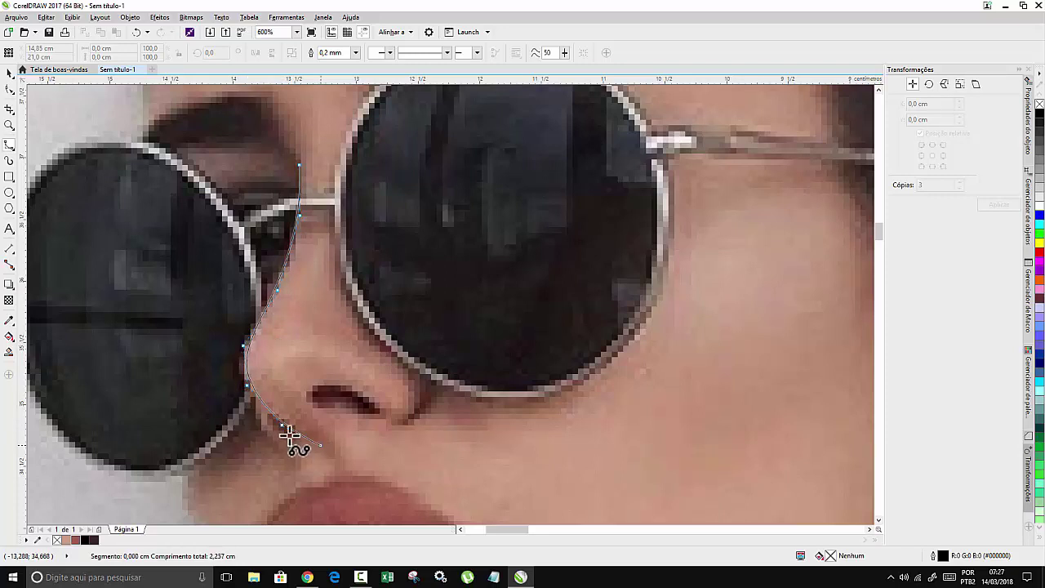
{"action": "double_click", "coordinate": [284, 429]}
{"action": "double_click", "coordinate": [264, 414]}
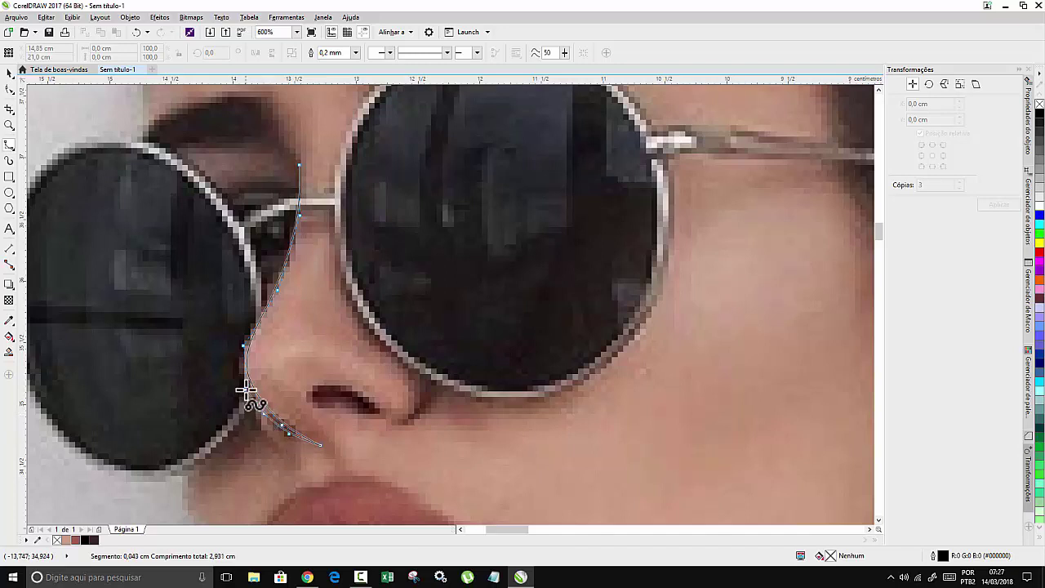
{"action": "double_click", "coordinate": [245, 390]}
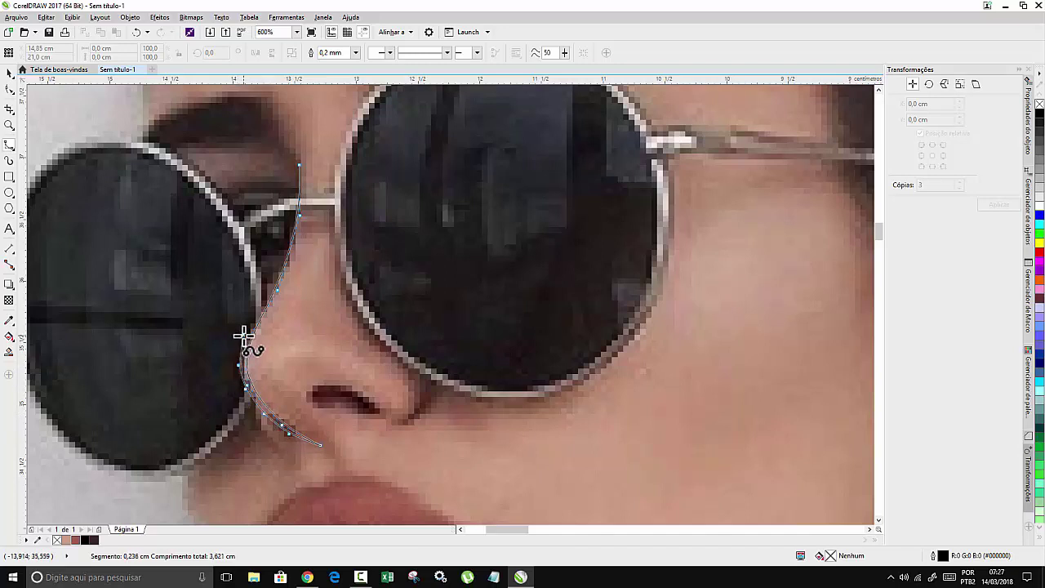
{"action": "double_click", "coordinate": [244, 335]}
{"action": "double_click", "coordinate": [270, 291]}
{"action": "double_click", "coordinate": [290, 235]}
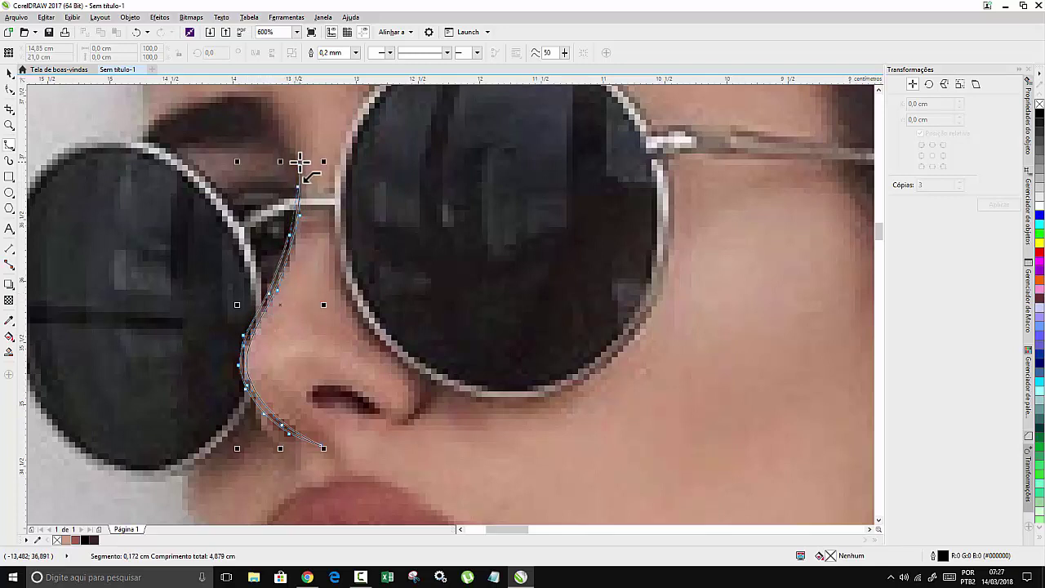
{"action": "double_click", "coordinate": [300, 162]}
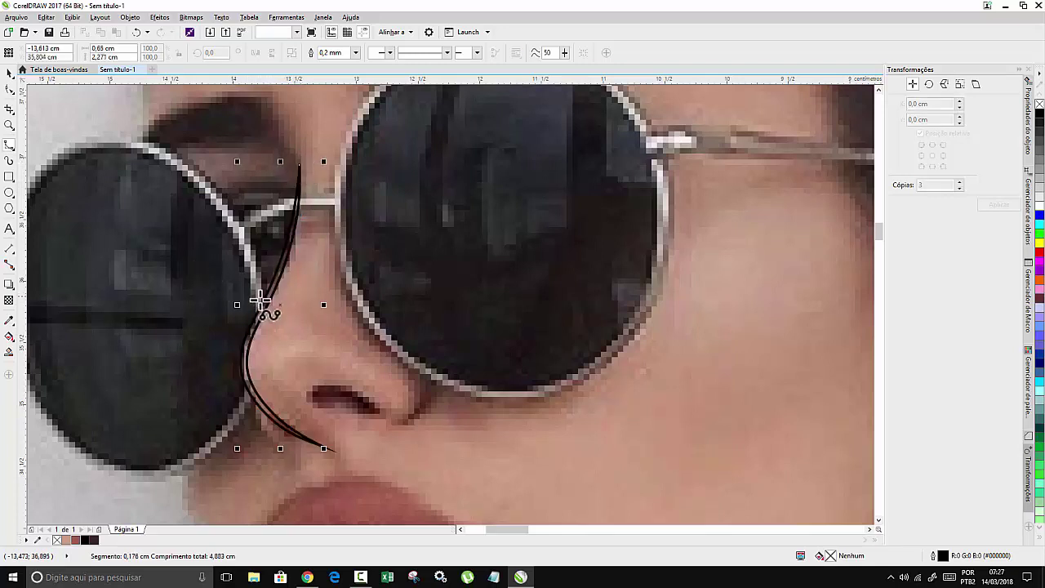
Trace the crease around the nostril wing as a thin closed B-Spline sliver about 0.29 cm wide and 0.63 cm high.
{"action": "left_click", "coordinate": [383, 432]}
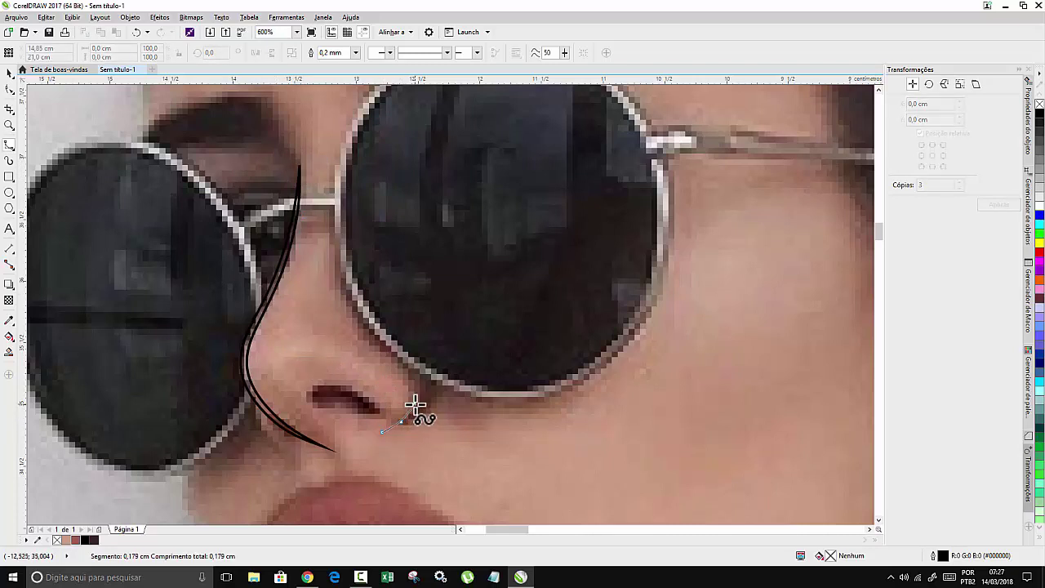
{"action": "left_click", "coordinate": [414, 405]}
{"action": "left_click", "coordinate": [415, 384]}
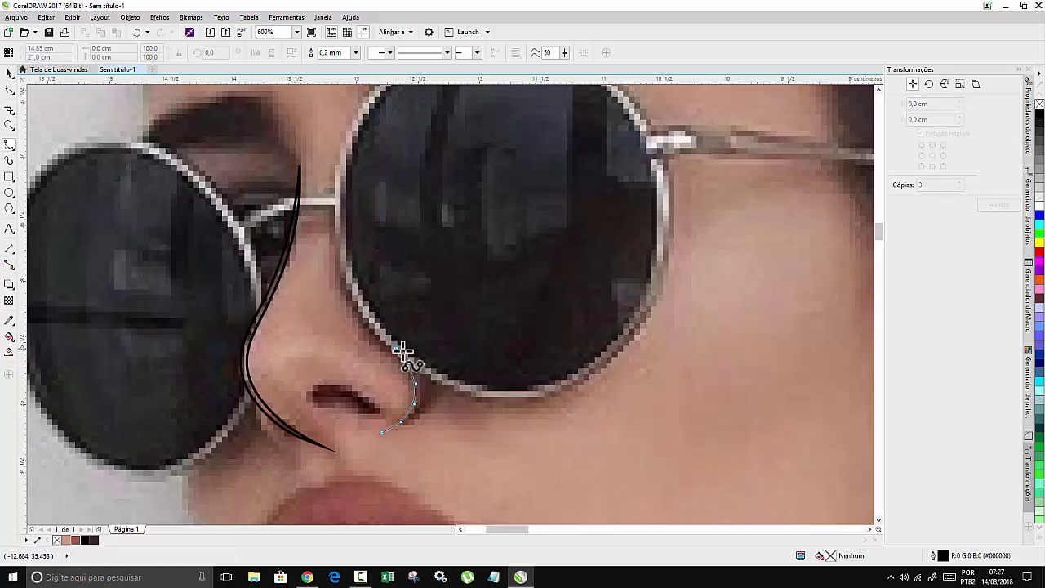
{"action": "left_click", "coordinate": [409, 365]}
{"action": "left_click", "coordinate": [396, 347]}
{"action": "left_click", "coordinate": [422, 389]}
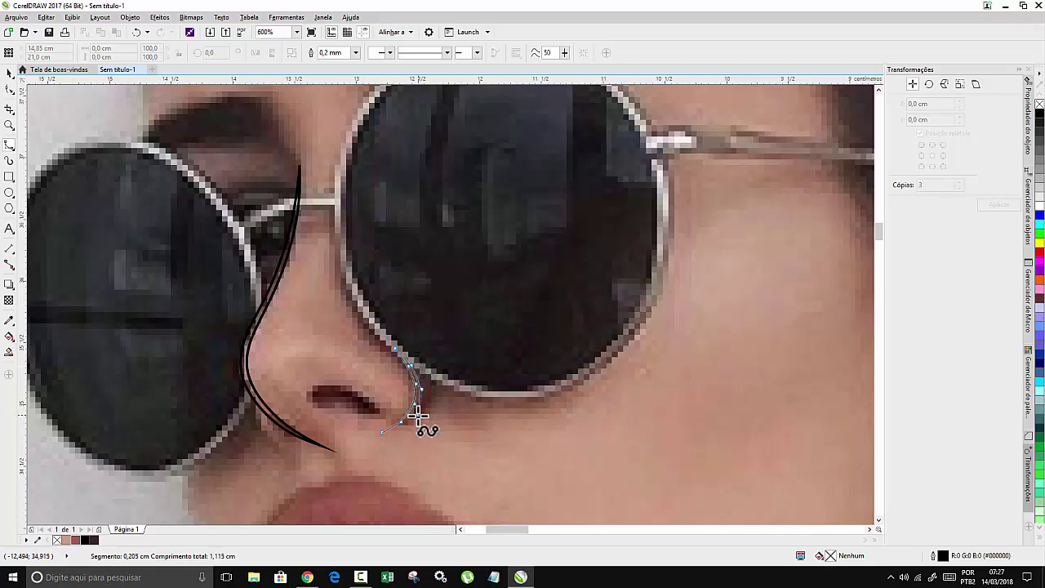
{"action": "left_click", "coordinate": [416, 414]}
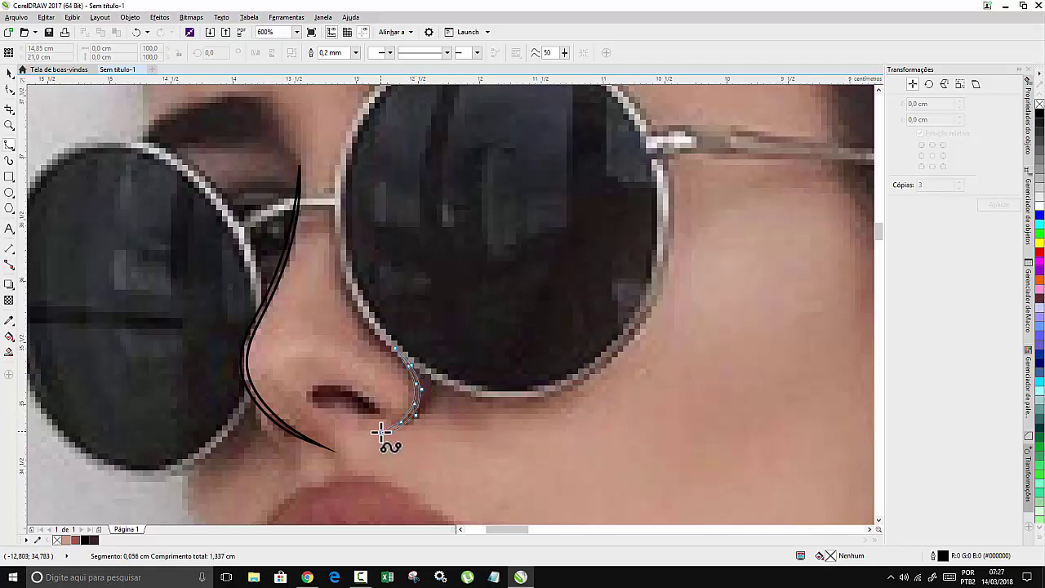
{"action": "double_click", "coordinate": [380, 433]}
Trace the small crease below the nose tip on the far side as a closed B-Spline about 0.22 cm wide and 0.3 cm high.
{"action": "left_click", "coordinate": [266, 439]}
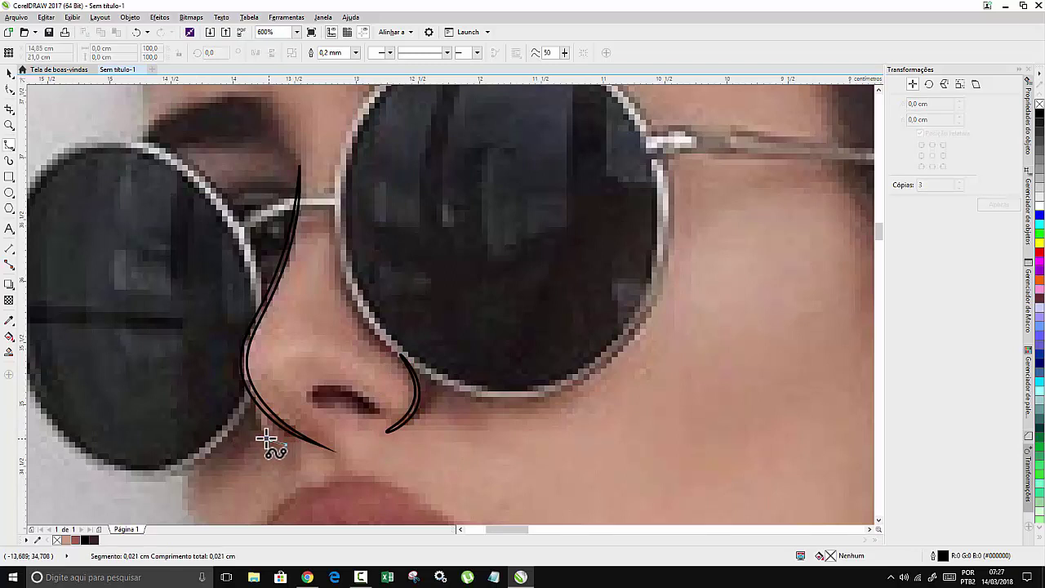
{"action": "left_click", "coordinate": [256, 401]}
{"action": "left_click", "coordinate": [258, 431]}
{"action": "double_click", "coordinate": [285, 448]}
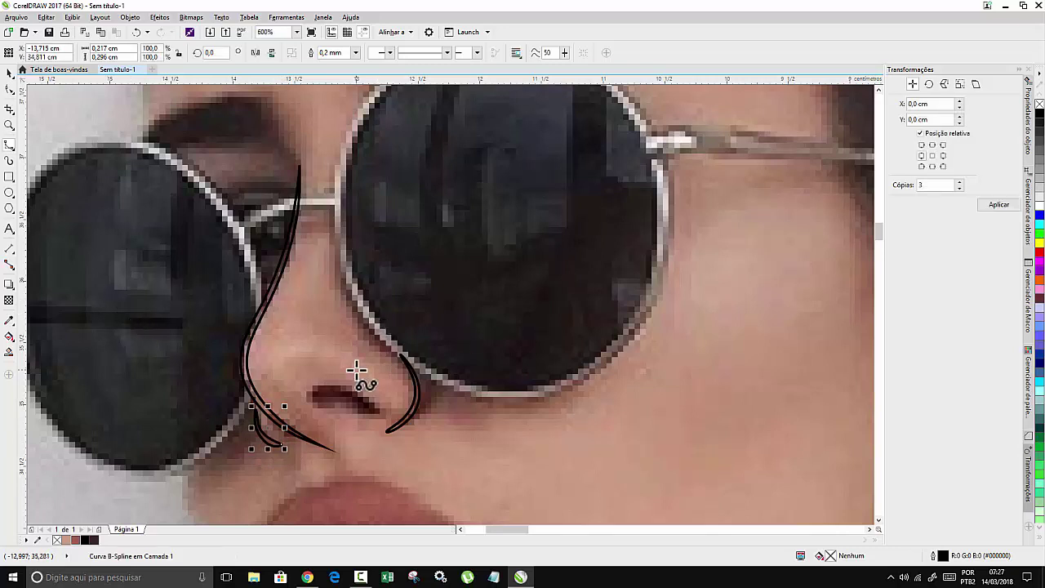
Trace the dark nostril opening as a closed B-Spline shape about 0.52 cm wide and 0.24 cm high.
{"action": "left_click", "coordinate": [378, 413]}
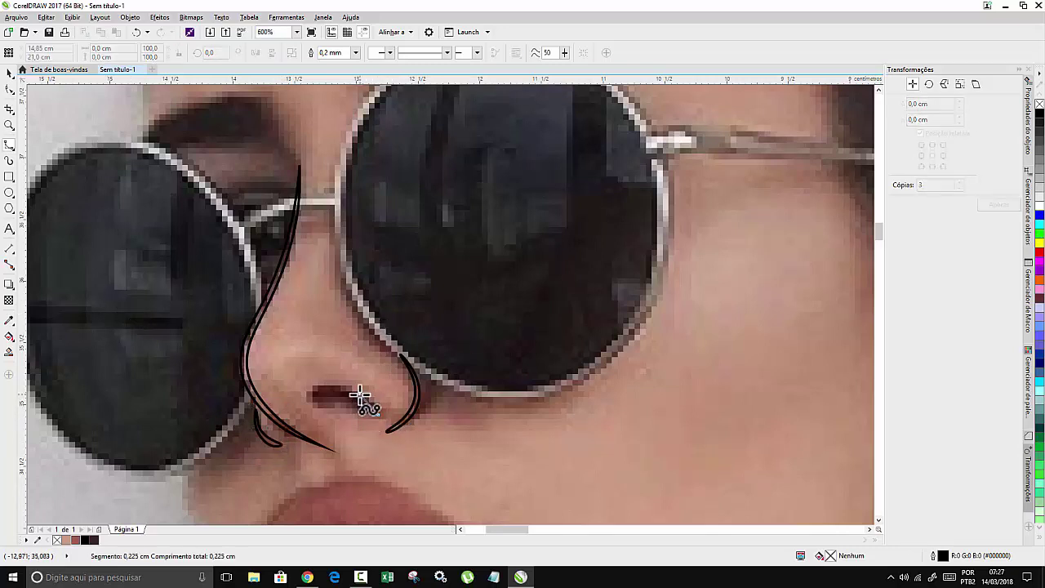
{"action": "left_click", "coordinate": [359, 393]}
{"action": "left_click", "coordinate": [332, 382]}
{"action": "left_click", "coordinate": [306, 389]}
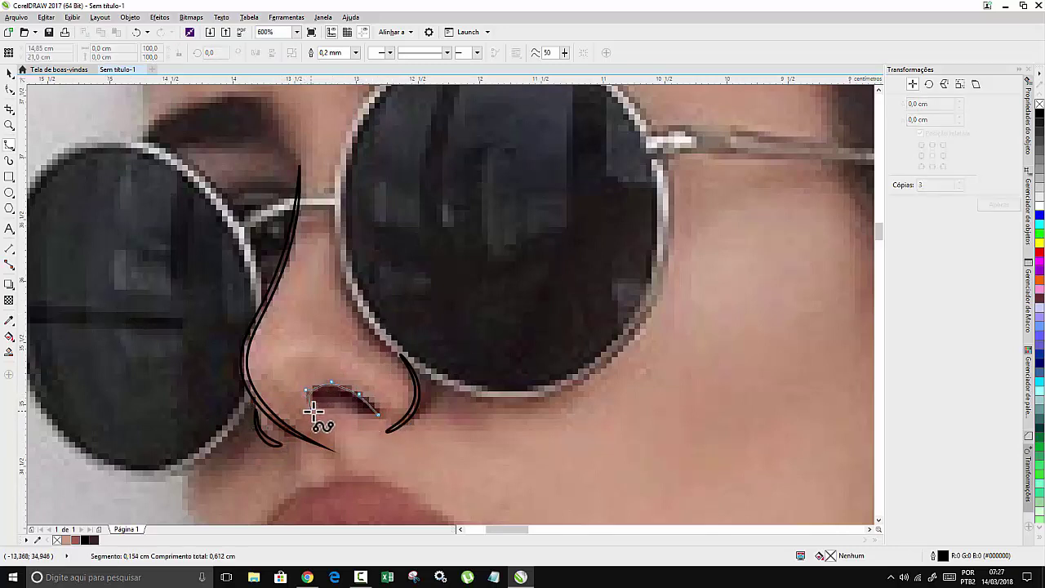
{"action": "left_click", "coordinate": [323, 413]}
{"action": "left_click", "coordinate": [350, 417]}
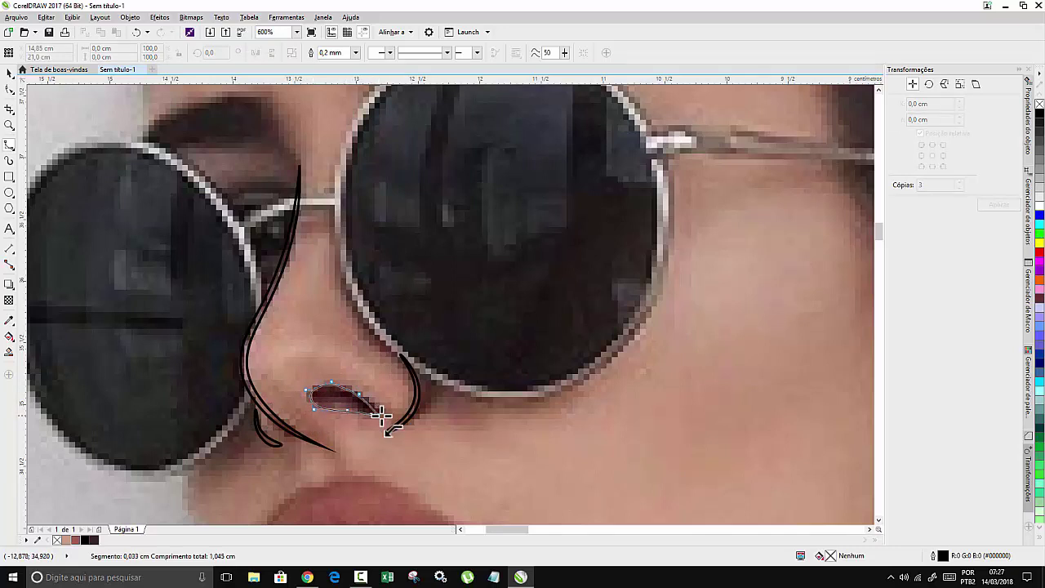
{"action": "left_click", "coordinate": [380, 415]}
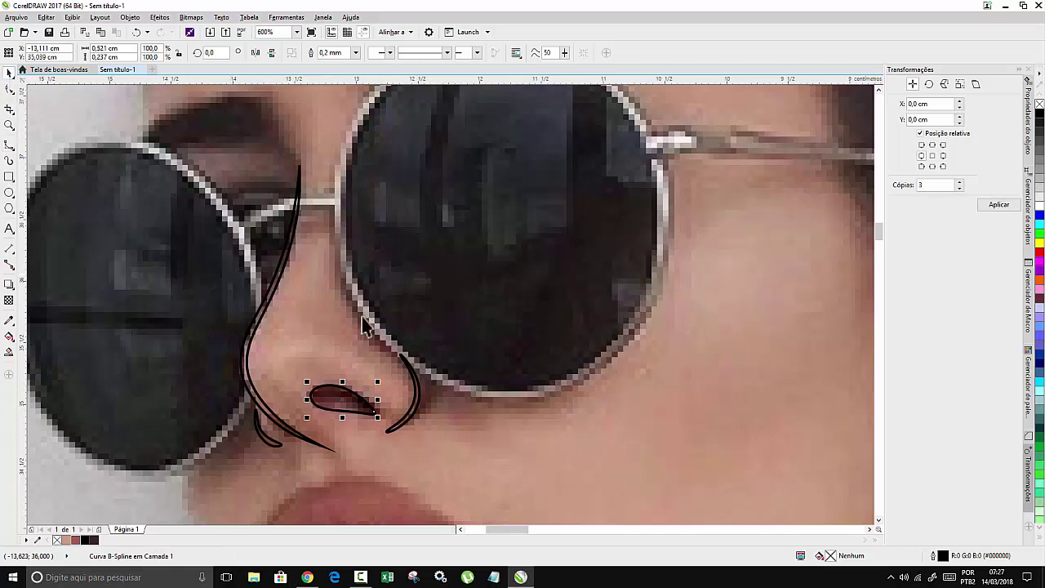
Select the three nose contour slivers, fill them with the sampled lip red (#9F5B50) and remove their outlines.
{"action": "left_click", "coordinate": [417, 397]}
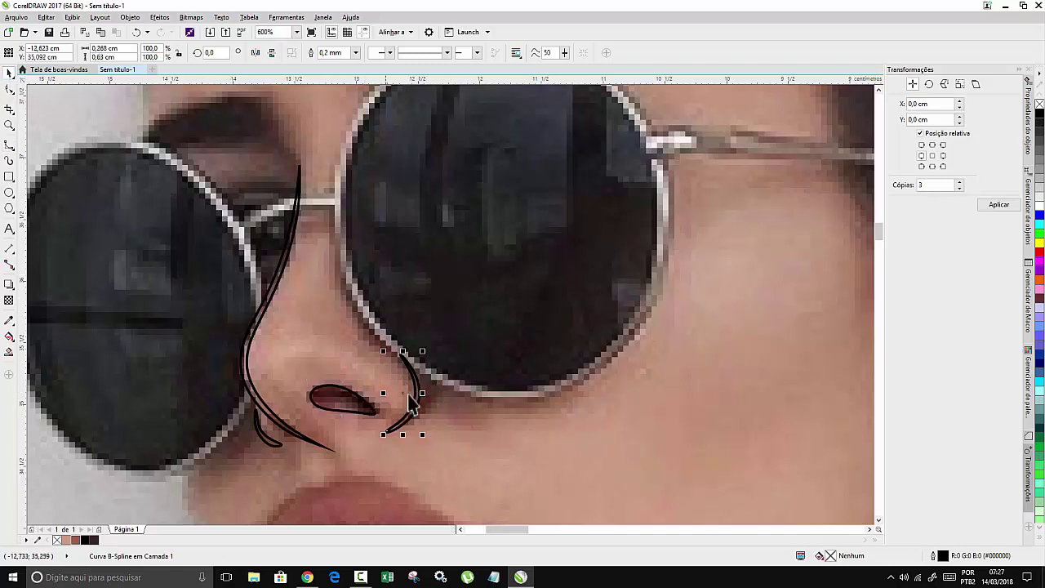
{"action": "left_click", "coordinate": [274, 286], "text": "shift"}
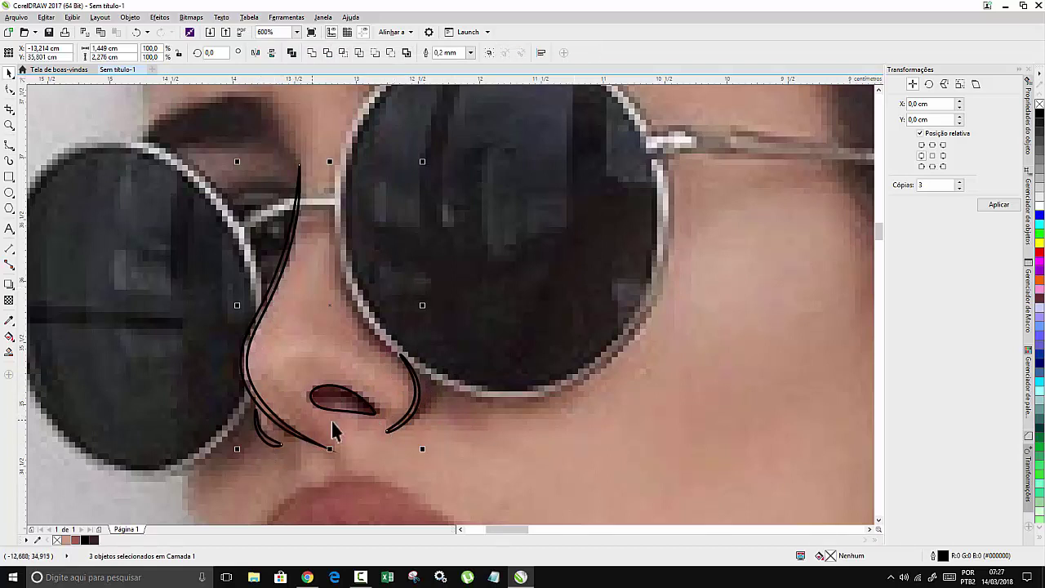
{"action": "left_click", "coordinate": [77, 541]}
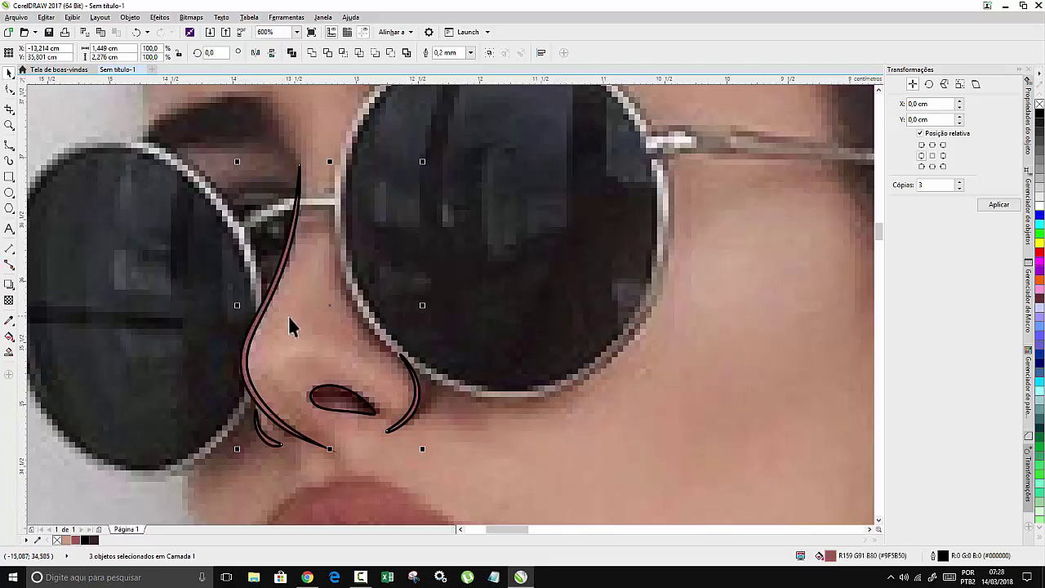
{"action": "right_click", "coordinate": [57, 540]}
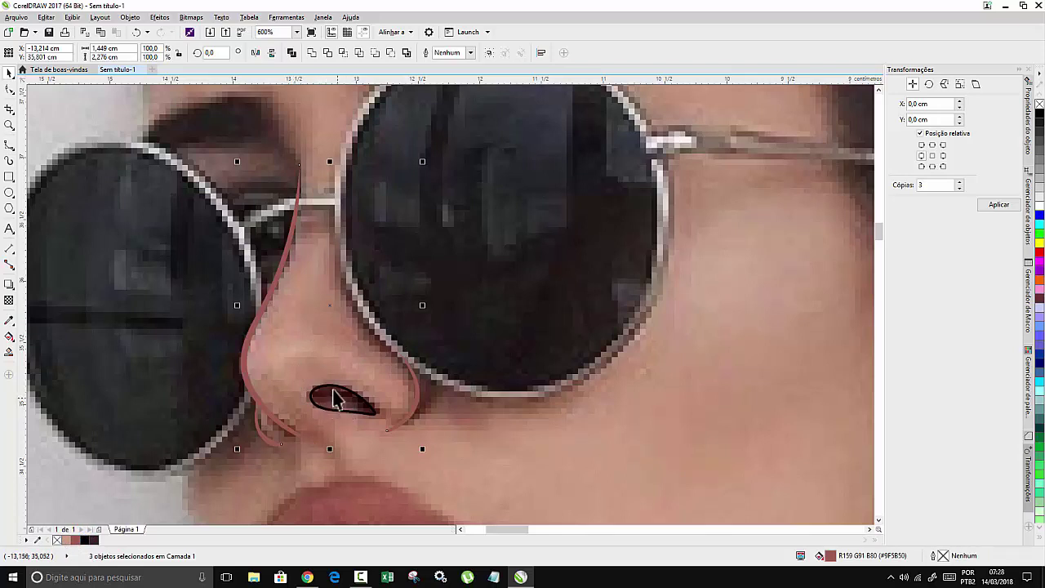
Fill the nostril shape with the eyebrow's dark brown (#382527) and remove its outline.
{"action": "left_click", "coordinate": [333, 397]}
{"action": "left_click", "coordinate": [327, 390]}
{"action": "left_click", "coordinate": [318, 394]}
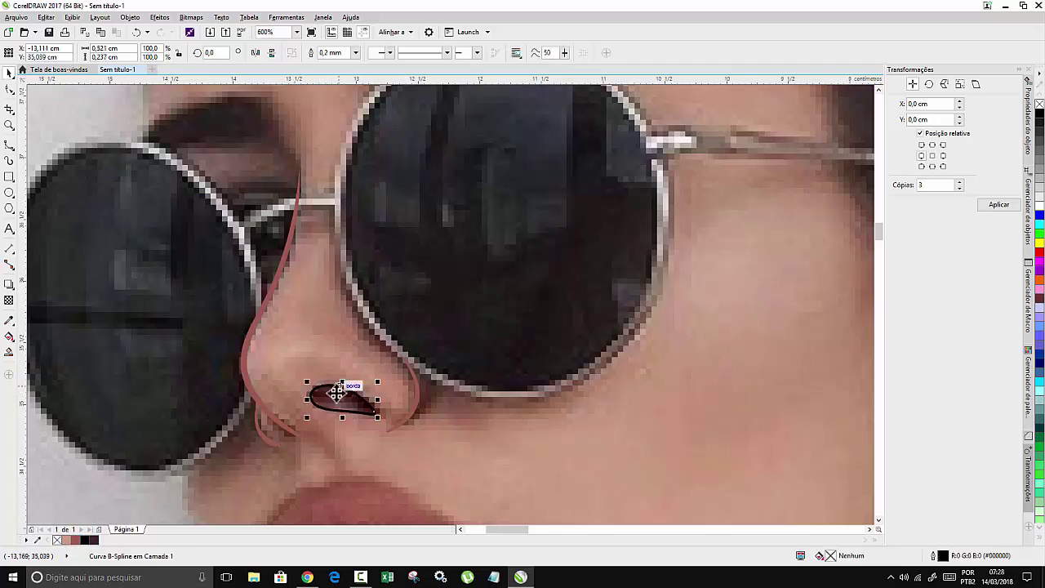
{"action": "left_click", "coordinate": [93, 541]}
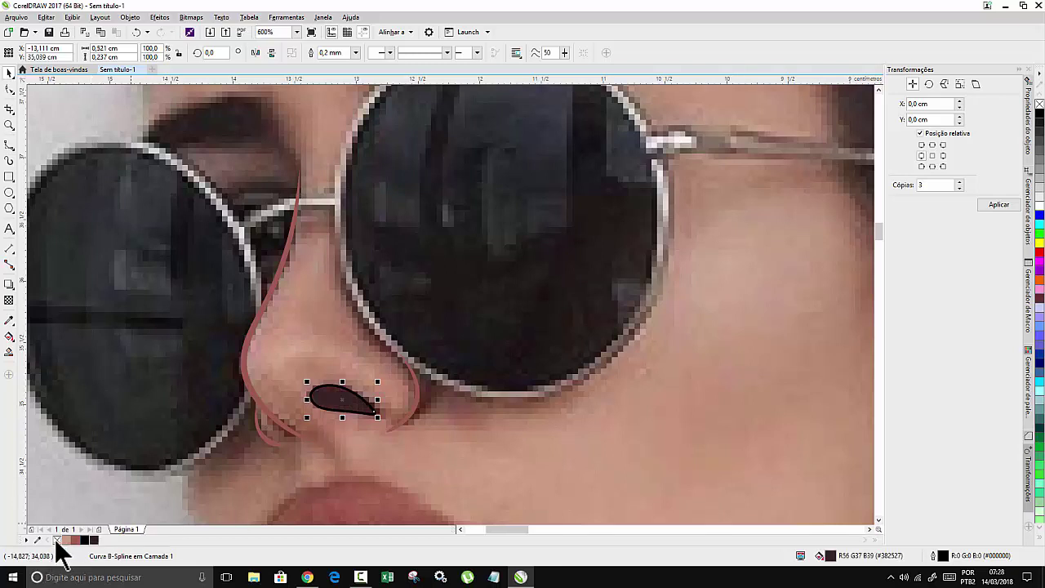
{"action": "right_click", "coordinate": [54, 538]}
Select all four nose shapes together and shift them 18 cm to the right onto the face shape.
{"action": "scroll", "coordinate": [229, 284], "scroll_direction": "down", "scroll_amount": 2}
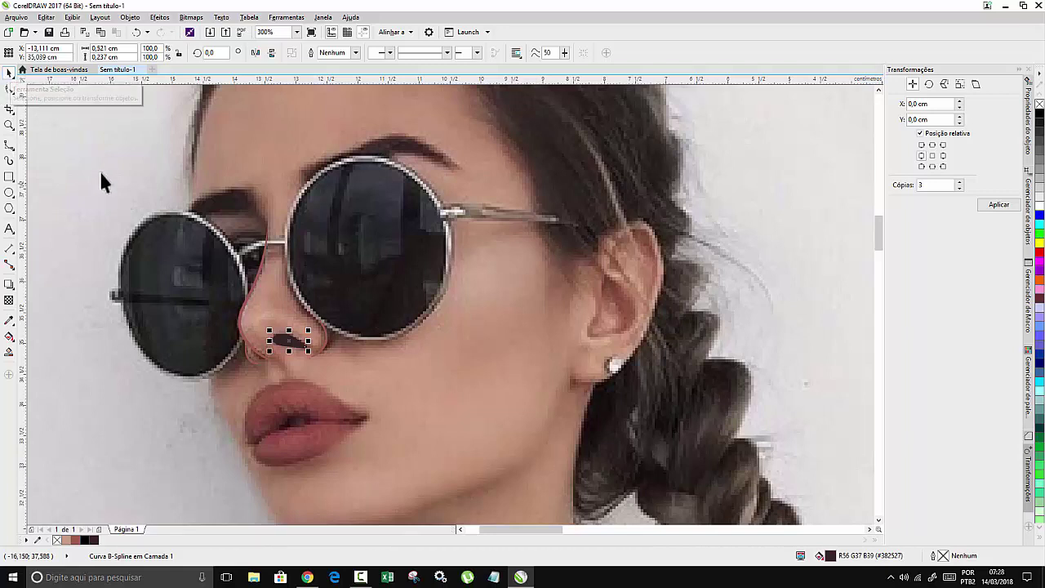
{"action": "left_click_drag", "start_coordinate": [101, 168], "coordinate": [391, 437]}
{"action": "scroll", "coordinate": [244, 314], "scroll_direction": "down", "scroll_amount": 4}
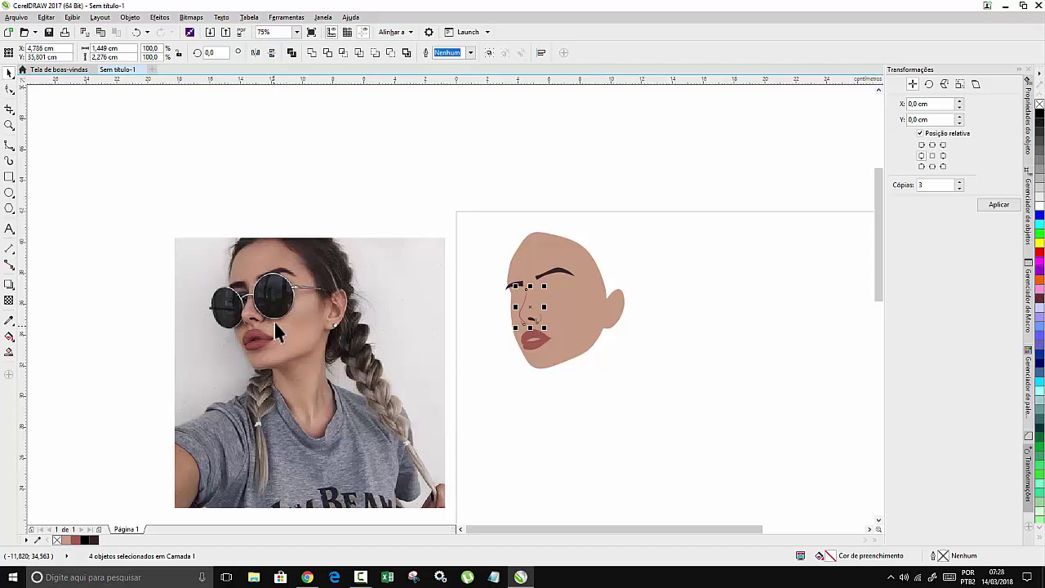
{"action": "scroll", "coordinate": [607, 361], "scroll_direction": "up", "scroll_amount": 2}
{"action": "scroll", "coordinate": [350, 250], "scroll_direction": "up", "scroll_amount": 2}
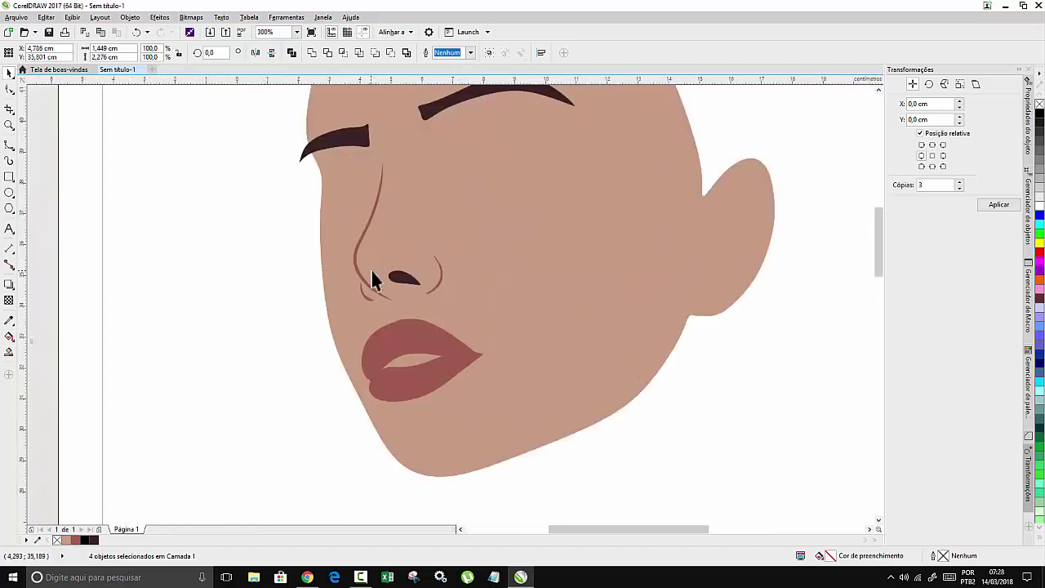
{"action": "scroll", "coordinate": [371, 270], "scroll_direction": "down", "scroll_amount": 4}
{"action": "scroll", "coordinate": [70, 234], "scroll_direction": "up", "scroll_amount": 2}
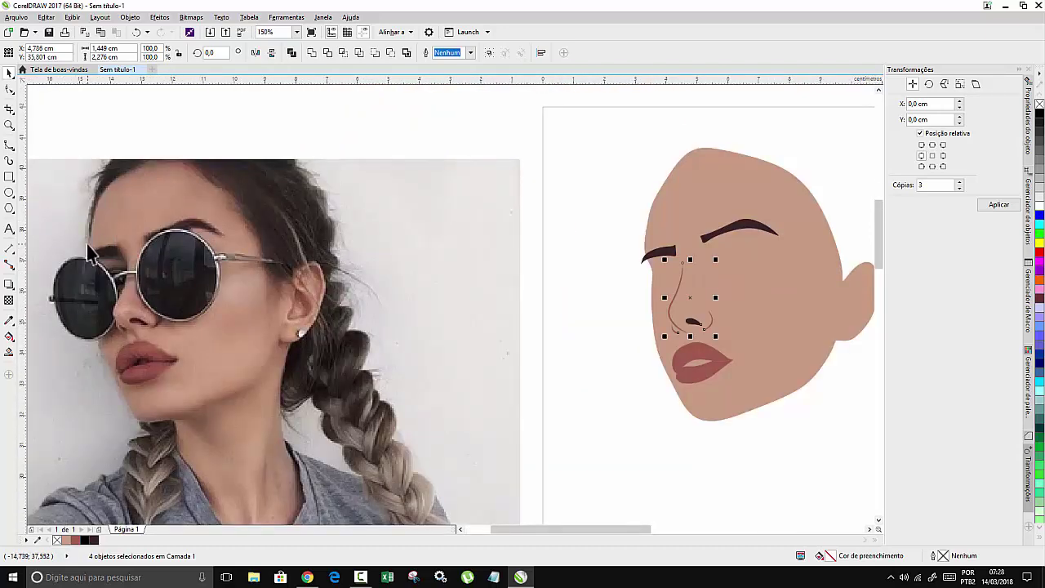
{"action": "scroll", "coordinate": [86, 245], "scroll_direction": "up", "scroll_amount": 2}
{"action": "scroll", "coordinate": [394, 229], "scroll_direction": "down", "scroll_amount": 5}
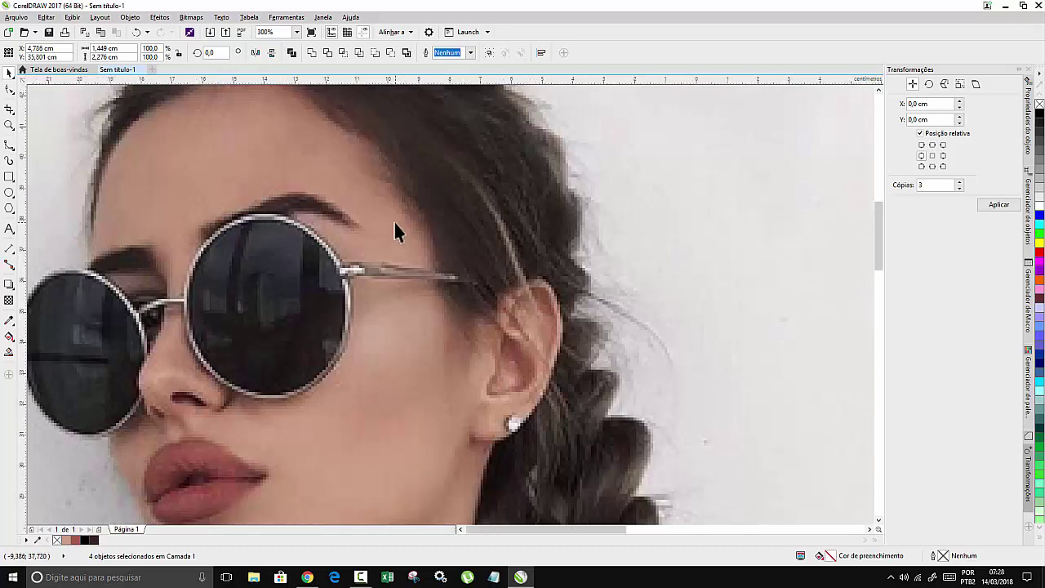
{"action": "scroll", "coordinate": [399, 245], "scroll_direction": "up", "scroll_amount": 3}
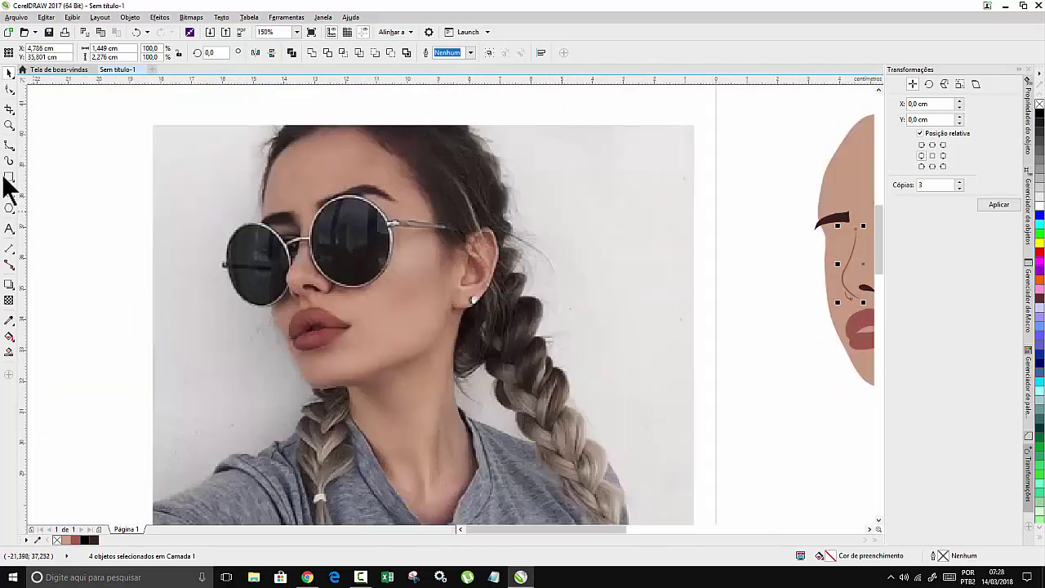
{"action": "left_click", "coordinate": [10, 147]}
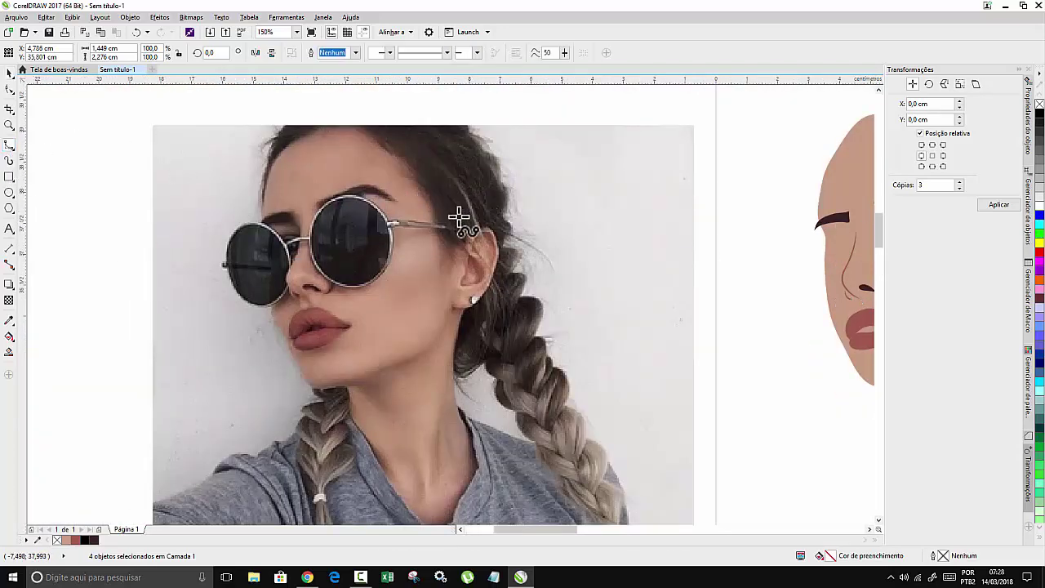
{"action": "scroll", "coordinate": [462, 220], "scroll_direction": "up", "scroll_amount": 4}
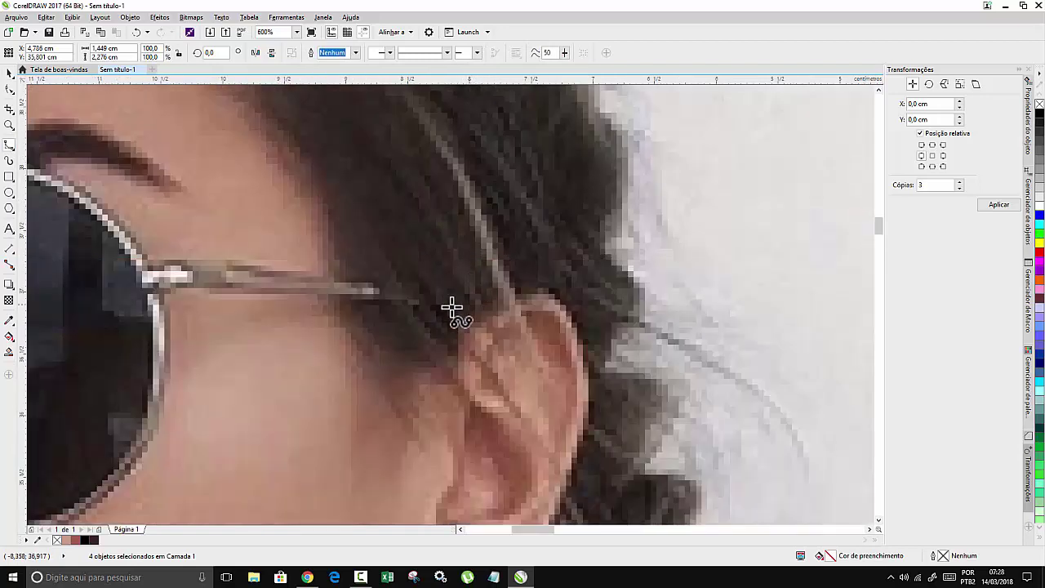
{"action": "left_click", "coordinate": [470, 304]}
{"action": "left_click", "coordinate": [344, 298]}
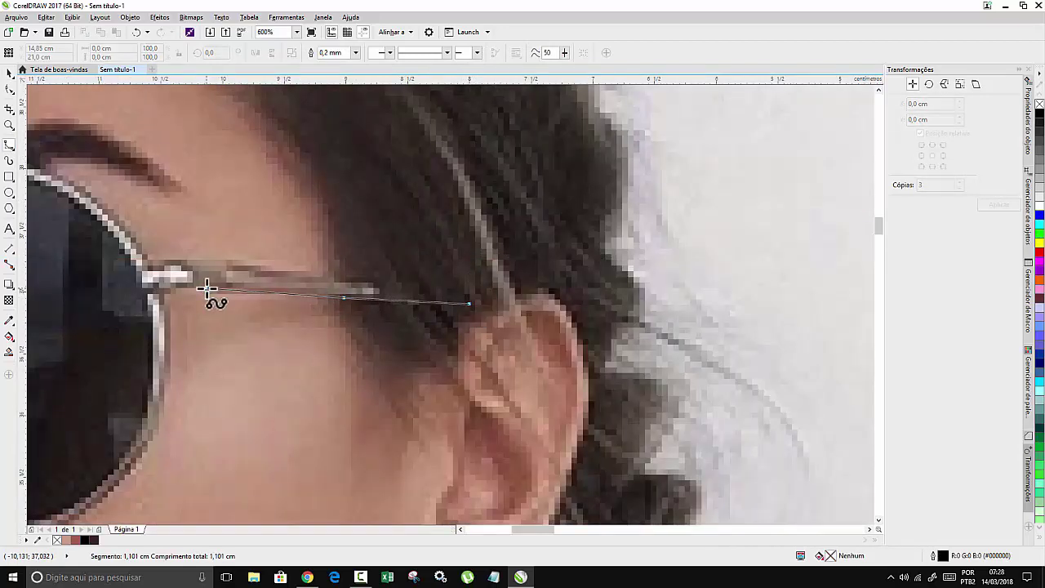
{"action": "left_click", "coordinate": [205, 288]}
{"action": "left_click", "coordinate": [171, 287]}
{"action": "left_click", "coordinate": [169, 331]}
{"action": "left_click", "coordinate": [167, 390]}
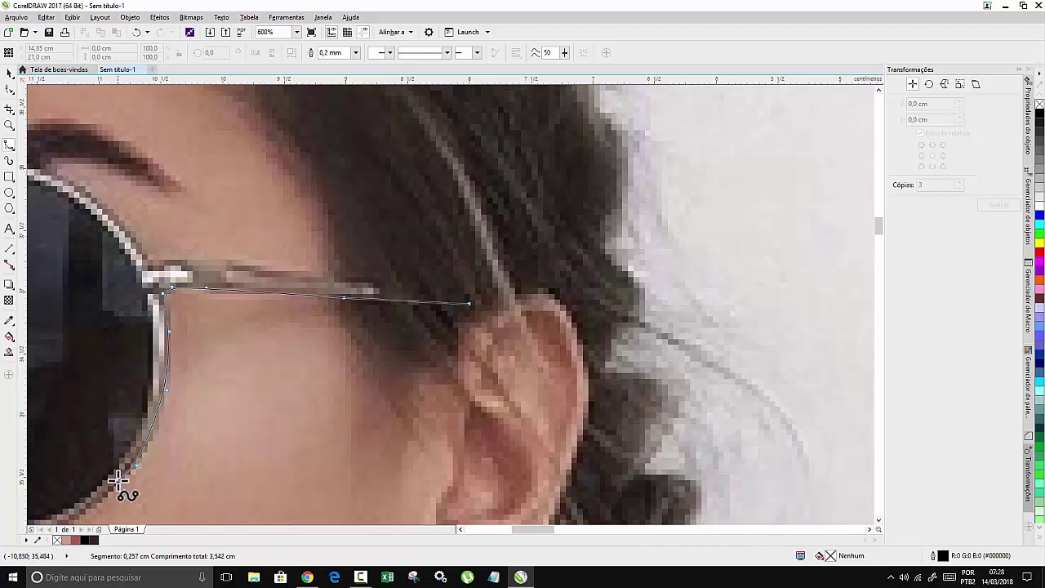
{"action": "left_click", "coordinate": [117, 483]}
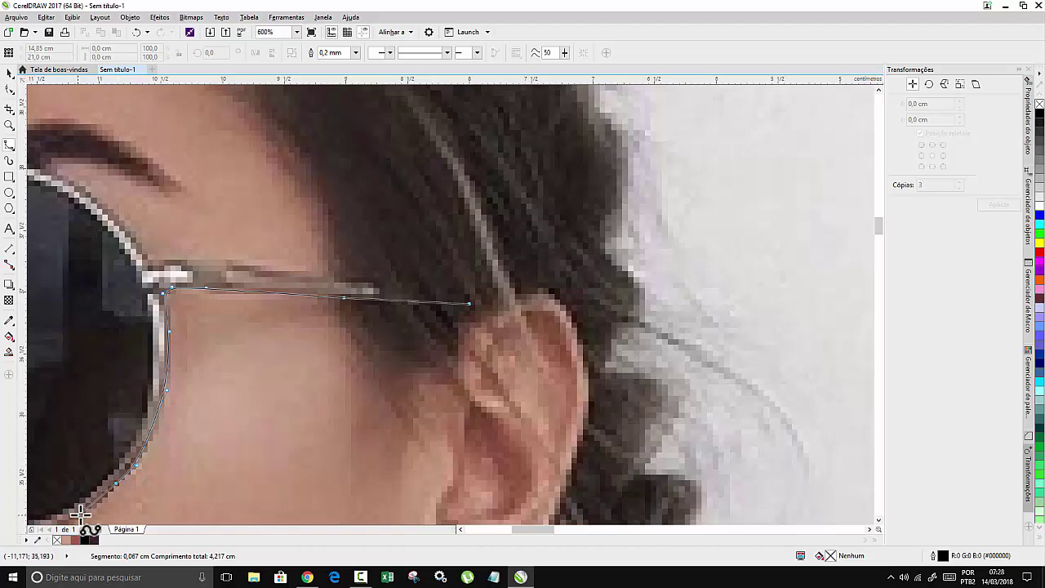
{"action": "left_click", "coordinate": [100, 485]}
{"action": "left_click", "coordinate": [155, 497]}
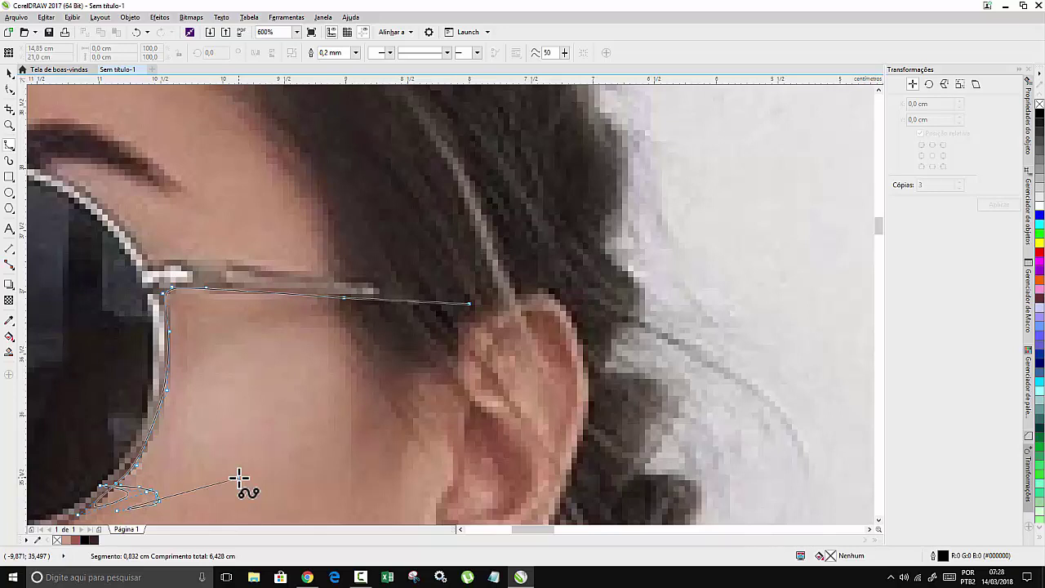
{"action": "double_click", "coordinate": [245, 378]}
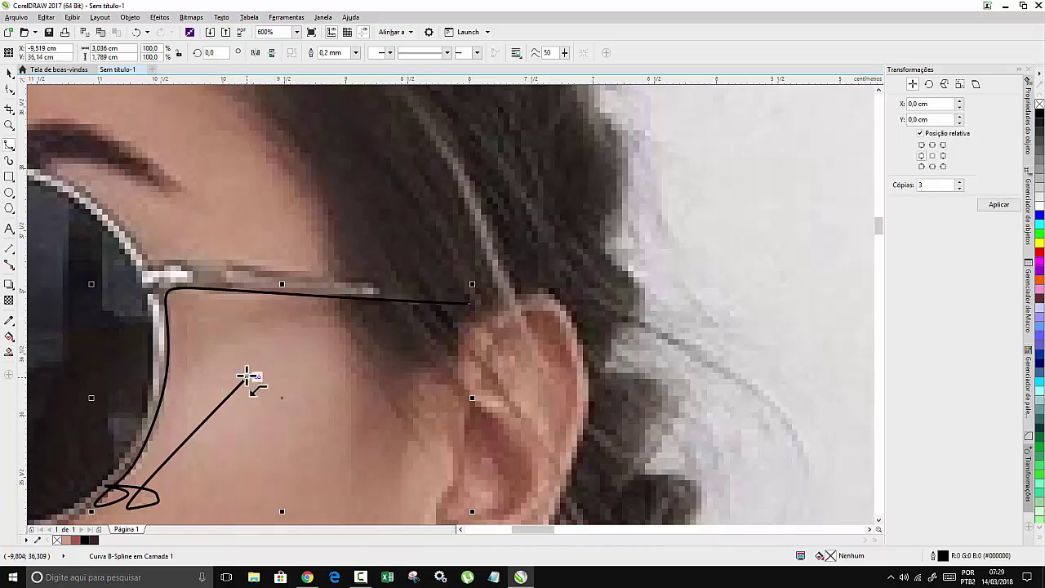
{"action": "key", "text": "Delete"}
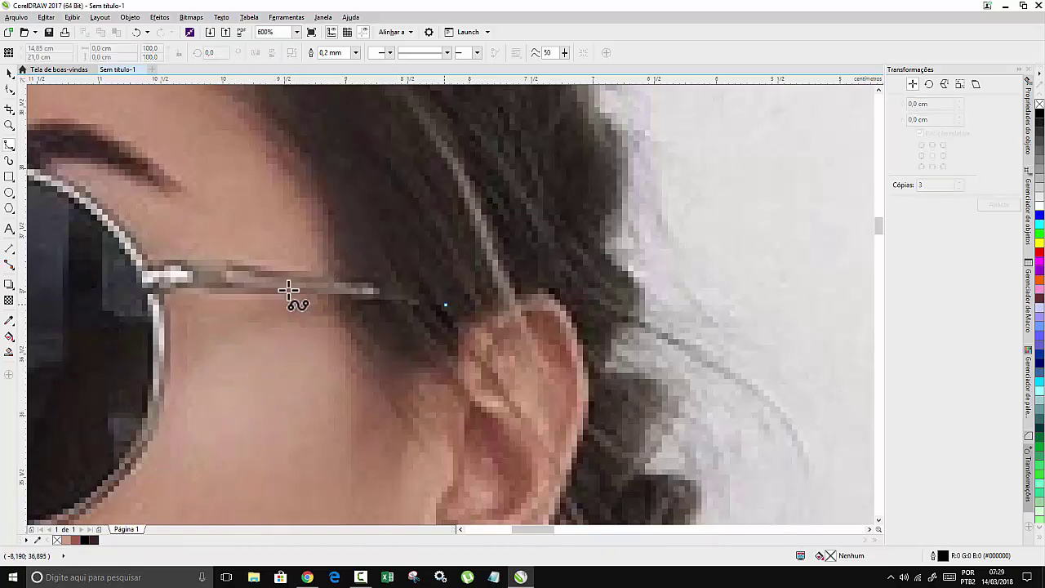
Trace the glasses' B-Spline outline along the underside of the temple arm and around the near lens's lower rim up to the bridge.
{"action": "left_click", "coordinate": [289, 289]}
{"action": "left_click", "coordinate": [185, 284]}
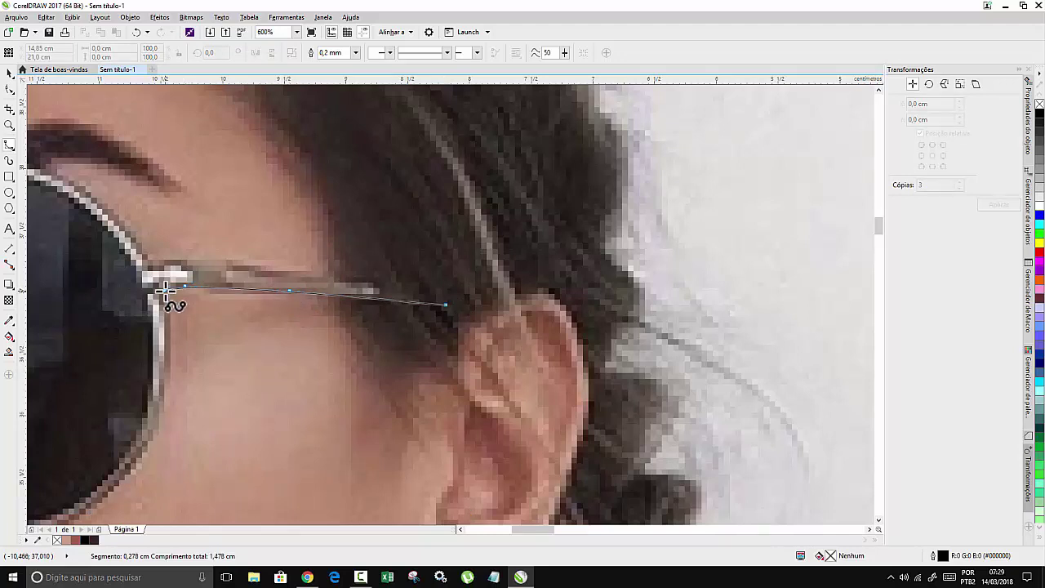
{"action": "left_click", "coordinate": [164, 290]}
{"action": "left_click", "coordinate": [168, 330]}
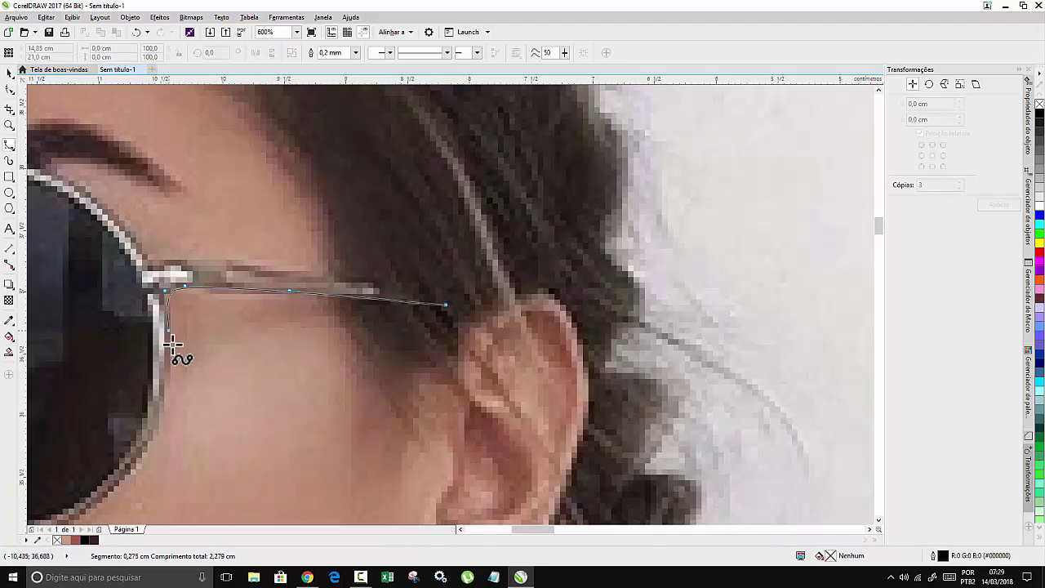
{"action": "left_click", "coordinate": [162, 410]}
{"action": "left_click", "coordinate": [132, 466]}
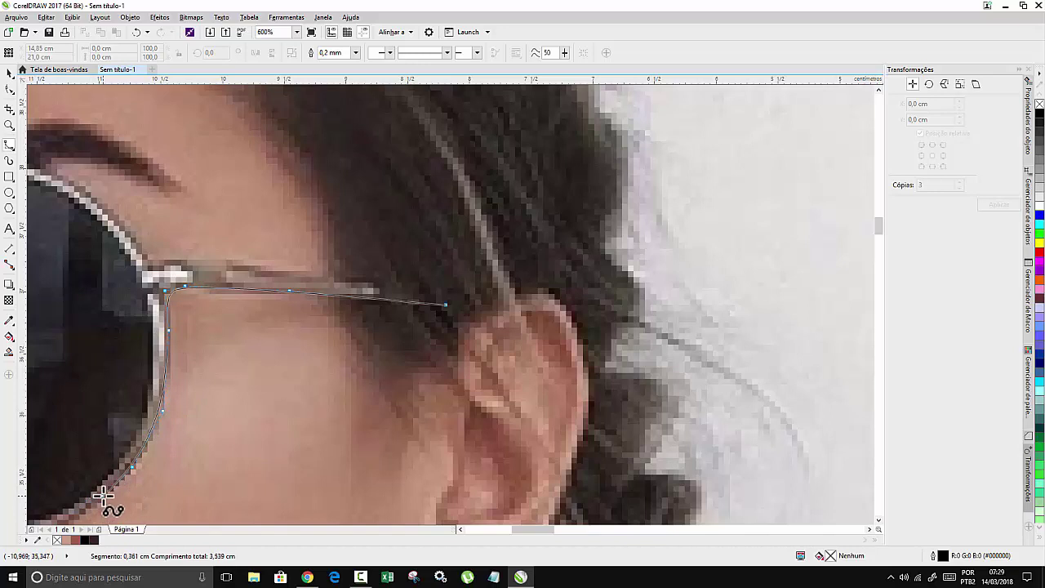
{"action": "left_click", "coordinate": [98, 504]}
{"action": "left_click", "coordinate": [37, 515]}
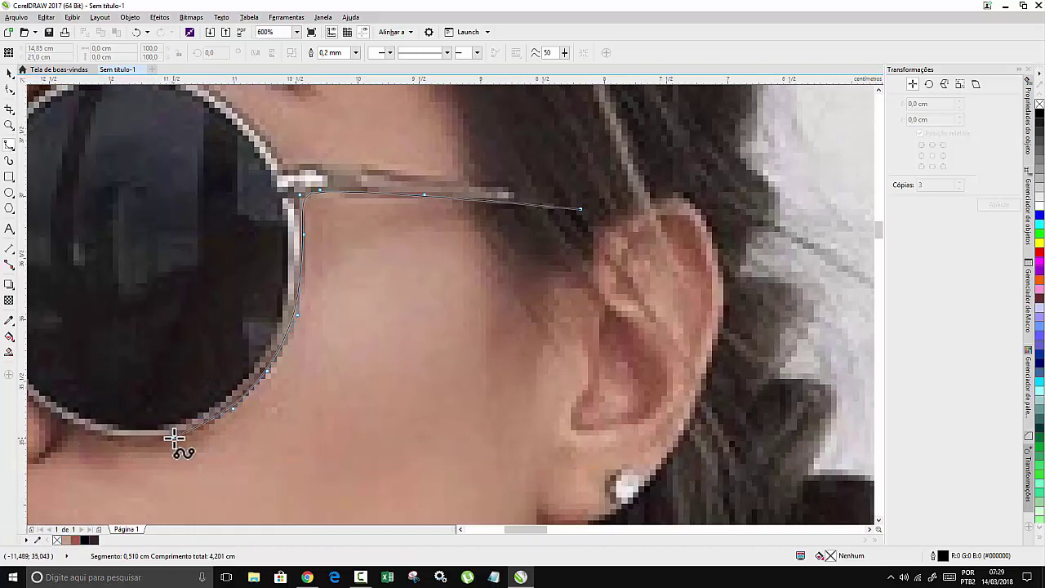
{"action": "left_click", "coordinate": [174, 438]}
{"action": "left_click", "coordinate": [118, 437]}
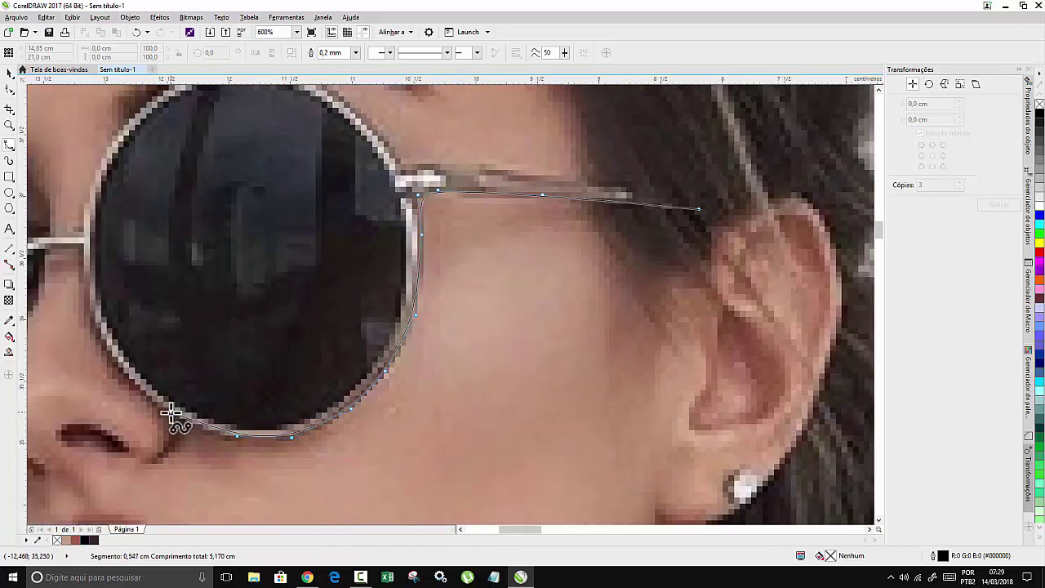
{"action": "left_click", "coordinate": [170, 412]}
{"action": "left_click", "coordinate": [120, 373]}
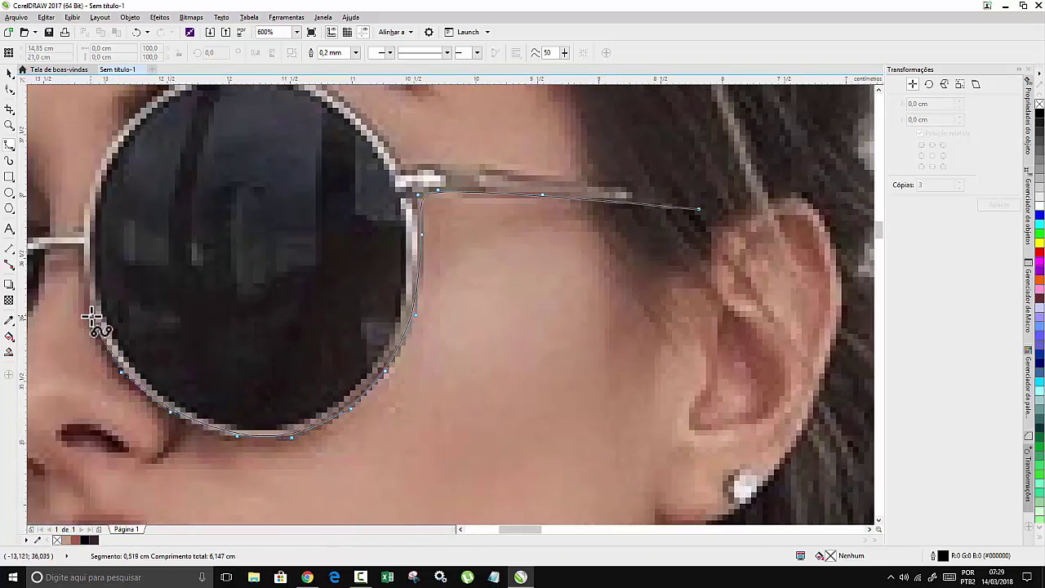
{"action": "left_click", "coordinate": [93, 317]}
{"action": "left_click", "coordinate": [81, 245]}
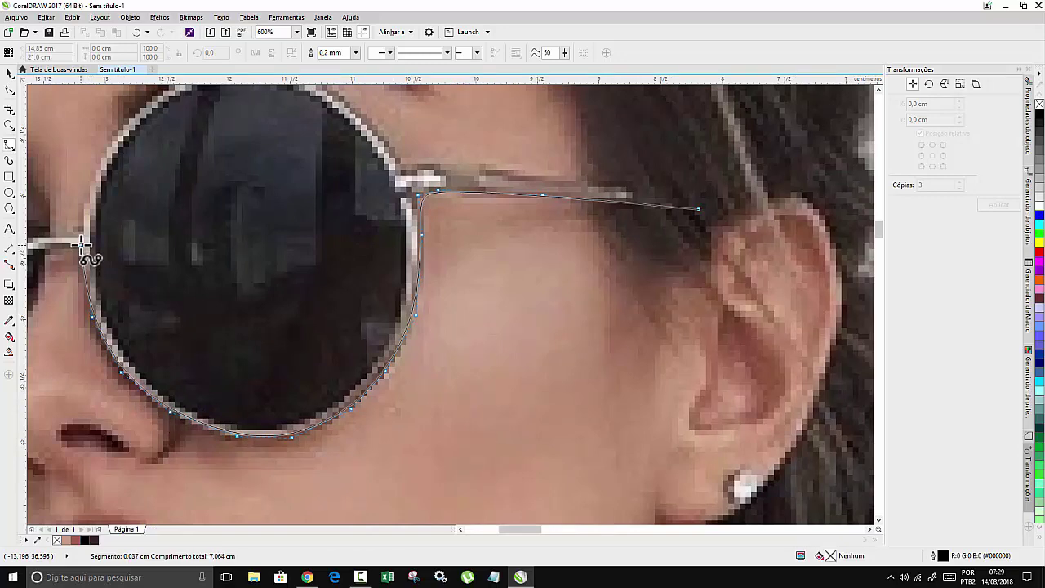
Continue the glasses outline under the bridge, down the far lens's inner rim and around its lower edge towards the outer hinge.
{"action": "scroll", "coordinate": [170, 297], "scroll_direction": "left", "scroll_amount": 2}
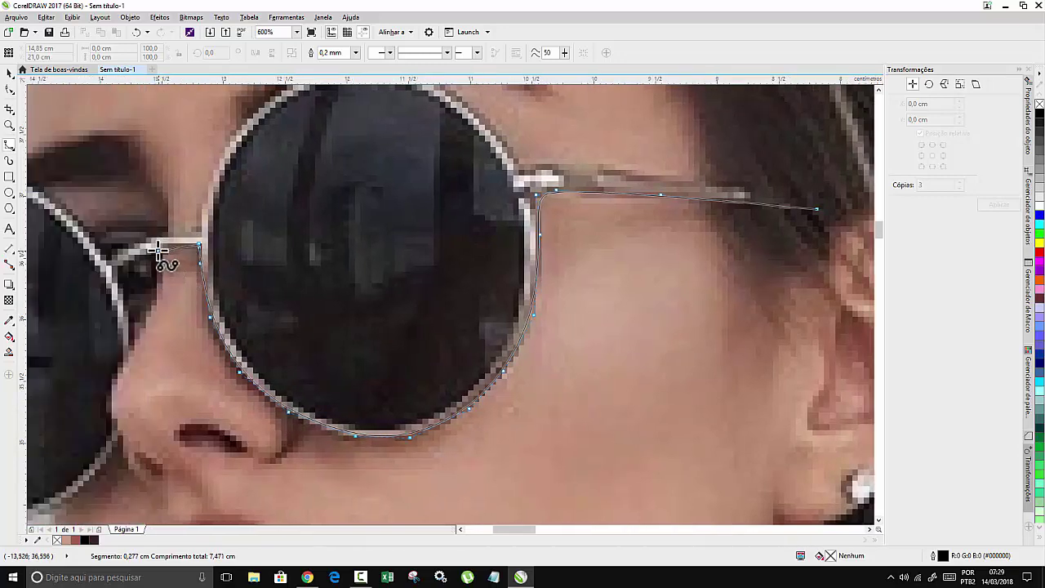
{"action": "left_click", "coordinate": [114, 267]}
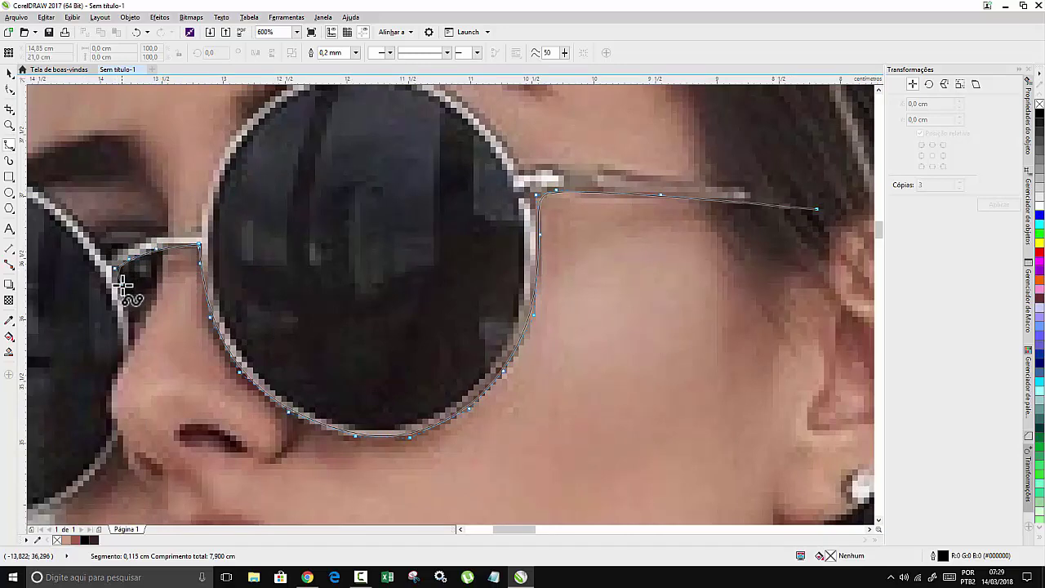
{"action": "left_click", "coordinate": [128, 328]}
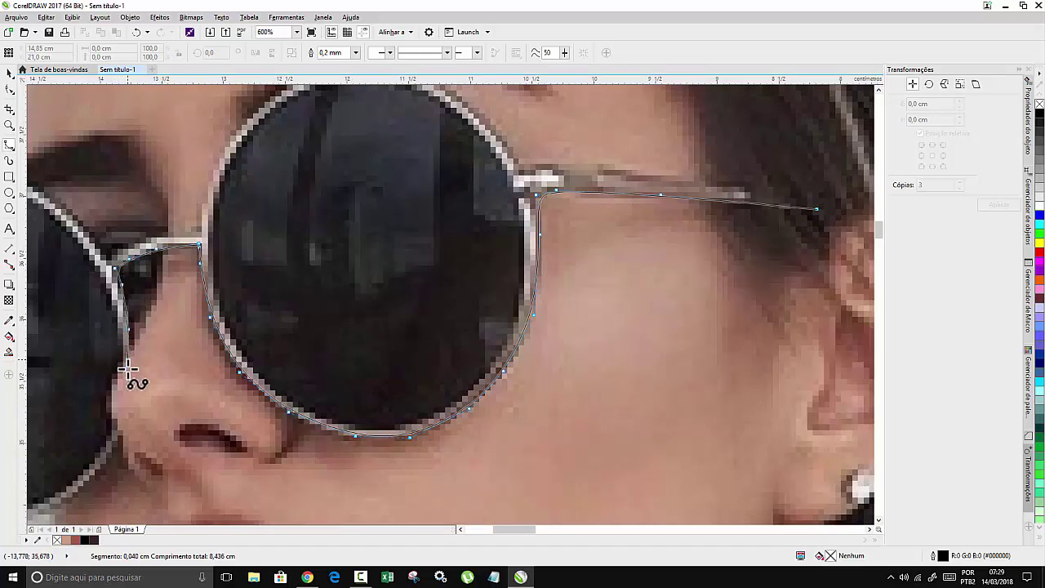
{"action": "left_click", "coordinate": [127, 359]}
{"action": "left_click", "coordinate": [114, 448]}
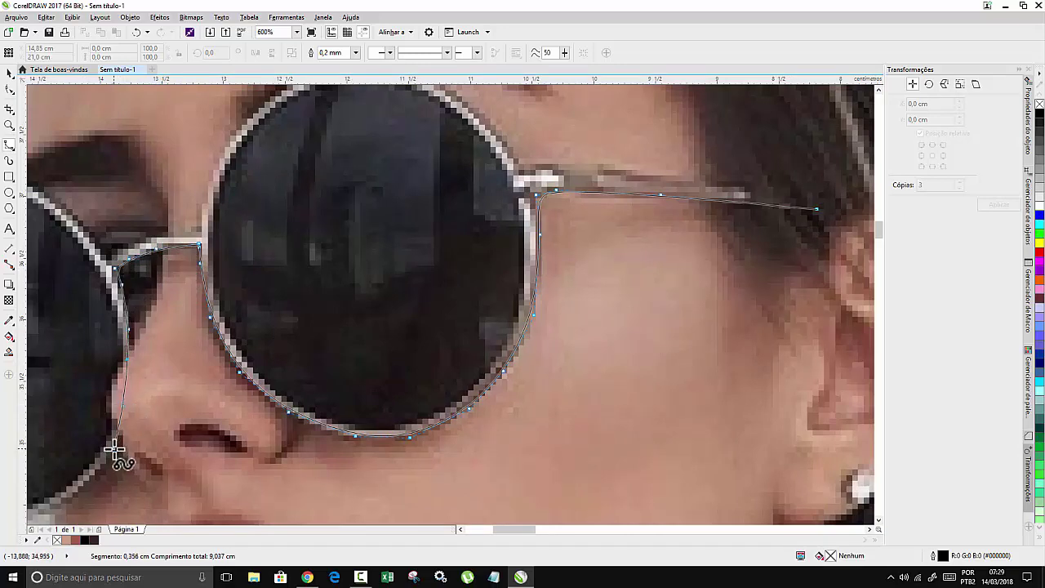
{"action": "left_click", "coordinate": [82, 490]}
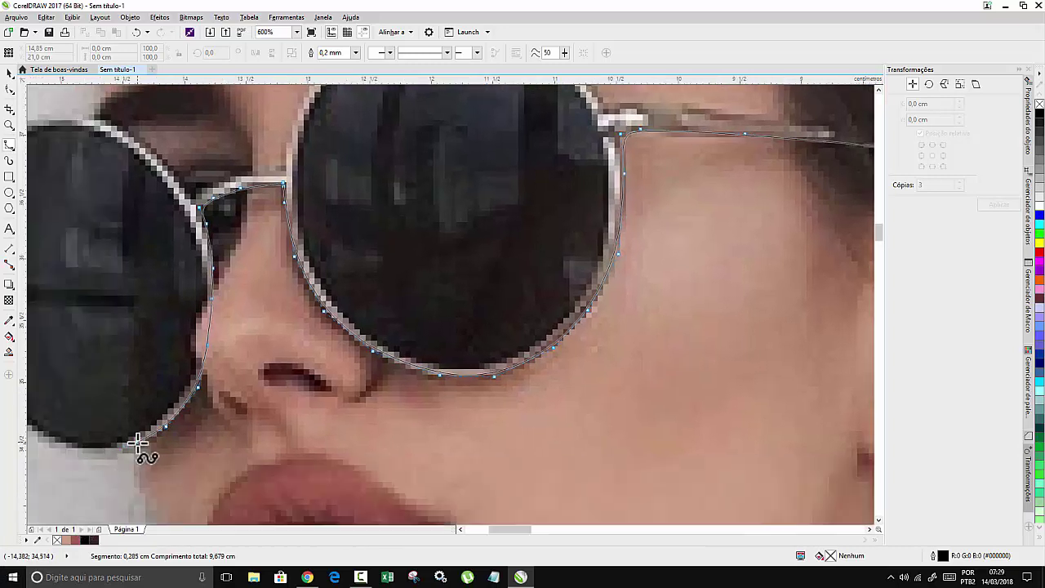
{"action": "left_click", "coordinate": [138, 445]}
{"action": "scroll", "coordinate": [163, 449], "scroll_direction": "left", "scroll_amount": 1}
{"action": "left_click", "coordinate": [161, 453]}
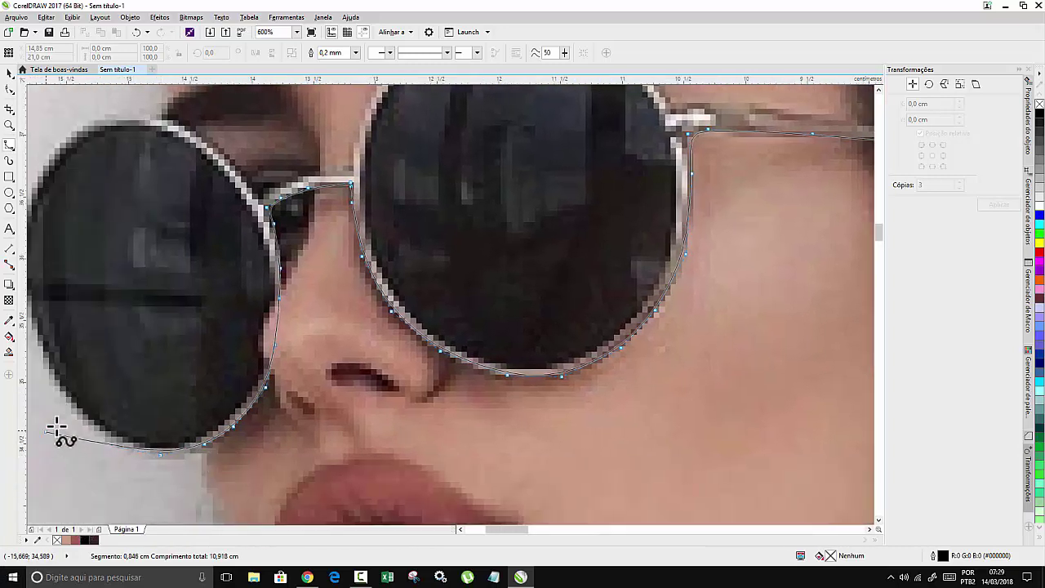
{"action": "left_click", "coordinate": [82, 426]}
{"action": "scroll", "coordinate": [41, 392], "scroll_direction": "left", "scroll_amount": 1}
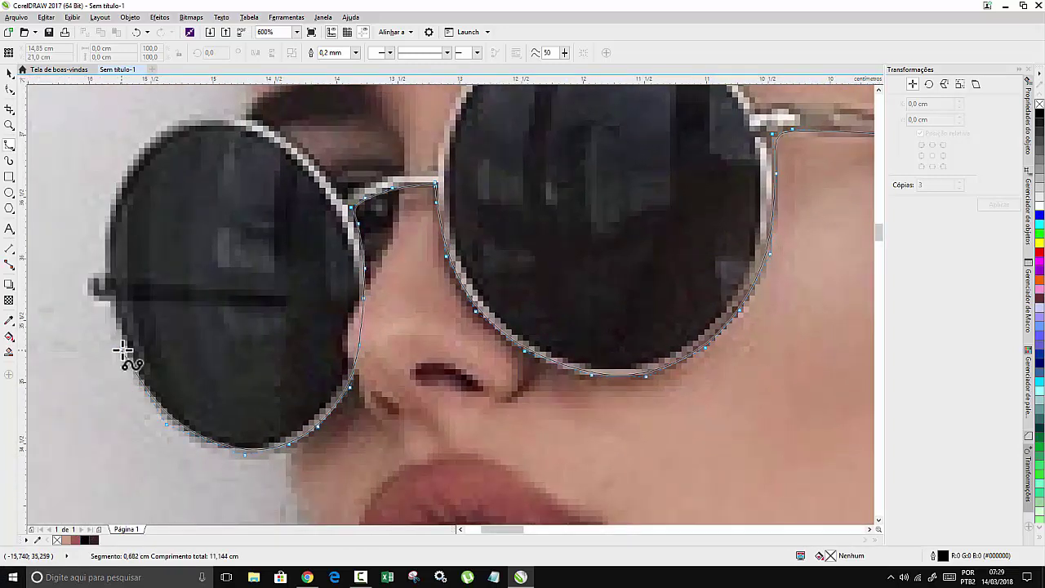
{"action": "left_click", "coordinate": [122, 351]}
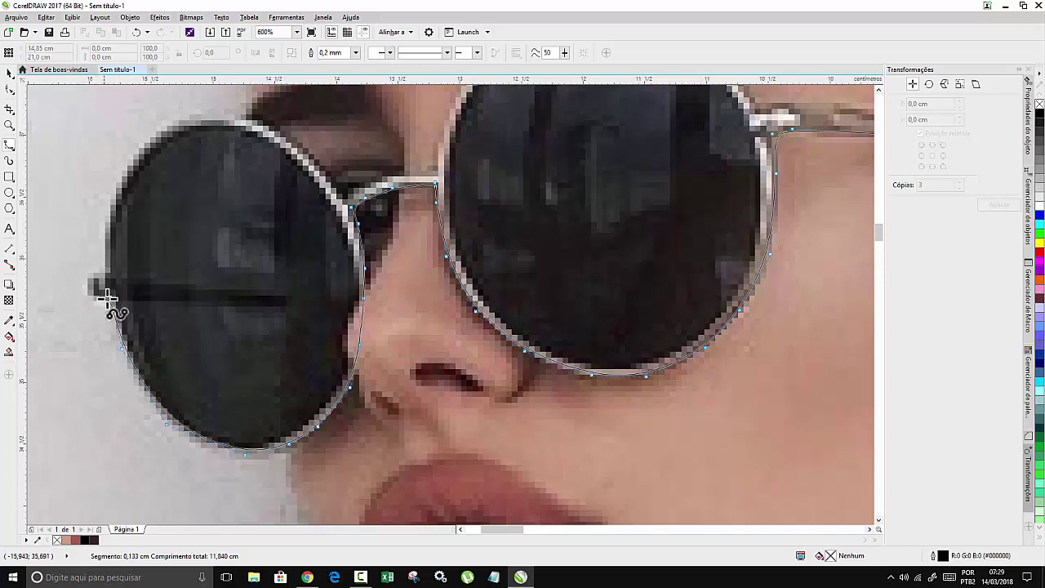
Carry the glasses outline around the small outer hinge stub and over the far lens's upper rim.
{"action": "left_click", "coordinate": [107, 298]}
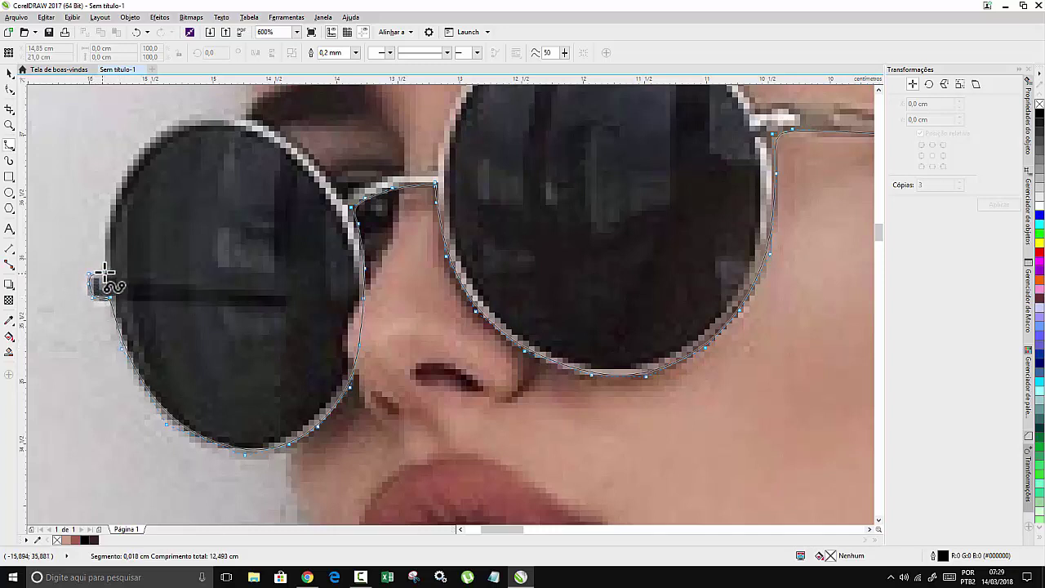
{"action": "left_click", "coordinate": [105, 272]}
{"action": "left_click", "coordinate": [103, 234]}
{"action": "left_click", "coordinate": [121, 179]}
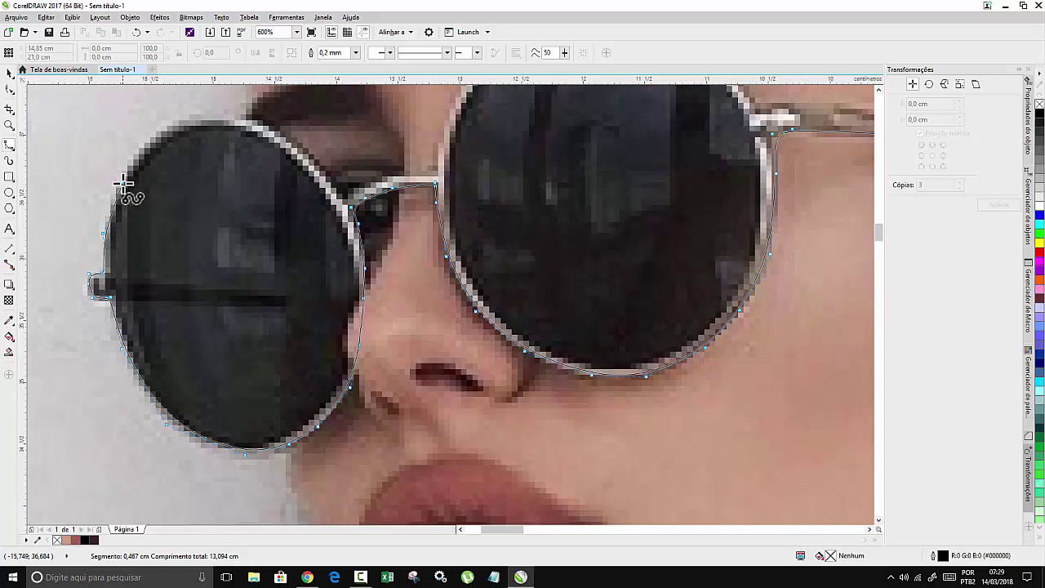
{"action": "left_click", "coordinate": [157, 128]}
{"action": "left_click", "coordinate": [187, 102]}
{"action": "left_click", "coordinate": [206, 112]}
{"action": "left_click", "coordinate": [264, 122]}
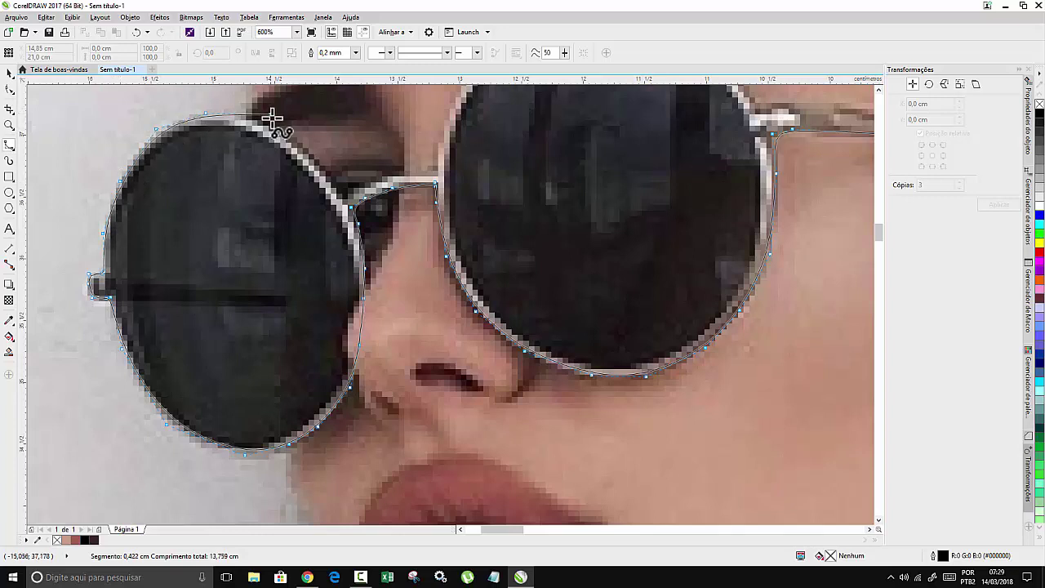
{"action": "left_click", "coordinate": [309, 152]}
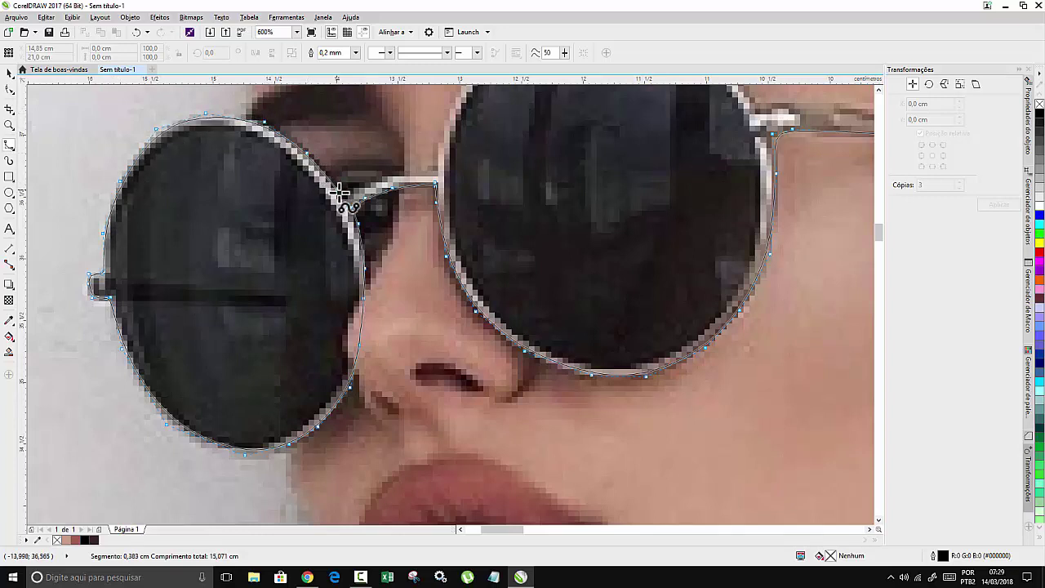
Extend the glasses outline along the top of the bridge and over the near lens's upper rim.
{"action": "left_click", "coordinate": [340, 191]}
{"action": "left_click", "coordinate": [368, 183]}
{"action": "left_click", "coordinate": [398, 176]}
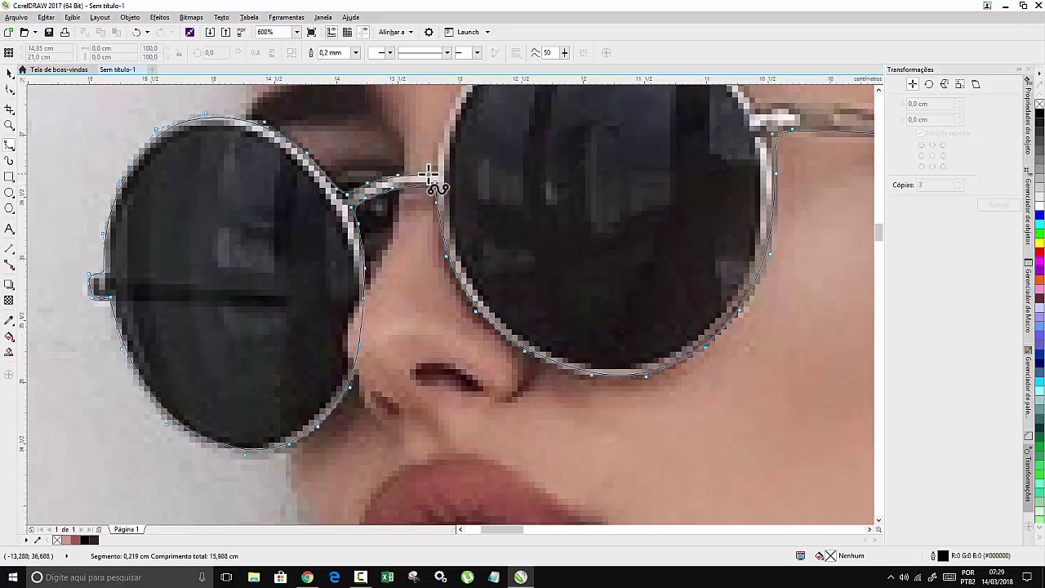
{"action": "left_click", "coordinate": [439, 174]}
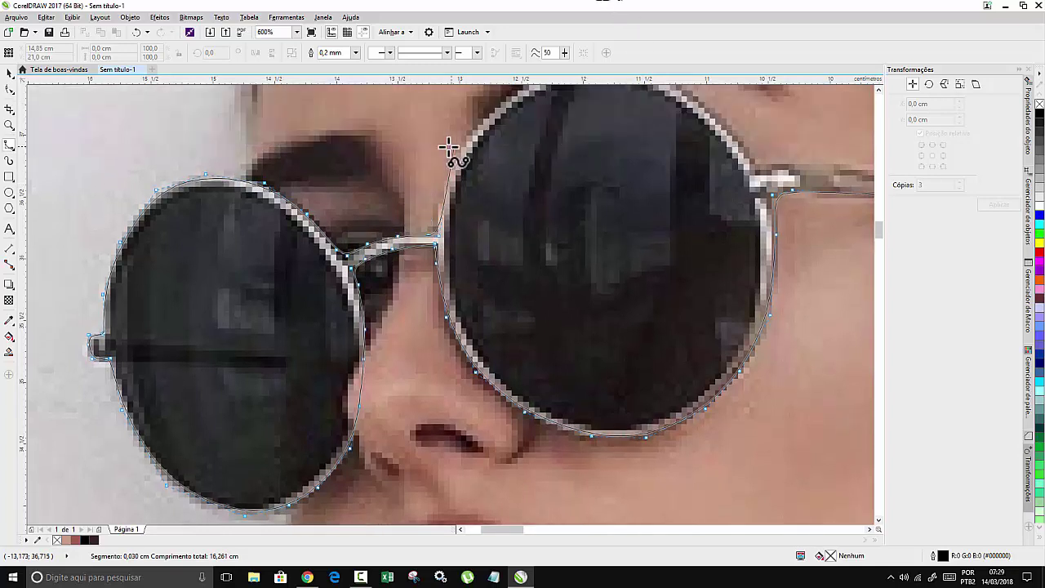
{"action": "left_click", "coordinate": [450, 163]}
{"action": "left_click", "coordinate": [485, 110]}
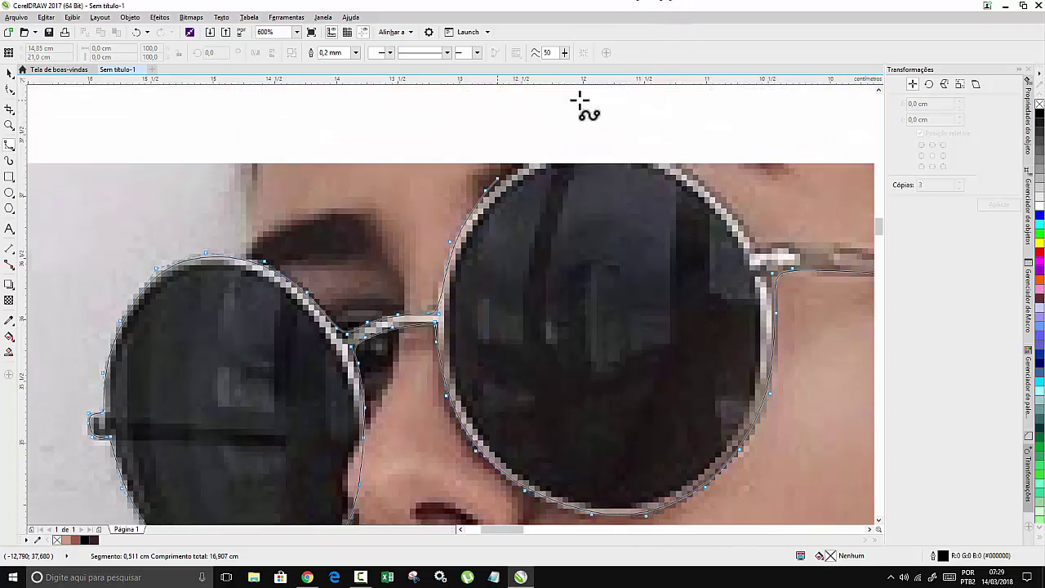
{"action": "left_click", "coordinate": [547, 161]}
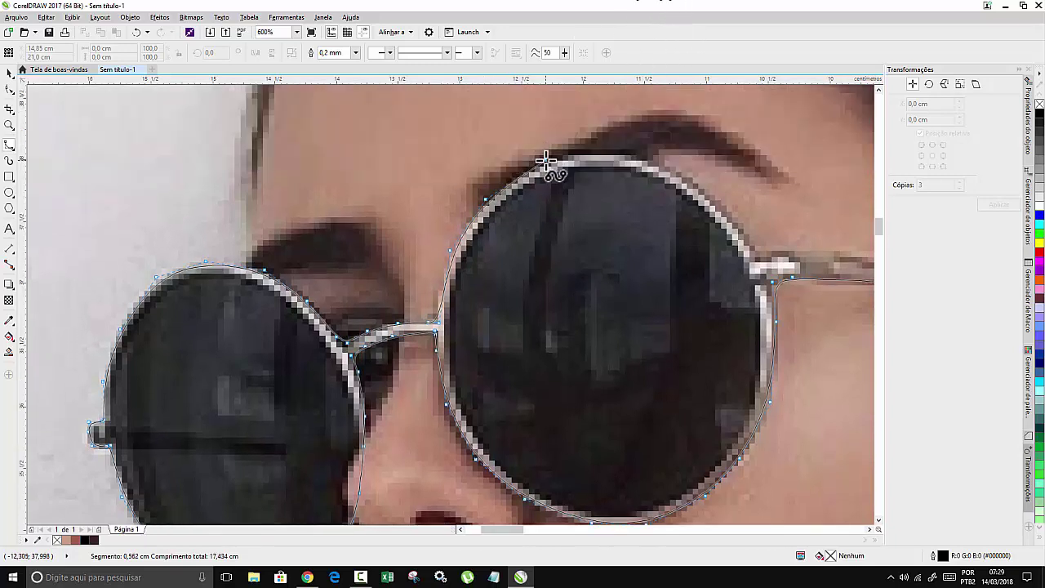
{"action": "left_click", "coordinate": [595, 153]}
{"action": "left_click", "coordinate": [657, 158]}
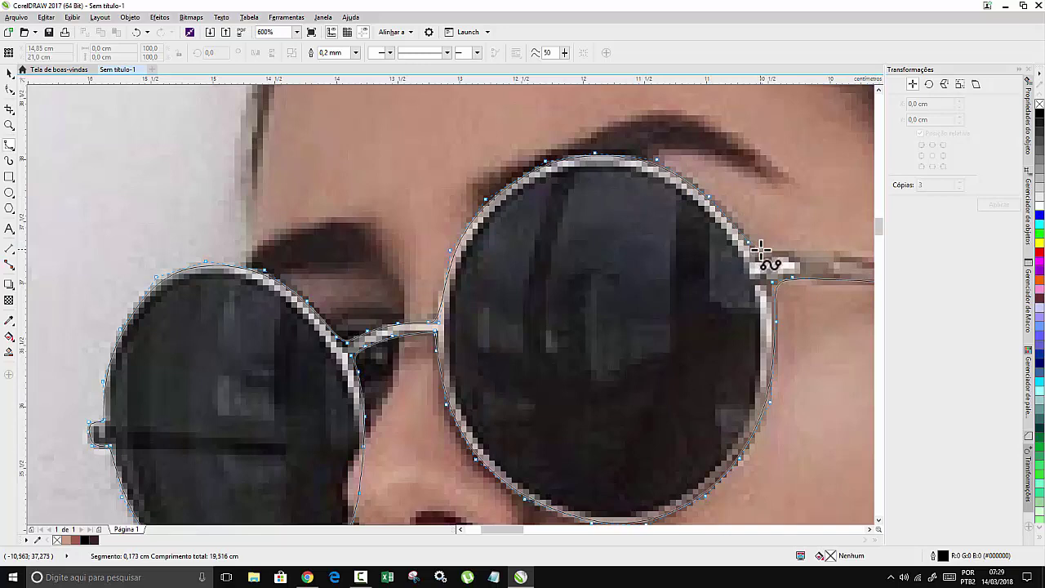
Trace the temple arm's top edge and rounded tip, closing the glasses outline at about 8.09 cm wide and 3.58 cm high.
{"action": "left_click", "coordinate": [789, 263]}
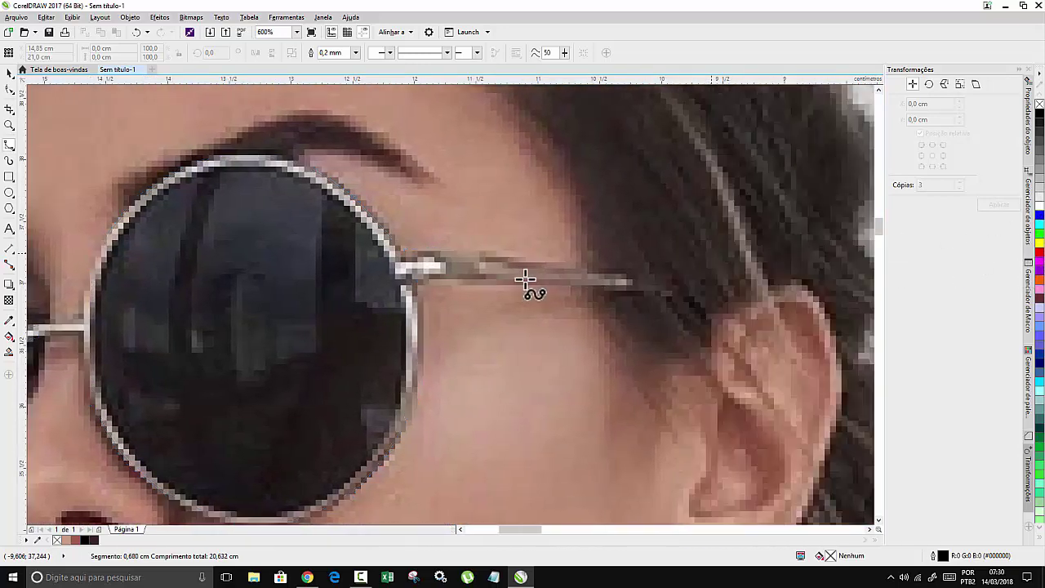
{"action": "left_click", "coordinate": [622, 267]}
{"action": "left_click", "coordinate": [718, 279]}
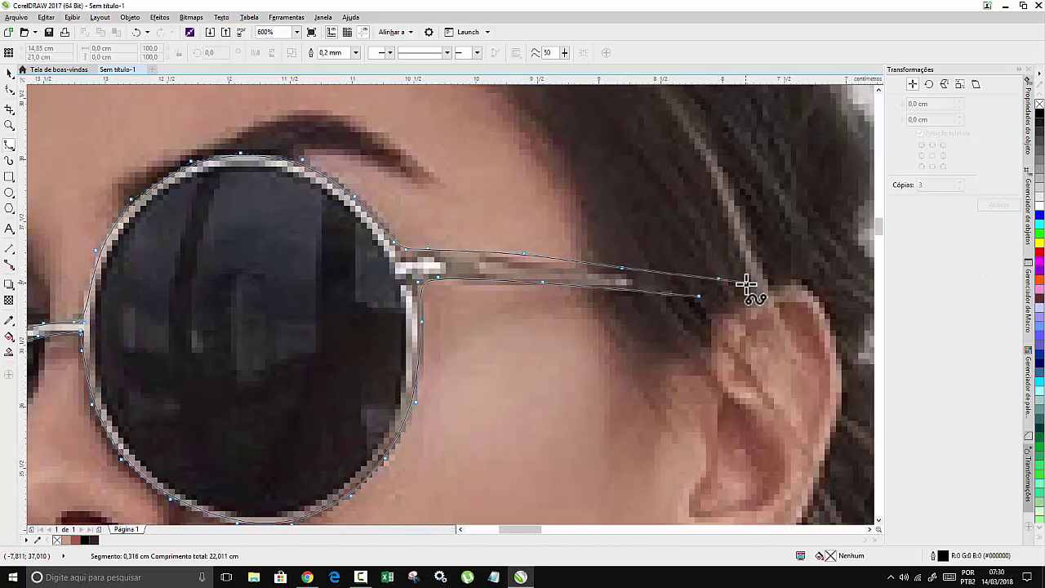
{"action": "left_click", "coordinate": [733, 291]}
{"action": "left_click", "coordinate": [699, 295]}
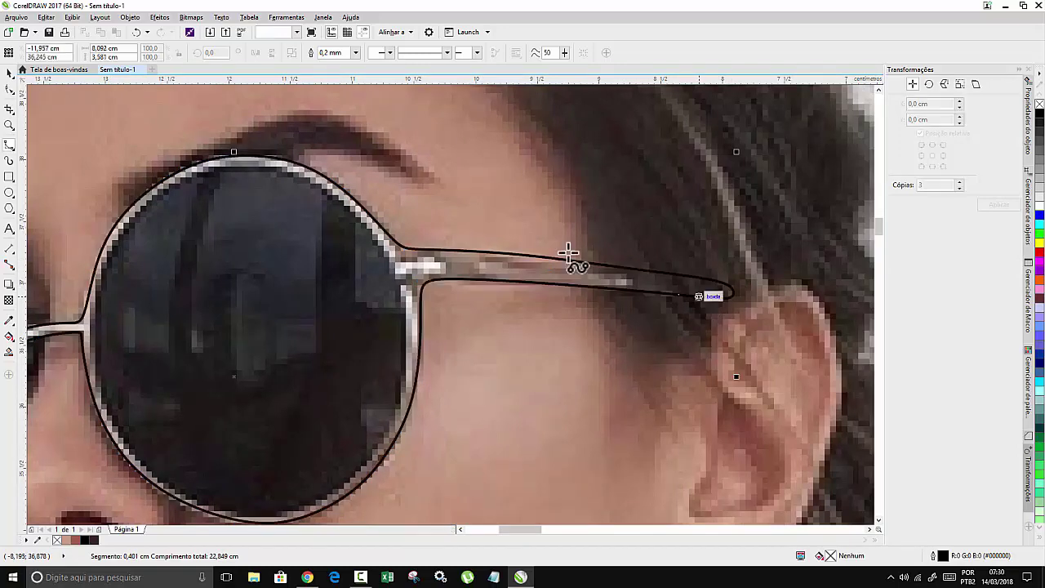
Start the far lens outline with the B-Spline tool, tracing inside the frame down the outer hinge side.
{"action": "scroll", "coordinate": [408, 175], "scroll_direction": "down", "scroll_amount": 5}
{"action": "scroll", "coordinate": [526, 219], "scroll_direction": "up", "scroll_amount": 4}
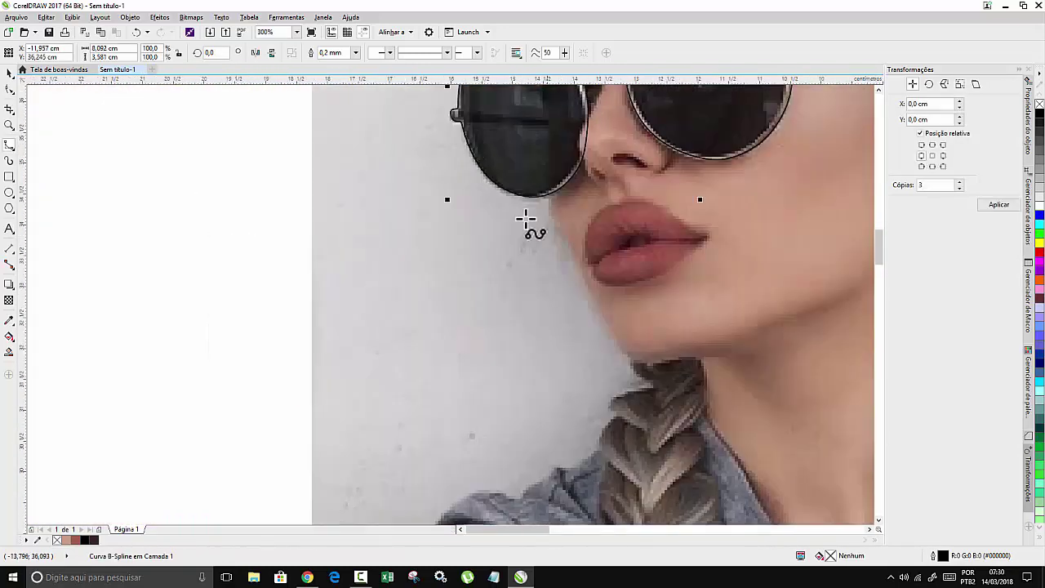
{"action": "scroll", "coordinate": [526, 219], "scroll_direction": "down", "scroll_amount": 3}
{"action": "scroll", "coordinate": [528, 297], "scroll_direction": "up", "scroll_amount": 3}
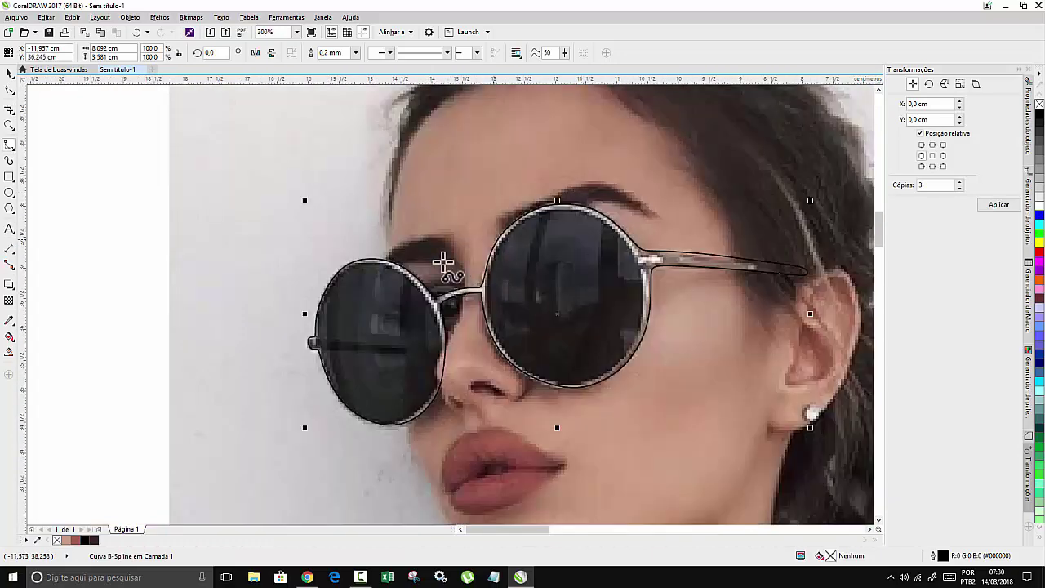
{"action": "scroll", "coordinate": [334, 292], "scroll_direction": "up", "scroll_amount": 3}
{"action": "left_click", "coordinate": [330, 258]}
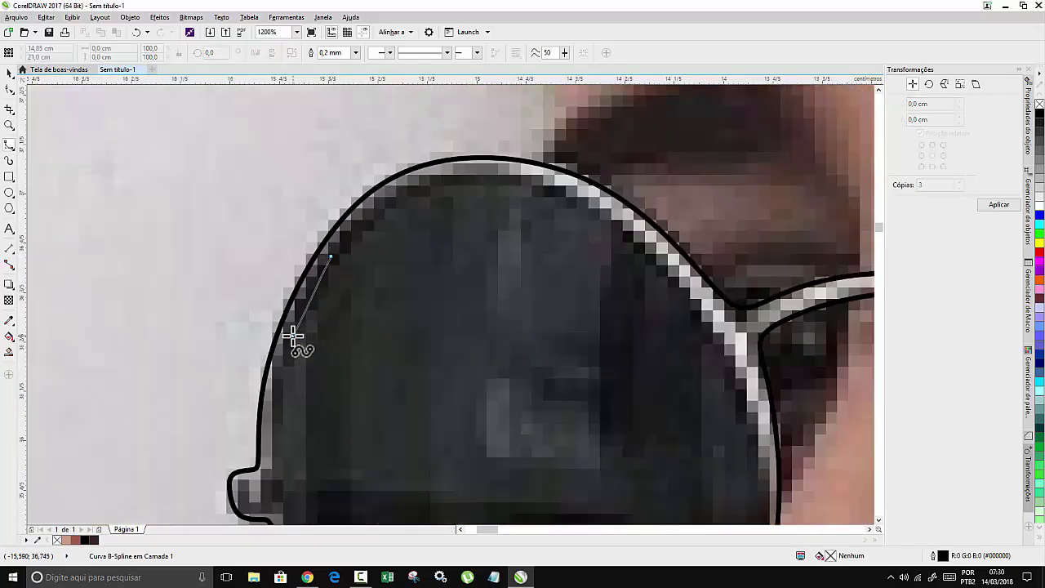
{"action": "left_click", "coordinate": [292, 332]}
{"action": "left_click", "coordinate": [275, 415]}
{"action": "left_click", "coordinate": [276, 496]}
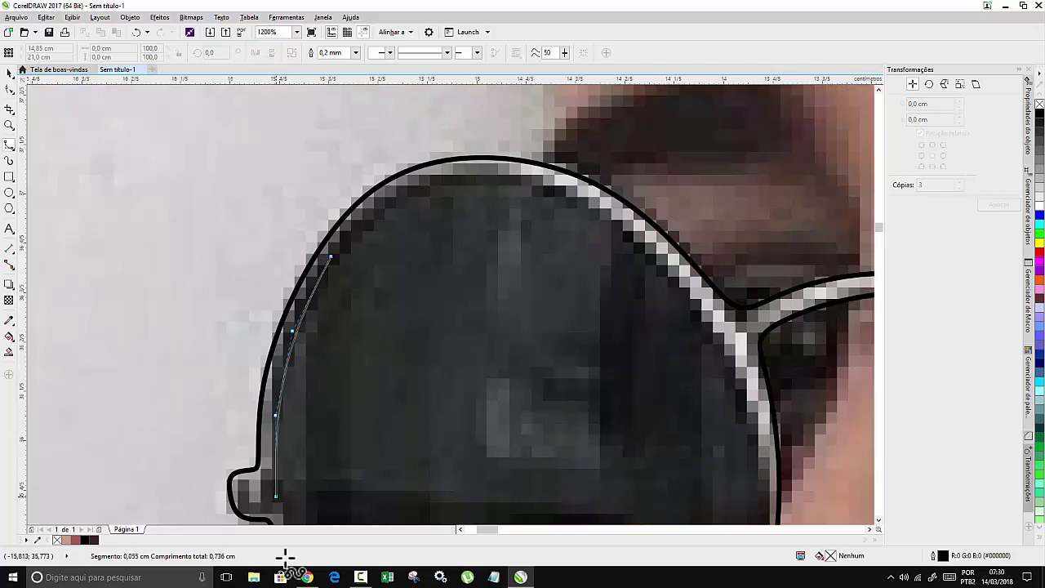
{"action": "left_click", "coordinate": [303, 476]}
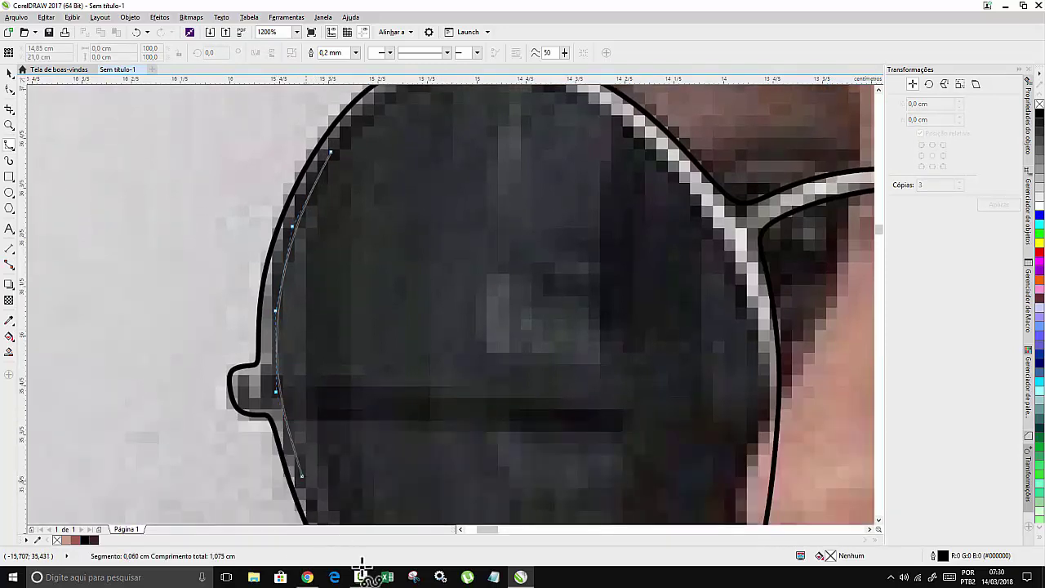
{"action": "left_click", "coordinate": [351, 483]}
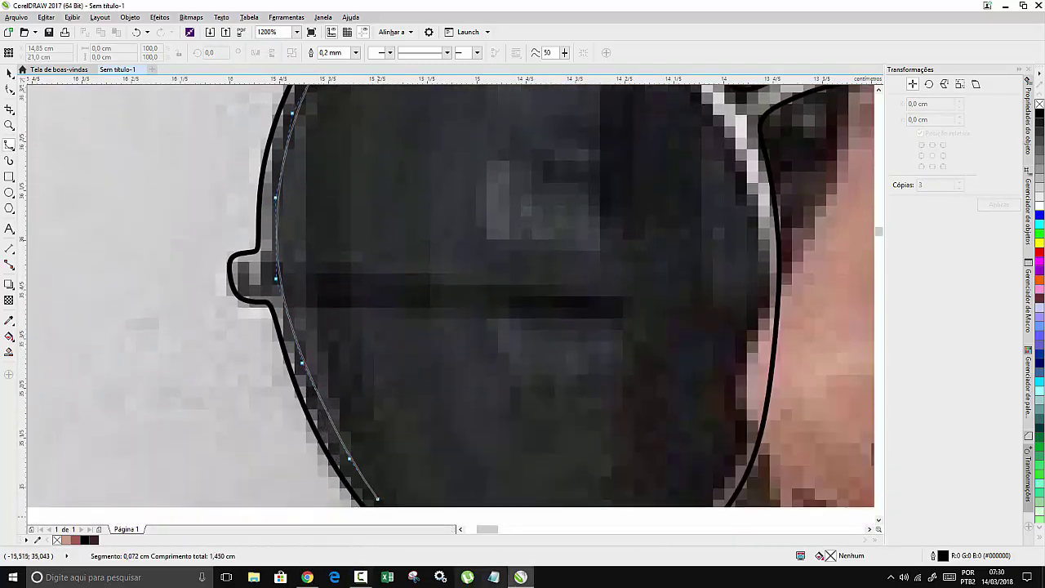
Continue the far lens outline around its lower edge and up the nose side inside the frame.
{"action": "left_click", "coordinate": [412, 471]}
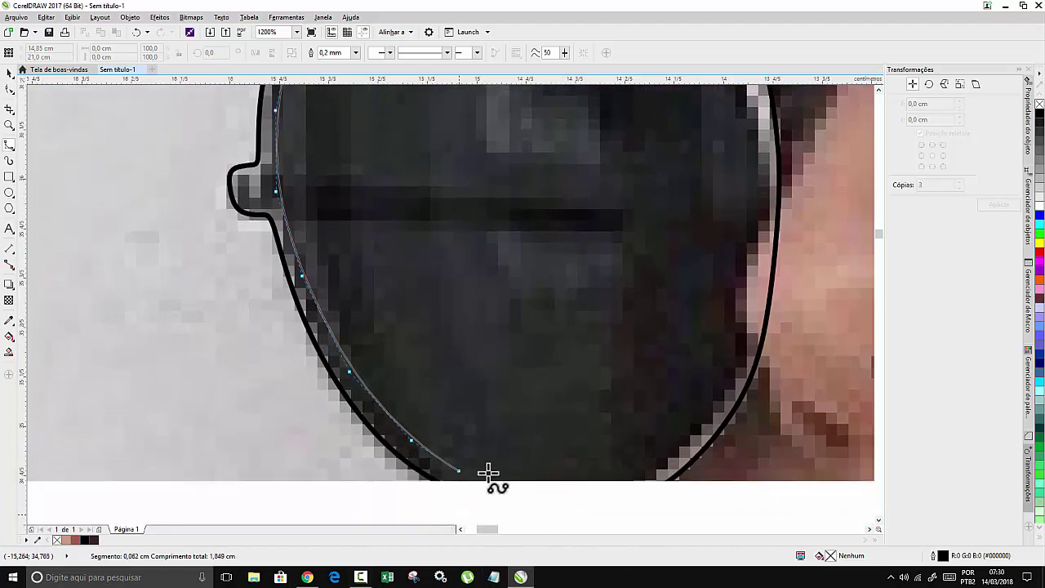
{"action": "left_click", "coordinate": [490, 485]}
{"action": "left_click", "coordinate": [543, 501]}
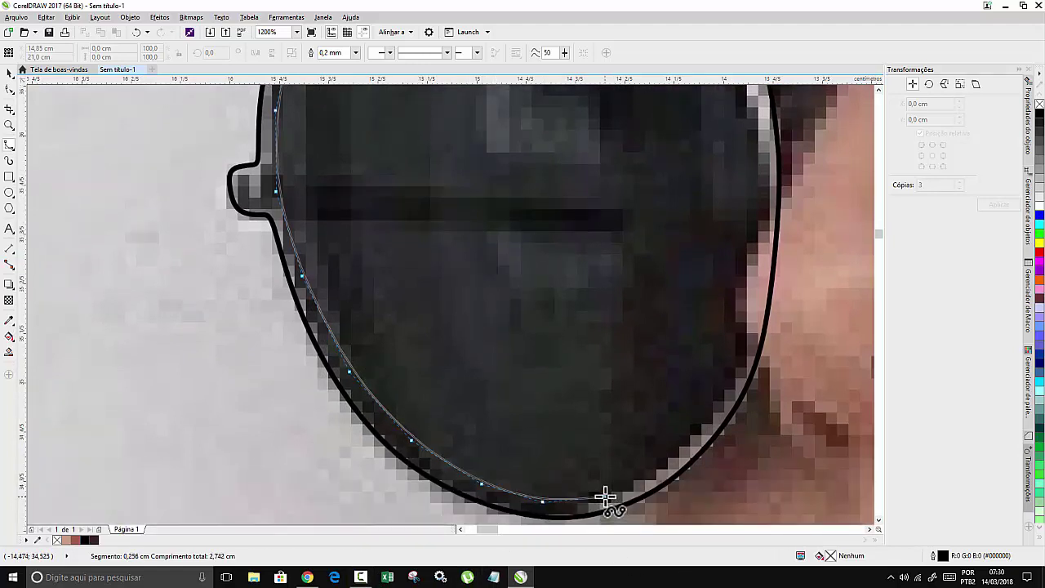
{"action": "left_click", "coordinate": [605, 496]}
{"action": "left_click", "coordinate": [682, 452]}
{"action": "left_click", "coordinate": [739, 363]}
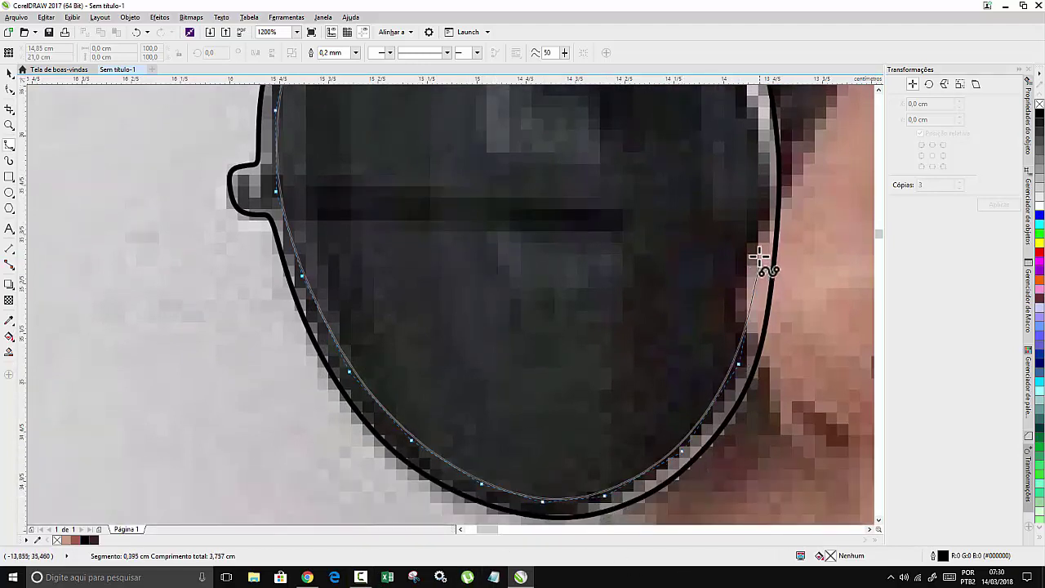
{"action": "left_click", "coordinate": [753, 249]}
{"action": "left_click", "coordinate": [757, 159]}
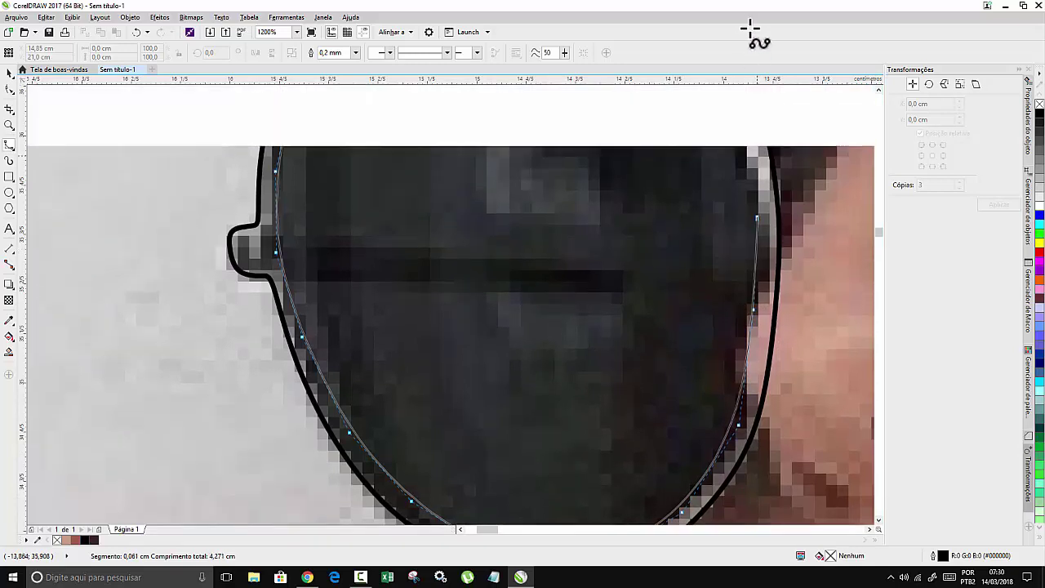
Carry the far lens outline over its upper edge and close it at about 1.94 cm wide and 2.52 cm high.
{"action": "left_click", "coordinate": [731, 200]}
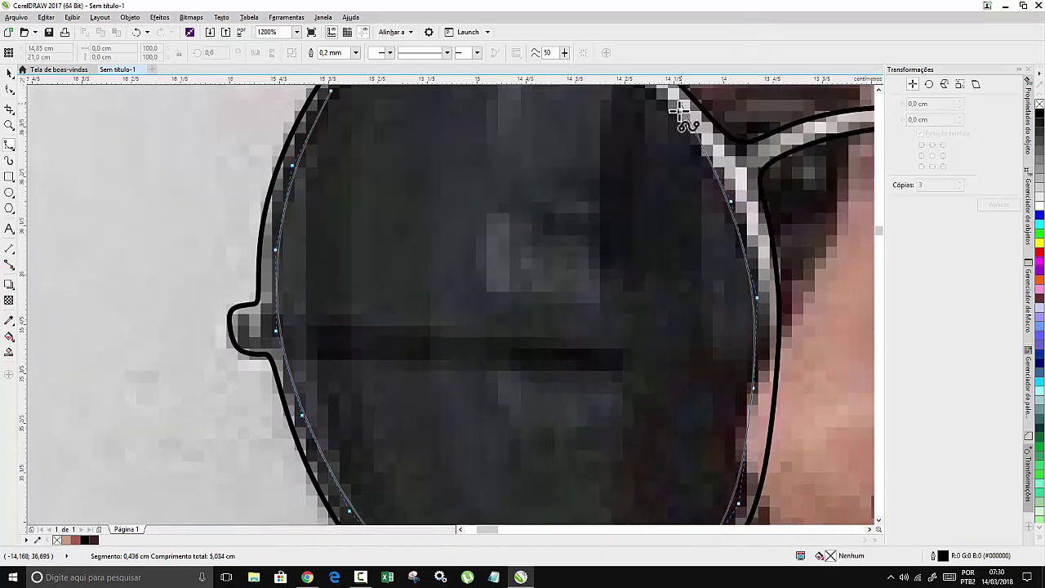
{"action": "left_click", "coordinate": [676, 119]}
{"action": "left_click", "coordinate": [655, 160]}
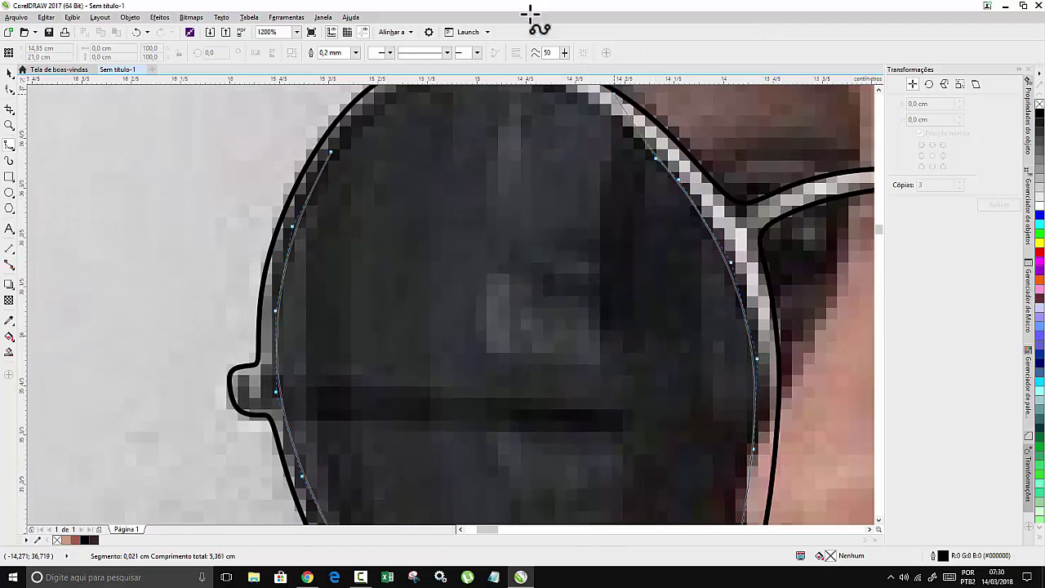
{"action": "left_click", "coordinate": [554, 143]}
{"action": "left_click", "coordinate": [467, 131]}
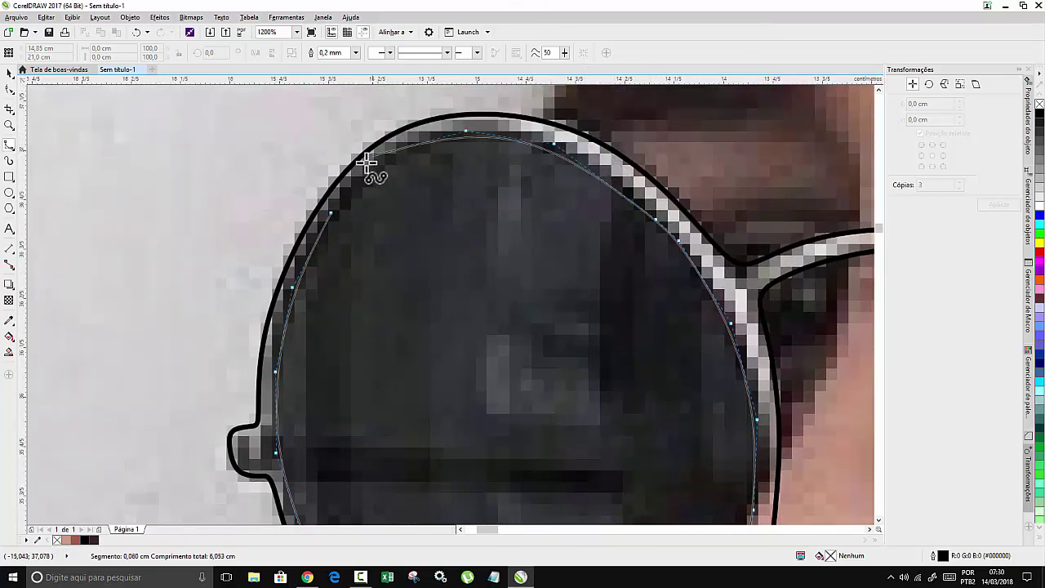
{"action": "left_click", "coordinate": [373, 163]}
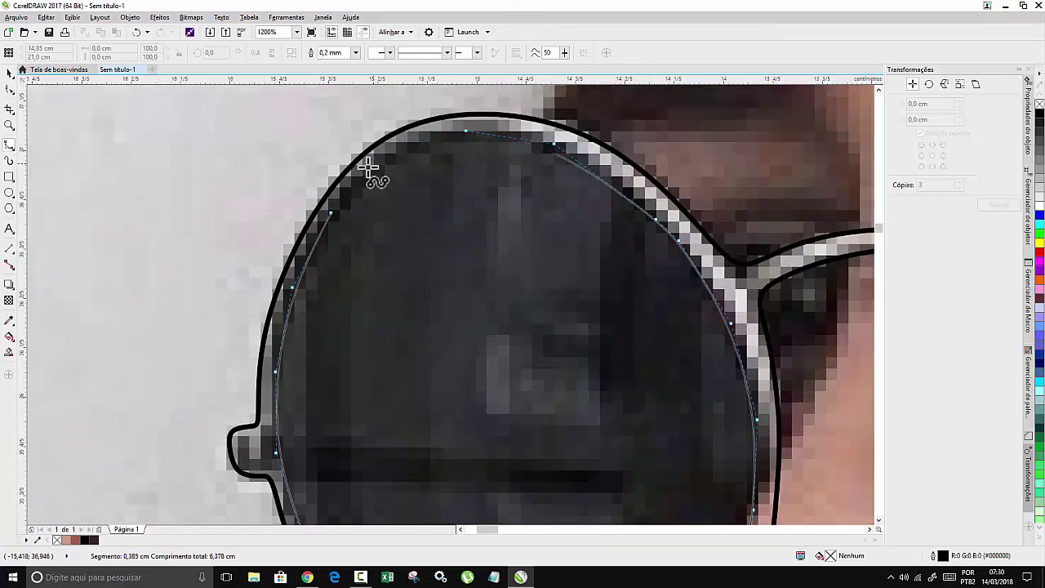
{"action": "left_click", "coordinate": [332, 212]}
{"action": "scroll", "coordinate": [193, 168], "scroll_direction": "down", "scroll_amount": 3}
{"action": "scroll", "coordinate": [352, 131], "scroll_direction": "up", "scroll_amount": 2}
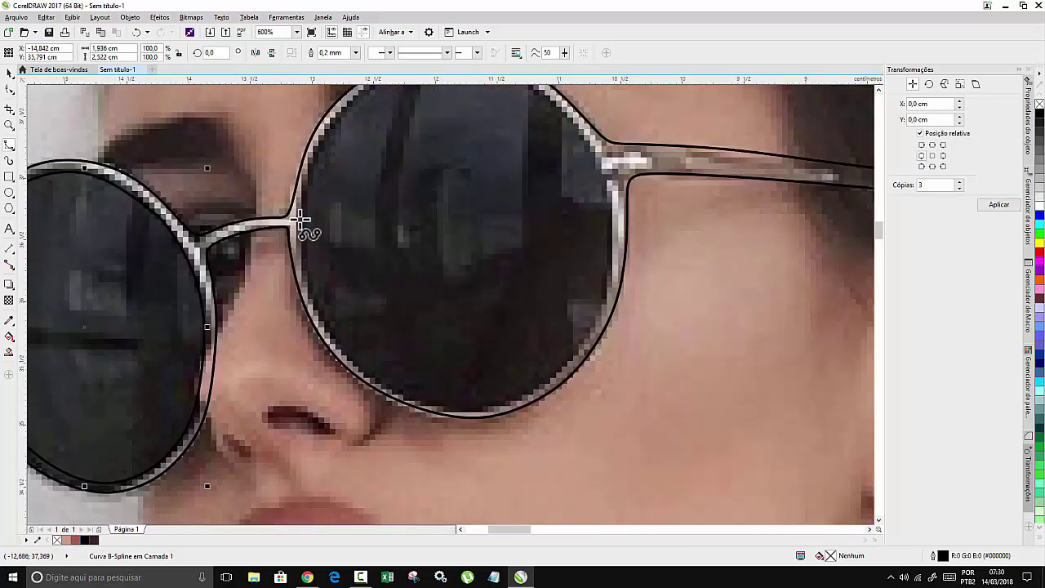
Start the near lens outline inside the frame, tracing from the bridge side down and along the lower edge.
{"action": "left_click", "coordinate": [303, 270]}
{"action": "left_click", "coordinate": [328, 328]}
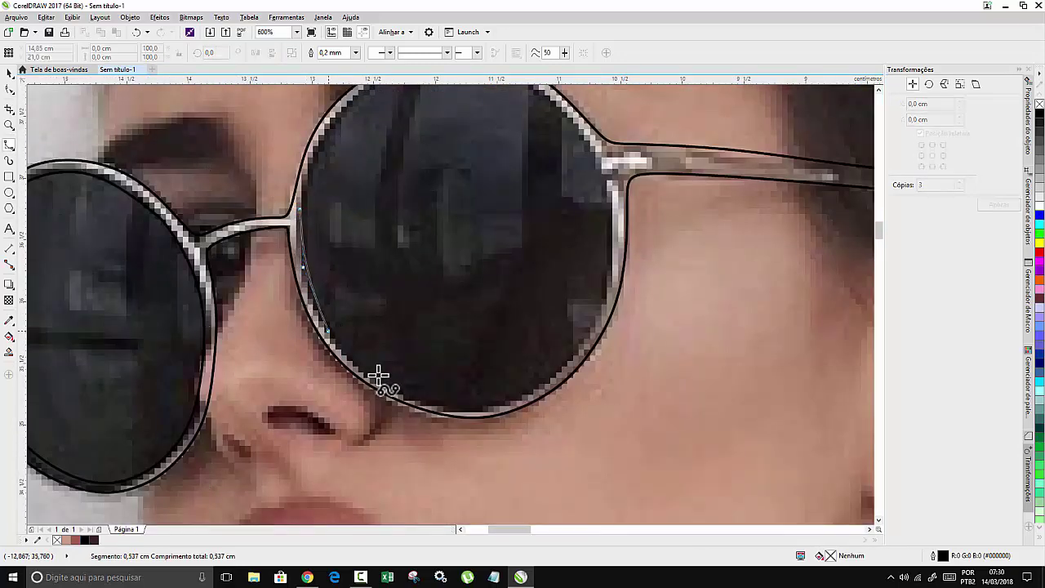
{"action": "left_click", "coordinate": [380, 377]}
{"action": "left_click", "coordinate": [448, 399]}
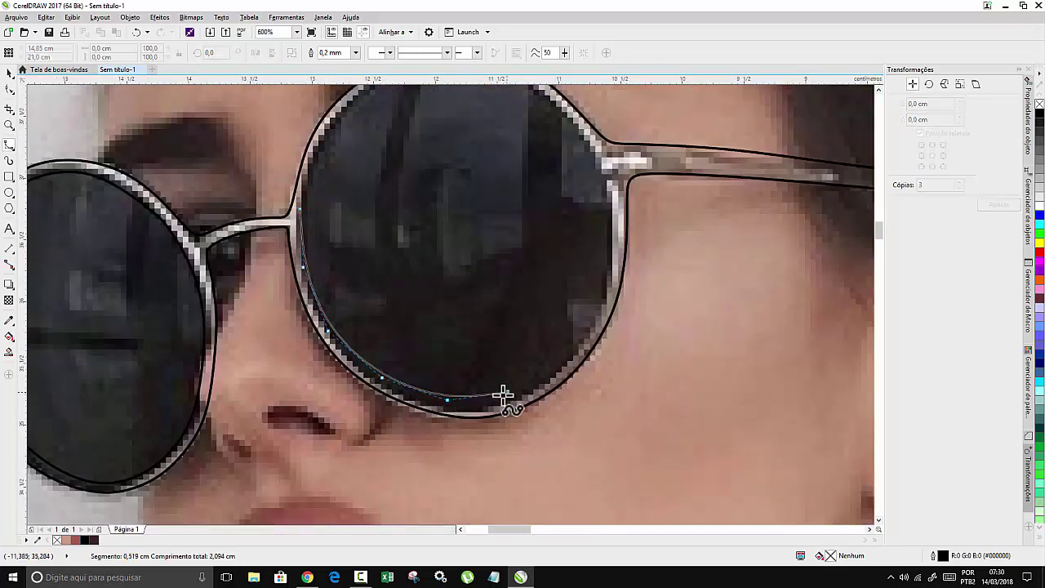
{"action": "left_click", "coordinate": [496, 397]}
{"action": "left_click", "coordinate": [547, 377]}
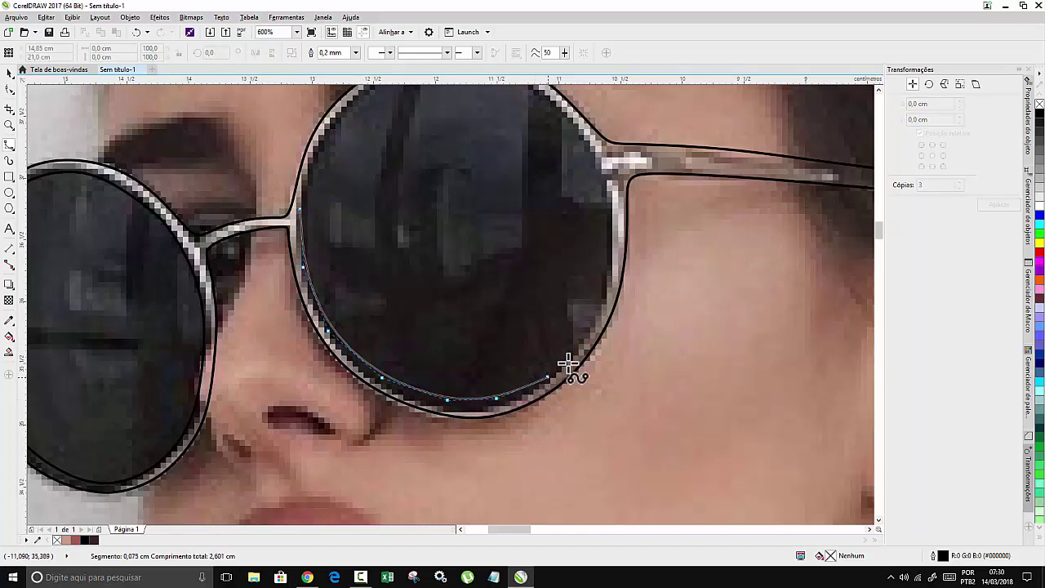
Extend the near lens outline up the temple side and past the hinge to the upper edge.
{"action": "left_click", "coordinate": [593, 329]}
{"action": "left_click", "coordinate": [610, 254]}
{"action": "left_click", "coordinate": [605, 167]}
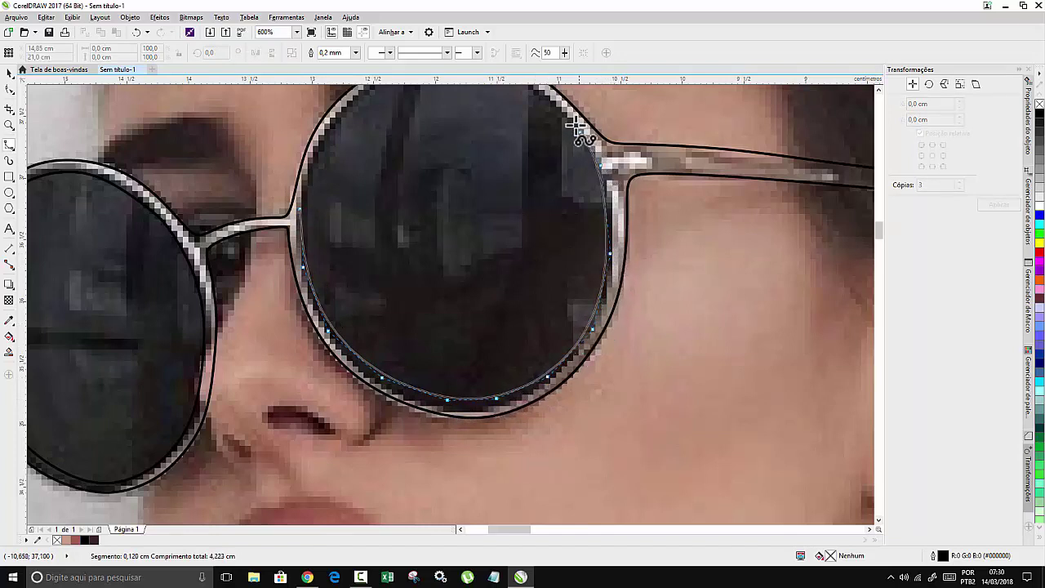
{"action": "left_click", "coordinate": [574, 115]}
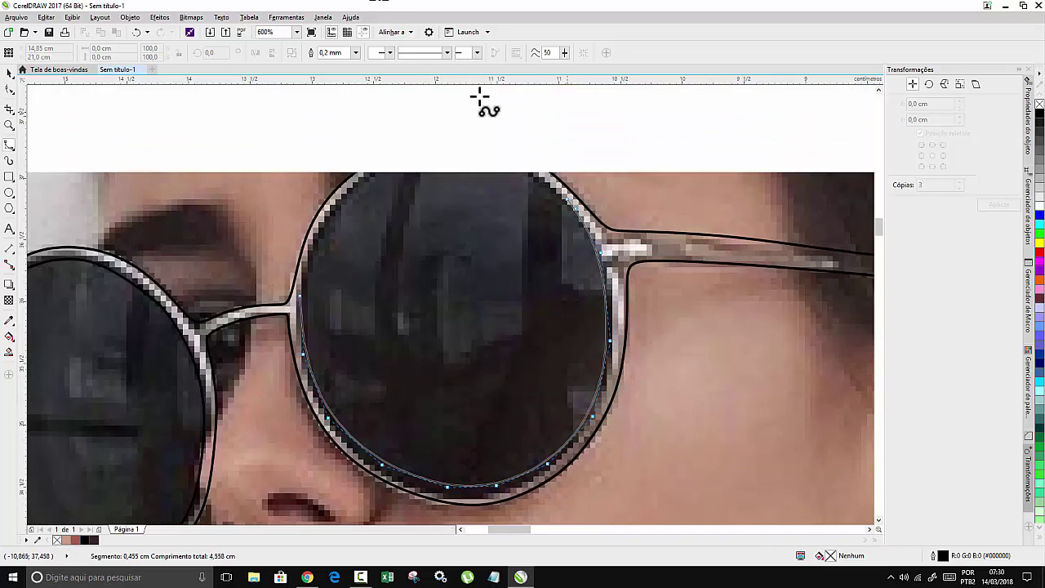
{"action": "left_click", "coordinate": [504, 153]}
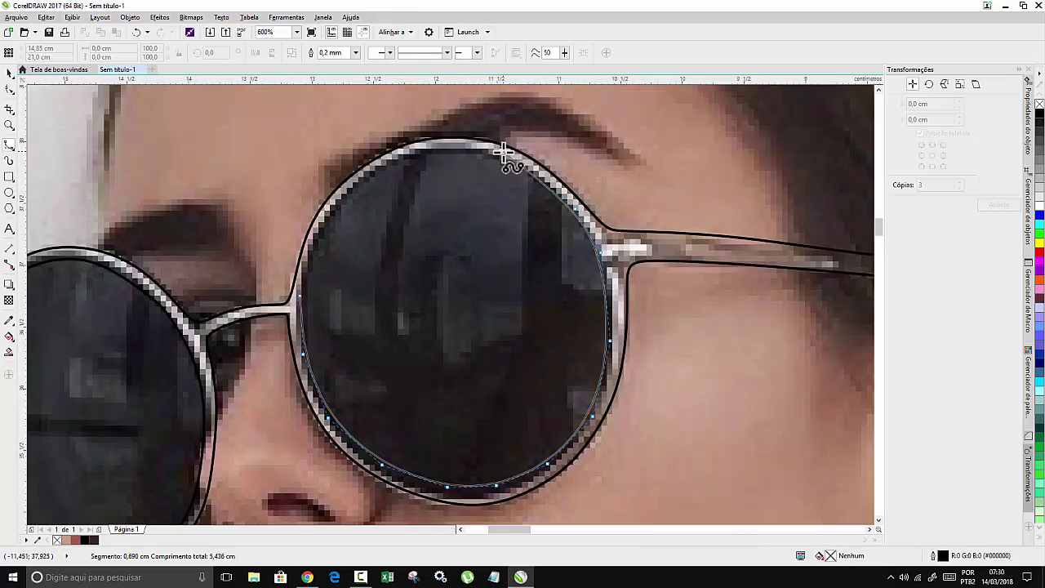
Close the near lens outline over the top and bridge side, at about 2.47 cm wide and 2.71 cm high.
{"action": "left_click", "coordinate": [437, 148]}
{"action": "left_click", "coordinate": [371, 172]}
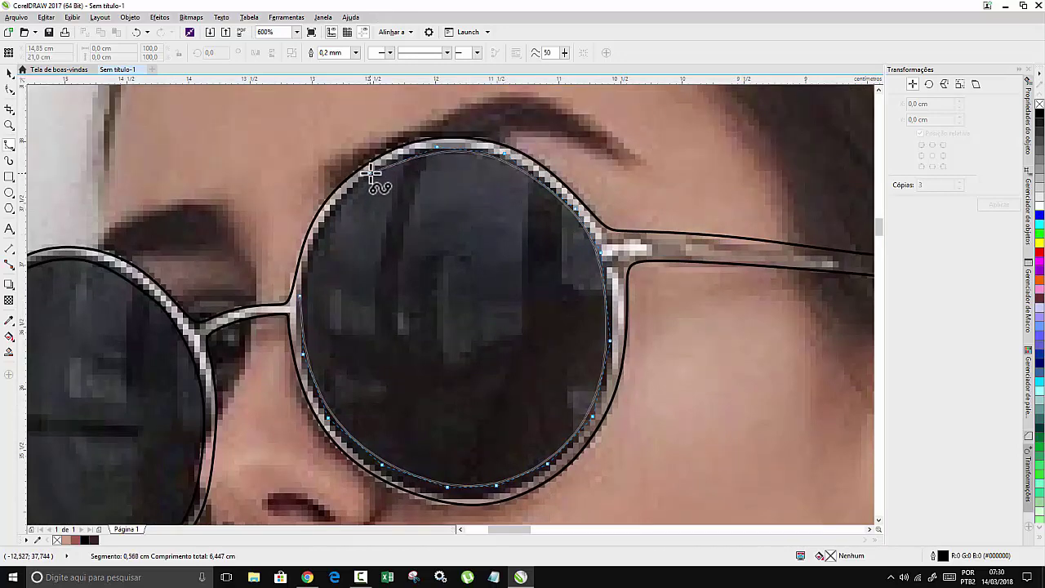
{"action": "left_click", "coordinate": [321, 222]}
{"action": "left_click", "coordinate": [302, 291]}
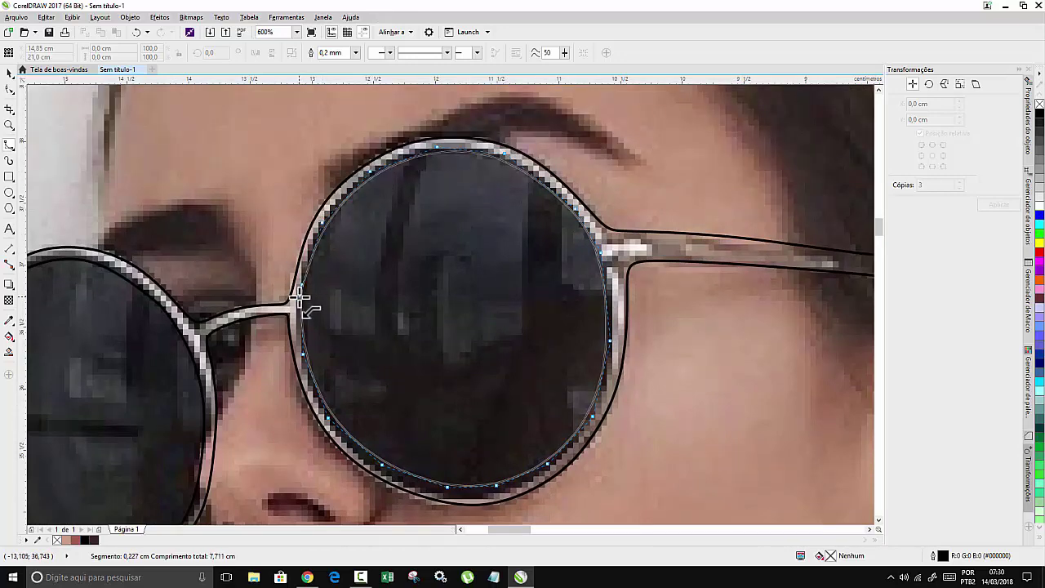
{"action": "scroll", "coordinate": [495, 122], "scroll_direction": "down", "scroll_amount": 4}
{"action": "scroll", "coordinate": [523, 124], "scroll_direction": "up", "scroll_amount": 2}
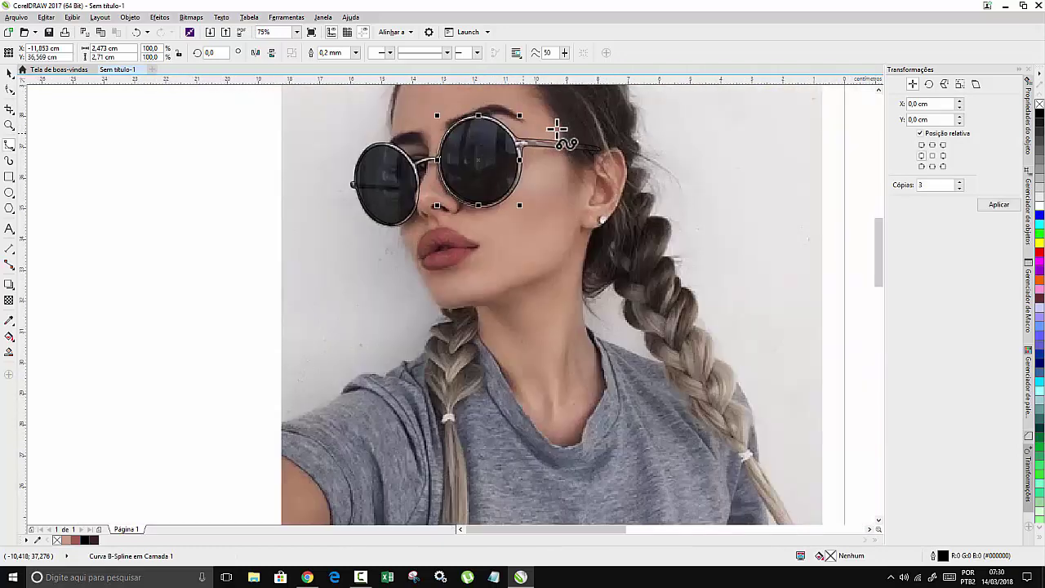
Select both lens shapes and give them a black-to-white gradient fill, keeping the fill settings clear of the lenses.
{"action": "left_click", "coordinate": [10, 74]}
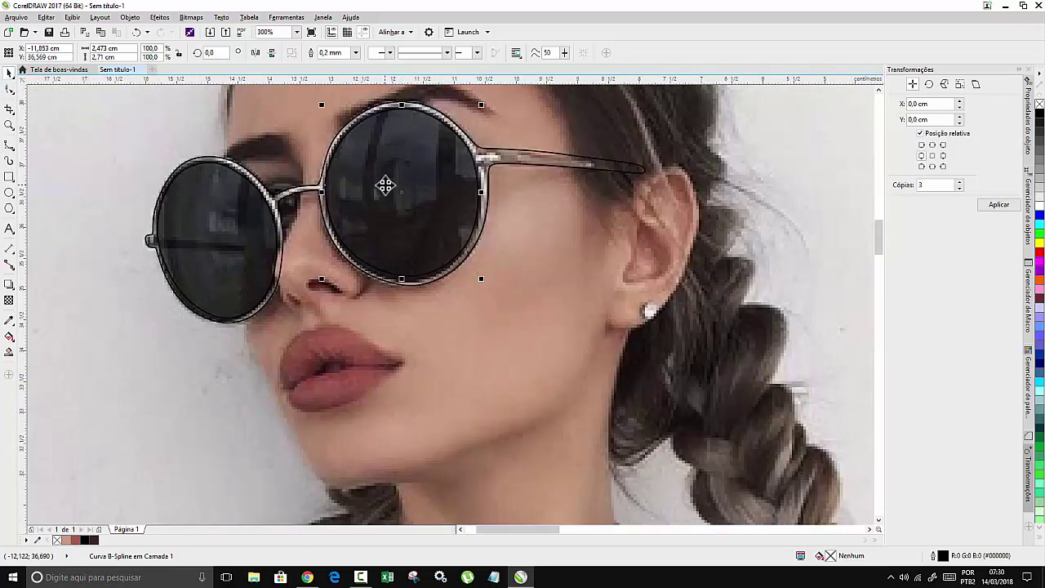
{"action": "left_click", "coordinate": [191, 213], "text": "shift"}
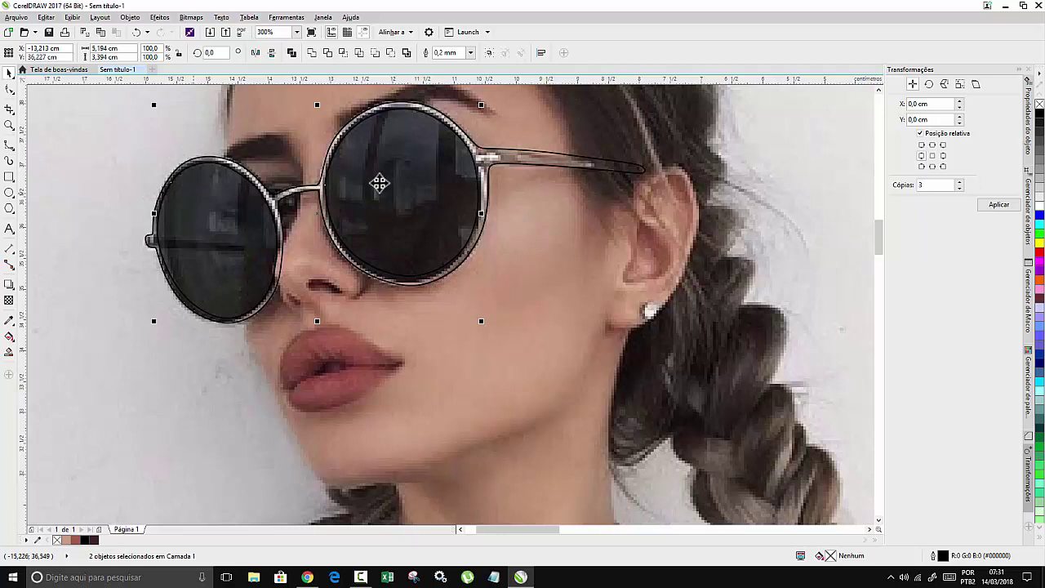
{"action": "key", "text": "F11"}
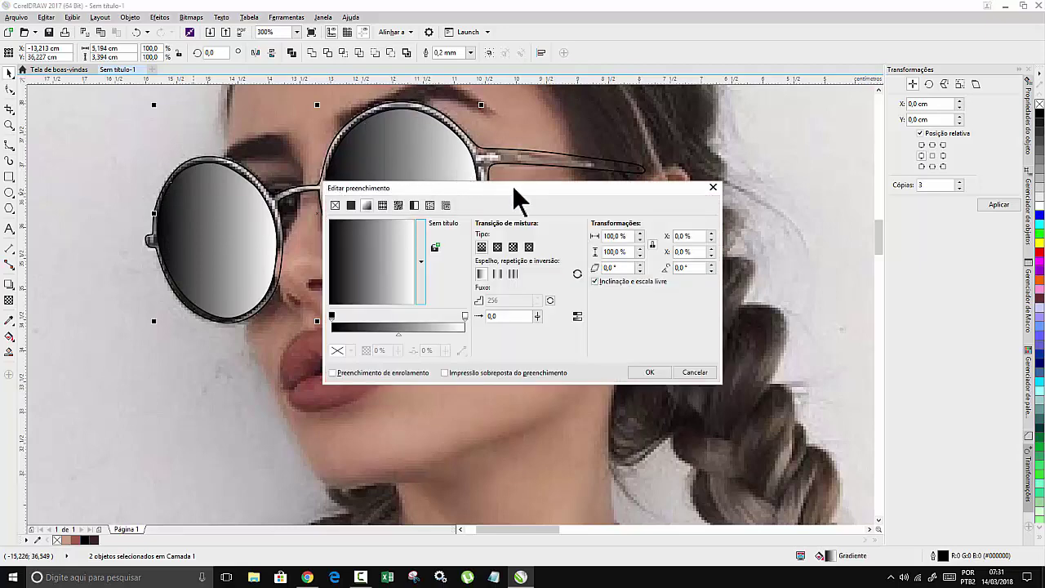
{"action": "left_click_drag", "start_coordinate": [520, 189], "coordinate": [684, 205]}
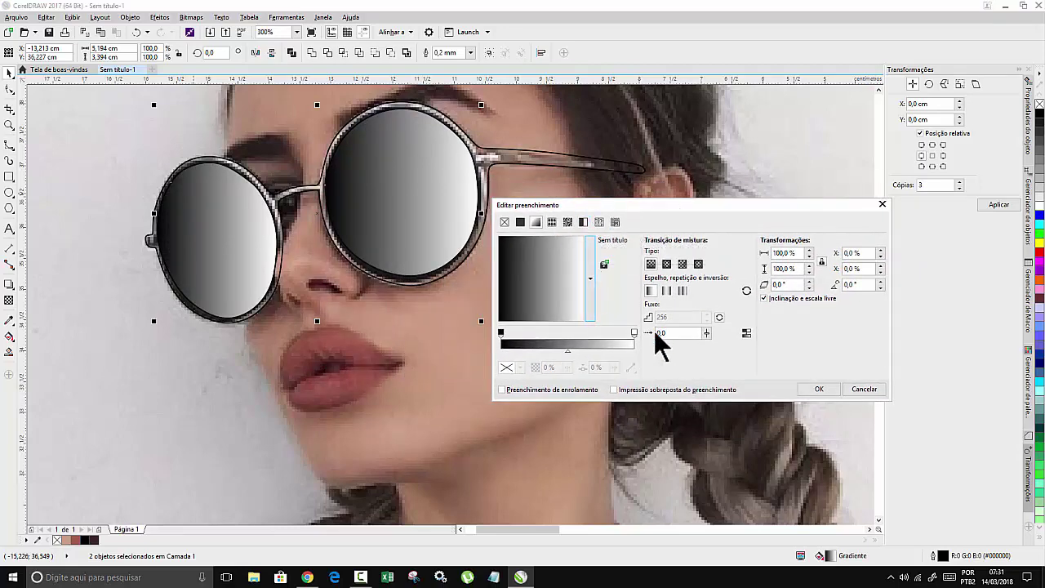
Try red and blue for the lens gradient's white end, then set that end to dark brown #301E04.
{"action": "left_click", "coordinate": [502, 333]}
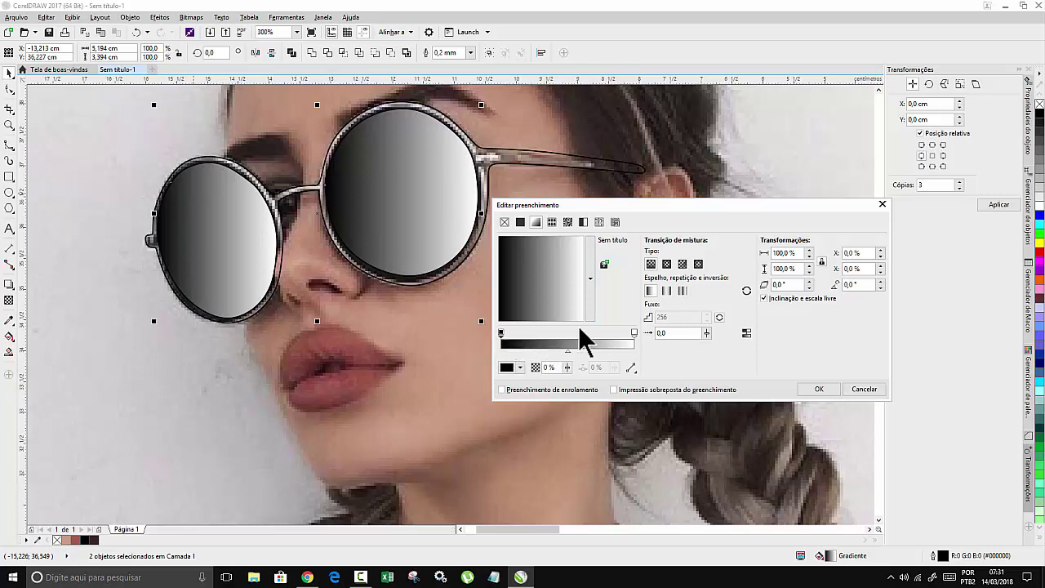
{"action": "left_click", "coordinate": [633, 331]}
{"action": "left_click", "coordinate": [519, 368]}
{"action": "left_click", "coordinate": [542, 452]}
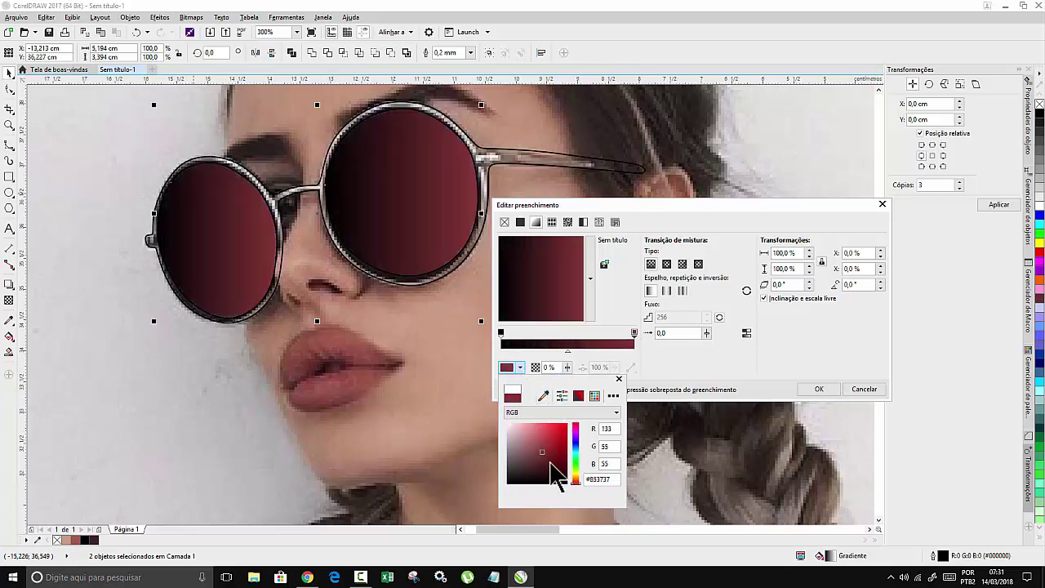
{"action": "left_click", "coordinate": [575, 445]}
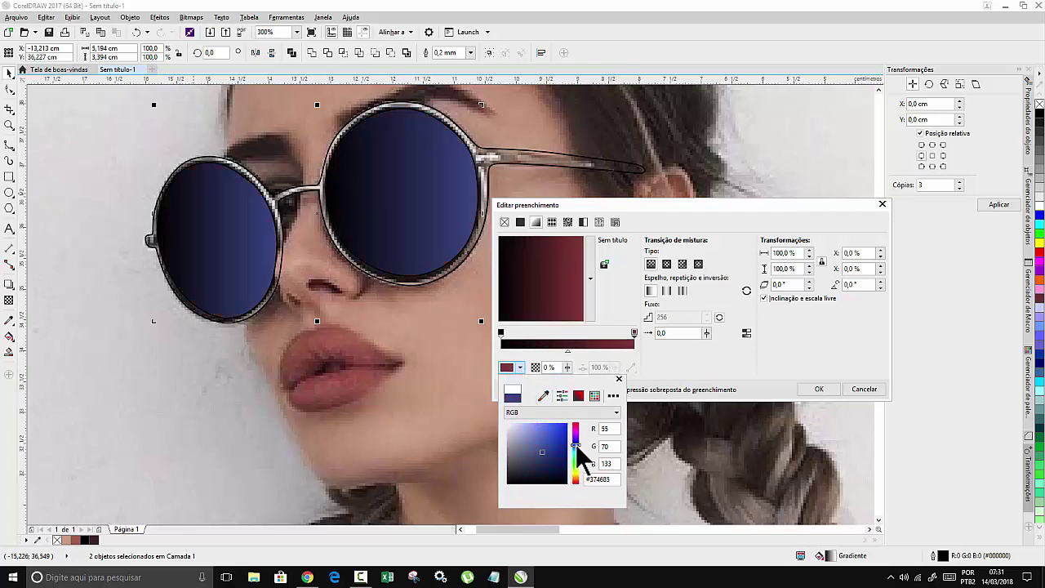
{"action": "left_click", "coordinate": [556, 462]}
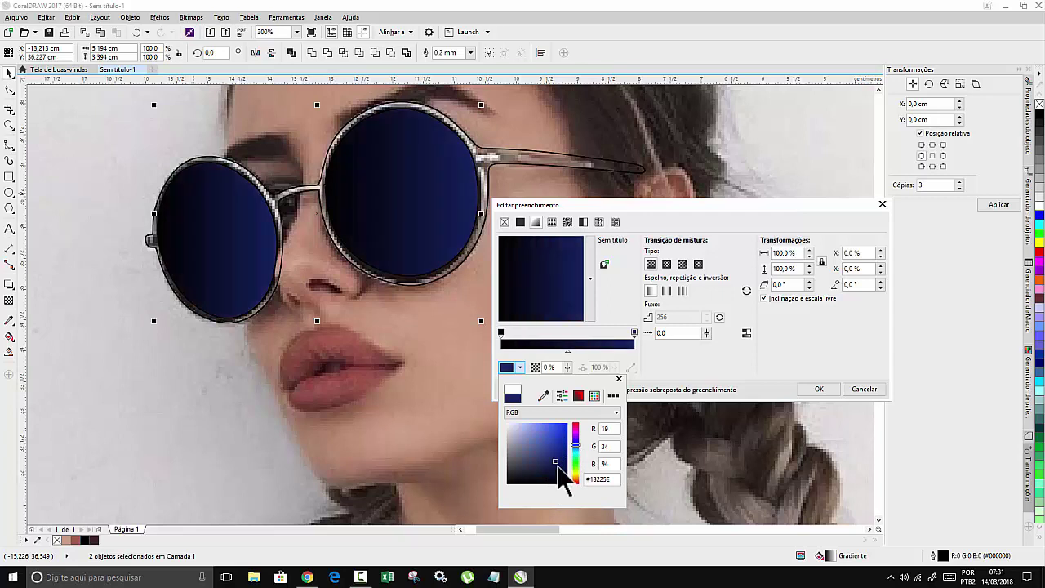
{"action": "left_click", "coordinate": [576, 480]}
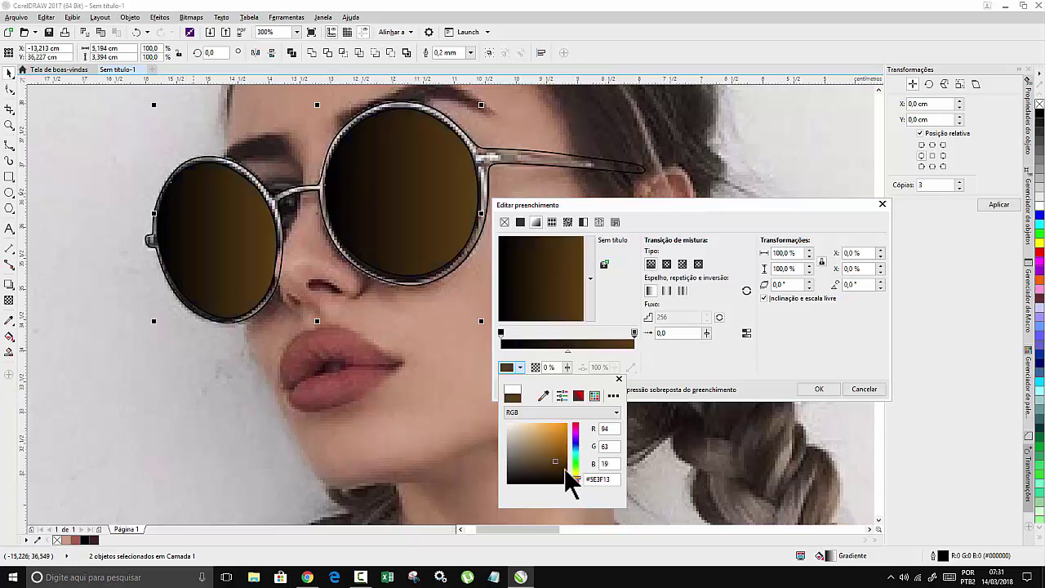
{"action": "left_click", "coordinate": [561, 472]}
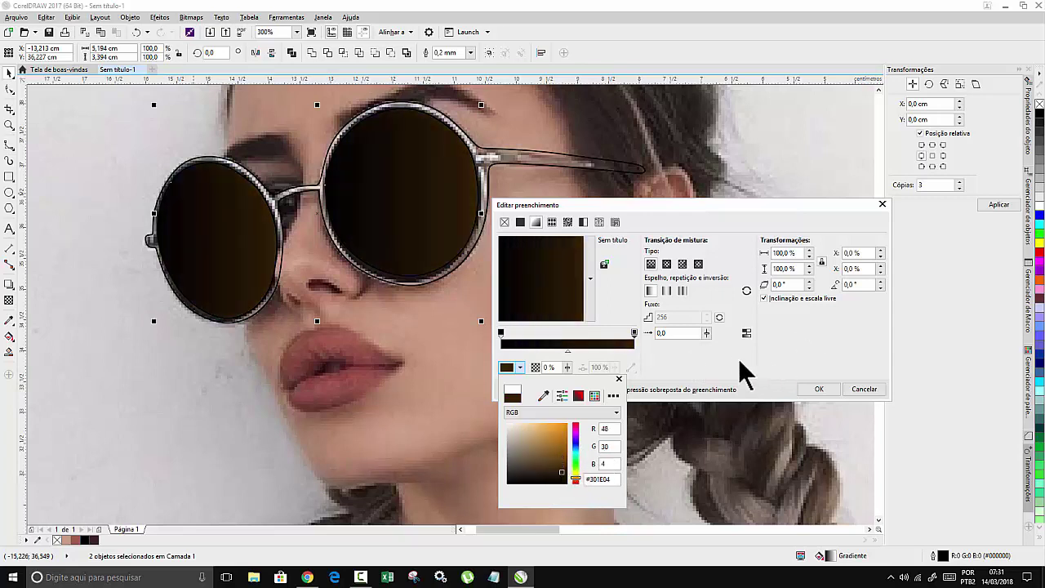
{"action": "left_click", "coordinate": [697, 351]}
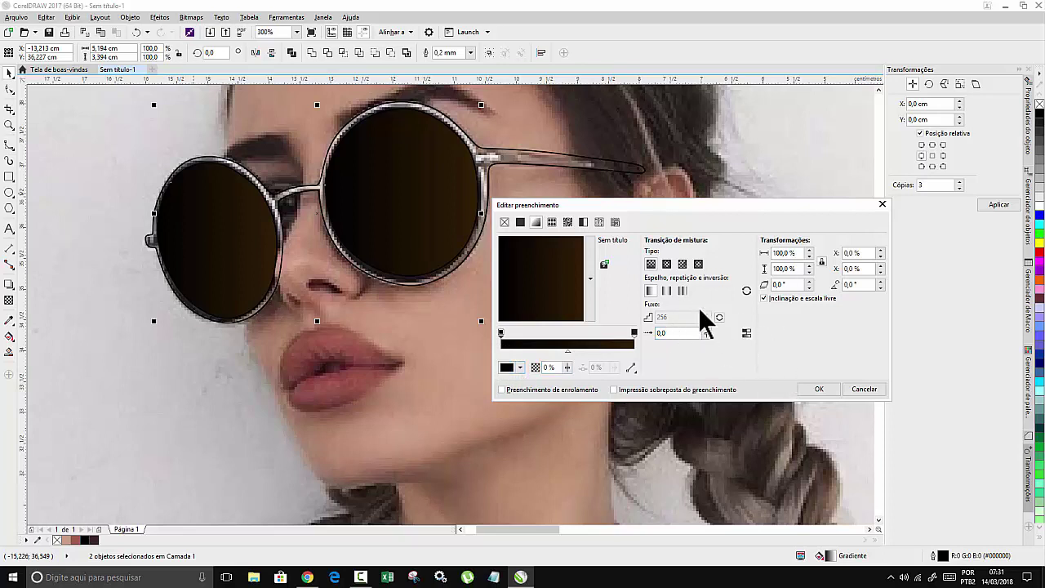
Apply the lens gradient and fill the glasses frame with light gray #B3B3B3.
{"action": "left_click", "coordinate": [818, 390]}
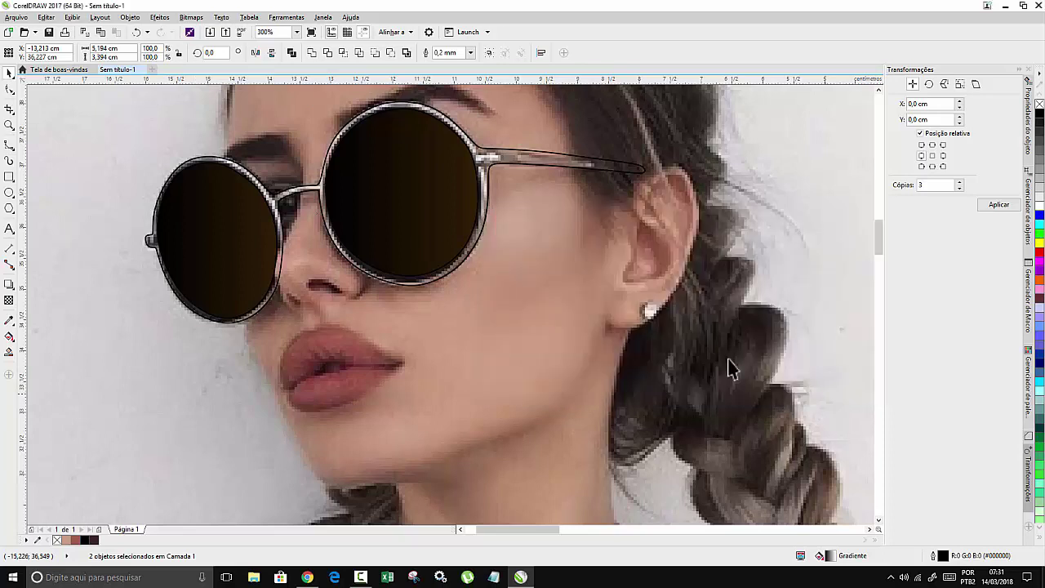
{"action": "scroll", "coordinate": [463, 258], "scroll_direction": "down", "scroll_amount": 2}
{"action": "left_click", "coordinate": [494, 210]}
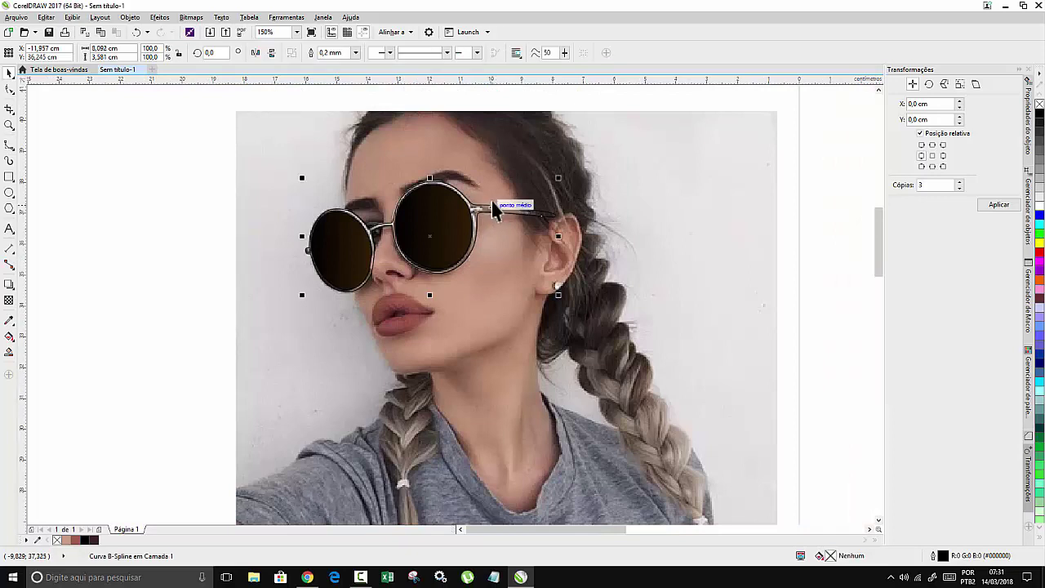
{"action": "scroll", "coordinate": [492, 203], "scroll_direction": "up", "scroll_amount": 2}
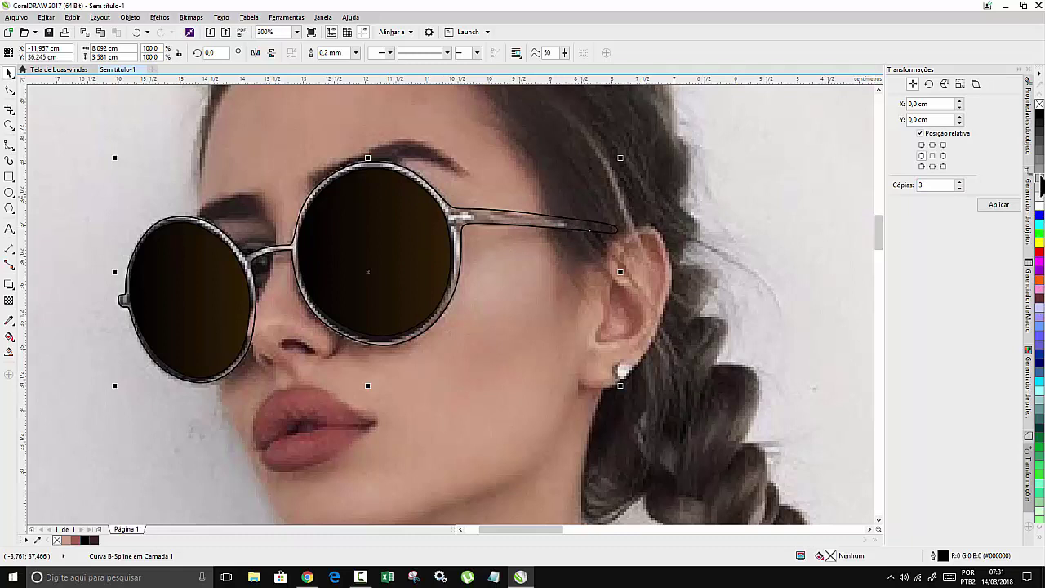
{"action": "left_click", "coordinate": [1040, 181]}
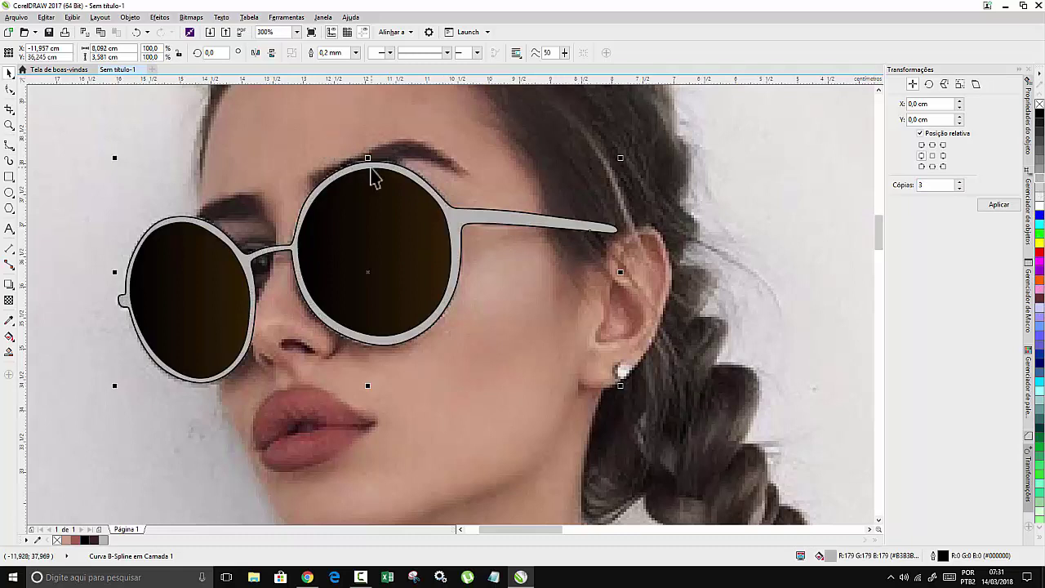
Select the frame and both lenses, remove their outlines and move them 18 cm across onto the vector face.
{"action": "scroll", "coordinate": [372, 178], "scroll_direction": "down", "scroll_amount": 2}
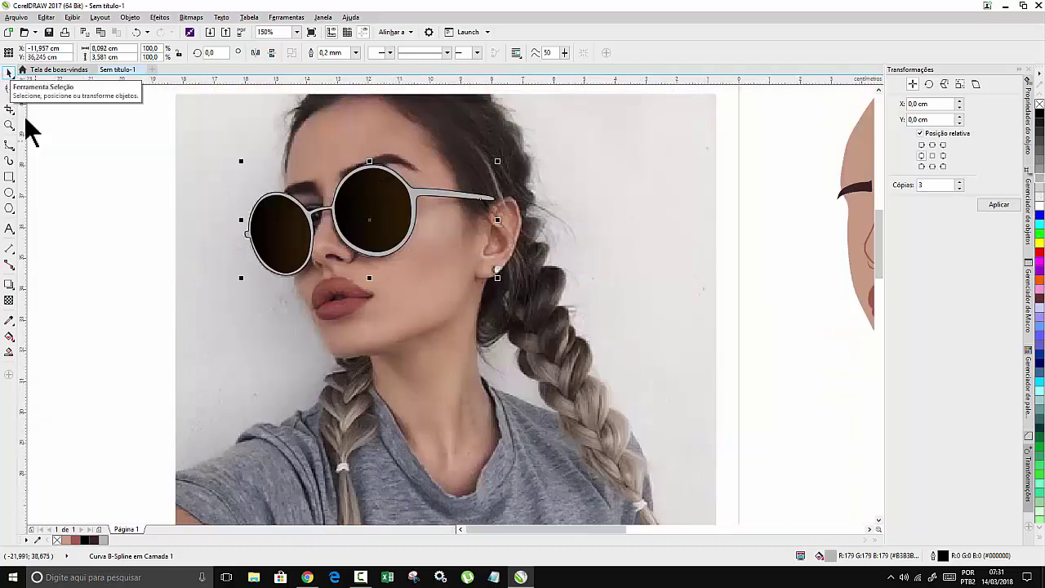
{"action": "left_click_drag", "start_coordinate": [111, 139], "coordinate": [549, 311]}
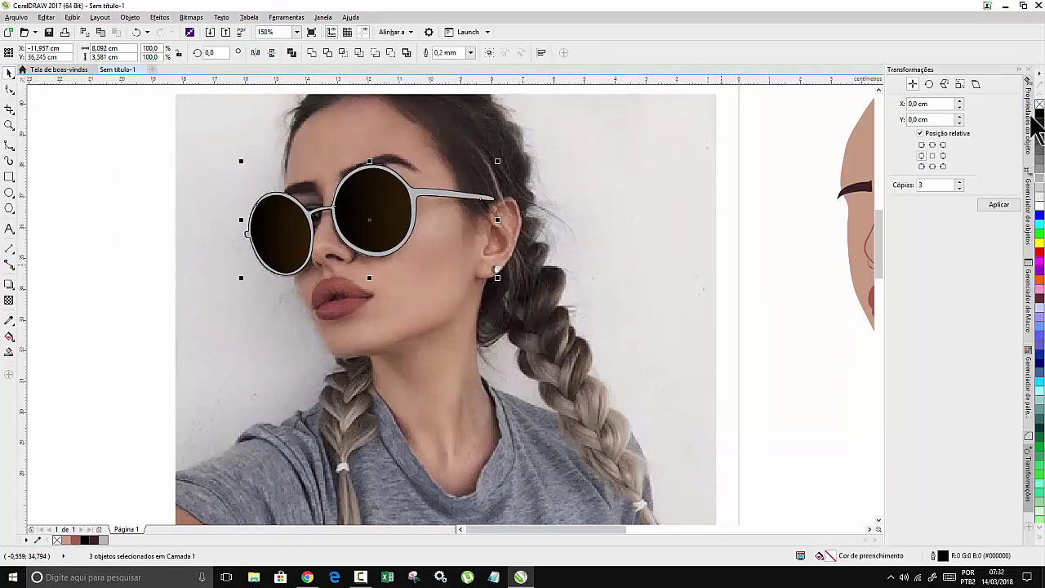
{"action": "right_click", "coordinate": [1039, 105]}
{"action": "scroll", "coordinate": [361, 158], "scroll_direction": "down", "scroll_amount": 2}
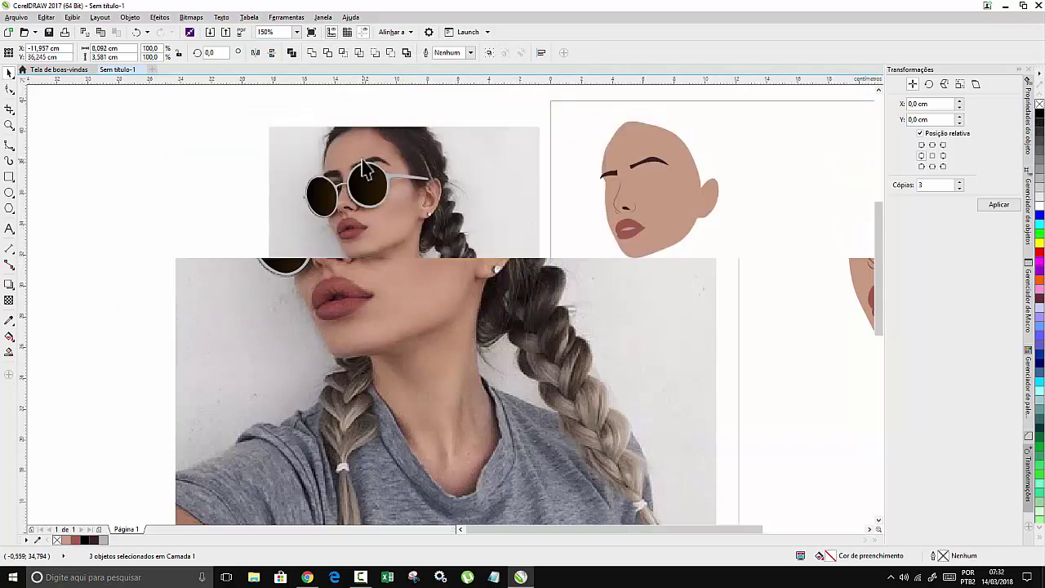
{"action": "left_click_drag", "start_coordinate": [408, 163], "coordinate": [686, 163]}
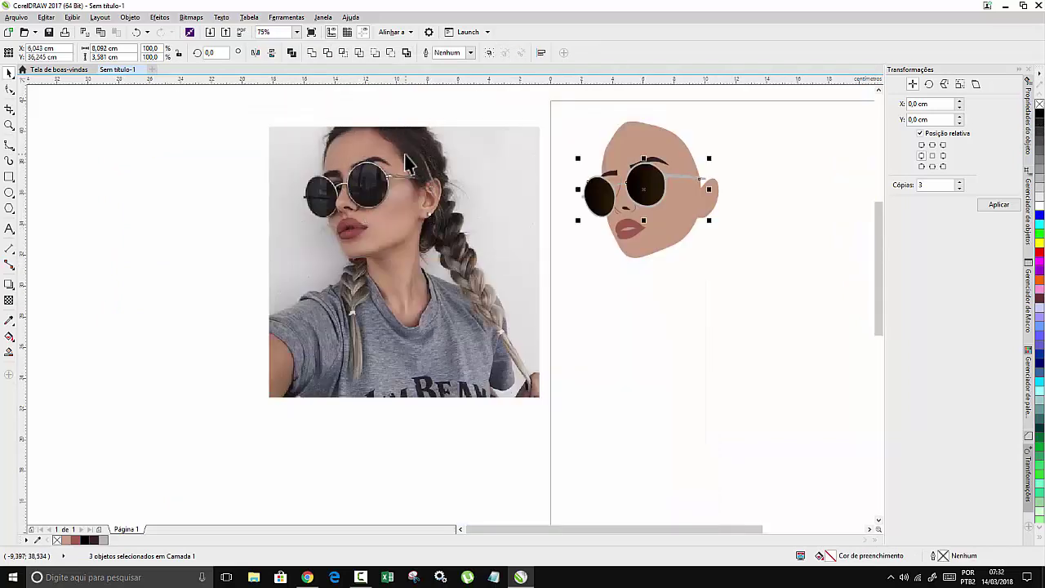
Trace a closed B-spline eye outline about 0.68 cm wide and 0.36 cm high behind the glasses bridge in the photo.
{"action": "scroll", "coordinate": [352, 163], "scroll_direction": "up", "scroll_amount": 4}
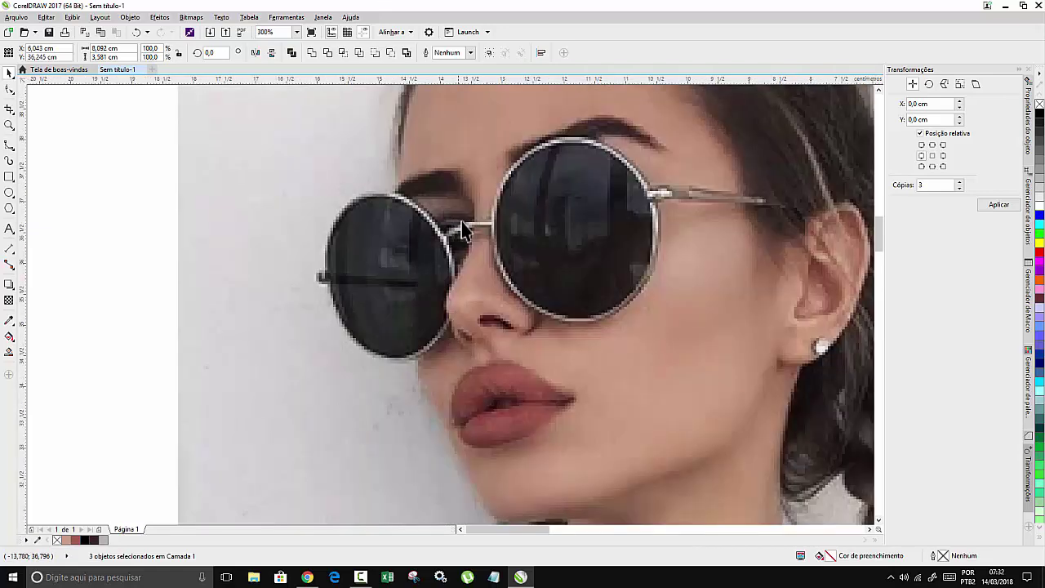
{"action": "scroll", "coordinate": [466, 230], "scroll_direction": "up", "scroll_amount": 1}
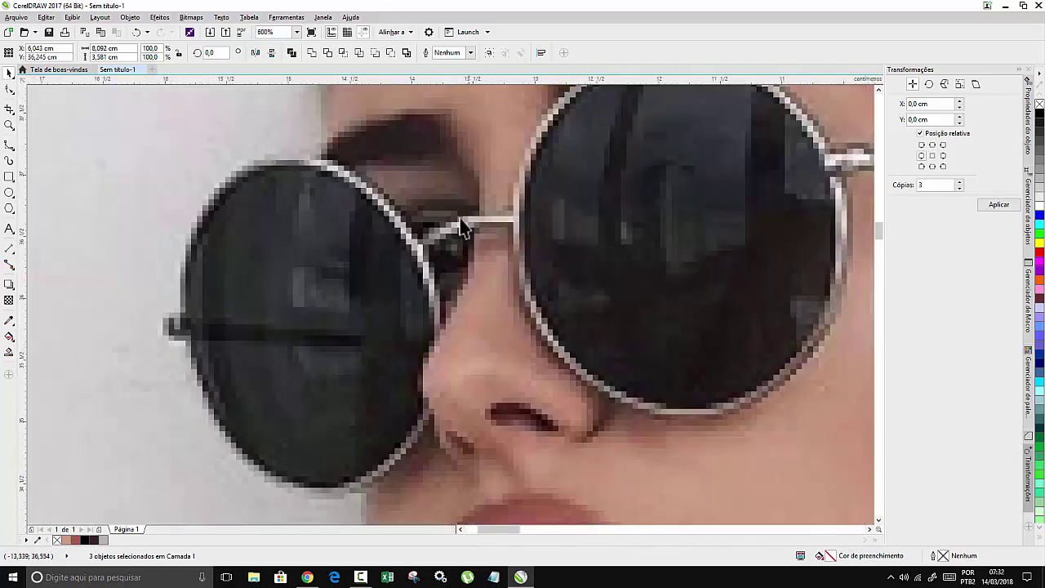
{"action": "scroll", "coordinate": [439, 230], "scroll_direction": "down", "scroll_amount": 1}
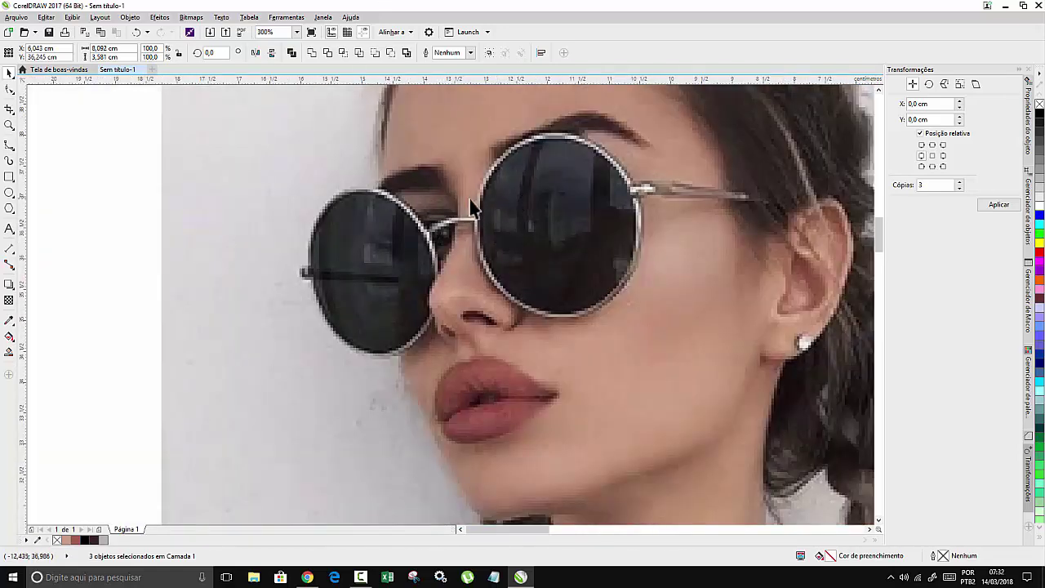
{"action": "scroll", "coordinate": [472, 208], "scroll_direction": "up", "scroll_amount": 1}
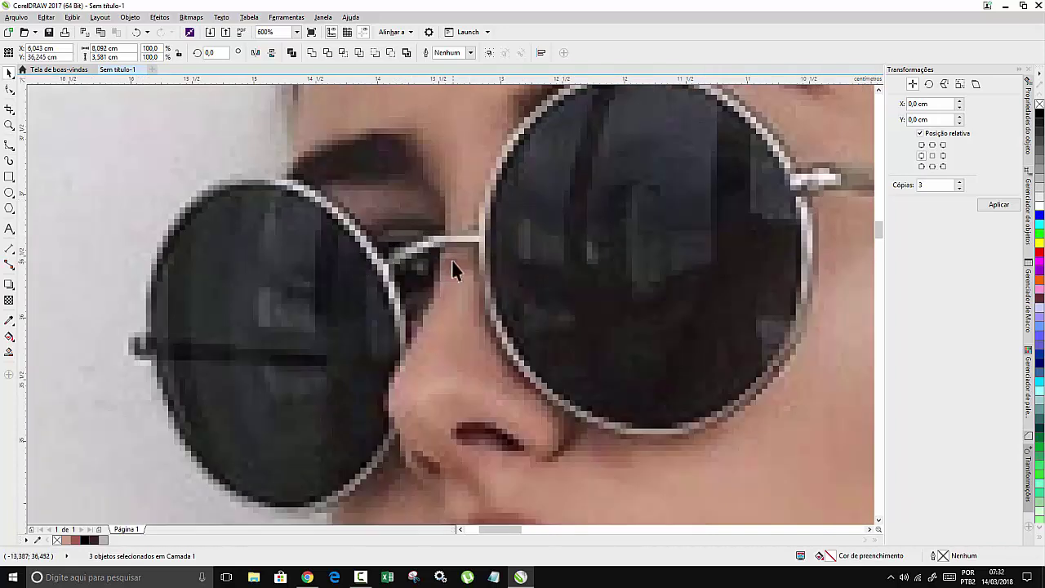
{"action": "left_click", "coordinate": [10, 146]}
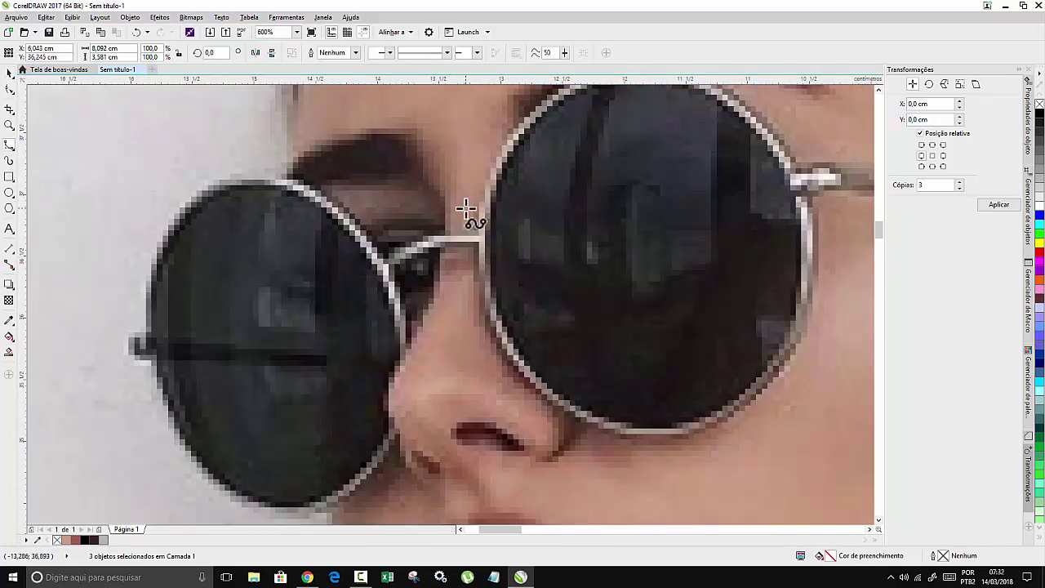
{"action": "left_click", "coordinate": [439, 244]}
{"action": "left_click", "coordinate": [405, 242]}
{"action": "left_click", "coordinate": [379, 245]}
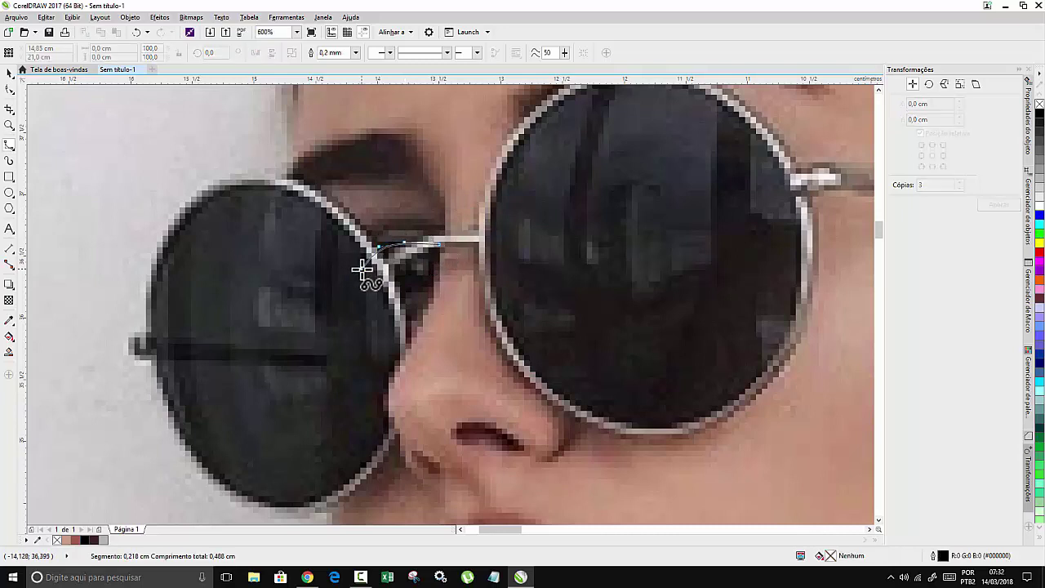
{"action": "left_click", "coordinate": [351, 280]}
{"action": "left_click", "coordinate": [373, 284]}
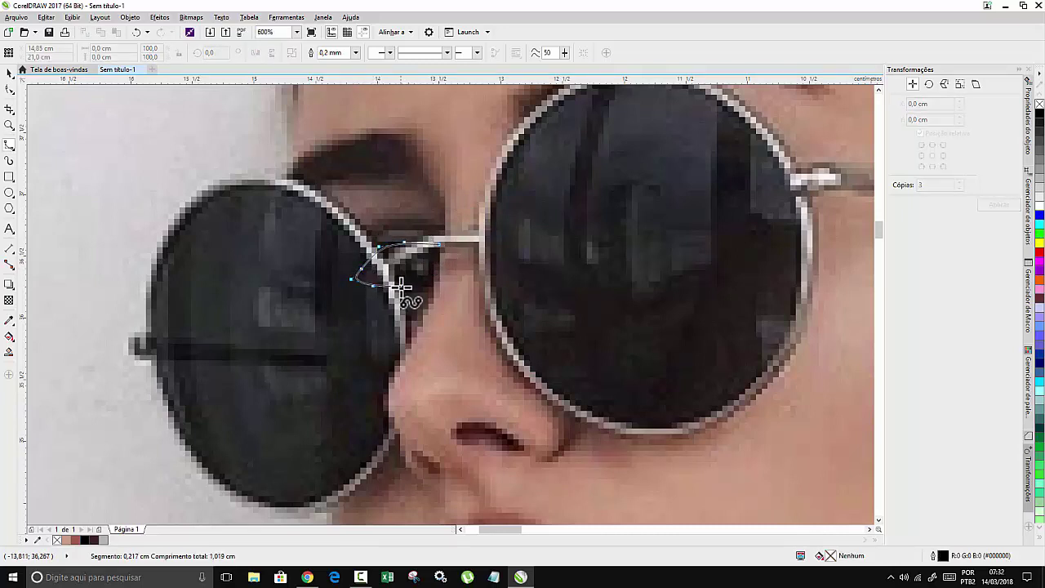
{"action": "left_click", "coordinate": [425, 284]}
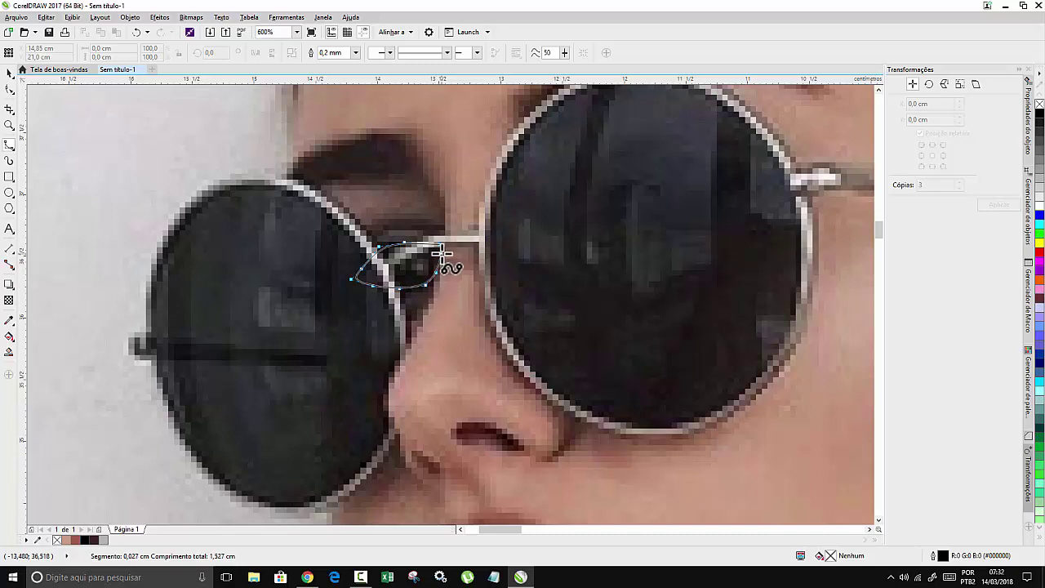
{"action": "left_click", "coordinate": [441, 243]}
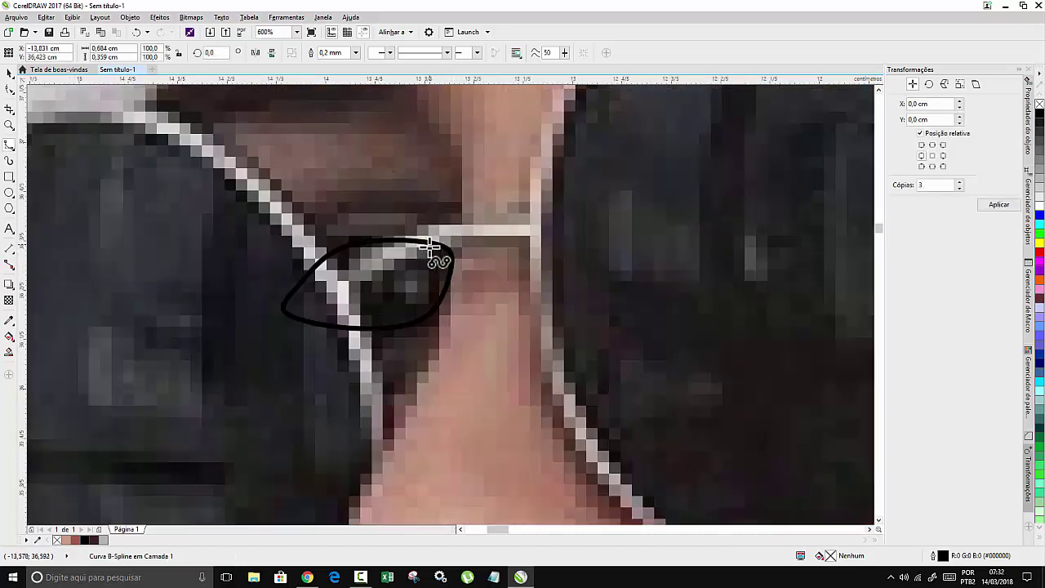
Draw three ellipses in the eye: an iris about 0.36 cm wide, a pupil about 0.09 cm and a highlight about 0.04 cm.
{"action": "scroll", "coordinate": [442, 243], "scroll_direction": "up", "scroll_amount": 2}
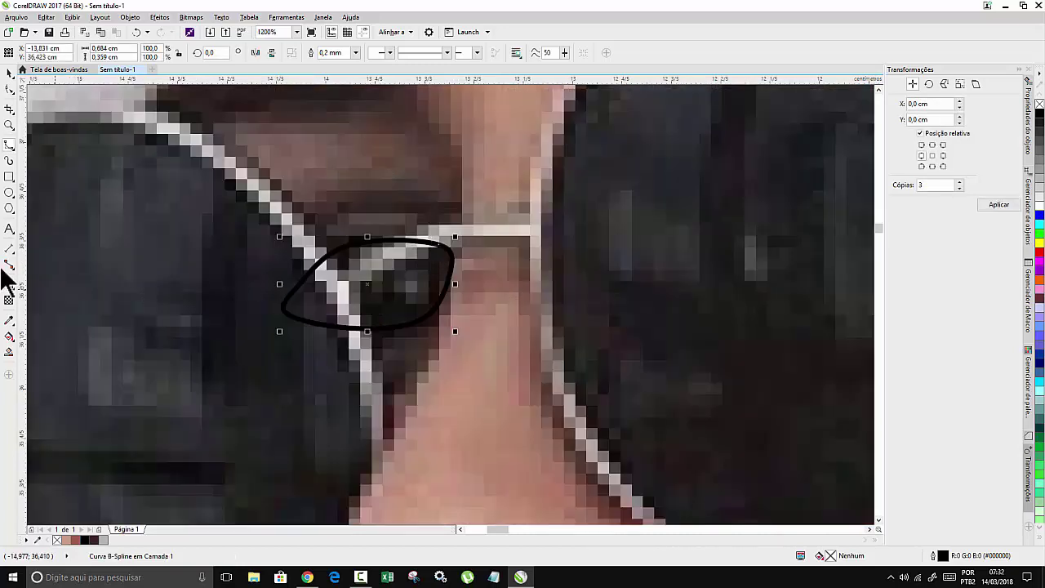
{"action": "left_click", "coordinate": [9, 193]}
{"action": "left_click_drag", "start_coordinate": [351, 235], "coordinate": [443, 324]}
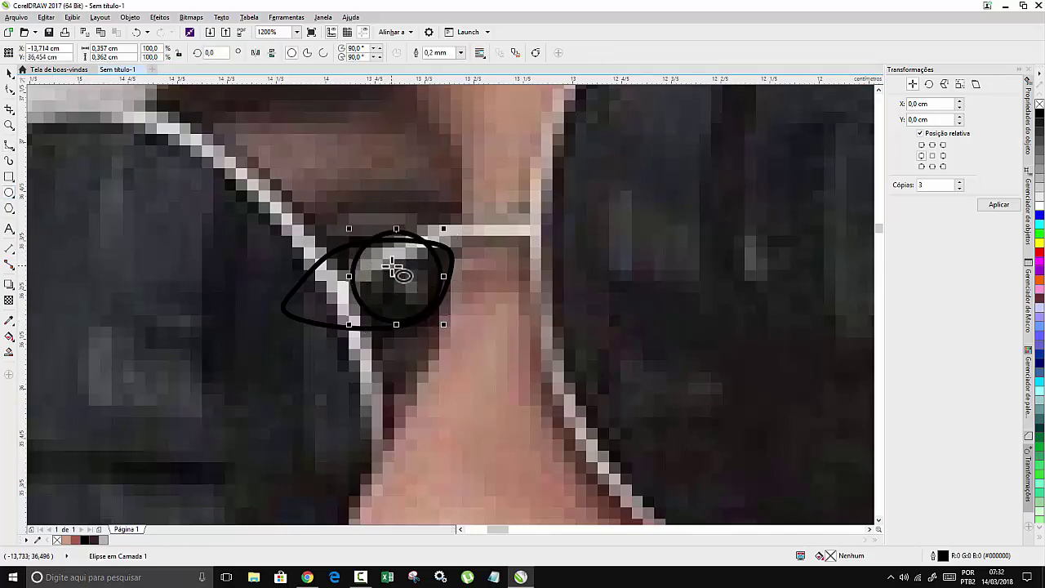
{"action": "left_click_drag", "start_coordinate": [393, 272], "coordinate": [414, 293]}
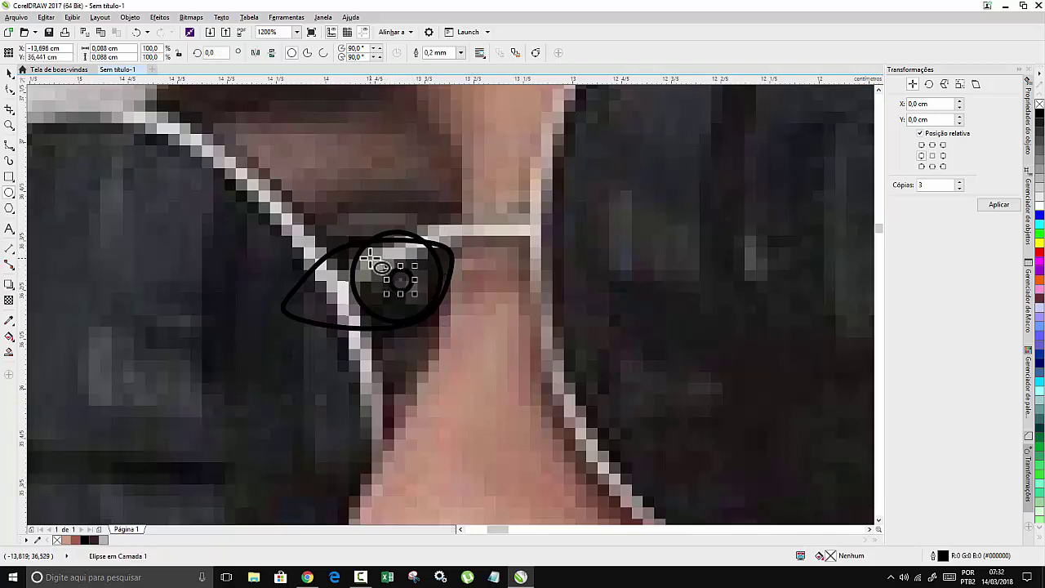
{"action": "left_click_drag", "start_coordinate": [374, 262], "coordinate": [382, 270]}
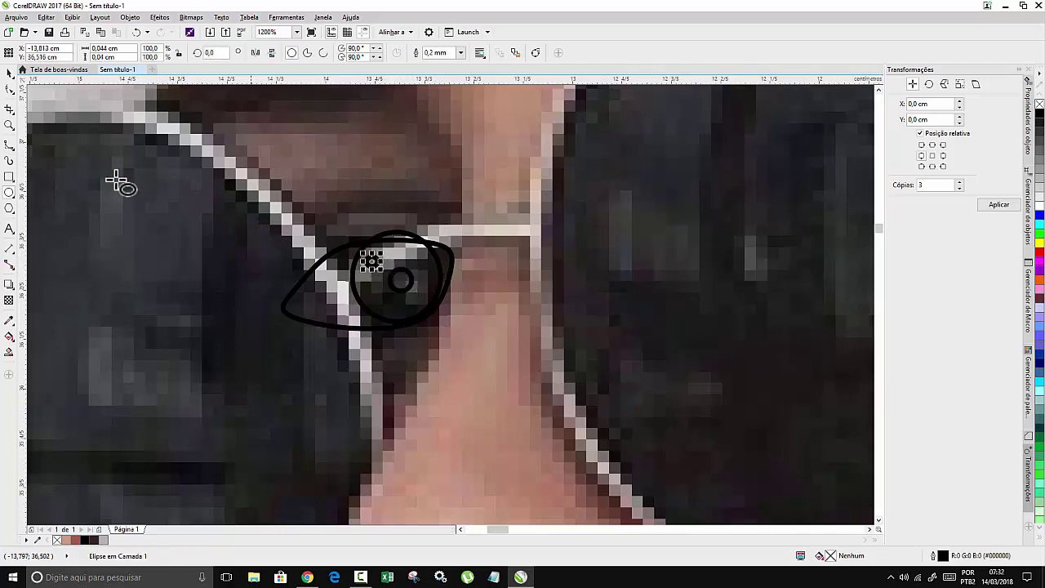
Intersect the iris circle with the eye outline and delete the original circle that extends past the upper lid.
{"action": "left_click", "coordinate": [10, 73]}
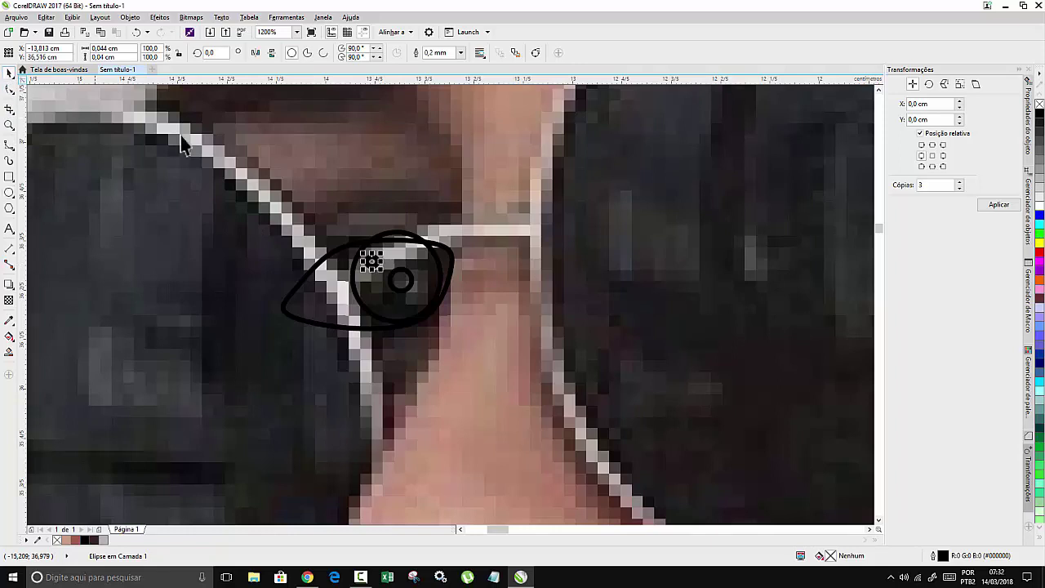
{"action": "left_click", "coordinate": [408, 234]}
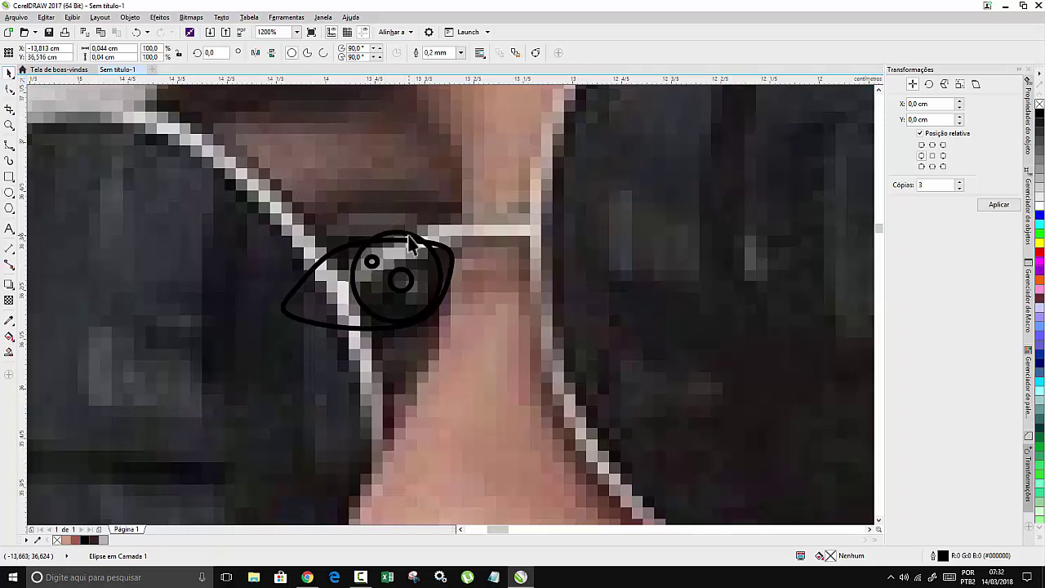
{"action": "left_click", "coordinate": [323, 270], "text": "shift"}
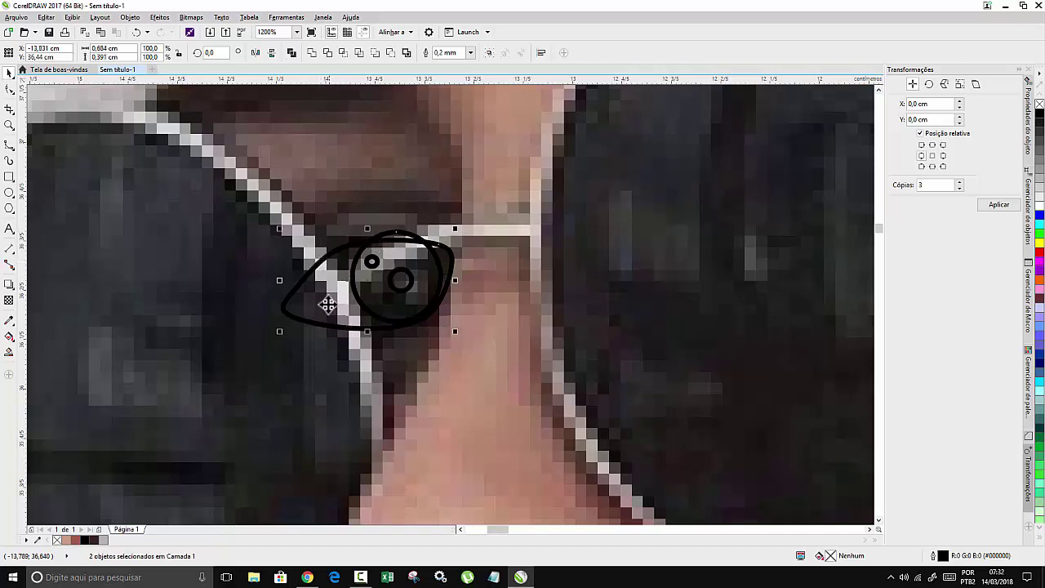
{"action": "left_click", "coordinate": [343, 52]}
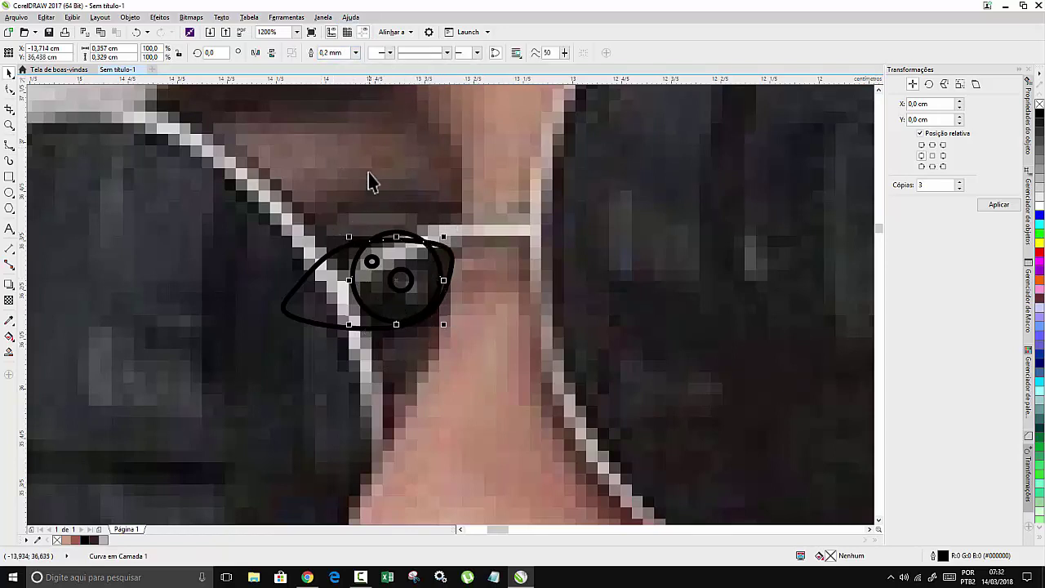
{"action": "key", "text": "Escape"}
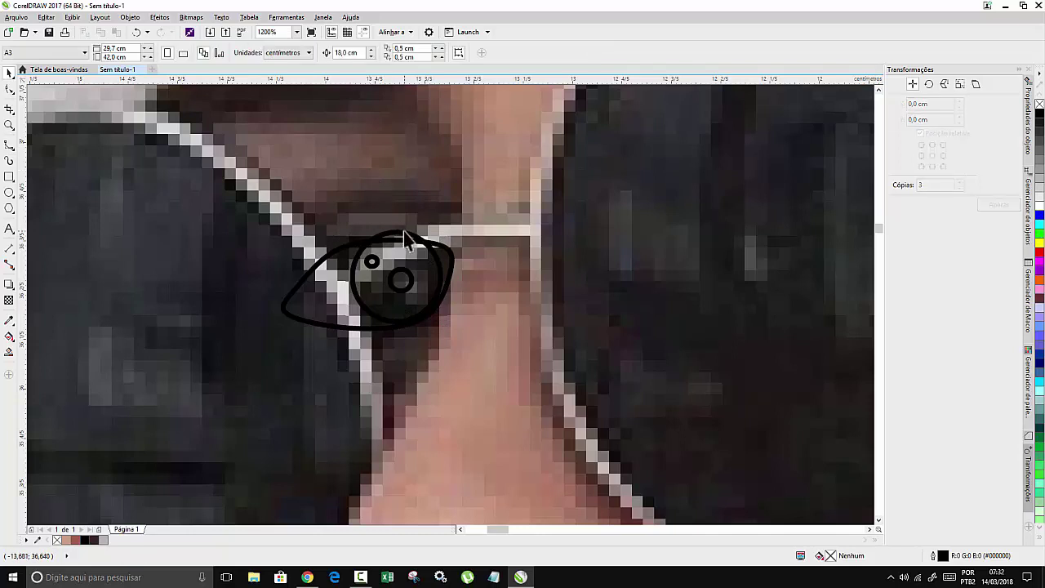
{"action": "left_click_drag", "start_coordinate": [406, 232], "coordinate": [230, 178]}
{"action": "key", "text": "Delete"}
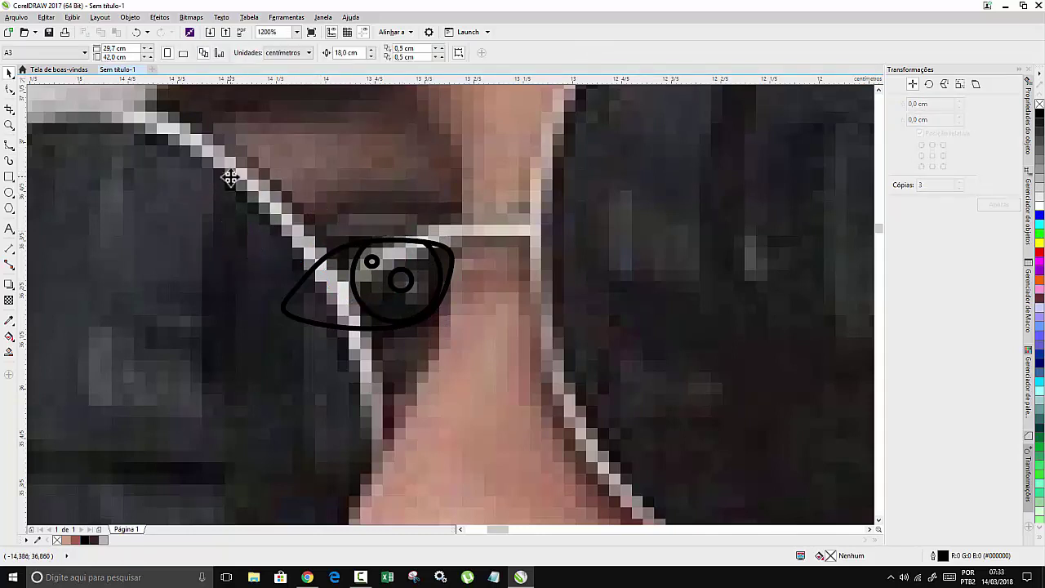
Fill the eye shape white and the trimmed iris dark reddish brown #402025, both without an outline.
{"action": "left_click", "coordinate": [333, 281]}
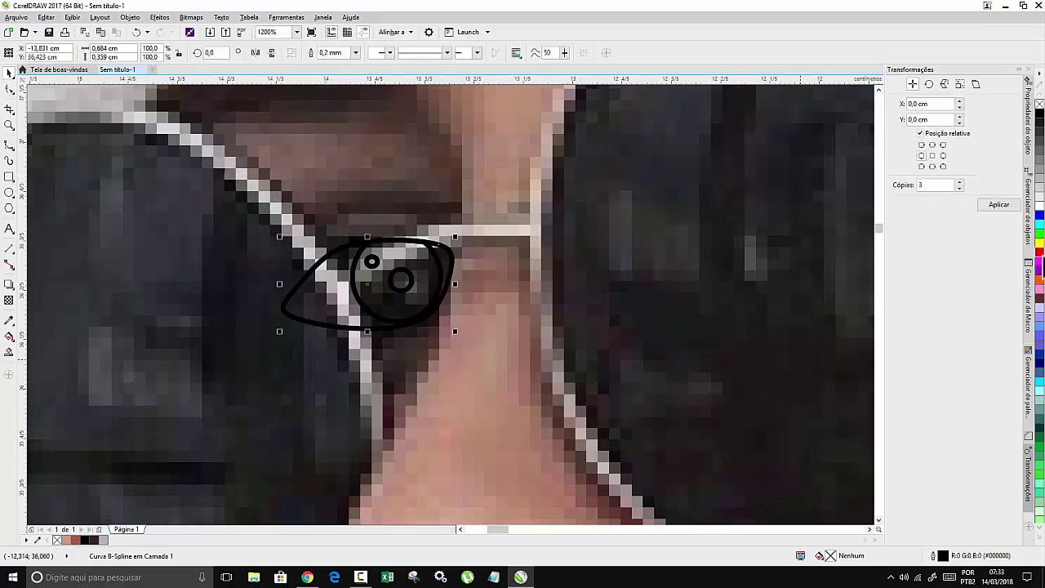
{"action": "left_click", "coordinate": [1039, 203]}
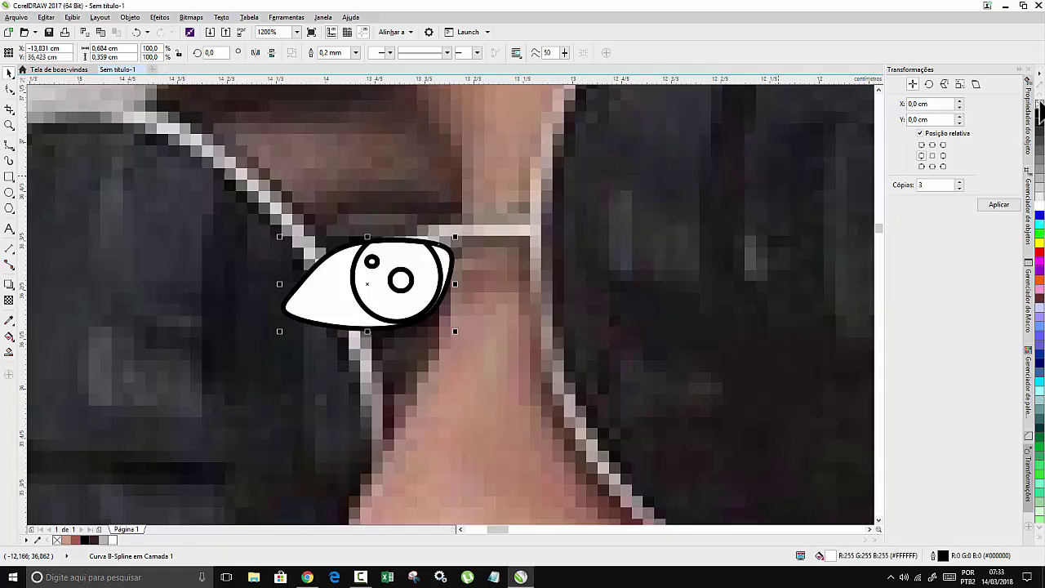
{"action": "left_click", "coordinate": [374, 315]}
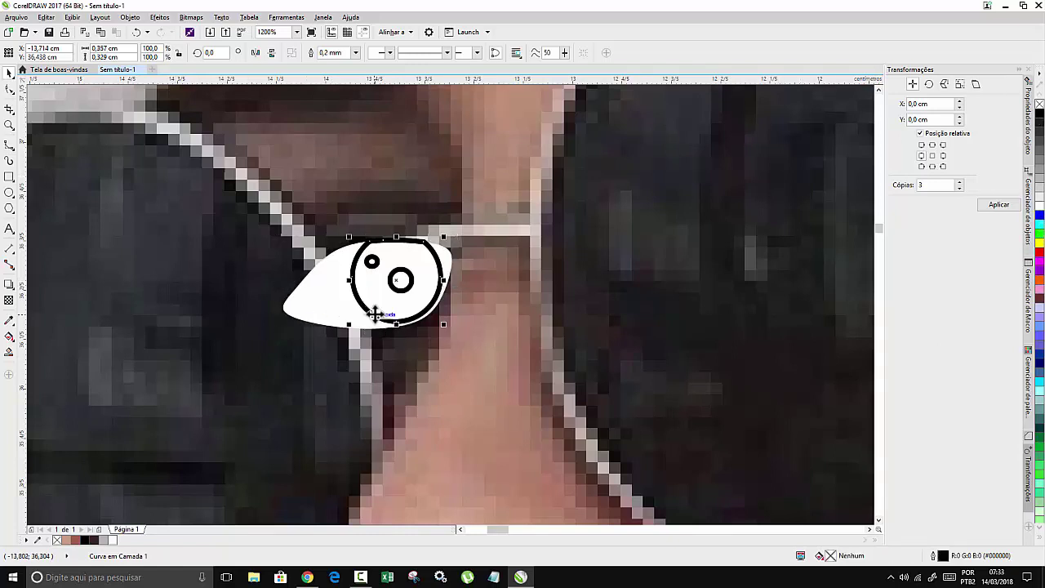
{"action": "left_click", "coordinate": [1040, 304]}
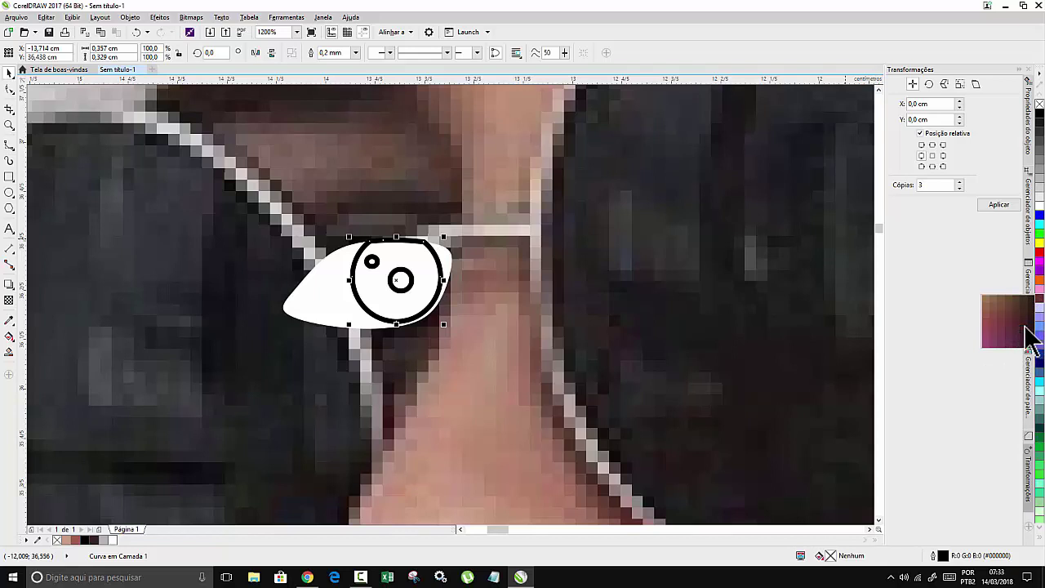
{"action": "left_click", "coordinate": [1029, 335]}
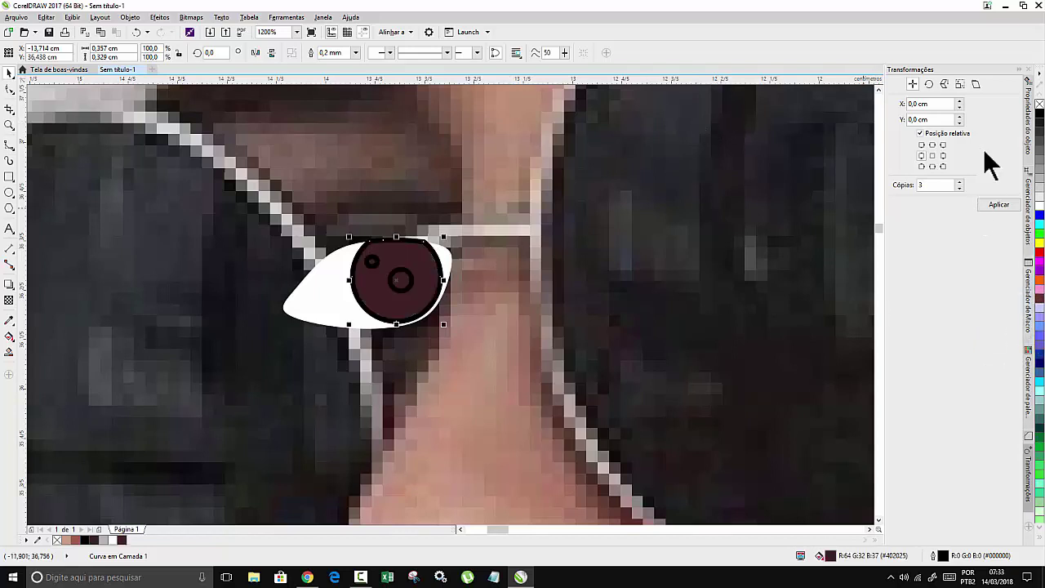
{"action": "right_click", "coordinate": [1039, 104]}
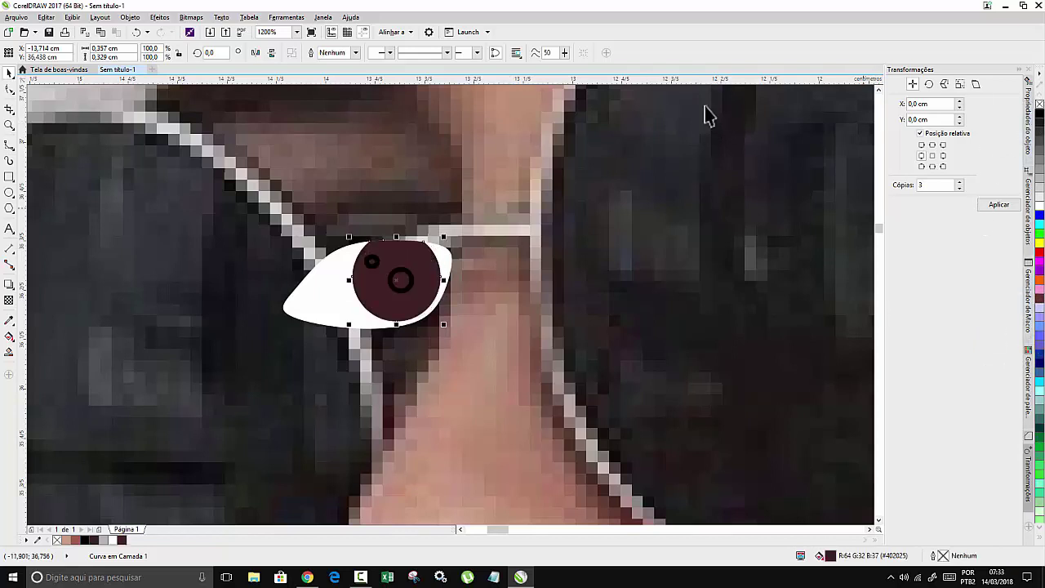
Fill the pupil circle black and remove its outline.
{"action": "left_click", "coordinate": [411, 287]}
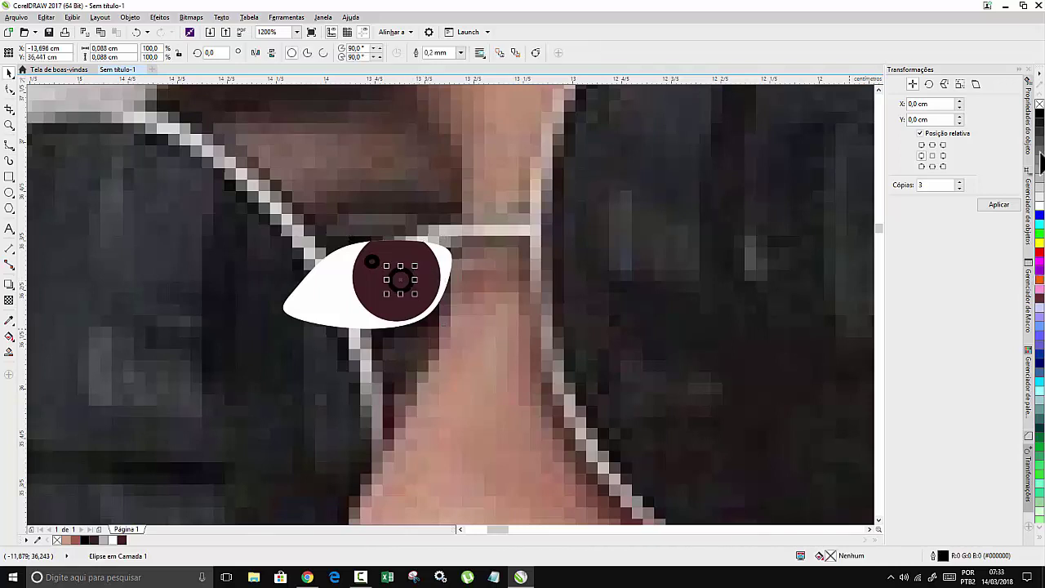
{"action": "left_click", "coordinate": [1040, 119]}
{"action": "right_click", "coordinate": [1039, 104]}
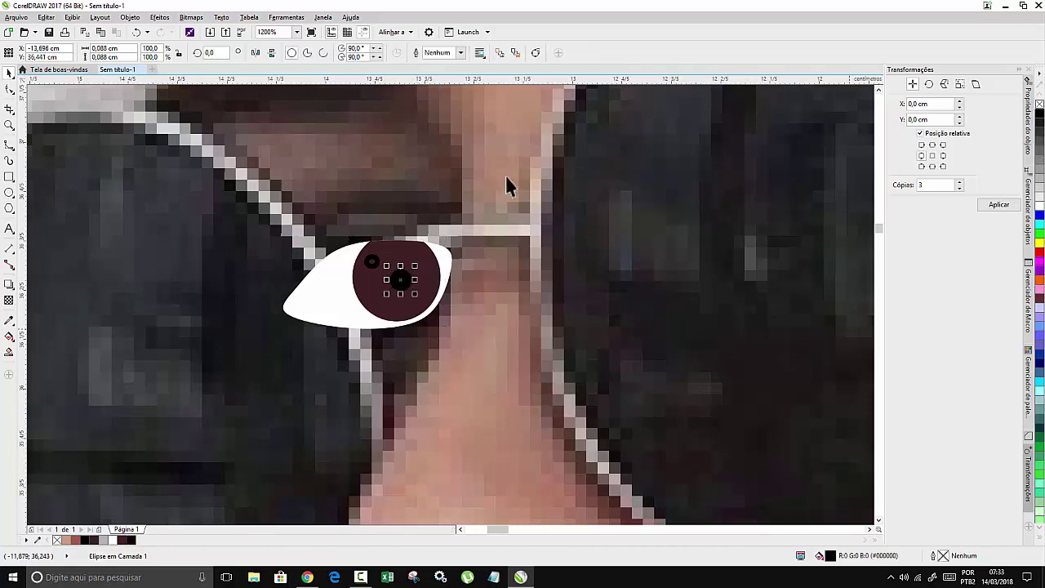
Fill the small highlight circle in the eye white and remove its outline.
{"action": "left_click", "coordinate": [370, 263]}
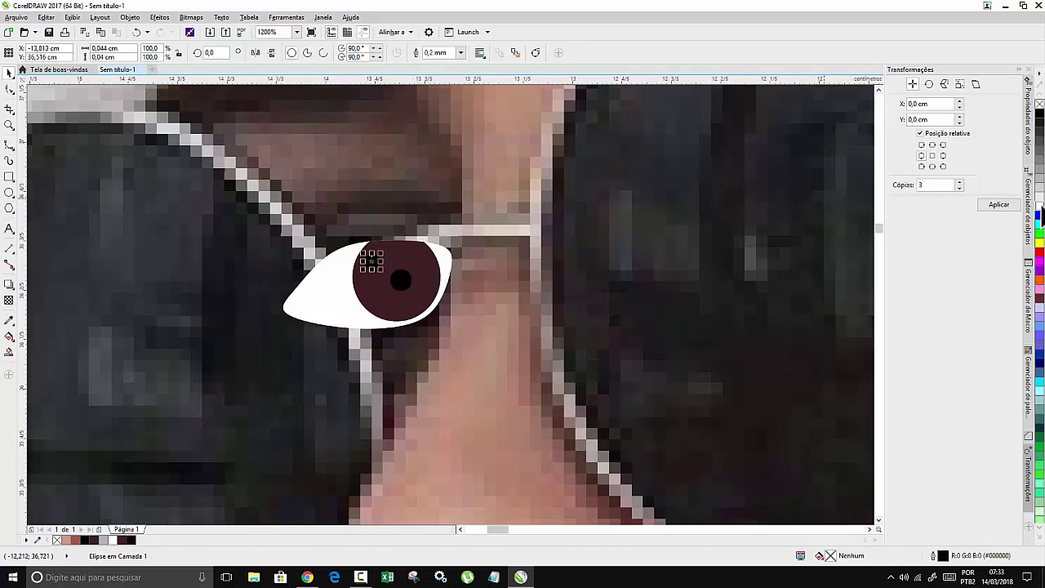
{"action": "left_click", "coordinate": [1039, 206]}
{"action": "right_click", "coordinate": [1039, 103]}
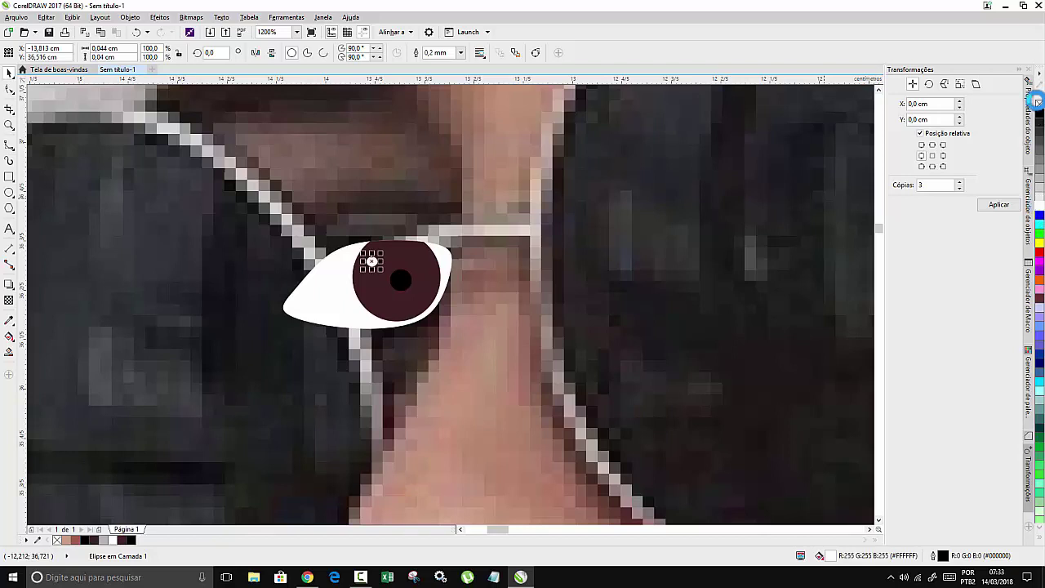
Draw a thin closed B-spline crescent about 0.6 cm wide and 0.16 cm high just above the upper eyelid.
{"action": "scroll", "coordinate": [261, 209], "scroll_direction": "down", "scroll_amount": 2}
{"action": "scroll", "coordinate": [290, 203], "scroll_direction": "up", "scroll_amount": 2}
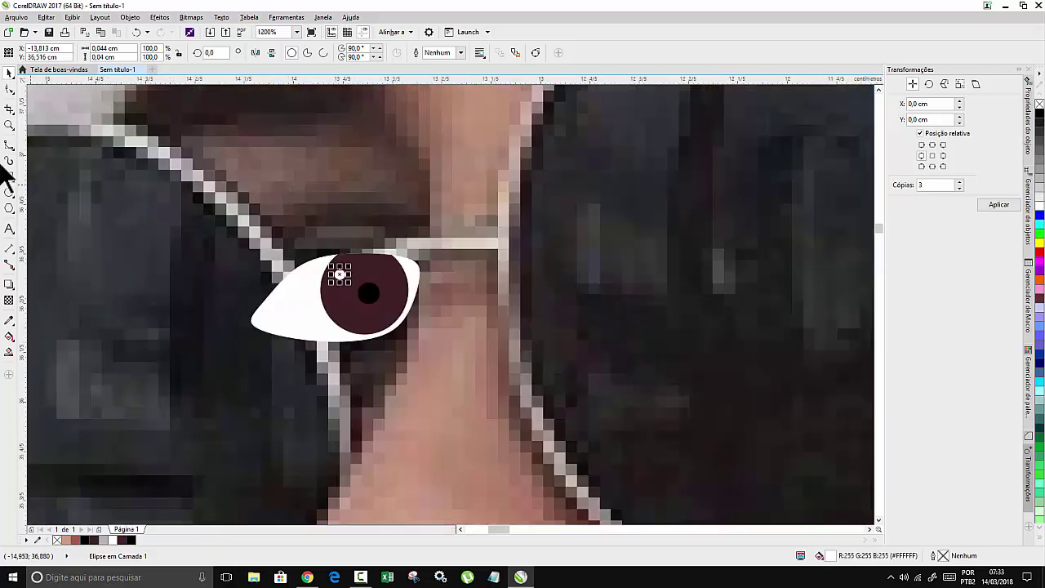
{"action": "left_click", "coordinate": [9, 145]}
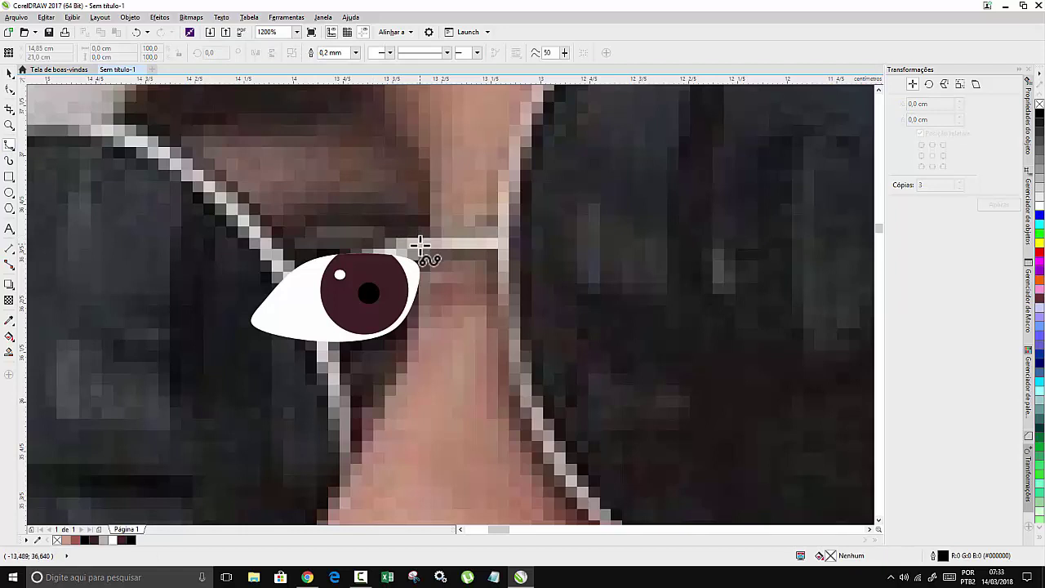
{"action": "left_click", "coordinate": [420, 247]}
{"action": "left_click", "coordinate": [381, 238]}
{"action": "left_click", "coordinate": [322, 237]}
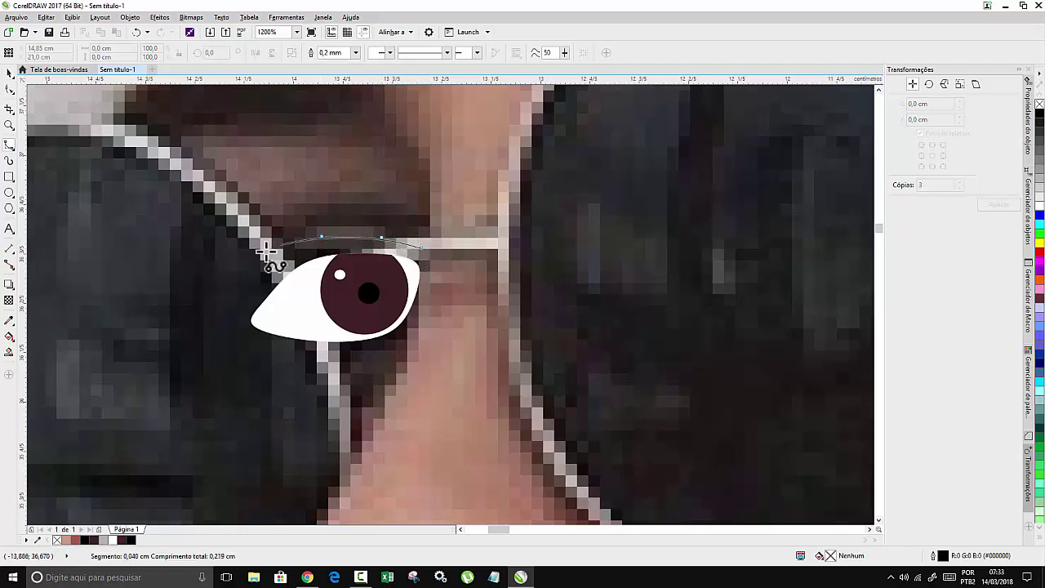
{"action": "left_click", "coordinate": [260, 275]}
{"action": "left_click", "coordinate": [270, 259]}
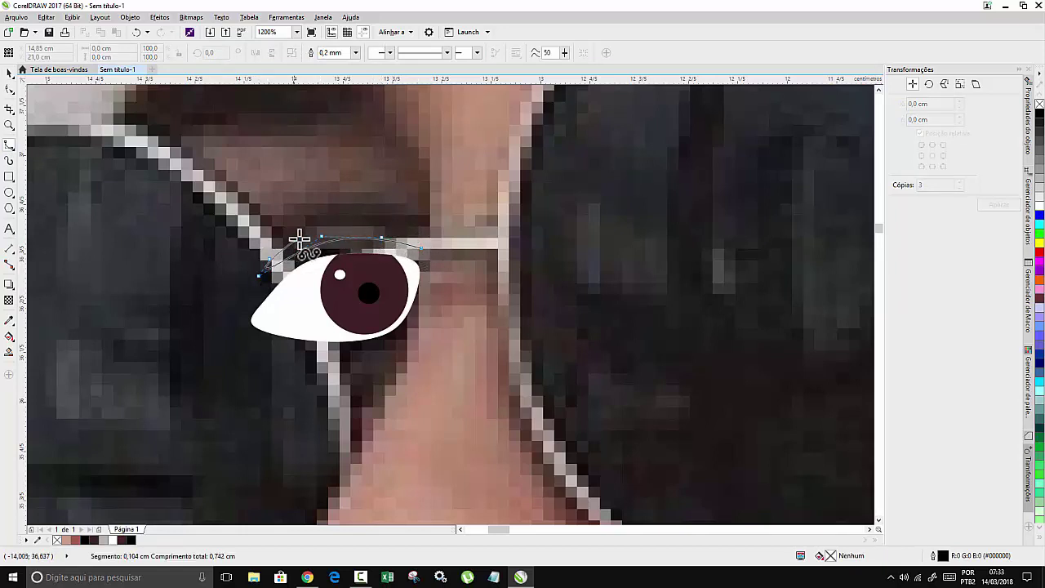
{"action": "left_click", "coordinate": [357, 225]}
{"action": "left_click", "coordinate": [403, 235]}
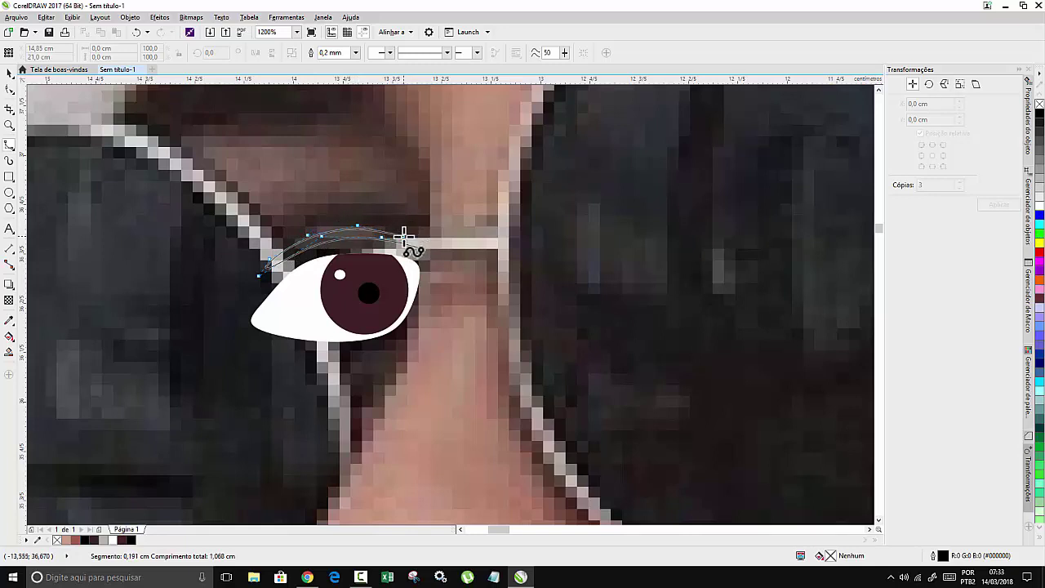
{"action": "double_click", "coordinate": [424, 249]}
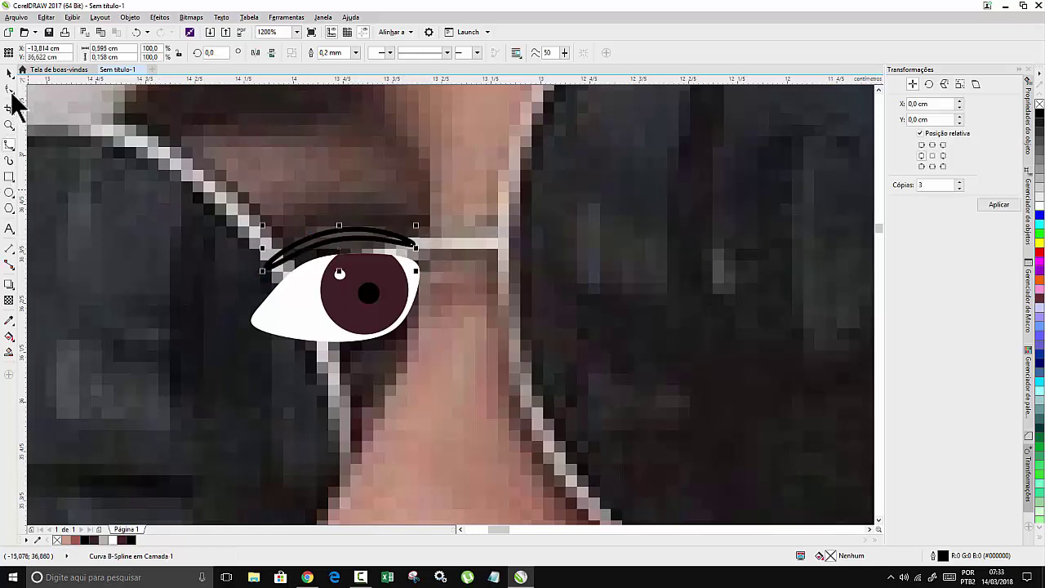
Adjust the control points of the eyelid crease curve to flatten its top edge and make the crescent thinner.
{"action": "left_click", "coordinate": [10, 90]}
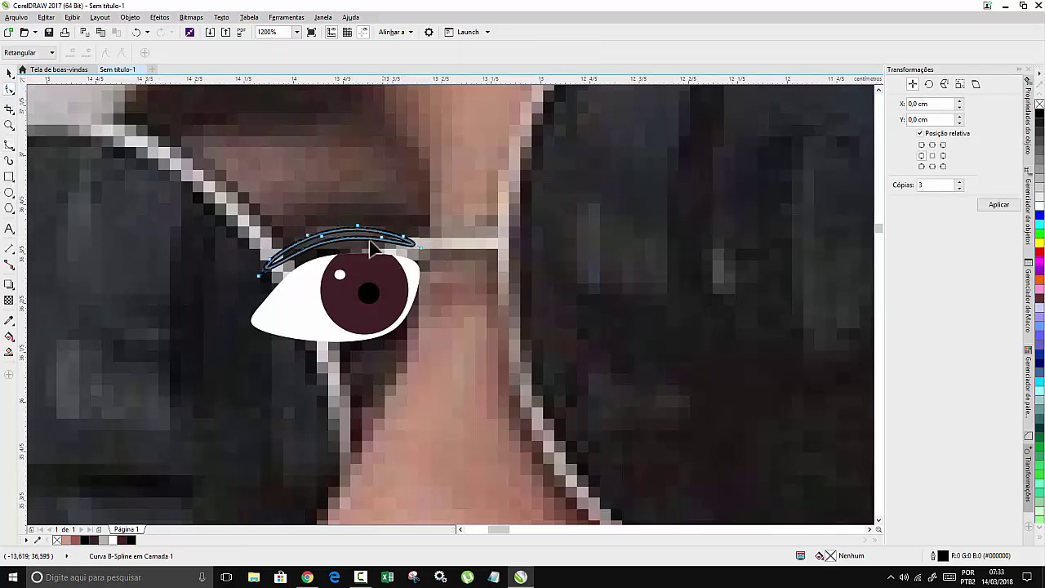
{"action": "scroll", "coordinate": [342, 232], "scroll_direction": "up", "scroll_amount": 3}
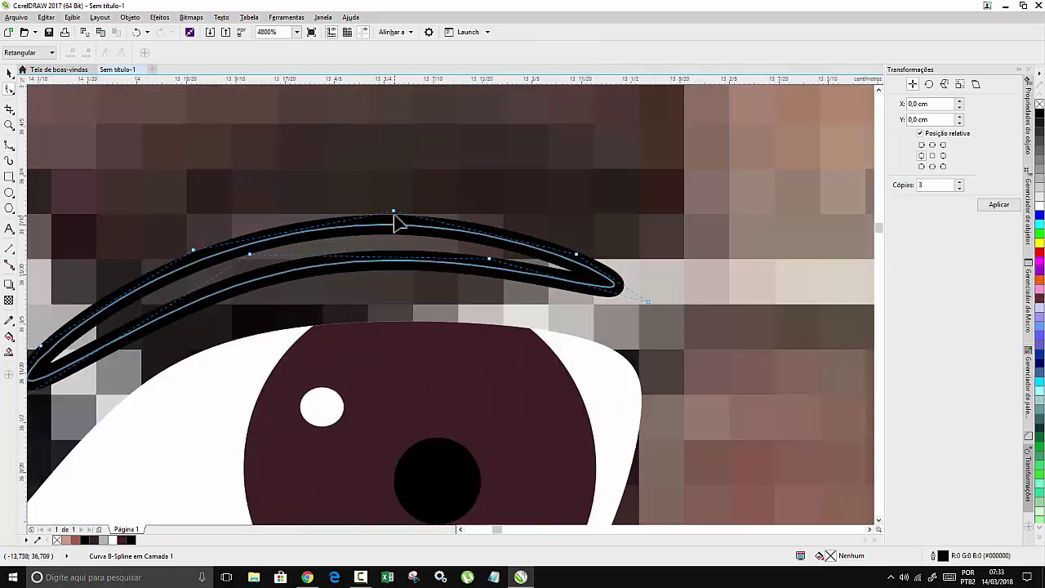
{"action": "left_click_drag", "start_coordinate": [393, 216], "coordinate": [400, 232]}
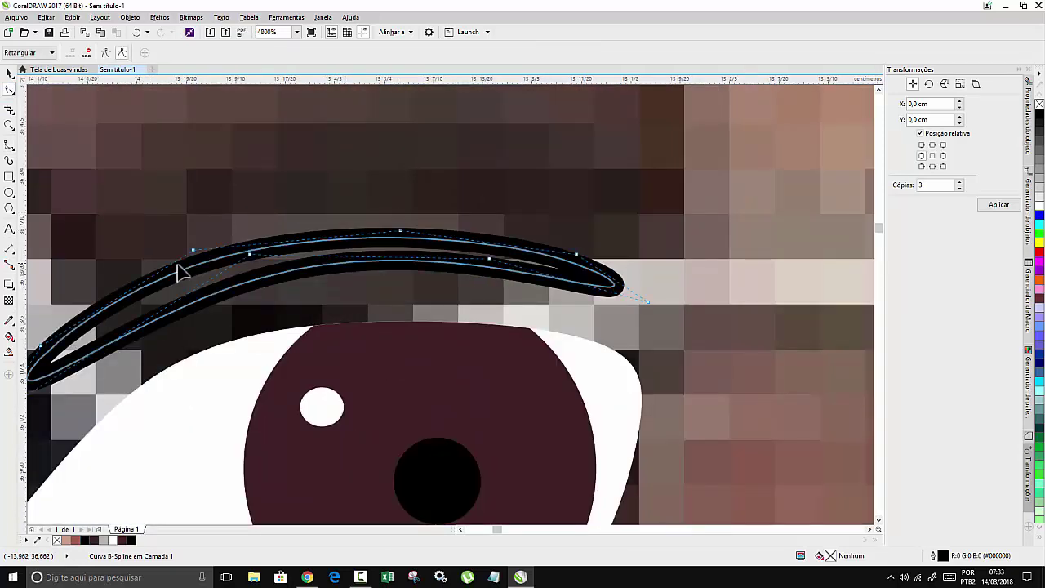
{"action": "left_click_drag", "start_coordinate": [195, 262], "coordinate": [196, 262]}
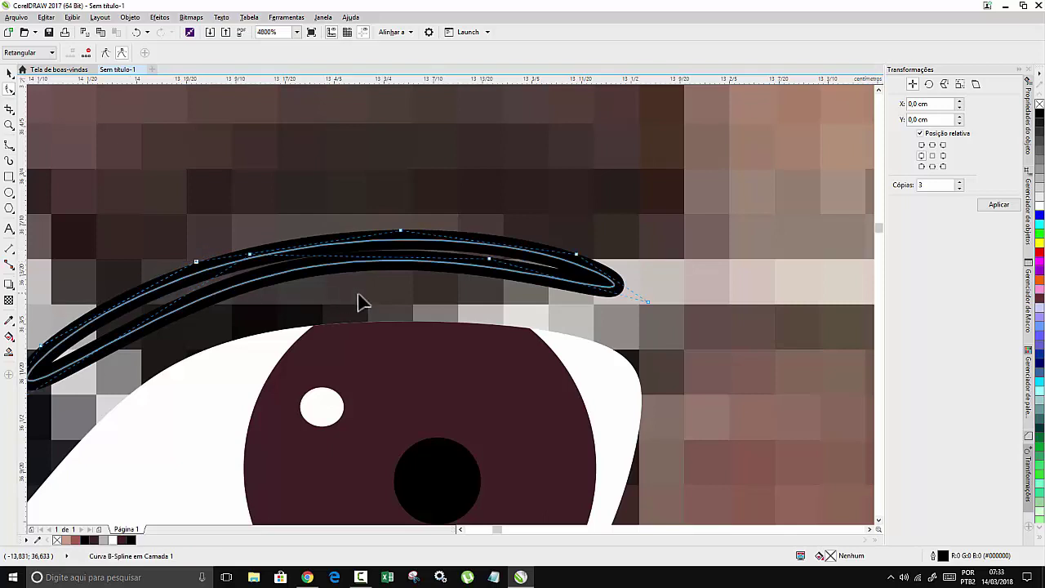
{"action": "left_click_drag", "start_coordinate": [485, 261], "coordinate": [482, 261]}
{"action": "scroll", "coordinate": [384, 235], "scroll_direction": "down", "scroll_amount": 4}
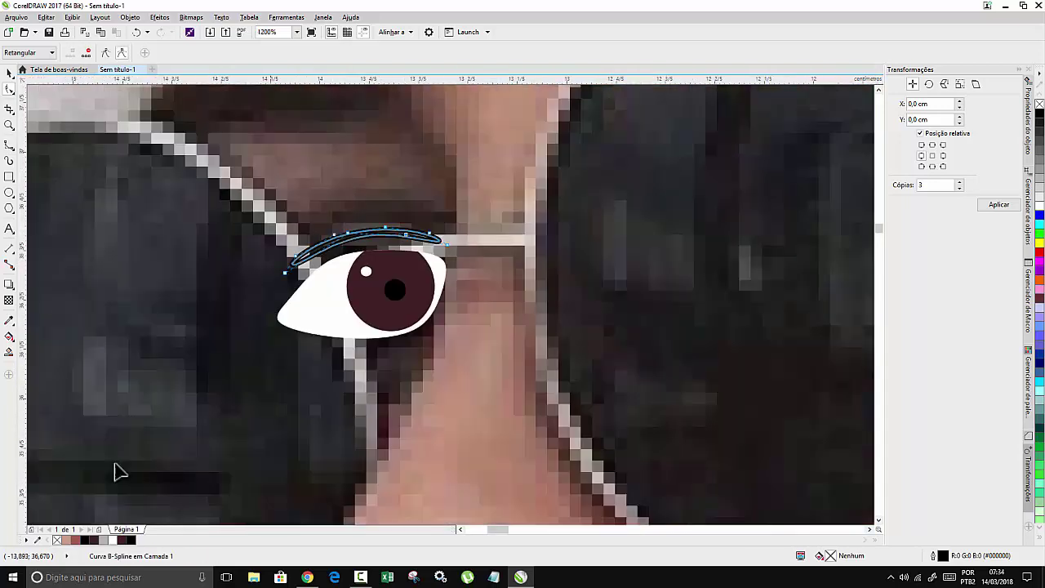
Fill the eyelid crease with the reddish brown #9F5B50 and remove its outline.
{"action": "left_click", "coordinate": [75, 540]}
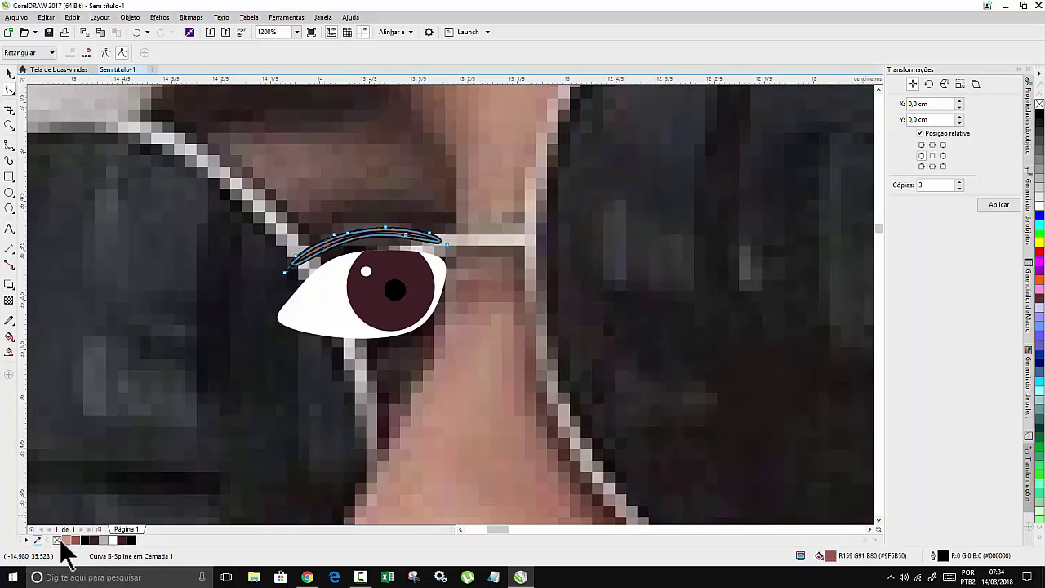
{"action": "right_click", "coordinate": [56, 540]}
{"action": "scroll", "coordinate": [226, 309], "scroll_direction": "down", "scroll_amount": 1}
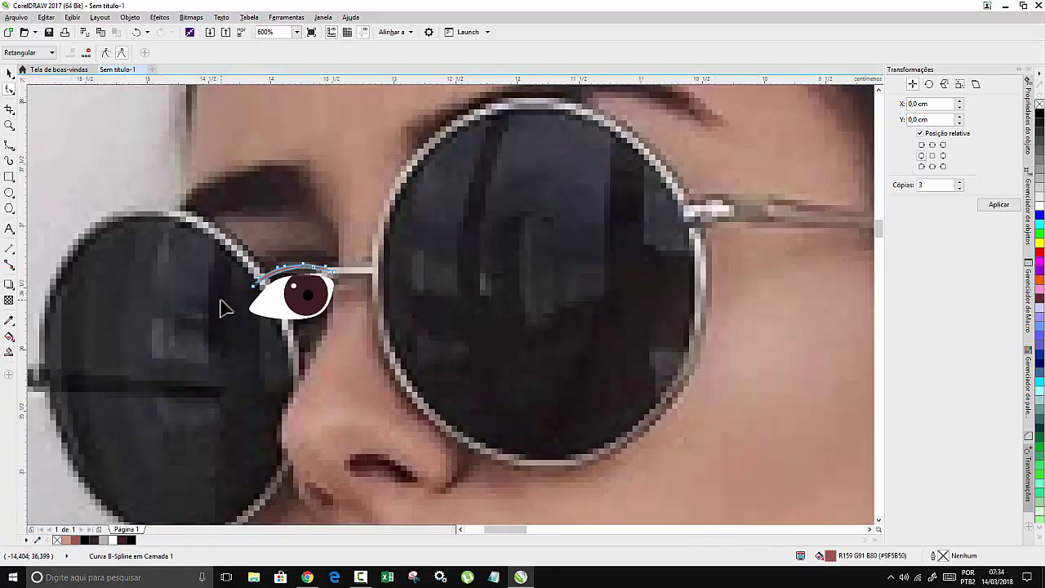
{"action": "left_click", "coordinate": [143, 180]}
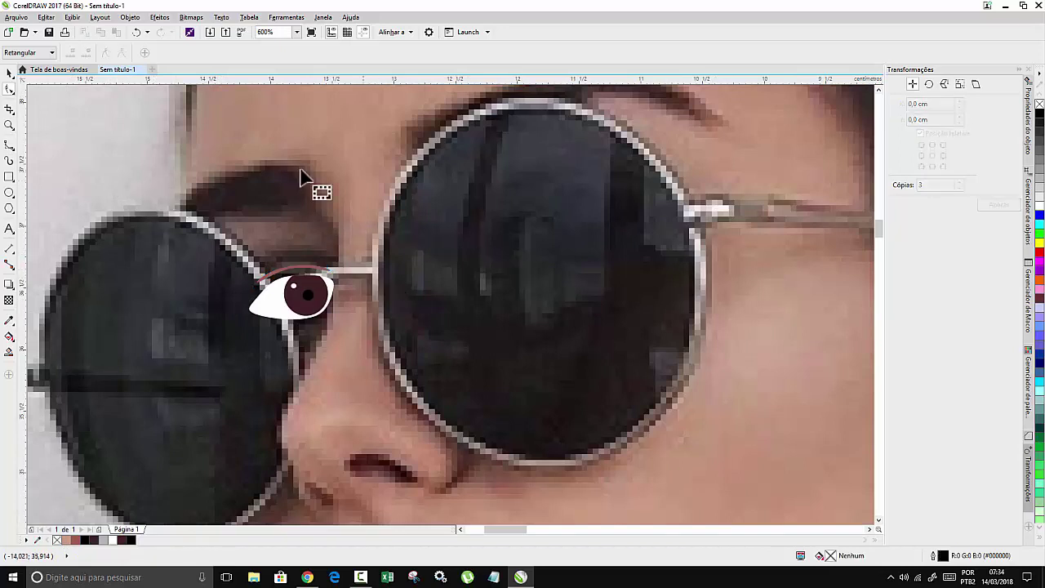
Select the five eye objects on the photo and group them.
{"action": "scroll", "coordinate": [301, 291], "scroll_direction": "down", "scroll_amount": 1}
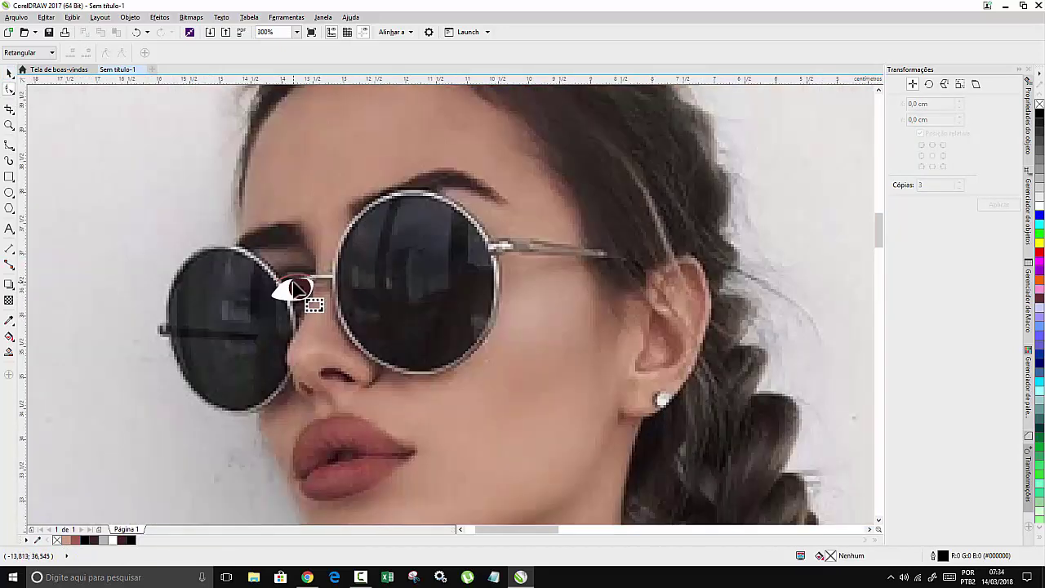
{"action": "left_click_drag", "start_coordinate": [212, 231], "coordinate": [299, 271]}
{"action": "scroll", "coordinate": [362, 296], "scroll_direction": "down", "scroll_amount": 1}
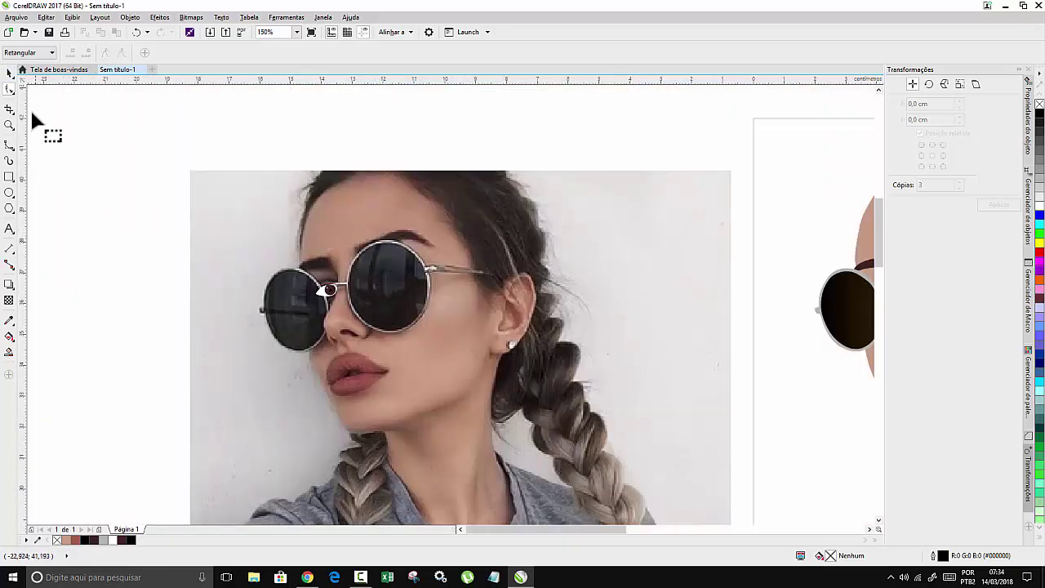
{"action": "left_click", "coordinate": [9, 74]}
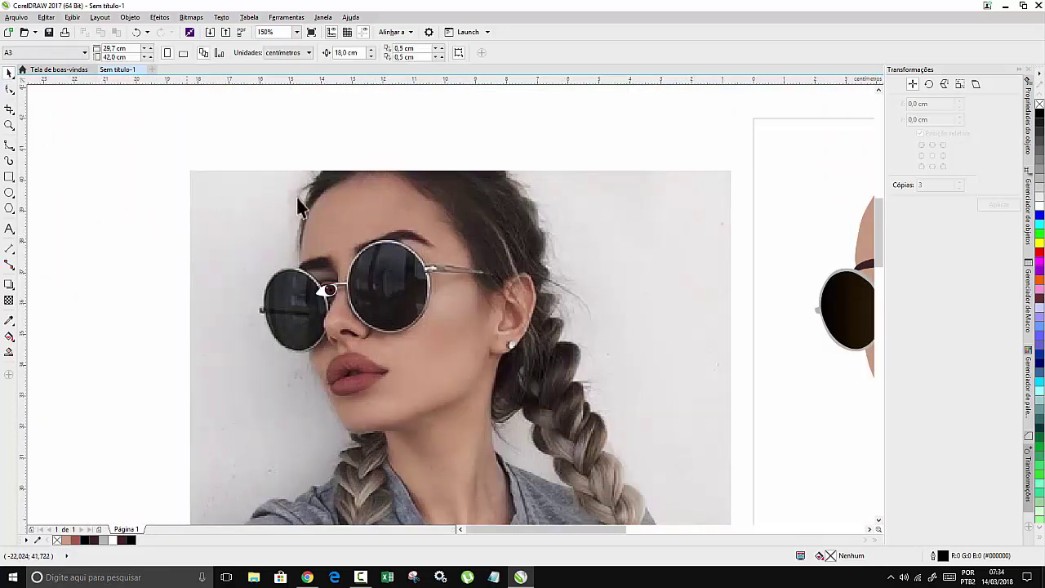
{"action": "left_click", "coordinate": [319, 286]}
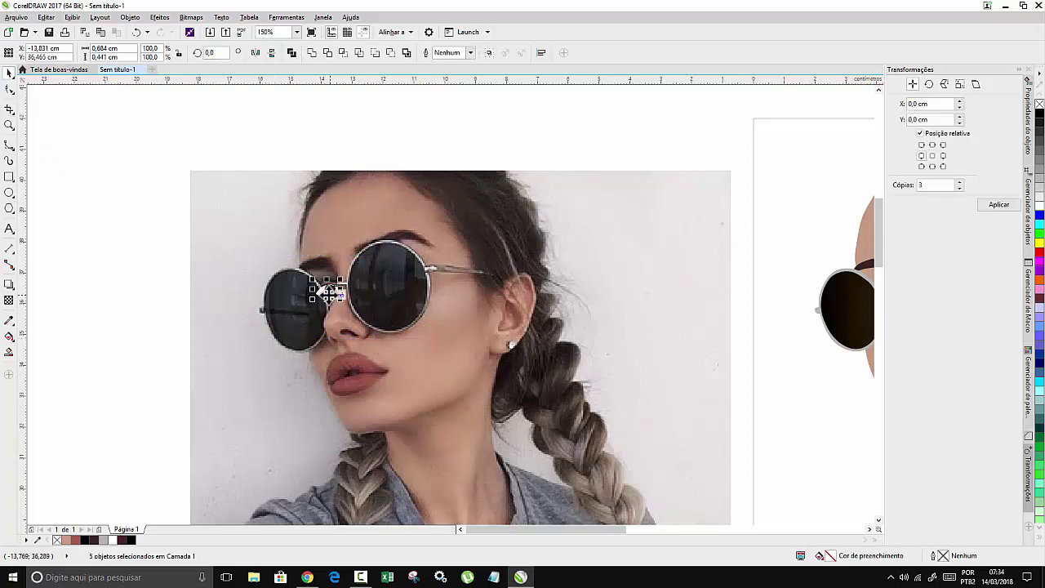
{"action": "scroll", "coordinate": [323, 288], "scroll_direction": "up", "scroll_amount": 1}
{"action": "right_click", "coordinate": [328, 286]}
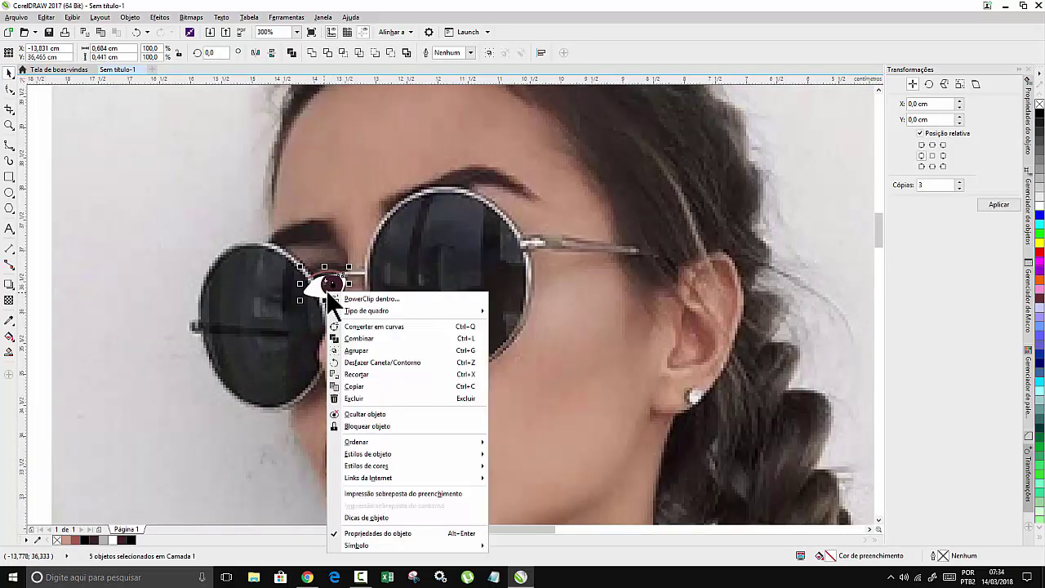
{"action": "left_click", "coordinate": [362, 349]}
Move the eye group 18 cm to the right, from the photo onto the vector face.
{"action": "scroll", "coordinate": [271, 315], "scroll_direction": "down", "scroll_amount": 1}
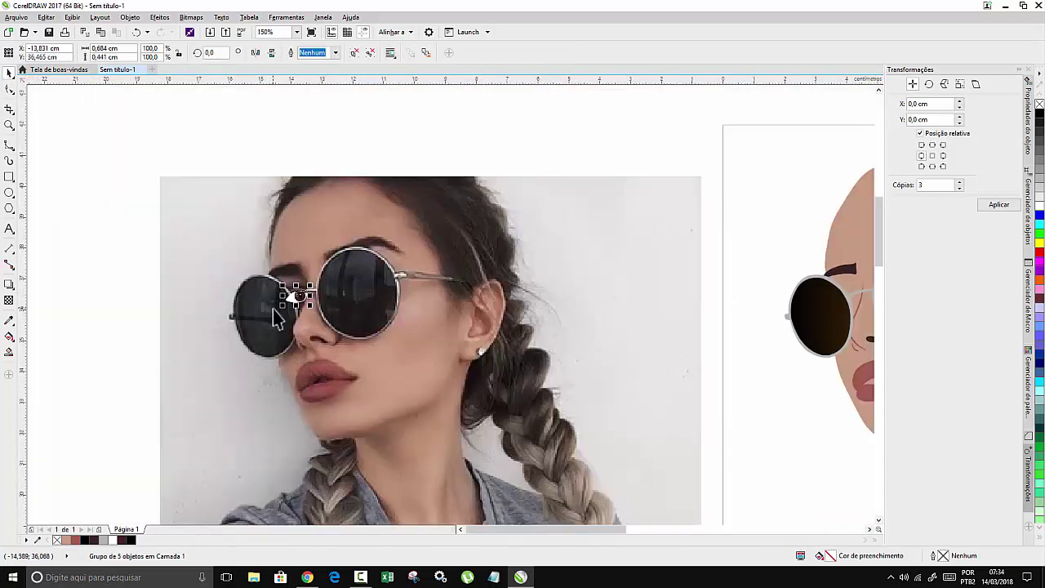
{"action": "key", "text": "ctrl+r"}
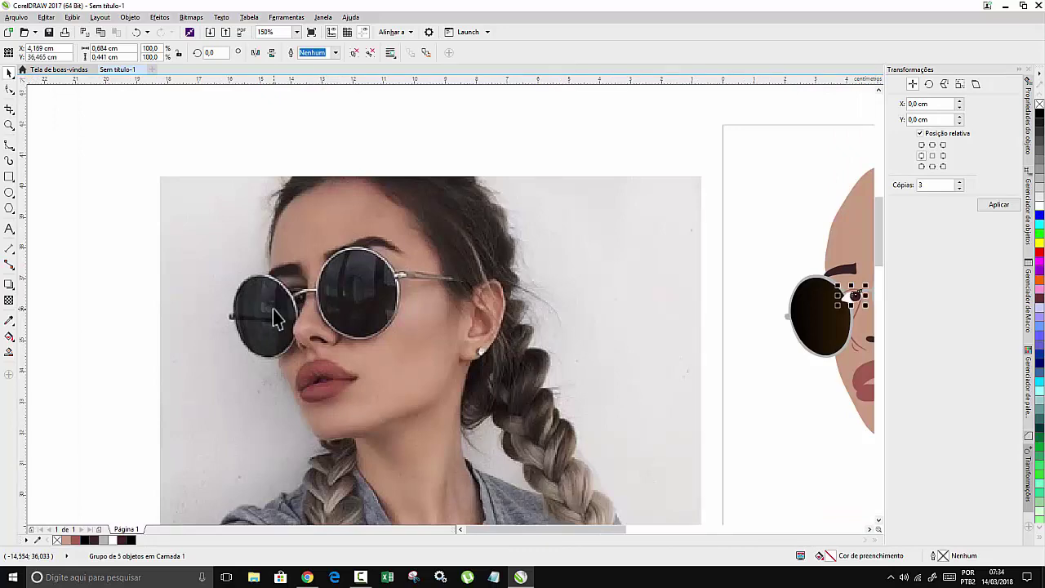
{"action": "left_click_drag", "start_coordinate": [605, 525], "coordinate": [667, 526]}
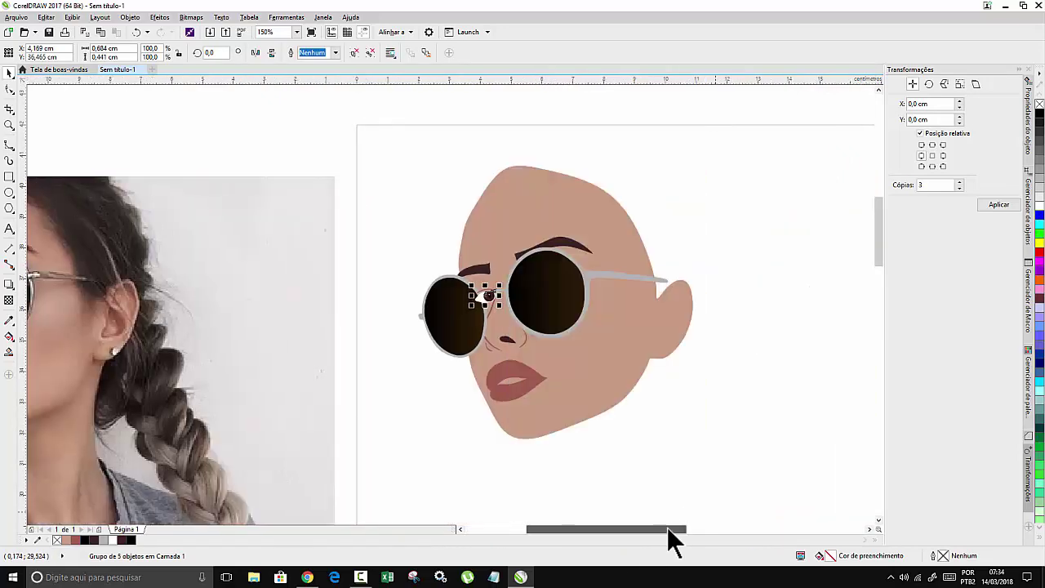
Order the eye group behind the grey glasses frame on the vector face.
{"action": "scroll", "coordinate": [495, 298], "scroll_direction": "up", "scroll_amount": 2}
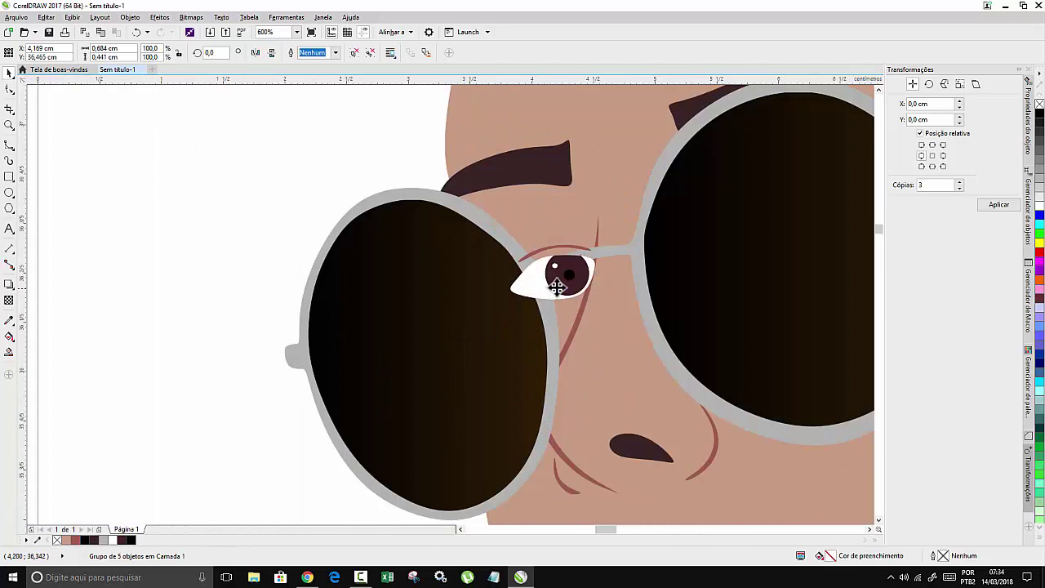
{"action": "scroll", "coordinate": [556, 287], "scroll_direction": "up", "scroll_amount": 1}
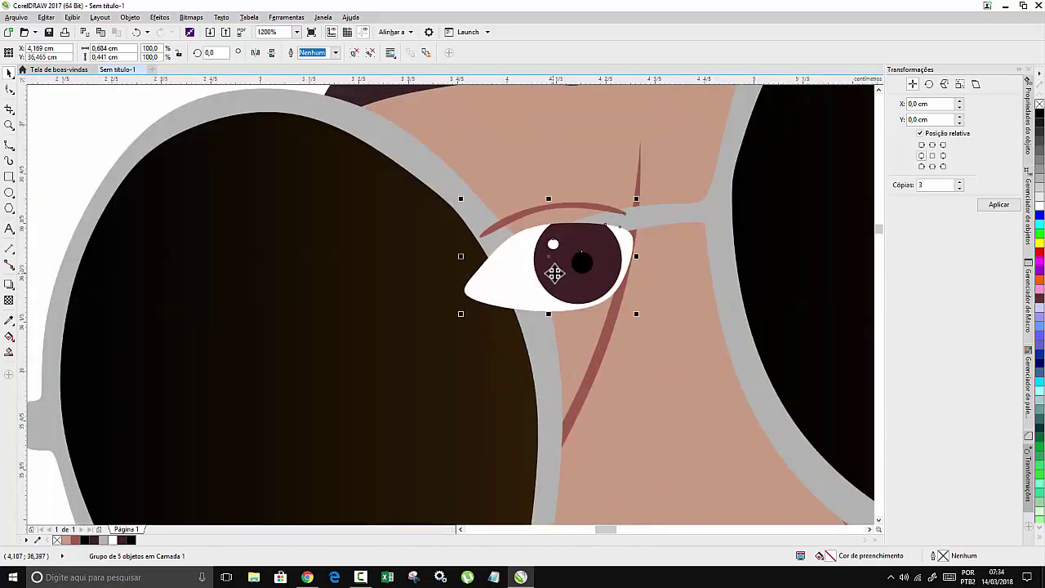
{"action": "right_click", "coordinate": [553, 272]}
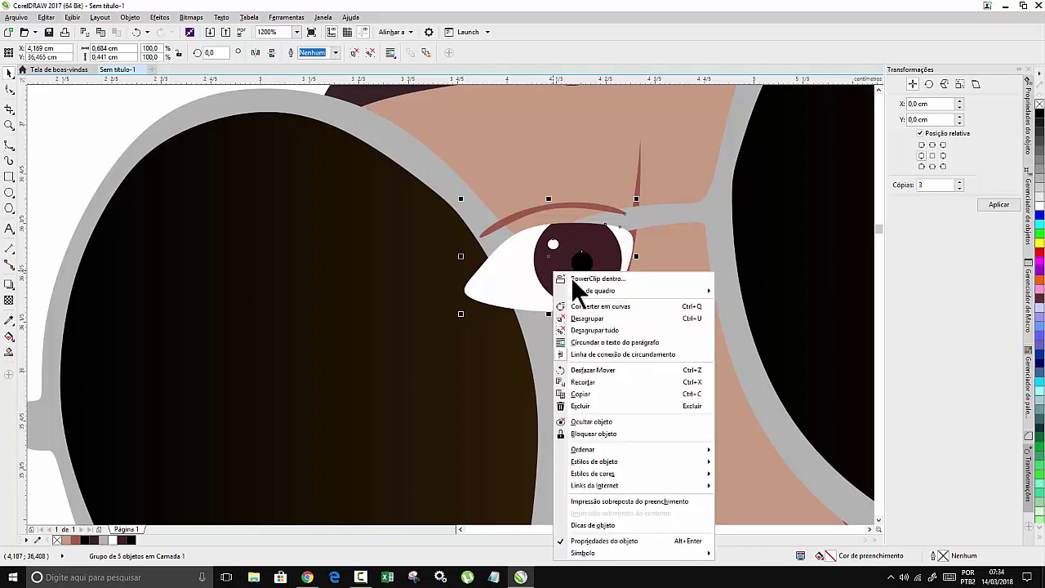
{"action": "mouse_move", "coordinate": [578, 450]}
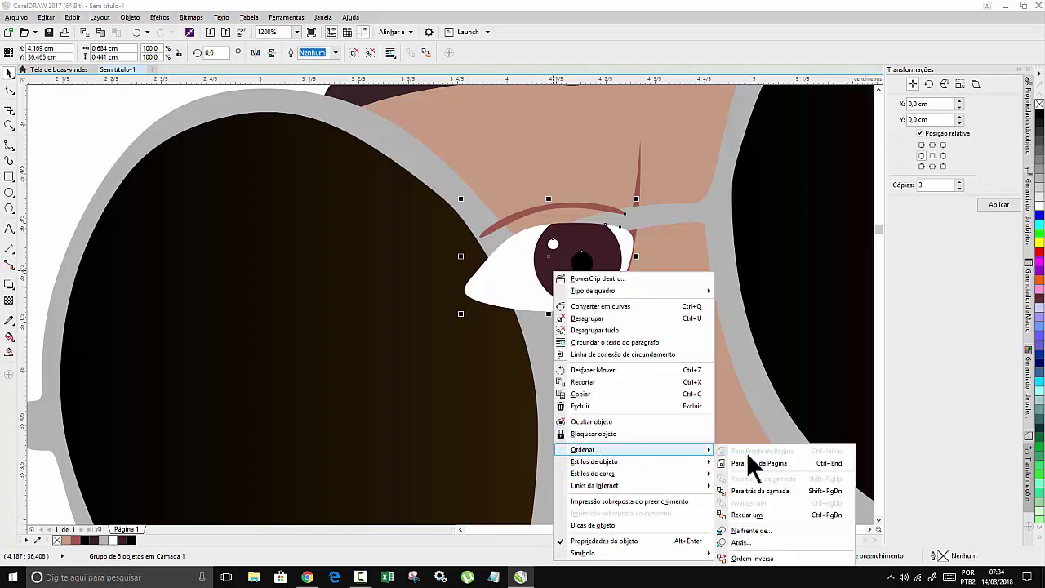
{"action": "left_click", "coordinate": [753, 542]}
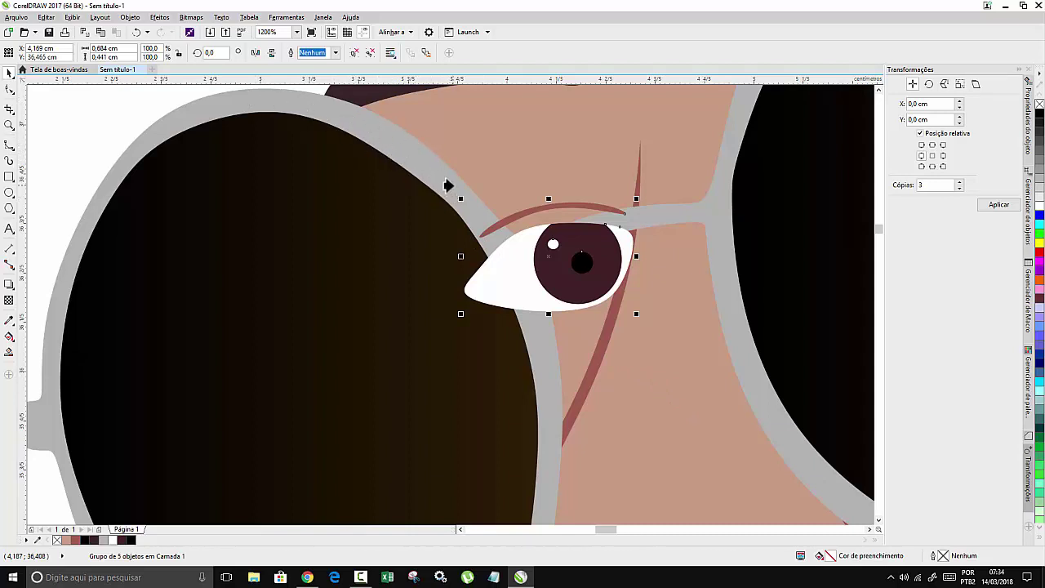
{"action": "key", "text": "ctrl+Page_Down"}
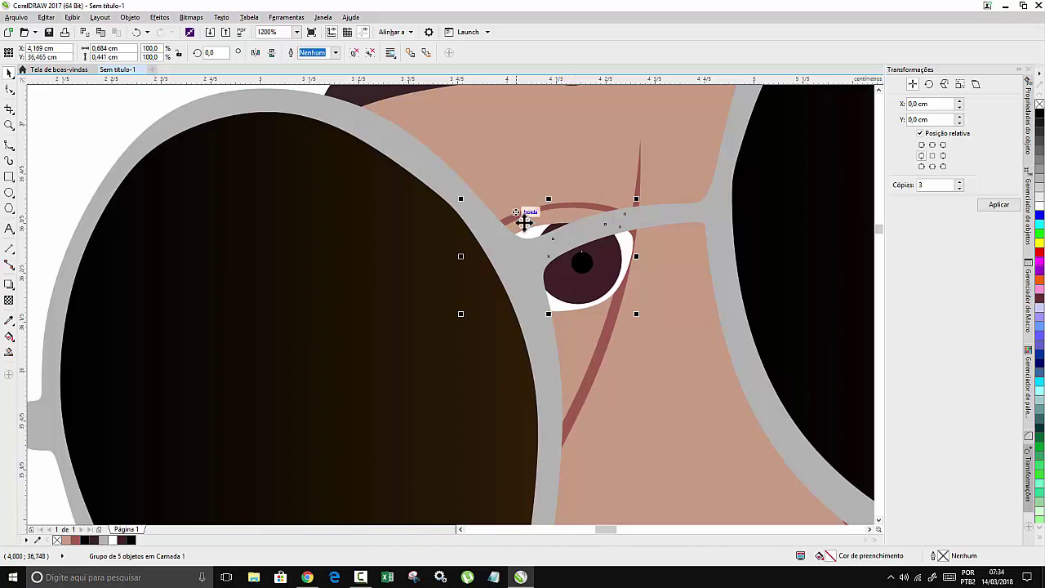
Order the eye group behind the reddish contour line beside the nose.
{"action": "scroll", "coordinate": [523, 221], "scroll_direction": "down", "scroll_amount": 3}
{"action": "scroll", "coordinate": [553, 206], "scroll_direction": "up", "scroll_amount": 3}
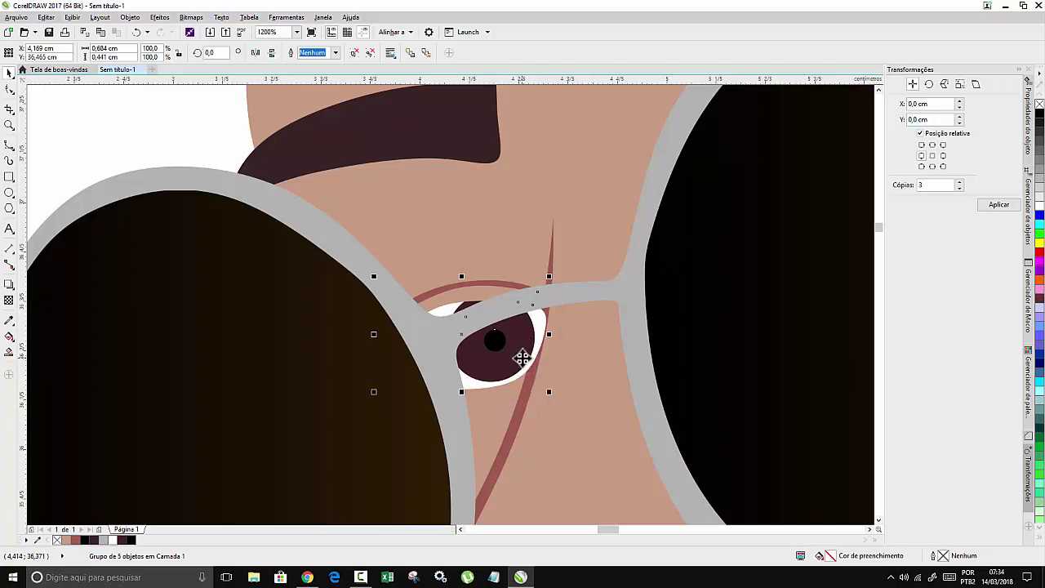
{"action": "right_click", "coordinate": [522, 357]}
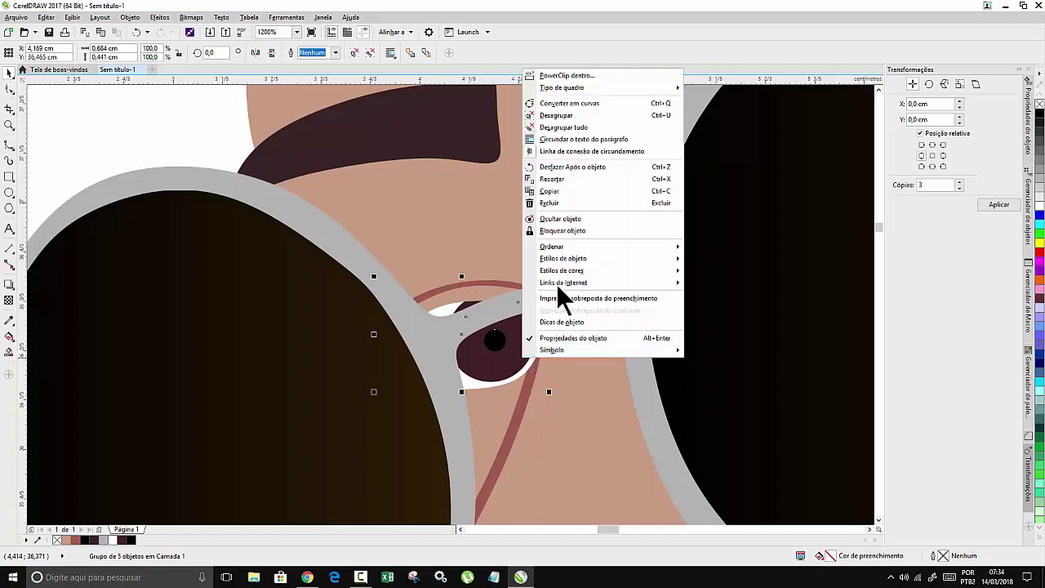
{"action": "mouse_move", "coordinate": [676, 248]}
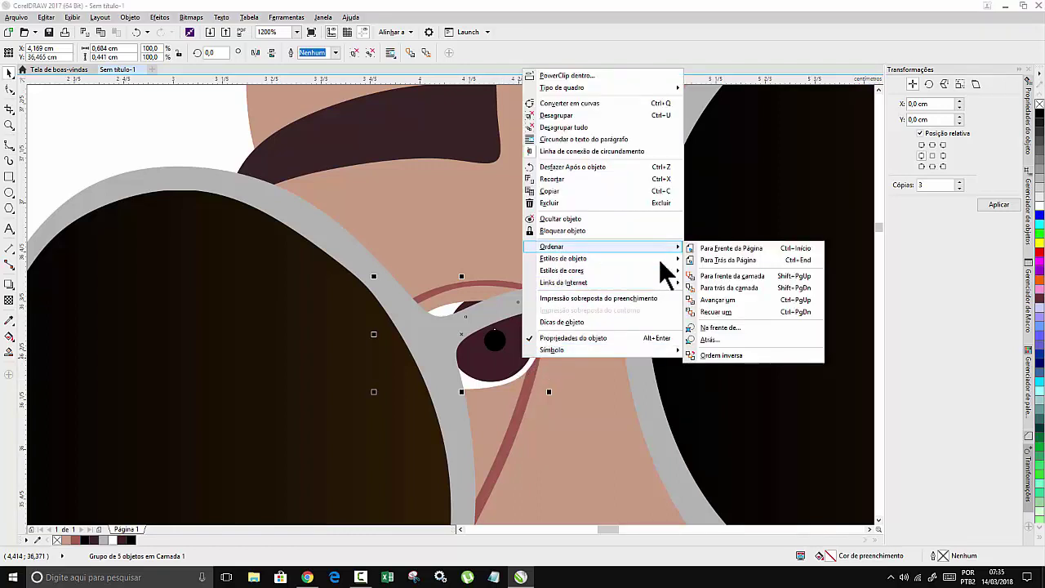
{"action": "left_click", "coordinate": [714, 339]}
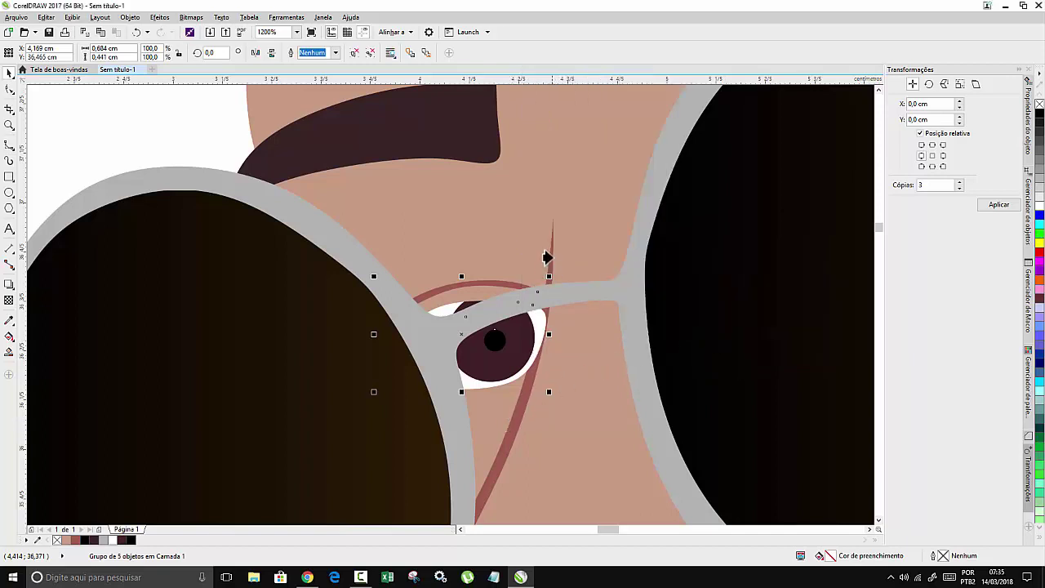
{"action": "left_click", "coordinate": [535, 296]}
{"action": "scroll", "coordinate": [539, 285], "scroll_direction": "down", "scroll_amount": 2}
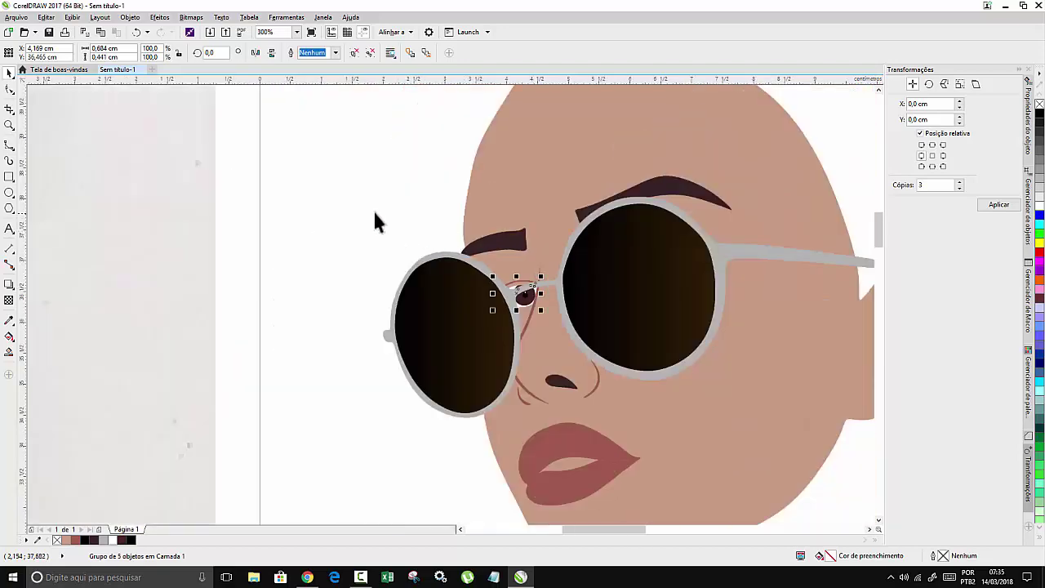
Trace the eyelid shadow between the smaller lens and its eyebrow on the photo as a closed B-Spline, about 0.92 × 0.40 cm.
{"action": "left_click", "coordinate": [376, 220]}
{"action": "scroll", "coordinate": [526, 302], "scroll_direction": "down", "scroll_amount": 3}
{"action": "scroll", "coordinate": [539, 310], "scroll_direction": "up", "scroll_amount": 1}
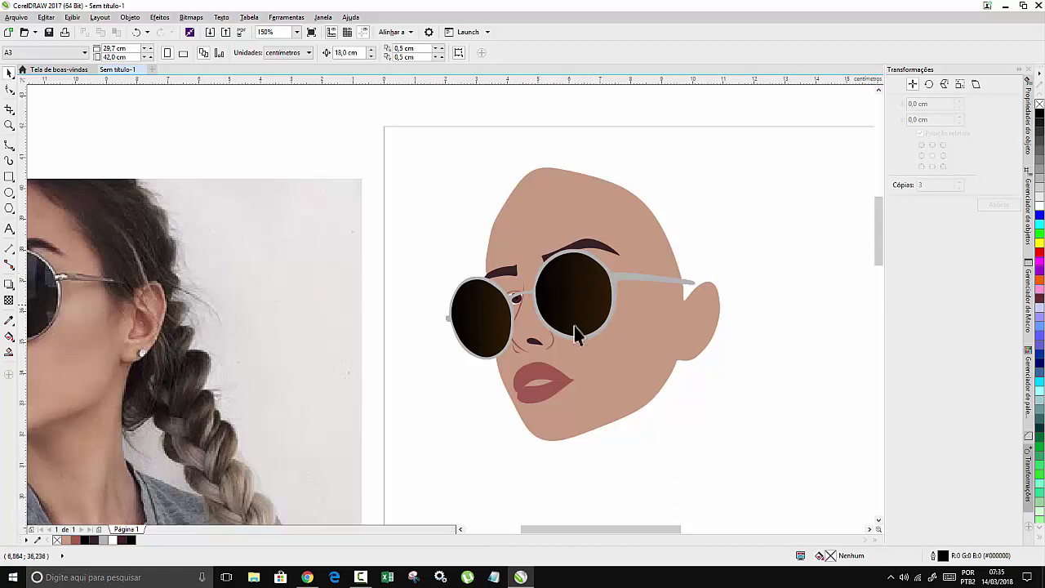
{"action": "scroll", "coordinate": [617, 322], "scroll_direction": "down", "scroll_amount": 1}
{"action": "scroll", "coordinate": [319, 303], "scroll_direction": "up", "scroll_amount": 1}
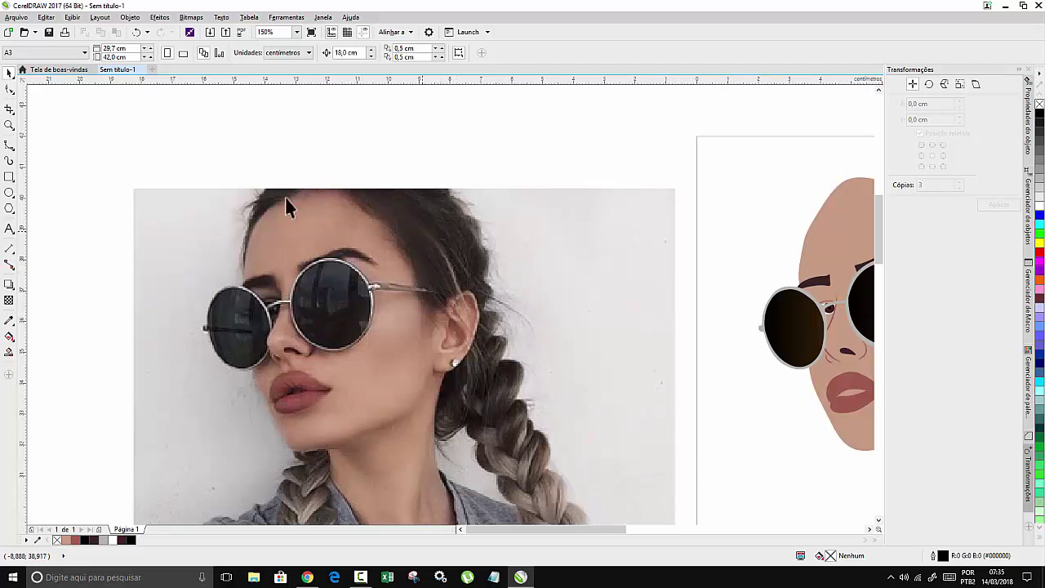
{"action": "left_click", "coordinate": [10, 145]}
{"action": "scroll", "coordinate": [219, 285], "scroll_direction": "up", "scroll_amount": 2}
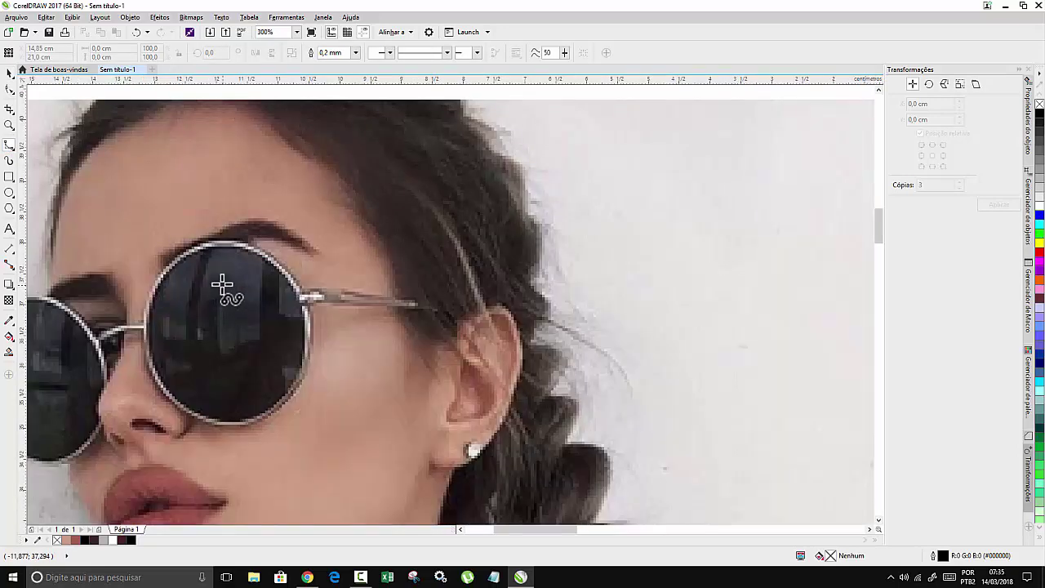
{"action": "scroll", "coordinate": [214, 286], "scroll_direction": "down", "scroll_amount": 2}
{"action": "scroll", "coordinate": [211, 284], "scroll_direction": "up", "scroll_amount": 2}
{"action": "scroll", "coordinate": [212, 284], "scroll_direction": "up", "scroll_amount": 2}
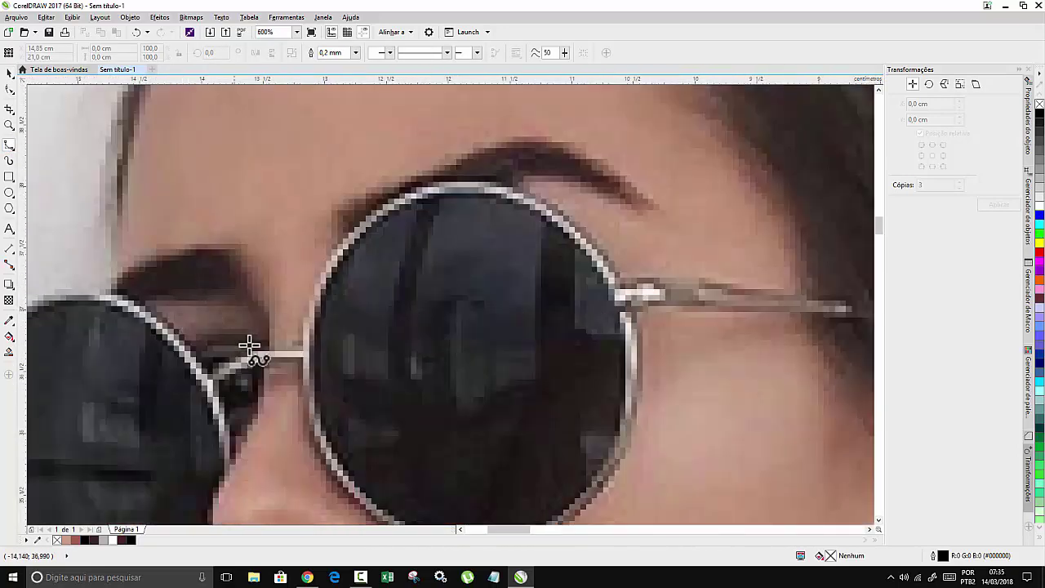
{"action": "left_click", "coordinate": [150, 303]}
{"action": "left_click", "coordinate": [213, 292]}
{"action": "left_click", "coordinate": [245, 295]}
{"action": "left_click", "coordinate": [264, 315]}
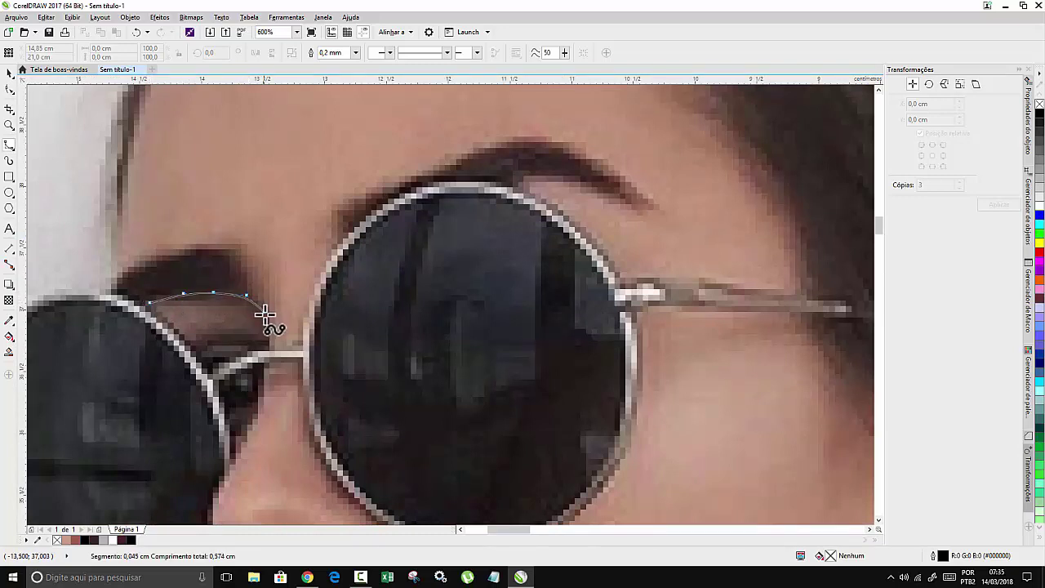
{"action": "left_click", "coordinate": [268, 344]}
{"action": "left_click", "coordinate": [247, 336]}
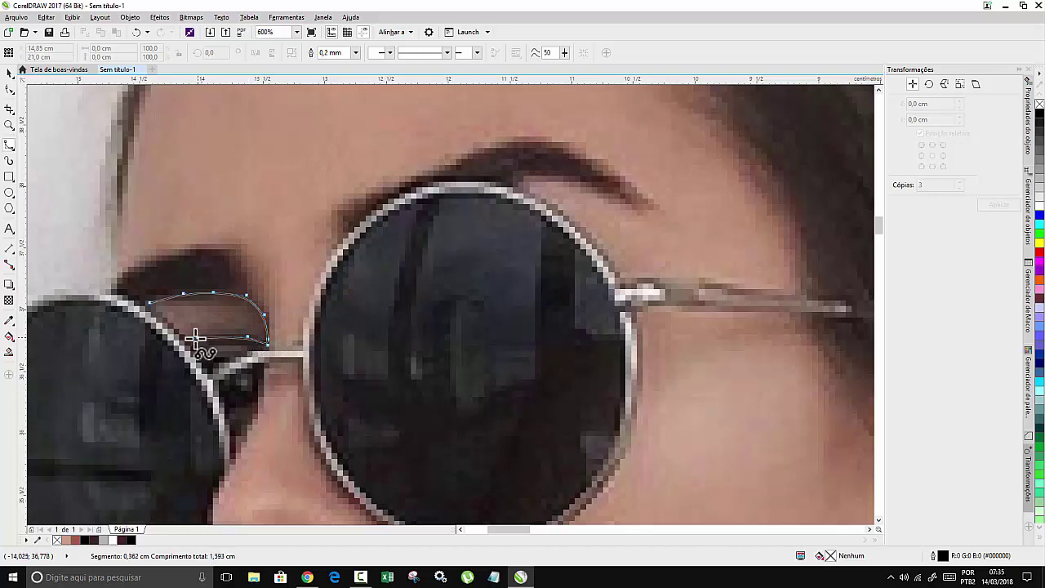
{"action": "left_click", "coordinate": [193, 337]}
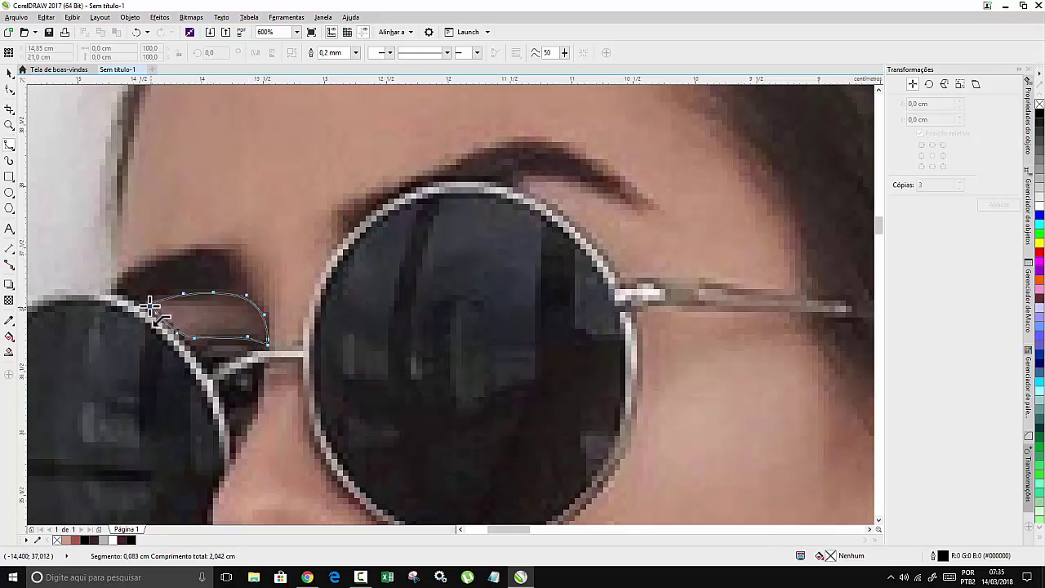
{"action": "left_click", "coordinate": [149, 302]}
Trace the cheek shadow between the smaller lens, nose and lips as a closed B-Spline, about 0.86 × 1.06 cm.
{"action": "scroll", "coordinate": [186, 230], "scroll_direction": "down", "scroll_amount": 5}
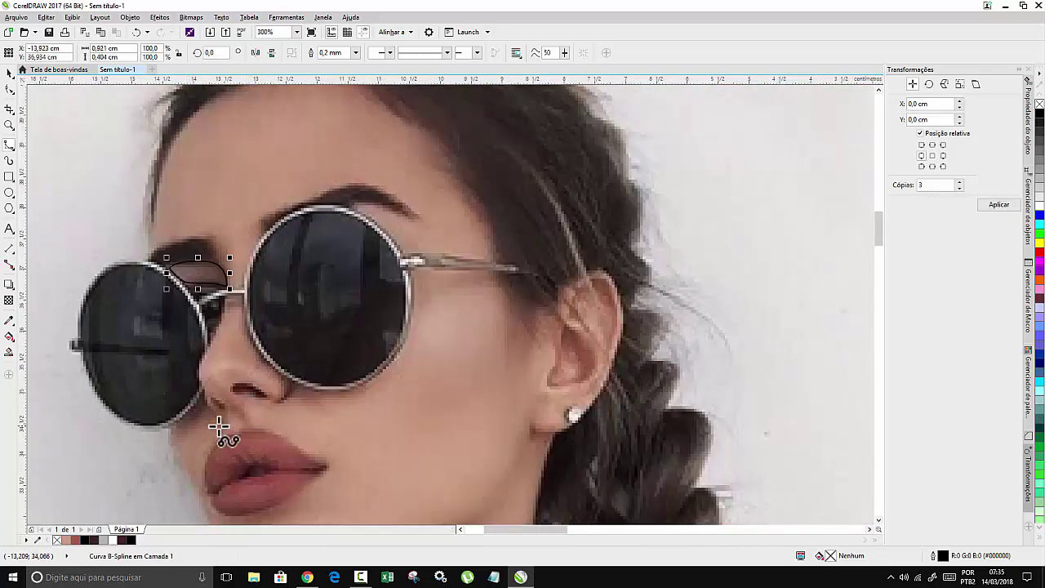
{"action": "scroll", "coordinate": [286, 384], "scroll_direction": "down", "scroll_amount": 2}
{"action": "scroll", "coordinate": [280, 394], "scroll_direction": "up", "scroll_amount": 4}
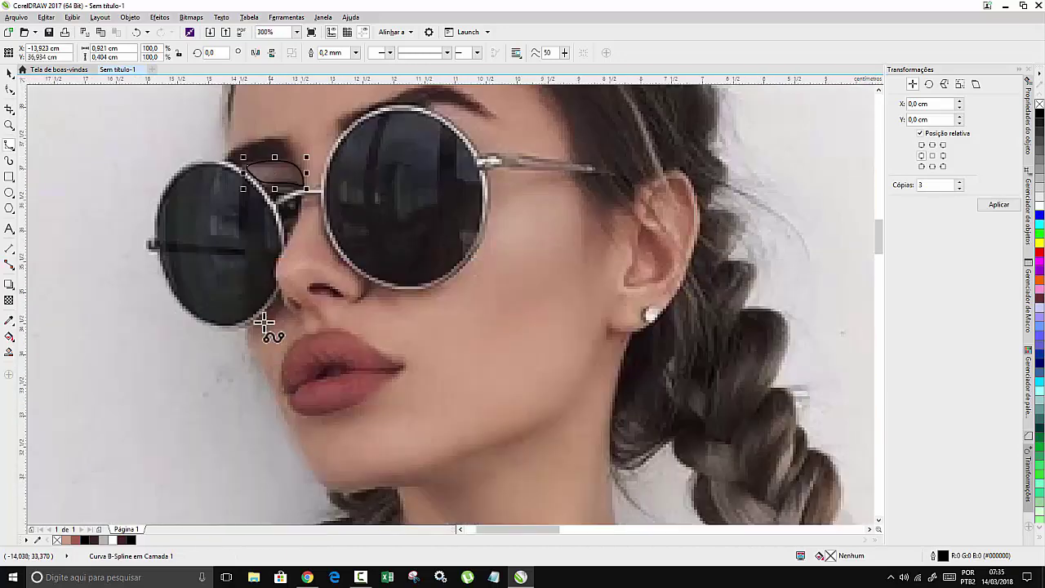
{"action": "scroll", "coordinate": [269, 313], "scroll_direction": "up", "scroll_amount": 2}
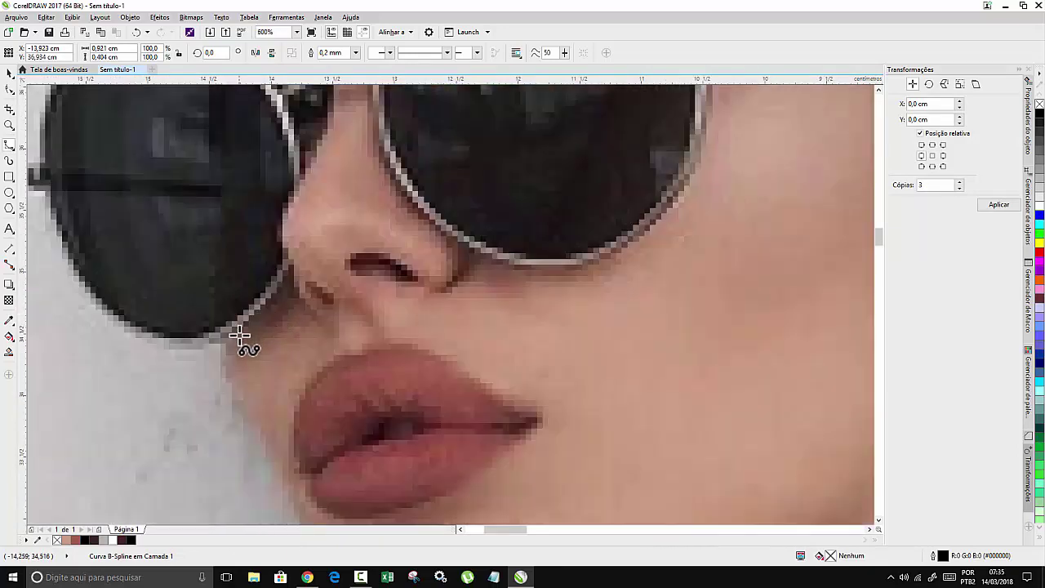
{"action": "left_click", "coordinate": [236, 335]}
{"action": "left_click", "coordinate": [254, 319]}
{"action": "left_click", "coordinate": [265, 312]}
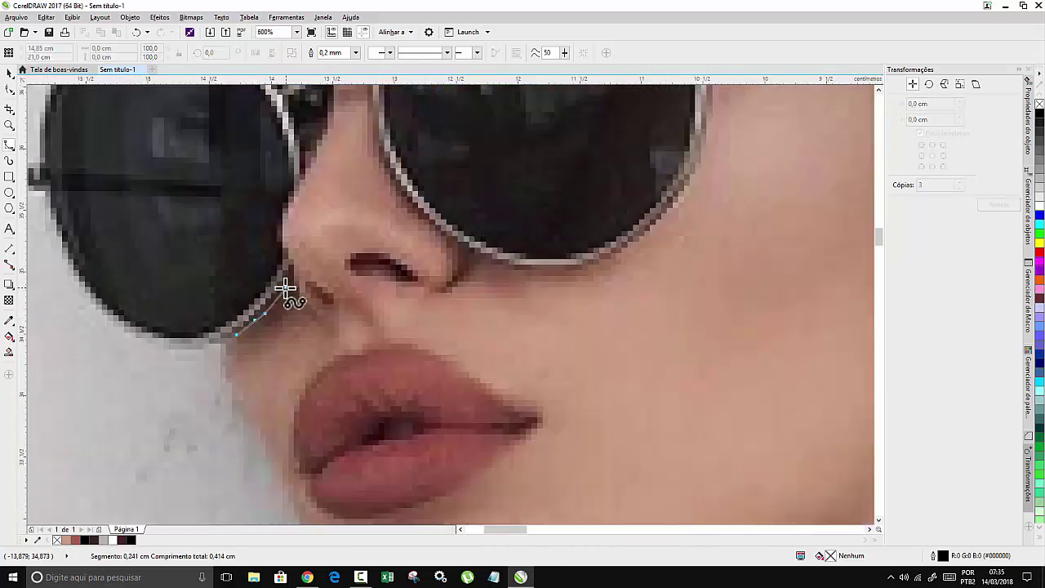
{"action": "left_click", "coordinate": [285, 287]}
{"action": "left_click", "coordinate": [292, 269]}
{"action": "left_click", "coordinate": [300, 298]}
{"action": "left_click", "coordinate": [327, 320]}
{"action": "left_click", "coordinate": [342, 330]}
{"action": "left_click", "coordinate": [310, 332]}
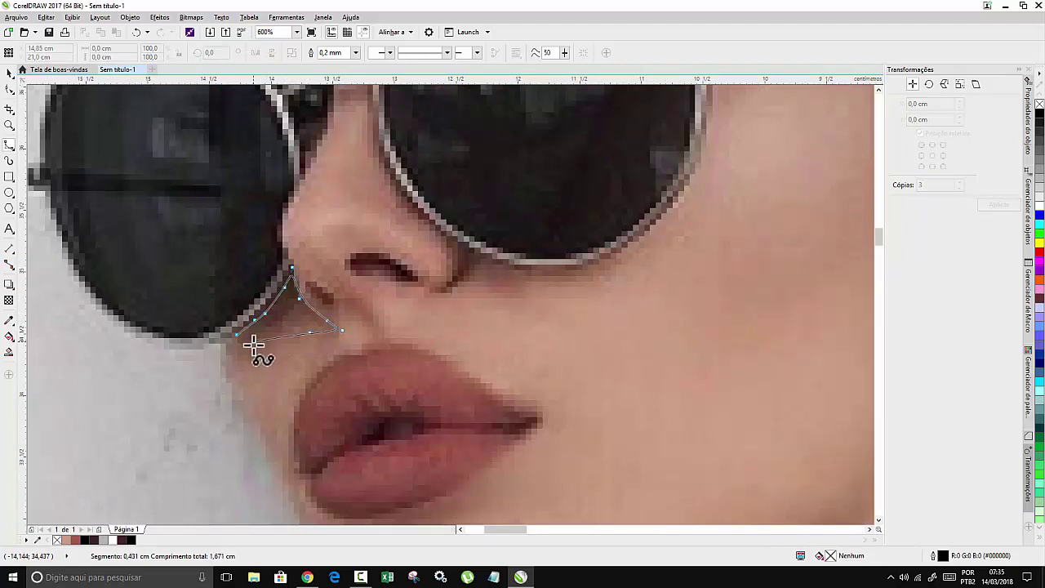
{"action": "left_click", "coordinate": [256, 355]}
{"action": "left_click", "coordinate": [253, 400]}
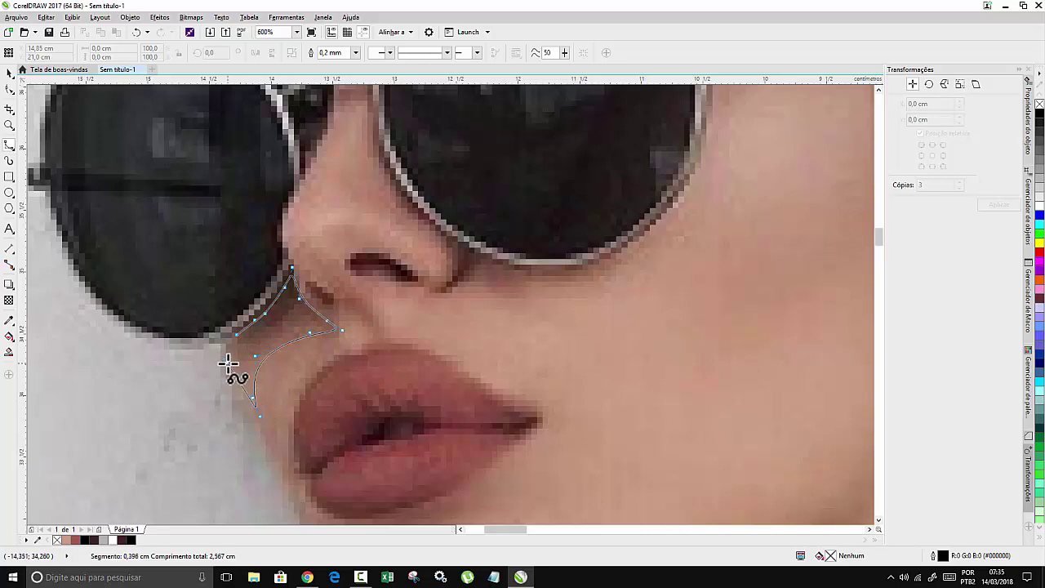
{"action": "left_click", "coordinate": [236, 331]}
Trace the shadow just under the larger lens, beside the nostril, as a closed B-Spline, about 1.30 × 0.41 cm.
{"action": "scroll", "coordinate": [236, 331], "scroll_direction": "down", "scroll_amount": 5}
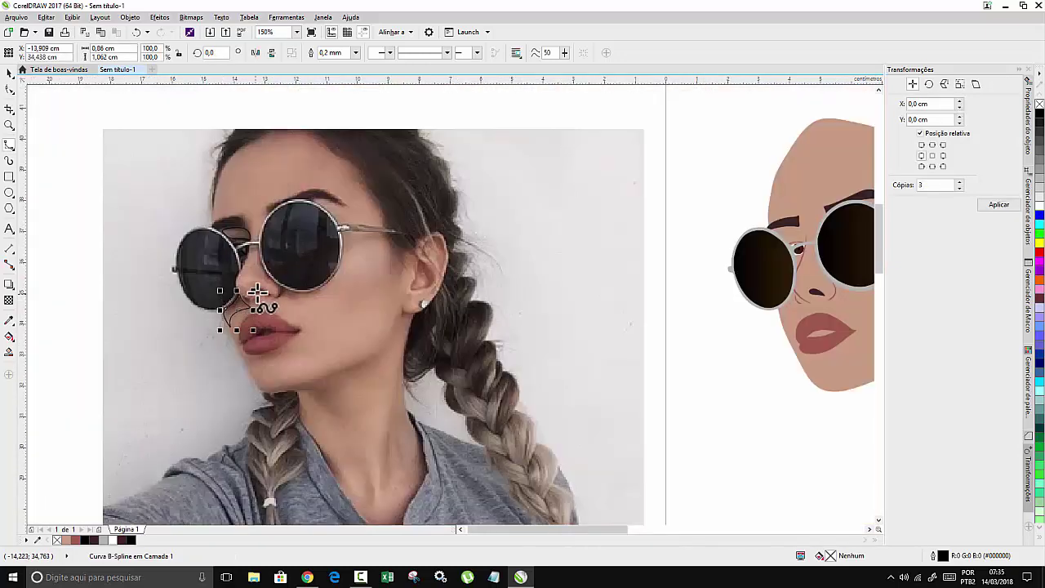
{"action": "scroll", "coordinate": [245, 291], "scroll_direction": "up", "scroll_amount": 5}
{"action": "left_click", "coordinate": [339, 281]}
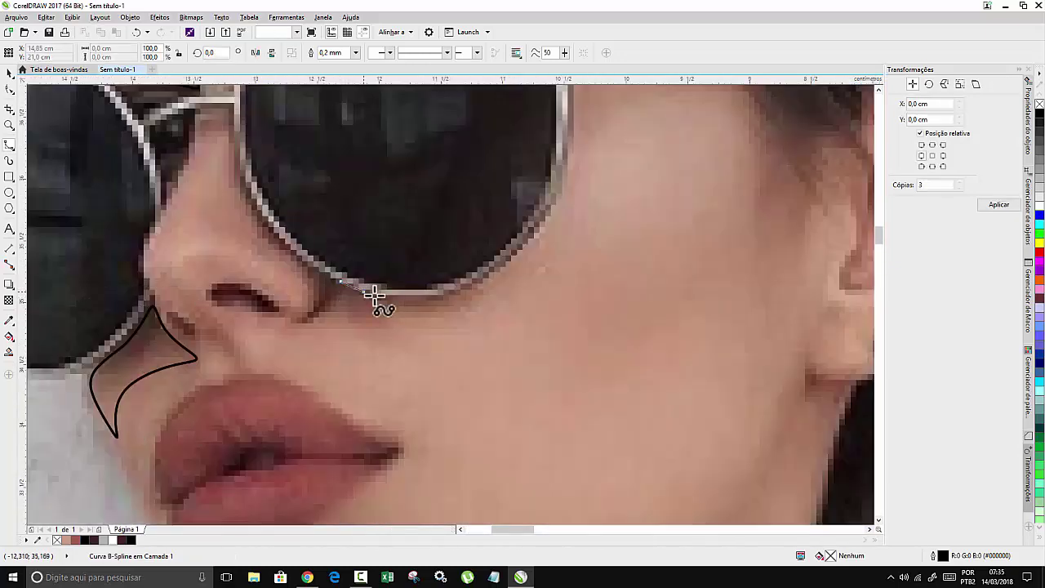
{"action": "left_click", "coordinate": [378, 297]}
{"action": "left_click", "coordinate": [406, 300]}
{"action": "left_click", "coordinate": [456, 297]}
{"action": "left_click", "coordinate": [494, 278]}
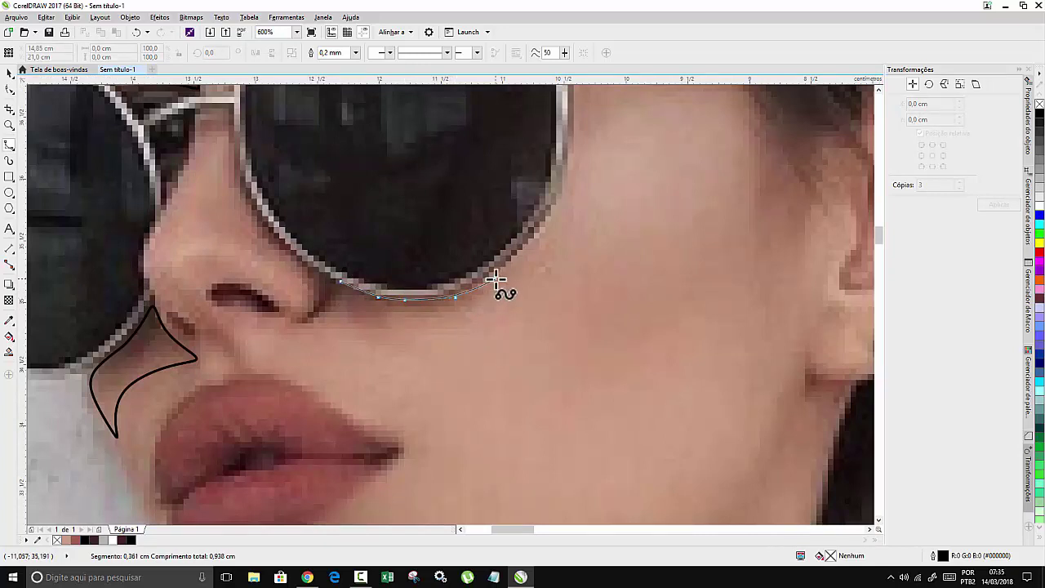
{"action": "left_click", "coordinate": [482, 300]}
{"action": "left_click", "coordinate": [446, 317]}
{"action": "left_click", "coordinate": [402, 321]}
{"action": "left_click", "coordinate": [374, 340]}
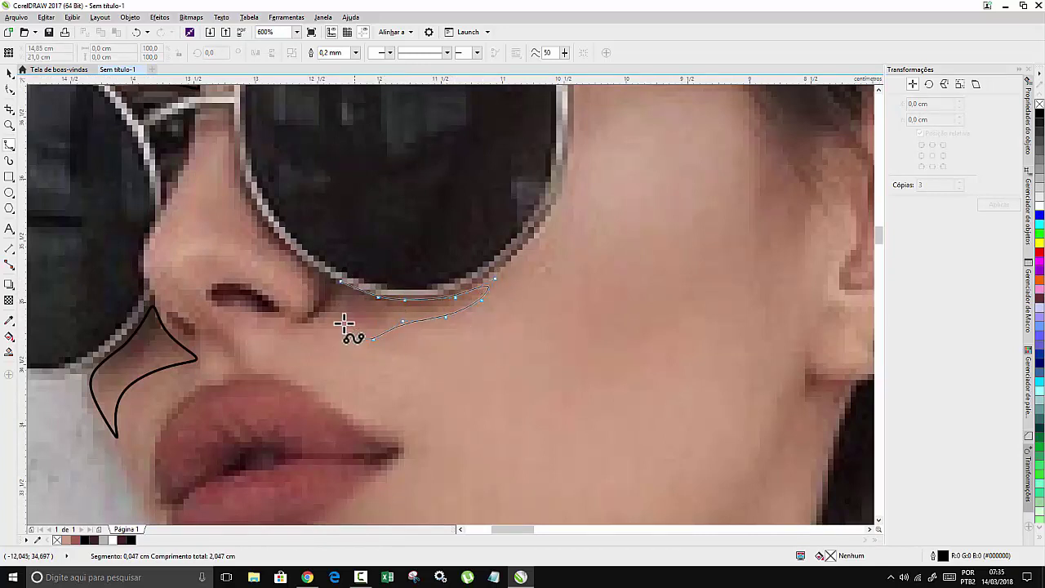
{"action": "left_click", "coordinate": [343, 320]}
{"action": "left_click", "coordinate": [340, 281]}
Trace the forehead's outer edge from the hairline down to the smaller eyebrow as a closed B-Spline, about 0.90 × 2.26 cm.
{"action": "scroll", "coordinate": [331, 282], "scroll_direction": "down", "scroll_amount": 3}
{"action": "scroll", "coordinate": [276, 129], "scroll_direction": "up", "scroll_amount": 2}
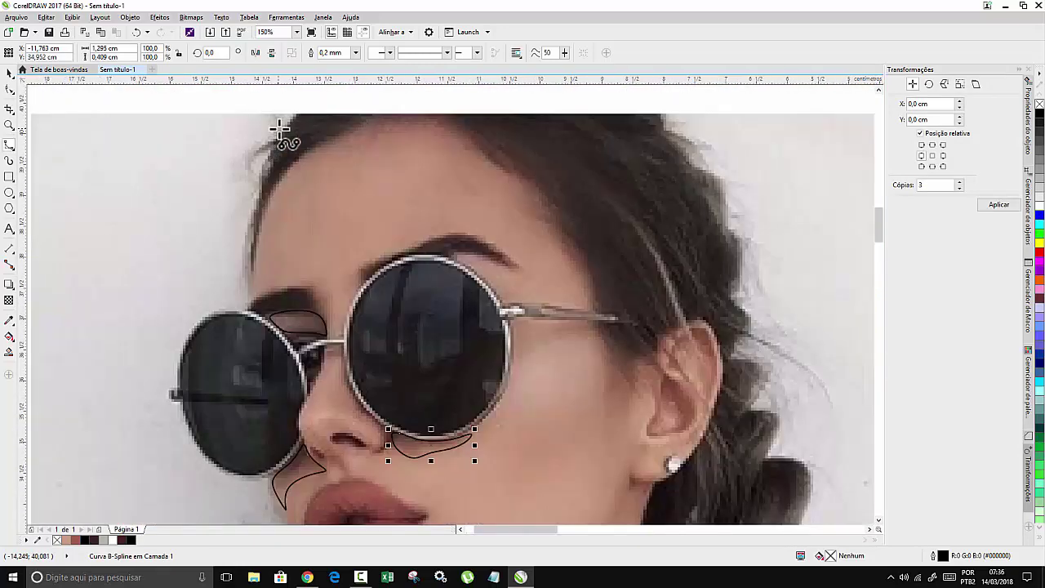
{"action": "left_click", "coordinate": [318, 147]}
{"action": "left_click", "coordinate": [296, 180]}
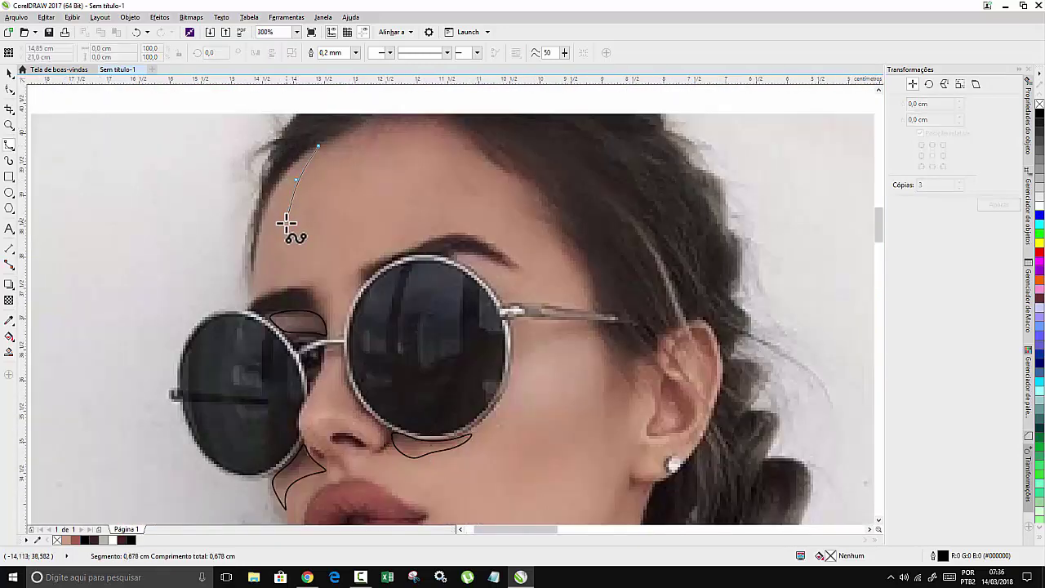
{"action": "left_click", "coordinate": [285, 222]}
{"action": "left_click", "coordinate": [285, 261]}
{"action": "left_click", "coordinate": [294, 283]}
{"action": "left_click", "coordinate": [274, 289]}
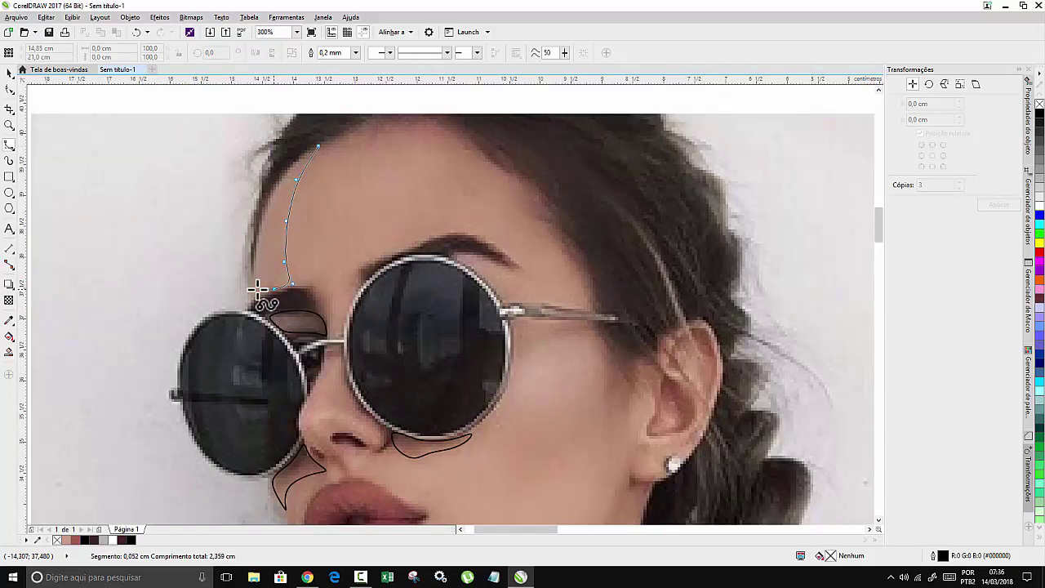
{"action": "left_click", "coordinate": [255, 291]}
{"action": "left_click", "coordinate": [256, 269]}
{"action": "left_click", "coordinate": [260, 227]}
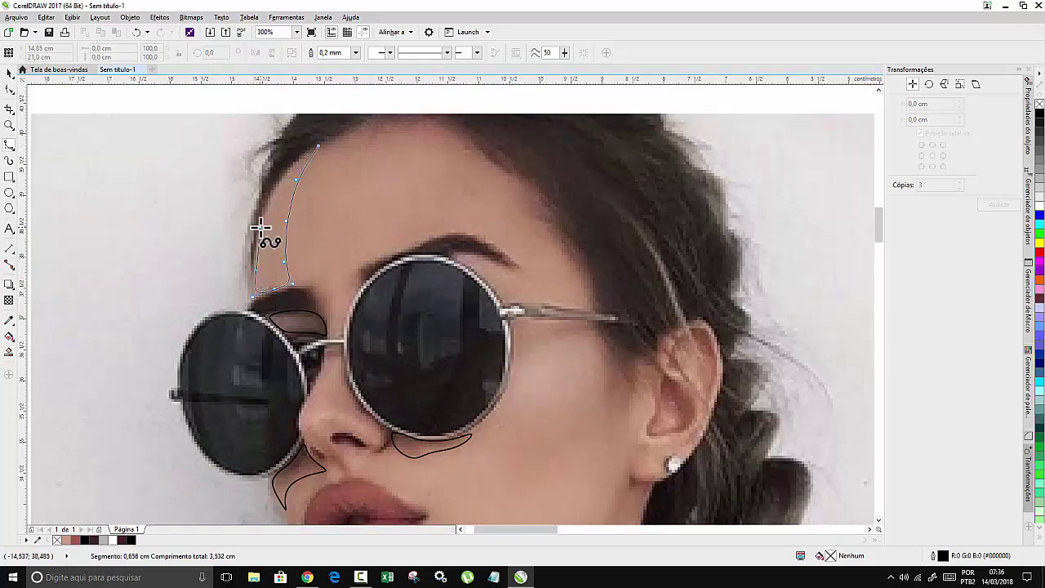
{"action": "left_click", "coordinate": [271, 191]}
{"action": "left_click", "coordinate": [292, 161]}
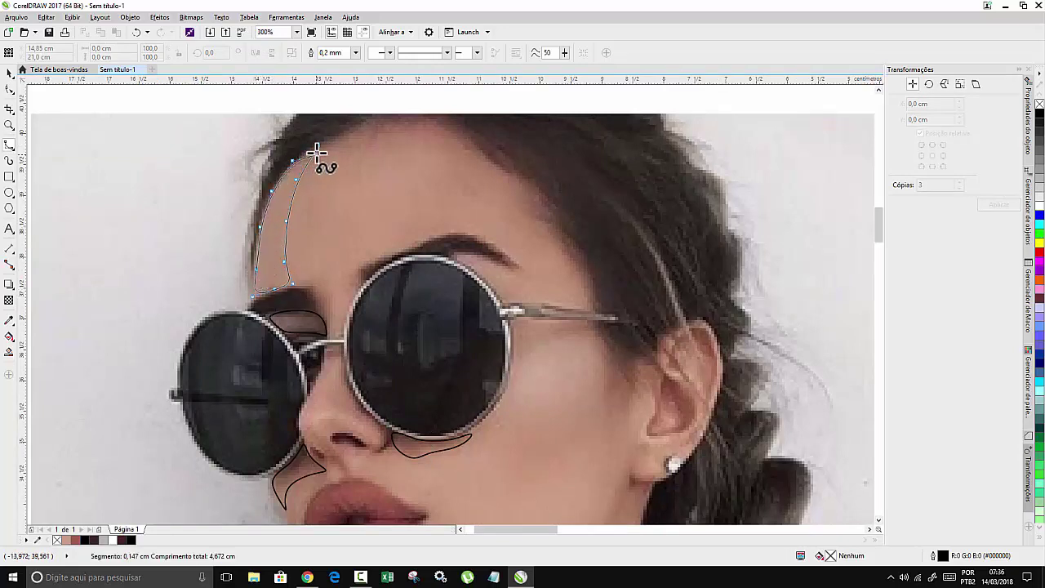
{"action": "left_click", "coordinate": [318, 149]}
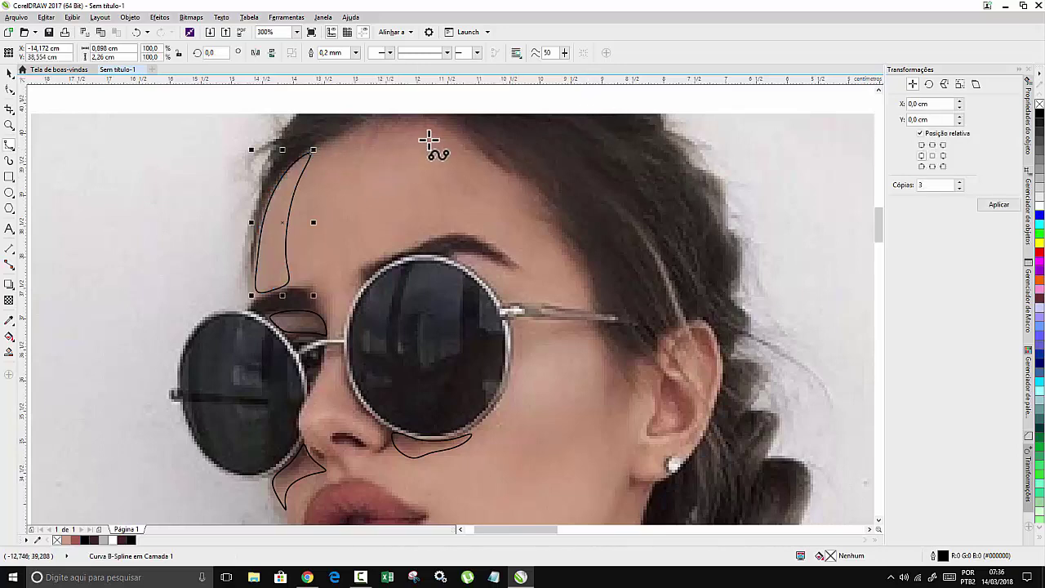
Trace the shadow under the chin and jaw, reaching down the neck, as a closed B-Spline, about 3.54 × 2.95 cm.
{"action": "scroll", "coordinate": [327, 277], "scroll_direction": "down", "scroll_amount": 4}
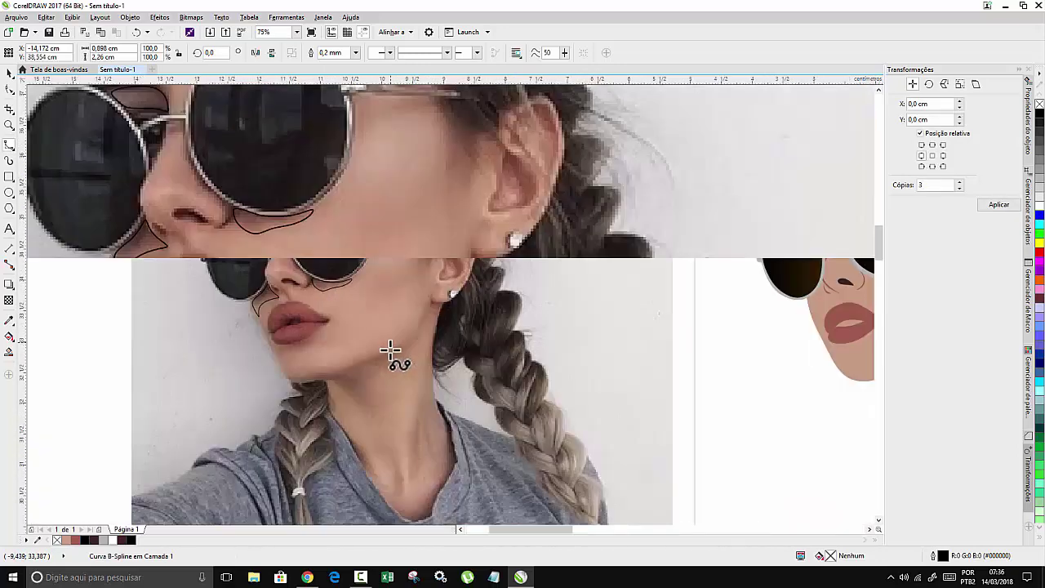
{"action": "scroll", "coordinate": [390, 352], "scroll_direction": "up", "scroll_amount": 4}
{"action": "left_click", "coordinate": [229, 408]}
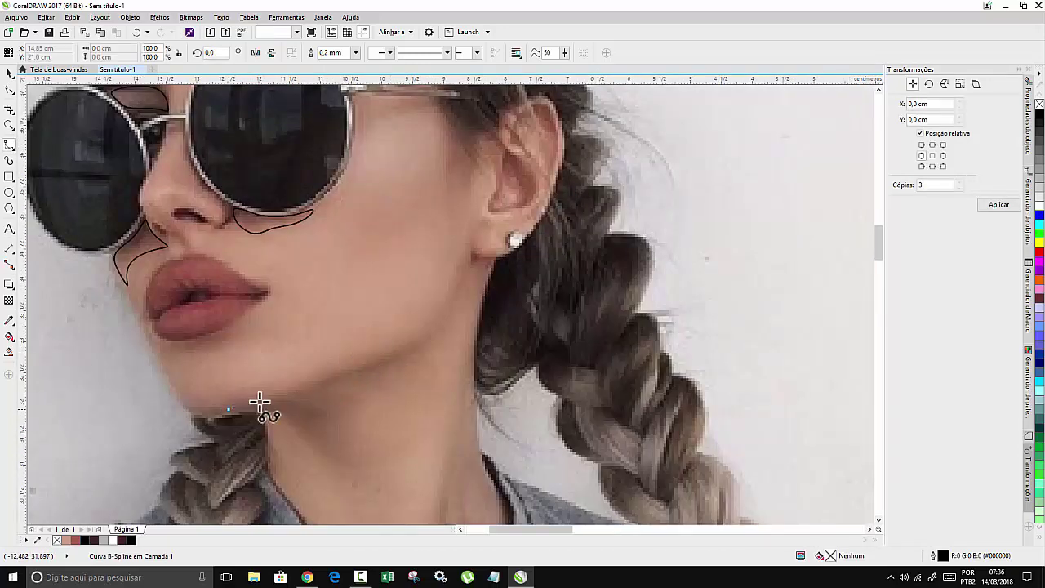
{"action": "left_click", "coordinate": [306, 389]}
{"action": "left_click", "coordinate": [377, 364]}
{"action": "left_click", "coordinate": [417, 346]}
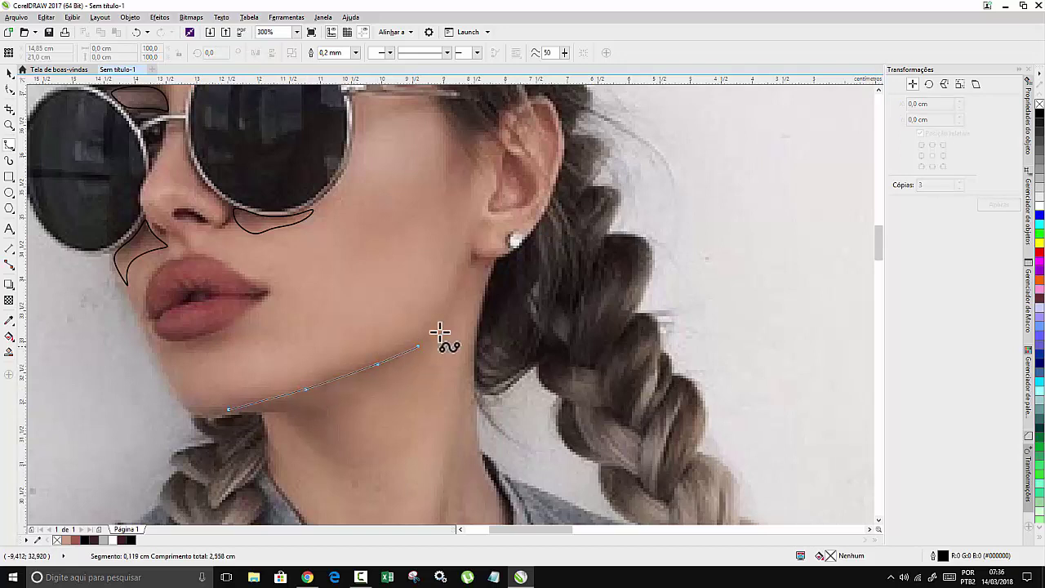
{"action": "double_click", "coordinate": [465, 278]}
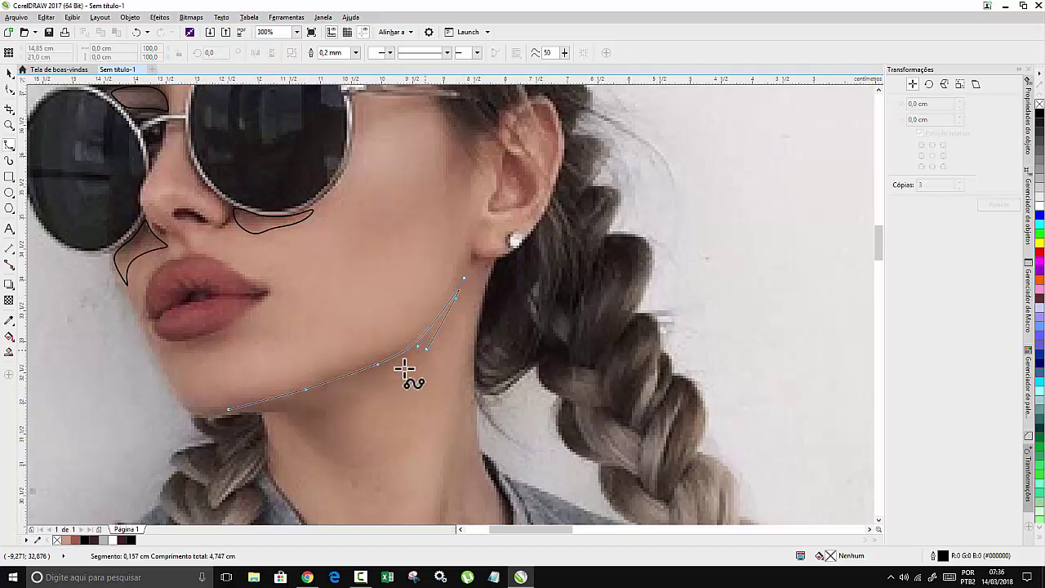
{"action": "left_click", "coordinate": [376, 384]}
{"action": "left_click", "coordinate": [352, 412]}
{"action": "left_click", "coordinate": [356, 458]}
{"action": "left_click", "coordinate": [381, 477]}
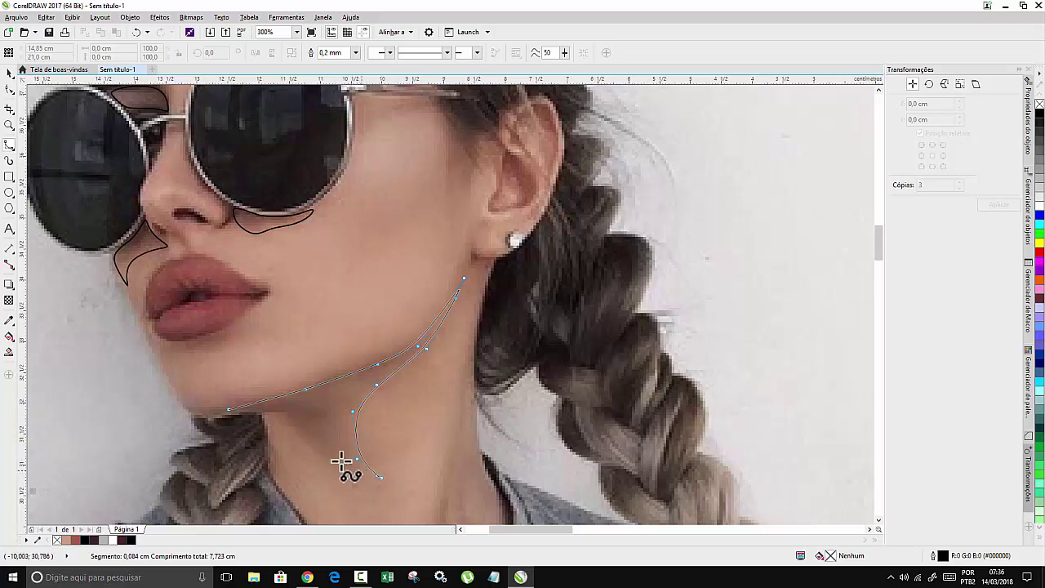
{"action": "left_click", "coordinate": [327, 456]}
{"action": "left_click", "coordinate": [294, 435]}
{"action": "left_click", "coordinate": [286, 414]}
{"action": "left_click", "coordinate": [280, 409]}
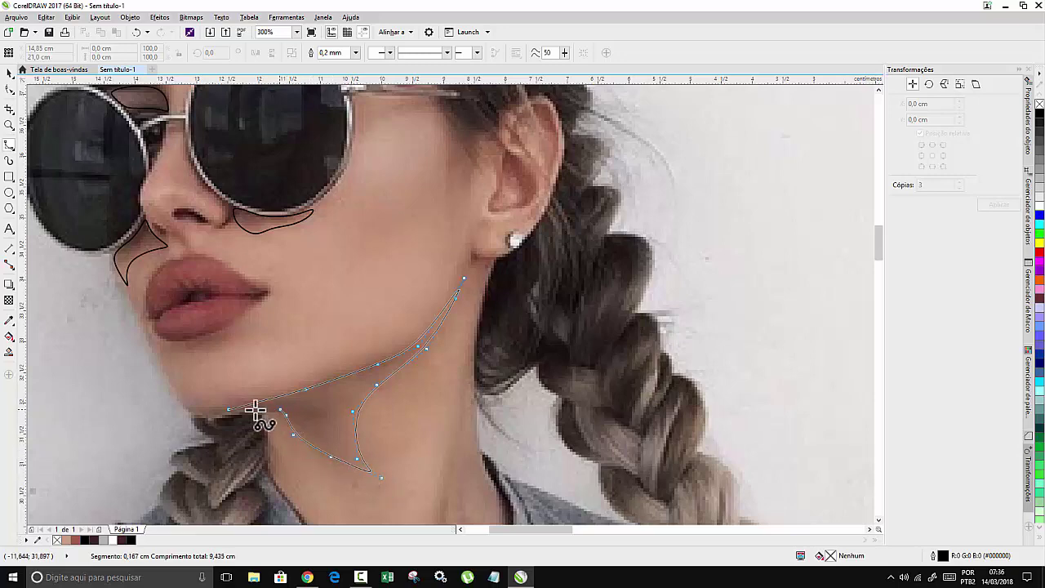
{"action": "double_click", "coordinate": [230, 413]}
Trace the curved shadow inside the ear's upper rim as a closed B-Spline, about 0.72 × 1.10 cm.
{"action": "scroll", "coordinate": [302, 292], "scroll_direction": "down", "scroll_amount": 4}
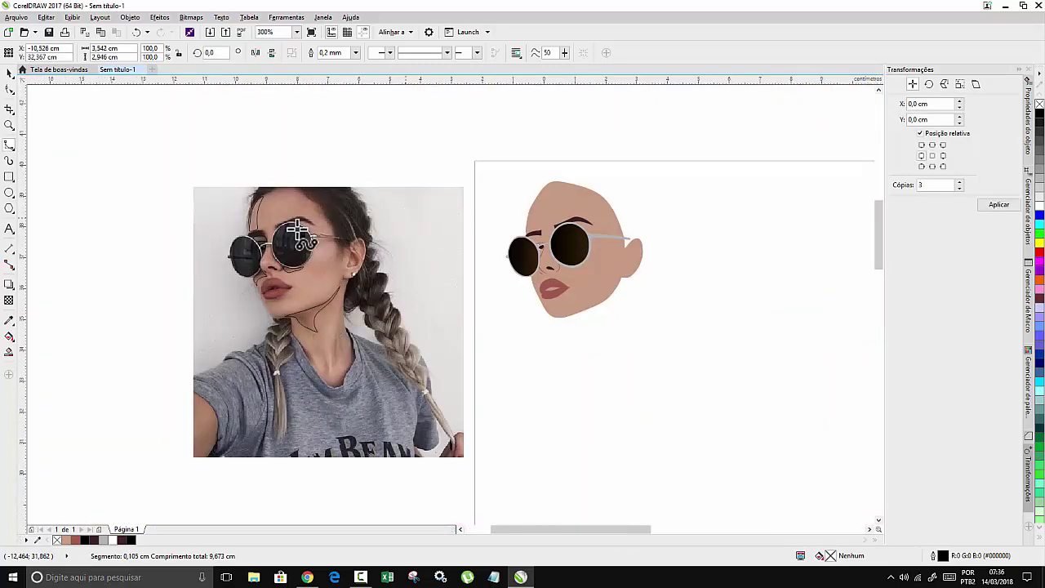
{"action": "scroll", "coordinate": [298, 325], "scroll_direction": "up", "scroll_amount": 5}
{"action": "left_click", "coordinate": [344, 369]}
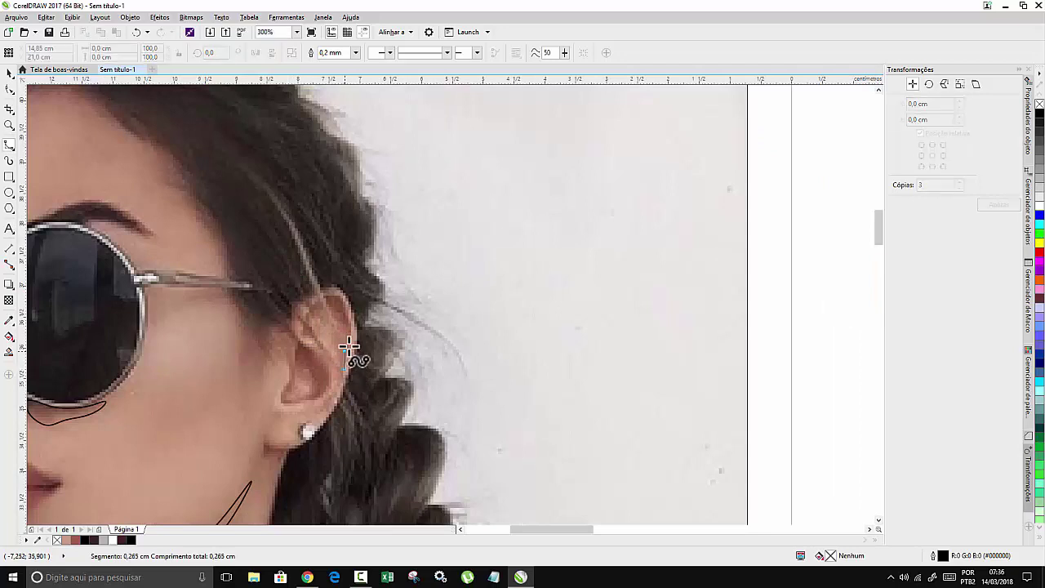
{"action": "left_click", "coordinate": [352, 319]}
{"action": "left_click", "coordinate": [342, 295]}
{"action": "left_click", "coordinate": [306, 312]}
{"action": "left_click", "coordinate": [320, 316]}
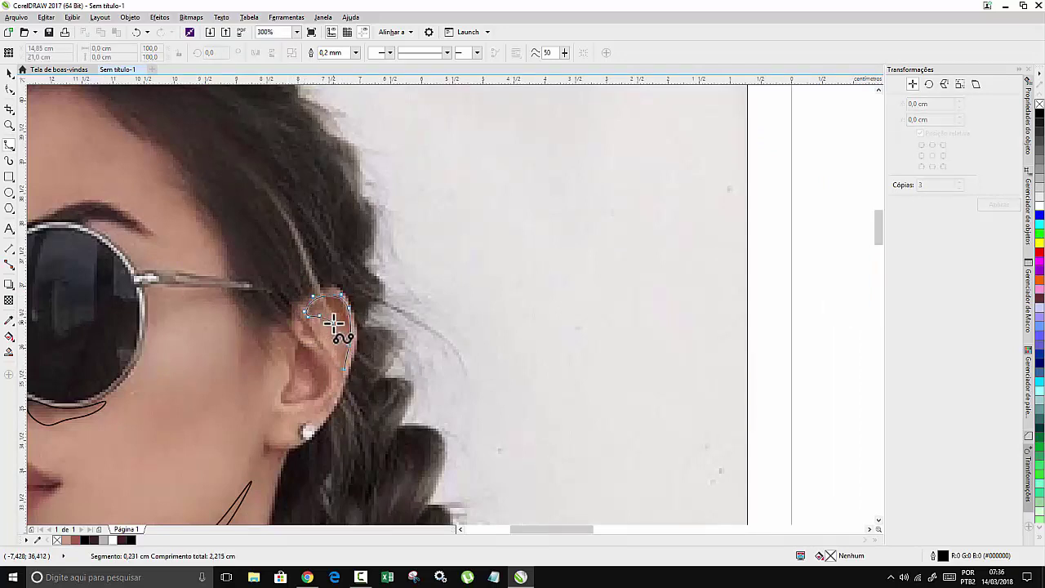
{"action": "left_click", "coordinate": [335, 325]}
{"action": "left_click", "coordinate": [342, 366]}
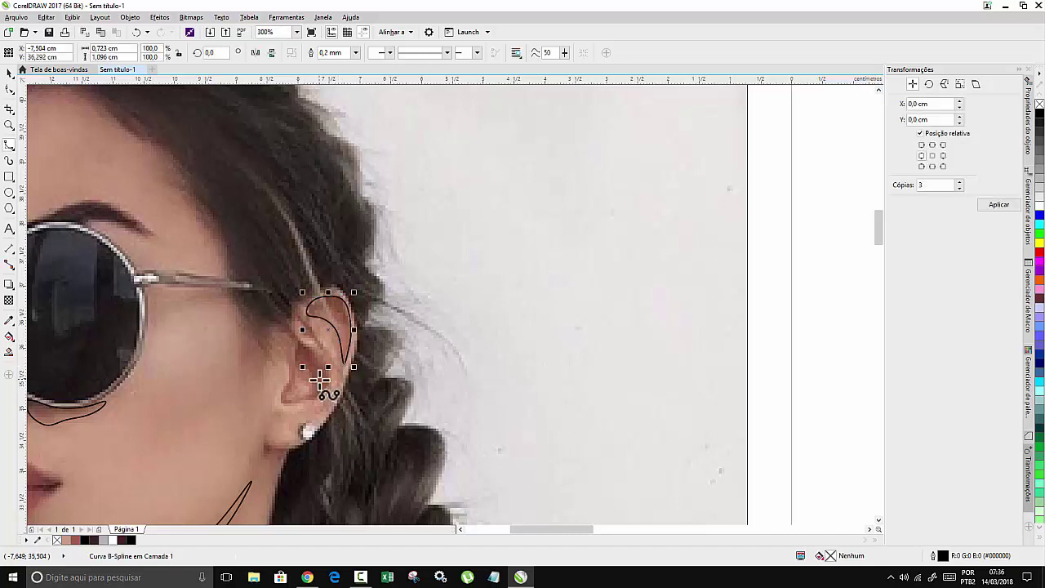
Trace the U-shaped shadow around the ear's inner hollow, above the earlobe, as a closed B-Spline.
{"action": "scroll", "coordinate": [314, 387], "scroll_direction": "up", "scroll_amount": 2}
{"action": "left_click", "coordinate": [272, 361]}
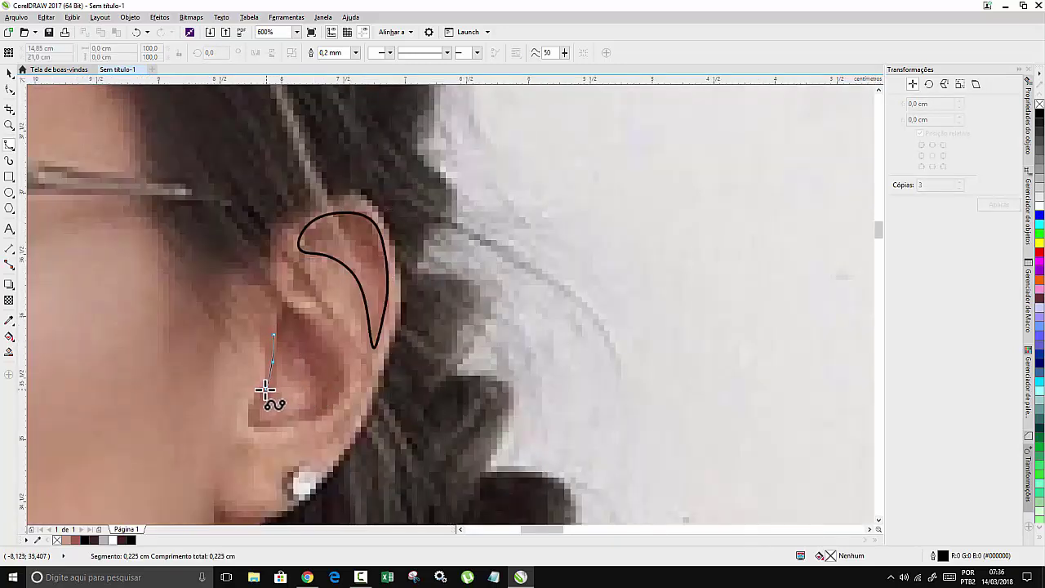
{"action": "left_click", "coordinate": [261, 389]}
{"action": "left_click", "coordinate": [253, 409]}
{"action": "left_click", "coordinate": [253, 426]}
{"action": "left_click", "coordinate": [276, 425]}
{"action": "left_click", "coordinate": [296, 418]}
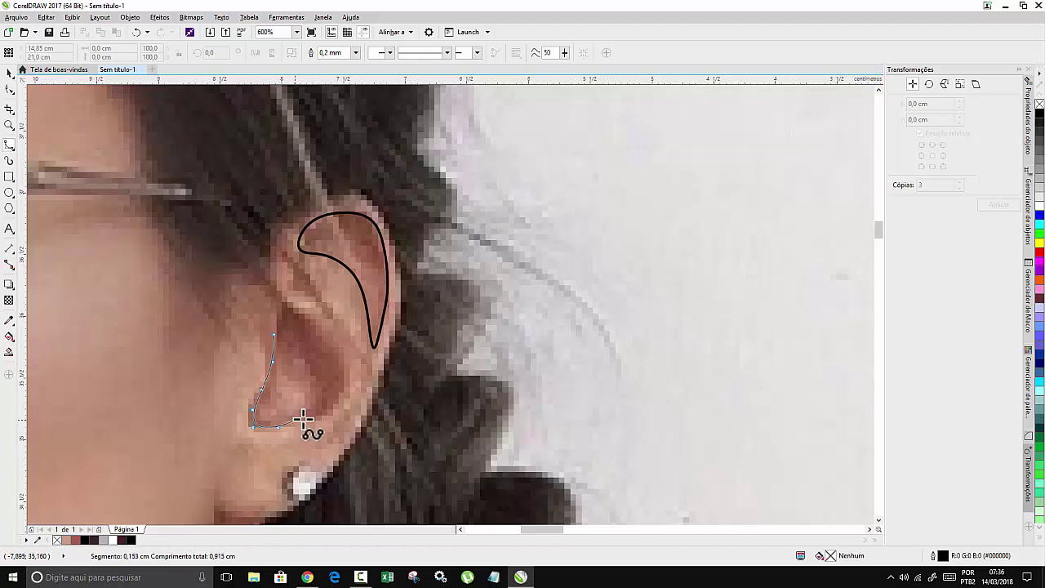
{"action": "left_click", "coordinate": [318, 417]}
{"action": "left_click", "coordinate": [332, 413]}
{"action": "left_click", "coordinate": [343, 391]}
{"action": "left_click", "coordinate": [344, 356]}
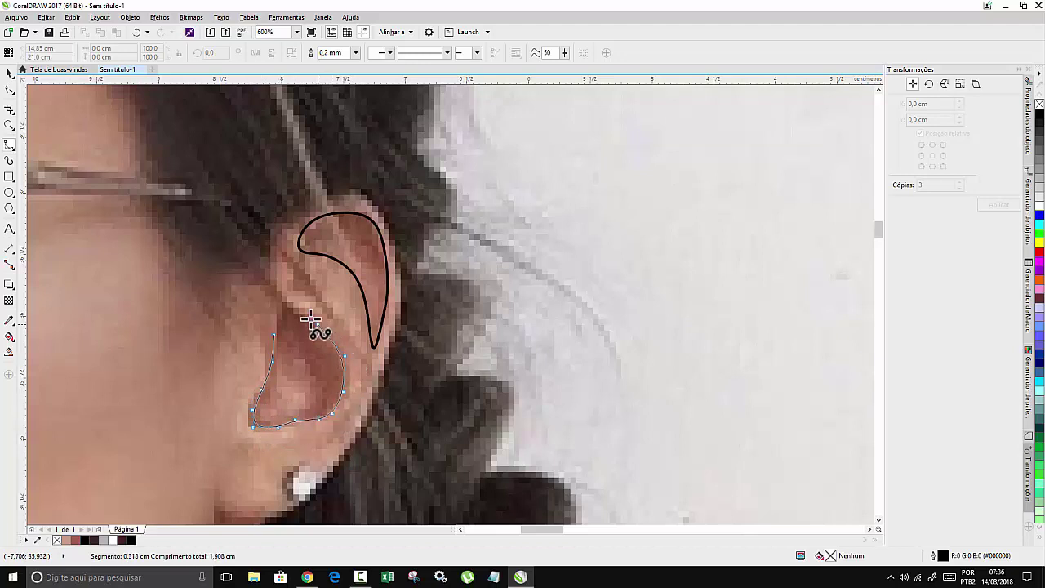
{"action": "left_click", "coordinate": [318, 323]}
{"action": "left_click", "coordinate": [290, 297]}
{"action": "left_click", "coordinate": [304, 319]}
{"action": "left_click", "coordinate": [317, 359]}
{"action": "left_click", "coordinate": [320, 390]}
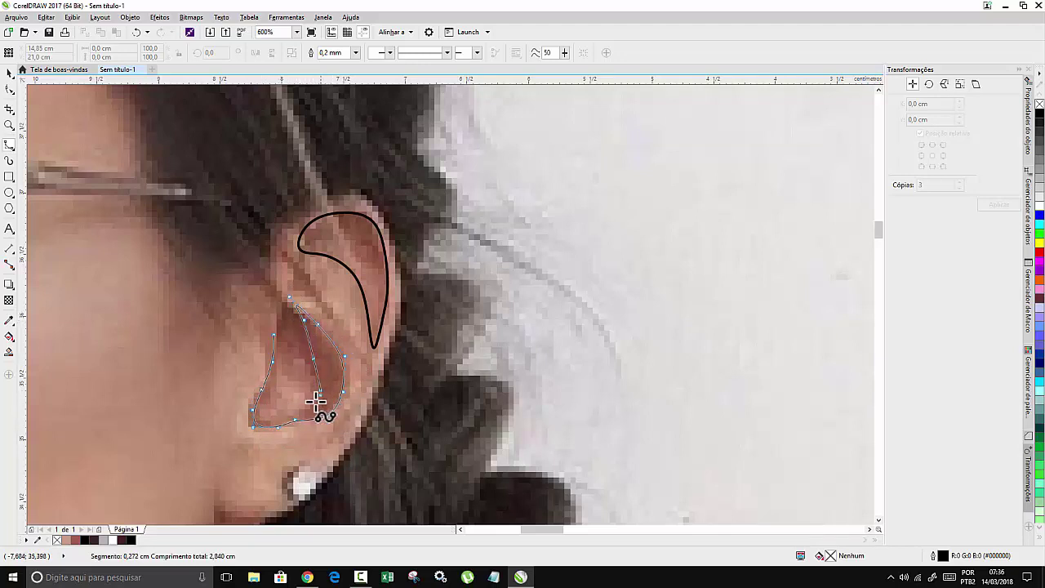
{"action": "left_click", "coordinate": [303, 401]}
{"action": "left_click", "coordinate": [280, 382]}
{"action": "left_click", "coordinate": [281, 360]}
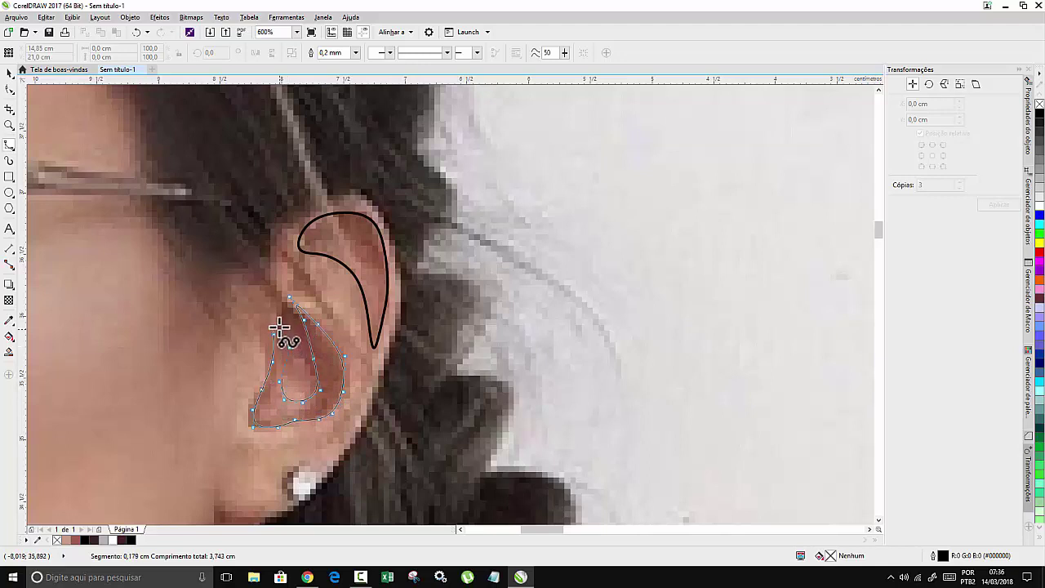
{"action": "left_click", "coordinate": [279, 286]}
{"action": "left_click", "coordinate": [276, 336]}
{"action": "double_click", "coordinate": [278, 337]}
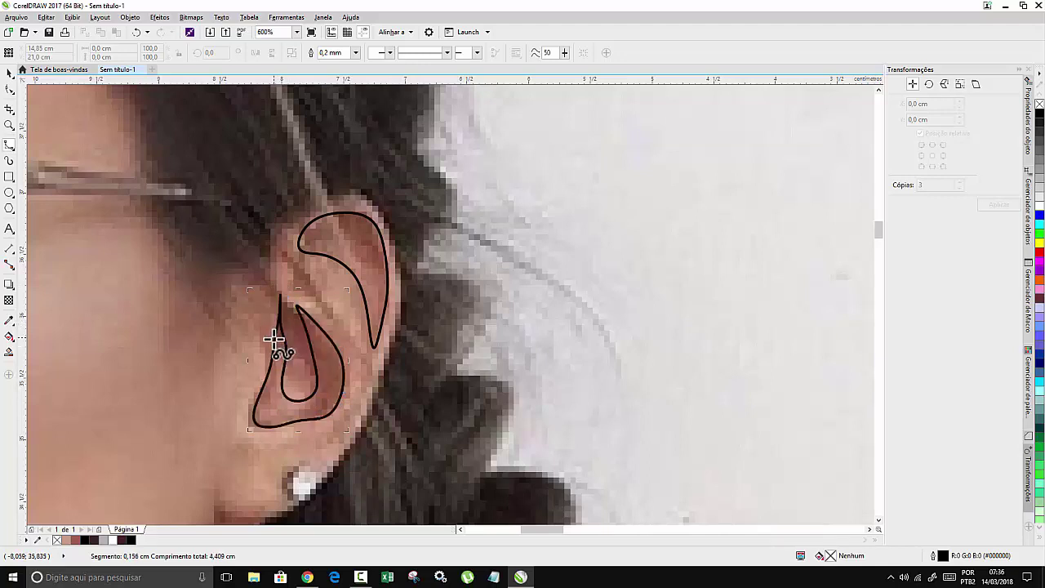
Trace the narrow diagonal fold shadow between the ear's upper rim and inner hollow as a closed B-Spline, about 0.52 × 0.53 cm.
{"action": "left_click", "coordinate": [283, 251]}
{"action": "left_click", "coordinate": [318, 294]}
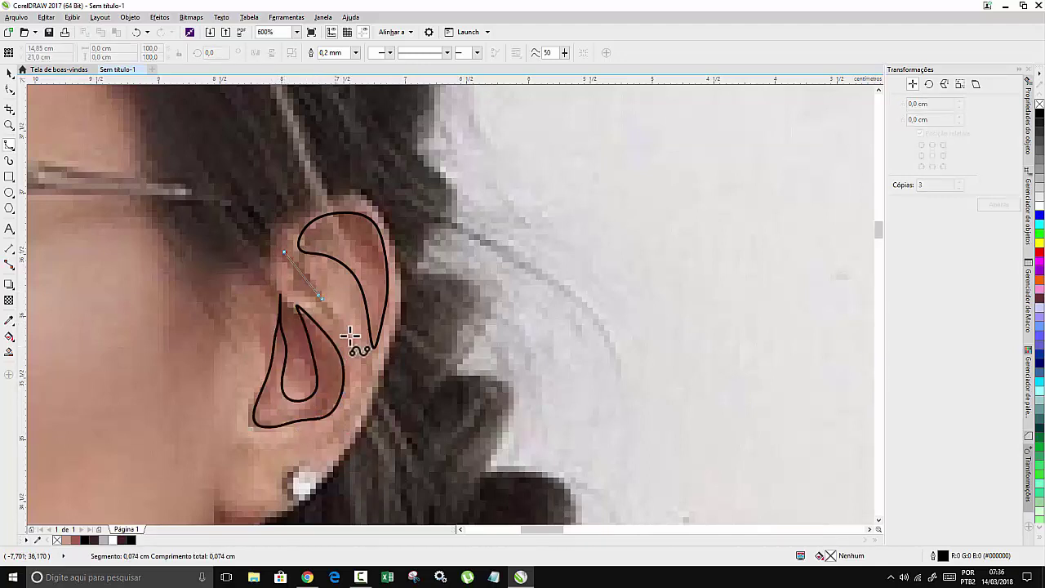
{"action": "left_click", "coordinate": [349, 334]}
{"action": "left_click", "coordinate": [275, 285]}
{"action": "double_click", "coordinate": [281, 249]}
Trace the thin shadow along the ear's lower outer edge, just above the earring, as a closed B-Spline, about 0.40 × 0.76 cm.
{"action": "scroll", "coordinate": [265, 192], "scroll_direction": "down", "scroll_amount": 2}
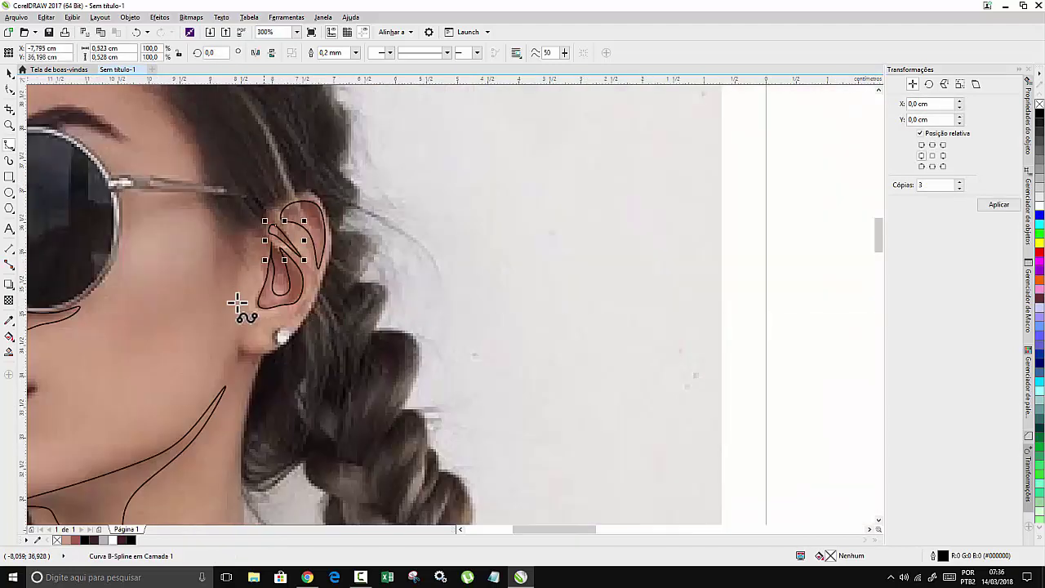
{"action": "scroll", "coordinate": [245, 304], "scroll_direction": "up", "scroll_amount": 2}
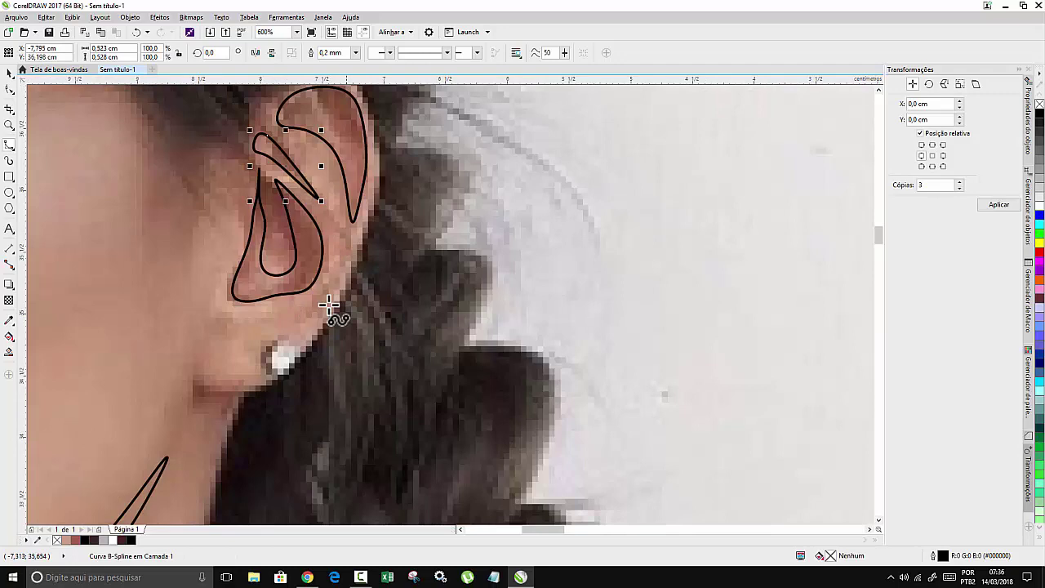
{"action": "left_click", "coordinate": [350, 227]}
{"action": "left_click", "coordinate": [347, 256]}
{"action": "left_click", "coordinate": [290, 335]}
{"action": "left_click", "coordinate": [316, 324]}
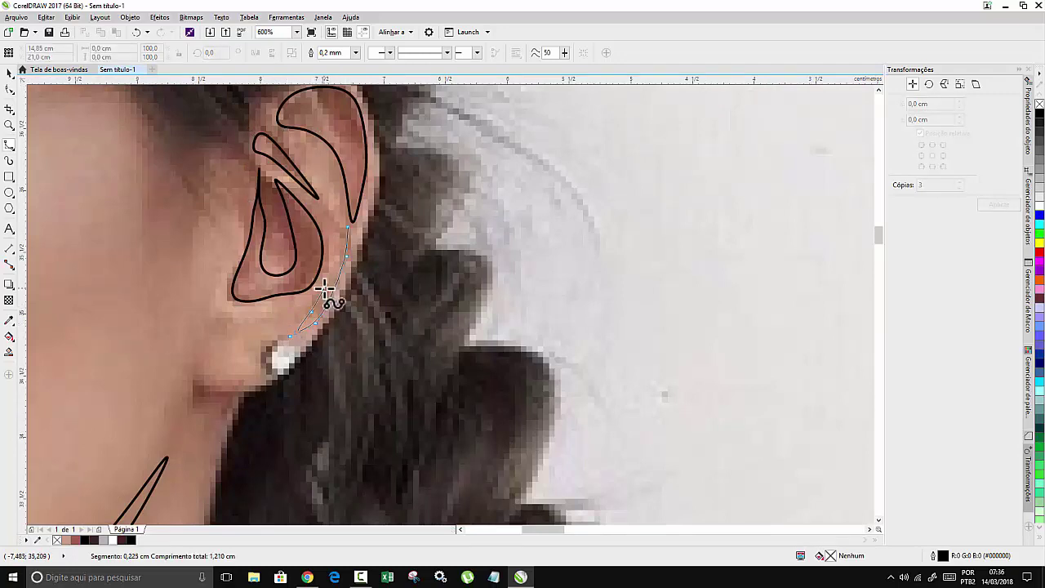
{"action": "double_click", "coordinate": [351, 230]}
Trace the small shadow under the earlobe, between the jaw and the hair, as a closed B-Spline, about 0.39 × 0.61 cm.
{"action": "scroll", "coordinate": [324, 227], "scroll_direction": "down", "scroll_amount": 2}
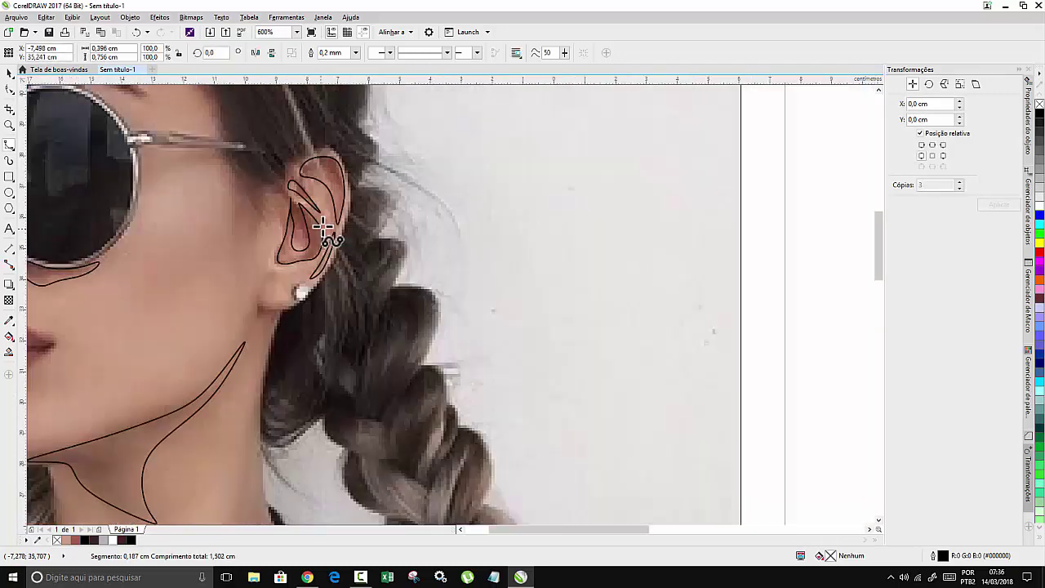
{"action": "scroll", "coordinate": [324, 227], "scroll_direction": "down", "scroll_amount": 2}
{"action": "scroll", "coordinate": [296, 265], "scroll_direction": "up", "scroll_amount": 3}
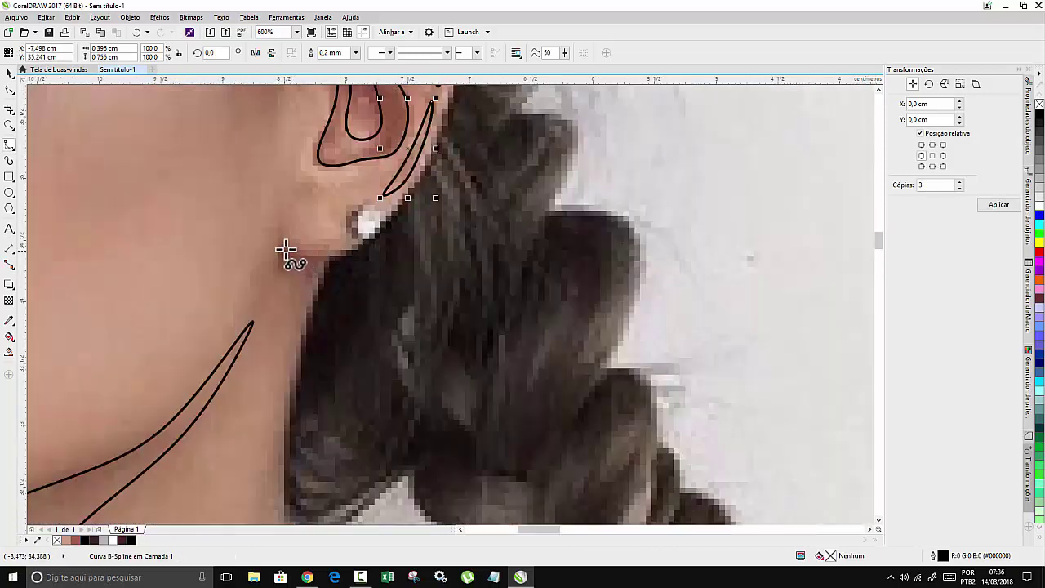
{"action": "left_click", "coordinate": [283, 245]}
{"action": "left_click", "coordinate": [328, 253]}
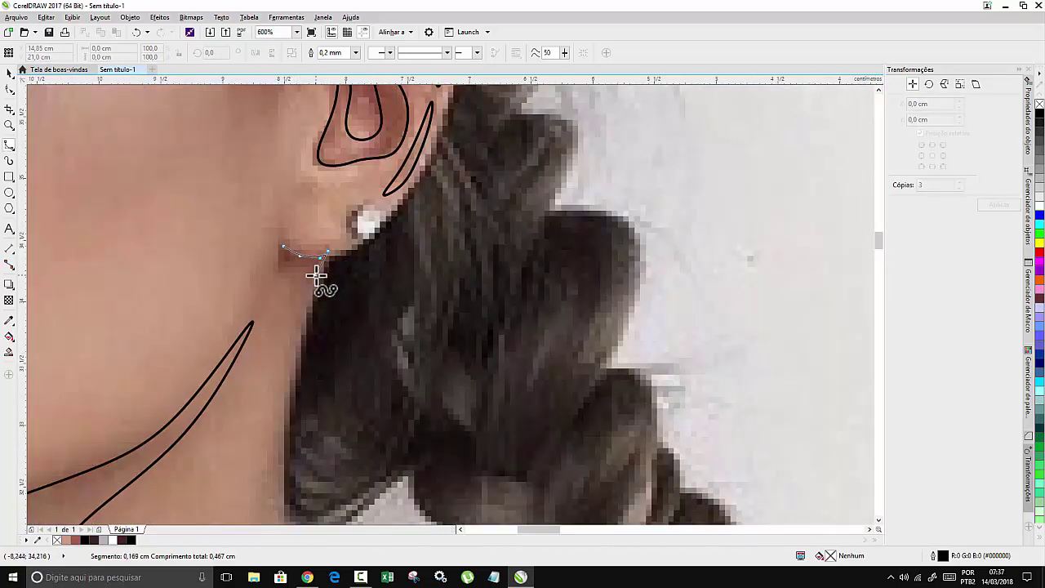
{"action": "left_click", "coordinate": [307, 331]}
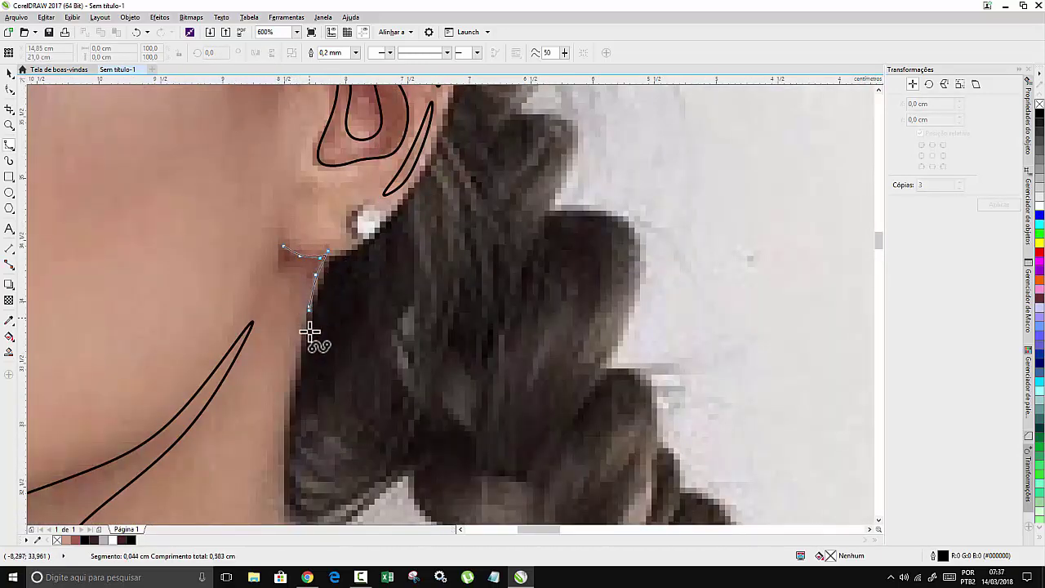
{"action": "left_click", "coordinate": [282, 244]}
{"action": "scroll", "coordinate": [327, 238], "scroll_direction": "down", "scroll_amount": 5}
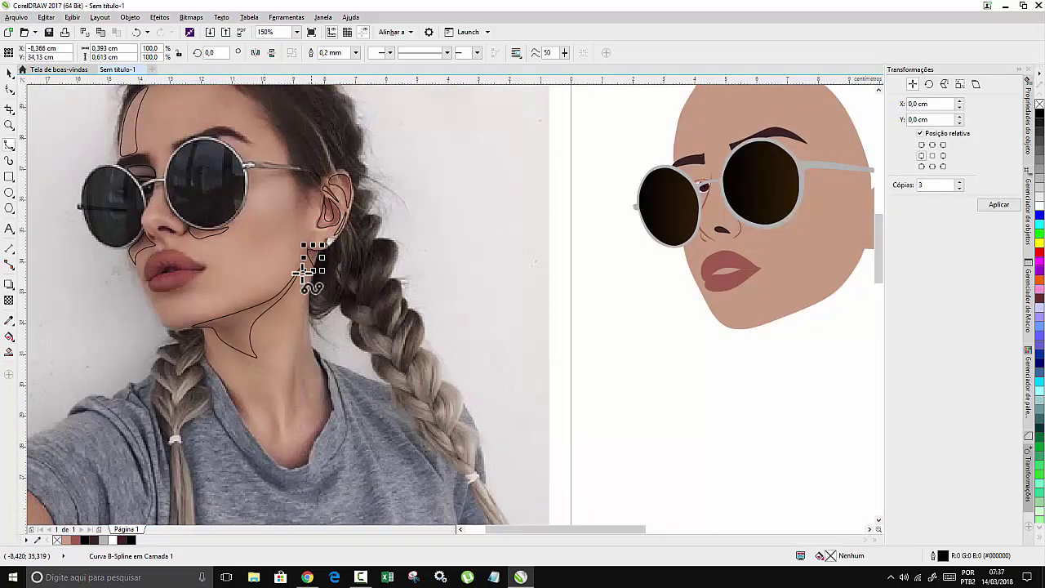
Trace a closed B-Spline shadow shape between the nose and upper lip on the photo, about 0.35 by 0.40 cm.
{"action": "scroll", "coordinate": [291, 427], "scroll_direction": "up", "scroll_amount": 2}
{"action": "scroll", "coordinate": [299, 263], "scroll_direction": "down", "scroll_amount": 3}
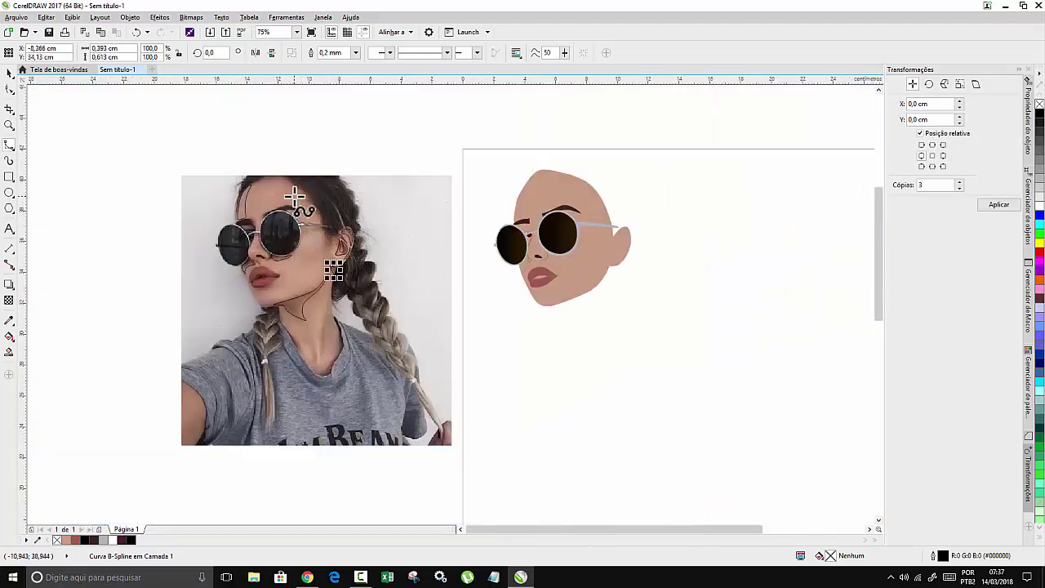
{"action": "scroll", "coordinate": [302, 204], "scroll_direction": "up", "scroll_amount": 3}
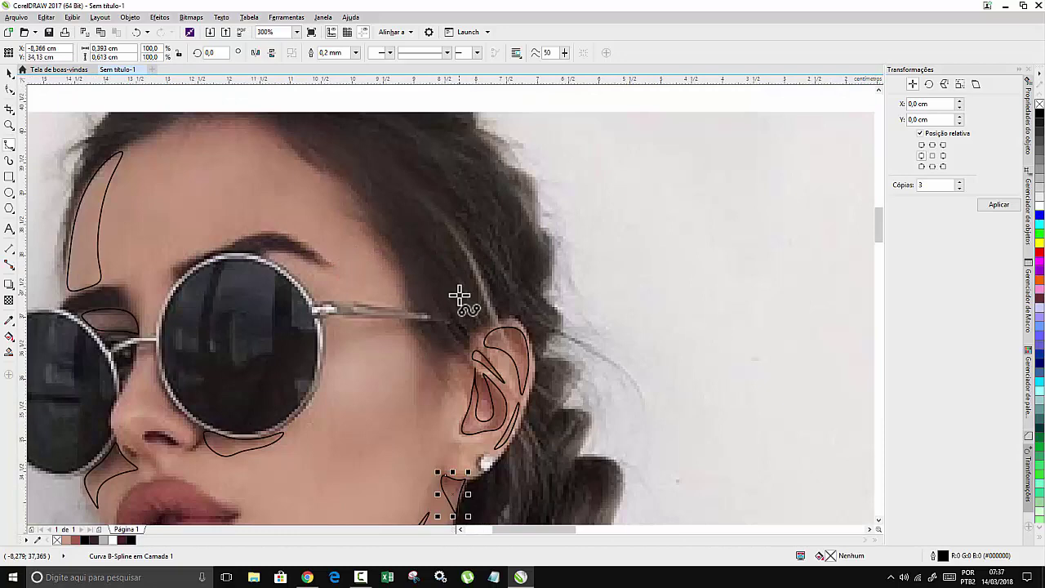
{"action": "scroll", "coordinate": [144, 483], "scroll_direction": "up", "scroll_amount": 2}
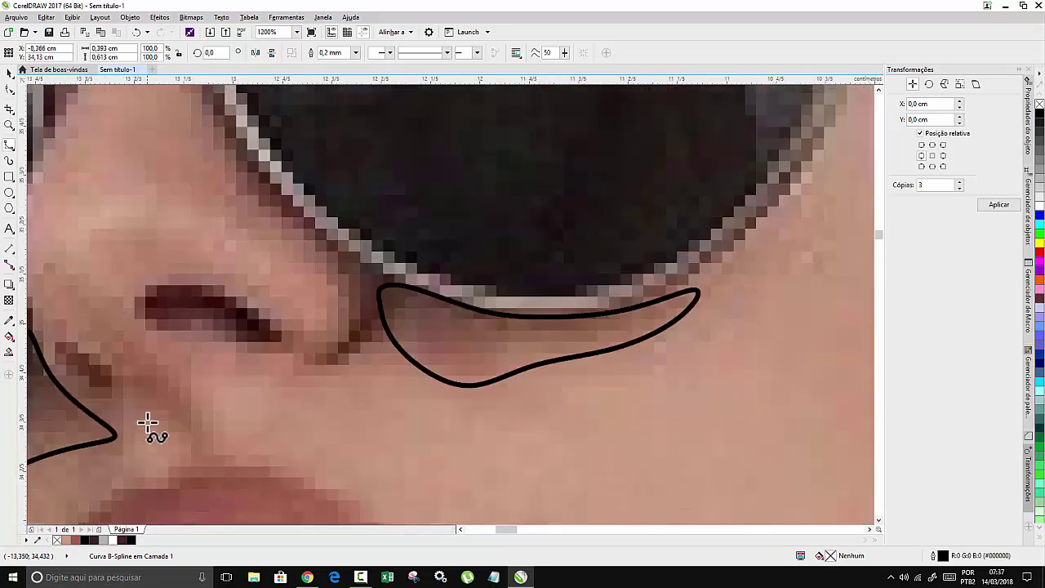
{"action": "left_click", "coordinate": [167, 361]}
{"action": "left_click", "coordinate": [195, 415]}
{"action": "left_click", "coordinate": [222, 450]}
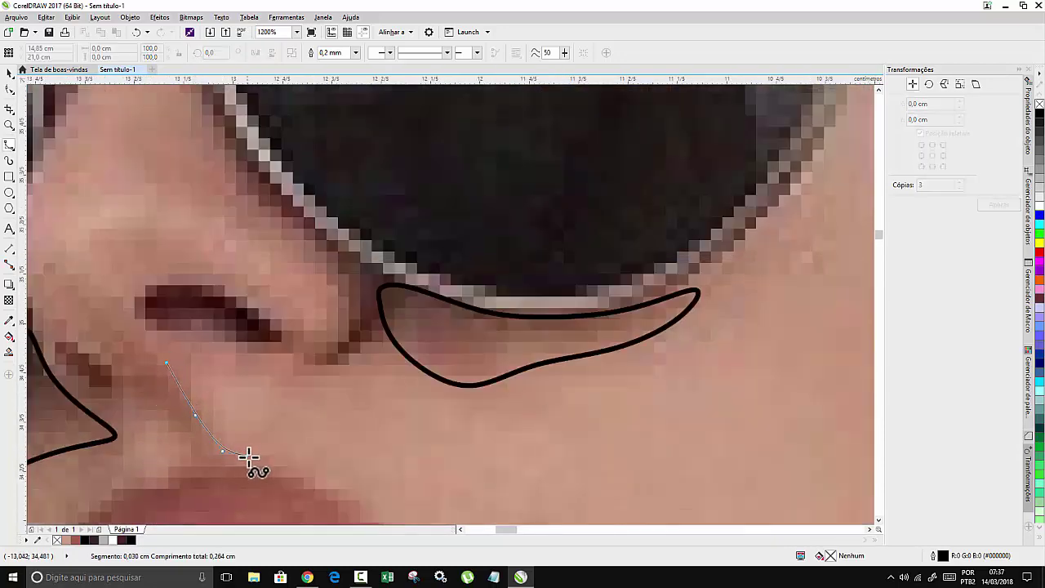
{"action": "left_click", "coordinate": [241, 461]}
{"action": "left_click", "coordinate": [212, 464]}
{"action": "left_click", "coordinate": [172, 474]}
{"action": "left_click", "coordinate": [176, 431]}
{"action": "left_click", "coordinate": [165, 399]}
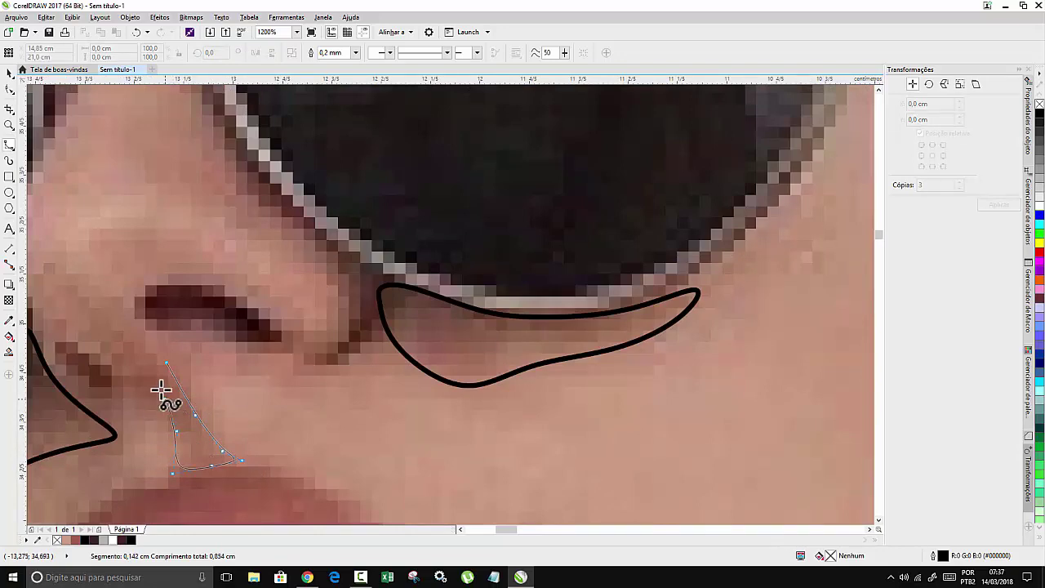
{"action": "left_click", "coordinate": [141, 371]}
{"action": "left_click", "coordinate": [167, 364]}
Trace a closed B-Spline crescent about 0.75 cm tall around the nostril wing, alongside the larger sunglasses lens.
{"action": "scroll", "coordinate": [196, 371], "scroll_direction": "down", "scroll_amount": 4}
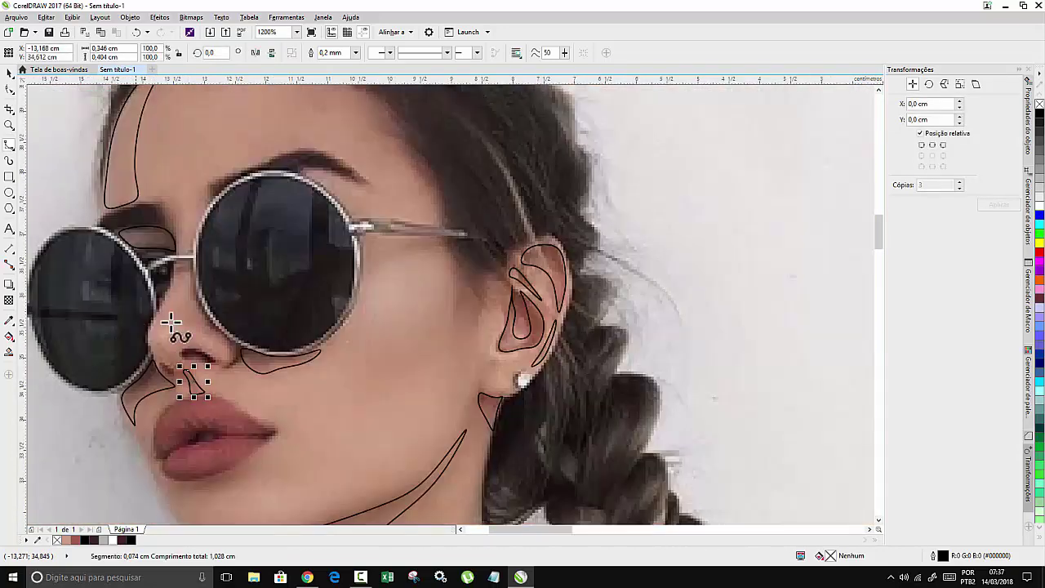
{"action": "scroll", "coordinate": [175, 326], "scroll_direction": "up", "scroll_amount": 3}
{"action": "left_click", "coordinate": [272, 409]}
{"action": "left_click", "coordinate": [286, 389]}
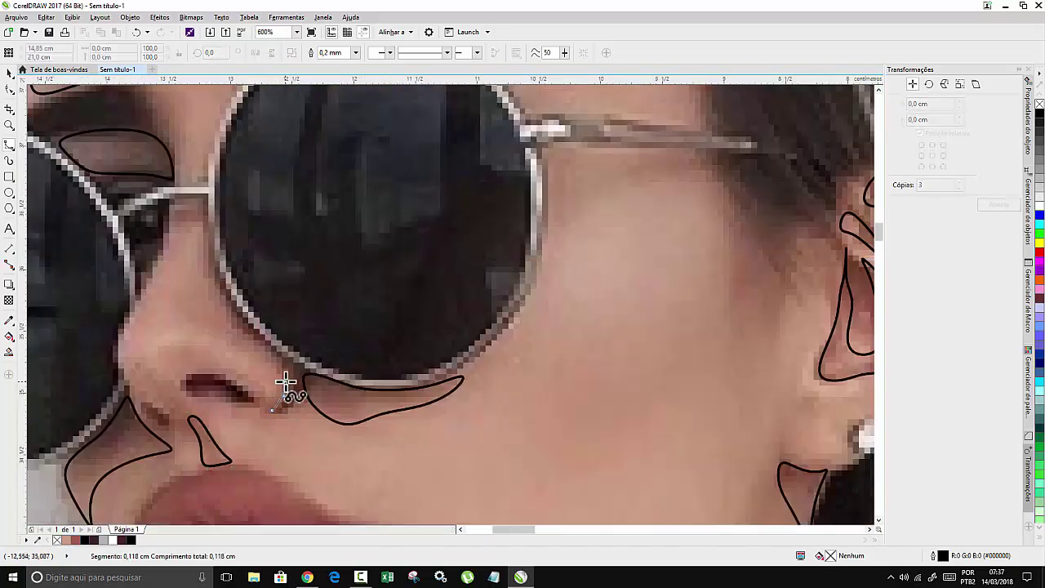
{"action": "left_click", "coordinate": [281, 361]}
{"action": "left_click", "coordinate": [262, 338]}
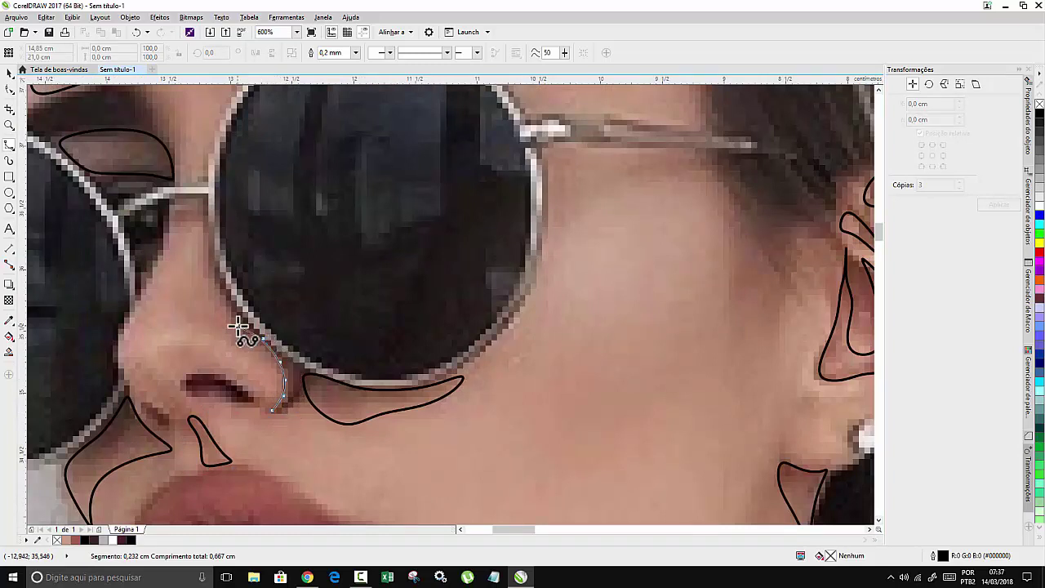
{"action": "left_click", "coordinate": [236, 325]}
{"action": "left_click", "coordinate": [228, 317]}
{"action": "left_click", "coordinate": [299, 365]}
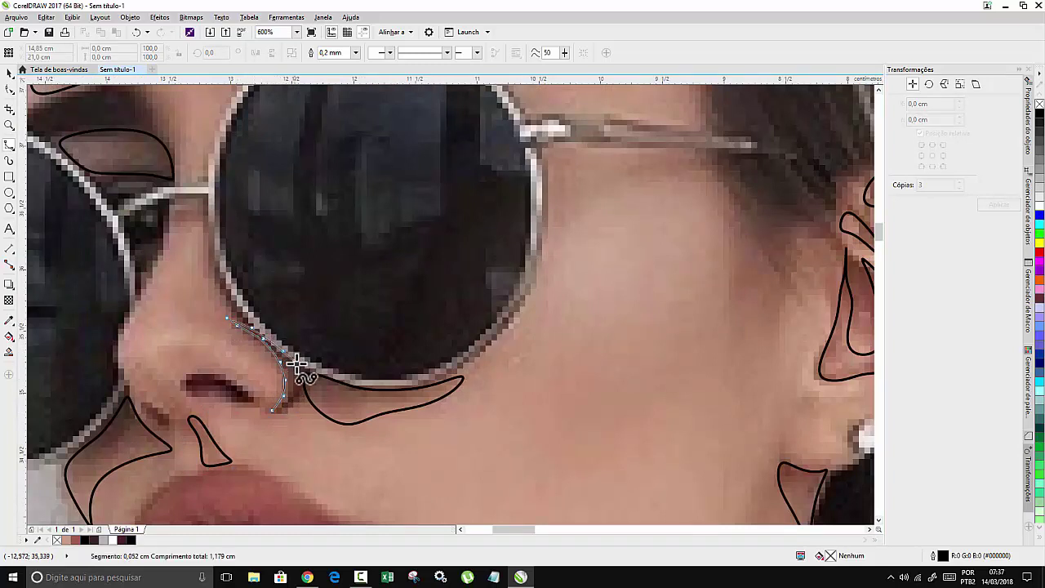
{"action": "left_click", "coordinate": [305, 382]}
{"action": "left_click", "coordinate": [292, 410]}
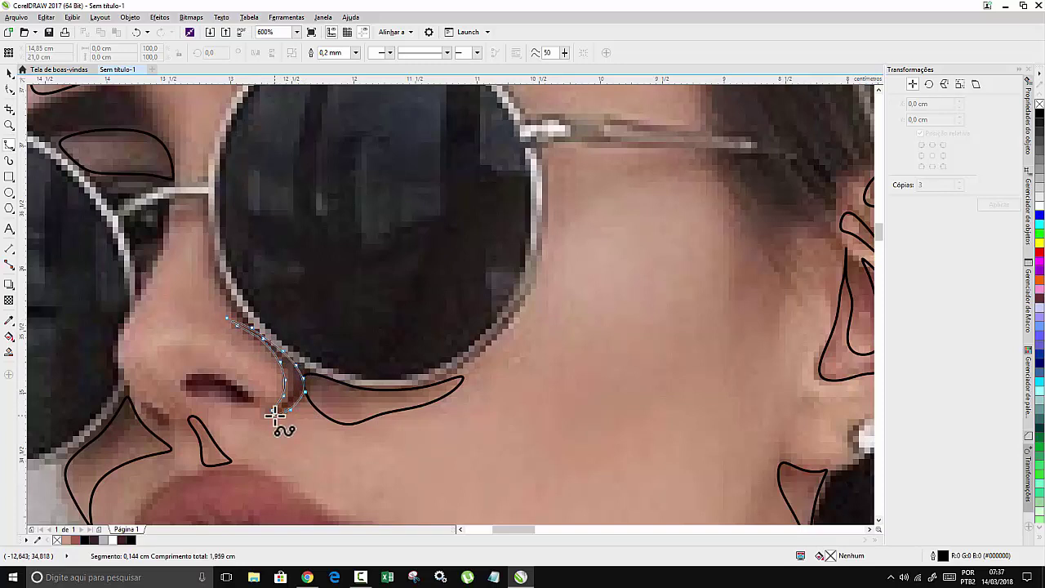
{"action": "double_click", "coordinate": [271, 414]}
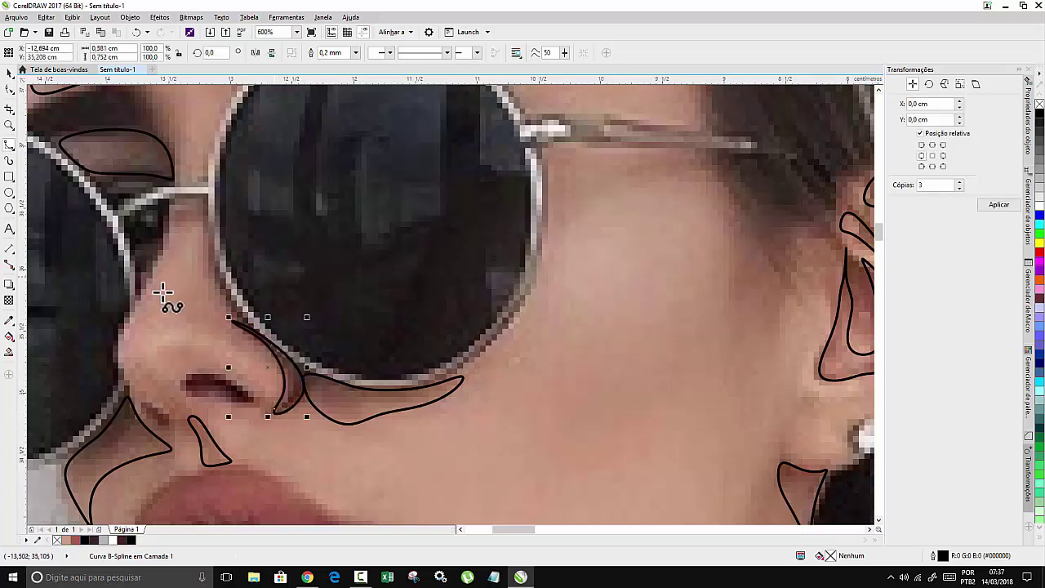
Trace a narrow closed B-Spline shadow along the outer edge of the nose tip, about 0.29 by 0.58 cm.
{"action": "left_click", "coordinate": [129, 330]}
{"action": "left_click", "coordinate": [134, 365]}
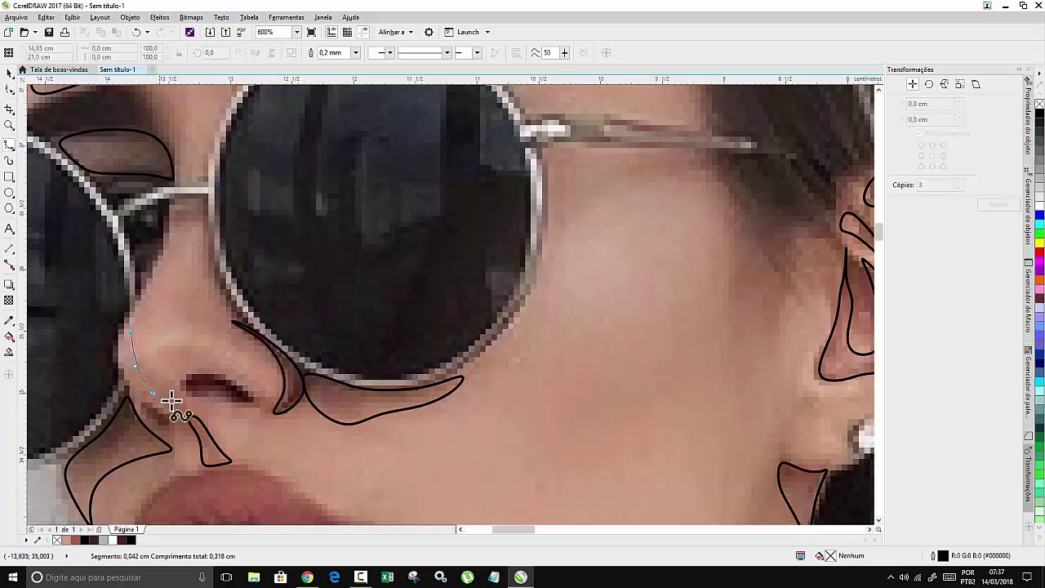
{"action": "left_click", "coordinate": [170, 399]}
{"action": "left_click", "coordinate": [152, 392]}
{"action": "left_click", "coordinate": [151, 374]}
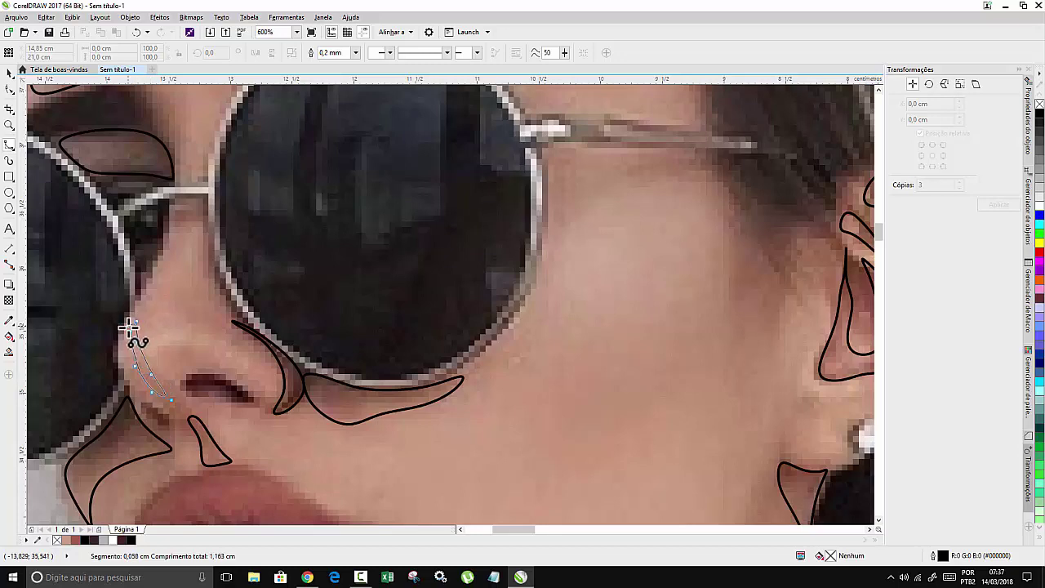
{"action": "left_click", "coordinate": [131, 331]}
{"action": "scroll", "coordinate": [151, 311], "scroll_direction": "down", "scroll_amount": 5}
Trace a closed B-Spline shadow on the nose just beneath the sunglasses bridge, about 0.33 by 0.42 cm.
{"action": "scroll", "coordinate": [175, 333], "scroll_direction": "up", "scroll_amount": 5}
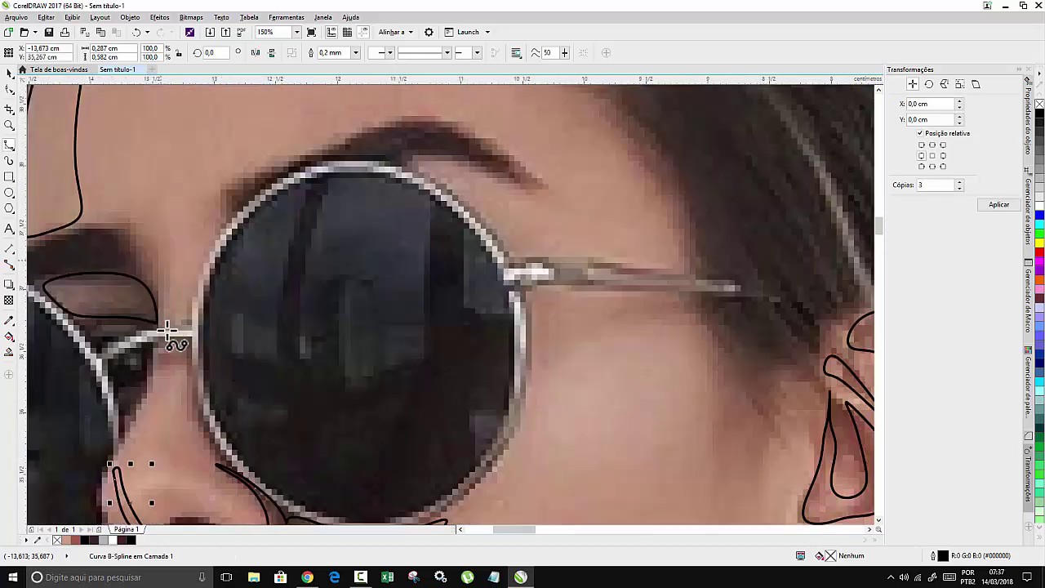
{"action": "left_click", "coordinate": [190, 365]}
{"action": "left_click", "coordinate": [144, 399]}
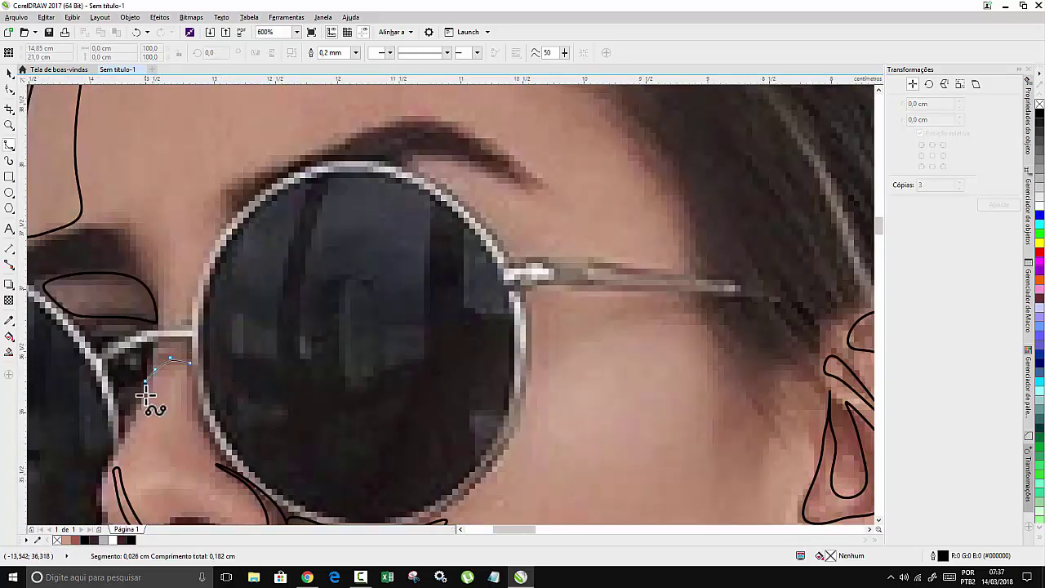
{"action": "left_click", "coordinate": [156, 367]}
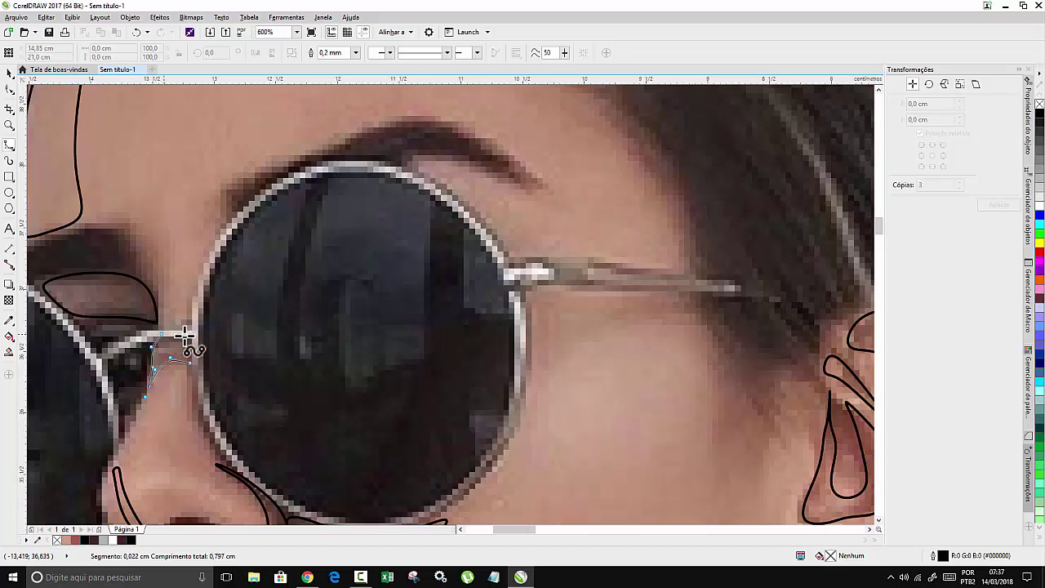
{"action": "left_click", "coordinate": [191, 366]}
{"action": "scroll", "coordinate": [256, 179], "scroll_direction": "down", "scroll_amount": 5}
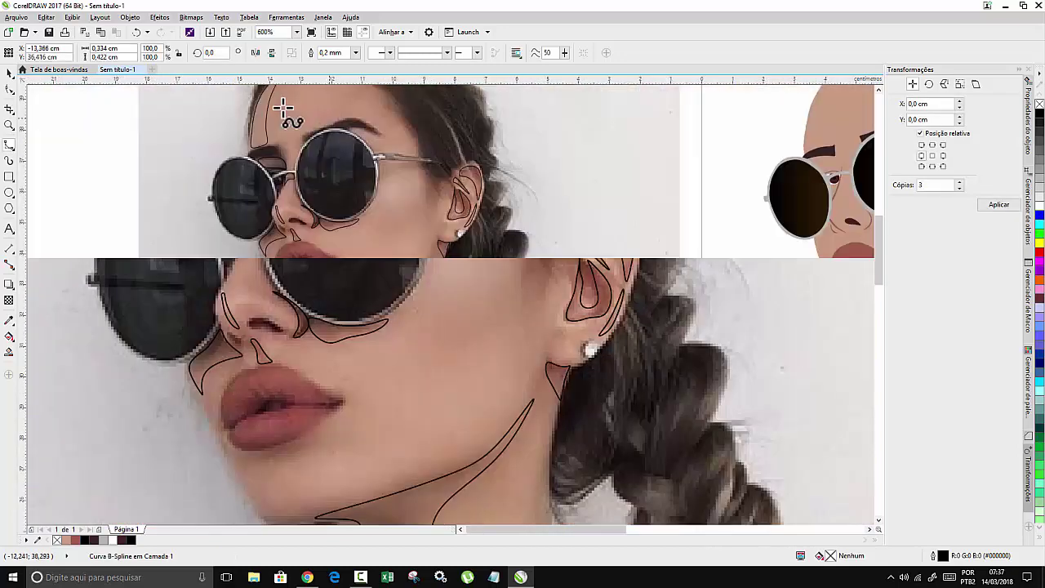
Trace a closed B-Spline shadow curving from under the lower lip down to the chin, about 1.08 by 1.12 cm.
{"action": "scroll", "coordinate": [318, 294], "scroll_direction": "up", "scroll_amount": 2}
{"action": "scroll", "coordinate": [319, 294], "scroll_direction": "up", "scroll_amount": 2}
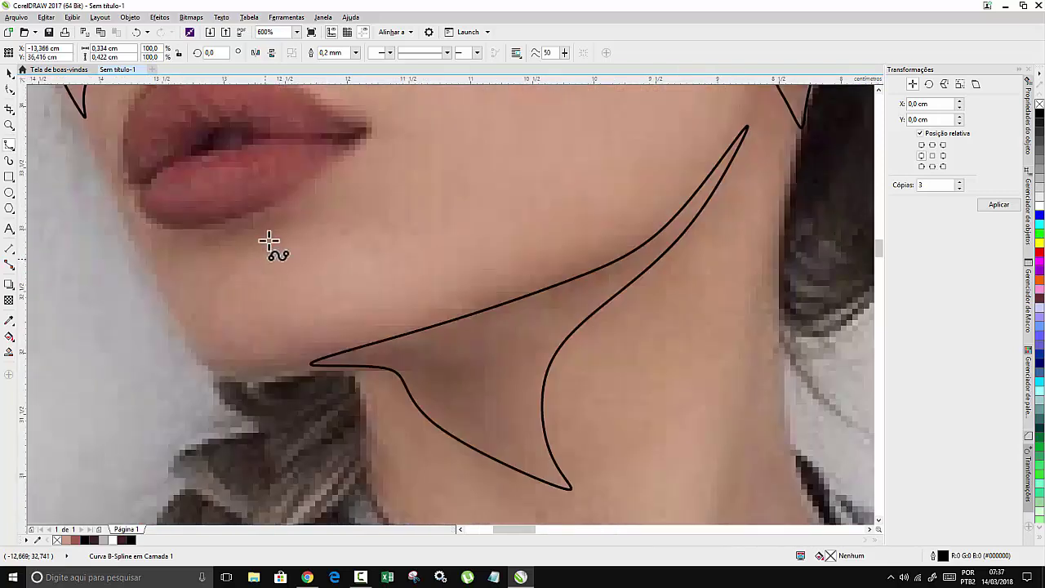
{"action": "left_click", "coordinate": [314, 212]}
{"action": "left_click", "coordinate": [257, 214]}
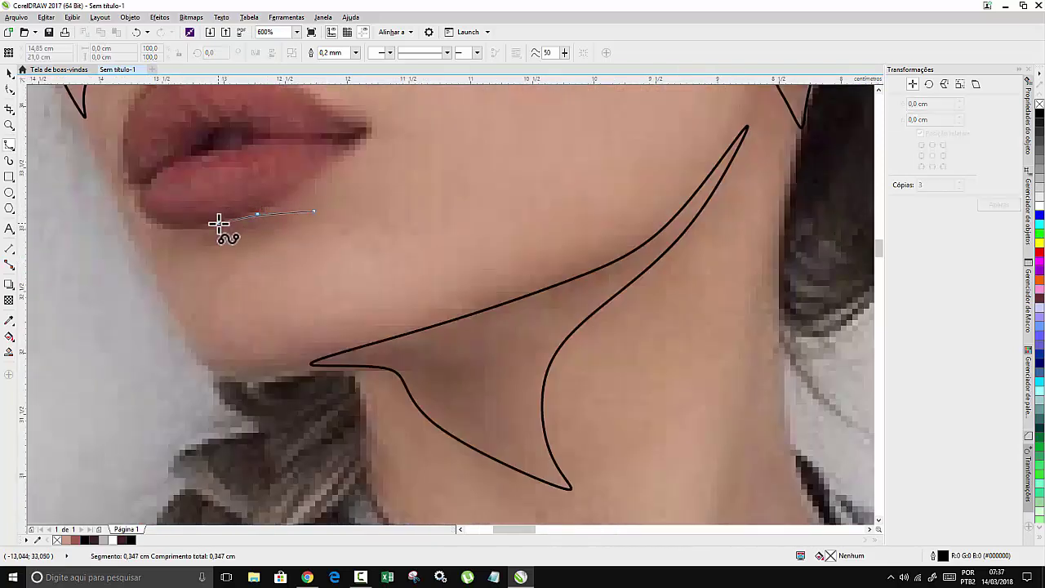
{"action": "left_click", "coordinate": [218, 222]}
{"action": "left_click", "coordinate": [193, 253]}
{"action": "left_click", "coordinate": [185, 291]}
{"action": "left_click", "coordinate": [202, 268]}
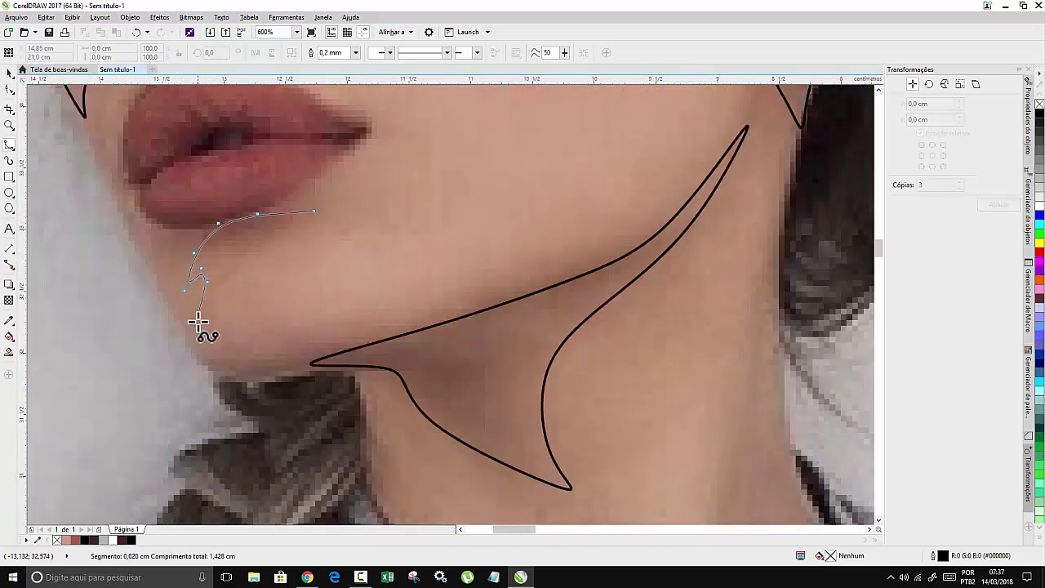
{"action": "left_click", "coordinate": [197, 325]}
{"action": "left_click", "coordinate": [208, 339]}
{"action": "left_click", "coordinate": [240, 355]}
{"action": "left_click", "coordinate": [212, 318]}
{"action": "left_click", "coordinate": [215, 281]}
{"action": "left_click", "coordinate": [224, 259]}
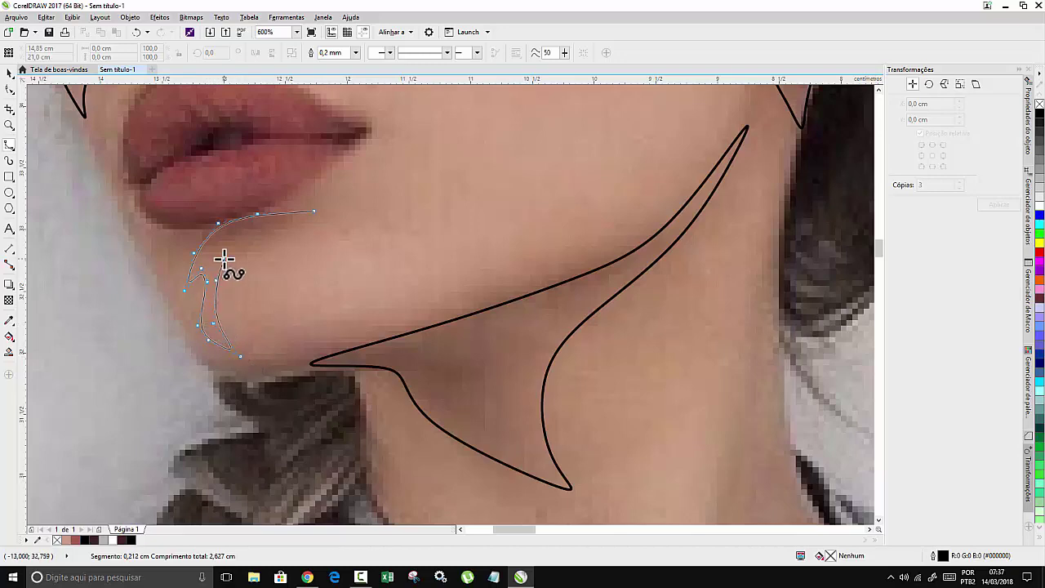
{"action": "left_click", "coordinate": [253, 237]}
{"action": "left_click", "coordinate": [270, 227]}
{"action": "left_click", "coordinate": [293, 218]}
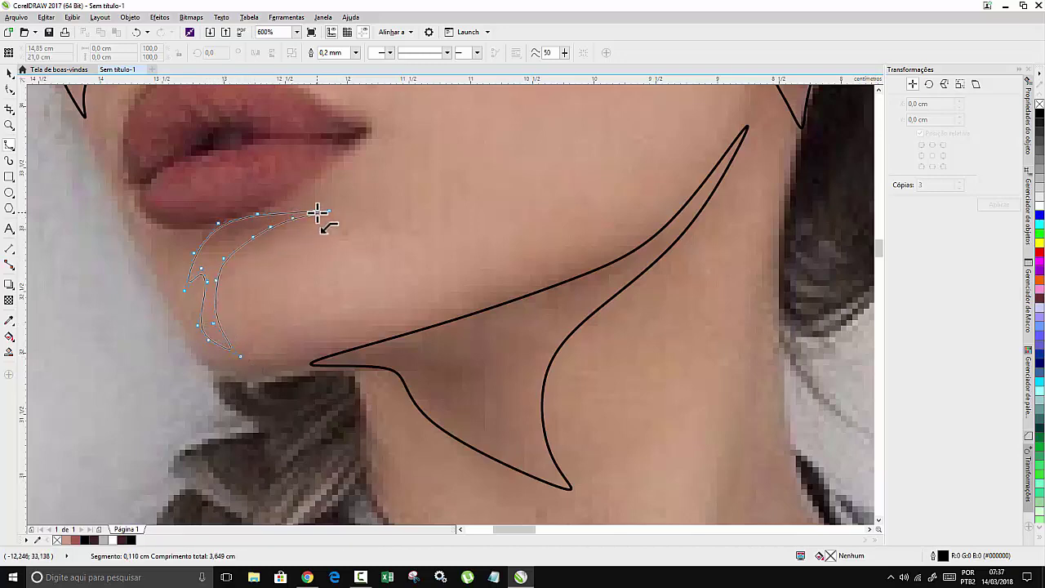
{"action": "left_click", "coordinate": [318, 213]}
{"action": "scroll", "coordinate": [292, 250], "scroll_direction": "down", "scroll_amount": 3}
Trace a closed B-Spline shadow between the lips and the face's outer edge down to the chin, about 0.94 by 2.1 cm.
{"action": "scroll", "coordinate": [251, 263], "scroll_direction": "up", "scroll_amount": 3}
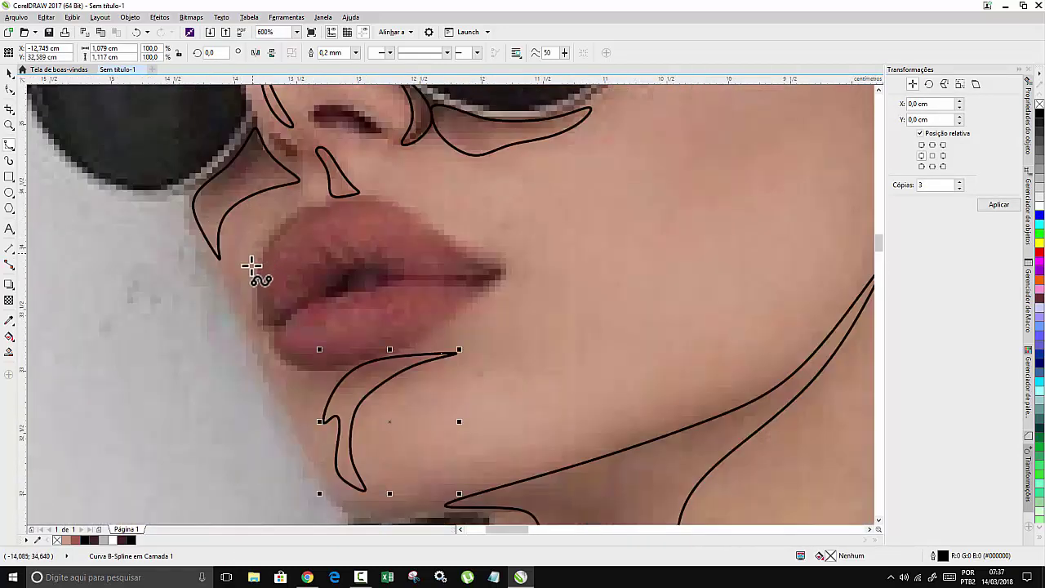
{"action": "left_click", "coordinate": [255, 279]}
{"action": "left_click", "coordinate": [260, 330]}
{"action": "left_click", "coordinate": [290, 359]}
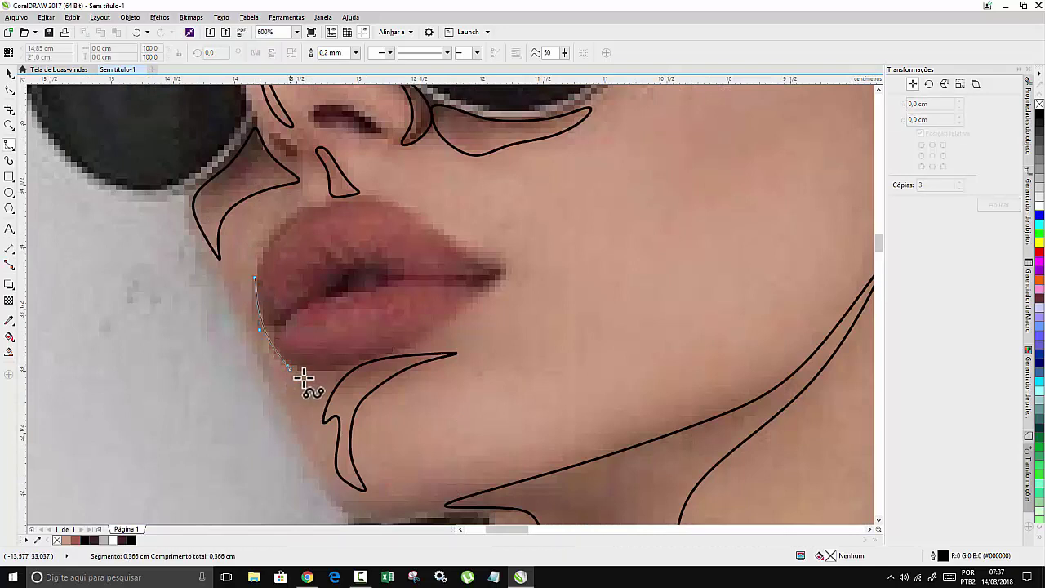
{"action": "left_click", "coordinate": [312, 377]}
{"action": "left_click", "coordinate": [307, 400]}
{"action": "left_click", "coordinate": [316, 439]}
{"action": "left_click", "coordinate": [331, 470]}
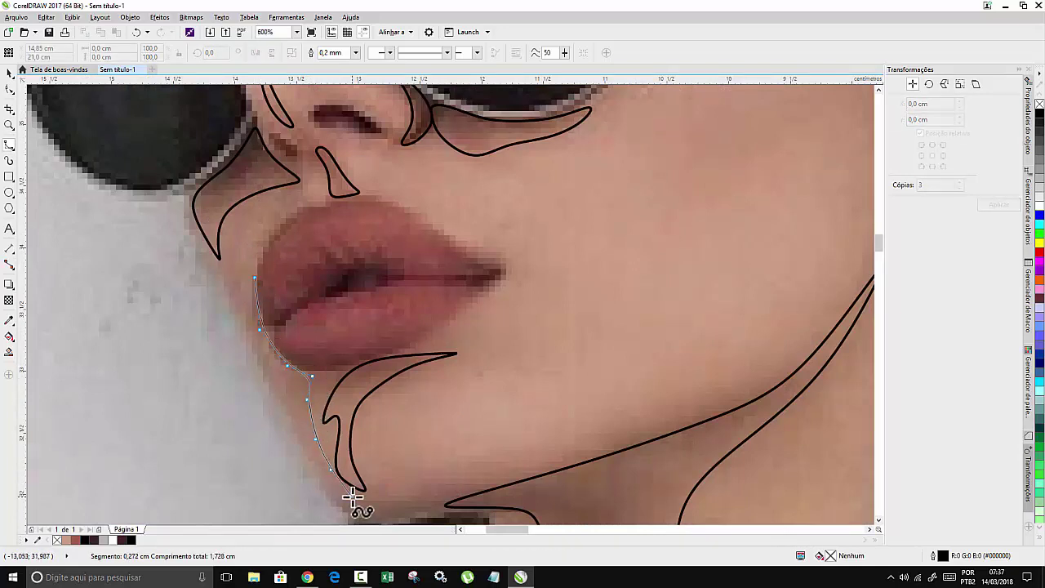
{"action": "left_click", "coordinate": [353, 495]}
{"action": "left_click", "coordinate": [291, 427]}
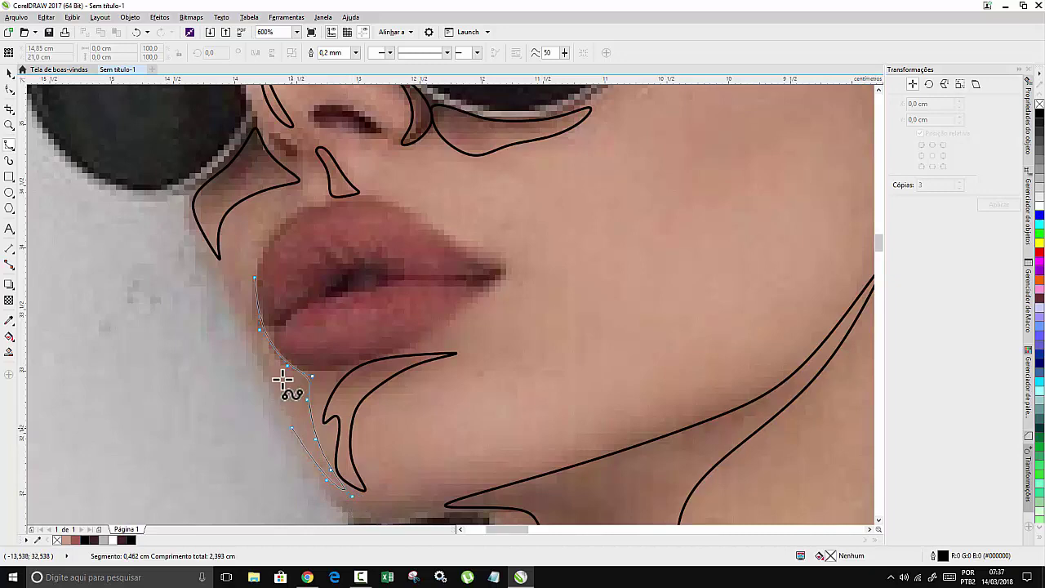
{"action": "left_click", "coordinate": [254, 349]}
{"action": "left_click", "coordinate": [224, 277]}
{"action": "left_click", "coordinate": [233, 257]}
{"action": "left_click", "coordinate": [236, 222]}
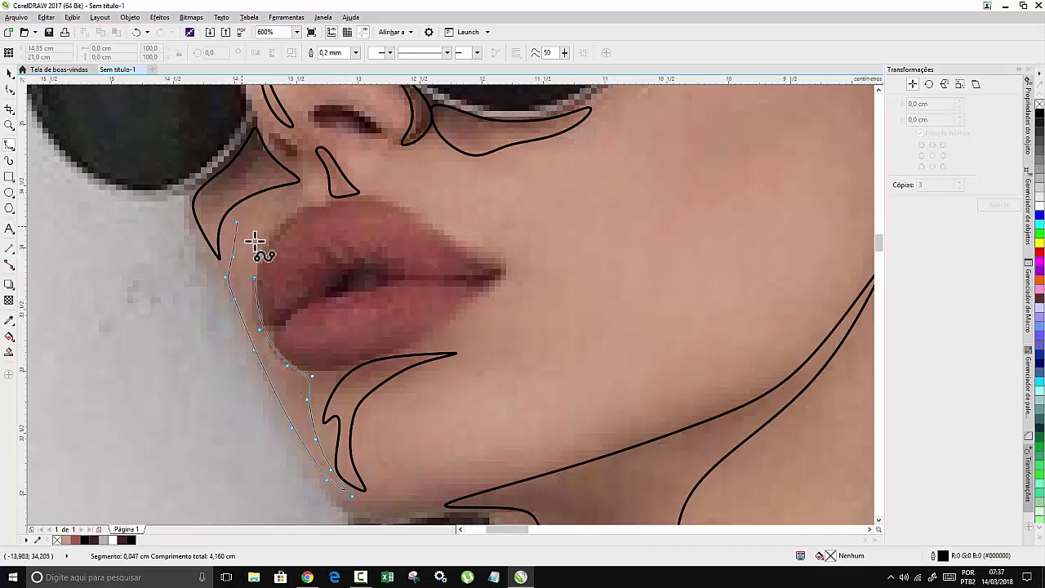
{"action": "left_click", "coordinate": [254, 277]}
{"action": "scroll", "coordinate": [275, 280], "scroll_direction": "down", "scroll_amount": 3}
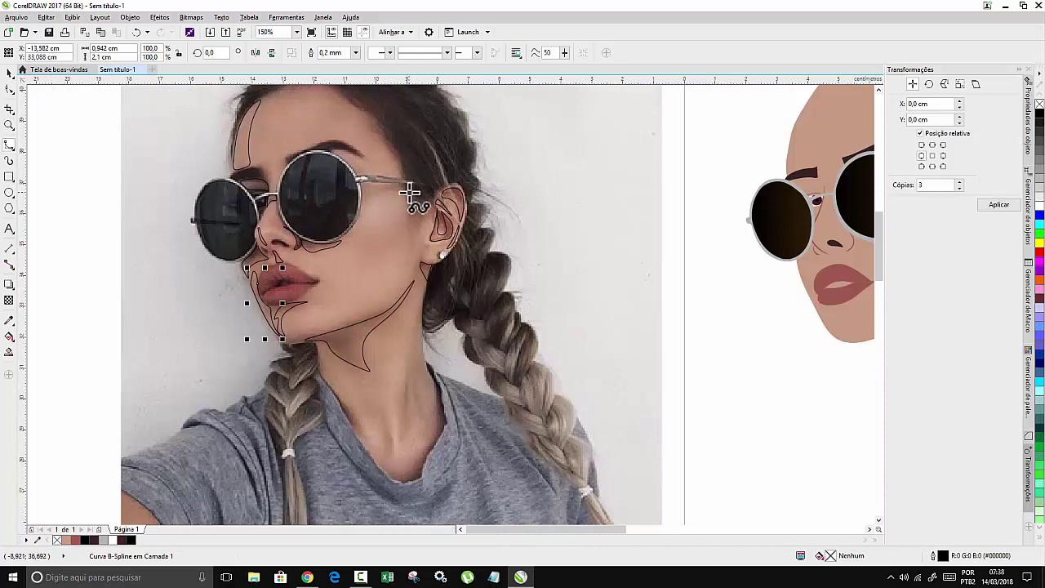
Group all the traced shadow outlines on the photo and fill the group with reddish brown (#9F5B50).
{"action": "scroll", "coordinate": [408, 163], "scroll_direction": "down", "scroll_amount": 4}
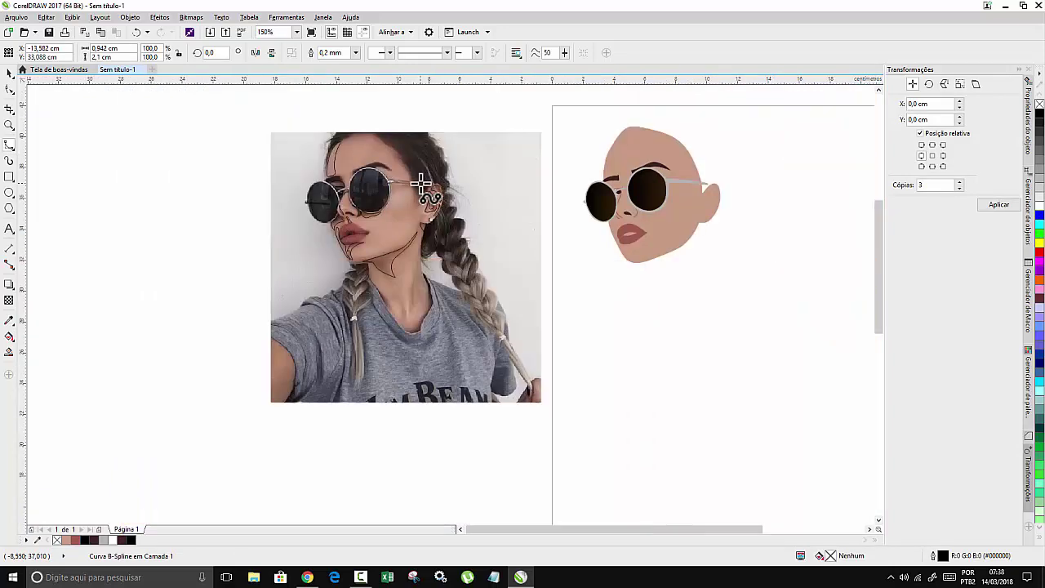
{"action": "scroll", "coordinate": [432, 133], "scroll_direction": "up", "scroll_amount": 4}
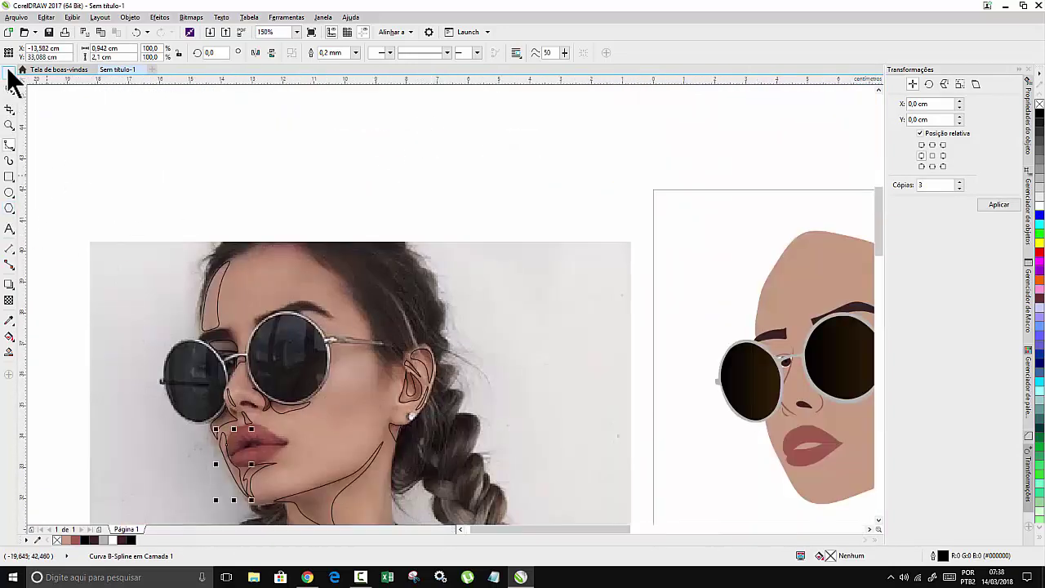
{"action": "scroll", "coordinate": [200, 219], "scroll_direction": "down", "scroll_amount": 2}
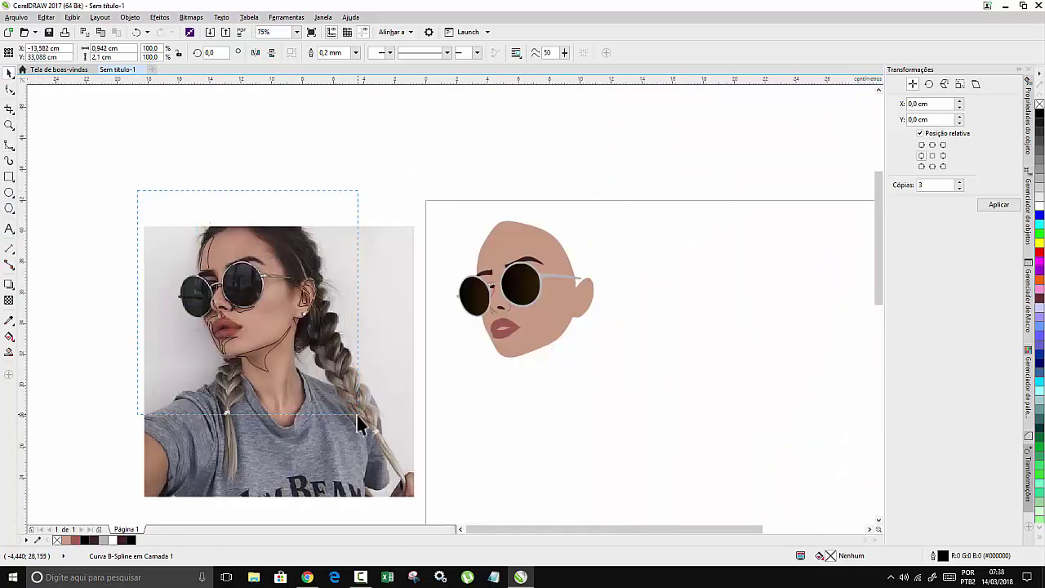
{"action": "left_click_drag", "start_coordinate": [356, 420], "coordinate": [358, 419]}
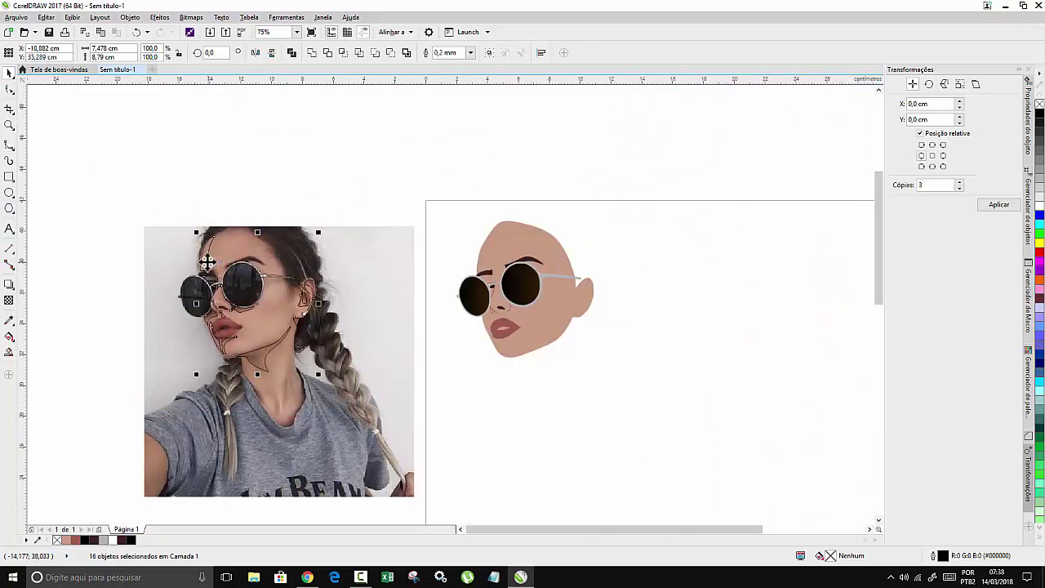
{"action": "right_click", "coordinate": [208, 261]}
{"action": "left_click", "coordinate": [256, 320]}
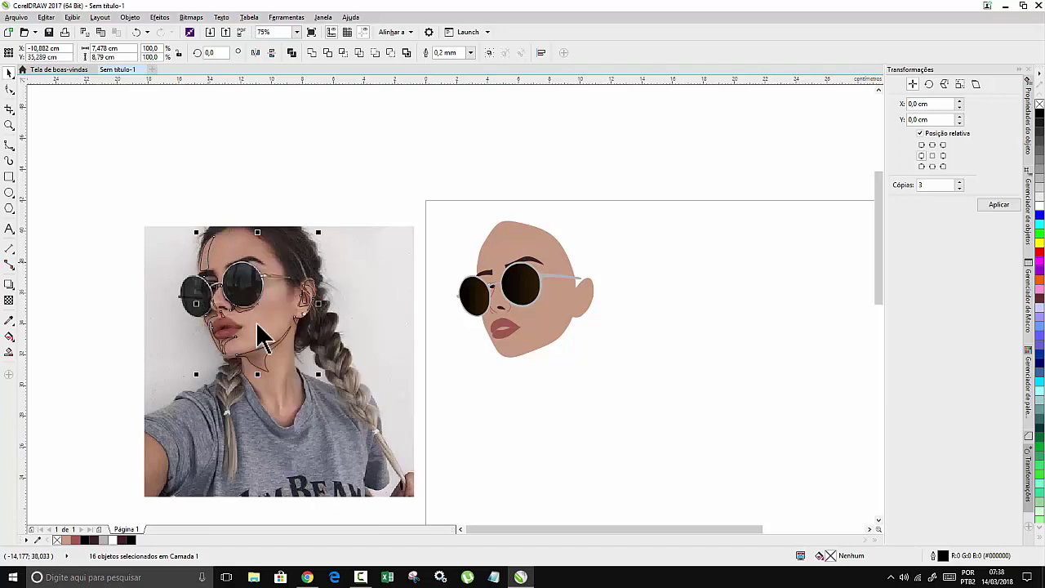
{"action": "left_click", "coordinate": [77, 541]}
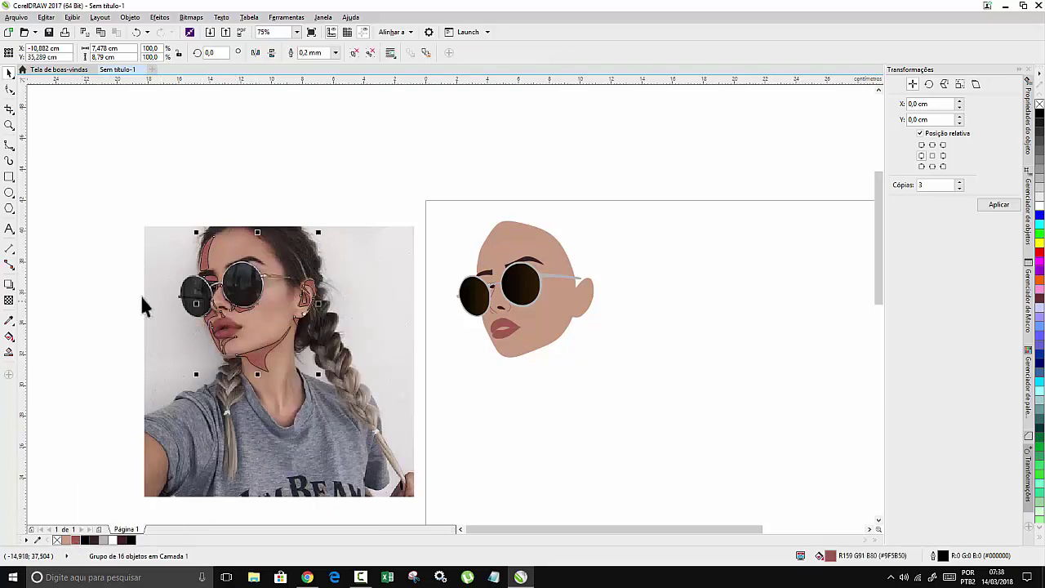
{"action": "scroll", "coordinate": [236, 300], "scroll_direction": "up", "scroll_amount": 2}
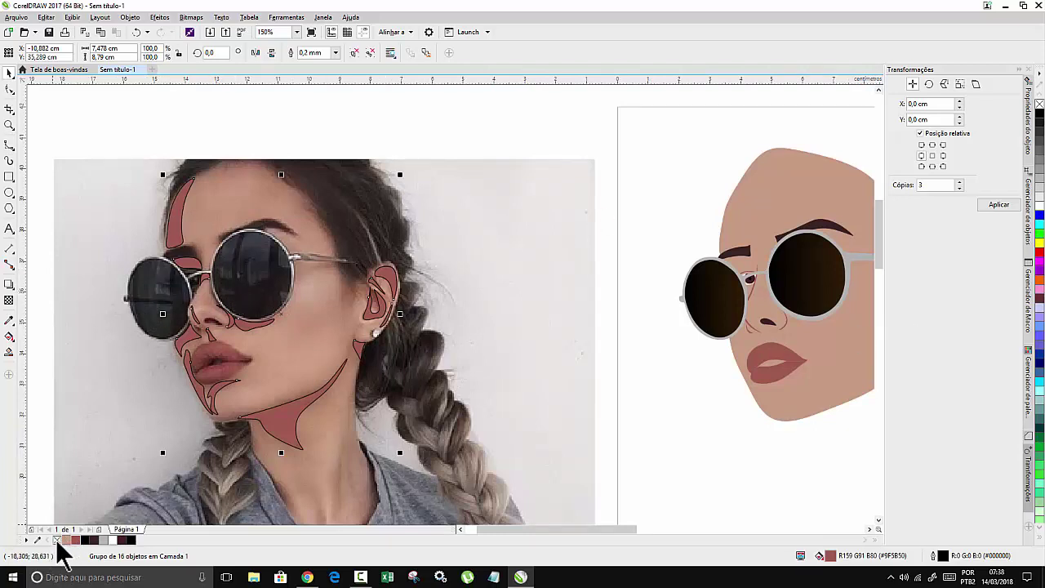
Remove the outline from the traced shadow group and apply a uniform transparency of 47.
{"action": "right_click", "coordinate": [56, 541]}
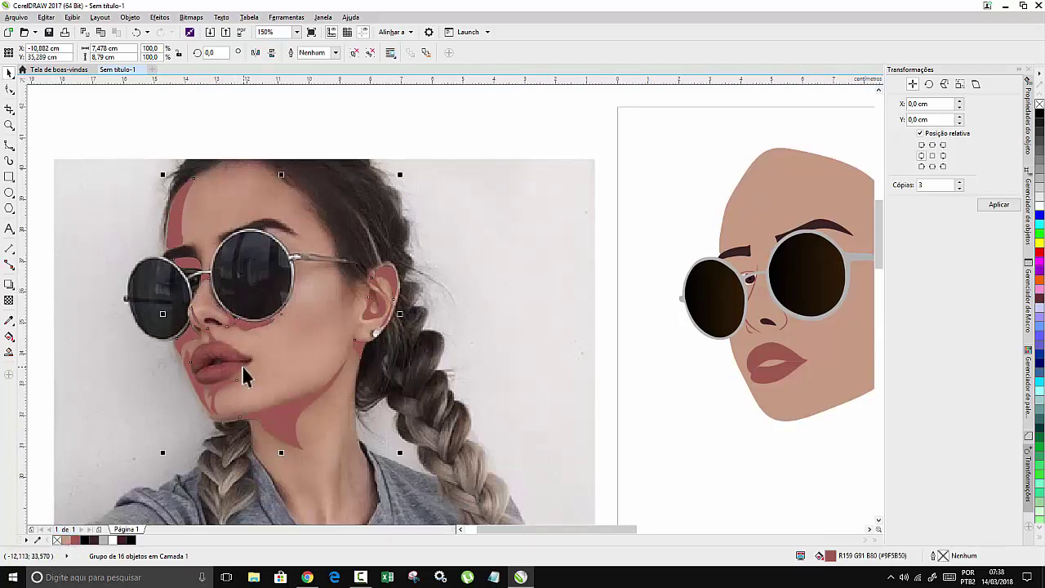
{"action": "left_click", "coordinate": [10, 302]}
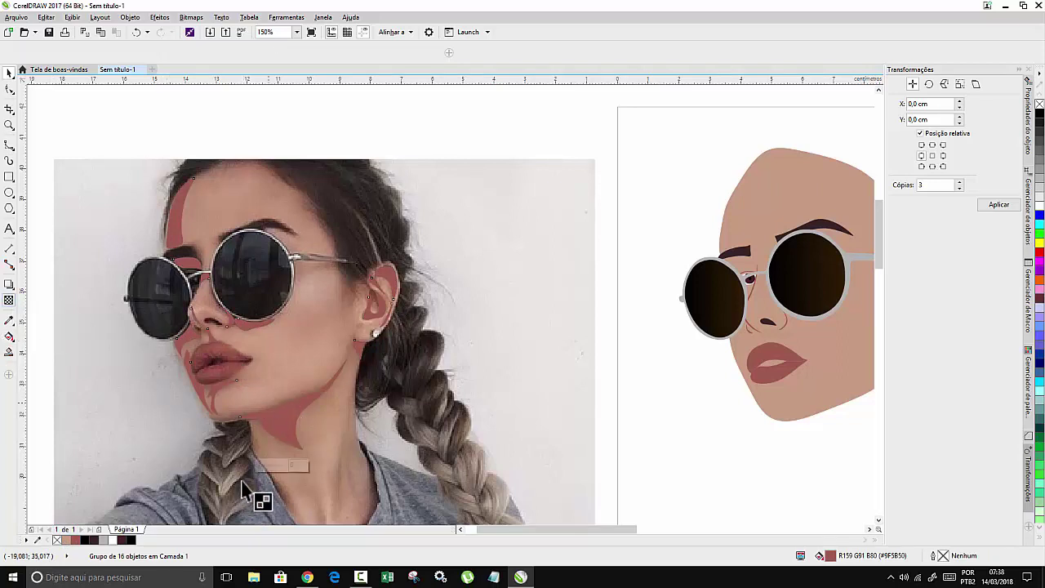
{"action": "left_click_drag", "start_coordinate": [263, 464], "coordinate": [273, 467]}
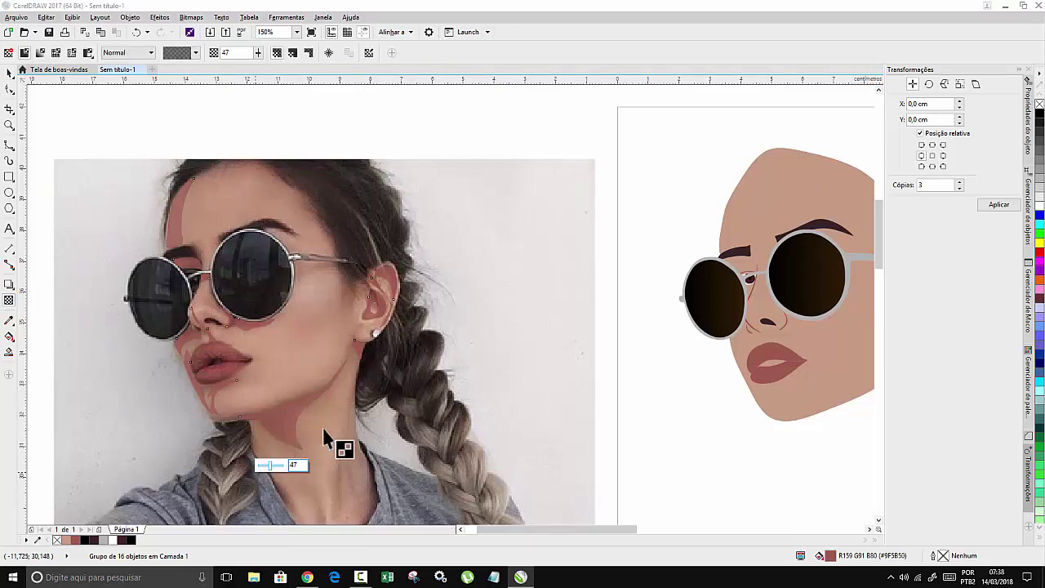
Move the semi-transparent shadow group 18 cm to the right so it overlays the drawn face.
{"action": "left_click", "coordinate": [9, 73]}
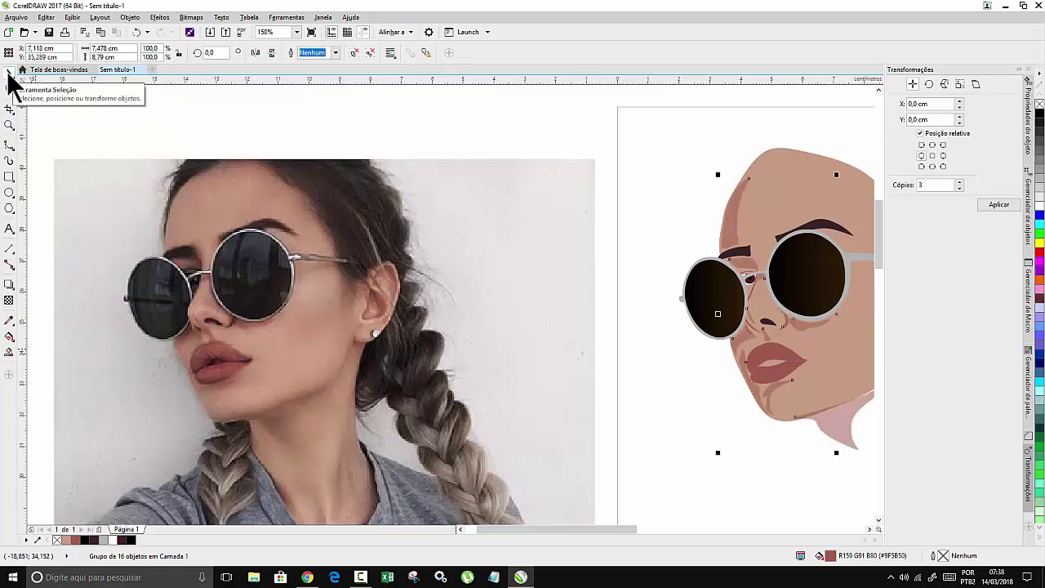
{"action": "scroll", "coordinate": [711, 231], "scroll_direction": "down", "scroll_amount": 1}
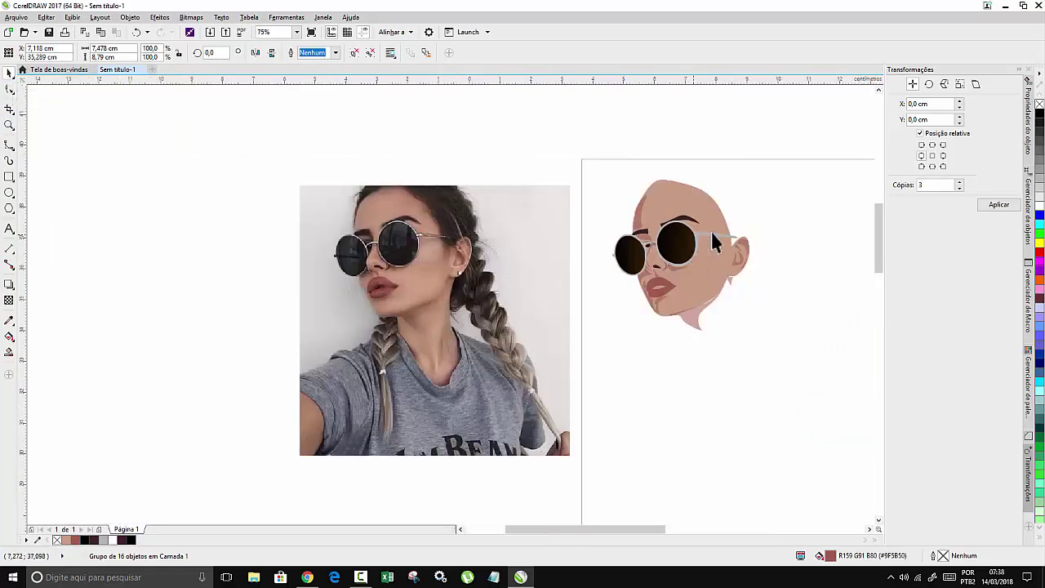
{"action": "scroll", "coordinate": [711, 232], "scroll_direction": "up", "scroll_amount": 2}
{"action": "scroll", "coordinate": [710, 235], "scroll_direction": "down", "scroll_amount": 1}
{"action": "scroll", "coordinate": [716, 294], "scroll_direction": "up", "scroll_amount": 1}
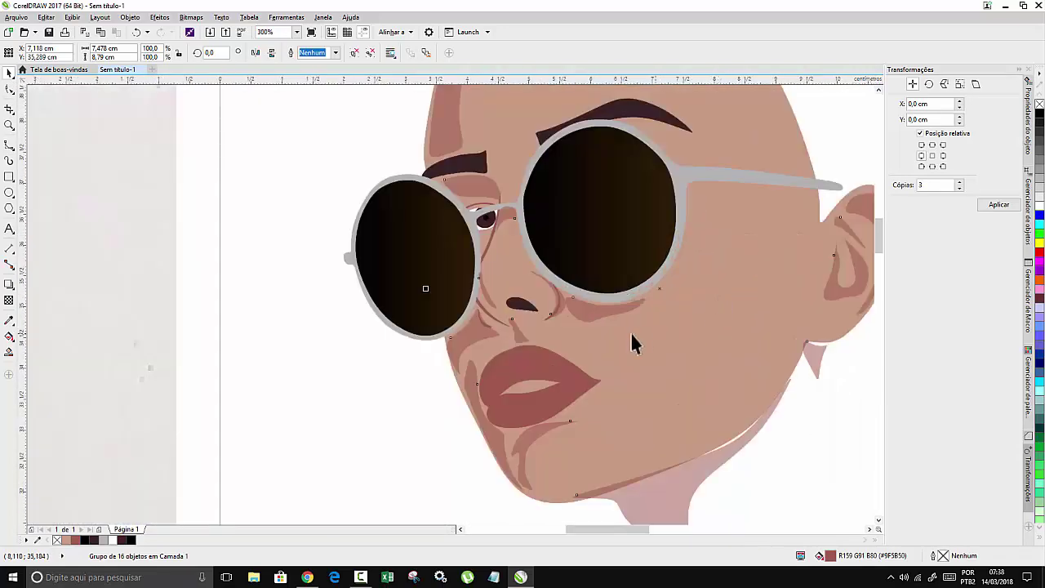
Set the shadow group's transparency to 68 and deselect the group.
{"action": "left_click", "coordinate": [9, 300]}
{"action": "scroll", "coordinate": [439, 388], "scroll_direction": "down", "scroll_amount": 1}
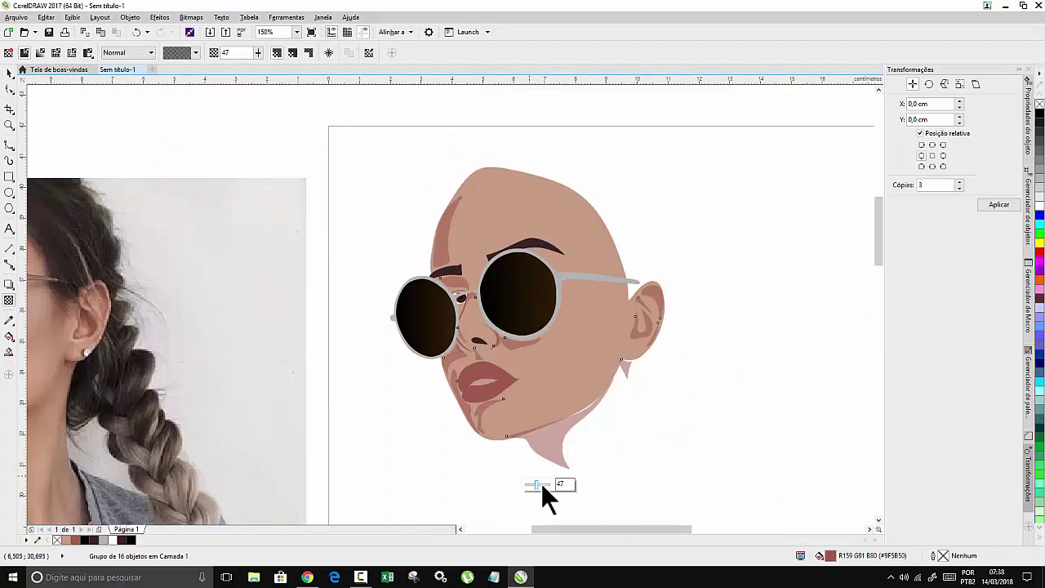
{"action": "left_click_drag", "start_coordinate": [541, 484], "coordinate": [545, 485]}
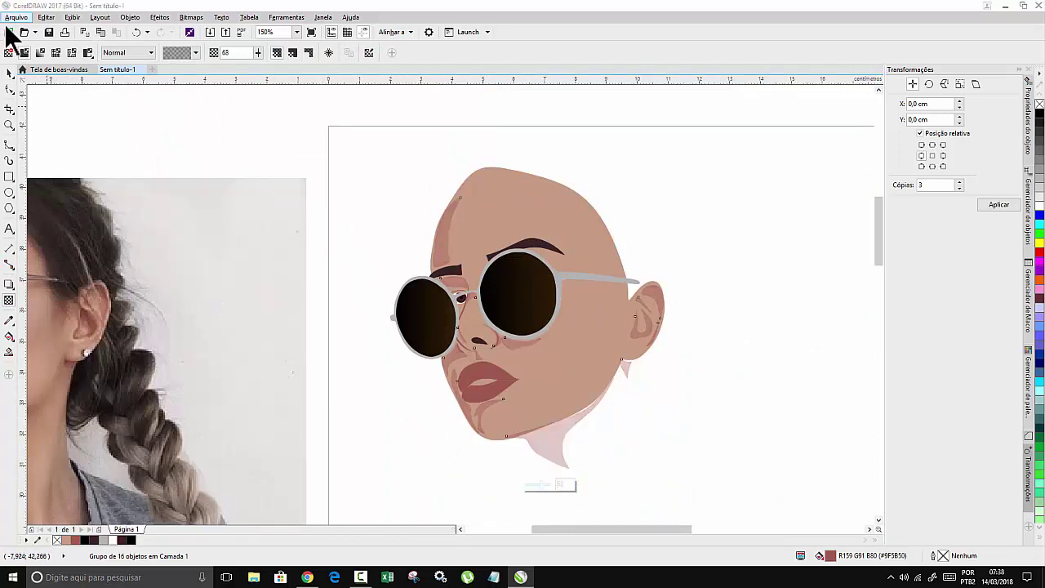
{"action": "left_click", "coordinate": [10, 73]}
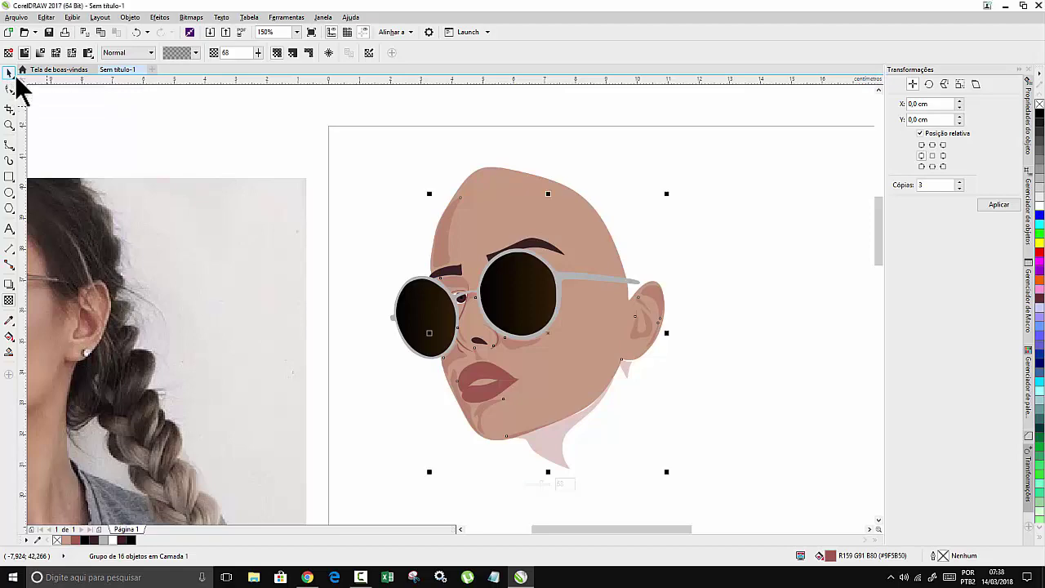
{"action": "left_click", "coordinate": [331, 187]}
Trace a closed B-Spline neck shape on the photo along the neckline, up to the earlobe and across the jaw, about 4.35 by 7.4 cm.
{"action": "scroll", "coordinate": [596, 346], "scroll_direction": "down", "scroll_amount": 1}
{"action": "scroll", "coordinate": [591, 361], "scroll_direction": "up", "scroll_amount": 1}
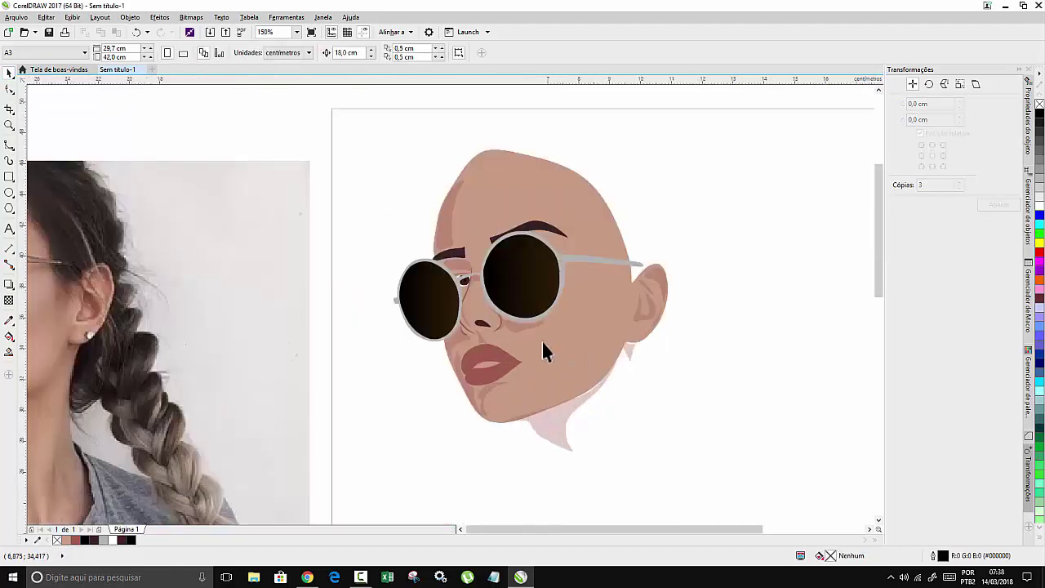
{"action": "scroll", "coordinate": [541, 339], "scroll_direction": "down", "scroll_amount": 1}
{"action": "scroll", "coordinate": [272, 419], "scroll_direction": "up", "scroll_amount": 1}
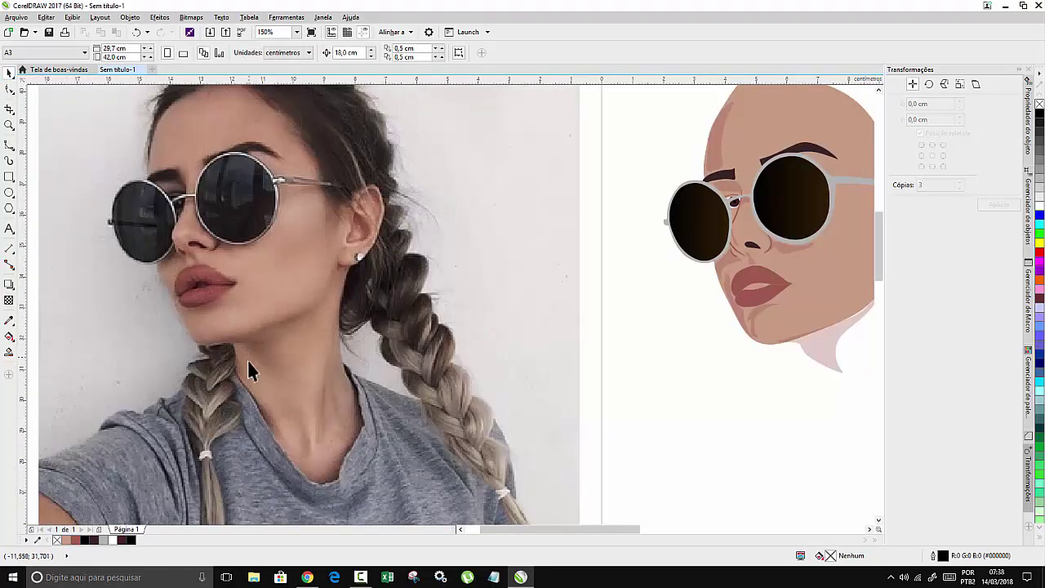
{"action": "left_click", "coordinate": [10, 144]}
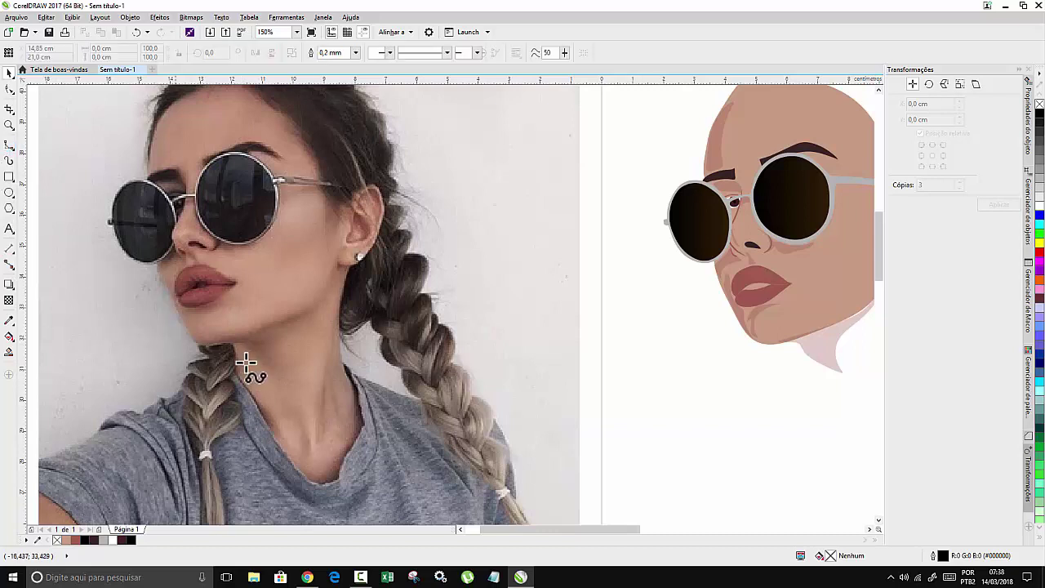
{"action": "left_click", "coordinate": [233, 342]}
{"action": "left_click", "coordinate": [236, 364]}
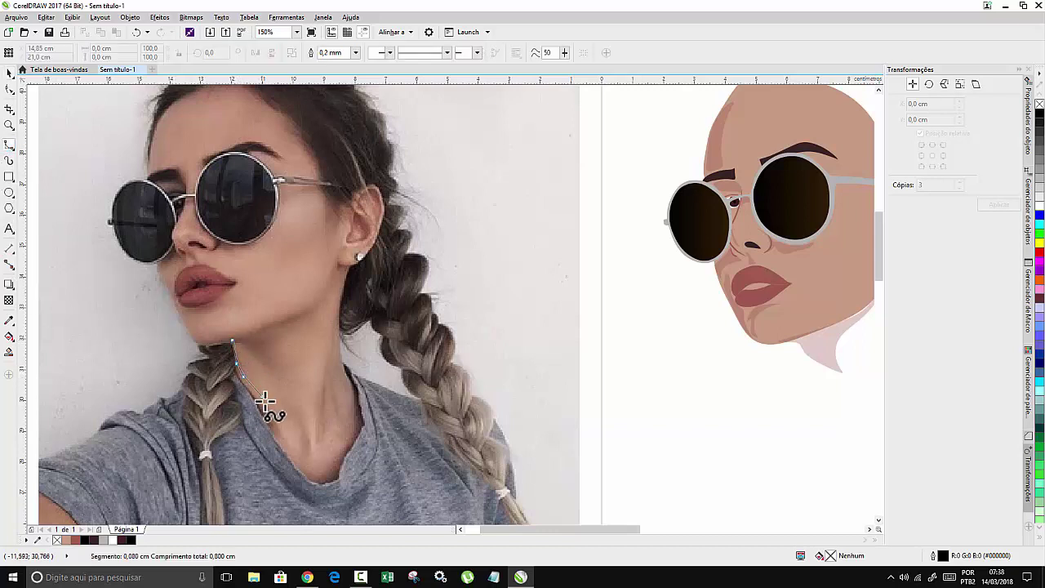
{"action": "left_click", "coordinate": [258, 408]}
{"action": "left_click", "coordinate": [269, 437]}
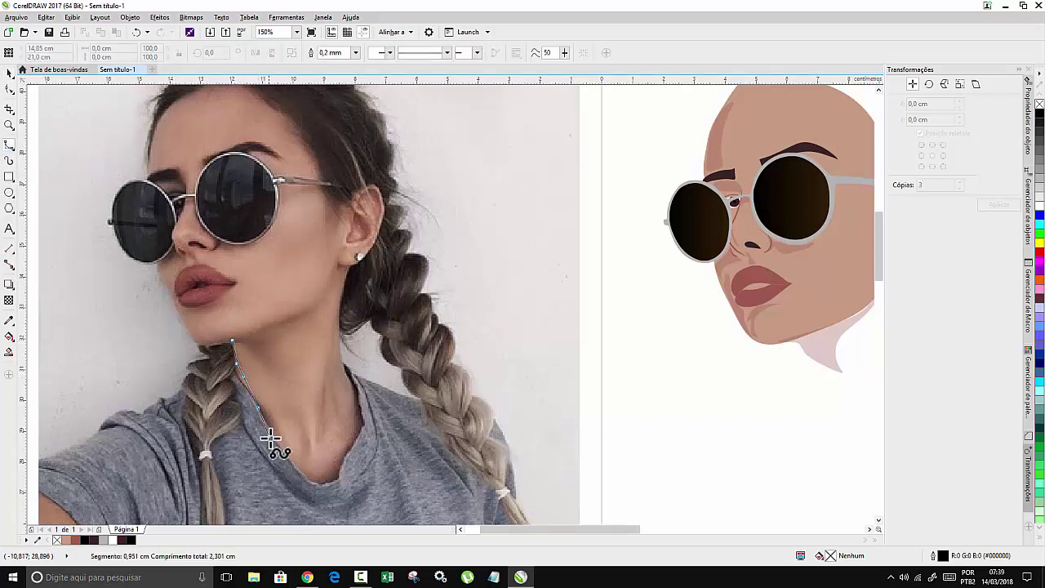
{"action": "left_click", "coordinate": [325, 482]}
{"action": "left_click", "coordinate": [331, 481]}
{"action": "left_click", "coordinate": [341, 480]}
{"action": "left_click", "coordinate": [338, 459]}
{"action": "left_click", "coordinate": [364, 422]}
{"action": "left_click", "coordinate": [356, 388]}
{"action": "left_click", "coordinate": [346, 374]}
{"action": "left_click", "coordinate": [342, 290]}
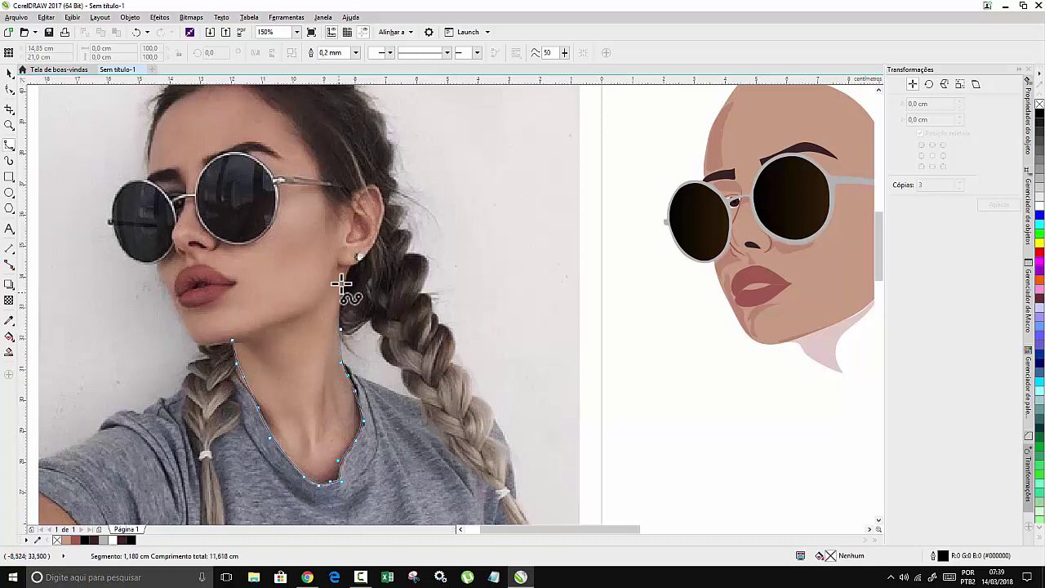
{"action": "left_click", "coordinate": [352, 259]}
{"action": "left_click", "coordinate": [323, 252]}
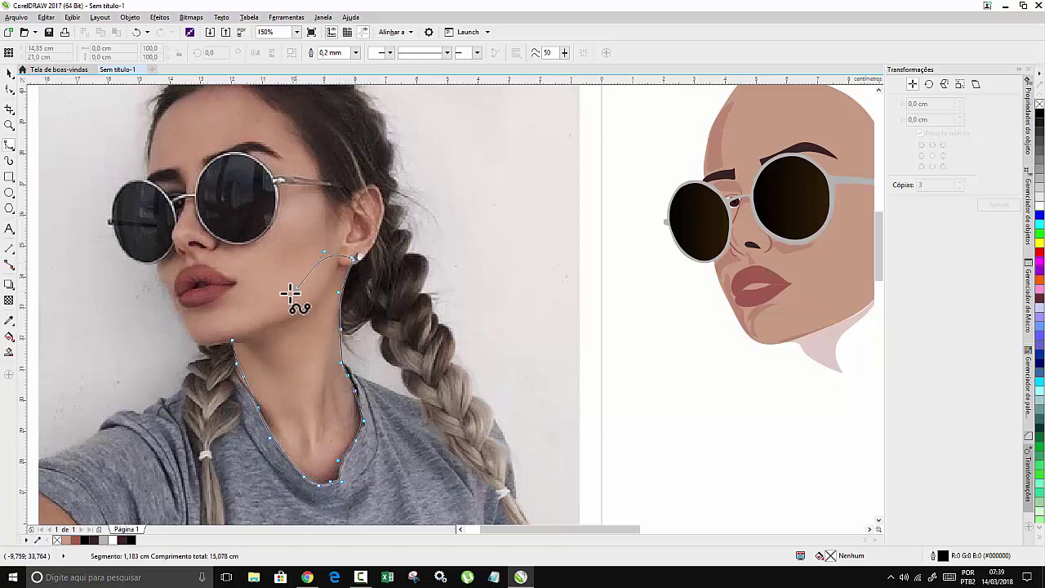
{"action": "left_click", "coordinate": [289, 292]}
{"action": "left_click", "coordinate": [256, 309]}
{"action": "left_click", "coordinate": [222, 324]}
{"action": "left_click", "coordinate": [222, 324]}
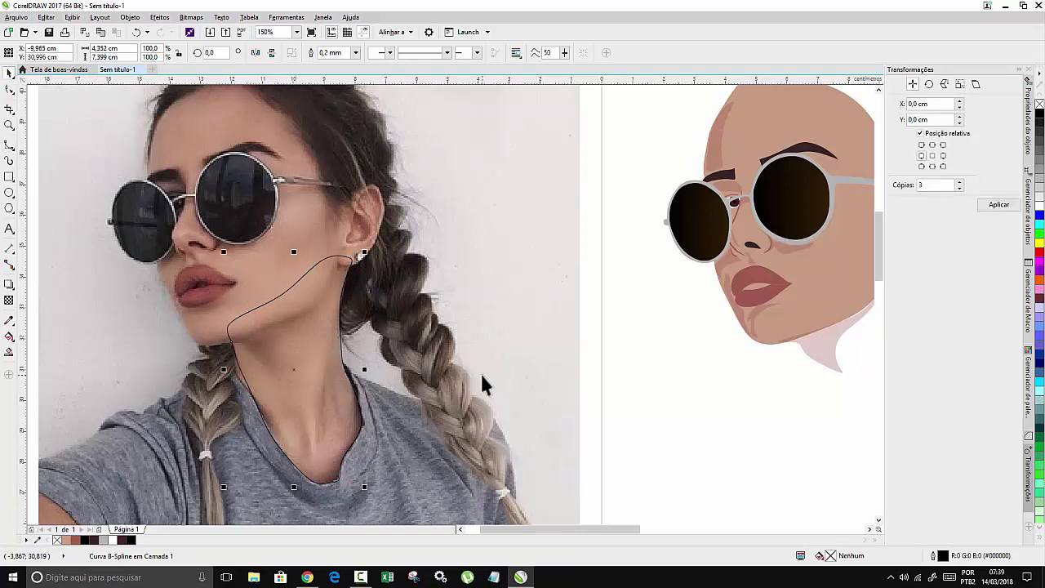
Move the neck shape 18 cm right onto the illustration and fill it with the face's sampled skin tone (R198 G156 B132).
{"action": "key", "text": "shift+Right"}
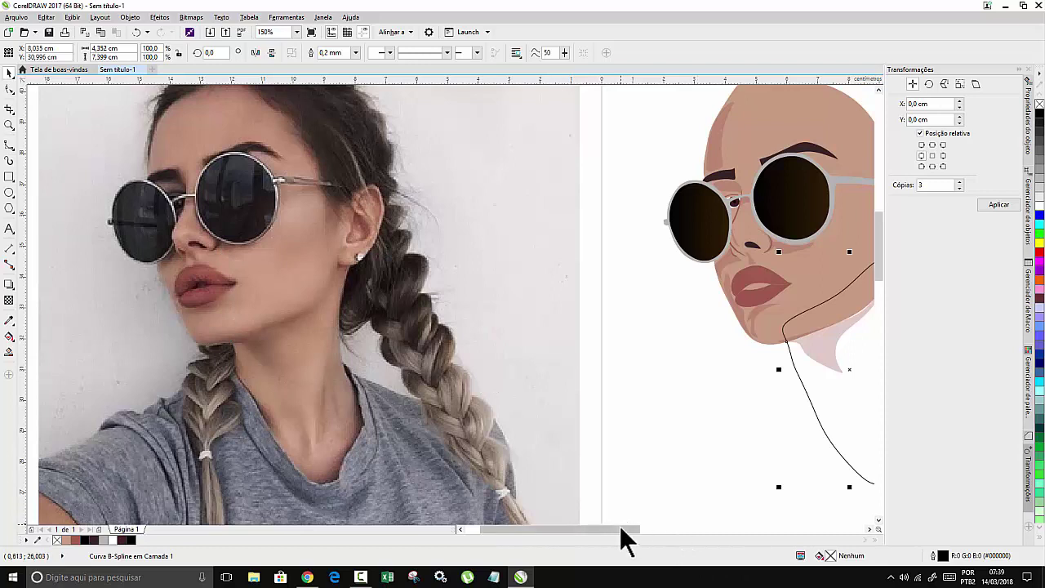
{"action": "left_click_drag", "start_coordinate": [621, 529], "coordinate": [666, 529]}
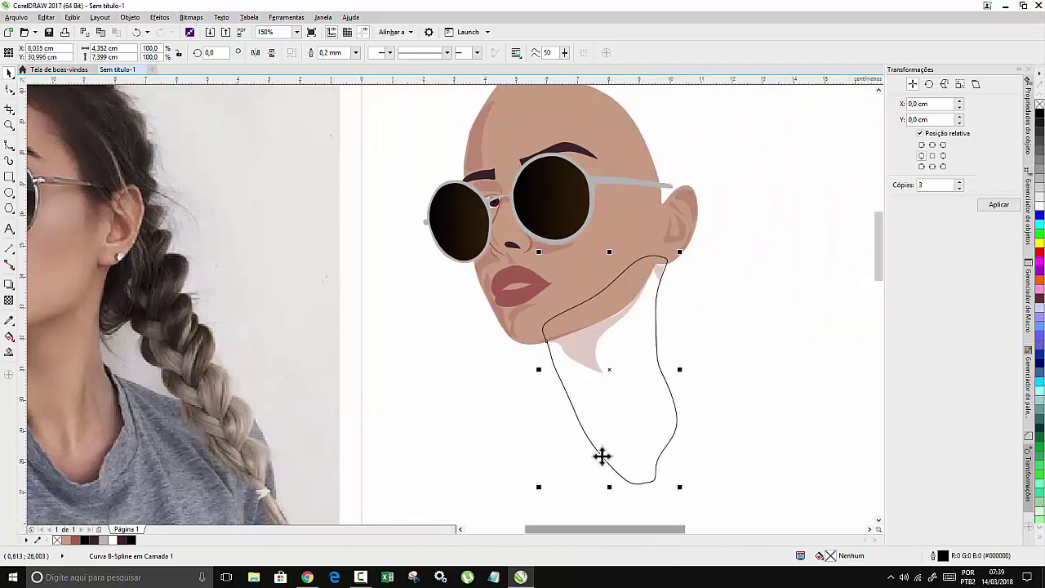
{"action": "left_click", "coordinate": [10, 320]}
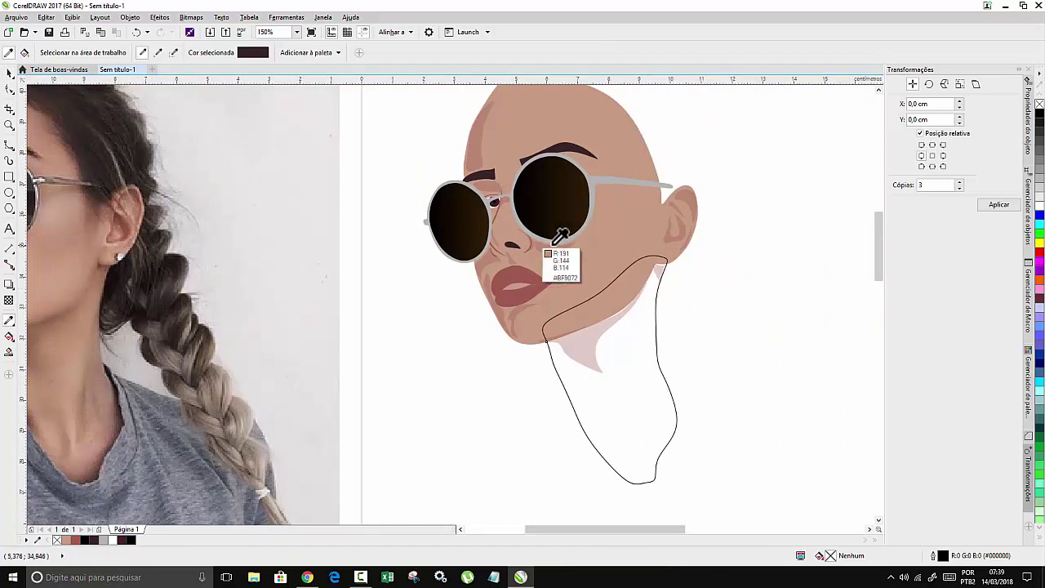
{"action": "left_click", "coordinate": [611, 243]}
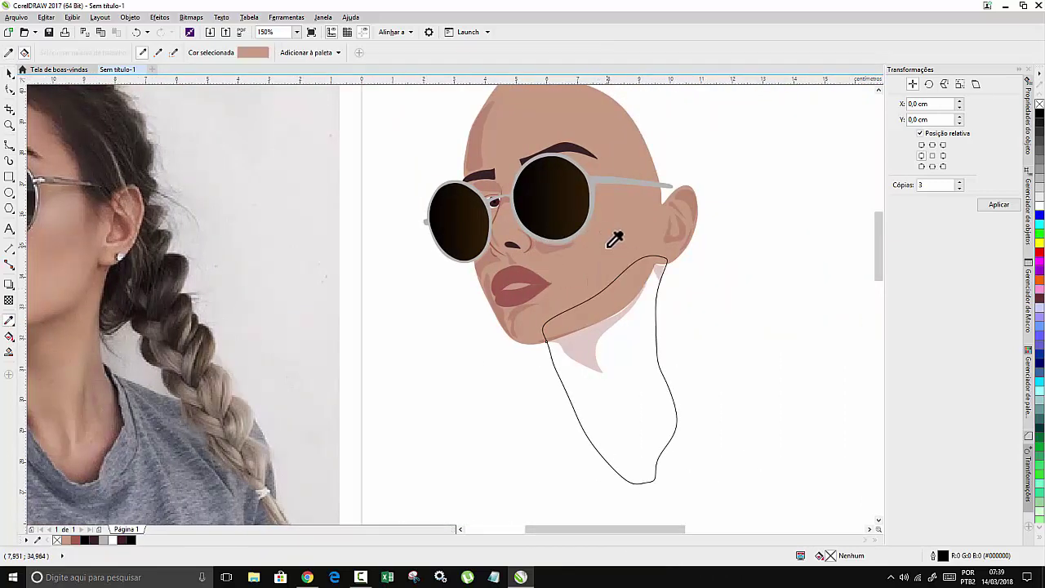
{"action": "left_click", "coordinate": [635, 402]}
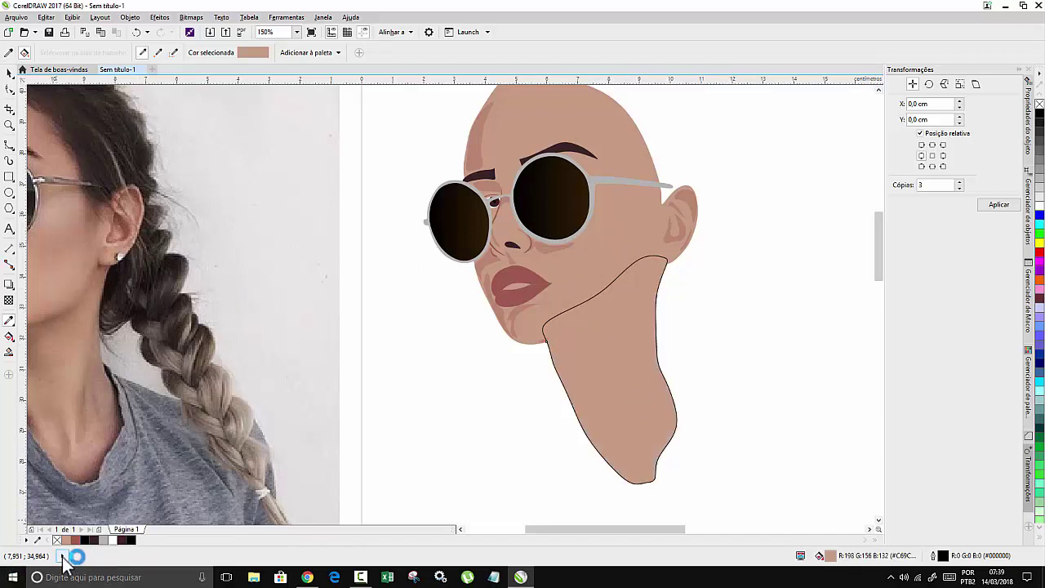
Remove the neck shape's outline and send it to the back of the layer, behind the face and shadows.
{"action": "right_click", "coordinate": [56, 540]}
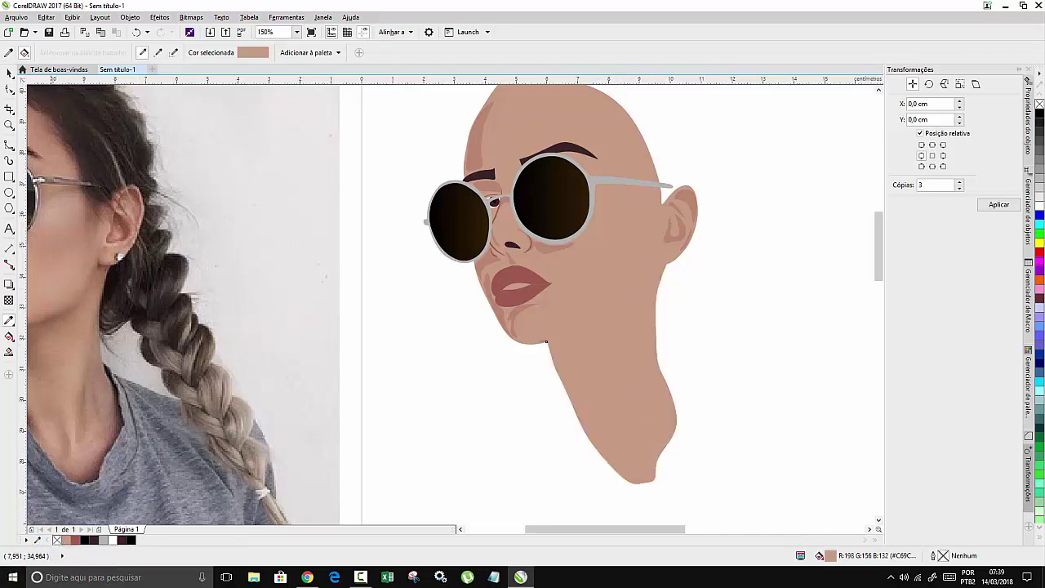
{"action": "left_click", "coordinate": [9, 73]}
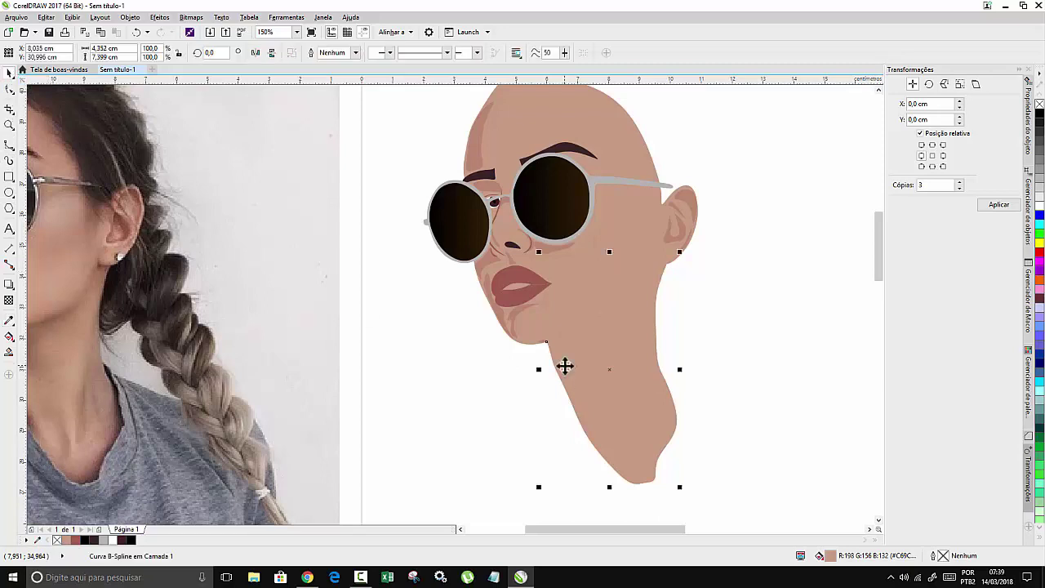
{"action": "key", "text": "shift+Page_Down"}
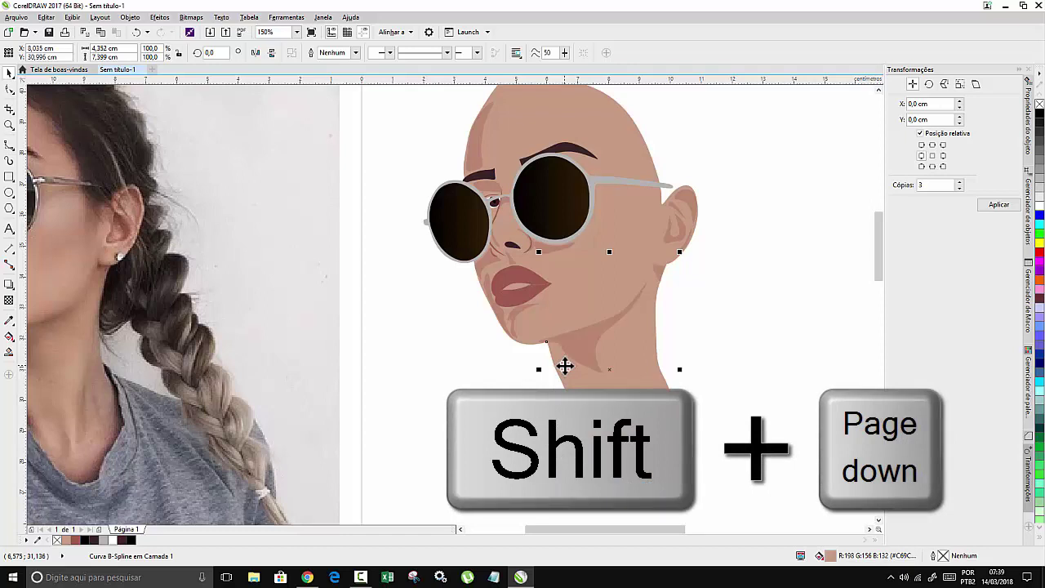
{"action": "scroll", "coordinate": [633, 256], "scroll_direction": "down", "scroll_amount": 2}
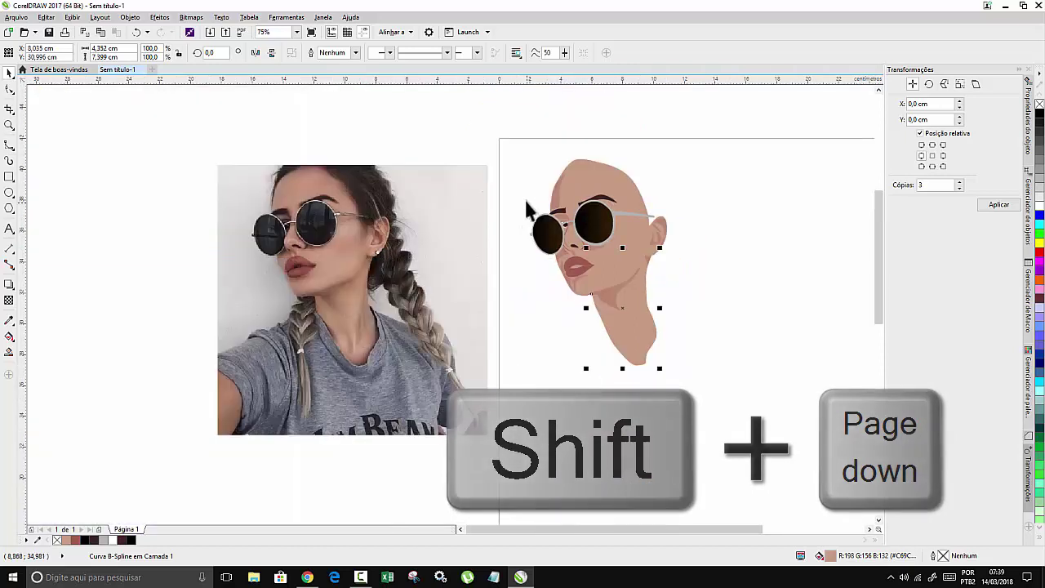
{"action": "key", "text": "Escape"}
Start a B-Spline hair outline on the photo above the smaller sunglasses lens, running up the forehead edge and over the crown beyond the photo.
{"action": "scroll", "coordinate": [339, 169], "scroll_direction": "up", "scroll_amount": 2}
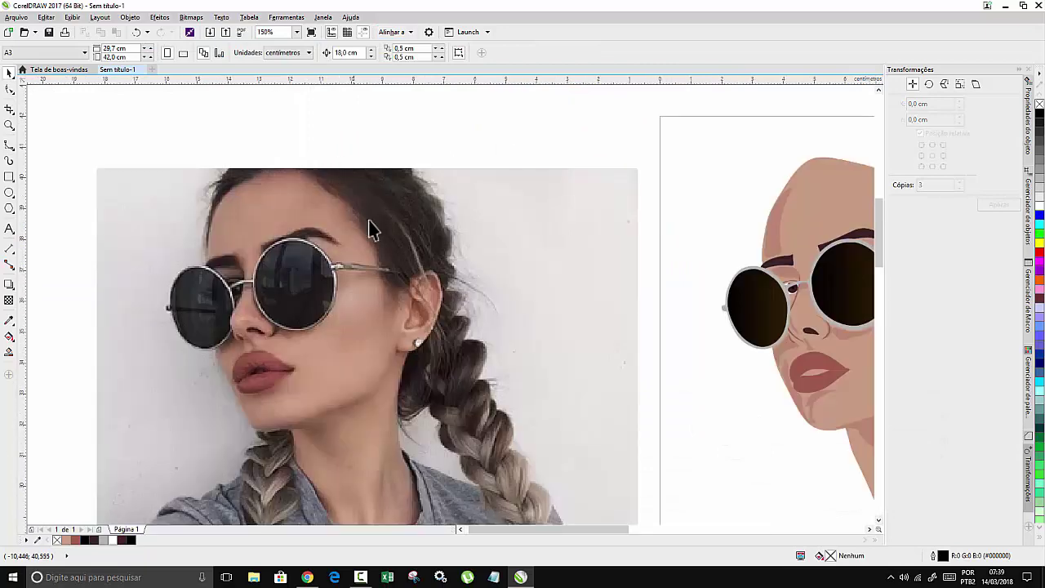
{"action": "scroll", "coordinate": [445, 276], "scroll_direction": "down", "scroll_amount": 2}
{"action": "scroll", "coordinate": [389, 251], "scroll_direction": "up", "scroll_amount": 2}
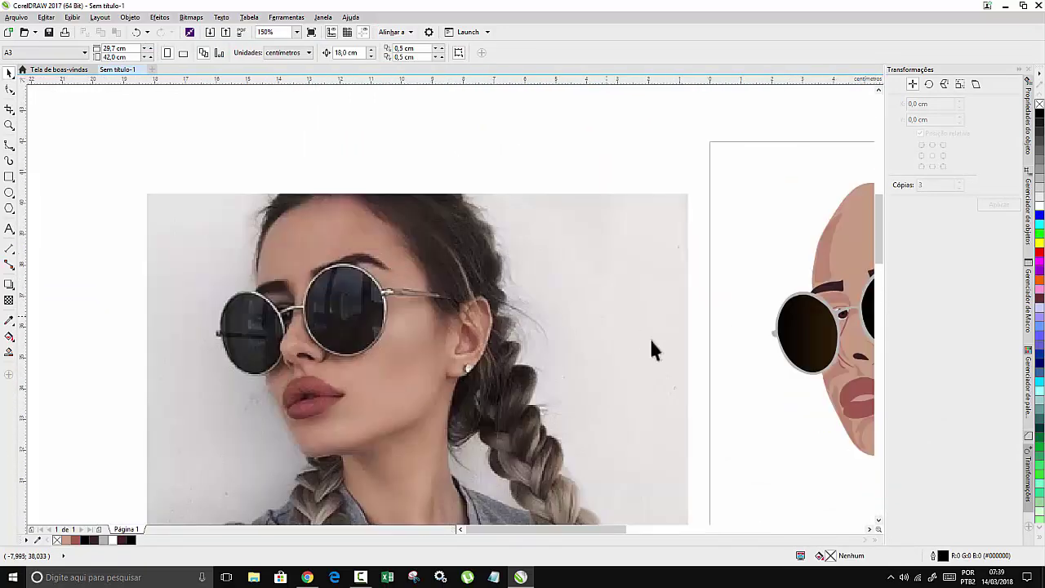
{"action": "left_click", "coordinate": [8, 146]}
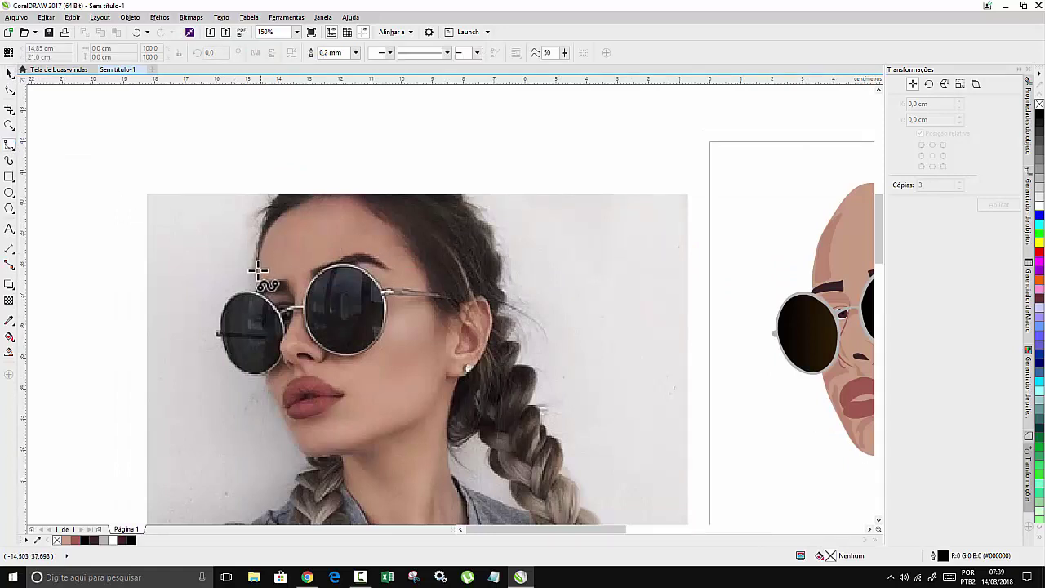
{"action": "left_click", "coordinate": [258, 269]}
{"action": "left_click", "coordinate": [256, 262]}
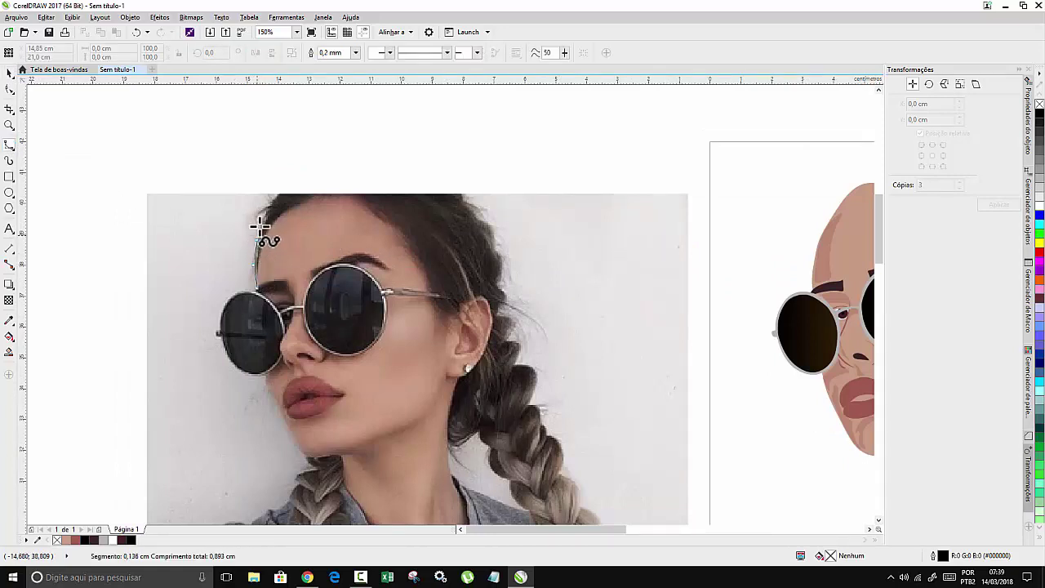
{"action": "left_click", "coordinate": [267, 210]}
{"action": "left_click", "coordinate": [288, 180]}
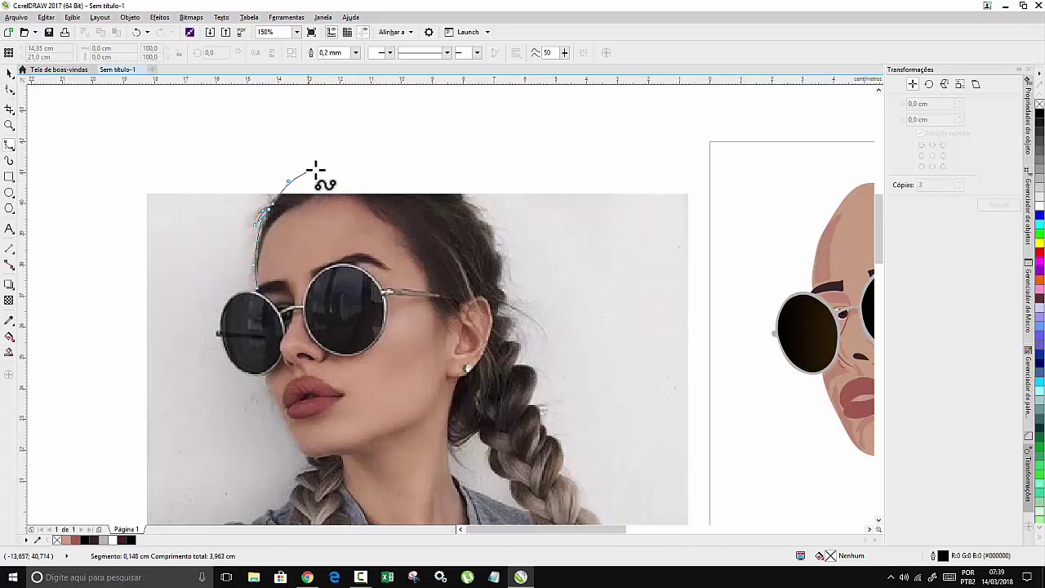
{"action": "left_click", "coordinate": [317, 168]}
{"action": "left_click", "coordinate": [341, 162]}
{"action": "left_click", "coordinate": [366, 168]}
{"action": "left_click", "coordinate": [388, 162]}
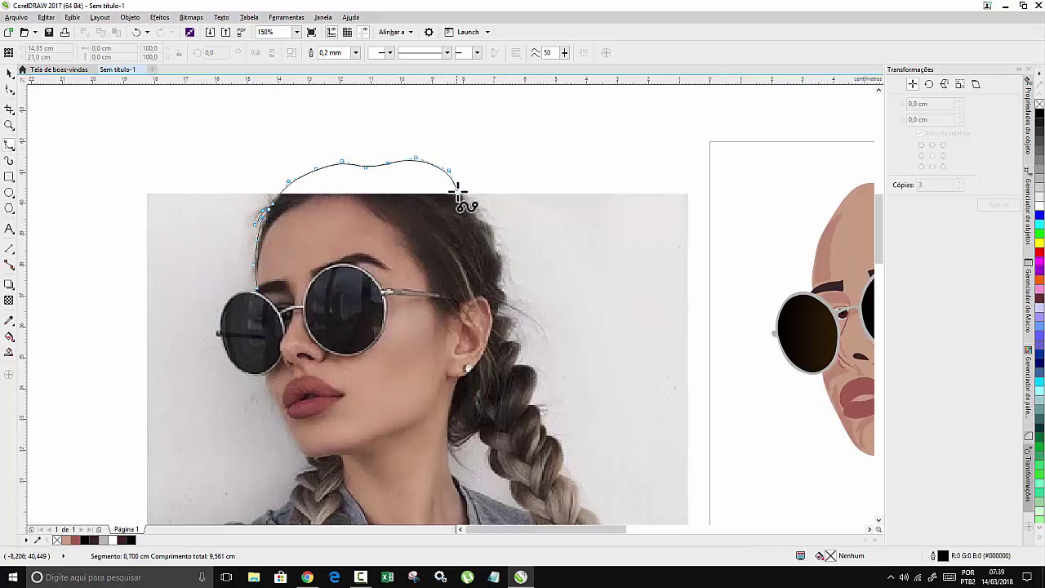
Continue the hair outline down the back of the head and behind the ear to the first bulge of the long braid.
{"action": "left_click", "coordinate": [477, 206]}
{"action": "left_click", "coordinate": [492, 229]}
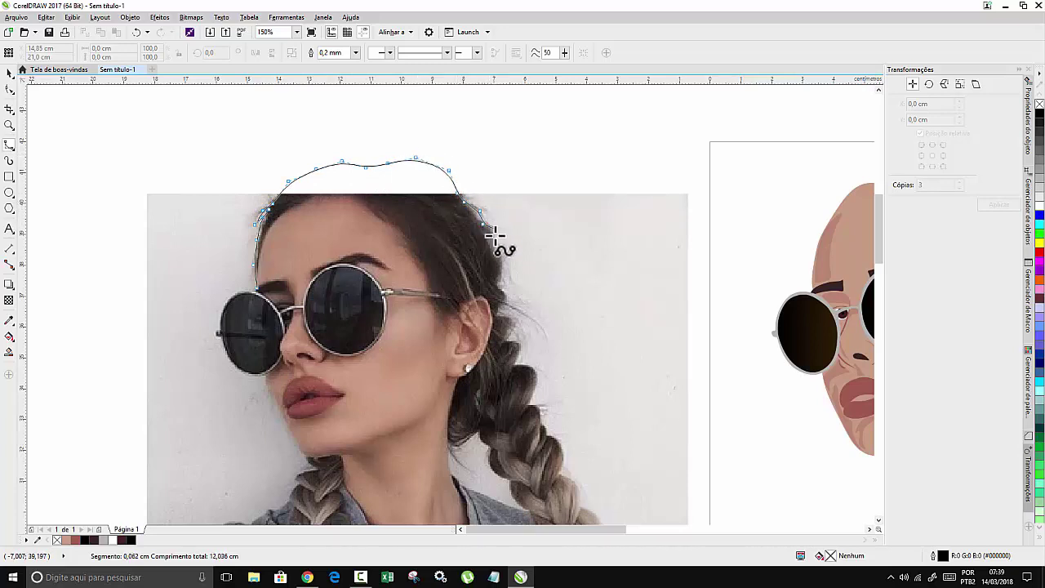
{"action": "left_click", "coordinate": [494, 250]}
{"action": "left_click", "coordinate": [500, 267]}
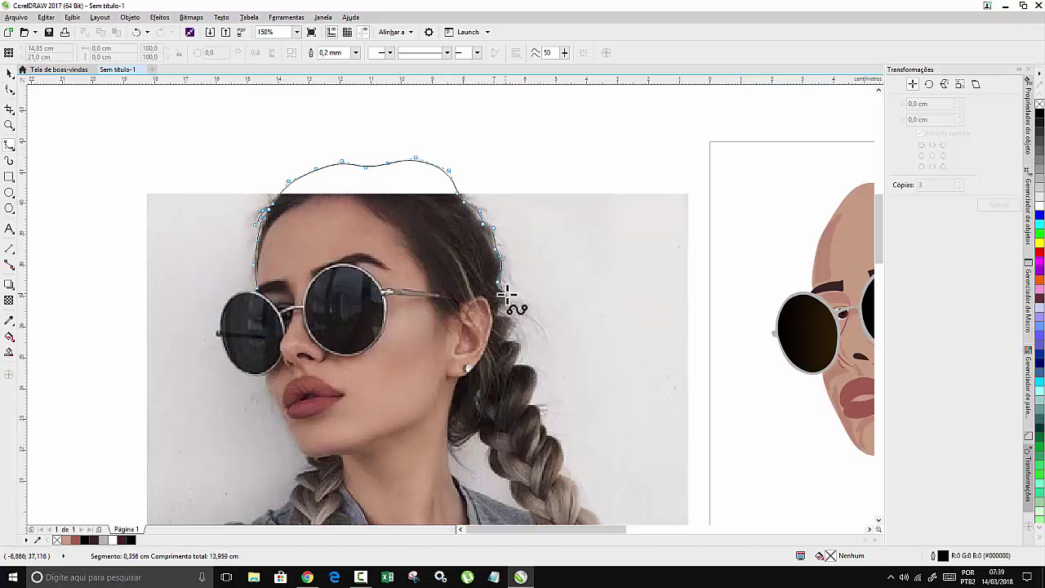
{"action": "left_click", "coordinate": [505, 292]}
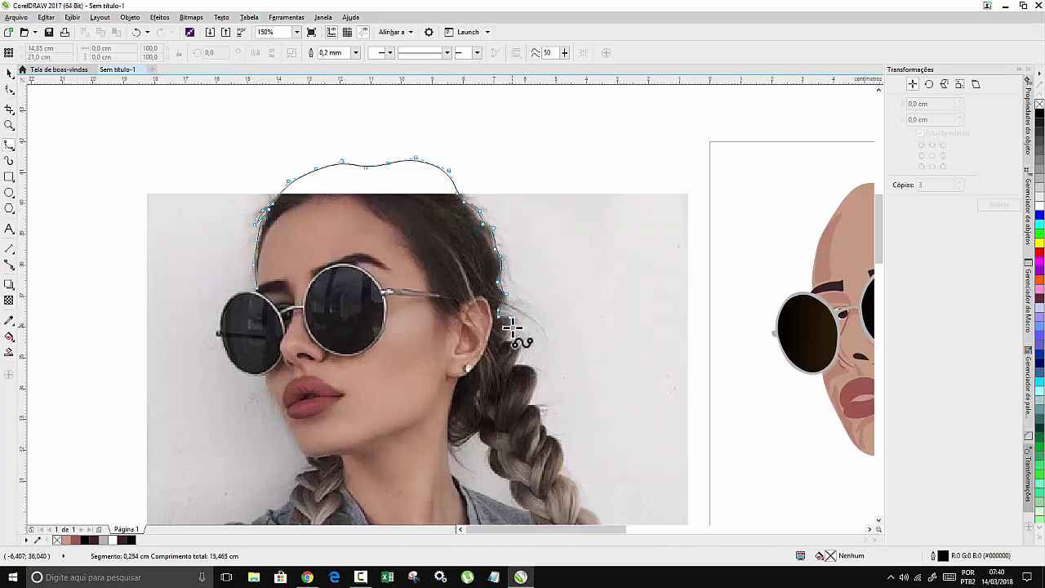
{"action": "left_click", "coordinate": [511, 326]}
{"action": "left_click", "coordinate": [529, 366]}
{"action": "left_click", "coordinate": [538, 371]}
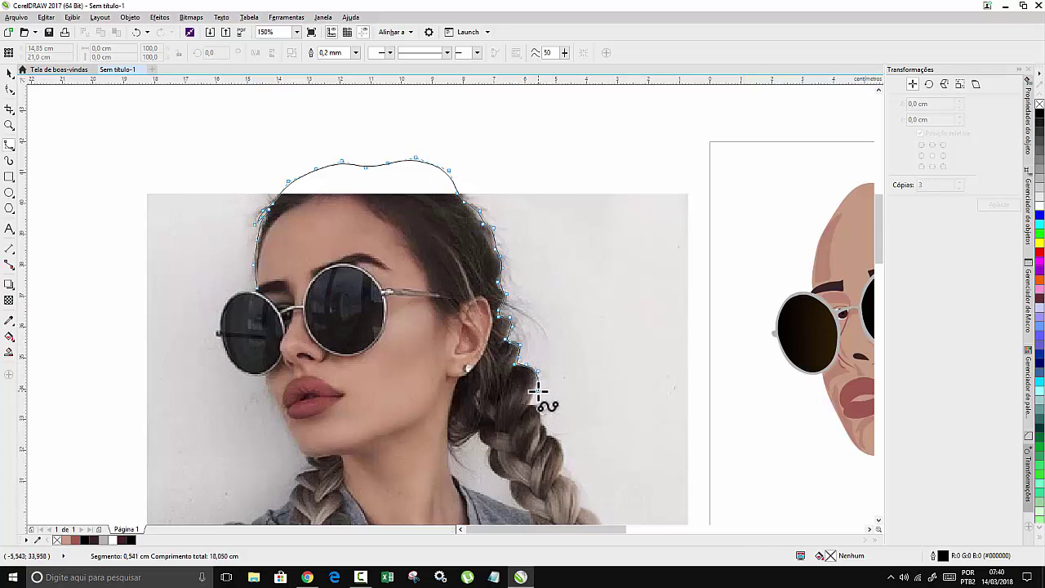
Follow the outer edge of the long braid with the hair outline, past the hair tie to the tip at the hand.
{"action": "left_click", "coordinate": [537, 406]}
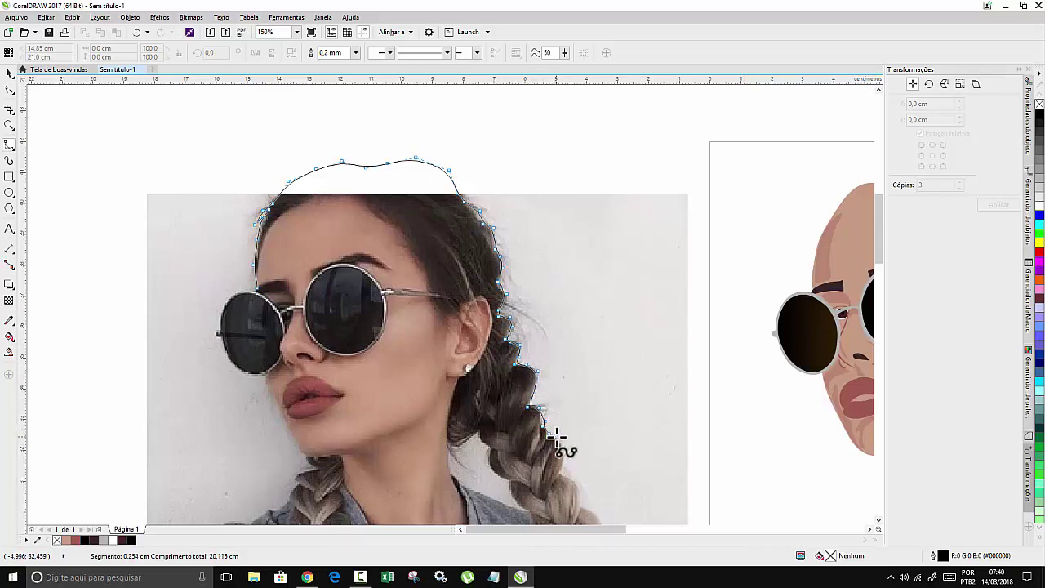
{"action": "left_click", "coordinate": [562, 446]}
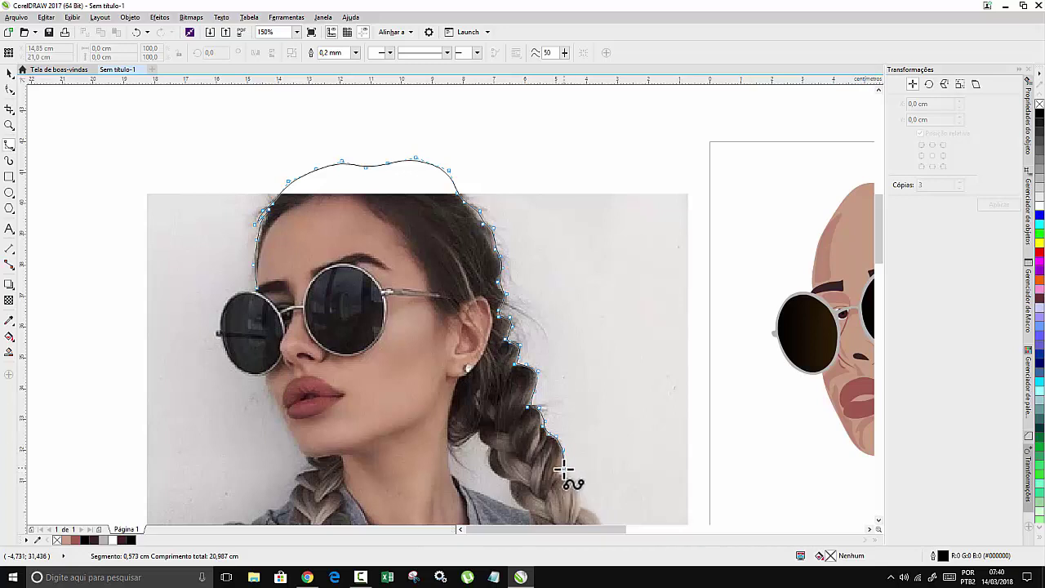
{"action": "left_click", "coordinate": [558, 475]}
{"action": "left_click", "coordinate": [582, 482]}
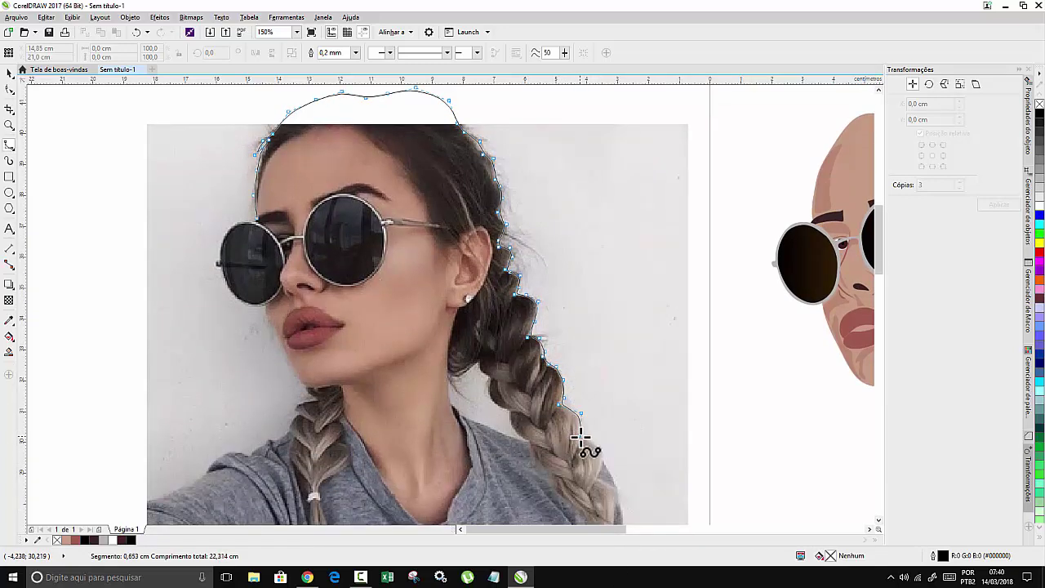
{"action": "left_click", "coordinate": [595, 440]}
{"action": "left_click", "coordinate": [603, 462]}
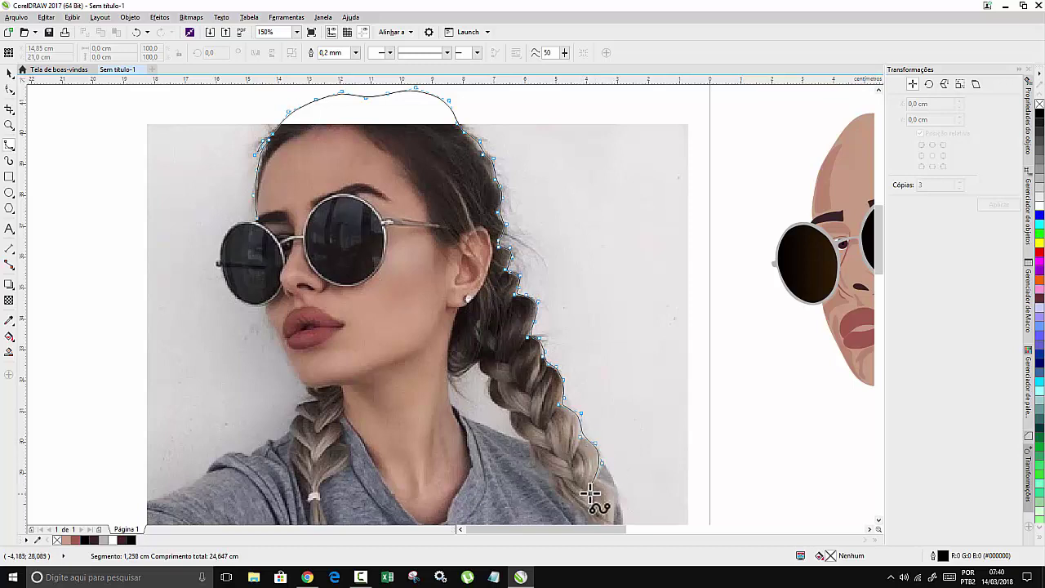
{"action": "left_click", "coordinate": [599, 480]}
{"action": "left_click", "coordinate": [629, 502]}
{"action": "left_click", "coordinate": [642, 530]}
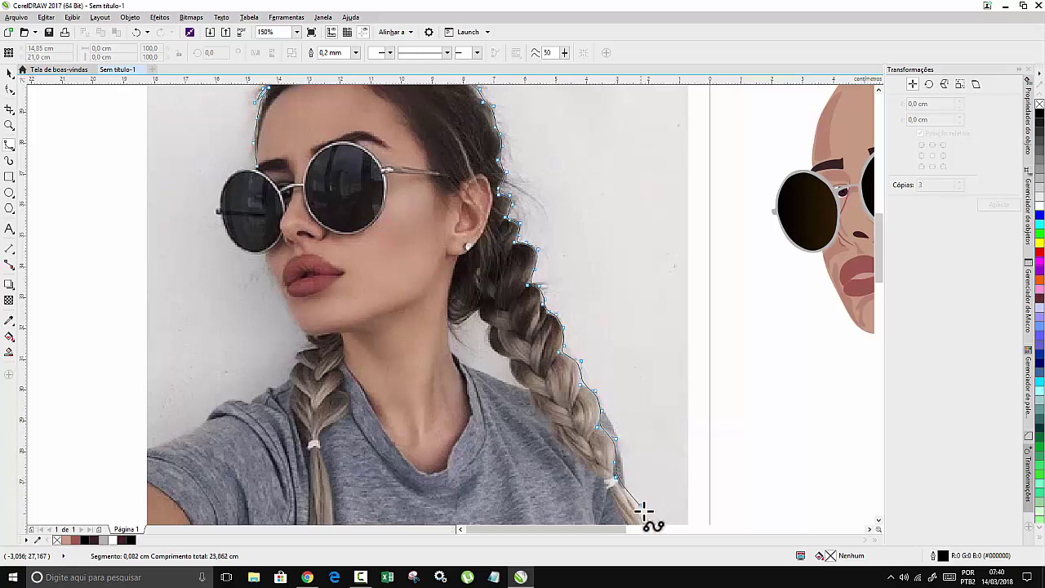
{"action": "left_click", "coordinate": [649, 482]}
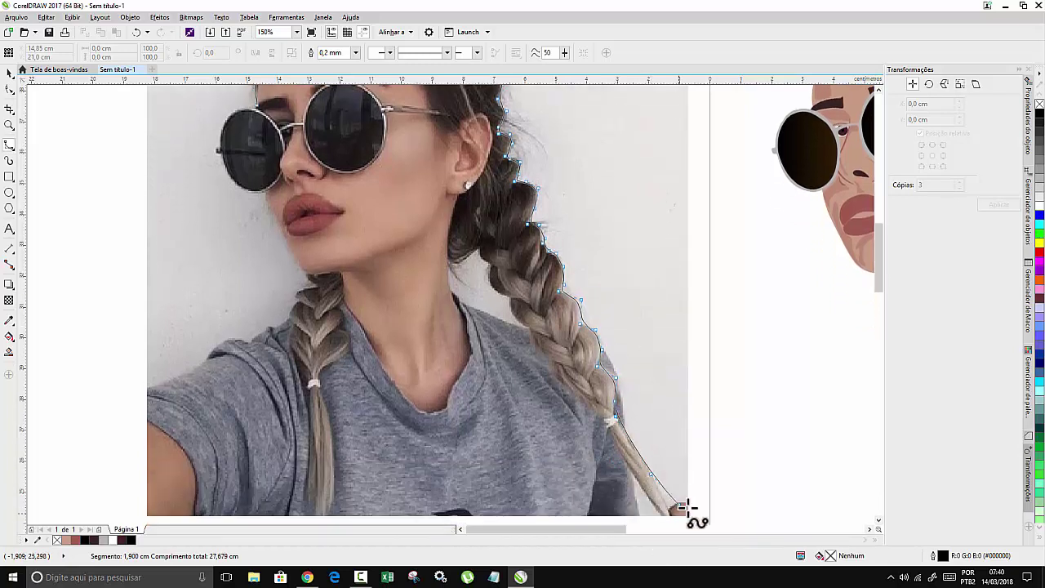
{"action": "left_click", "coordinate": [674, 494]}
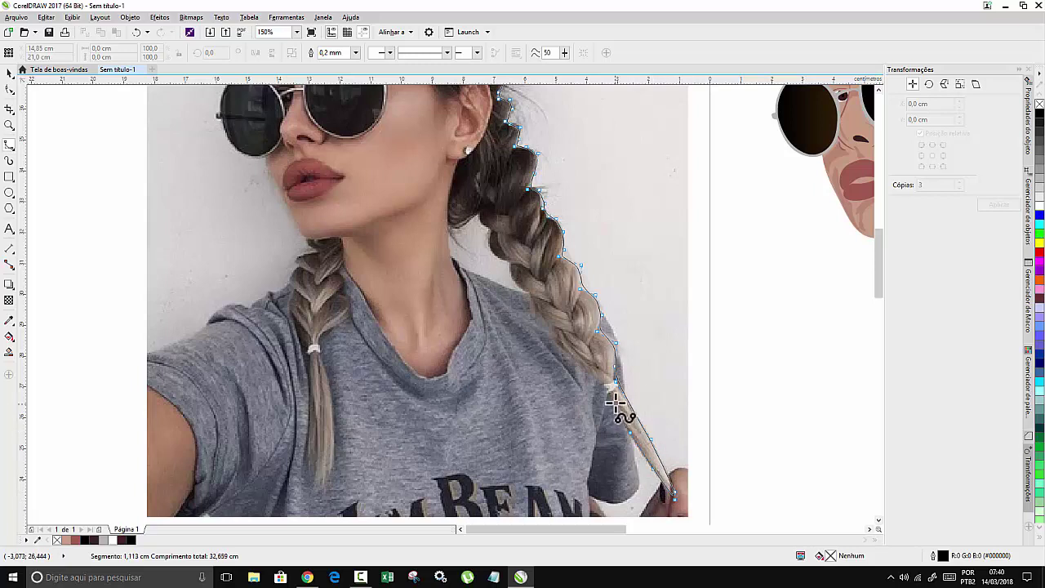
Close the hair outline up the long braid's inner edge, across the neck, around the short braid and over the face, about 13.59 by 17.91 cm.
{"action": "left_click", "coordinate": [582, 365]}
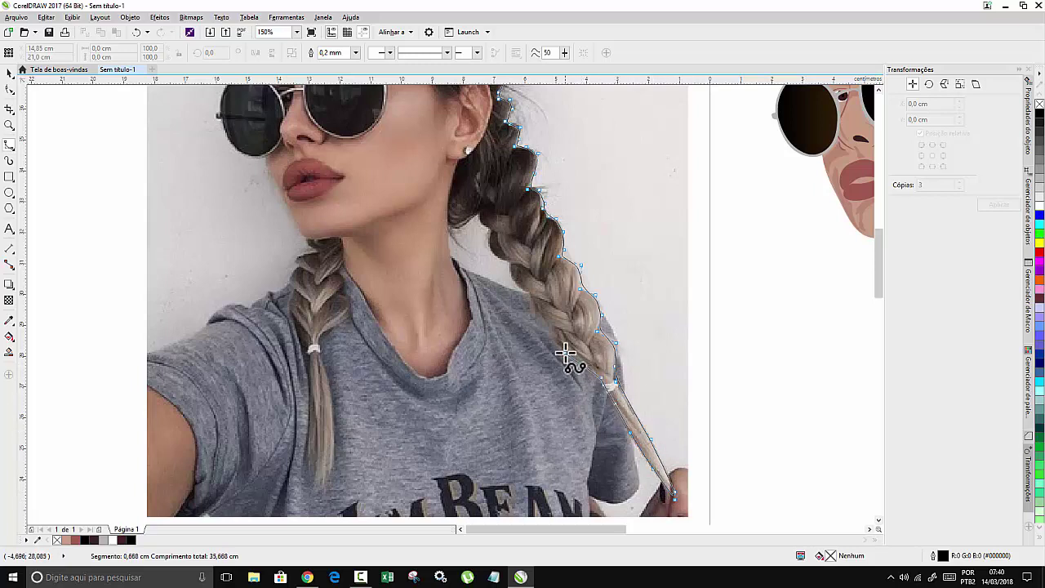
{"action": "left_click", "coordinate": [548, 321]}
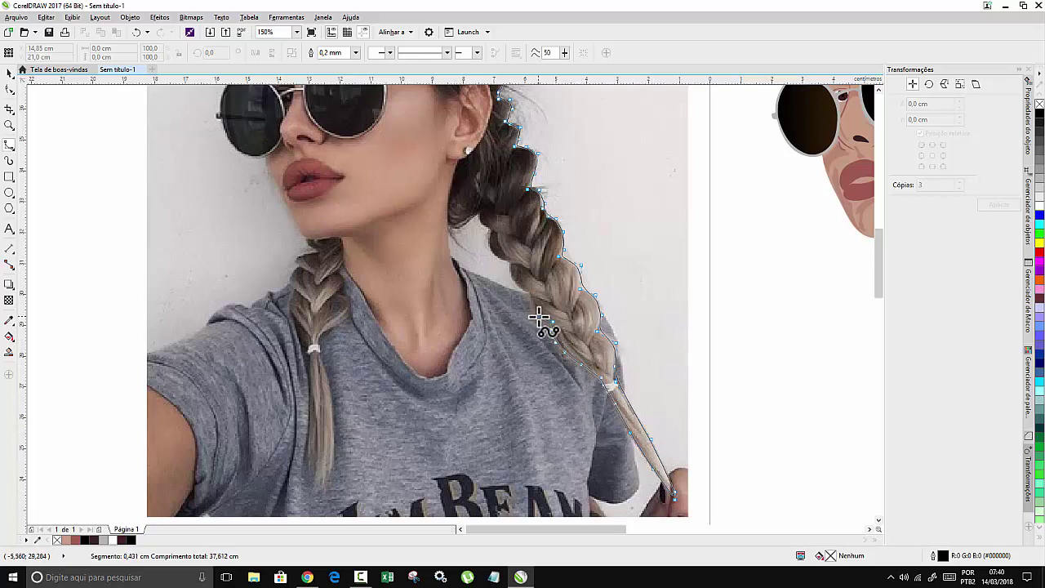
{"action": "left_click", "coordinate": [517, 279]}
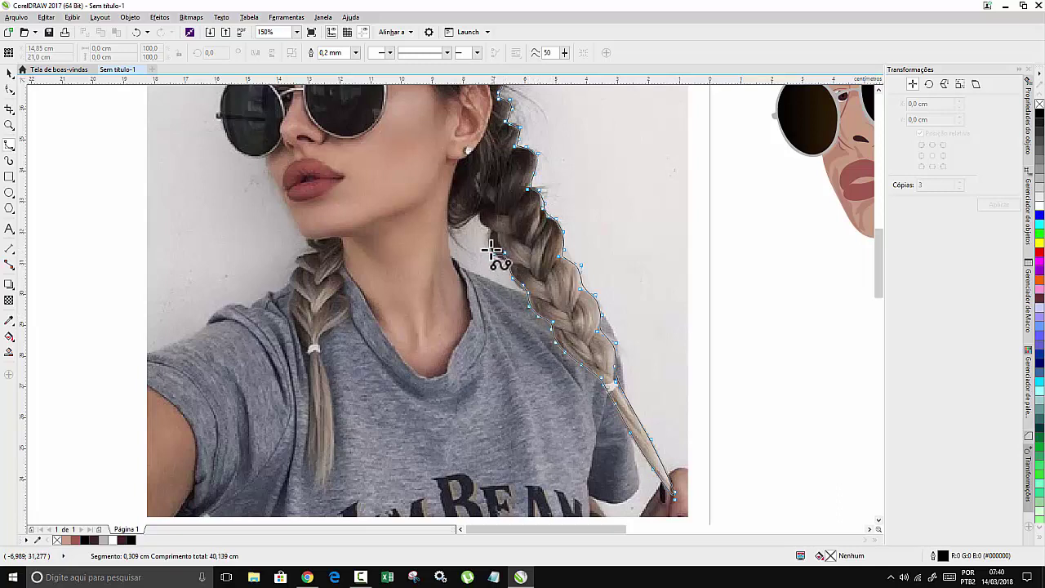
{"action": "left_click", "coordinate": [489, 235]}
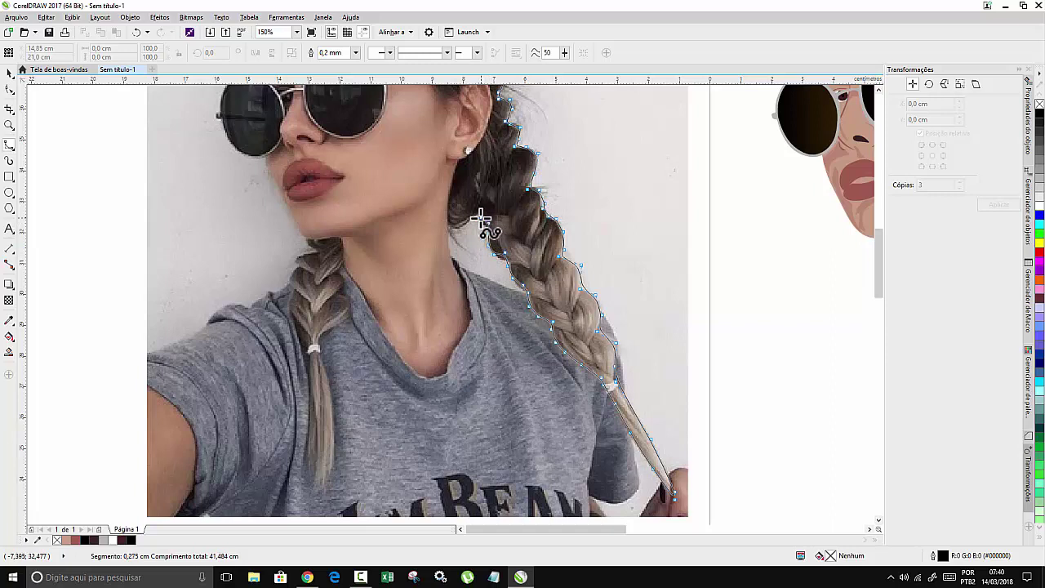
{"action": "left_click", "coordinate": [480, 207]}
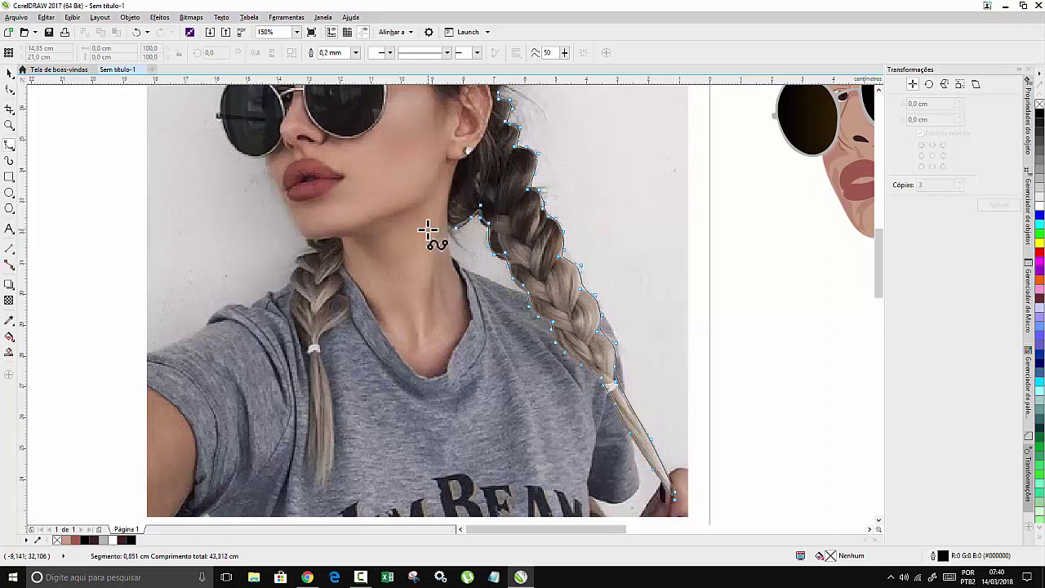
{"action": "mouse_move", "coordinate": [357, 239]}
{"action": "left_mouse_down"}
{"action": "mouse_move", "coordinate": [396, 222]}
{"action": "mouse_move", "coordinate": [333, 249]}
{"action": "mouse_move", "coordinate": [346, 262]}
{"action": "mouse_move", "coordinate": [347, 298]}
{"action": "mouse_move", "coordinate": [321, 337]}
{"action": "mouse_move", "coordinate": [344, 463]}
{"action": "mouse_move", "coordinate": [327, 490]}
{"action": "mouse_move", "coordinate": [311, 423]}
{"action": "mouse_move", "coordinate": [314, 372]}
{"action": "mouse_move", "coordinate": [294, 329]}
{"action": "mouse_move", "coordinate": [302, 223]}
{"action": "mouse_move", "coordinate": [252, 63]}
{"action": "mouse_move", "coordinate": [285, 187]}
{"action": "mouse_move", "coordinate": [258, 214]}
{"action": "left_mouse_up"}
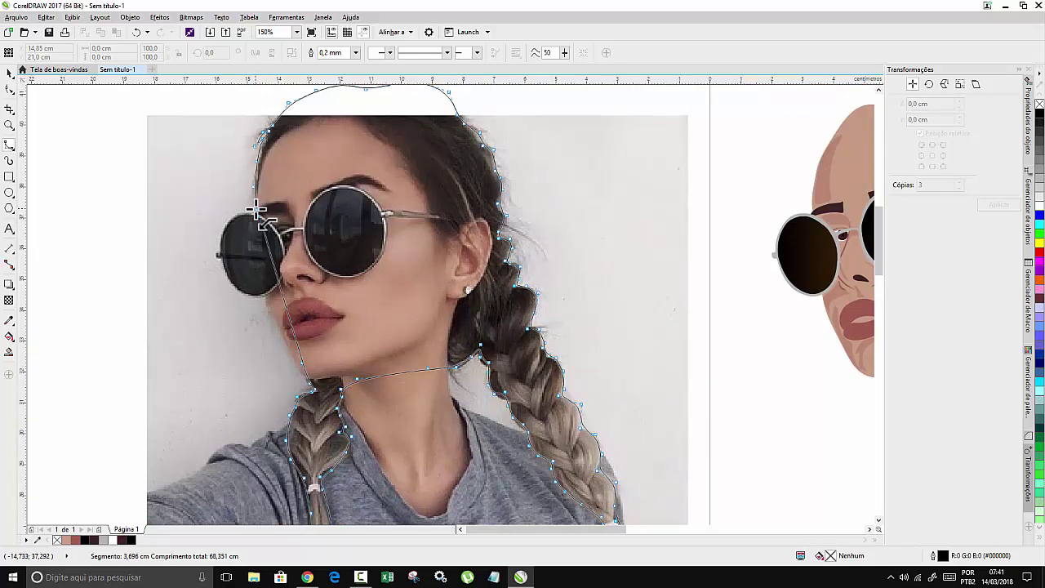
{"action": "left_click_drag", "start_coordinate": [256, 211], "coordinate": [259, 208]}
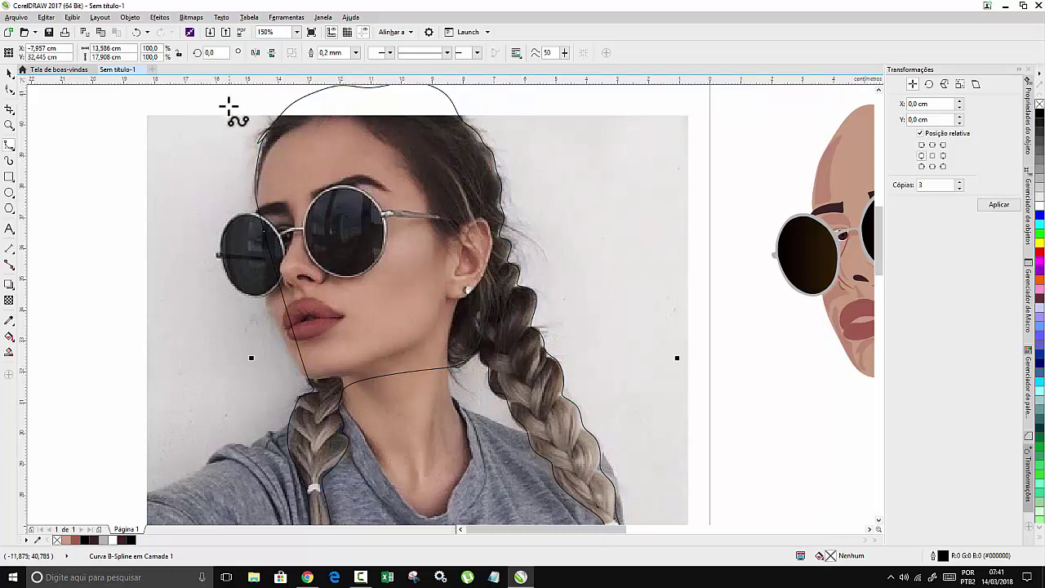
Start a second B-Spline curve on the photo along the hairline, from beside the eyebrow over the forehead and down to the temple.
{"action": "scroll", "coordinate": [281, 128], "scroll_direction": "up", "scroll_amount": 2}
{"action": "left_click", "coordinate": [242, 280]}
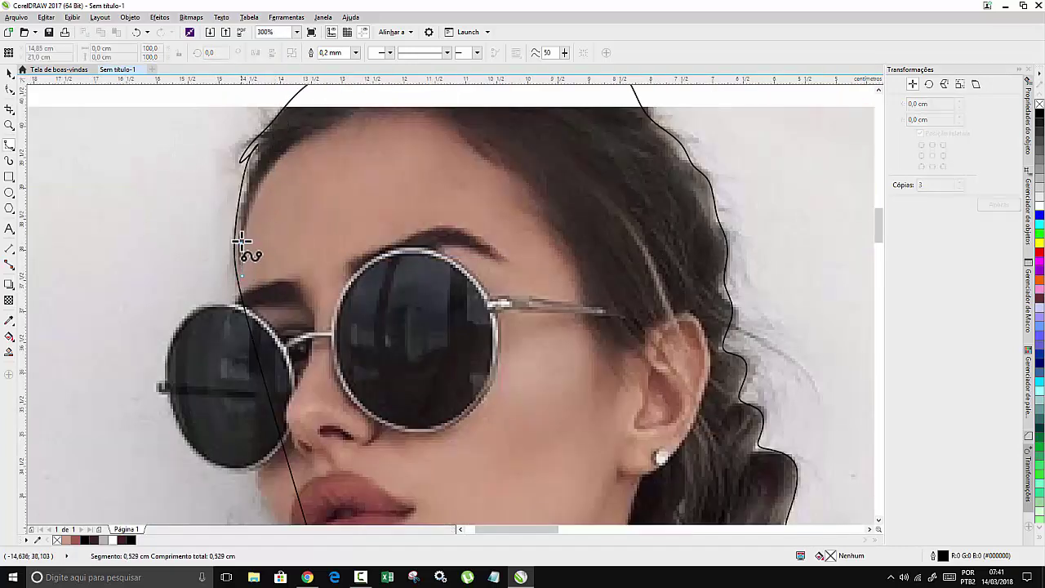
{"action": "left_click", "coordinate": [242, 239]}
{"action": "left_click", "coordinate": [256, 187]}
{"action": "left_click", "coordinate": [284, 151]}
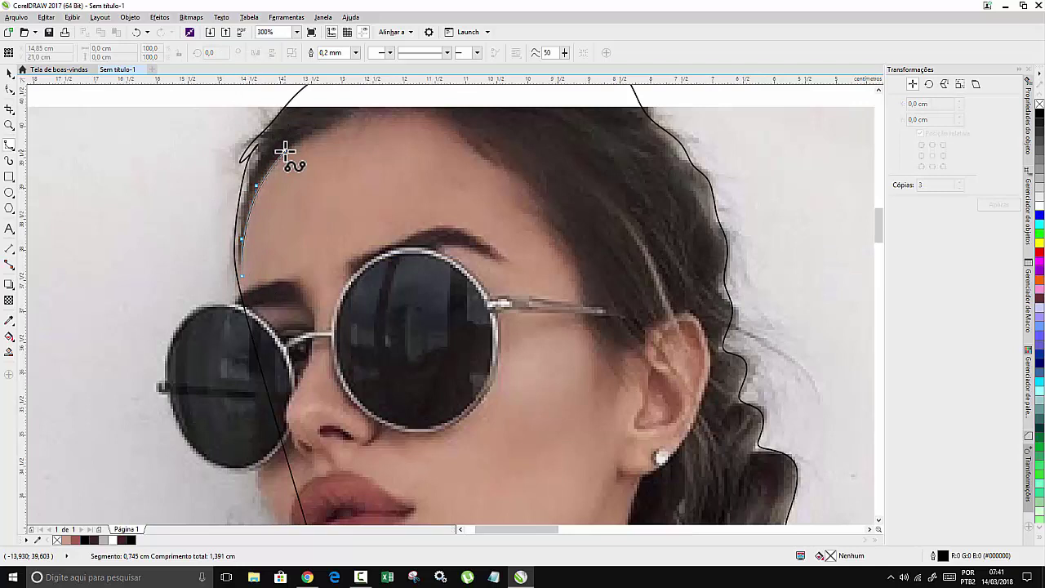
{"action": "left_click", "coordinate": [336, 119]}
{"action": "left_click", "coordinate": [368, 109]}
{"action": "left_click", "coordinate": [394, 100]}
{"action": "left_click", "coordinate": [433, 105]}
{"action": "left_click", "coordinate": [472, 134]}
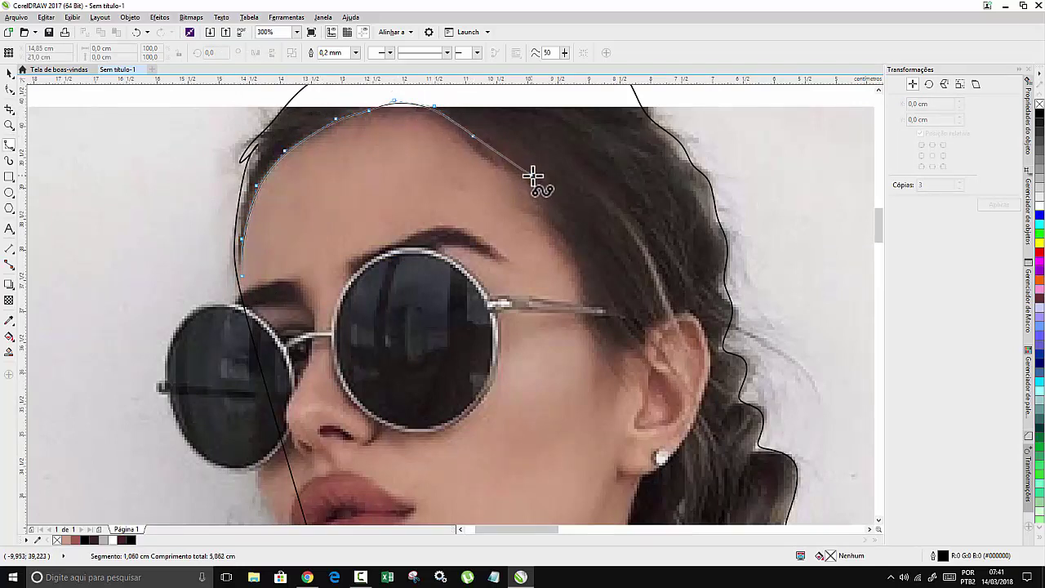
{"action": "left_click", "coordinate": [533, 176]}
{"action": "left_click", "coordinate": [572, 244]}
{"action": "left_click", "coordinate": [582, 293]}
{"action": "left_click", "coordinate": [588, 330]}
{"action": "left_click", "coordinate": [609, 348]}
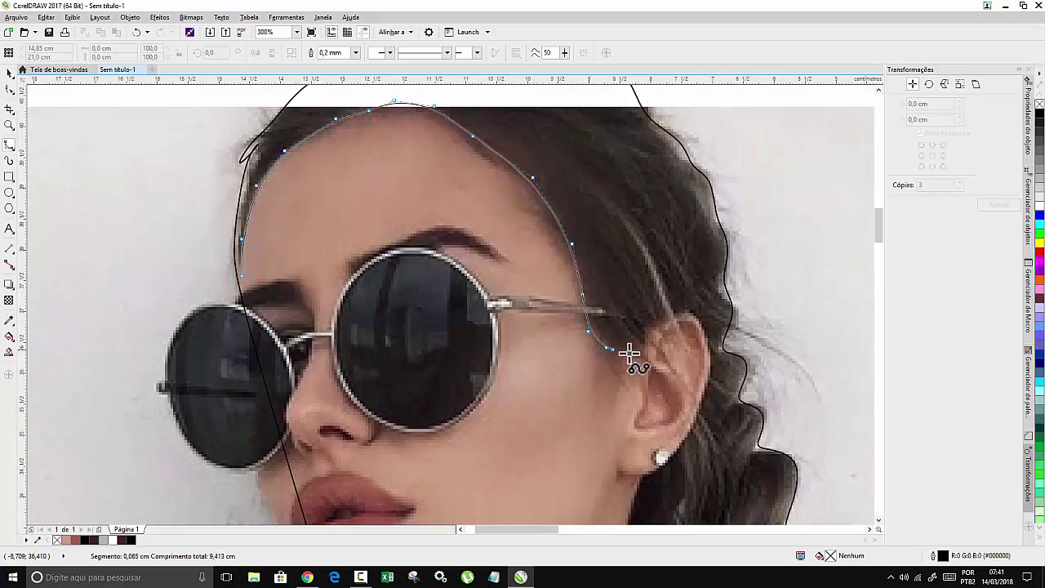
Close the front hair shape around the top of the ear and back over the crown to its starting point, about 7.35 by 5.04 cm.
{"action": "left_click", "coordinate": [633, 356]}
{"action": "left_click", "coordinate": [657, 381]}
{"action": "left_click", "coordinate": [642, 330]}
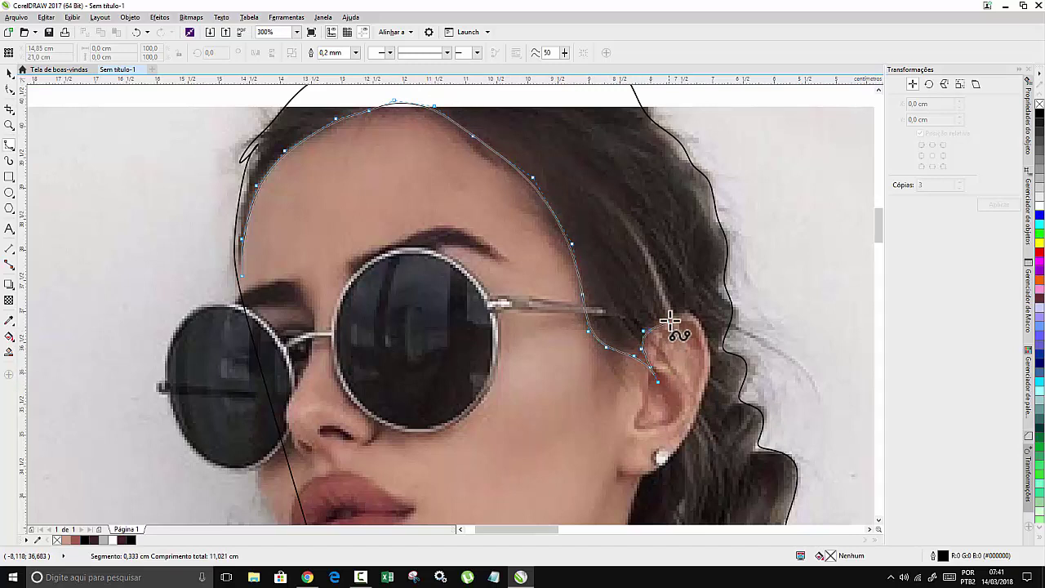
{"action": "left_click", "coordinate": [670, 321]}
{"action": "left_click", "coordinate": [699, 319]}
{"action": "left_click", "coordinate": [690, 297]}
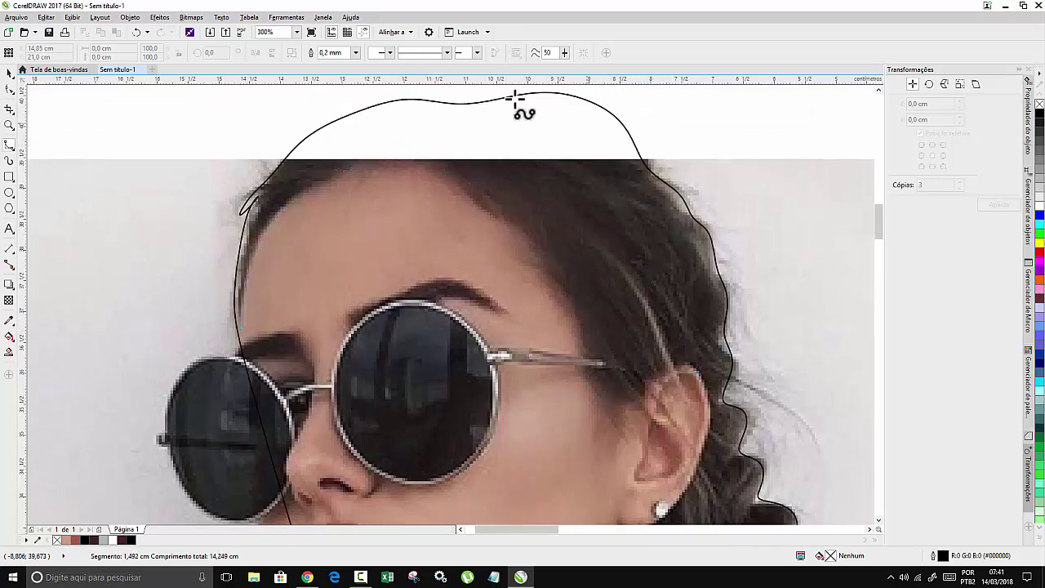
{"action": "left_click", "coordinate": [492, 117]}
{"action": "left_click", "coordinate": [385, 112]}
{"action": "left_click", "coordinate": [331, 143]}
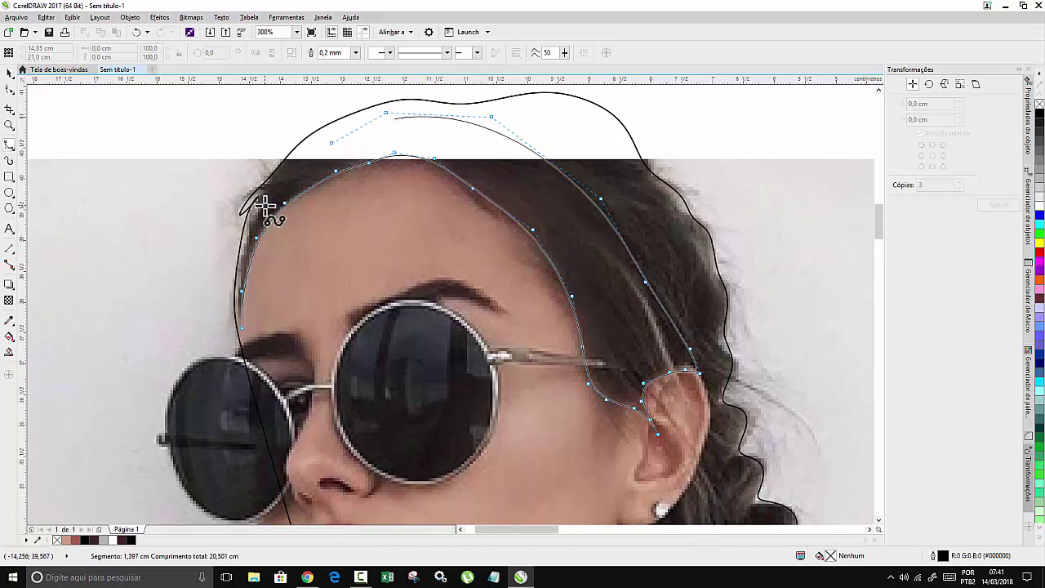
{"action": "double_click", "coordinate": [243, 338]}
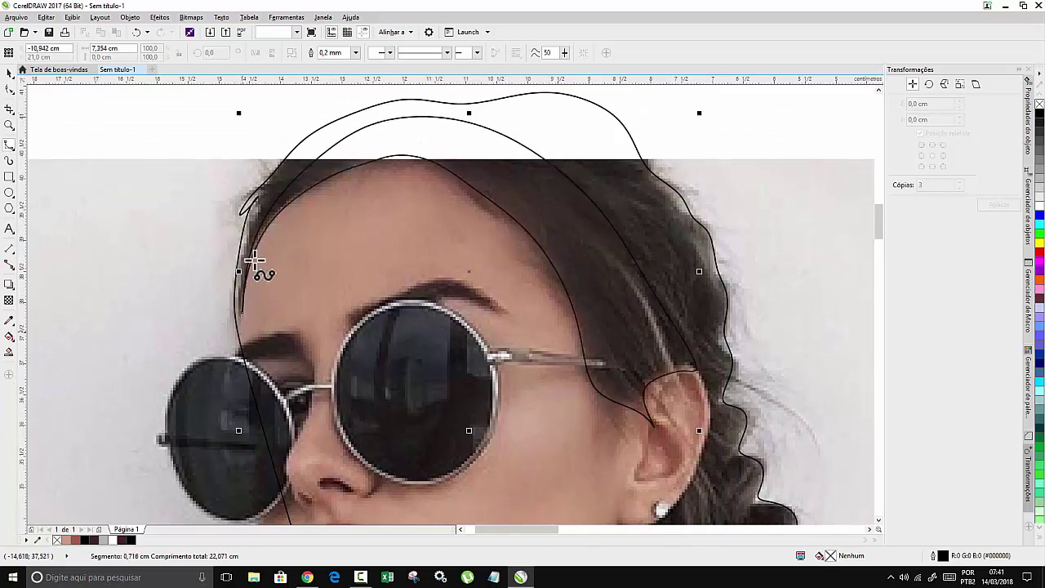
Move both hair outlines together 18 cm right onto the illustration and deselect them.
{"action": "scroll", "coordinate": [255, 260], "scroll_direction": "down", "scroll_amount": 5}
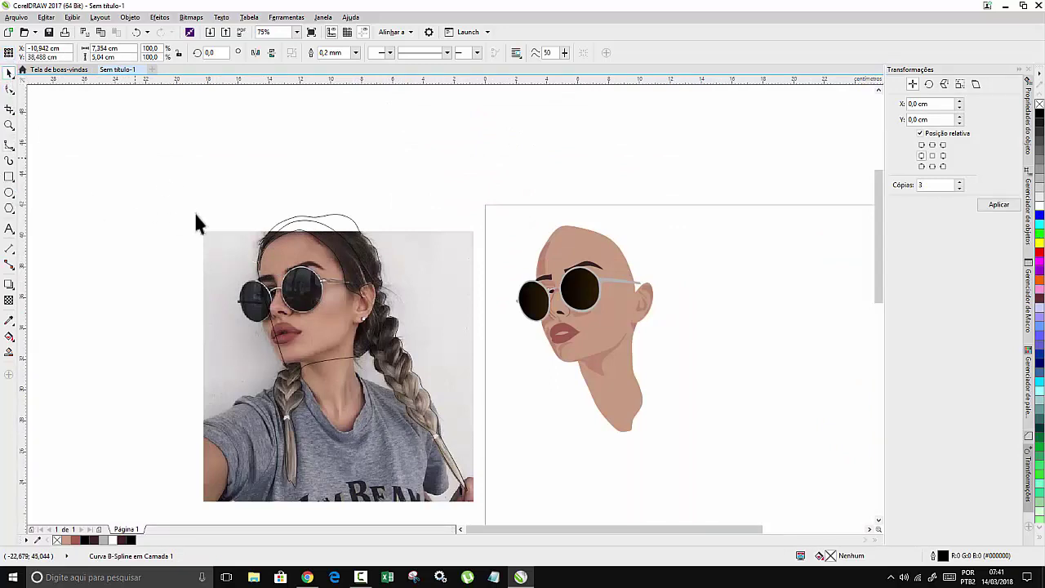
{"action": "left_click_drag", "start_coordinate": [136, 161], "coordinate": [494, 492]}
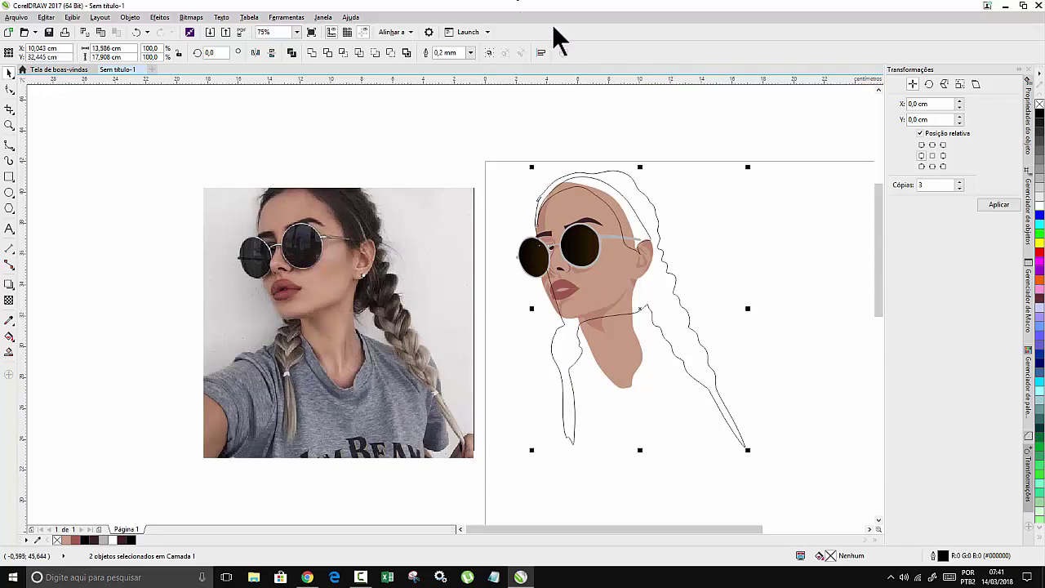
{"action": "left_click", "coordinate": [587, 123]}
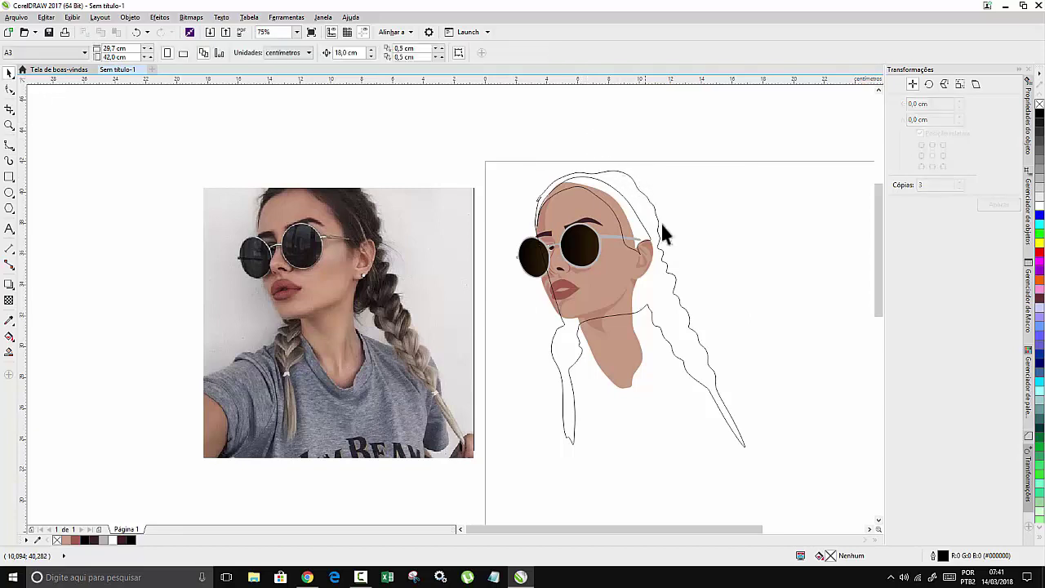
Fill the braided hair shape with #3E3430 and the front hair shape with #342A28, both sampled from the hair in the photo.
{"action": "left_click", "coordinate": [629, 177]}
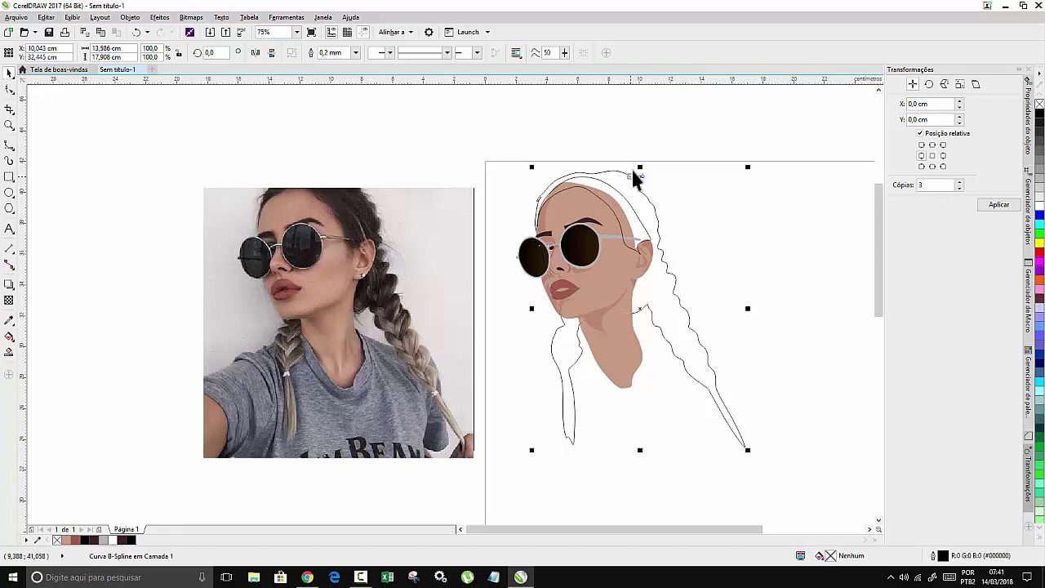
{"action": "scroll", "coordinate": [603, 200], "scroll_direction": "up", "scroll_amount": 2}
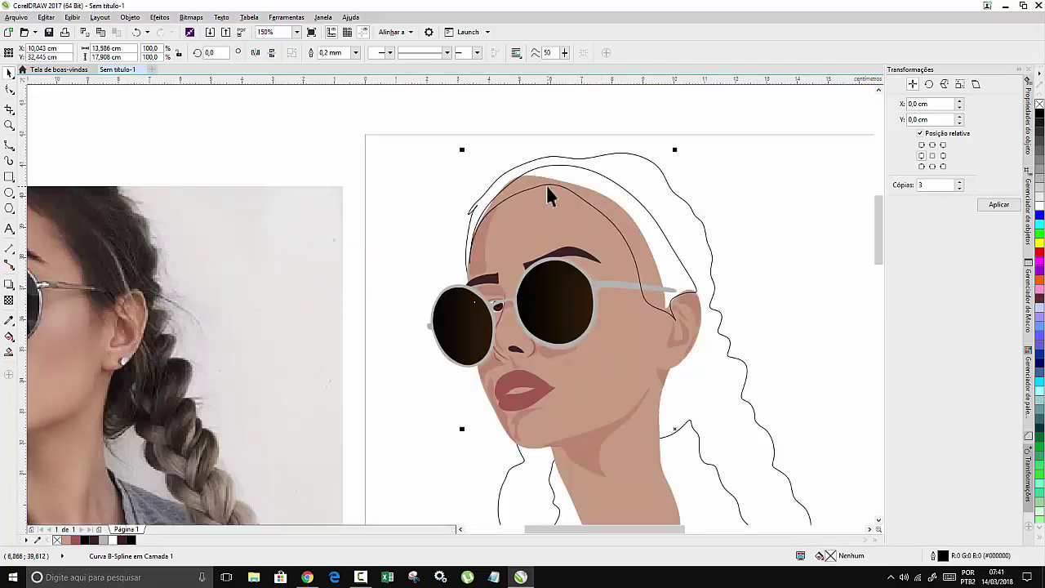
{"action": "key", "text": "F3"}
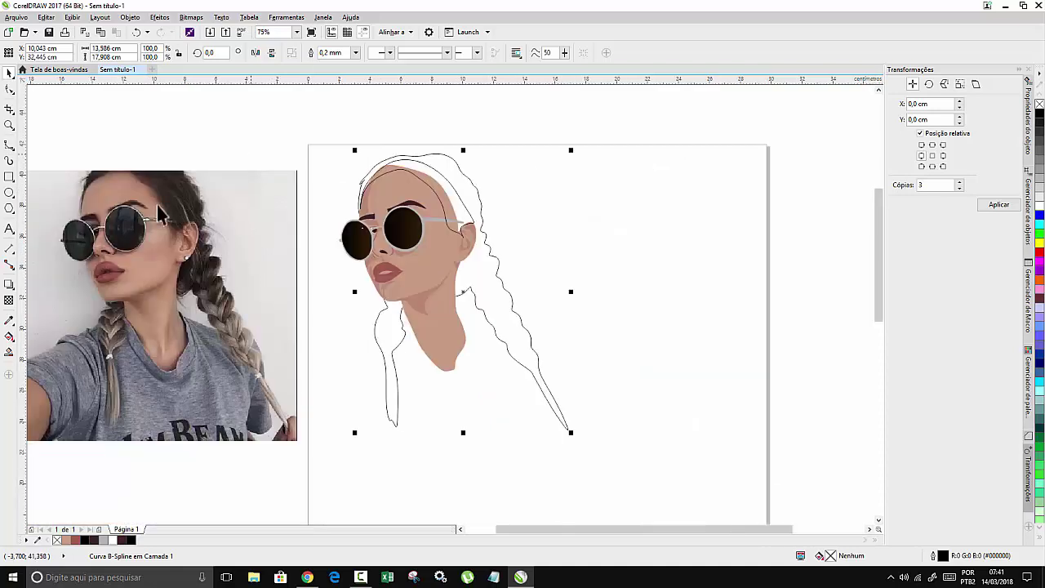
{"action": "left_click", "coordinate": [10, 320]}
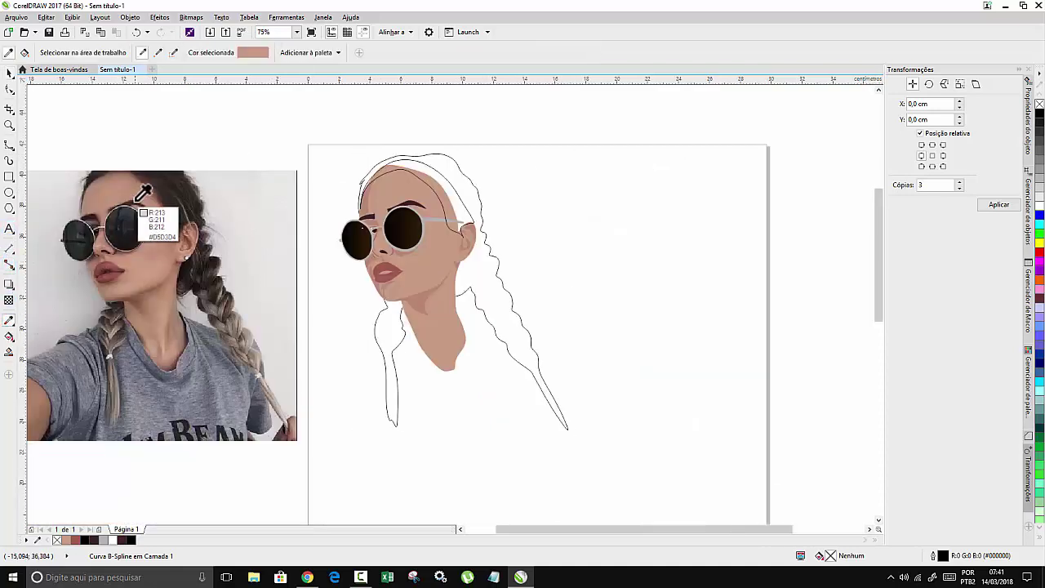
{"action": "left_click", "coordinate": [166, 182]}
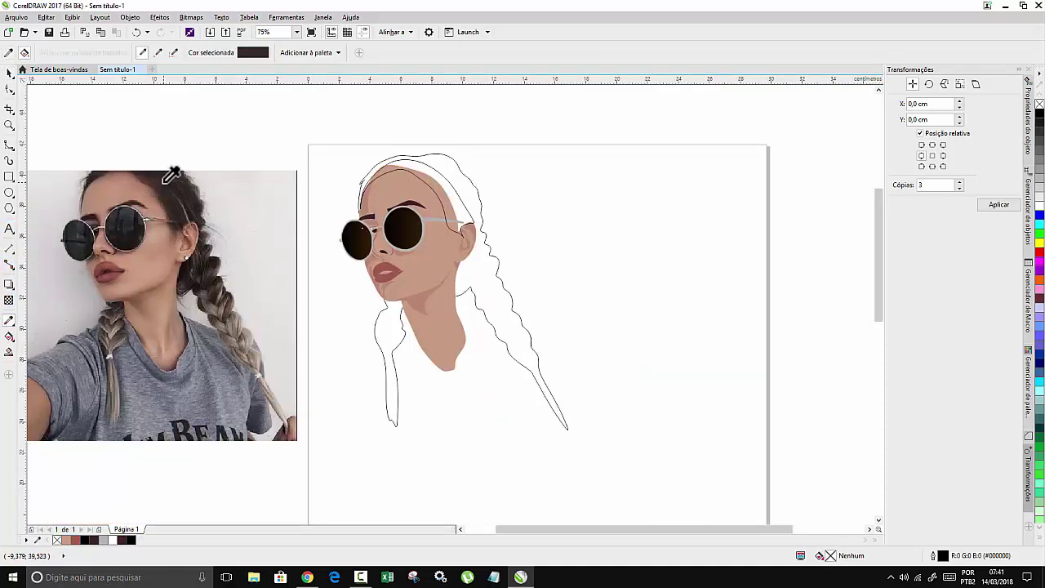
{"action": "left_click", "coordinate": [452, 174]}
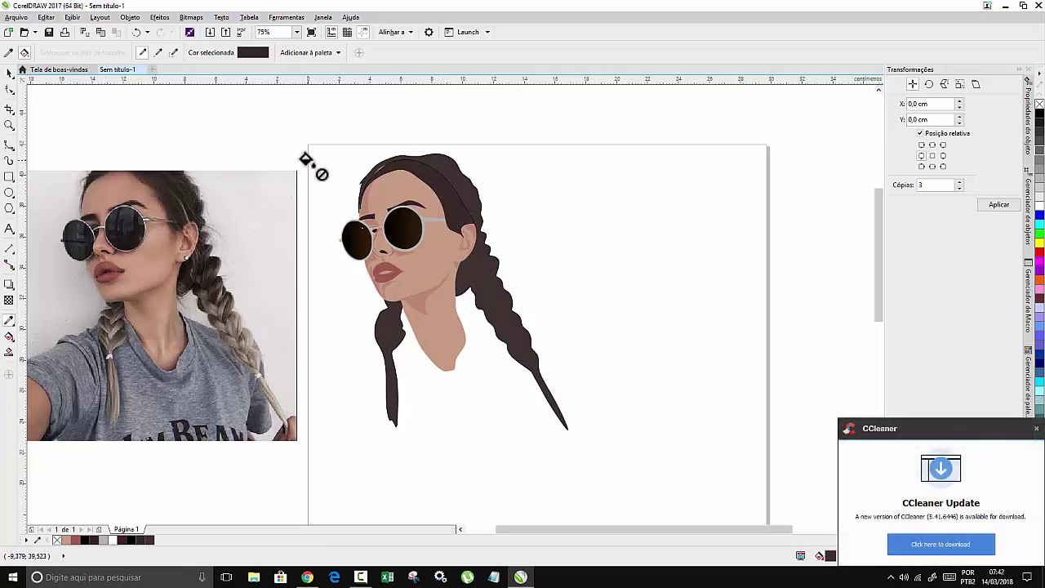
{"action": "left_click", "coordinate": [1036, 428]}
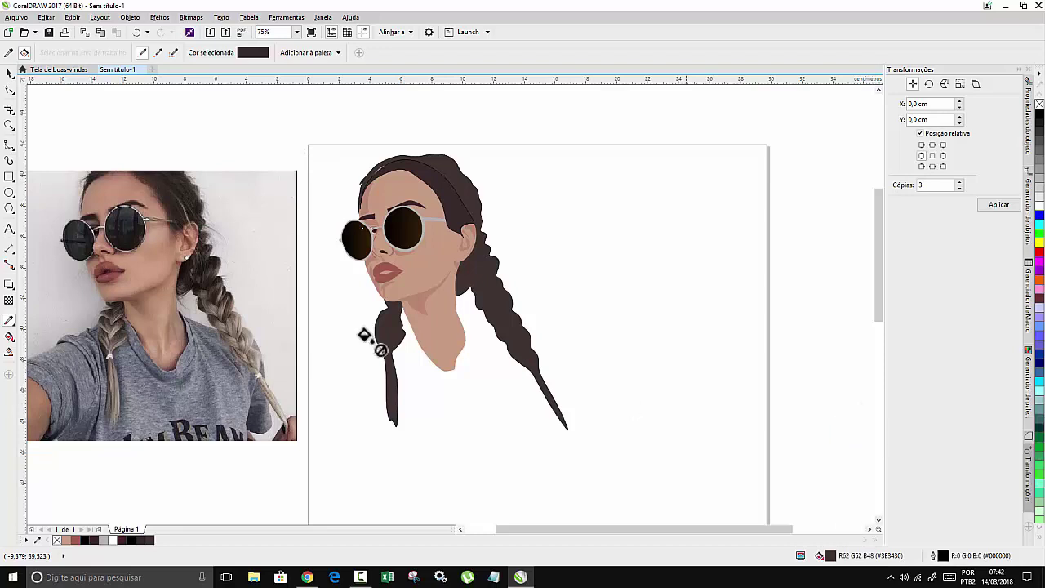
Remove the black outline from the braided hair shape and from the front hair shape.
{"action": "scroll", "coordinate": [382, 167], "scroll_direction": "up", "scroll_amount": 2}
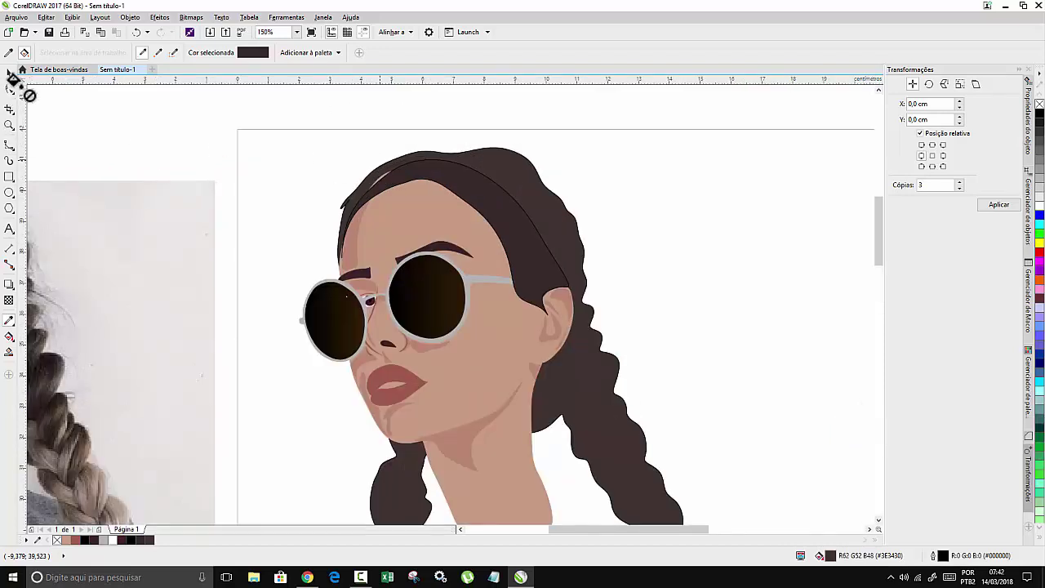
{"action": "right_click", "coordinate": [55, 540]}
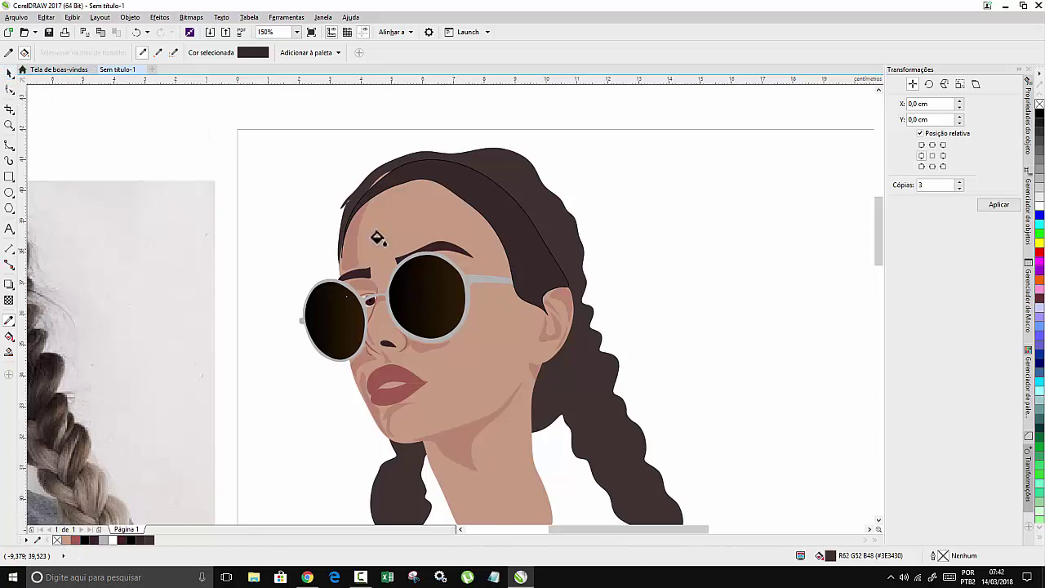
{"action": "left_click", "coordinate": [9, 72]}
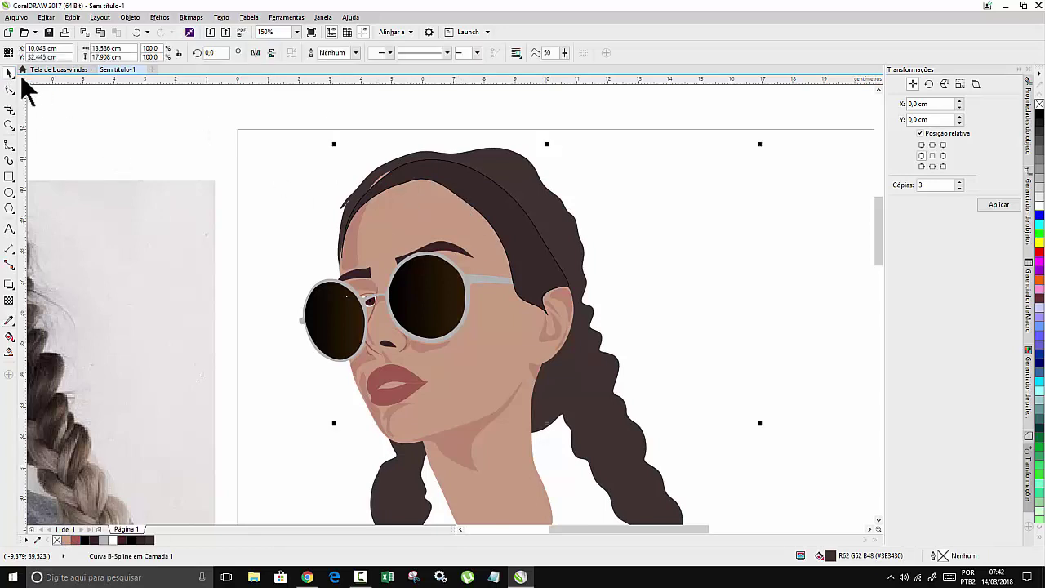
{"action": "left_click", "coordinate": [527, 230]}
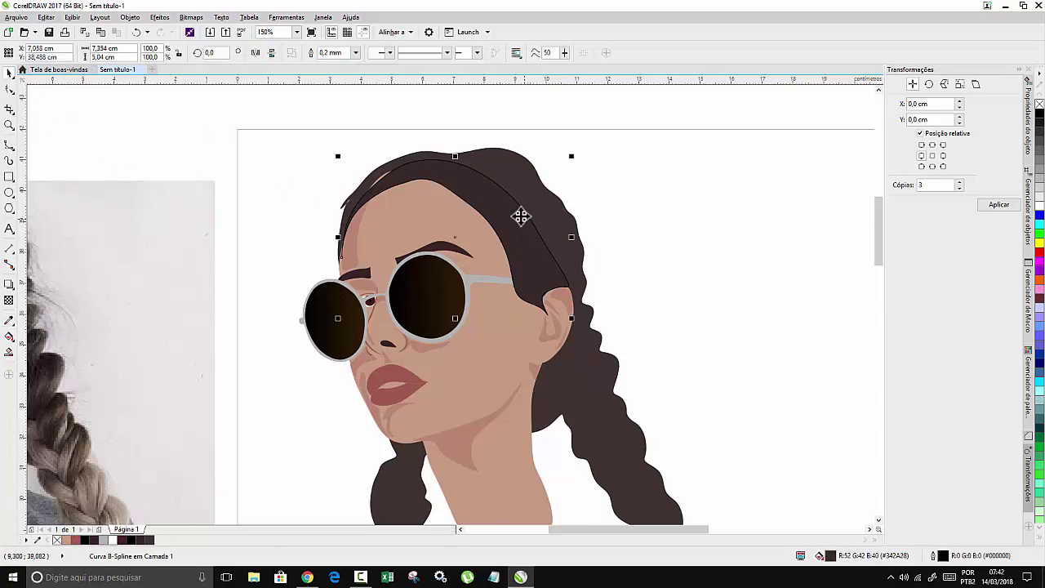
{"action": "right_click", "coordinate": [57, 539]}
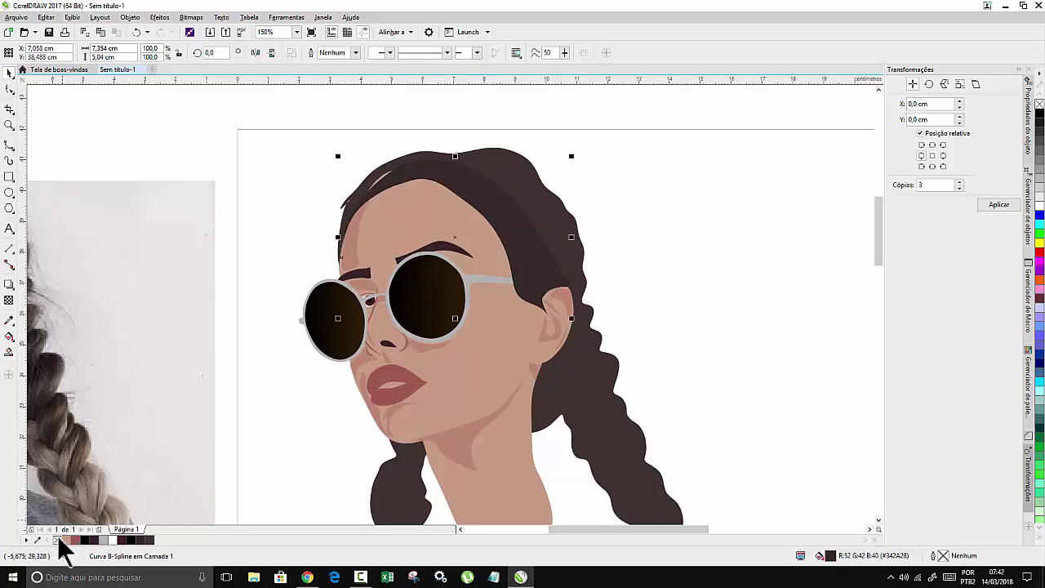
Reshape the front hair curve above the forehead by moving its upper control point outward to cover the skin gap, and deselect it.
{"action": "left_click", "coordinate": [9, 90]}
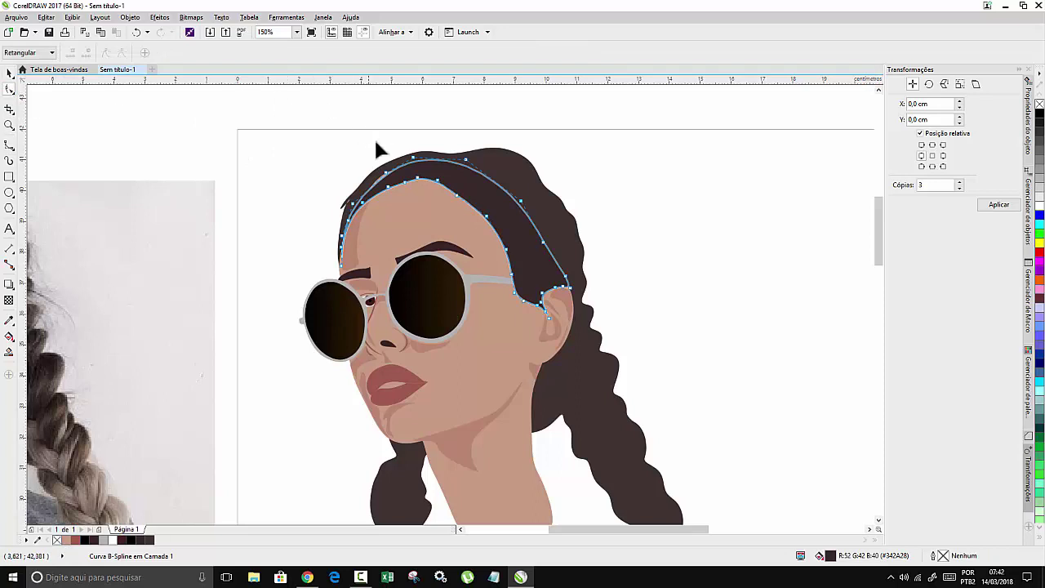
{"action": "scroll", "coordinate": [377, 150], "scroll_direction": "up", "scroll_amount": 4}
{"action": "left_click_drag", "start_coordinate": [366, 186], "coordinate": [333, 178]}
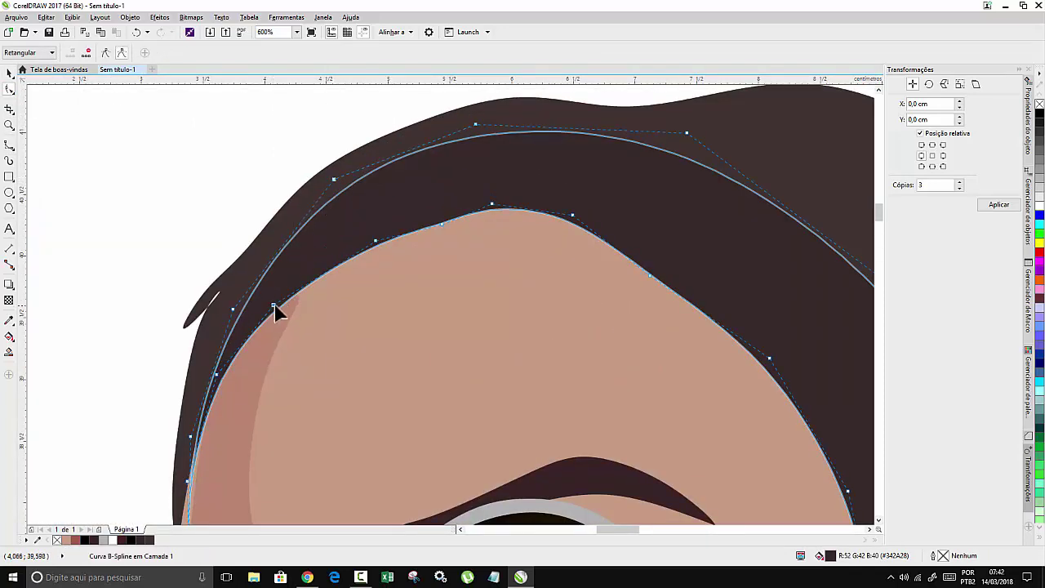
{"action": "scroll", "coordinate": [294, 236], "scroll_direction": "down", "scroll_amount": 4}
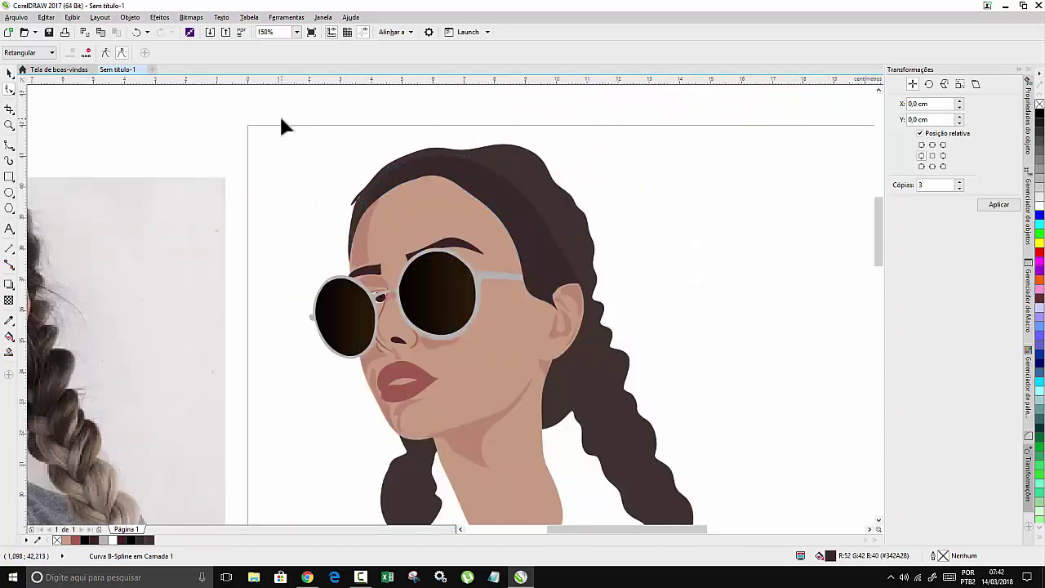
{"action": "left_click", "coordinate": [281, 126]}
{"action": "scroll", "coordinate": [499, 170], "scroll_direction": "down", "scroll_amount": 2}
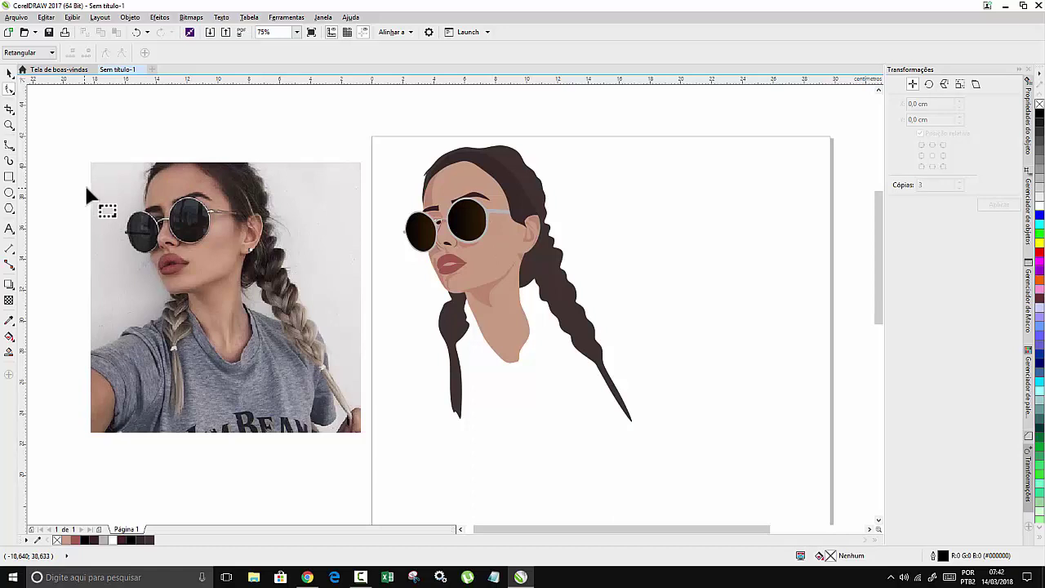
Trace a closed B-Spline highlight shape on the photo's forehead above the eyebrow, about 3.6 by 2.7 cm.
{"action": "scroll", "coordinate": [104, 166], "scroll_direction": "up", "scroll_amount": 2}
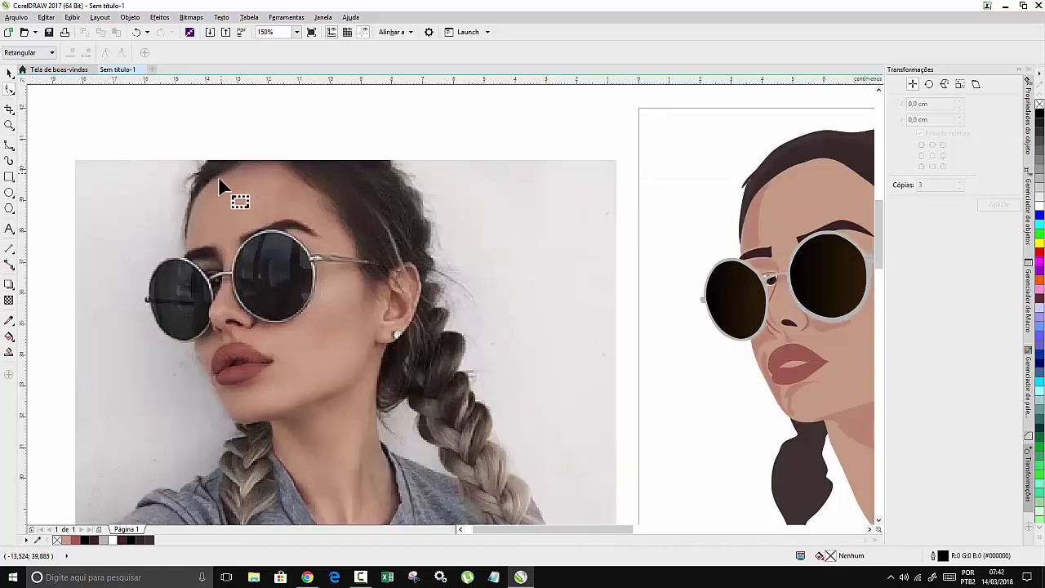
{"action": "left_click", "coordinate": [9, 144]}
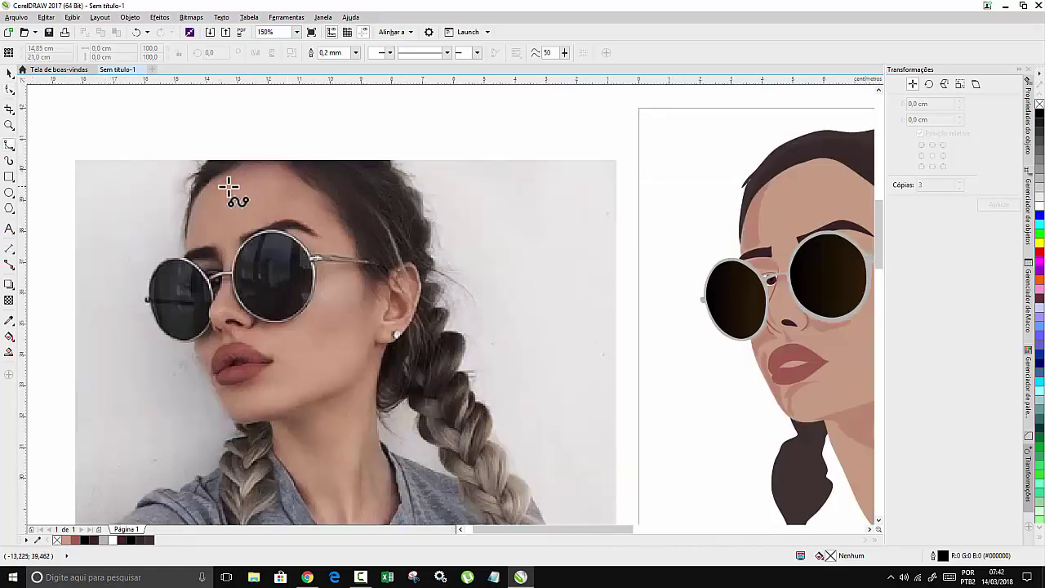
{"action": "mouse_move", "coordinate": [228, 175]}
{"action": "left_mouse_down"}
{"action": "mouse_move", "coordinate": [215, 241]}
{"action": "mouse_move", "coordinate": [235, 229]}
{"action": "mouse_move", "coordinate": [228, 254]}
{"action": "mouse_move", "coordinate": [240, 228]}
{"action": "mouse_move", "coordinate": [276, 215]}
{"action": "mouse_move", "coordinate": [295, 214]}
{"action": "mouse_move", "coordinate": [324, 234]}
{"action": "mouse_move", "coordinate": [317, 205]}
{"action": "mouse_move", "coordinate": [272, 161]}
{"action": "mouse_move", "coordinate": [222, 178]}
{"action": "left_mouse_up"}
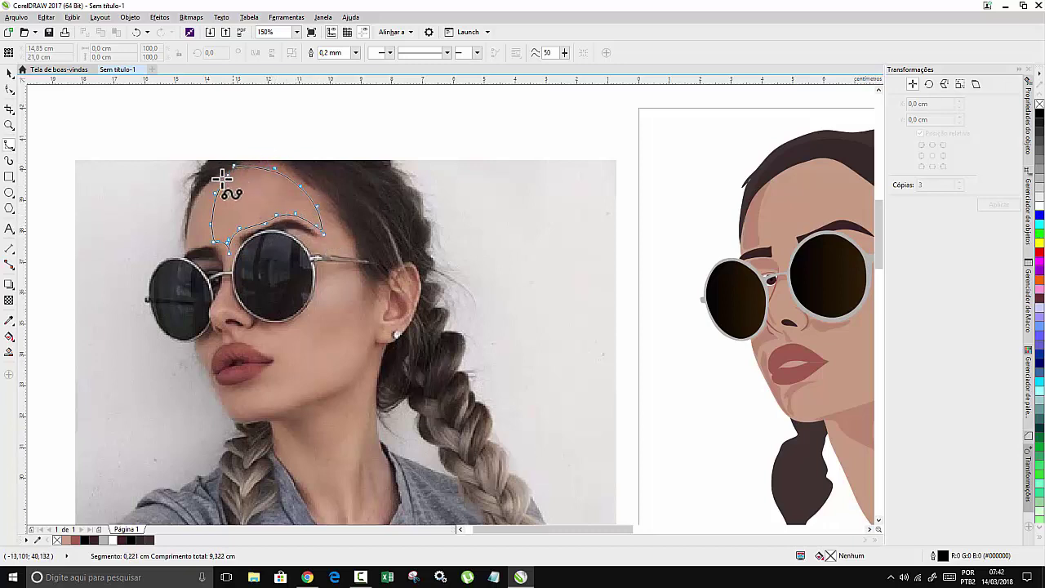
{"action": "double_click", "coordinate": [228, 175]}
Trace a closed B-Spline highlight shape around the eyebrow's outer end, between the sunglasses arm and the temple hairline, about 1.68 by 1.65 cm.
{"action": "scroll", "coordinate": [337, 258], "scroll_direction": "up", "scroll_amount": 2}
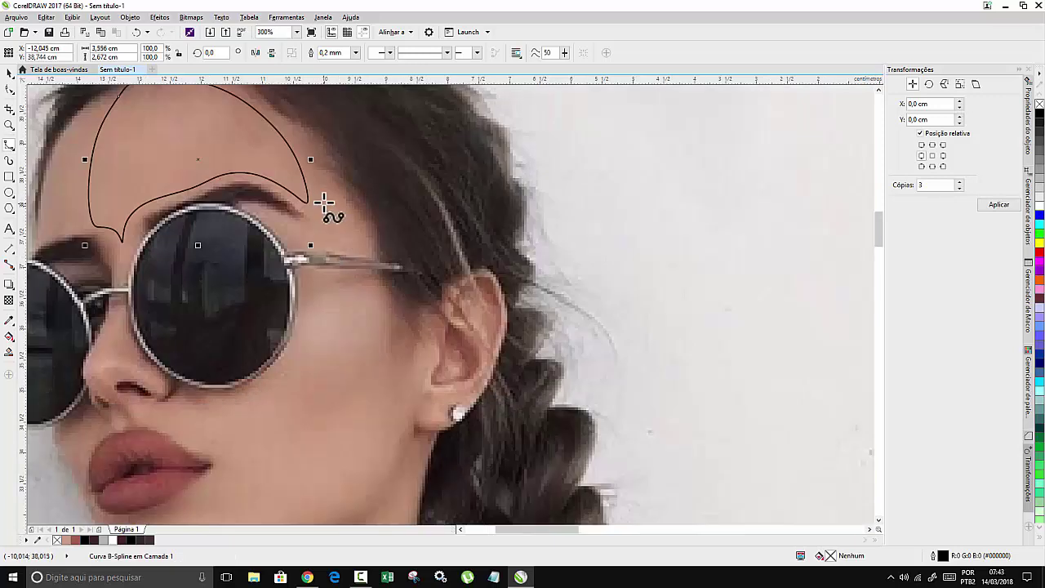
{"action": "left_click", "coordinate": [315, 193]}
{"action": "left_click", "coordinate": [325, 218]}
{"action": "left_click", "coordinate": [314, 233]}
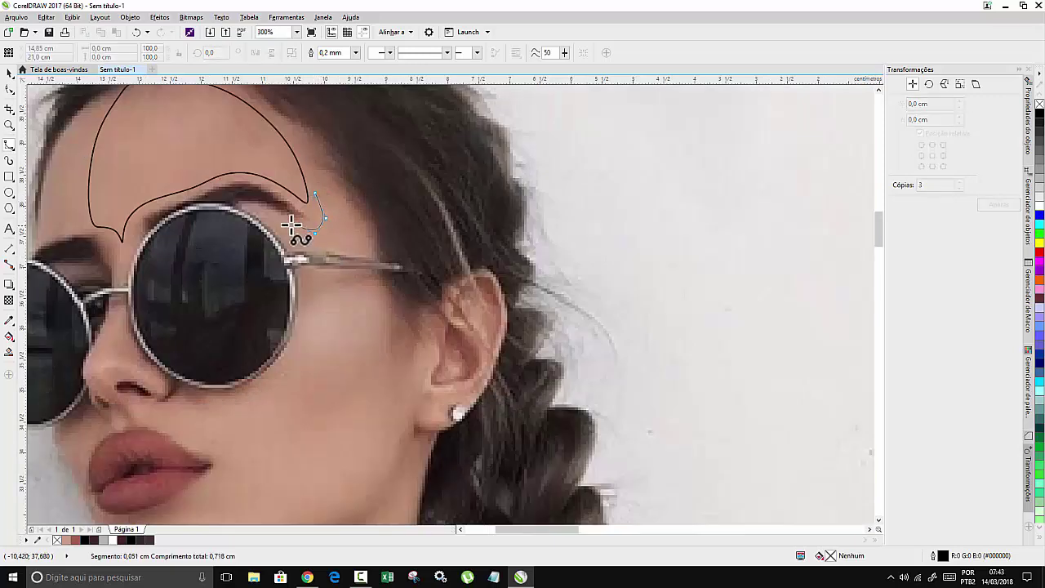
{"action": "left_click", "coordinate": [283, 221]}
{"action": "left_click", "coordinate": [257, 210]}
{"action": "left_click", "coordinate": [295, 245]}
{"action": "left_click", "coordinate": [353, 250]}
{"action": "left_click", "coordinate": [374, 255]}
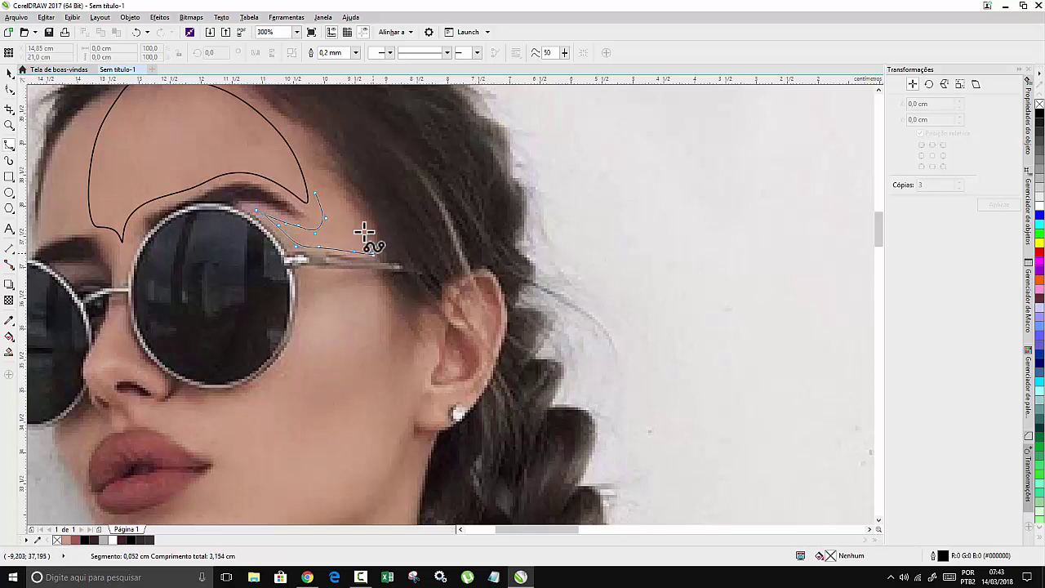
{"action": "left_click", "coordinate": [351, 191]}
{"action": "left_click", "coordinate": [310, 142]}
{"action": "left_click", "coordinate": [322, 169]}
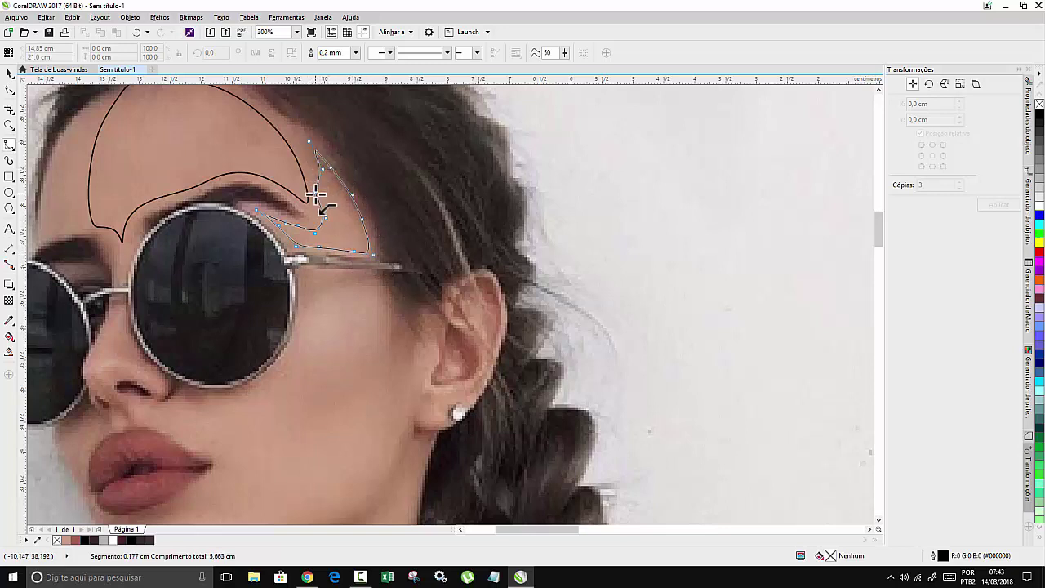
{"action": "left_click", "coordinate": [315, 194]}
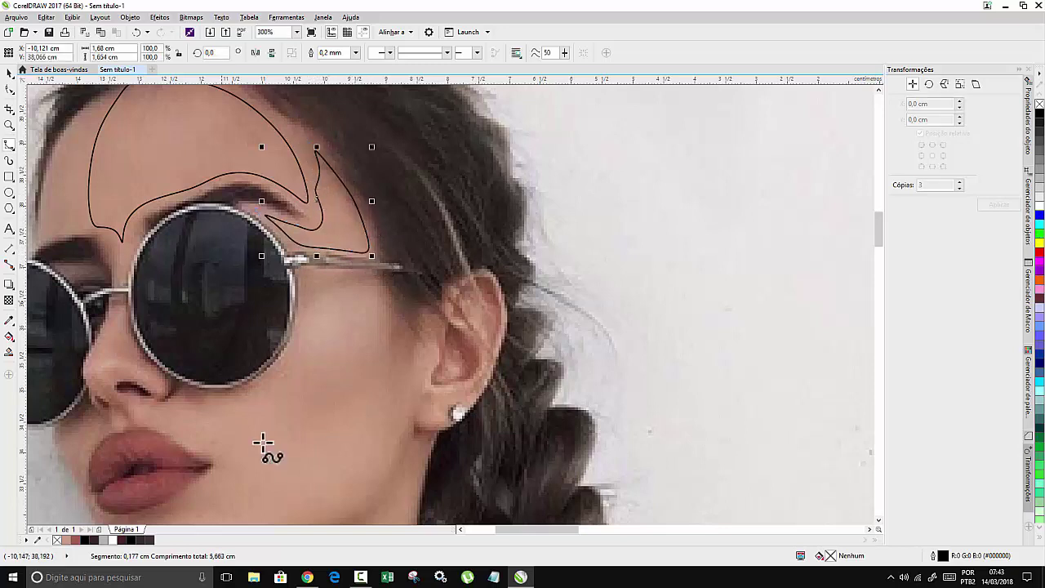
Start a B-Spline cheek highlight on the photo, running around the lens's lower edge, past the nose and mouth corner, down to the chin.
{"action": "left_click", "coordinate": [305, 300]}
{"action": "left_click", "coordinate": [298, 334]}
{"action": "left_click", "coordinate": [279, 374]}
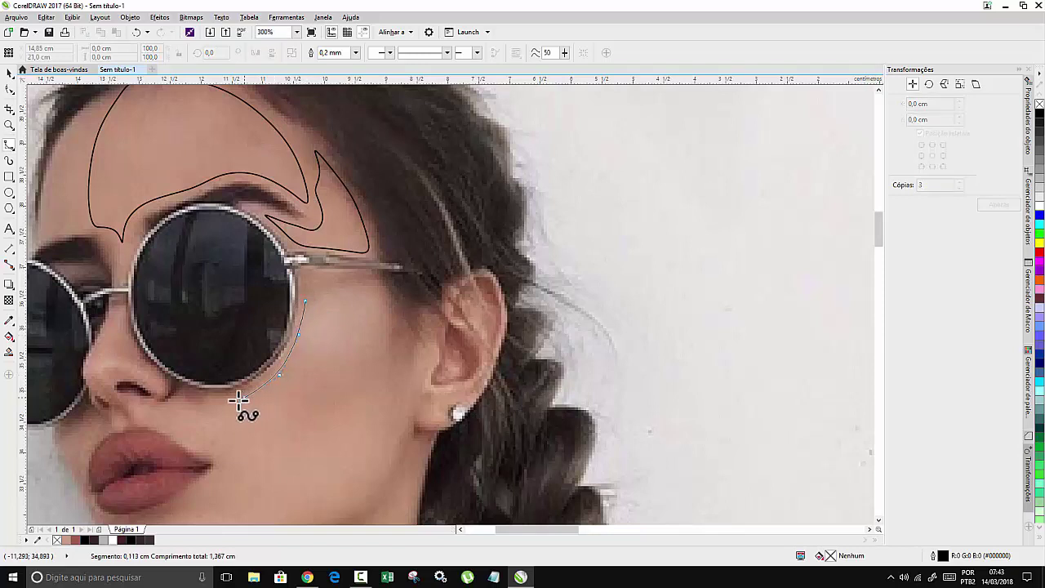
{"action": "left_click", "coordinate": [243, 396]}
{"action": "left_click", "coordinate": [192, 400]}
{"action": "left_click", "coordinate": [174, 412]}
{"action": "left_click", "coordinate": [235, 469]}
{"action": "left_click", "coordinate": [248, 516]}
{"action": "left_click", "coordinate": [213, 439]}
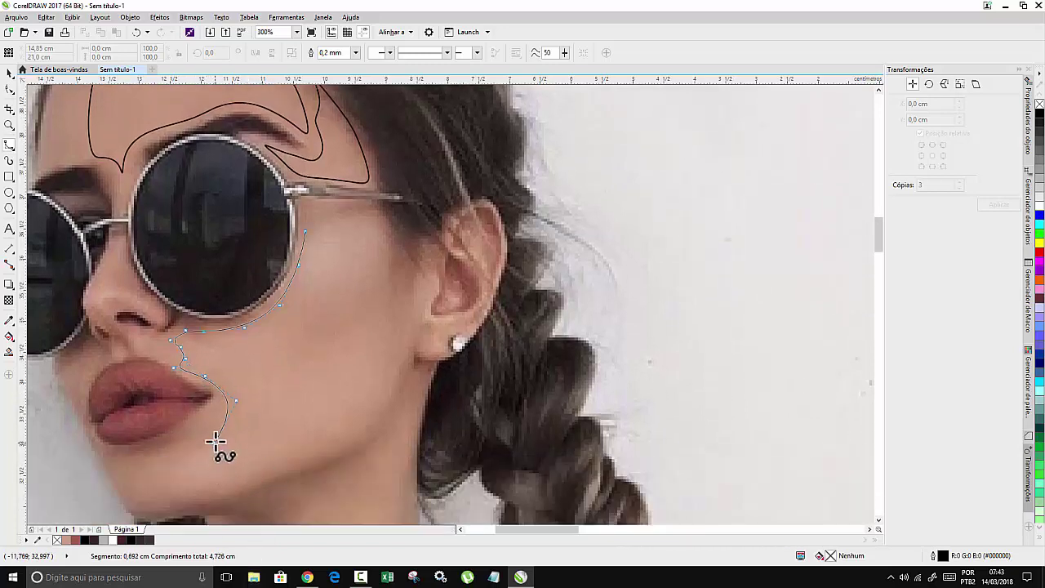
{"action": "left_click", "coordinate": [189, 459]}
{"action": "left_click", "coordinate": [159, 468]}
{"action": "left_click", "coordinate": [167, 496]}
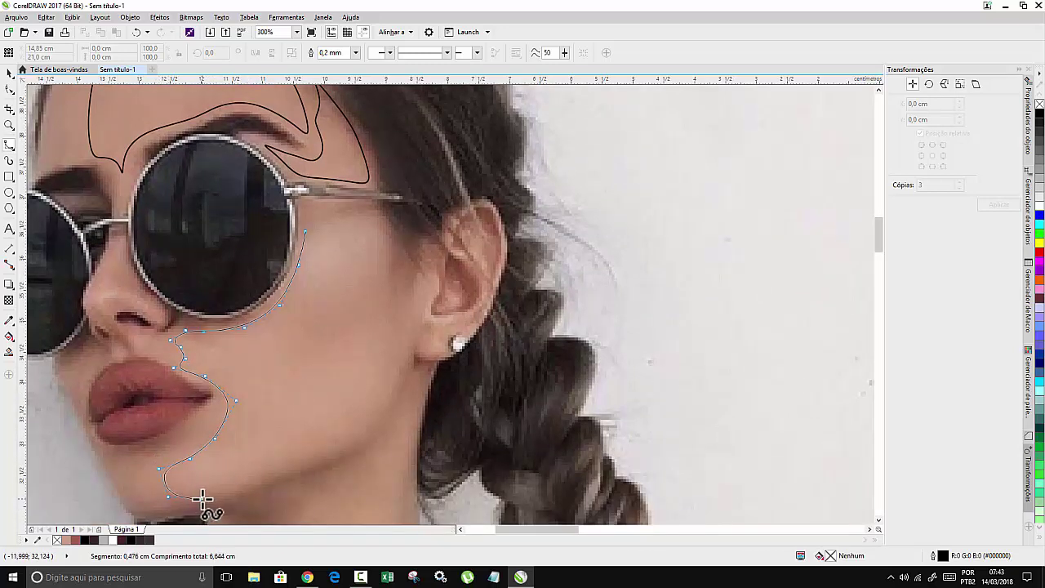
Close the cheek highlight along the jaw, up in front of the ear and back below the sunglasses arm, about 3.77 by 4.60 cm.
{"action": "left_click", "coordinate": [202, 497]}
{"action": "left_click", "coordinate": [243, 484]}
{"action": "left_click", "coordinate": [332, 451]}
{"action": "left_click", "coordinate": [364, 424]}
{"action": "left_click", "coordinate": [394, 372]}
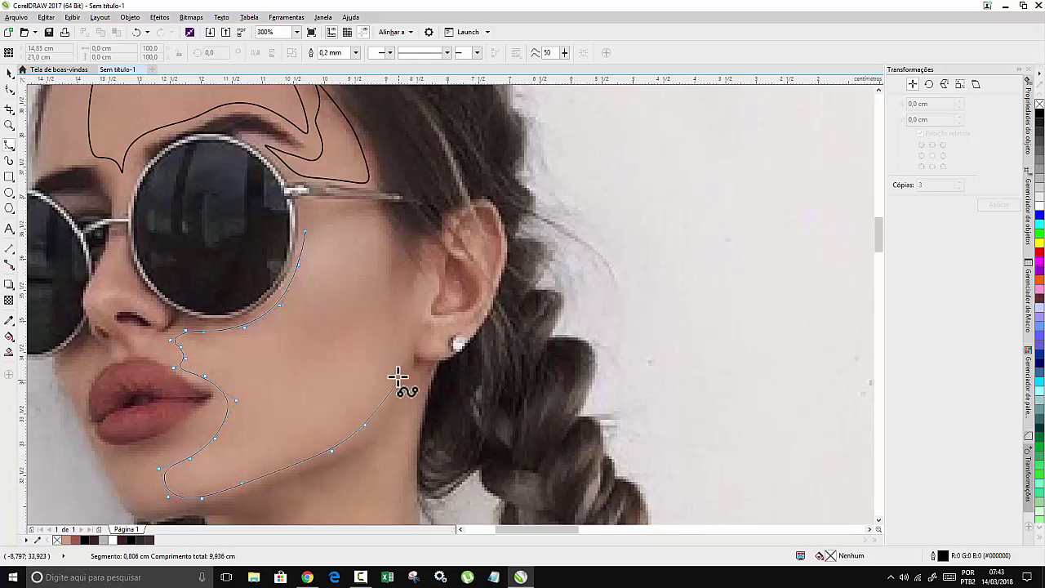
{"action": "left_click", "coordinate": [399, 338]}
{"action": "left_click", "coordinate": [382, 290]}
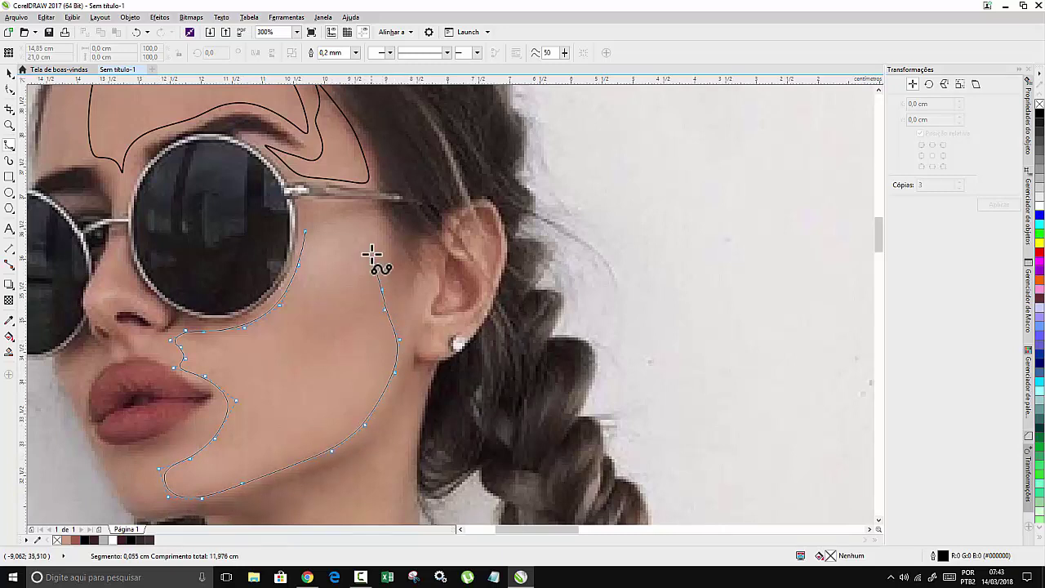
{"action": "left_click", "coordinate": [373, 242]}
{"action": "left_click", "coordinate": [375, 214]}
{"action": "left_click", "coordinate": [341, 212]}
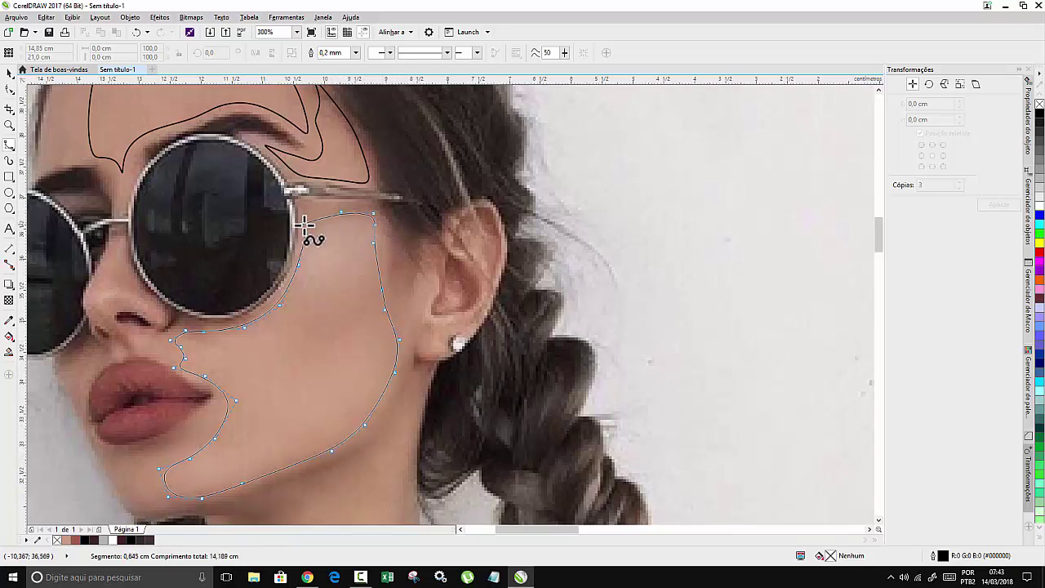
{"action": "left_click", "coordinate": [306, 233]}
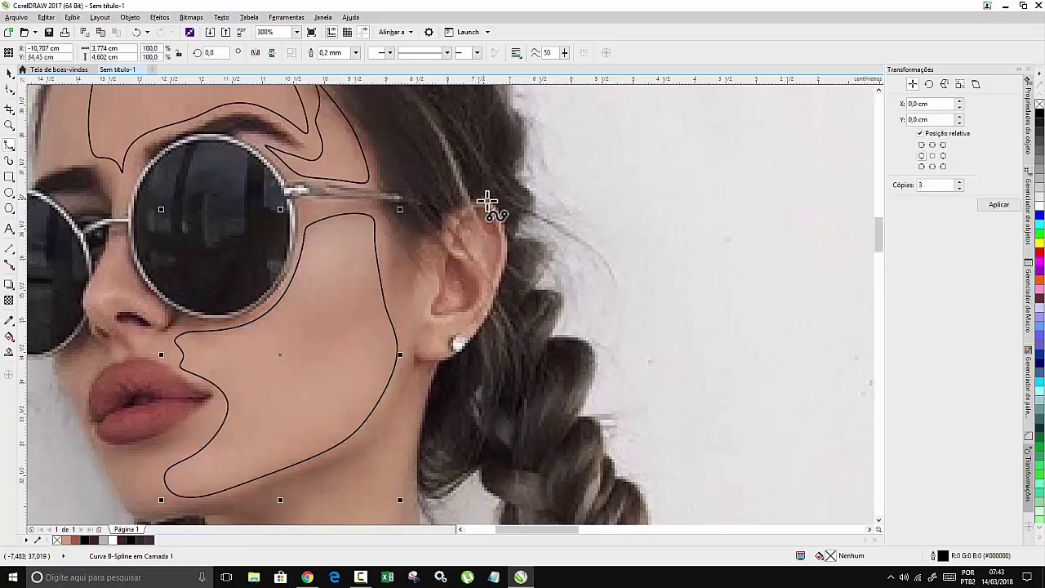
Start a B-Spline highlight along the ear's rim, tracing its inner edge up the back, over the top and down to the inner fold.
{"action": "scroll", "coordinate": [504, 200], "scroll_direction": "up", "scroll_amount": 2}
{"action": "left_click", "coordinate": [486, 362]}
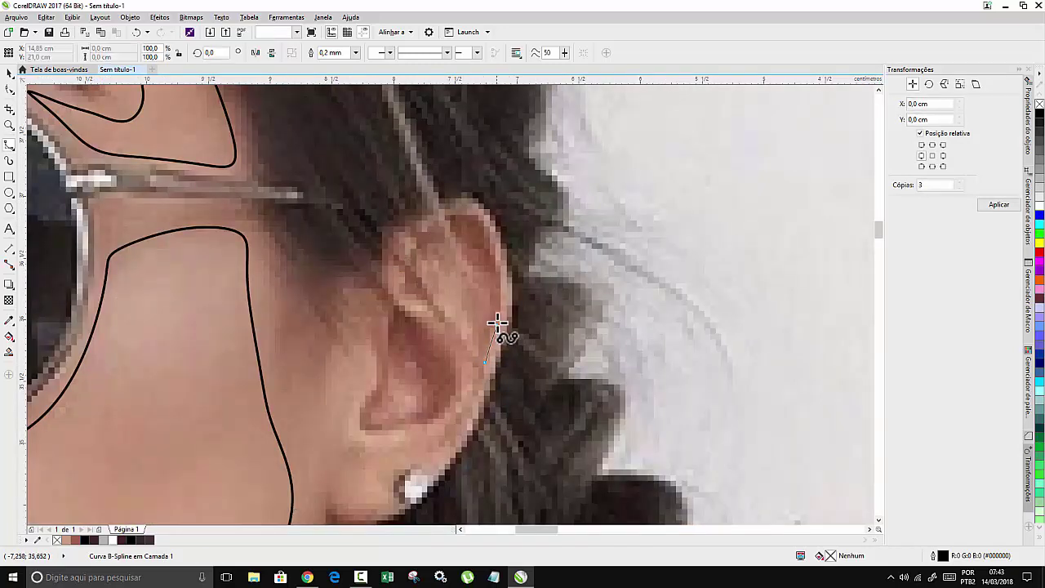
{"action": "left_click", "coordinate": [499, 314]}
{"action": "left_click", "coordinate": [500, 274]}
{"action": "left_click", "coordinate": [485, 225]}
{"action": "left_click", "coordinate": [462, 207]}
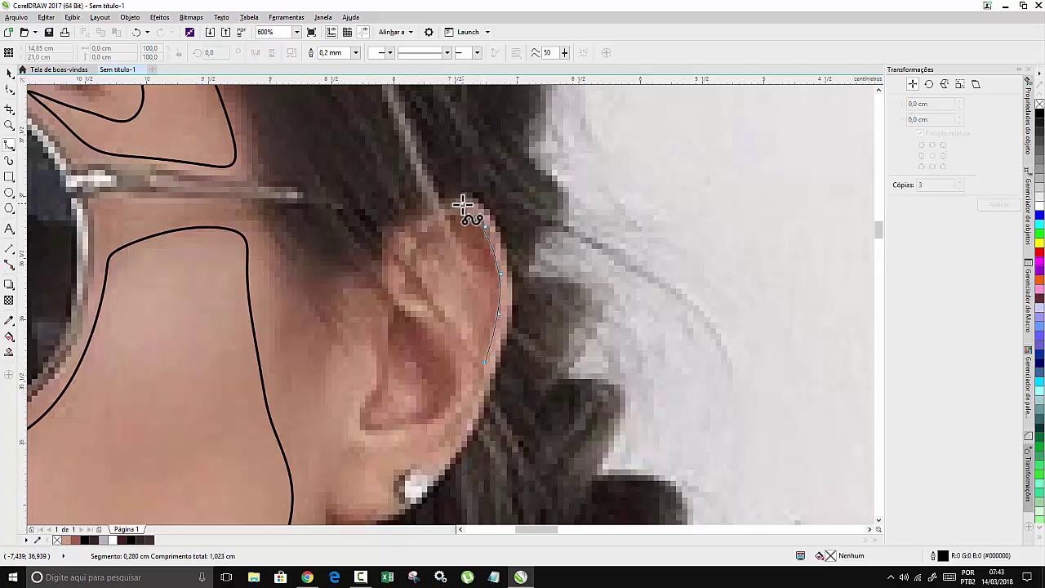
{"action": "left_click", "coordinate": [429, 220]}
{"action": "left_click", "coordinate": [400, 255]}
{"action": "left_click", "coordinate": [414, 300]}
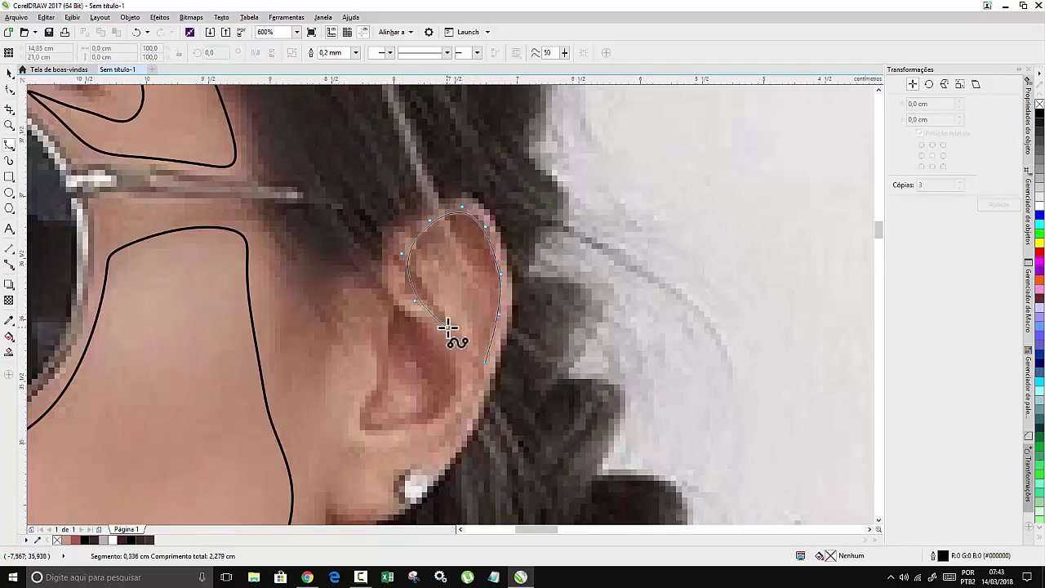
{"action": "left_click", "coordinate": [447, 327]}
{"action": "left_click", "coordinate": [466, 360]}
Close the ear rim highlight by tracing its outer edge back over the top of the ear and down to a point above the earring.
{"action": "left_click", "coordinate": [437, 332]}
{"action": "left_click", "coordinate": [404, 306]}
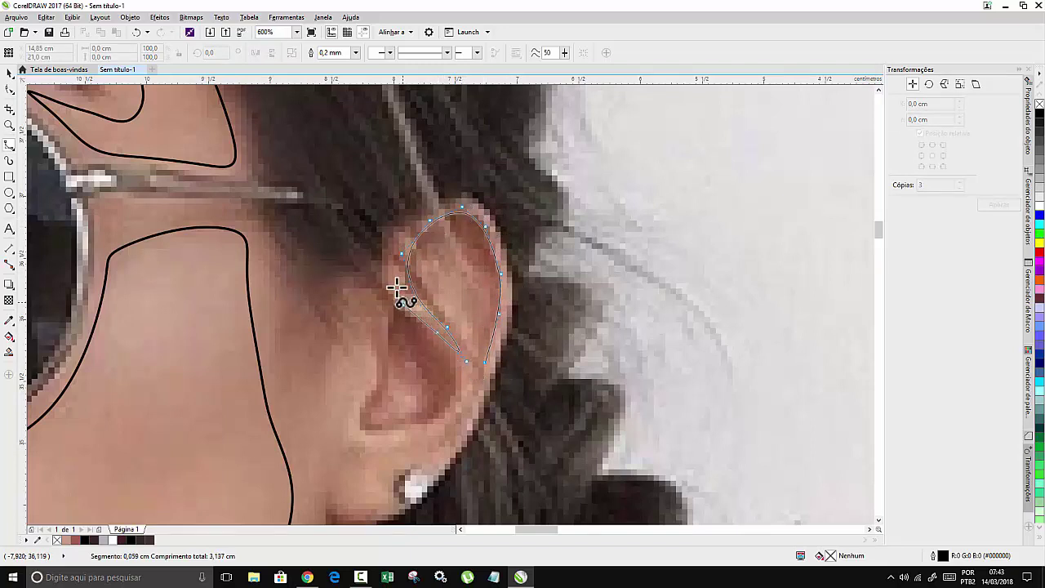
{"action": "left_click", "coordinate": [395, 281]}
{"action": "left_click", "coordinate": [393, 242]}
{"action": "left_click", "coordinate": [418, 211]}
{"action": "left_click", "coordinate": [452, 198]}
{"action": "left_click", "coordinate": [472, 201]}
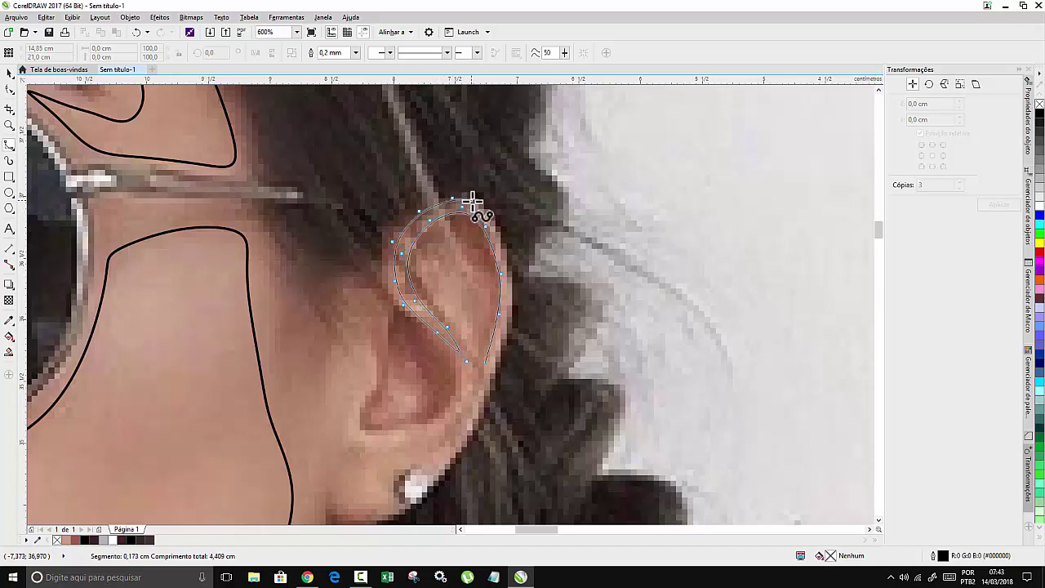
{"action": "left_click", "coordinate": [494, 223]}
{"action": "left_click", "coordinate": [518, 303]}
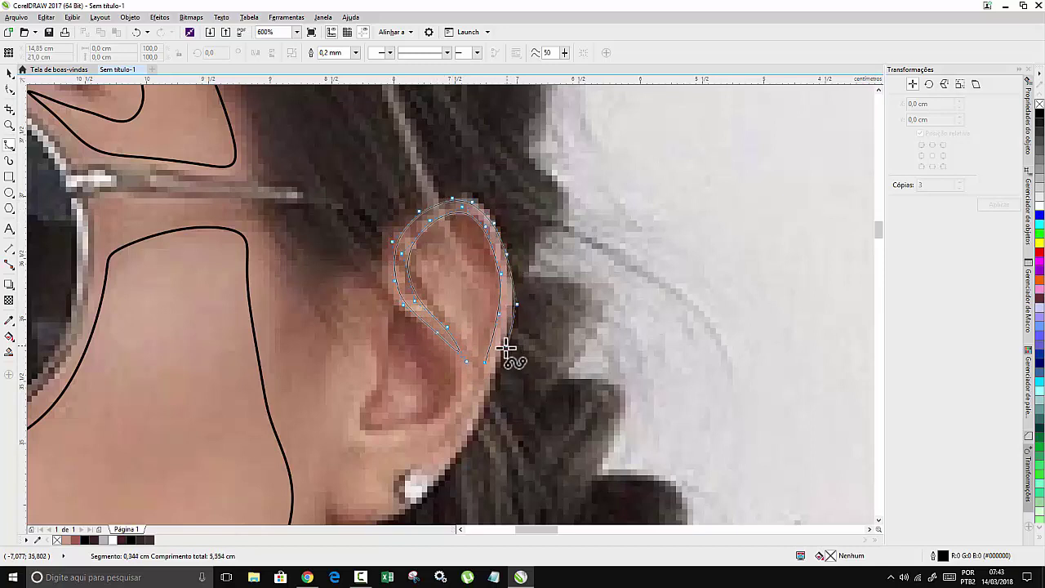
{"action": "left_click", "coordinate": [457, 454]}
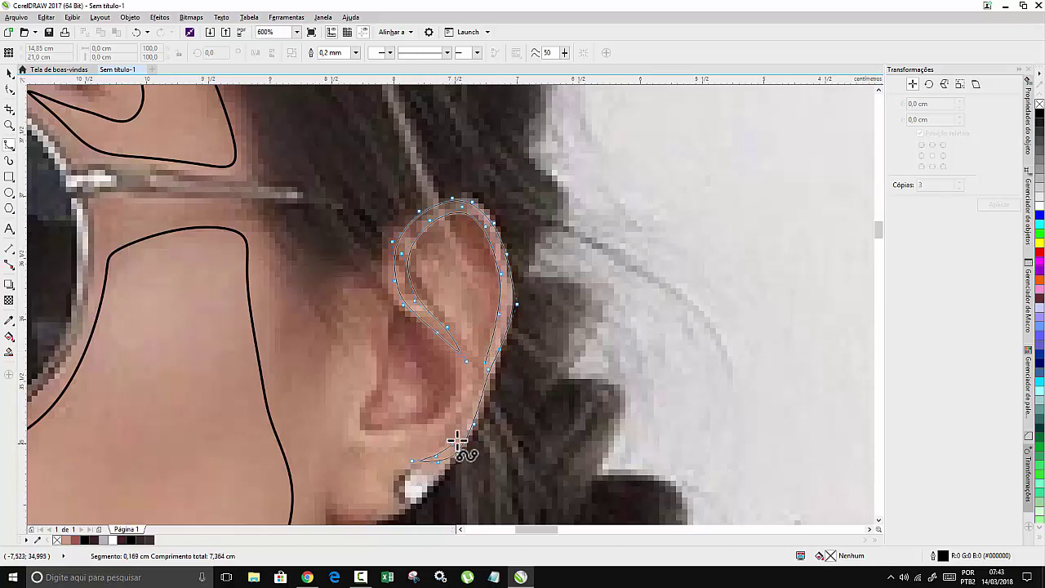
{"action": "double_click", "coordinate": [490, 367]}
Start a B-Spline highlight on the lower ear, running under the ear hollow, back around the earring and down to the lobe's edge.
{"action": "left_click", "coordinate": [355, 402]}
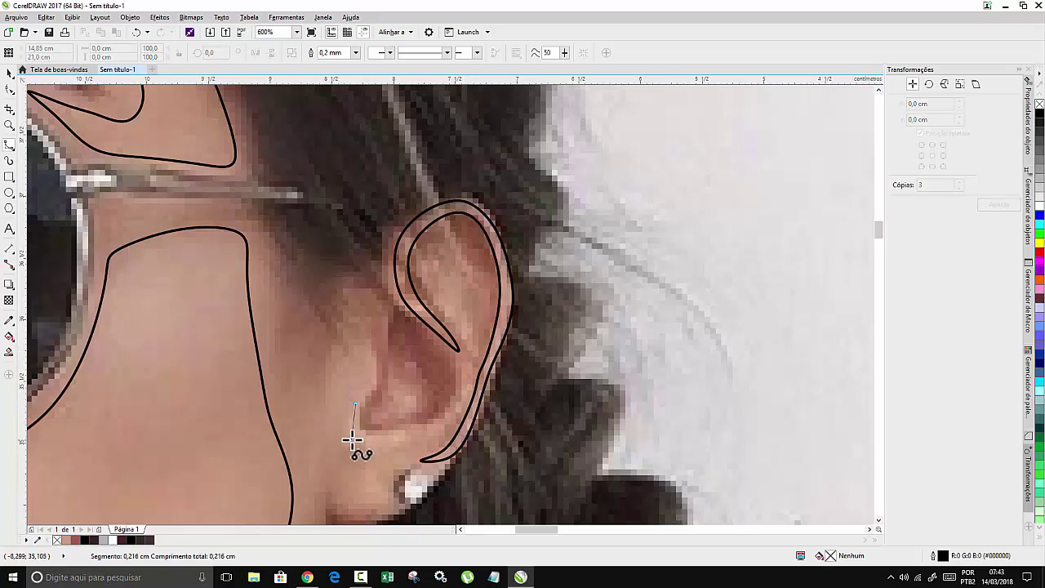
{"action": "left_click", "coordinate": [357, 434]}
{"action": "left_click", "coordinate": [385, 439]}
{"action": "left_click", "coordinate": [430, 441]}
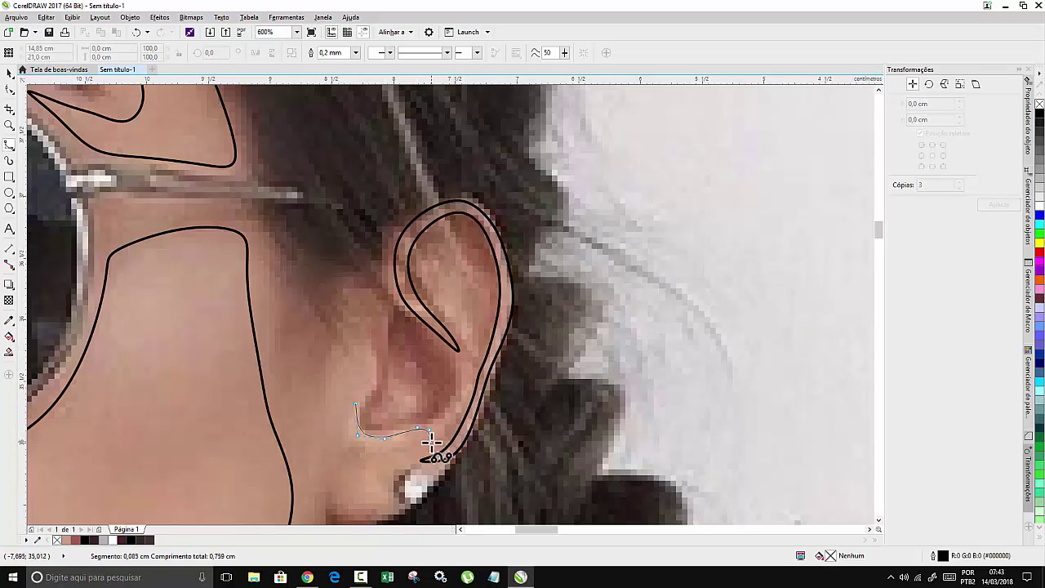
{"action": "left_click", "coordinate": [391, 456]}
{"action": "left_click", "coordinate": [385, 481]}
{"action": "left_click", "coordinate": [391, 498]}
{"action": "left_click", "coordinate": [375, 507]}
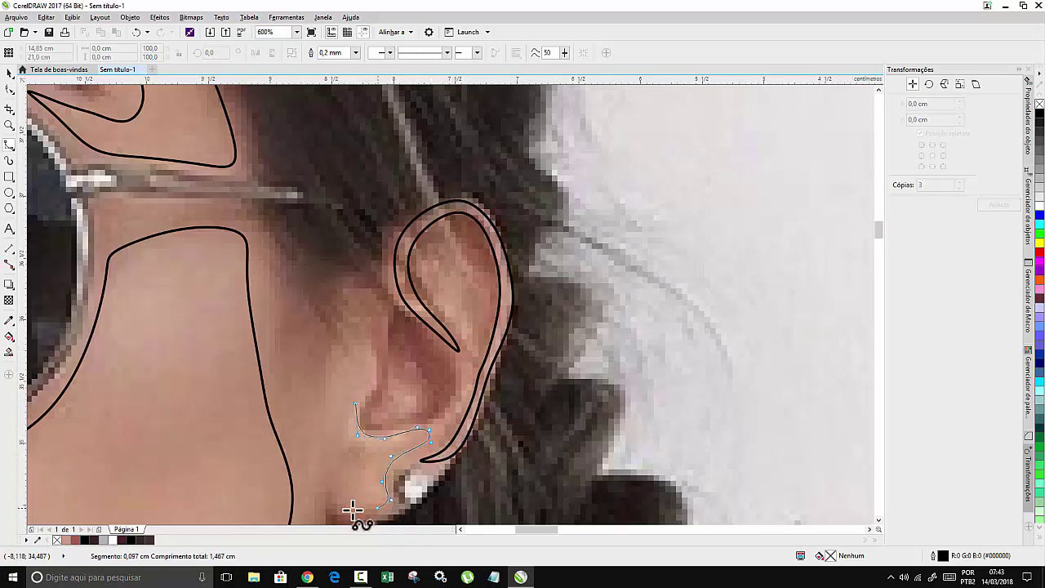
Close the lower ear highlight around the lobe, up in front of the ear and back down to its start, about 0.91 by 1.77 cm.
{"action": "left_click", "coordinate": [346, 509]}
{"action": "left_click", "coordinate": [328, 493]}
{"action": "left_click", "coordinate": [325, 469]}
{"action": "left_click", "coordinate": [338, 424]}
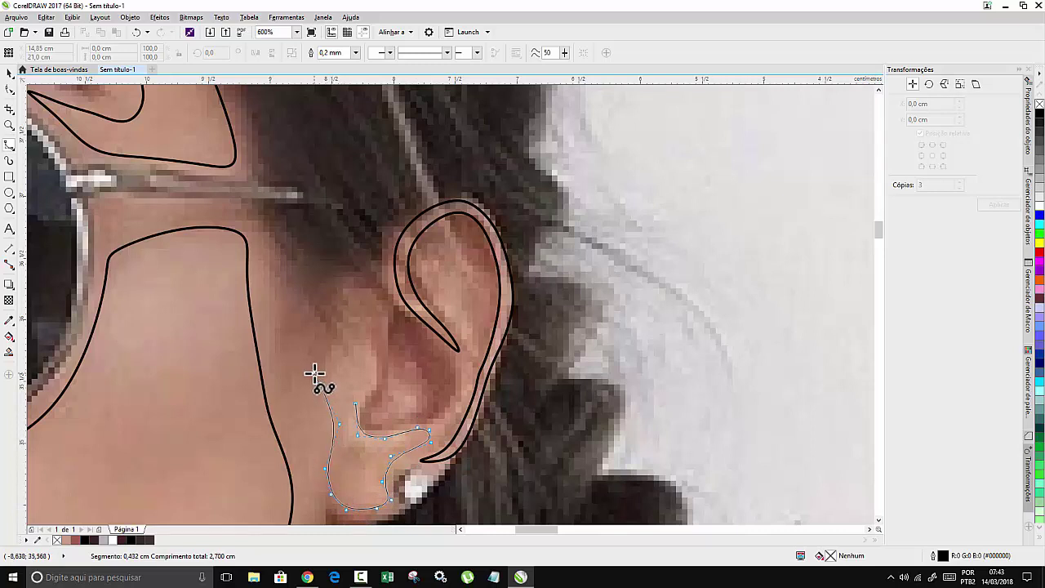
{"action": "left_click", "coordinate": [314, 372]}
{"action": "left_click", "coordinate": [319, 345]}
{"action": "left_click", "coordinate": [335, 302]}
{"action": "left_click", "coordinate": [359, 286]}
{"action": "left_click", "coordinate": [376, 294]}
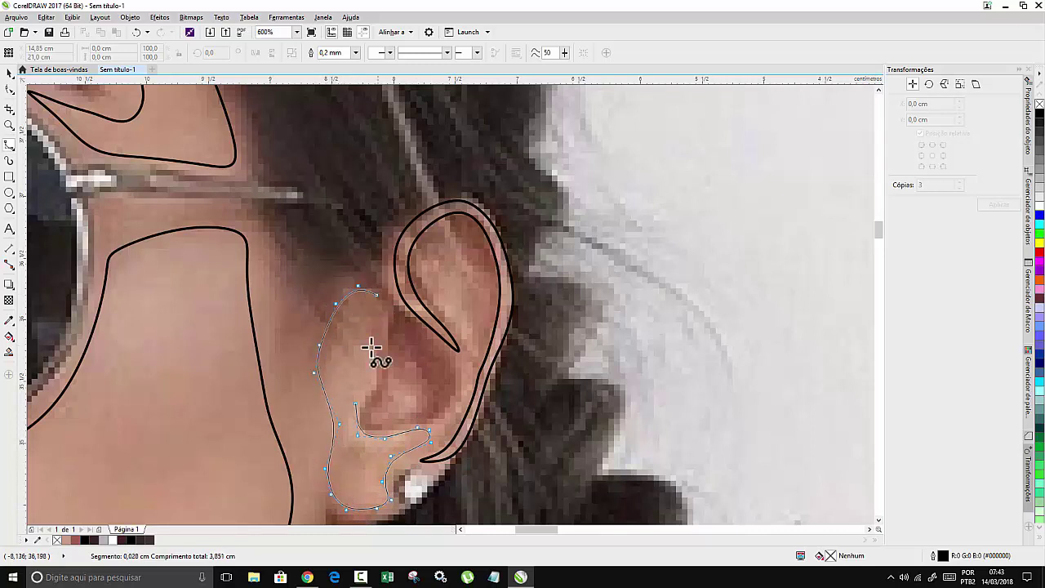
{"action": "left_click", "coordinate": [371, 346]}
{"action": "left_click", "coordinate": [382, 372]}
{"action": "left_click", "coordinate": [357, 402]}
Trace a closed B-Spline highlight on the nostril wing beside the lens's lower edge, about 0.52 by 0.45 cm.
{"action": "scroll", "coordinate": [357, 402], "scroll_direction": "down", "scroll_amount": 5}
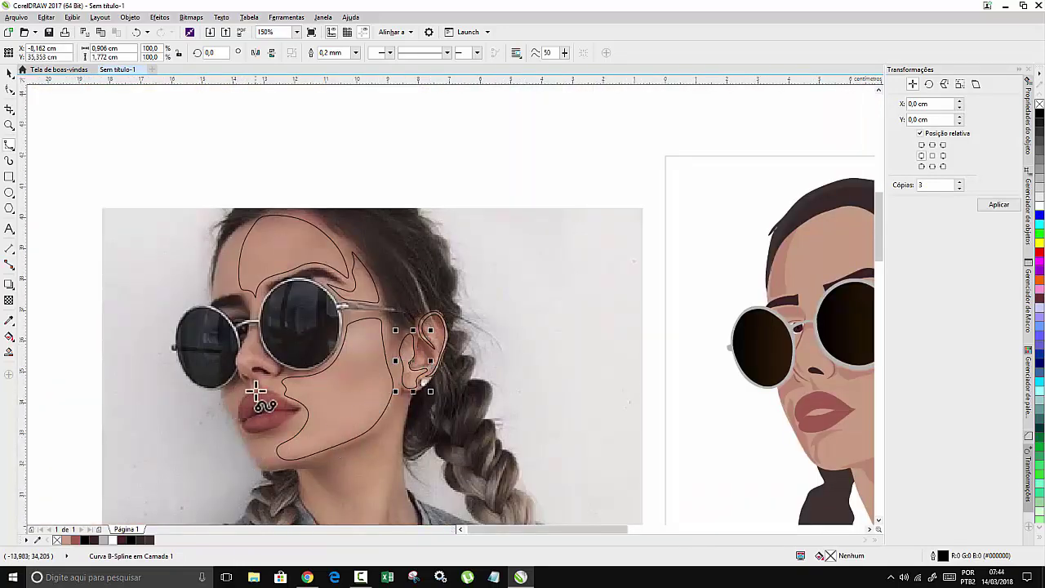
{"action": "scroll", "coordinate": [249, 391], "scroll_direction": "up", "scroll_amount": 5}
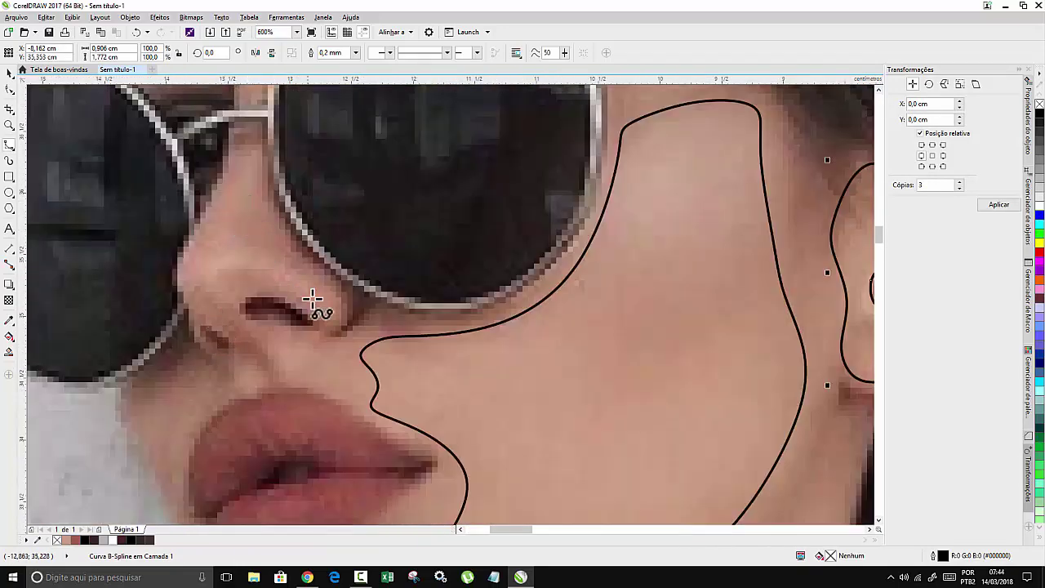
{"action": "left_click", "coordinate": [343, 305]}
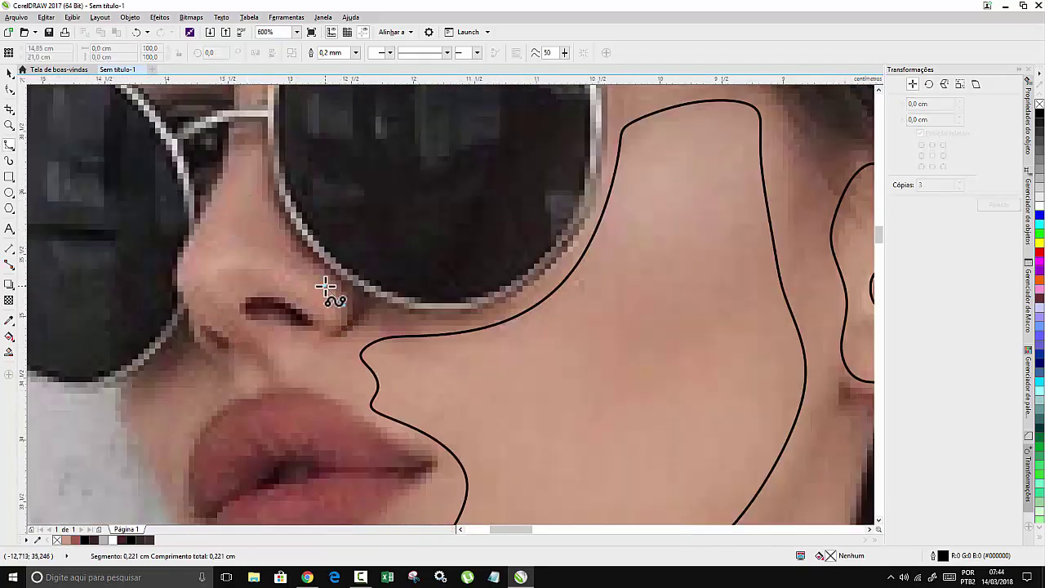
{"action": "left_click", "coordinate": [268, 259]}
{"action": "left_click", "coordinate": [292, 288]}
{"action": "left_click", "coordinate": [313, 305]}
{"action": "left_click", "coordinate": [329, 315]}
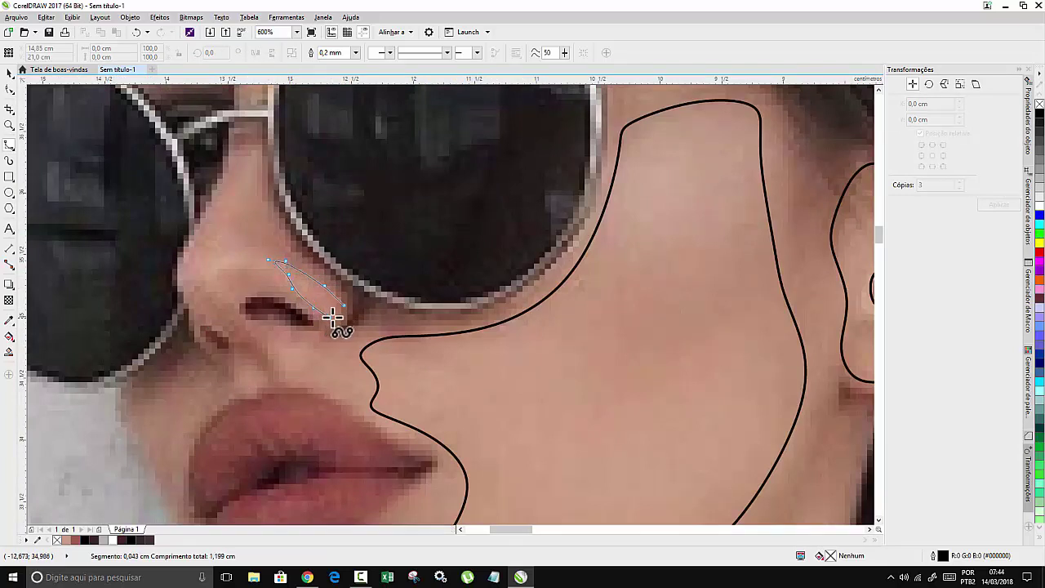
{"action": "left_click", "coordinate": [343, 307]}
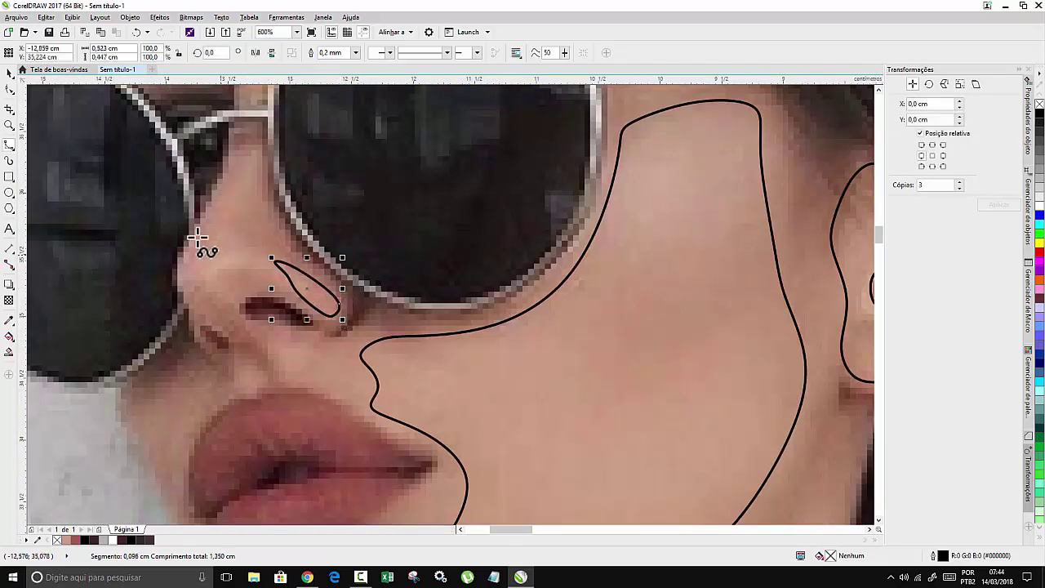
Trace a closed B-Spline highlight along the nose bridge, from the nose tip up to below the sunglasses bridge, about 0.49 by 1.13 cm.
{"action": "left_click", "coordinate": [258, 243]}
{"action": "left_click", "coordinate": [262, 261]}
{"action": "left_click", "coordinate": [244, 272]}
{"action": "left_click", "coordinate": [221, 271]}
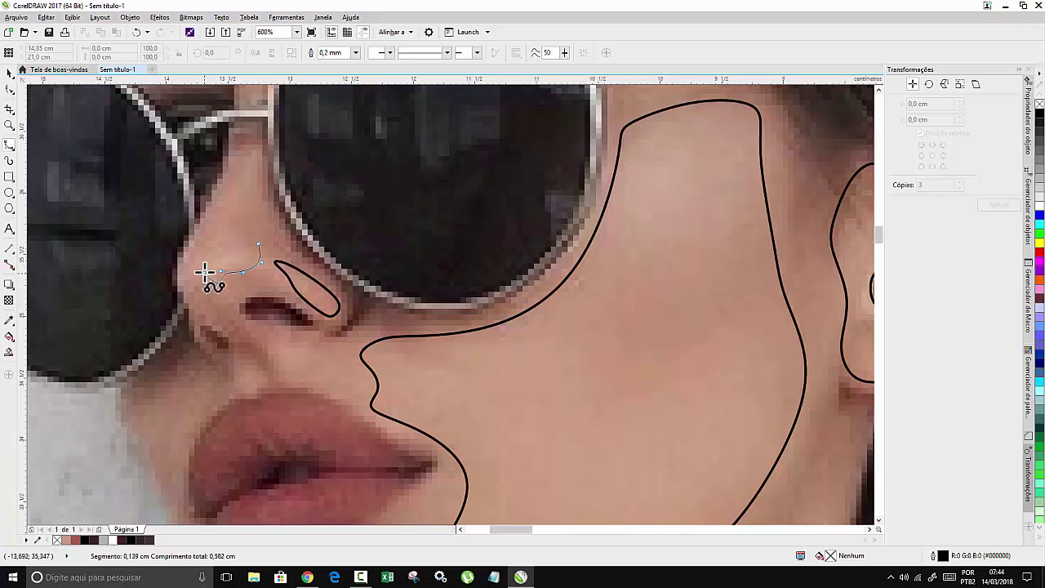
{"action": "left_click", "coordinate": [205, 273]}
{"action": "left_click", "coordinate": [205, 243]}
{"action": "left_click", "coordinate": [216, 214]}
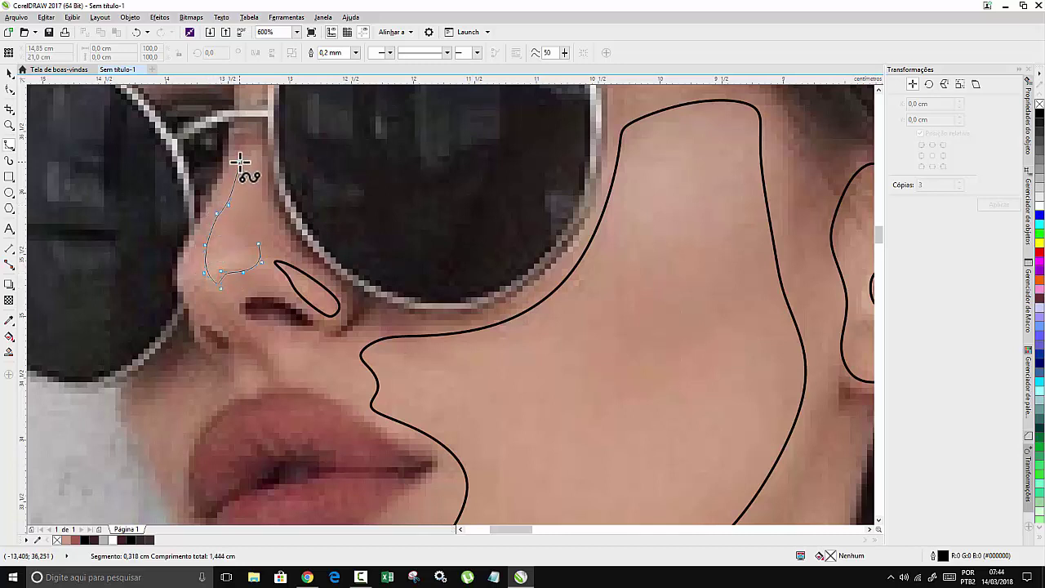
{"action": "left_click", "coordinate": [246, 134]}
{"action": "left_click", "coordinate": [246, 166]}
{"action": "left_click", "coordinate": [254, 198]}
{"action": "left_click", "coordinate": [263, 222]}
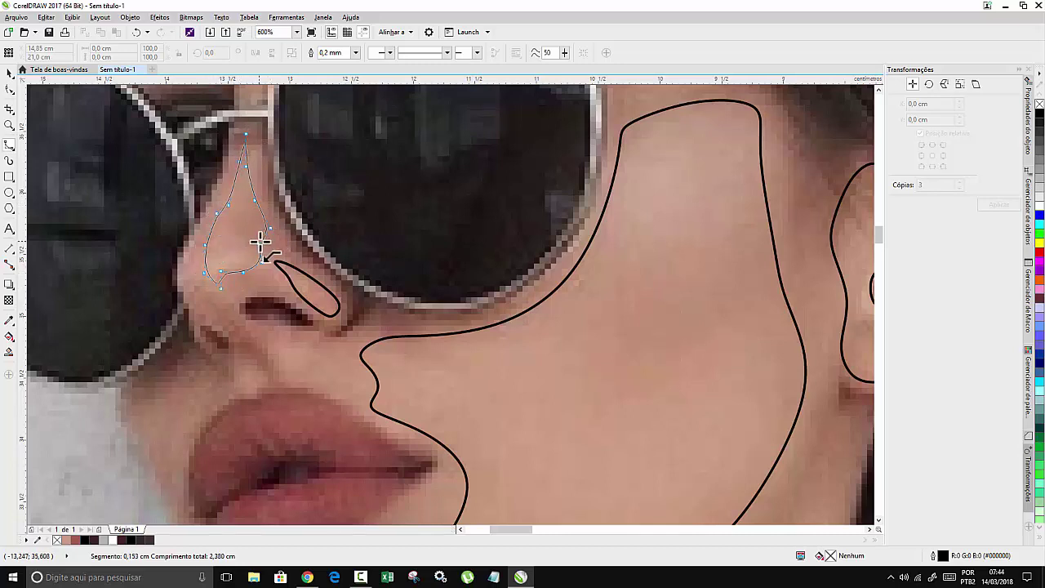
{"action": "left_click", "coordinate": [258, 240]}
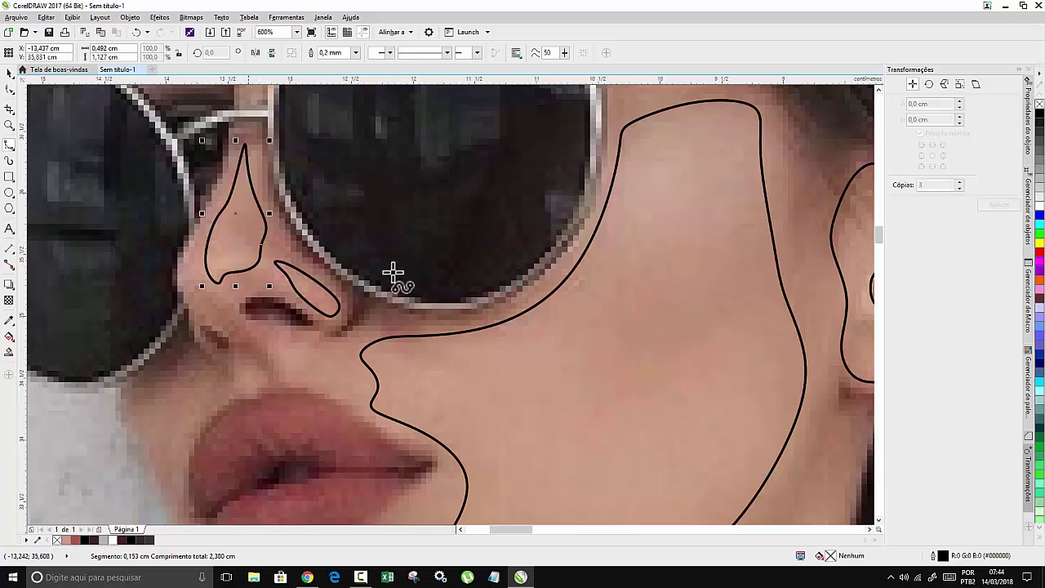
Trace a closed B-Spline highlight between the nostril and the upper lip, beside the cheek highlight, about 0.59 by 0.41 cm.
{"action": "left_click", "coordinate": [281, 342]}
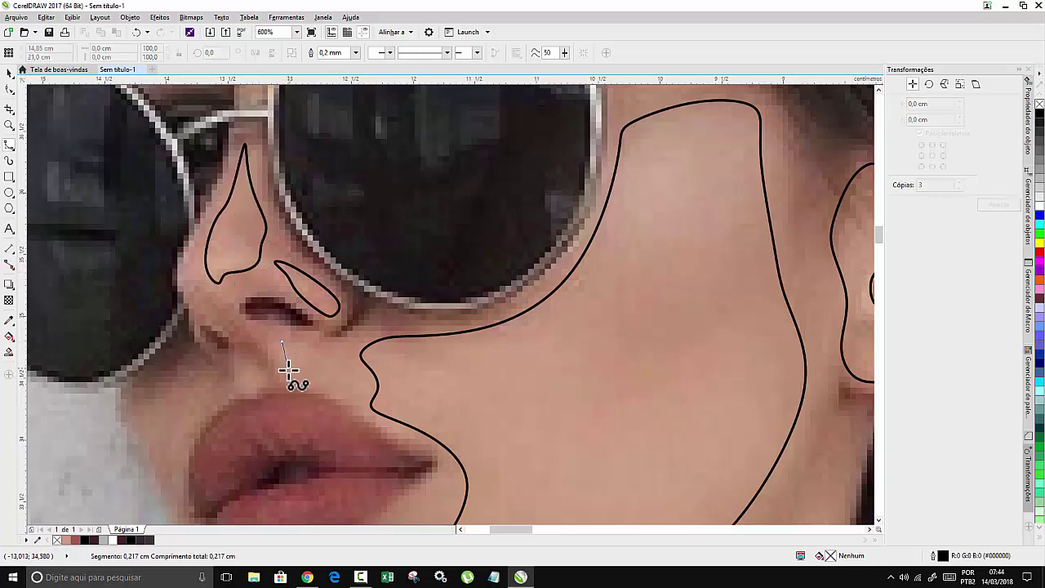
{"action": "left_click", "coordinate": [288, 370]}
{"action": "left_click", "coordinate": [313, 385]}
{"action": "left_click", "coordinate": [340, 385]}
{"action": "left_click", "coordinate": [364, 399]}
{"action": "left_click", "coordinate": [351, 365]}
{"action": "left_click", "coordinate": [320, 341]}
{"action": "left_click", "coordinate": [312, 343]}
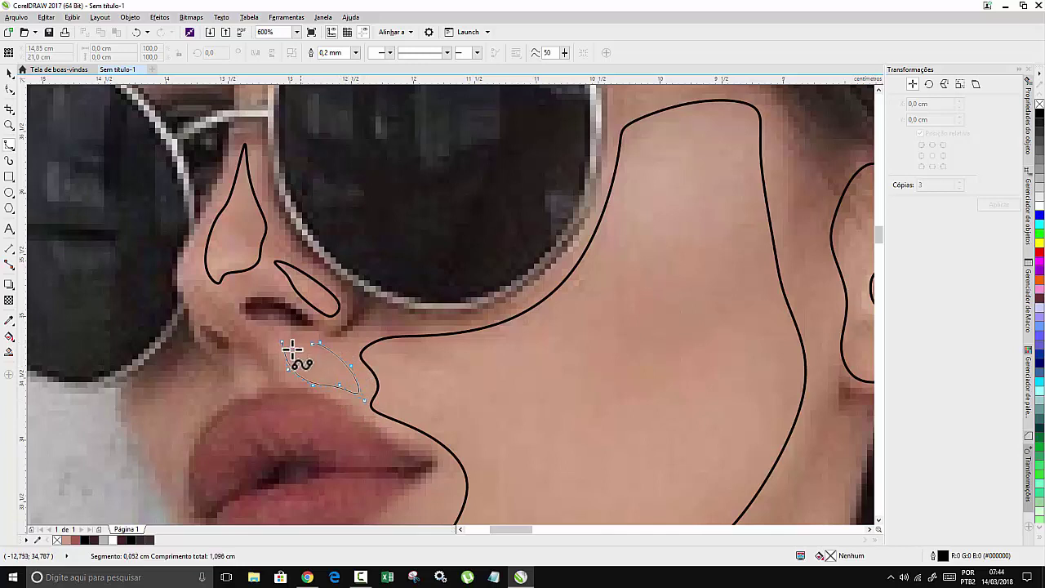
{"action": "left_click", "coordinate": [281, 342]}
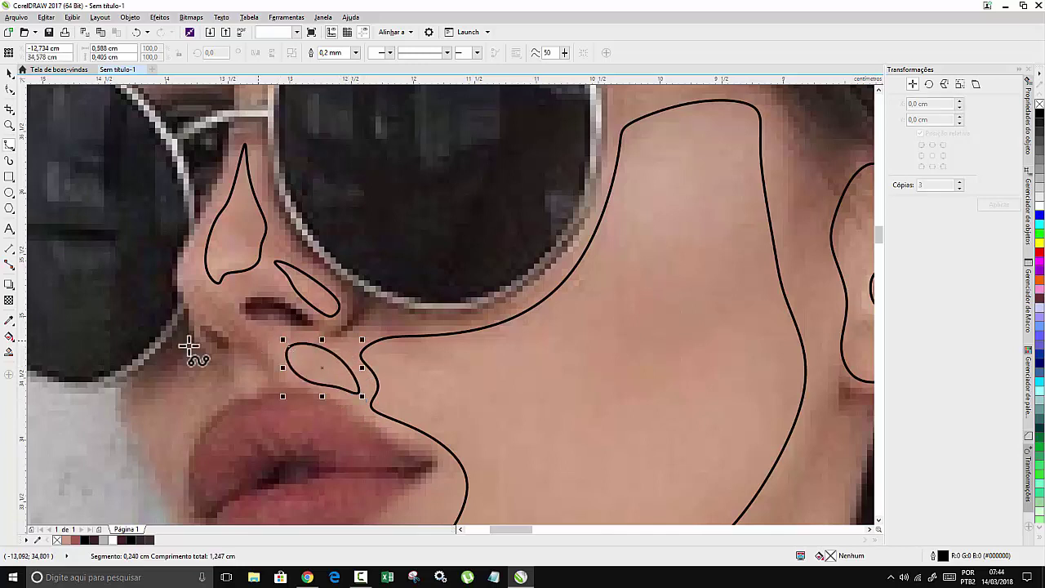
Trace a narrow closed B-Spline highlight above the far end of the upper lip, about 0.12 by 0.35 cm.
{"action": "left_click", "coordinate": [216, 394]}
{"action": "left_click", "coordinate": [203, 425]}
{"action": "left_click", "coordinate": [210, 401]}
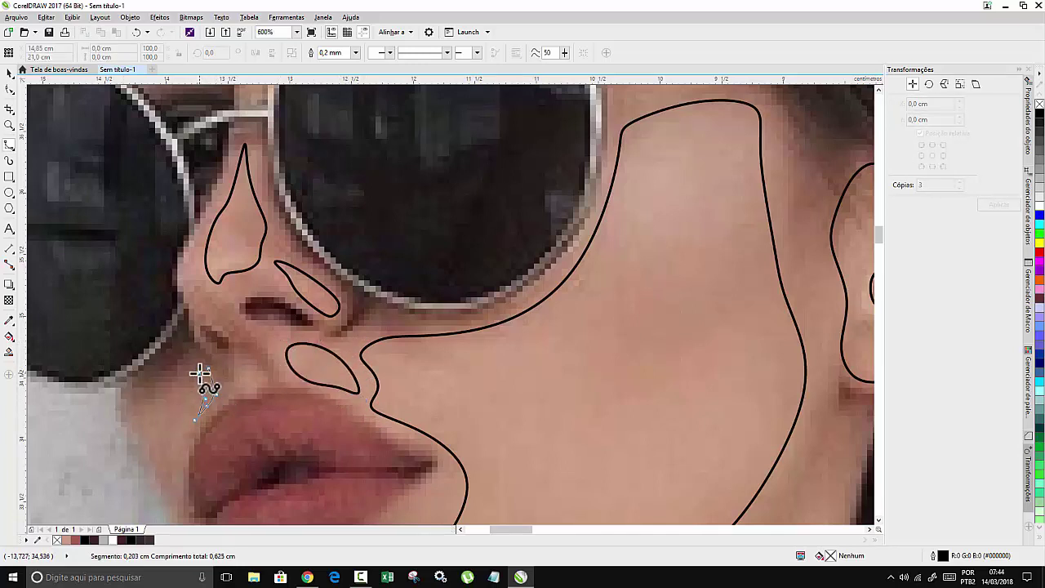
{"action": "double_click", "coordinate": [204, 365]}
Trace a closed, pointed B-Spline highlight on the neck, from the throat's base up to below the ear and back along the neck's middle.
{"action": "scroll", "coordinate": [205, 373], "scroll_direction": "down", "scroll_amount": 5}
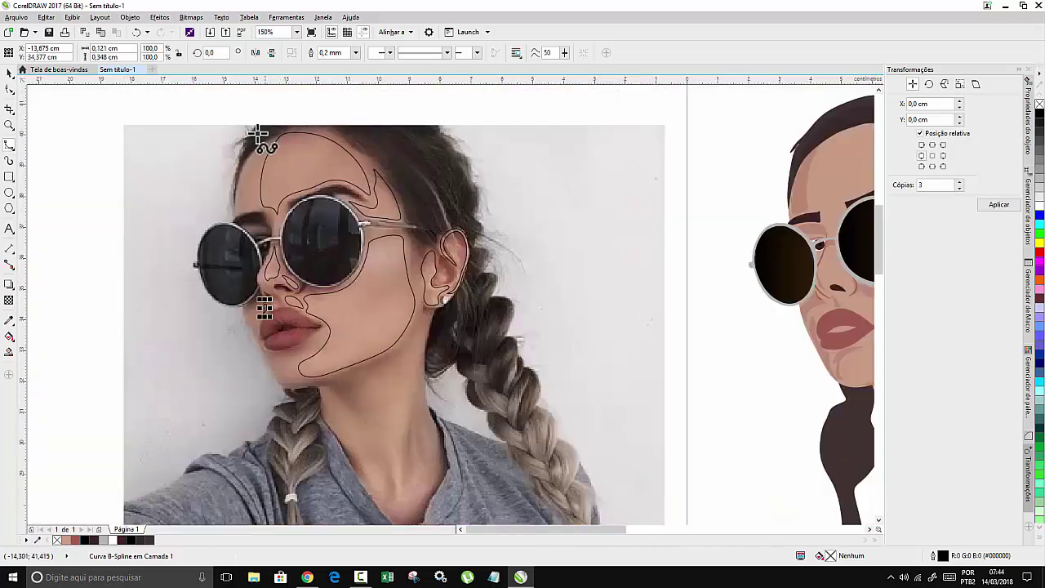
{"action": "scroll", "coordinate": [259, 155], "scroll_direction": "up", "scroll_amount": 1}
{"action": "scroll", "coordinate": [333, 163], "scroll_direction": "down", "scroll_amount": 1}
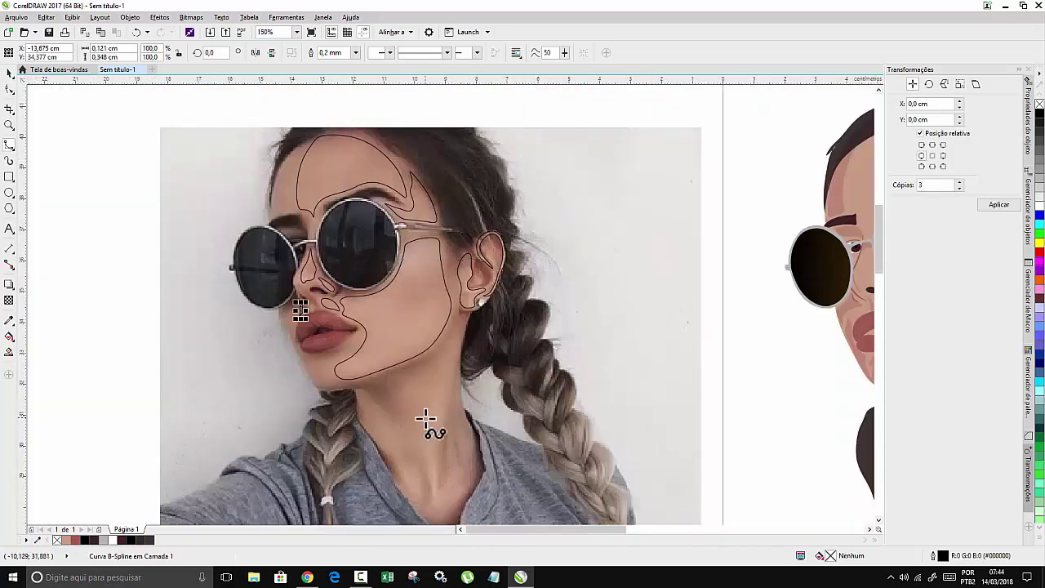
{"action": "left_click", "coordinate": [437, 494]}
{"action": "left_click", "coordinate": [437, 463]}
{"action": "left_click", "coordinate": [445, 400]}
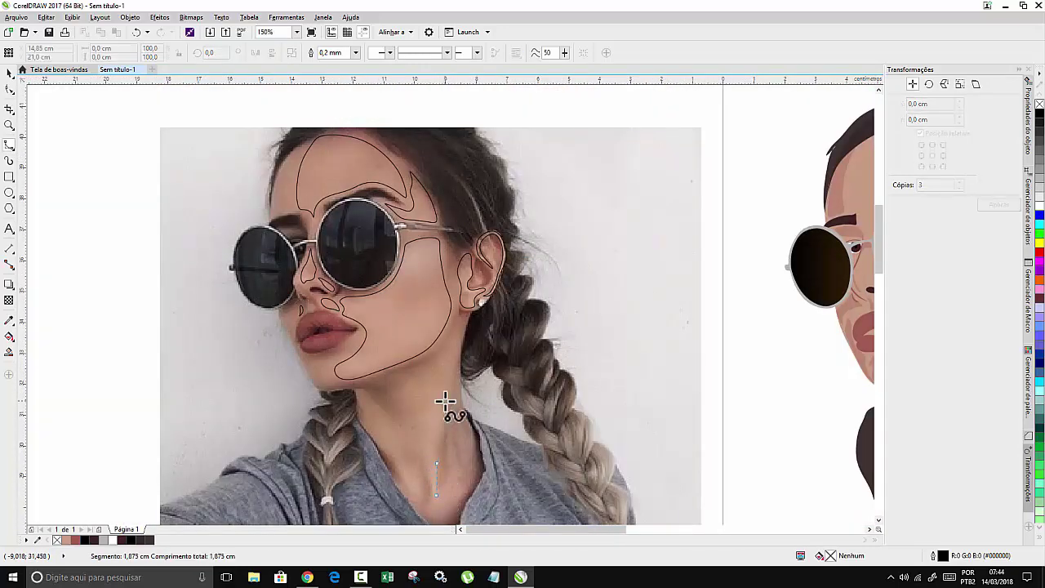
{"action": "left_click", "coordinate": [460, 335]}
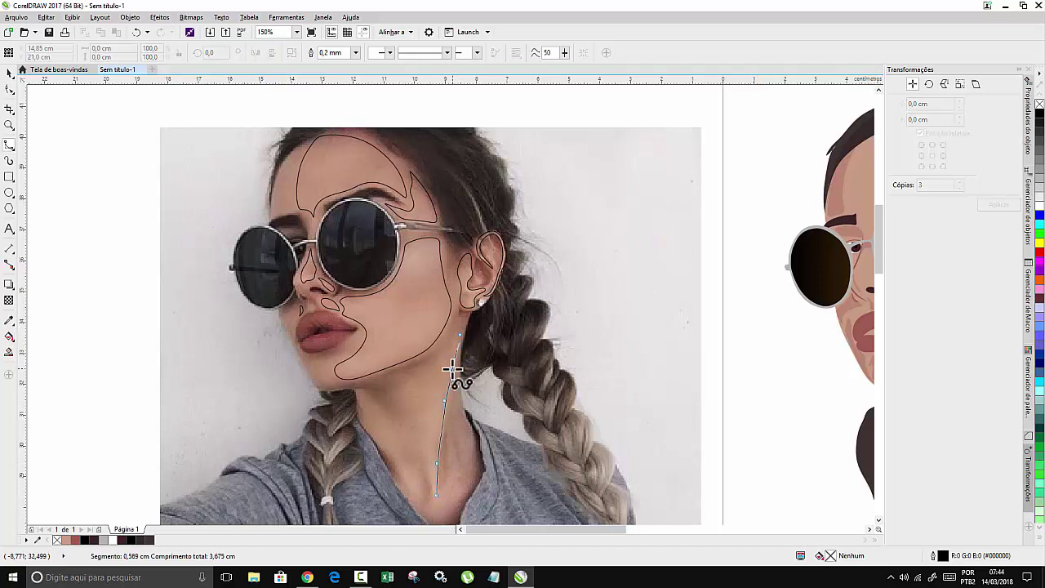
{"action": "left_click", "coordinate": [409, 419]}
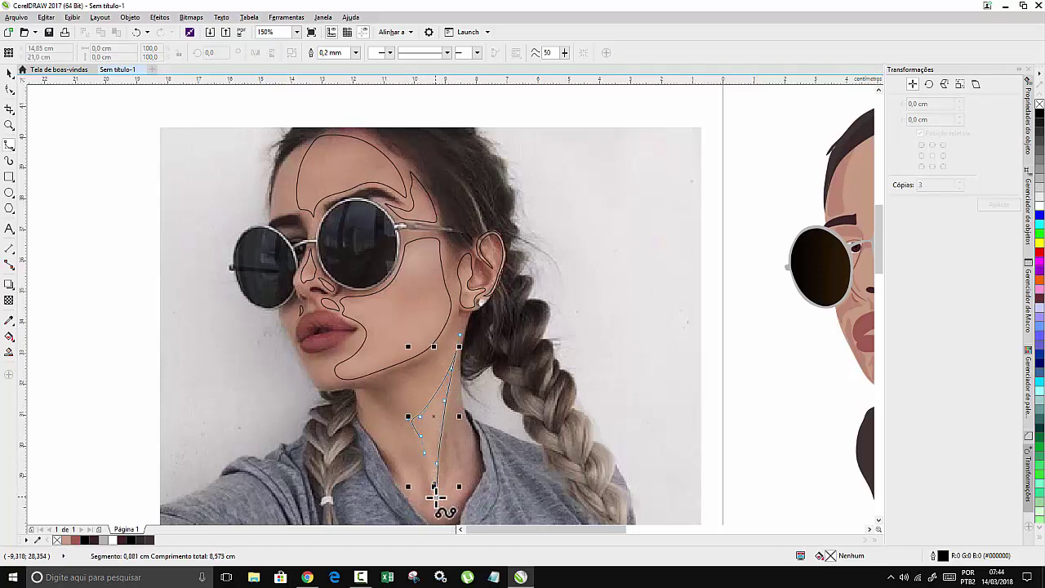
{"action": "left_click", "coordinate": [436, 494]}
Trace a closed B-Spline highlight along the front of the neck, from below the jaw down to the collar, about 1.90 by 3.58 cm.
{"action": "left_click", "coordinate": [415, 498]}
{"action": "left_click", "coordinate": [407, 450]}
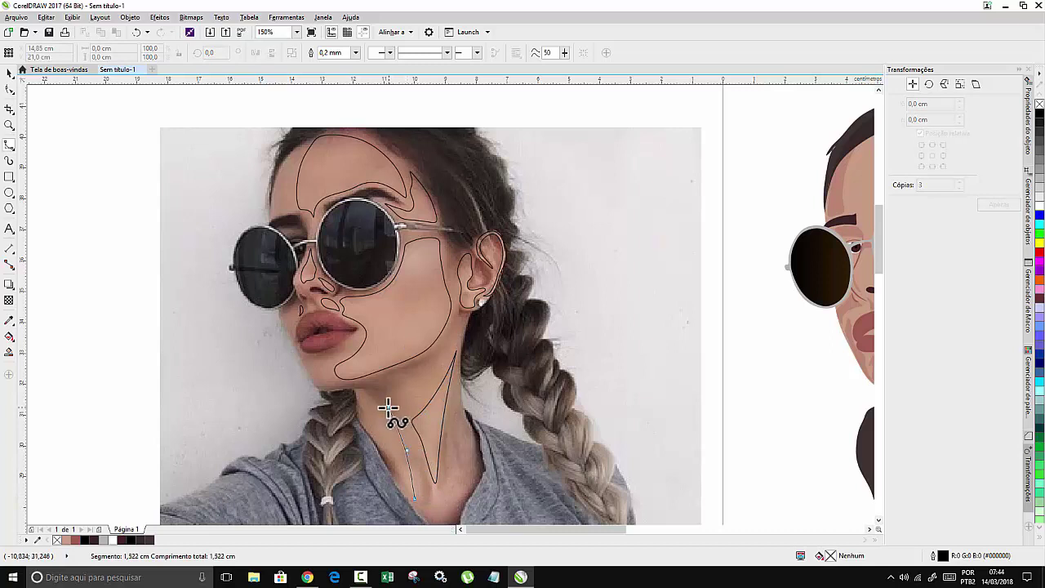
{"action": "left_click", "coordinate": [387, 407]}
{"action": "left_click", "coordinate": [356, 389]}
{"action": "left_click", "coordinate": [360, 411]}
{"action": "left_click", "coordinate": [372, 430]}
{"action": "left_click", "coordinate": [398, 468]}
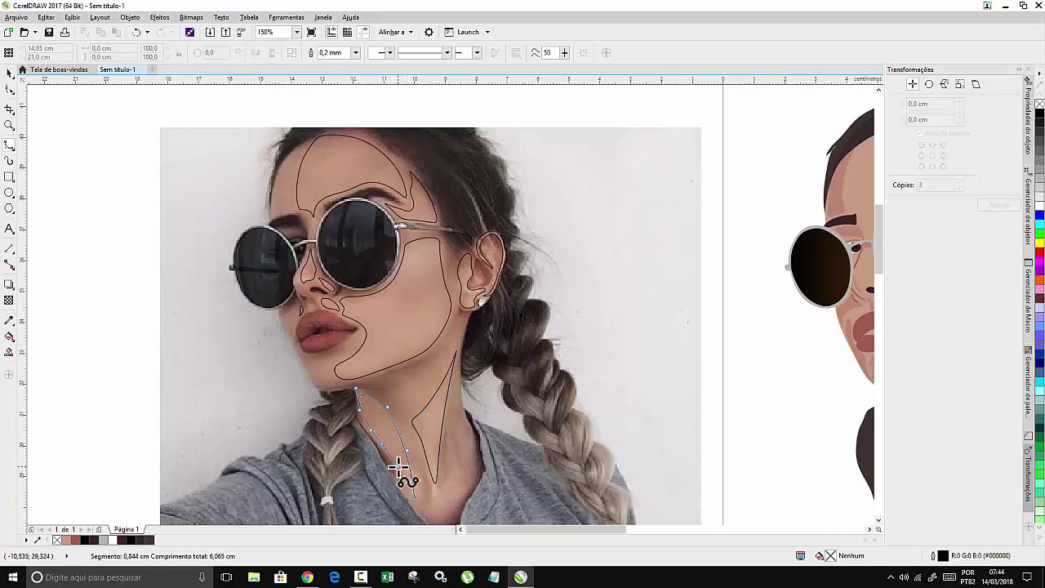
{"action": "left_click", "coordinate": [421, 512]}
{"action": "double_click", "coordinate": [416, 497]}
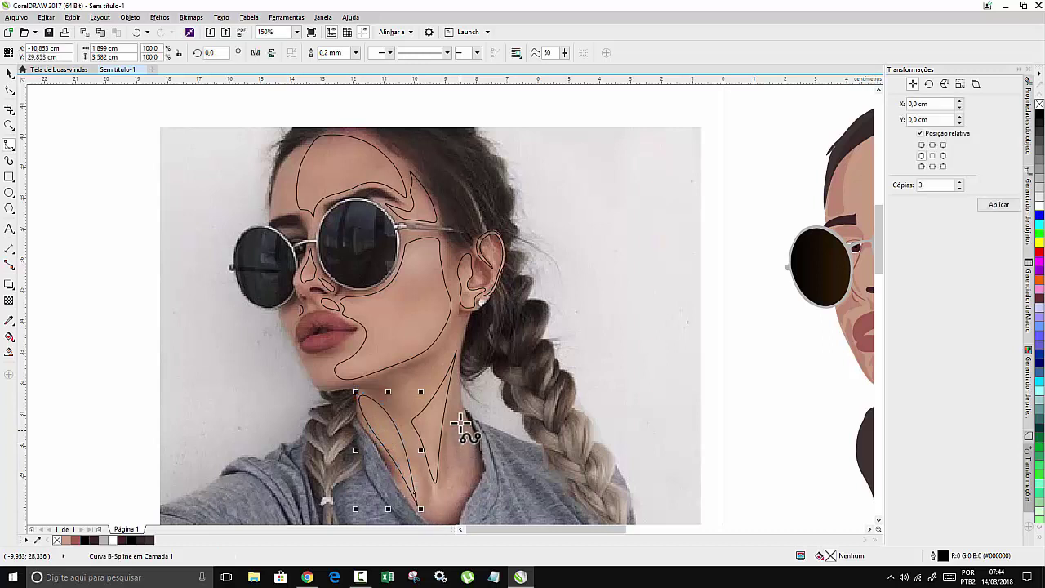
Trace a closed B-Spline highlight along the back edge of the neck down to the collar, about 1.24 by 3.97 cm.
{"action": "left_click", "coordinate": [462, 408]}
{"action": "left_click", "coordinate": [473, 460]}
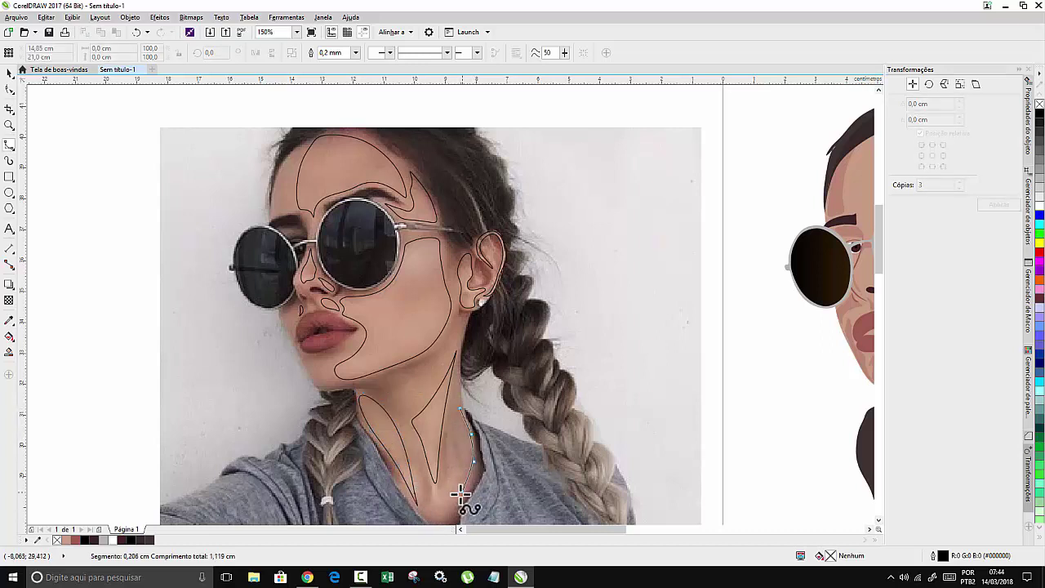
{"action": "left_click", "coordinate": [458, 494]}
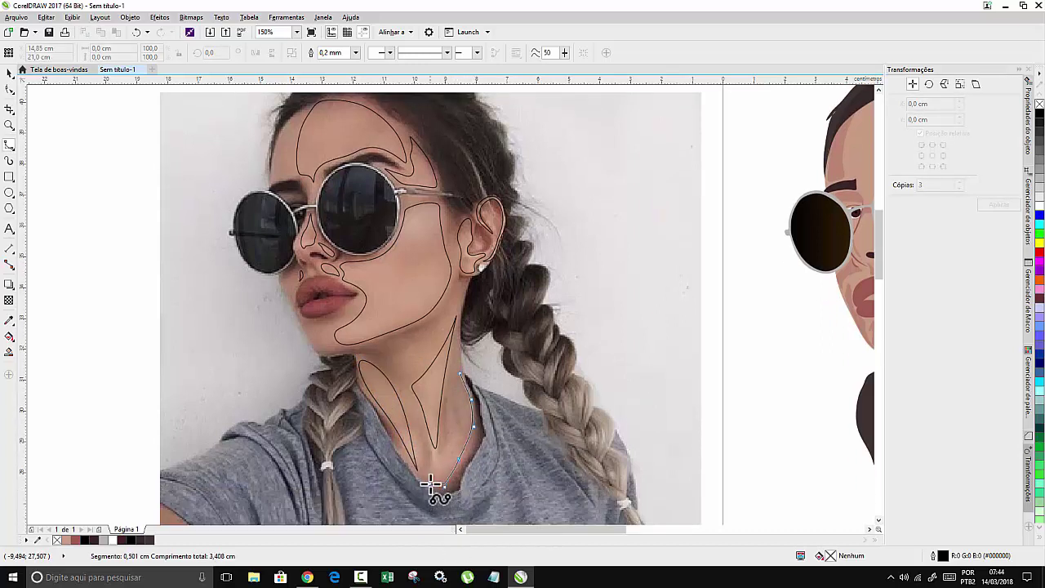
{"action": "left_click", "coordinate": [432, 483]}
{"action": "left_click", "coordinate": [441, 462]}
{"action": "left_click", "coordinate": [448, 446]}
{"action": "left_click", "coordinate": [451, 429]}
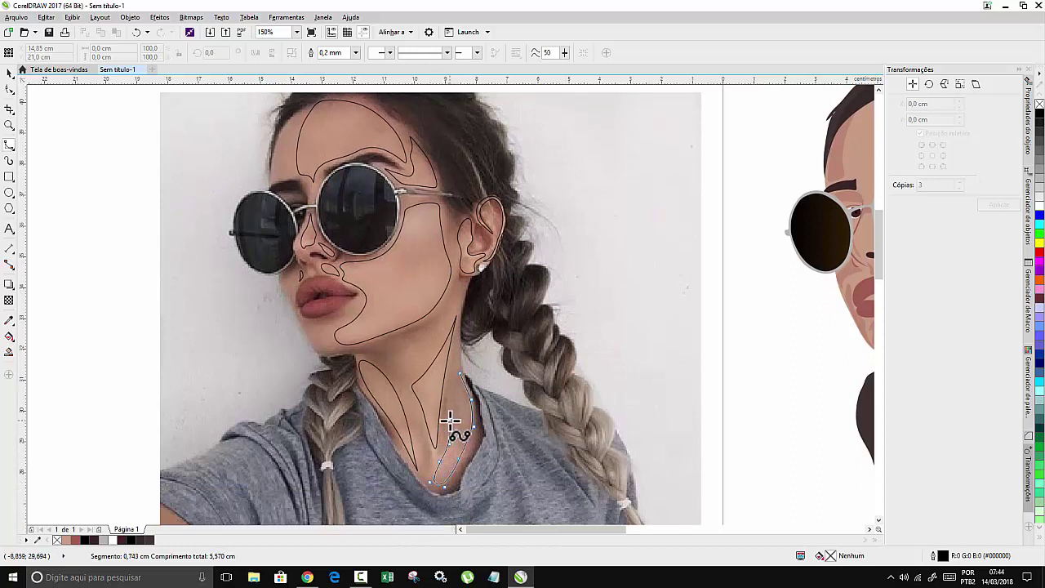
{"action": "left_click", "coordinate": [454, 413]}
{"action": "left_click", "coordinate": [457, 363]}
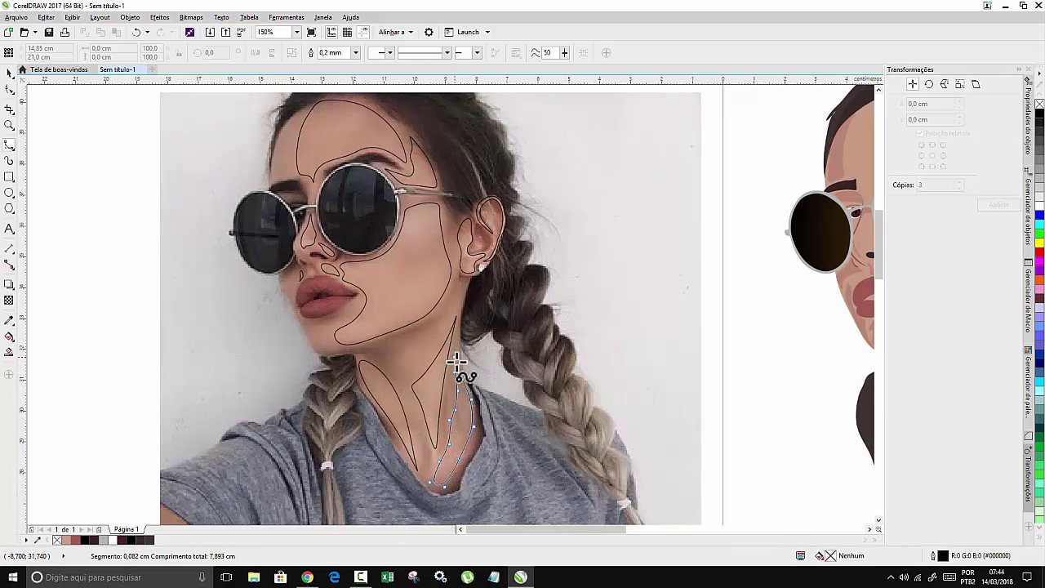
{"action": "double_click", "coordinate": [461, 372]}
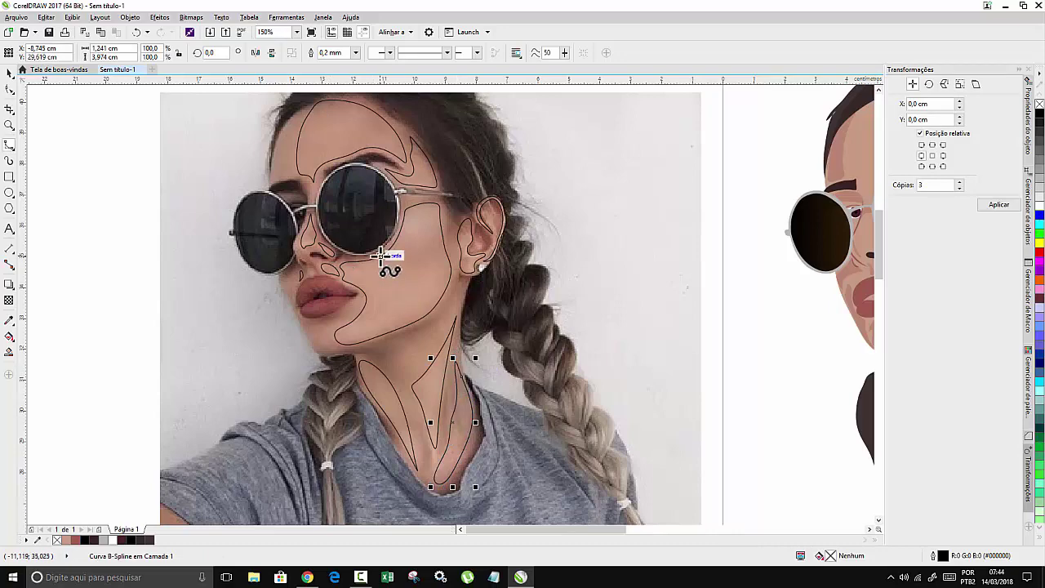
Group all the highlight outlines traced over the face, ear and neck.
{"action": "scroll", "coordinate": [224, 343], "scroll_direction": "down", "scroll_amount": 1}
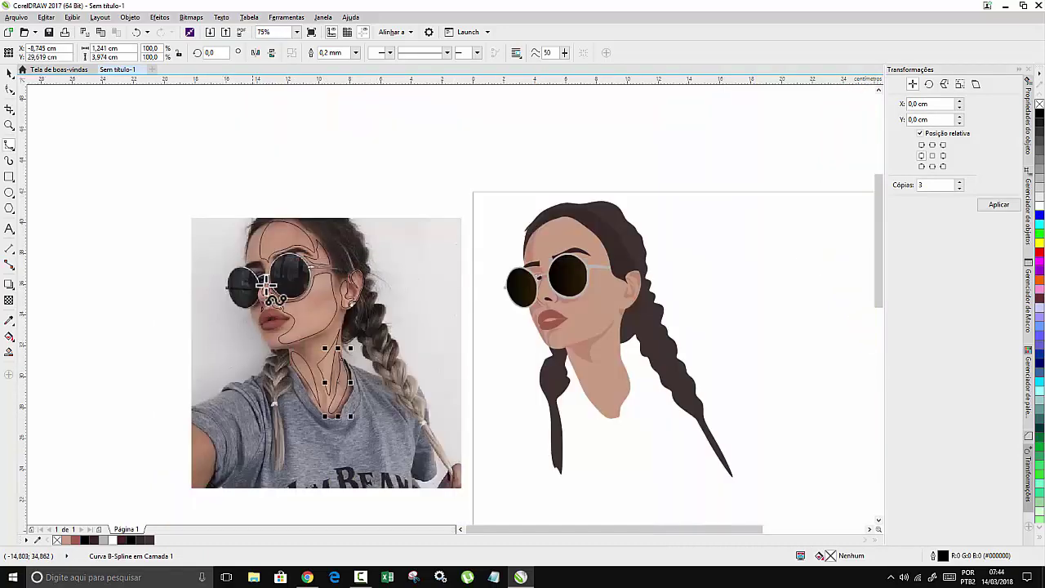
{"action": "scroll", "coordinate": [253, 294], "scroll_direction": "up", "scroll_amount": 1}
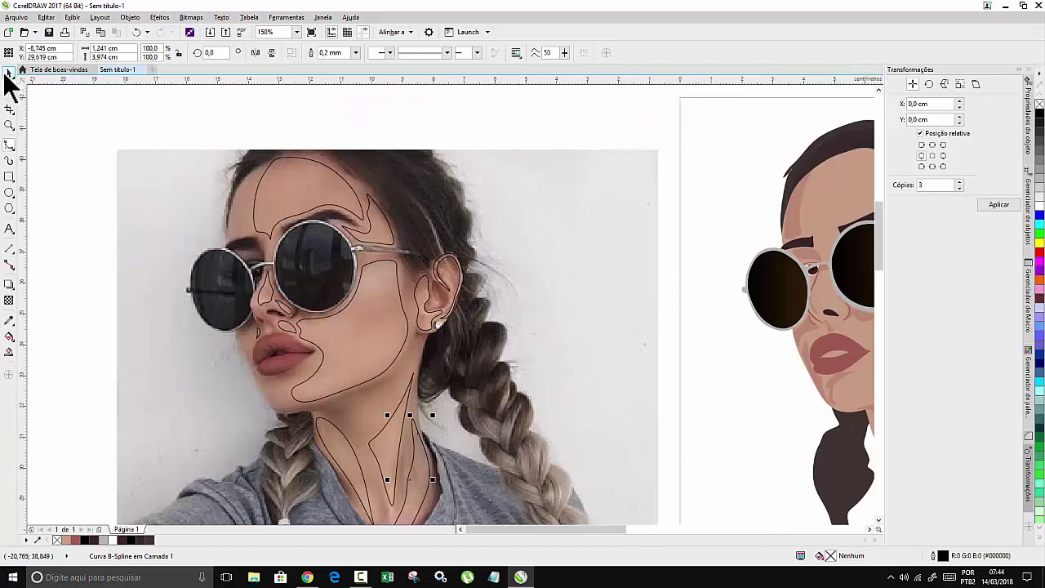
{"action": "scroll", "coordinate": [461, 505], "scroll_direction": "down", "scroll_amount": 2}
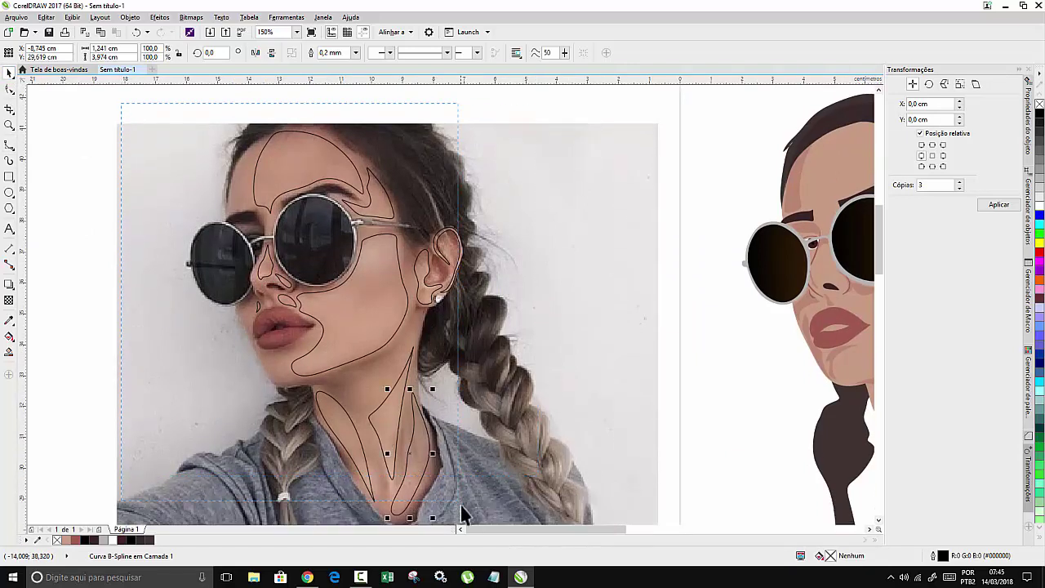
{"action": "key", "text": "ctrl+a"}
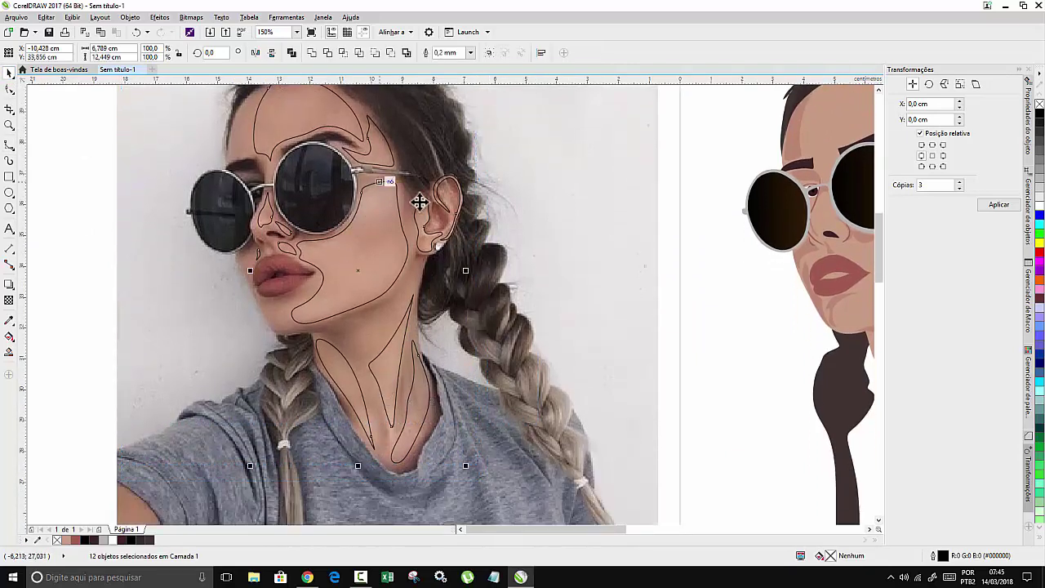
{"action": "right_click", "coordinate": [424, 232]}
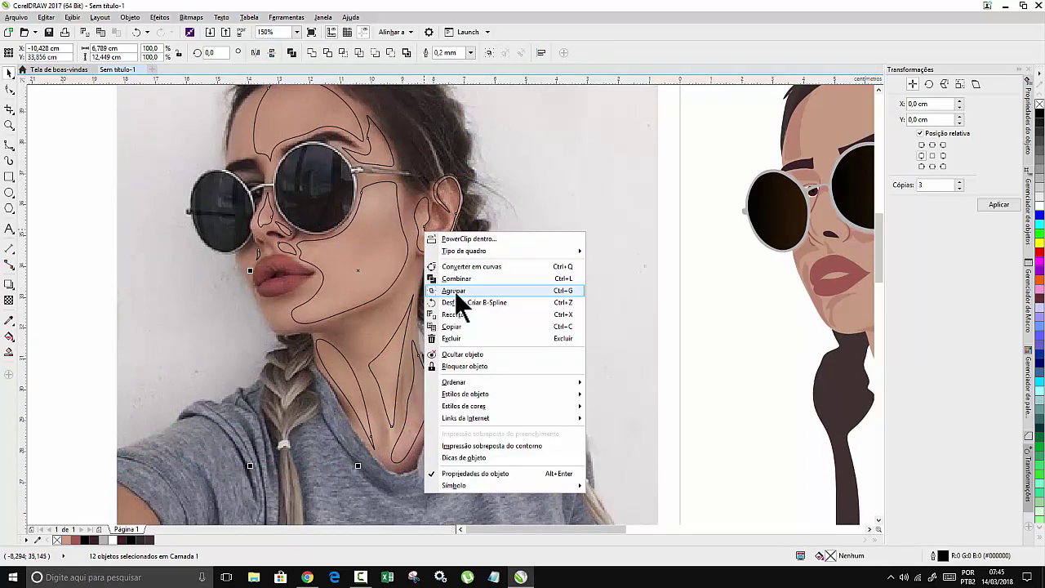
{"action": "left_click", "coordinate": [457, 299]}
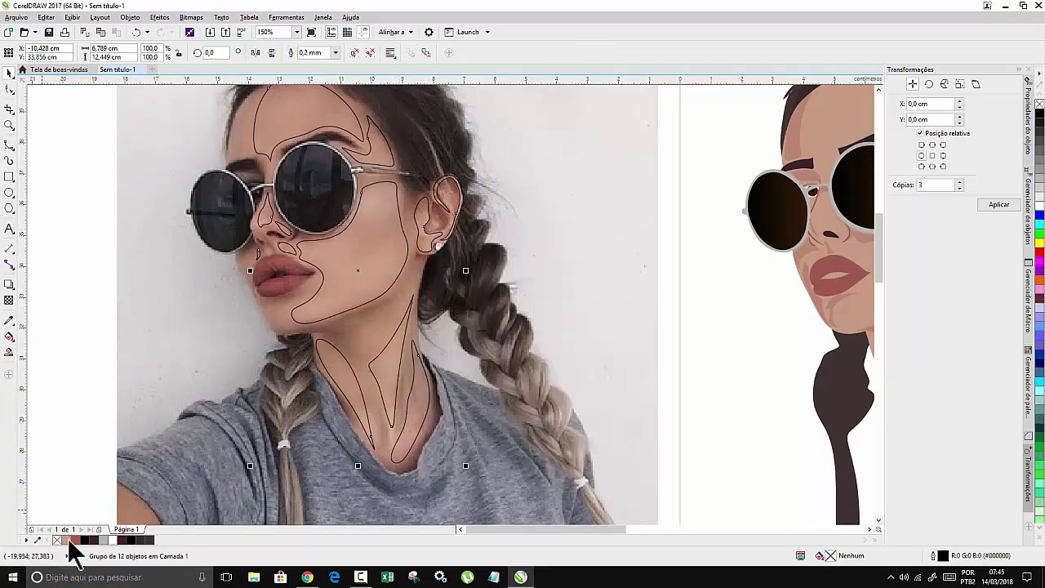
Sample the light skin colour #C4A48F from the cheek beside the glasses and add it to the document palette.
{"action": "left_click", "coordinate": [9, 320]}
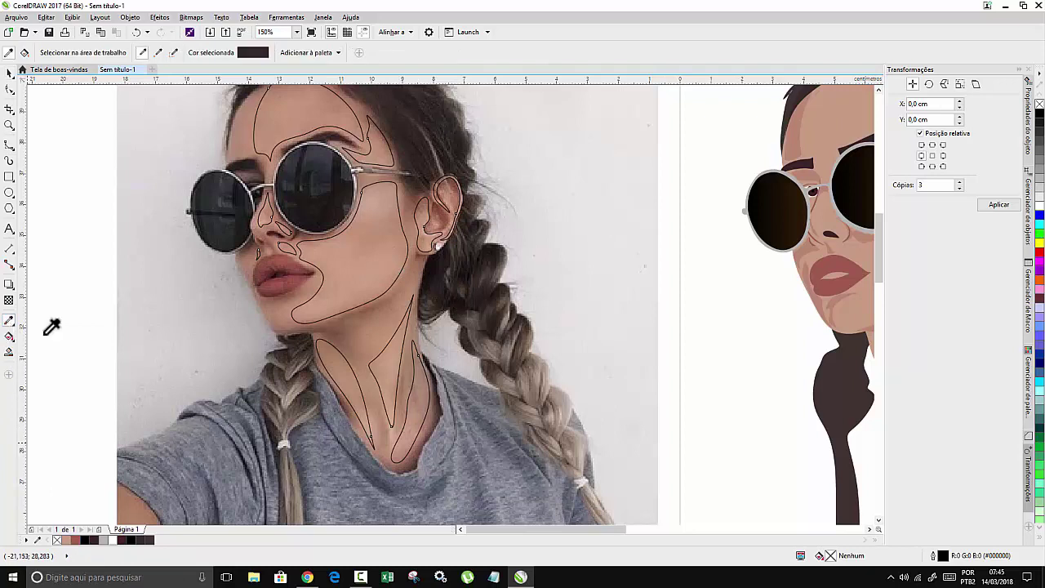
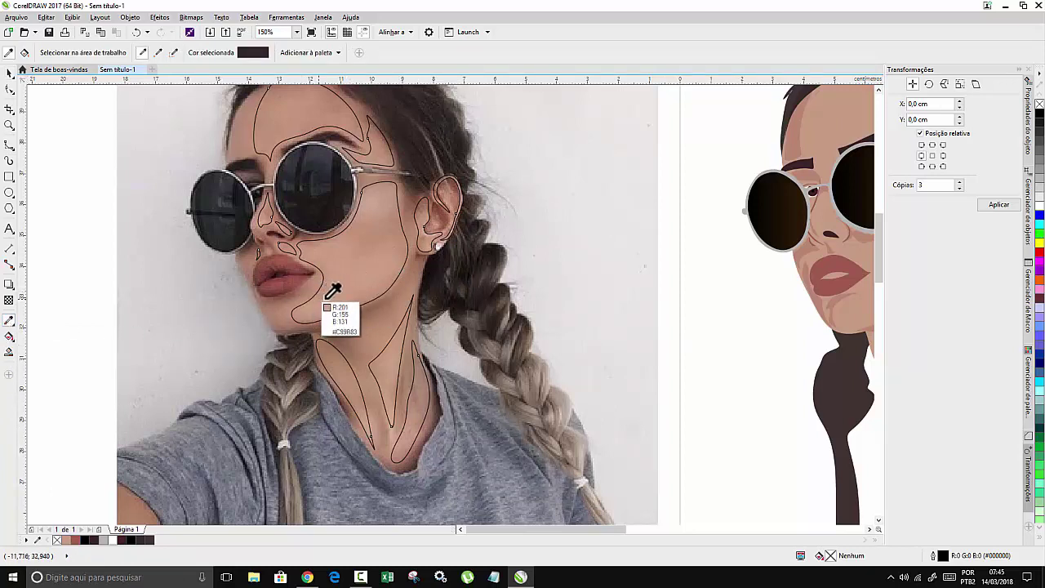
{"action": "left_click", "coordinate": [377, 192]}
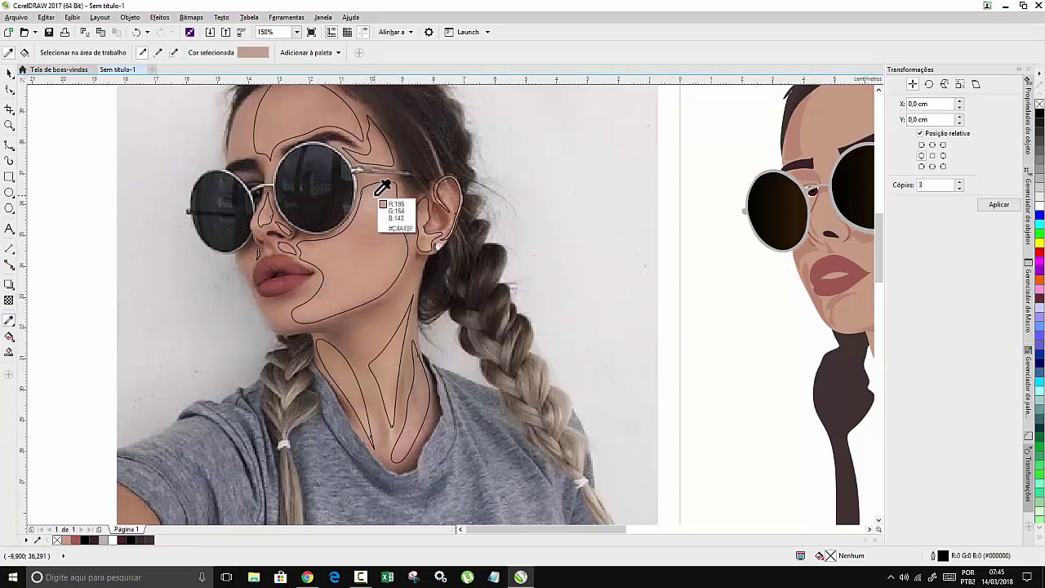
{"action": "left_click", "coordinate": [304, 54]}
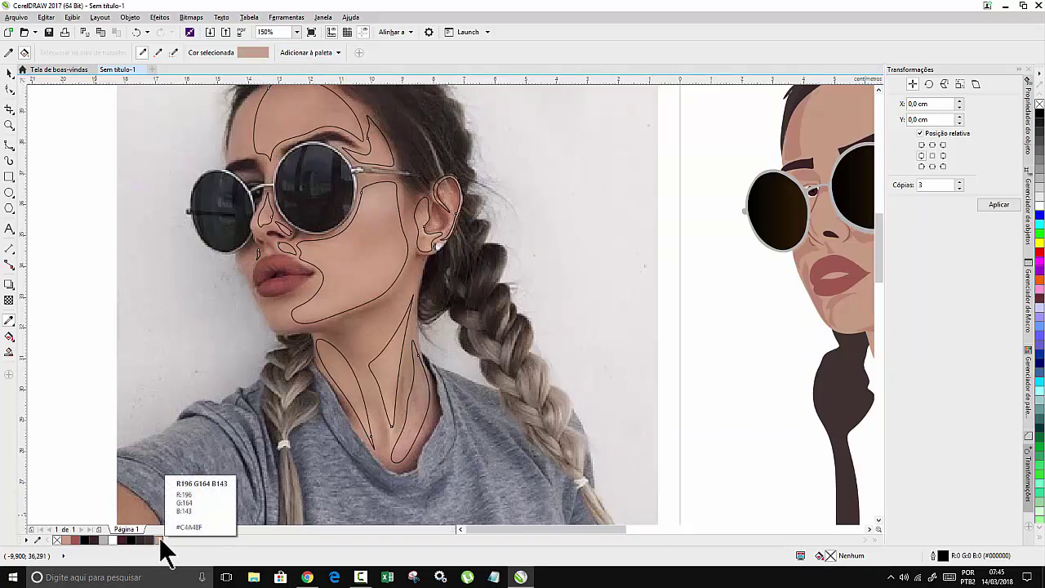
Fill the highlight group with the lighter skin shade #D9C8B5 and remove its outline.
{"action": "left_click", "coordinate": [163, 539]}
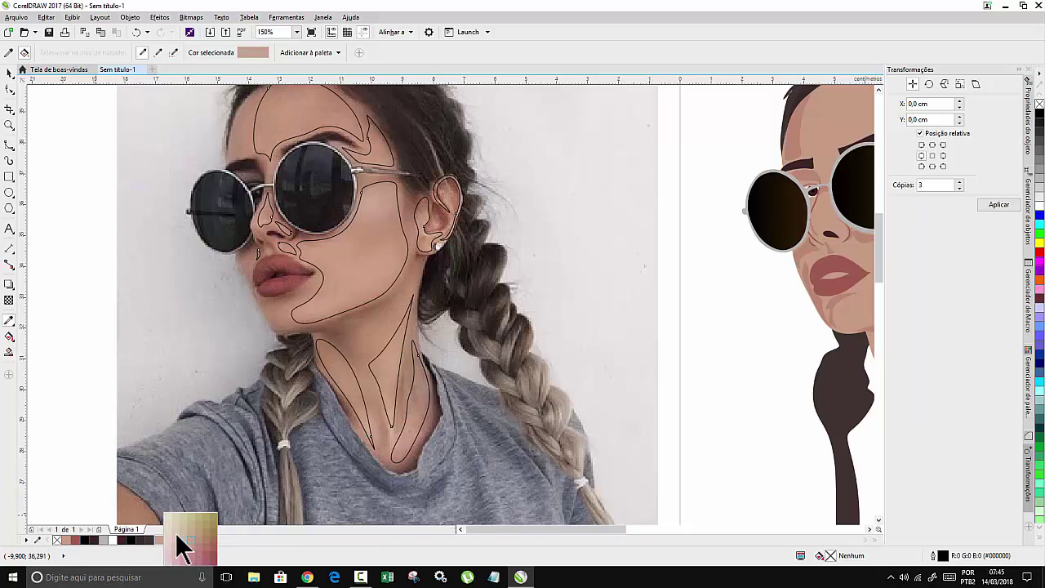
{"action": "left_click", "coordinate": [175, 537]}
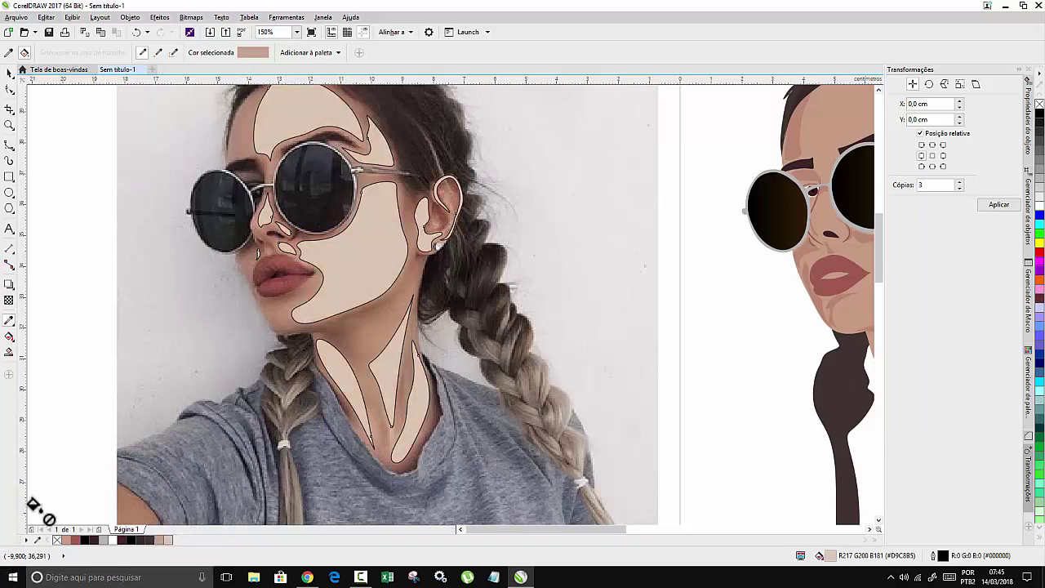
{"action": "right_click", "coordinate": [56, 540]}
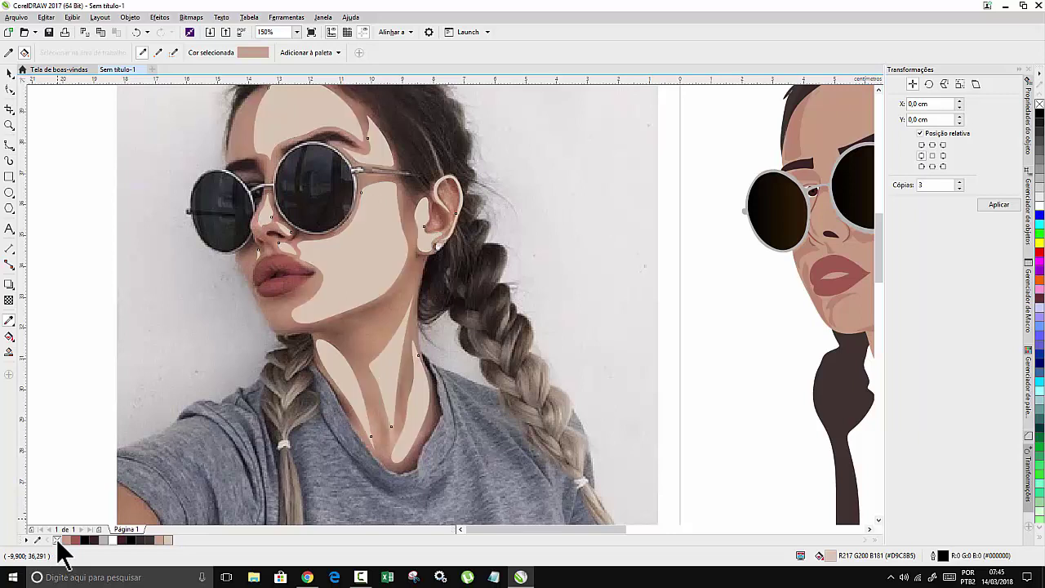
Apply a uniform transparency of 51 to the highlight group.
{"action": "left_click", "coordinate": [9, 301]}
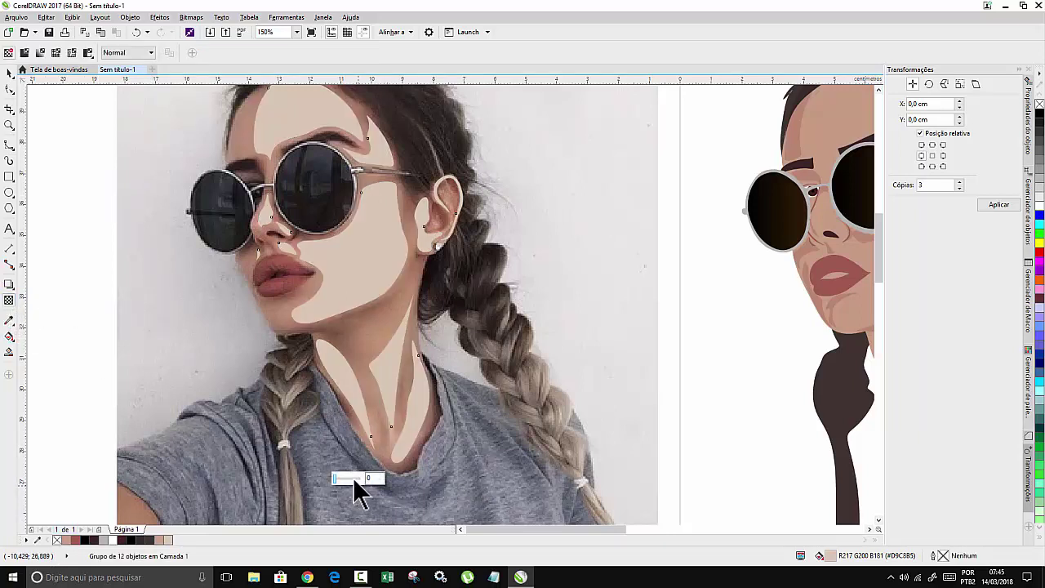
{"action": "left_click", "coordinate": [352, 477]}
{"action": "left_click_drag", "start_coordinate": [347, 476], "coordinate": [352, 477]}
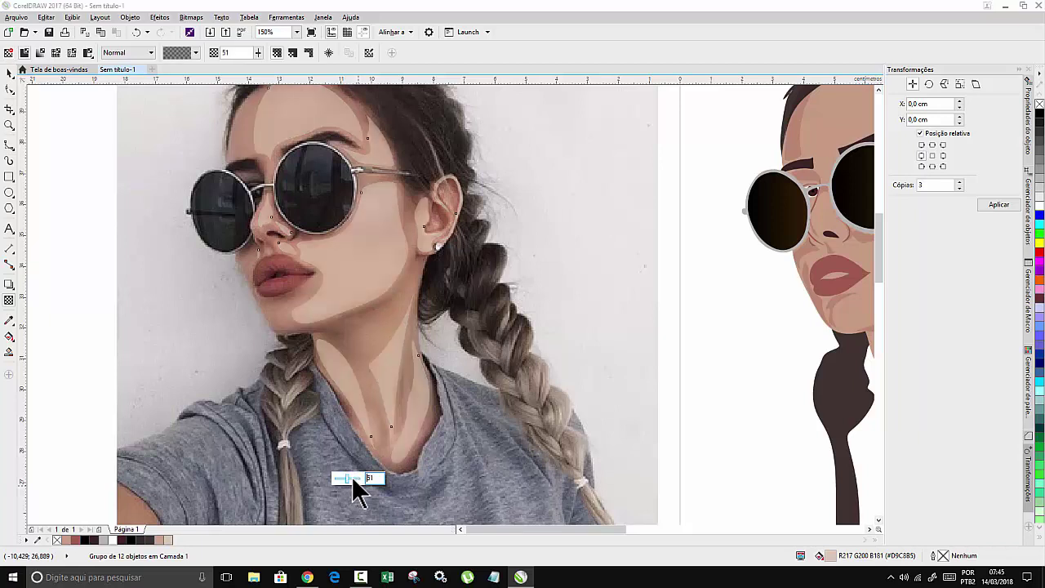
Move the highlight group 18 cm to the right, from the photo onto the vector portrait.
{"action": "left_click", "coordinate": [10, 75]}
{"action": "scroll", "coordinate": [322, 244], "scroll_direction": "down", "scroll_amount": 2}
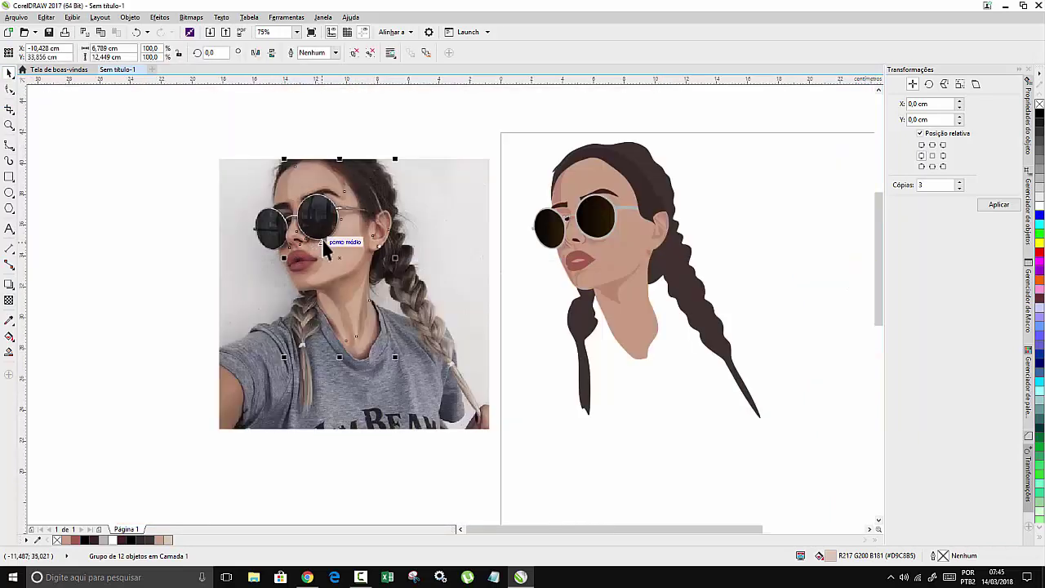
{"action": "key", "text": "ctrl+z"}
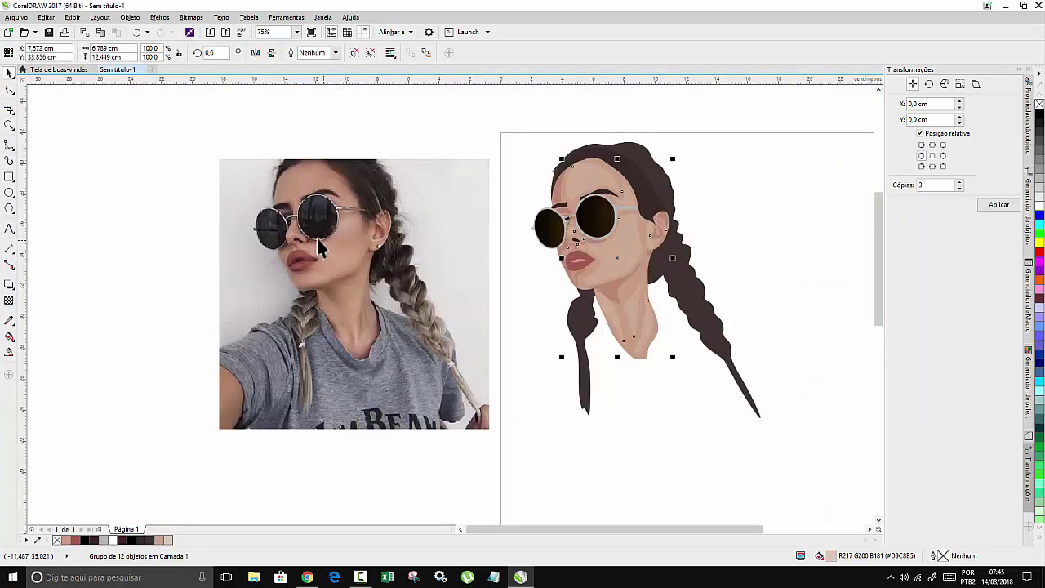
Examine how the highlights sit on the portrait's face, around the glasses, nose, ear and jaw.
{"action": "scroll", "coordinate": [658, 171], "scroll_direction": "up", "scroll_amount": 2}
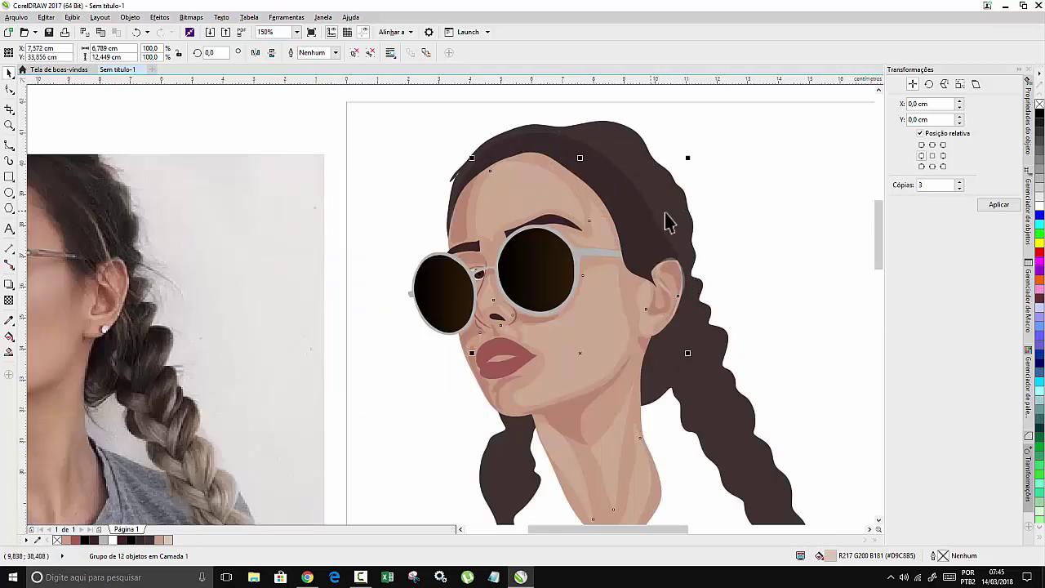
{"action": "scroll", "coordinate": [664, 212], "scroll_direction": "right", "scroll_amount": 5}
{"action": "left_click", "coordinate": [10, 88]}
{"action": "left_click", "coordinate": [9, 73]}
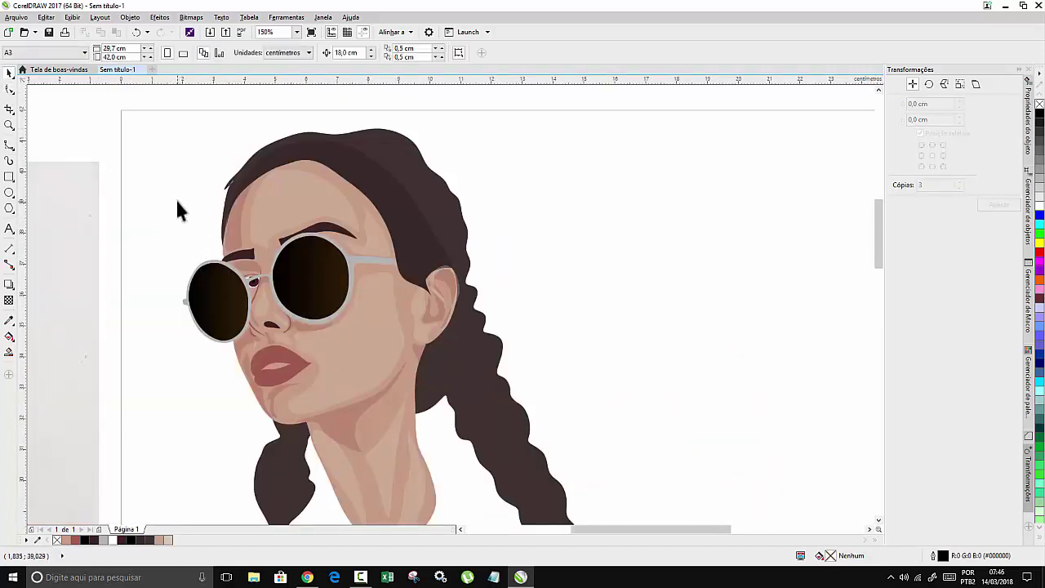
{"action": "scroll", "coordinate": [293, 212], "scroll_direction": "down", "scroll_amount": 2}
{"action": "scroll", "coordinate": [229, 274], "scroll_direction": "up", "scroll_amount": 3}
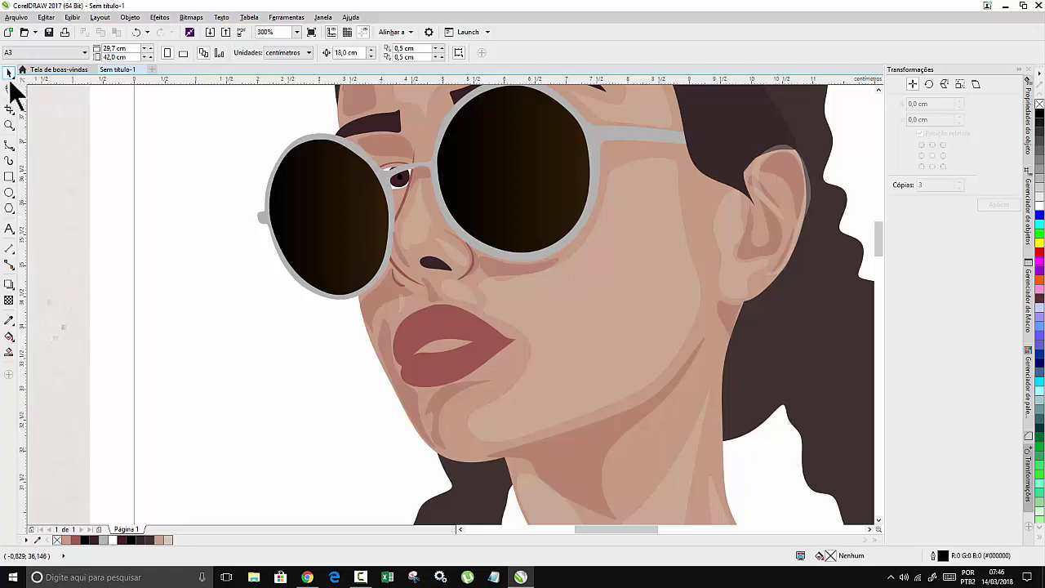
{"action": "left_click", "coordinate": [611, 307]}
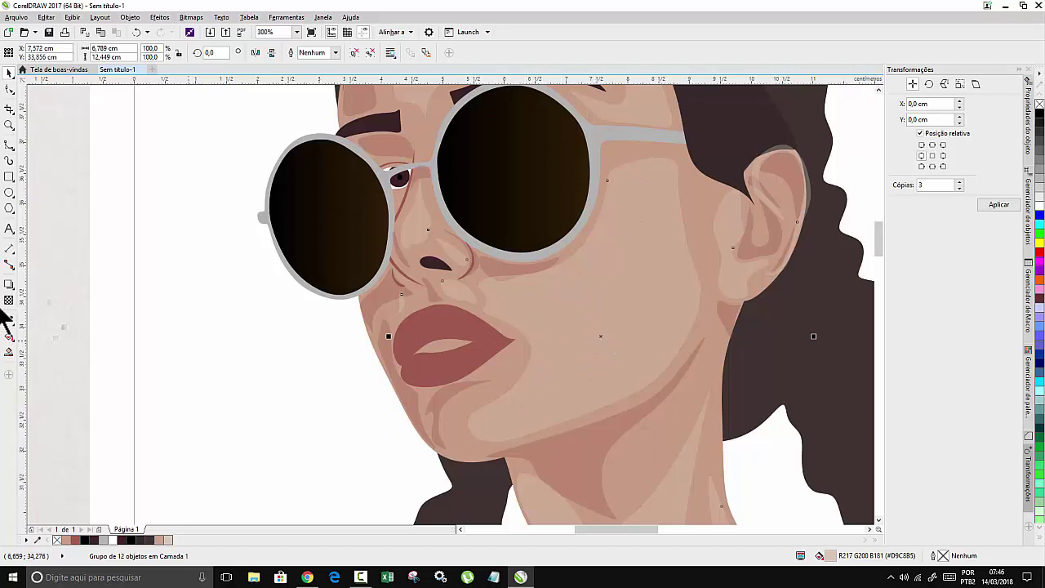
{"action": "left_click", "coordinate": [10, 91]}
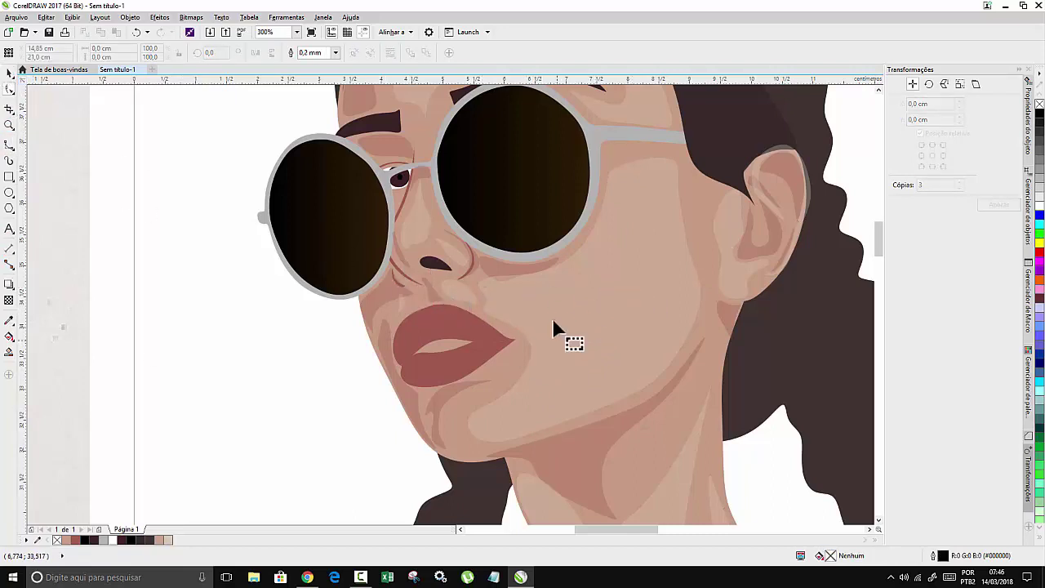
{"action": "scroll", "coordinate": [553, 325], "scroll_direction": "down", "scroll_amount": 4}
{"action": "scroll", "coordinate": [545, 317], "scroll_direction": "up", "scroll_amount": 4}
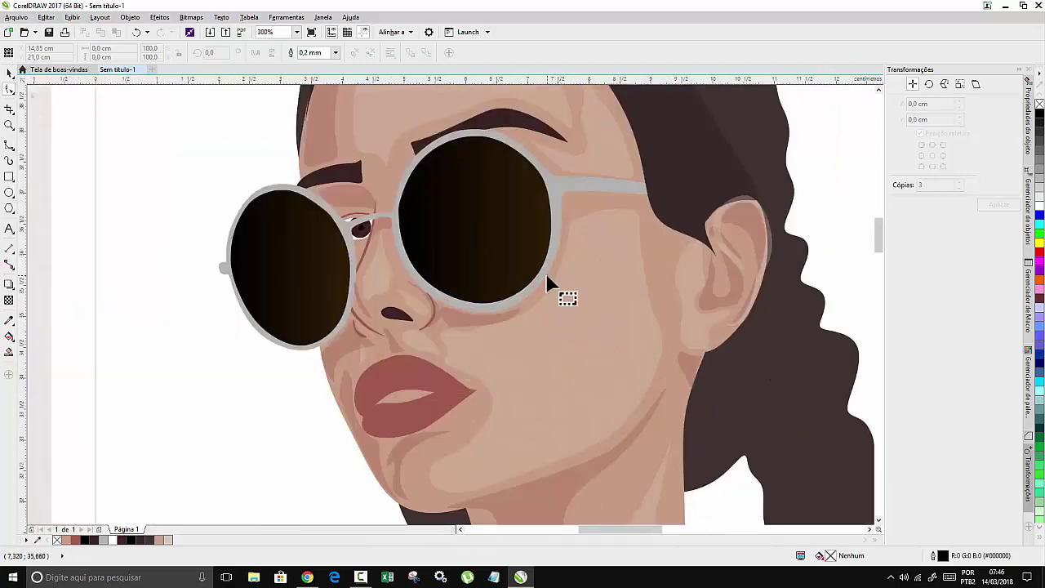
Ungroup the highlight shapes on the portrait.
{"action": "left_click", "coordinate": [9, 73]}
{"action": "left_click", "coordinate": [612, 348]}
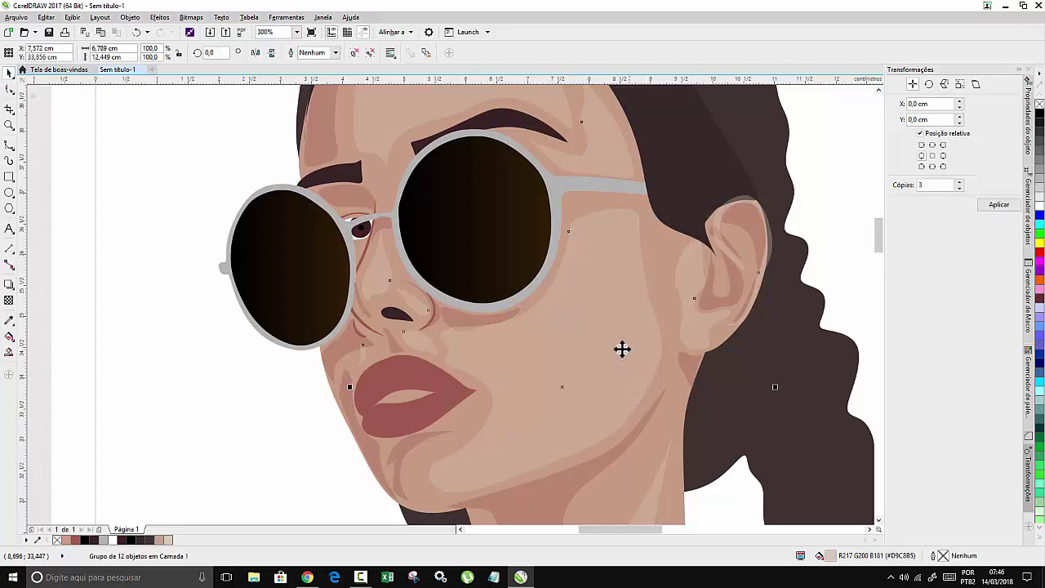
{"action": "right_click", "coordinate": [589, 336]}
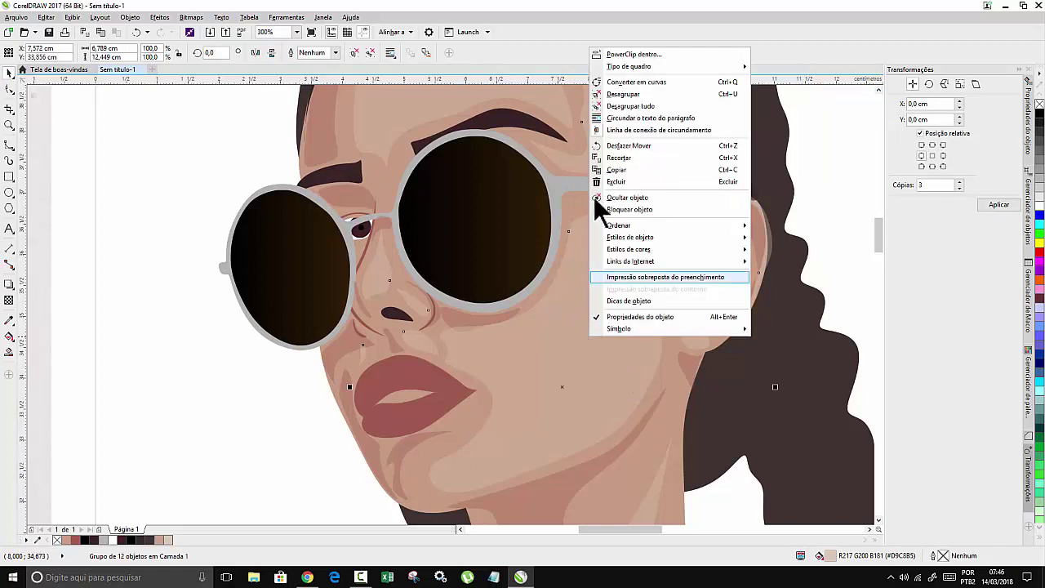
{"action": "left_click", "coordinate": [628, 99]}
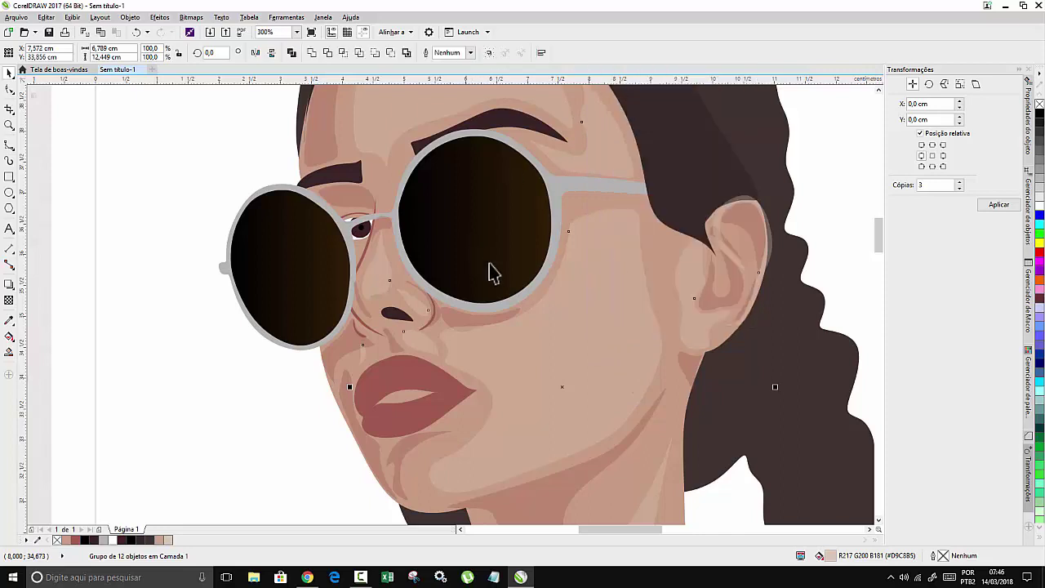
Reshape the cheek highlight by lowering the control points of its upper edge below the shadow under the larger lens.
{"action": "key", "text": "Escape"}
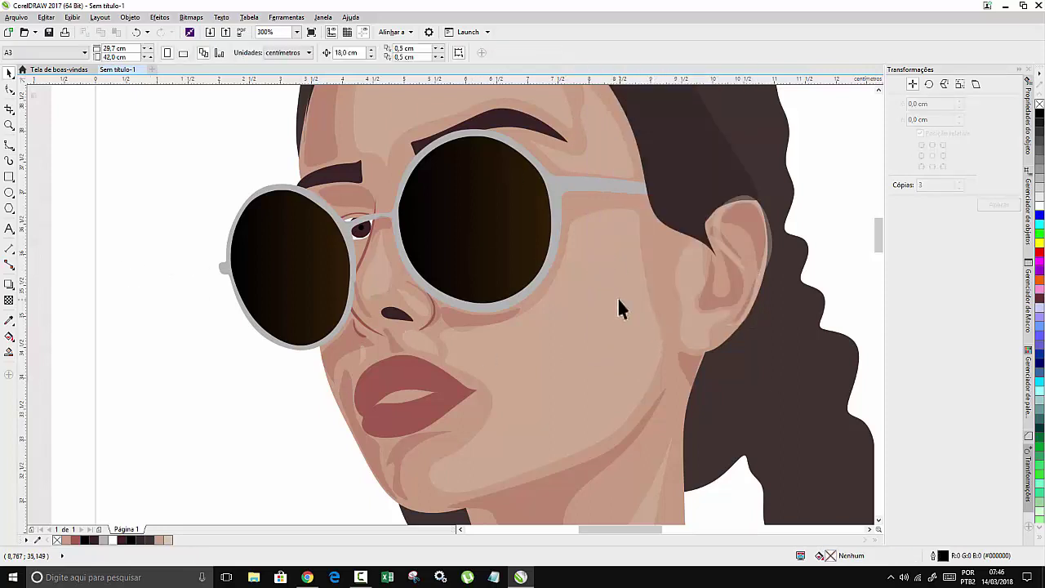
{"action": "left_click", "coordinate": [618, 297]}
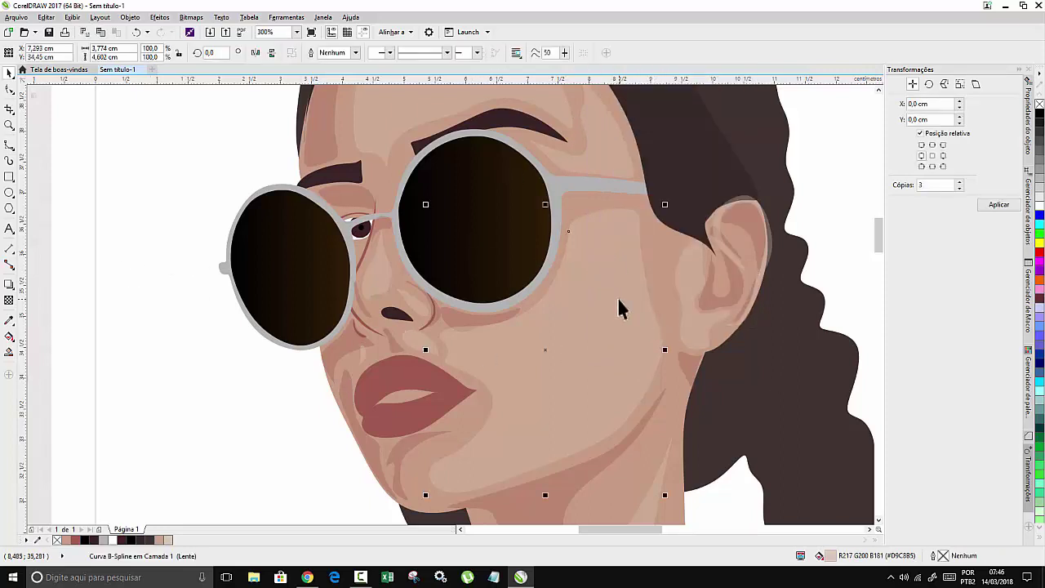
{"action": "left_click", "coordinate": [10, 90]}
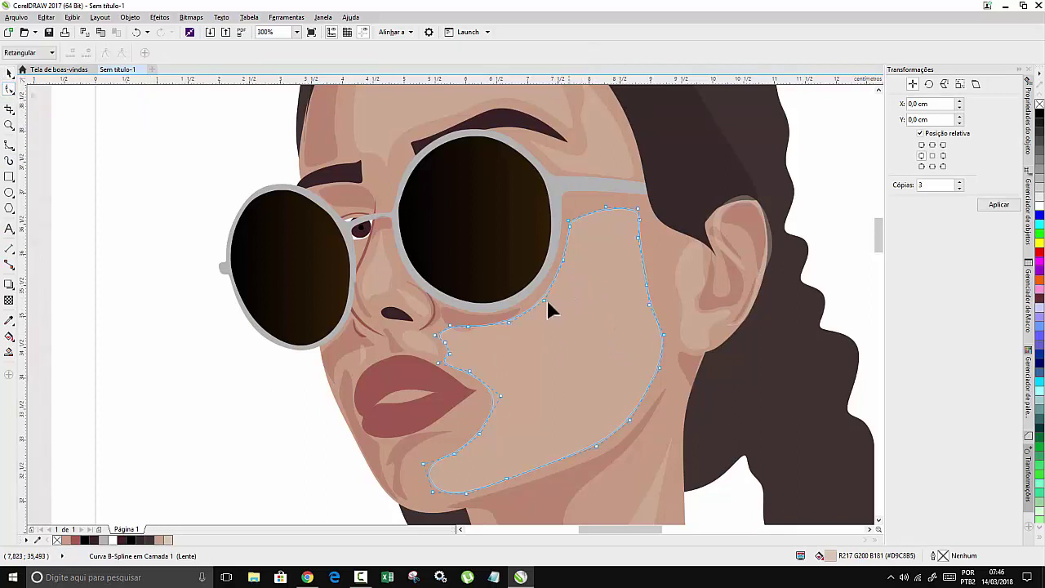
{"action": "left_click", "coordinate": [465, 334]}
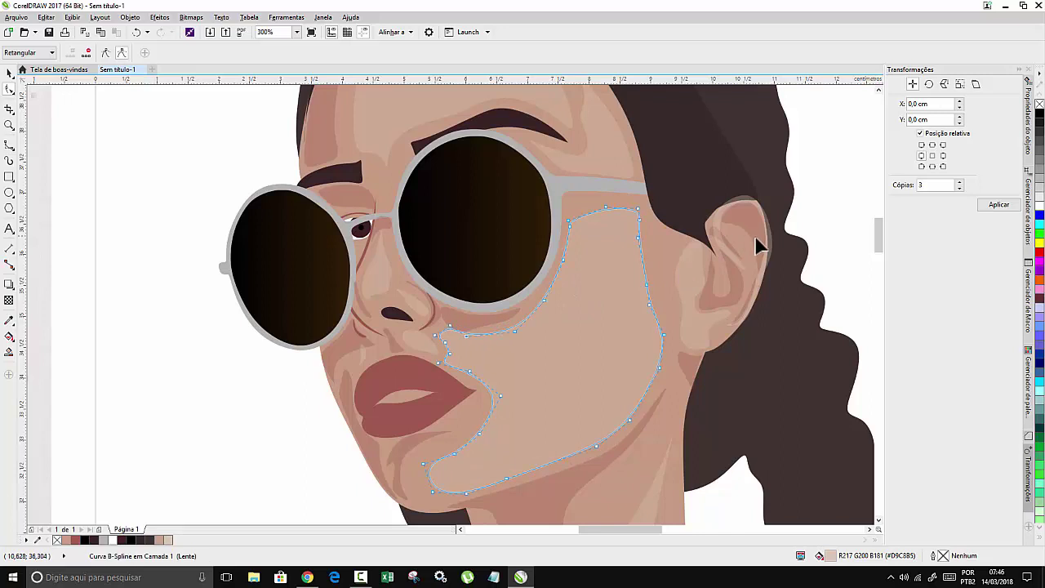
Reshape the ear highlight by pulling its outer and upper control points inward to the ear's contour.
{"action": "left_click", "coordinate": [774, 249]}
{"action": "scroll", "coordinate": [775, 254], "scroll_direction": "up", "scroll_amount": 2}
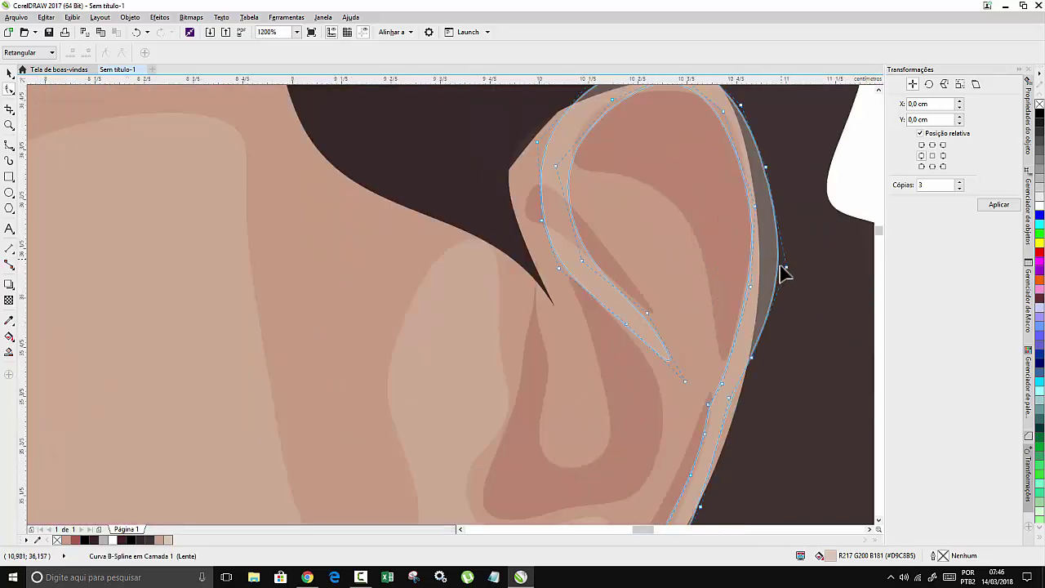
{"action": "left_click_drag", "start_coordinate": [786, 267], "coordinate": [760, 272]}
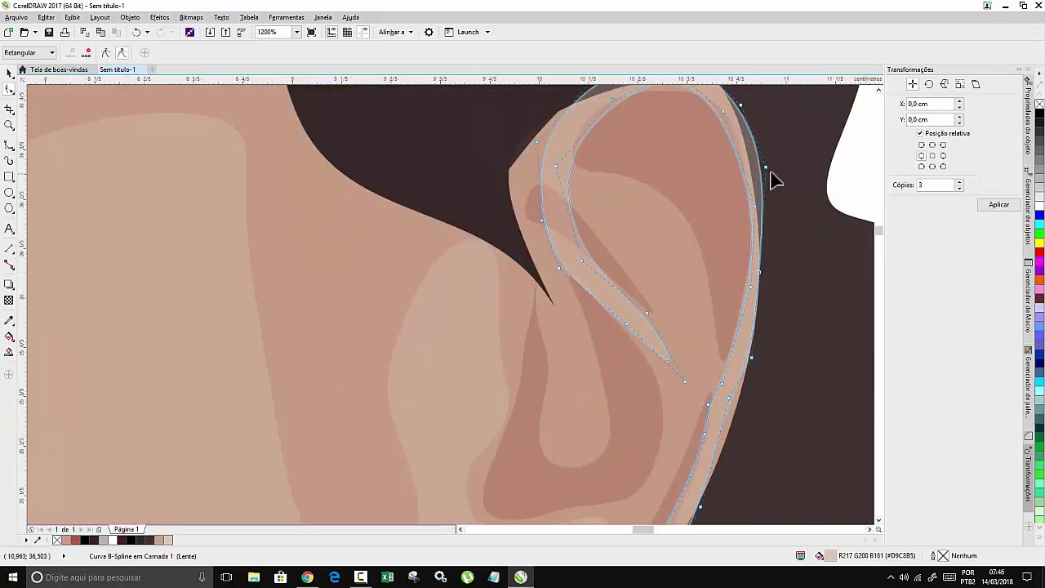
{"action": "left_click_drag", "start_coordinate": [766, 168], "coordinate": [746, 133]}
{"action": "scroll", "coordinate": [729, 196], "scroll_direction": "down", "scroll_amount": 2}
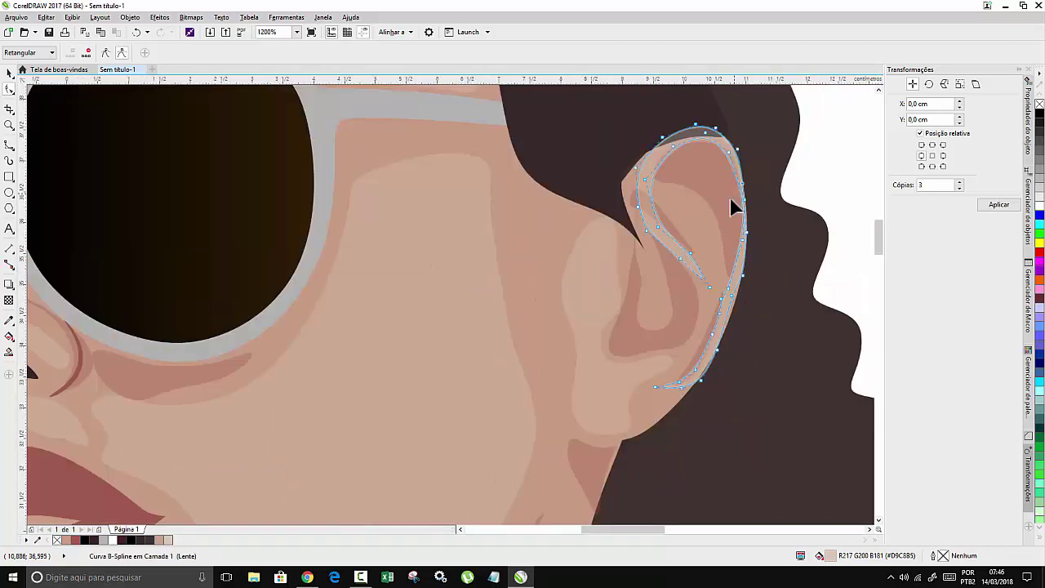
{"action": "scroll", "coordinate": [725, 174], "scroll_direction": "up", "scroll_amount": 2}
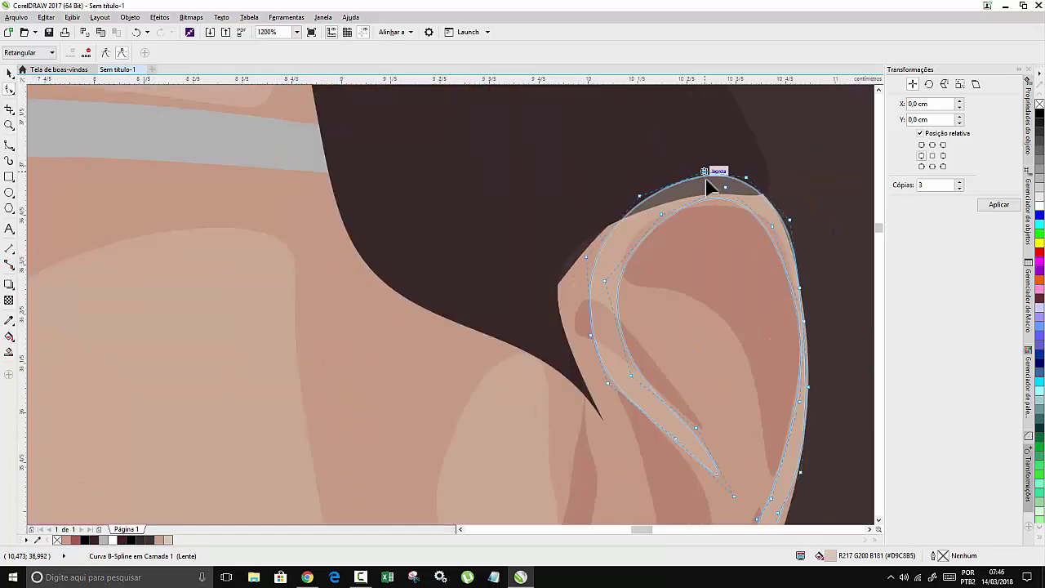
{"action": "left_click_drag", "start_coordinate": [711, 182], "coordinate": [707, 186]}
{"action": "scroll", "coordinate": [579, 243], "scroll_direction": "down", "scroll_amount": 1}
{"action": "scroll", "coordinate": [578, 244], "scroll_direction": "down", "scroll_amount": 3}
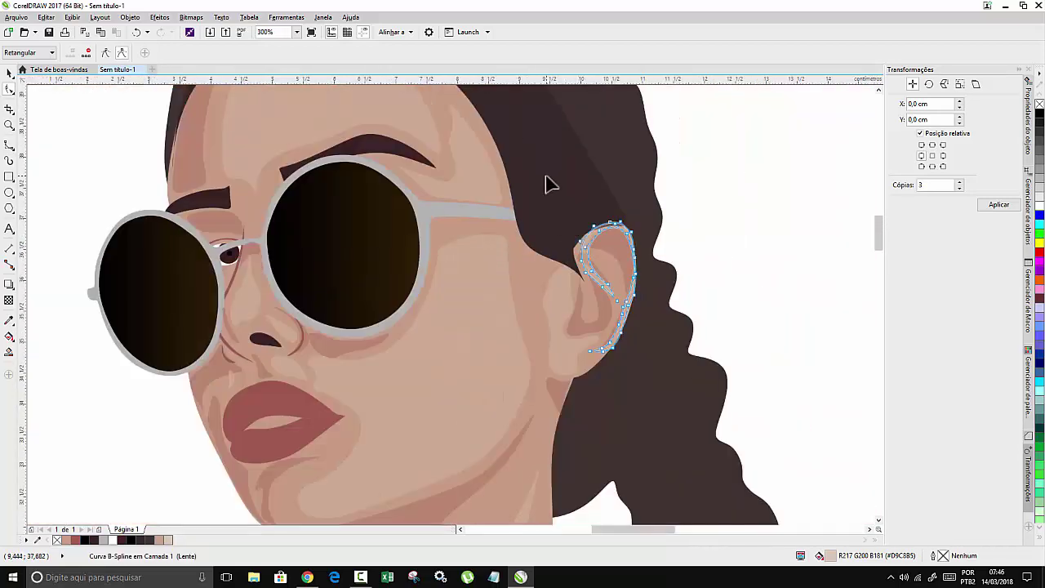
Bring the front hair shape above the ear to the front of all objects.
{"action": "left_click", "coordinate": [583, 215]}
{"action": "scroll", "coordinate": [583, 215], "scroll_direction": "down", "scroll_amount": 2}
{"action": "scroll", "coordinate": [562, 180], "scroll_direction": "up", "scroll_amount": 1}
{"action": "scroll", "coordinate": [561, 180], "scroll_direction": "up", "scroll_amount": 1}
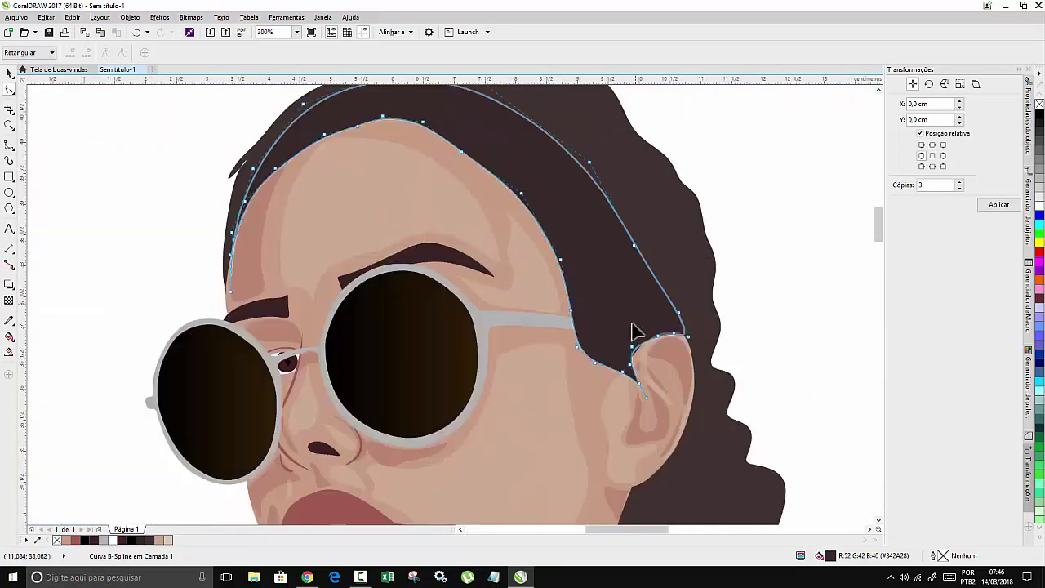
{"action": "key", "text": "shift+Page_Up"}
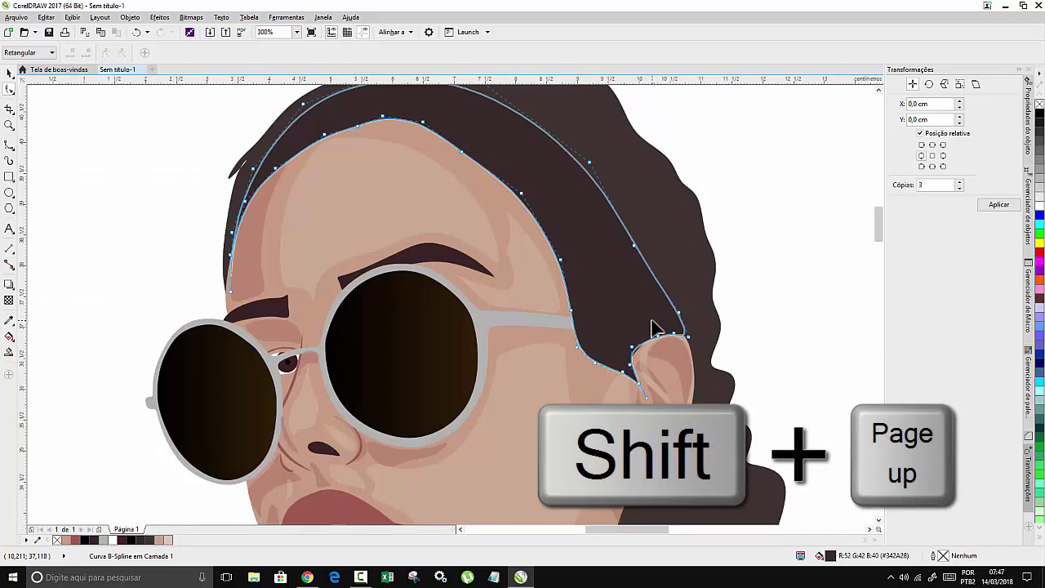
{"action": "left_click", "coordinate": [126, 277]}
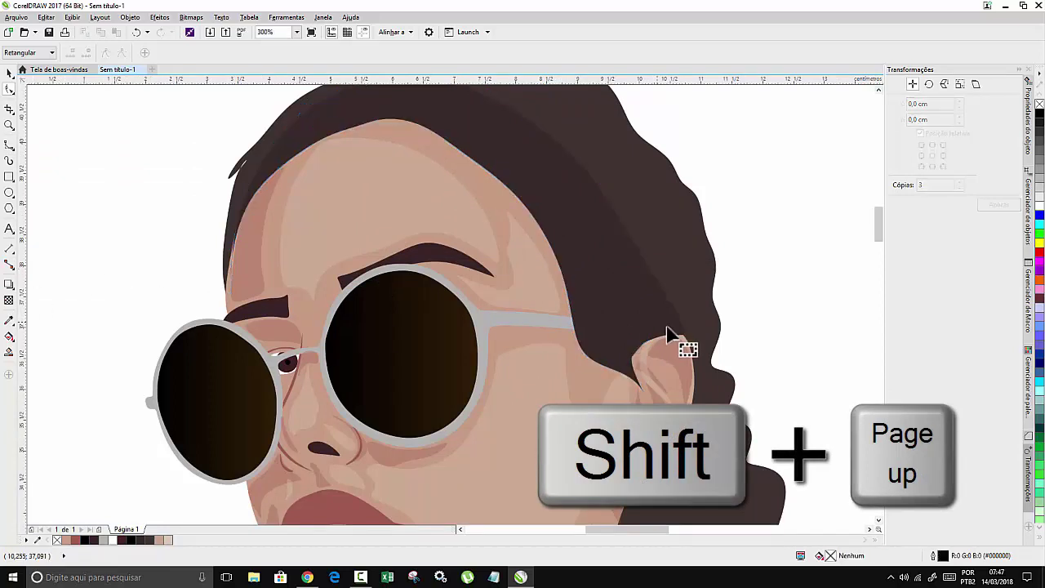
Reshape the front part of the ear highlight by moving its control points outward to the ear's edge beside the hair.
{"action": "scroll", "coordinate": [678, 351], "scroll_direction": "up", "scroll_amount": 1}
{"action": "left_click", "coordinate": [654, 401]}
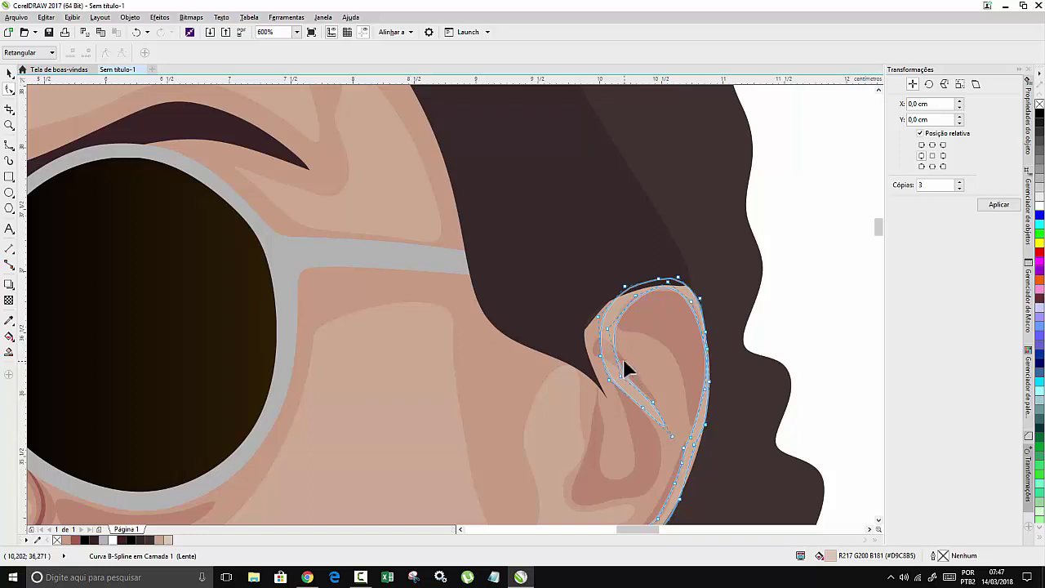
{"action": "scroll", "coordinate": [659, 399], "scroll_direction": "up", "scroll_amount": 1}
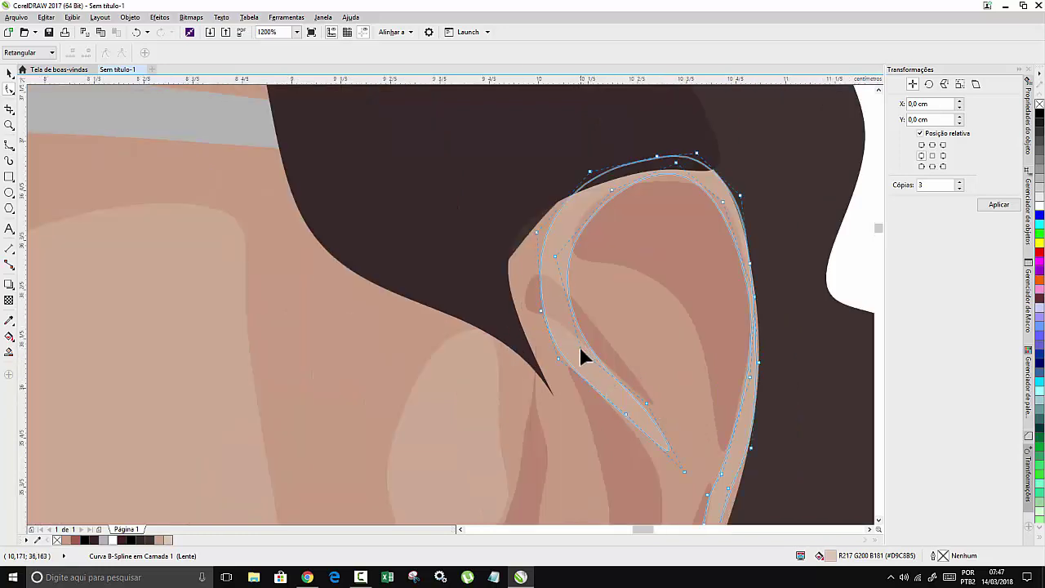
{"action": "left_click_drag", "start_coordinate": [579, 346], "coordinate": [546, 330]}
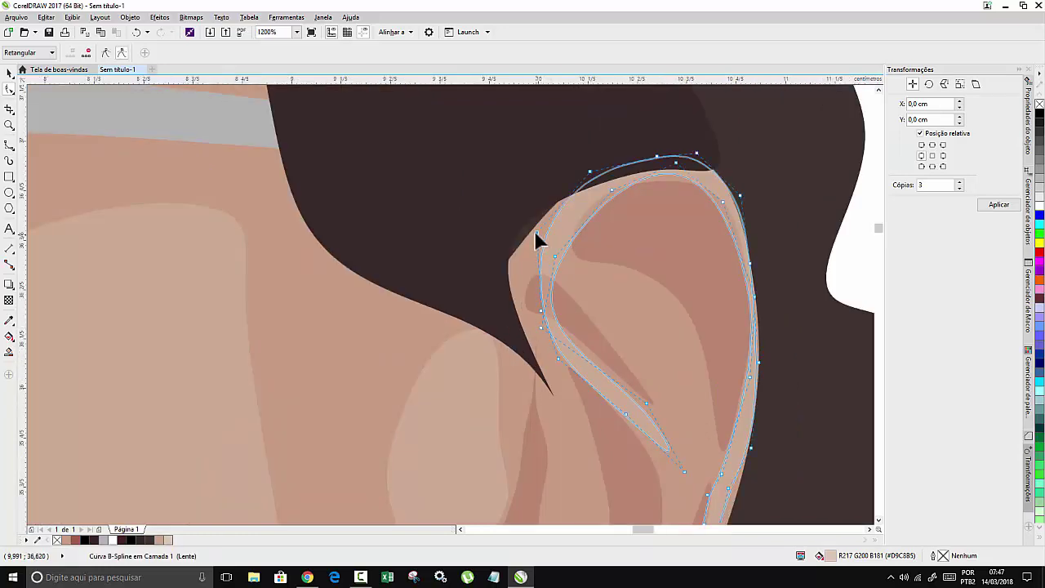
{"action": "left_click_drag", "start_coordinate": [535, 232], "coordinate": [503, 268]}
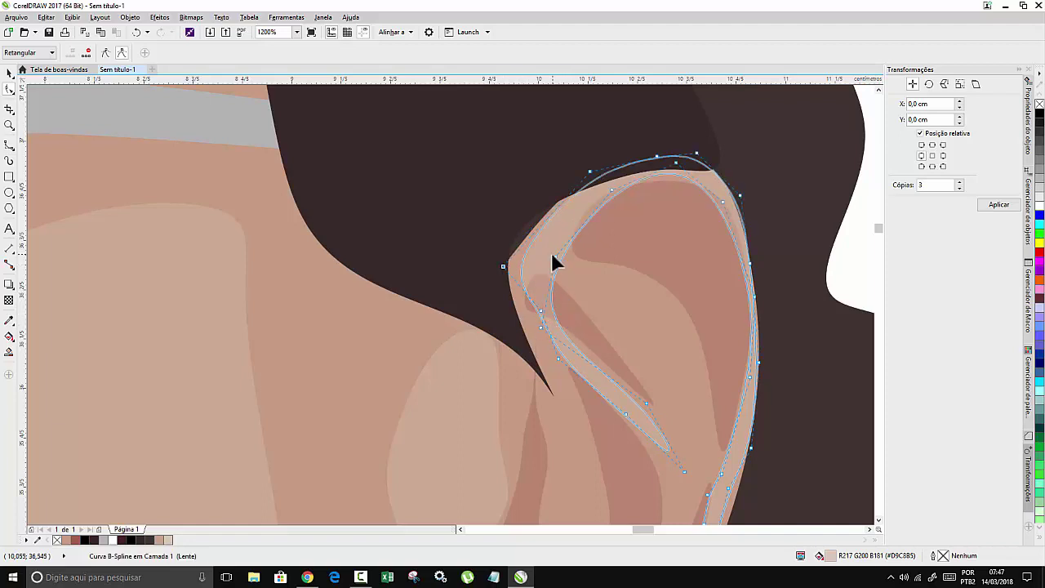
{"action": "key", "text": "Escape"}
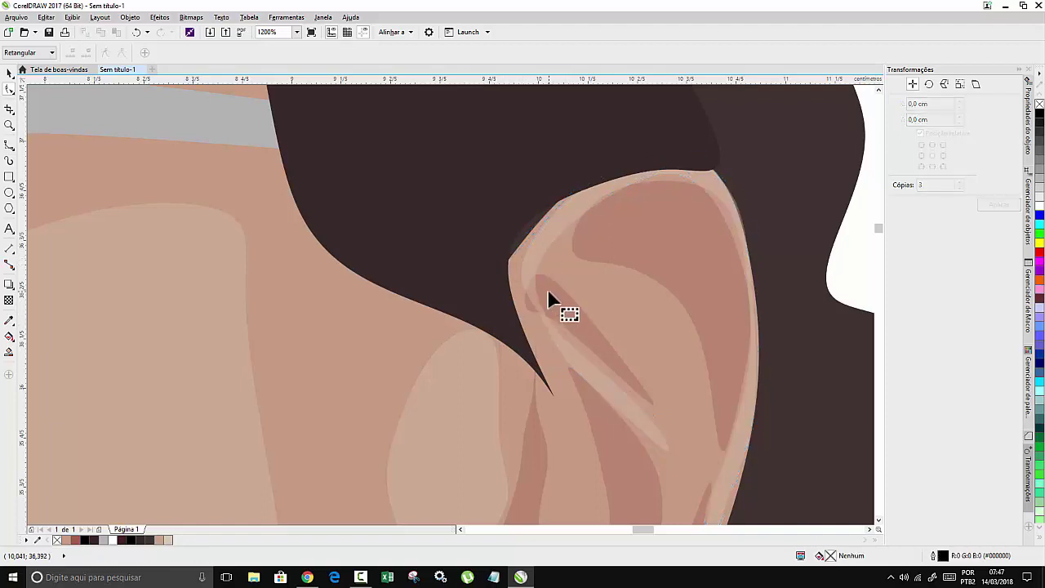
{"action": "left_click", "coordinate": [552, 343]}
{"action": "left_click_drag", "start_coordinate": [544, 335], "coordinate": [511, 327]}
{"action": "scroll", "coordinate": [583, 288], "scroll_direction": "down", "scroll_amount": 4}
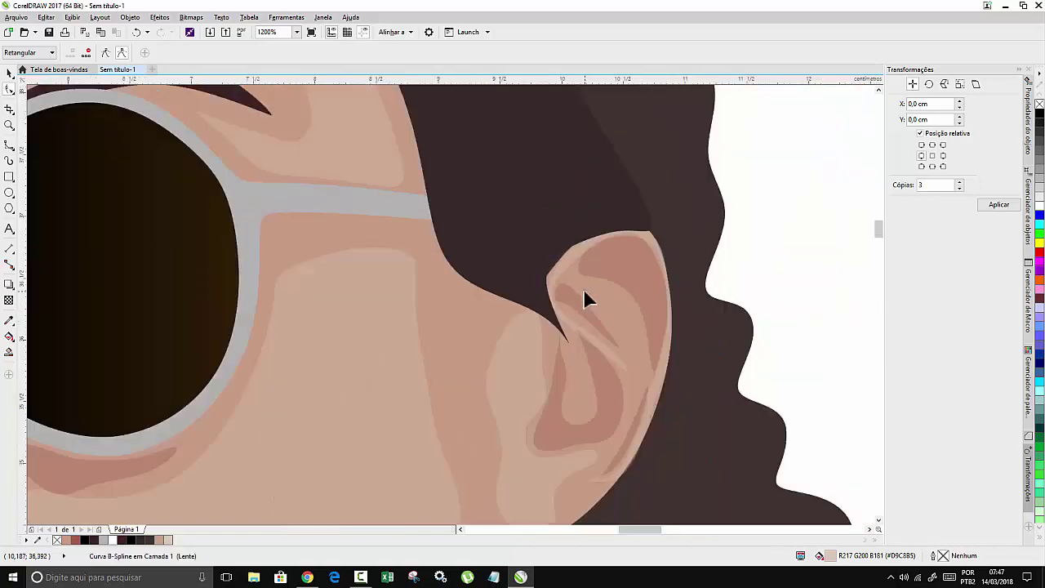
Narrow the ear highlight's inner fold band and pull its lower outer edge inside the ear's contour.
{"action": "scroll", "coordinate": [583, 331], "scroll_direction": "up", "scroll_amount": 4}
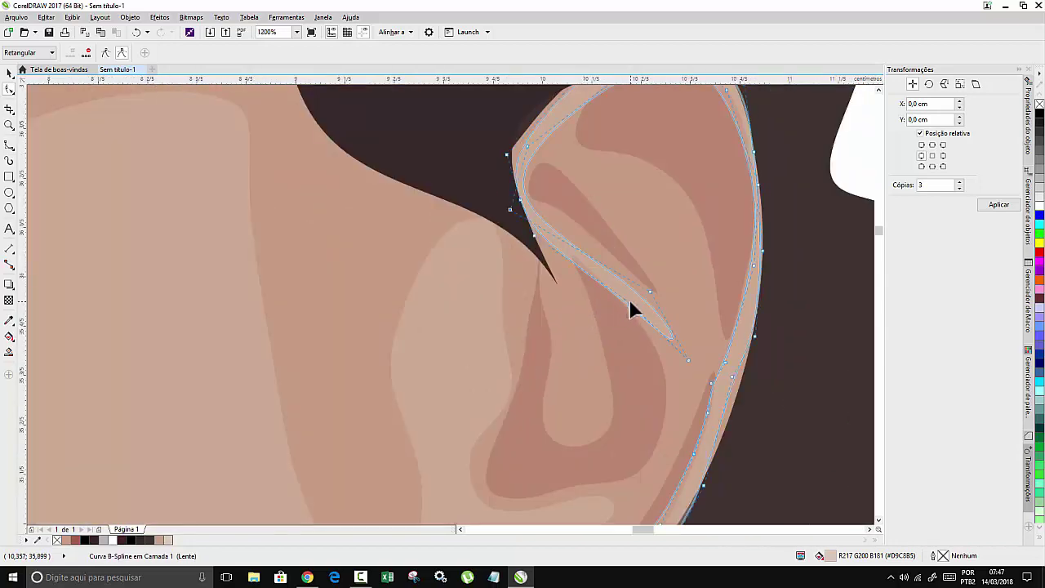
{"action": "left_click_drag", "start_coordinate": [628, 299], "coordinate": [616, 280]}
{"action": "scroll", "coordinate": [610, 296], "scroll_direction": "down", "scroll_amount": 3}
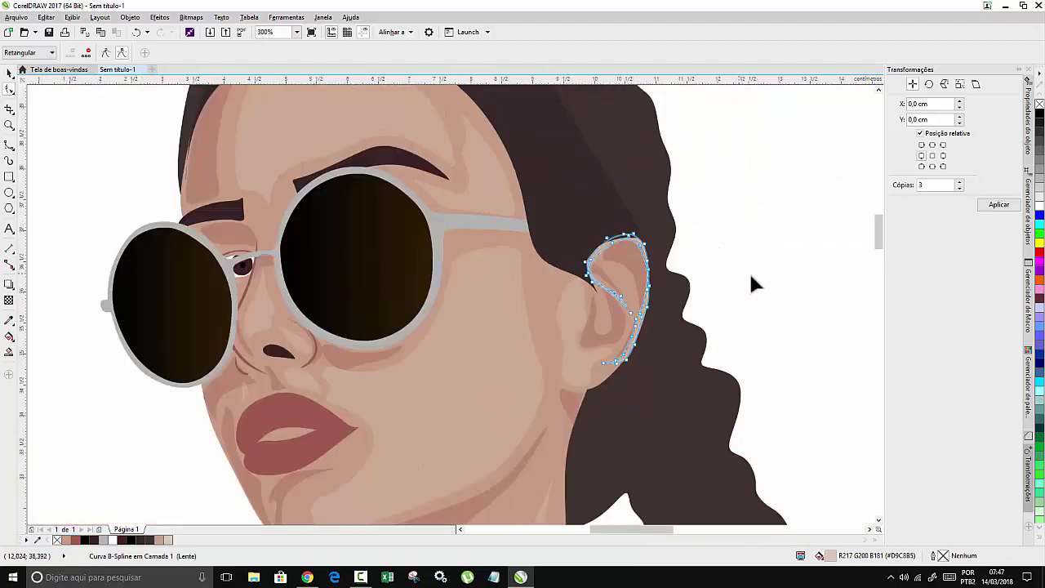
{"action": "scroll", "coordinate": [629, 347], "scroll_direction": "up", "scroll_amount": 4}
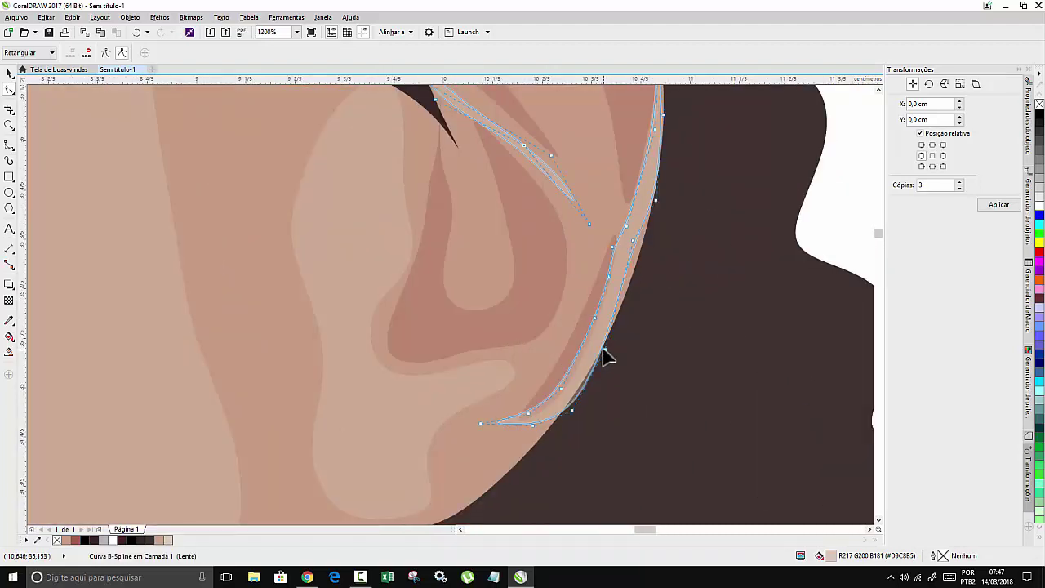
{"action": "left_click_drag", "start_coordinate": [604, 355], "coordinate": [571, 410]}
{"action": "key", "text": "Escape"}
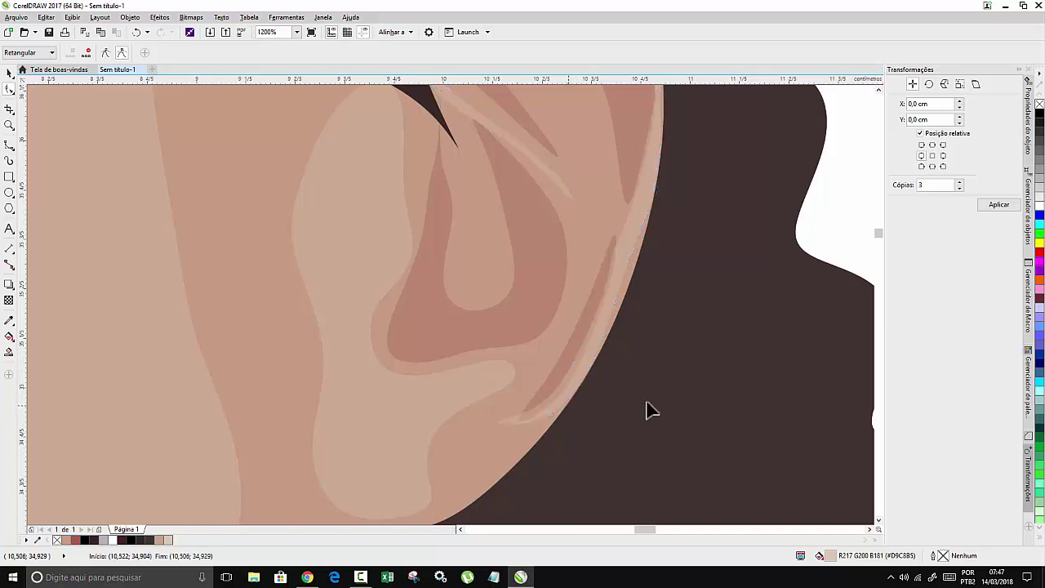
Adjust the small highlight between the smaller lens and the upper lip.
{"action": "scroll", "coordinate": [651, 410], "scroll_direction": "down", "scroll_amount": 3}
{"action": "scroll", "coordinate": [449, 221], "scroll_direction": "down", "scroll_amount": 4}
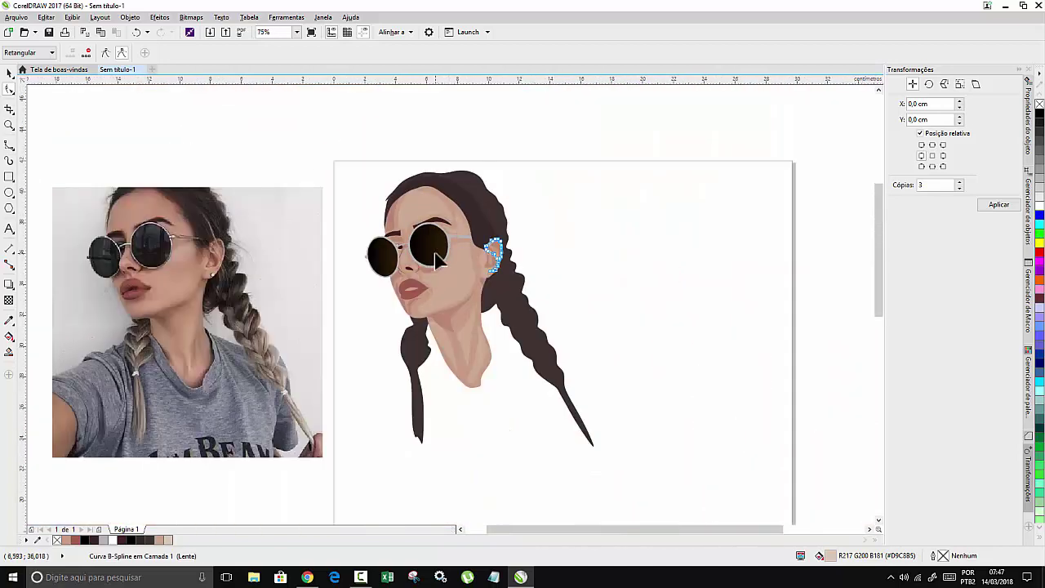
{"action": "scroll", "coordinate": [447, 251], "scroll_direction": "up", "scroll_amount": 4}
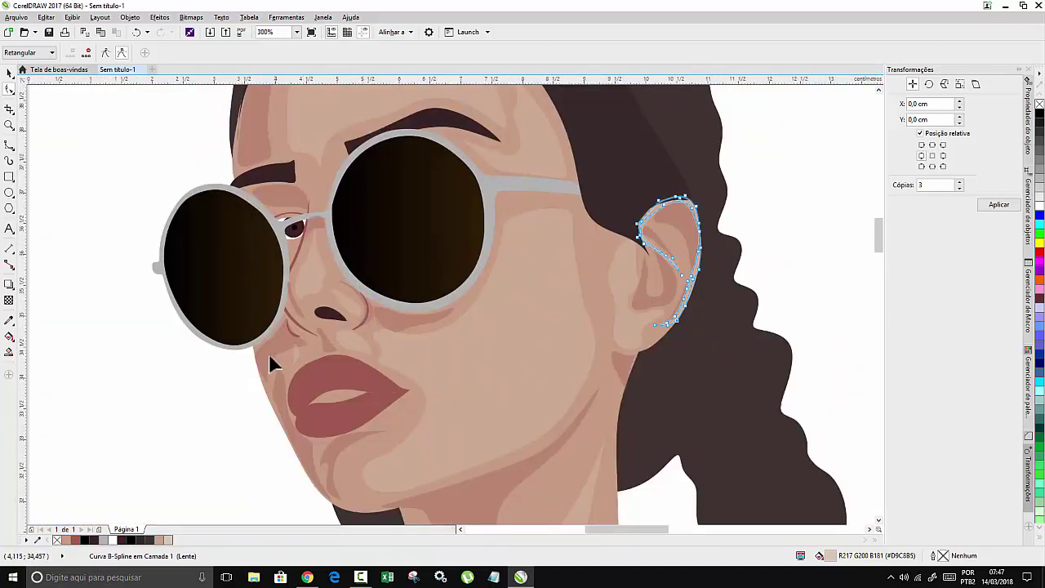
{"action": "left_click", "coordinate": [297, 354]}
{"action": "scroll", "coordinate": [295, 335], "scroll_direction": "up", "scroll_amount": 3}
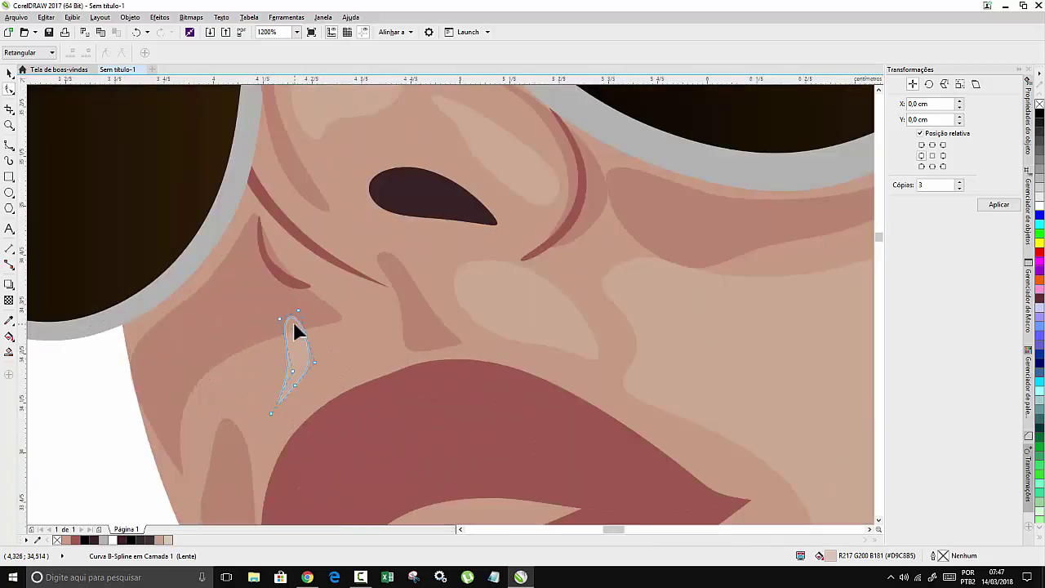
{"action": "left_click_drag", "start_coordinate": [331, 349], "coordinate": [329, 343]}
{"action": "key", "text": "Escape"}
{"action": "scroll", "coordinate": [238, 294], "scroll_direction": "down", "scroll_amount": 3}
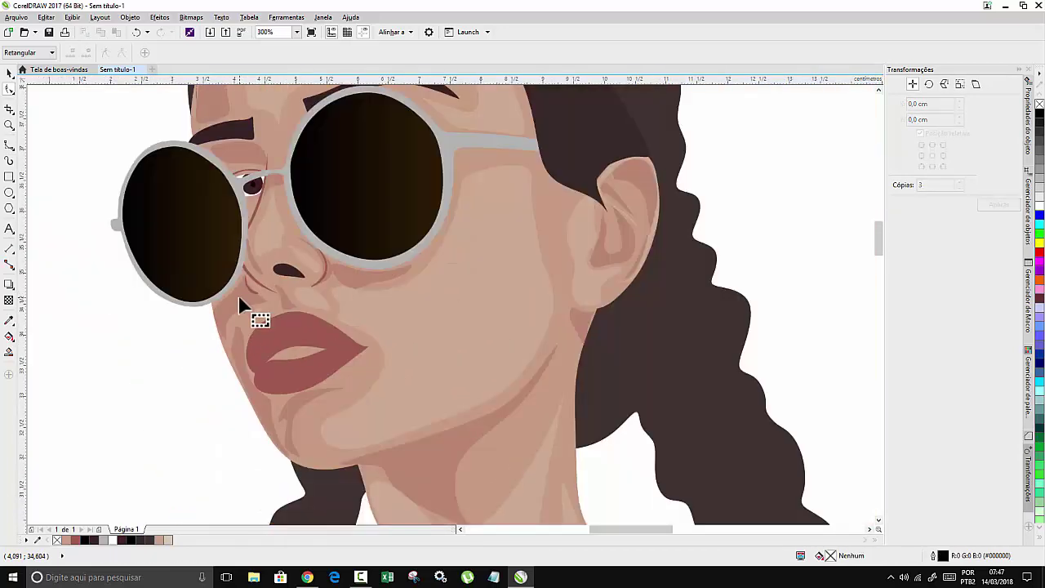
Compare the portrait's face and hair with the reference photo.
{"action": "scroll", "coordinate": [253, 284], "scroll_direction": "down", "scroll_amount": 3}
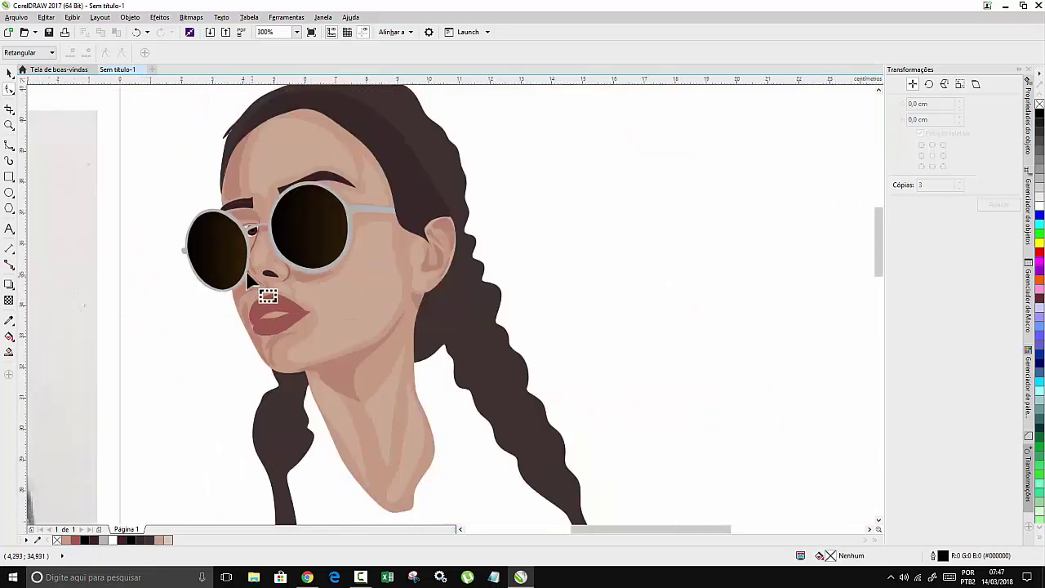
{"action": "scroll", "coordinate": [216, 191], "scroll_direction": "up", "scroll_amount": 3}
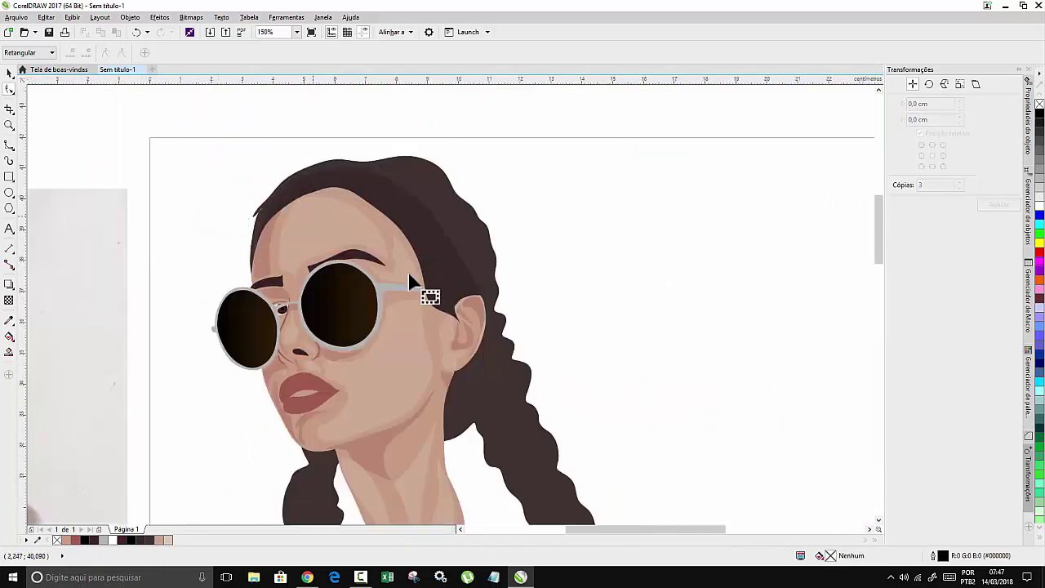
{"action": "scroll", "coordinate": [408, 274], "scroll_direction": "down", "scroll_amount": 2}
{"action": "scroll", "coordinate": [363, 294], "scroll_direction": "up", "scroll_amount": 1}
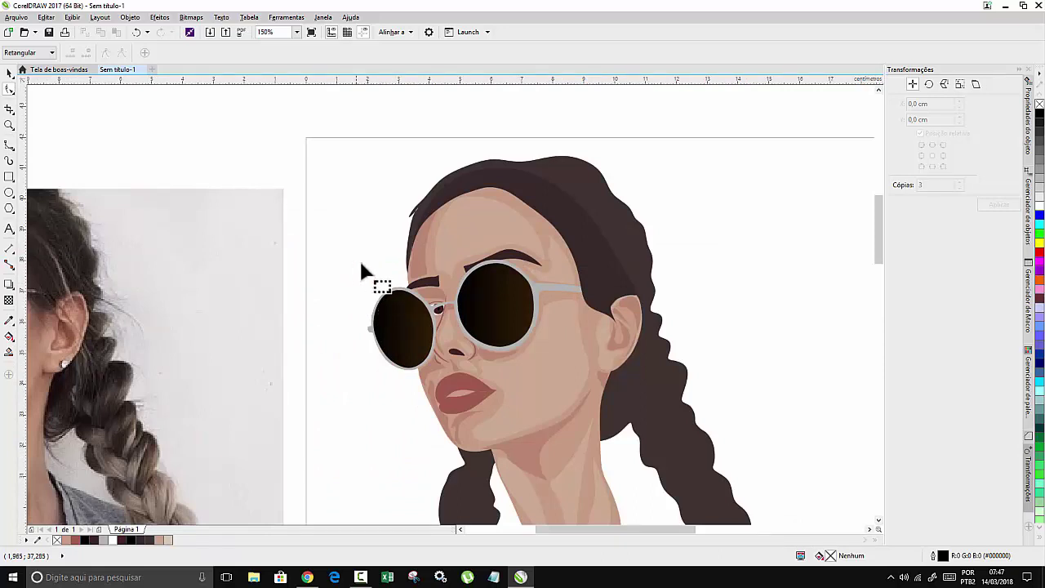
{"action": "scroll", "coordinate": [362, 270], "scroll_direction": "down", "scroll_amount": 2}
{"action": "scroll", "coordinate": [325, 264], "scroll_direction": "up", "scroll_amount": 1}
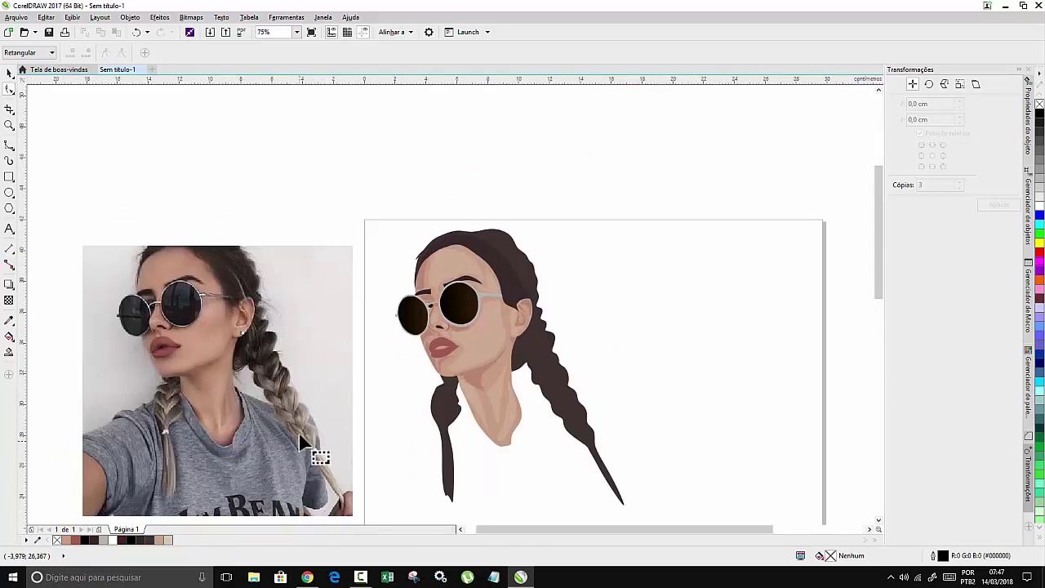
Activate the 3-Point Curve tool over the photo's long braid, at the last lock above the white hair tie.
{"action": "scroll", "coordinate": [217, 377], "scroll_direction": "up", "scroll_amount": 2}
{"action": "scroll", "coordinate": [251, 365], "scroll_direction": "down", "scroll_amount": 1}
{"action": "scroll", "coordinate": [278, 382], "scroll_direction": "up", "scroll_amount": 1}
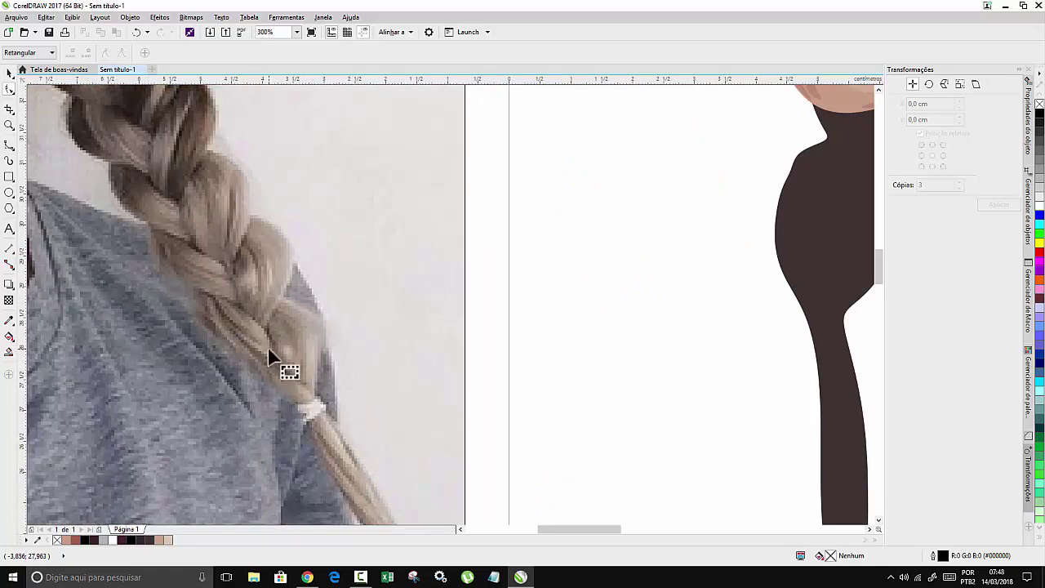
{"action": "left_click", "coordinate": [9, 147]}
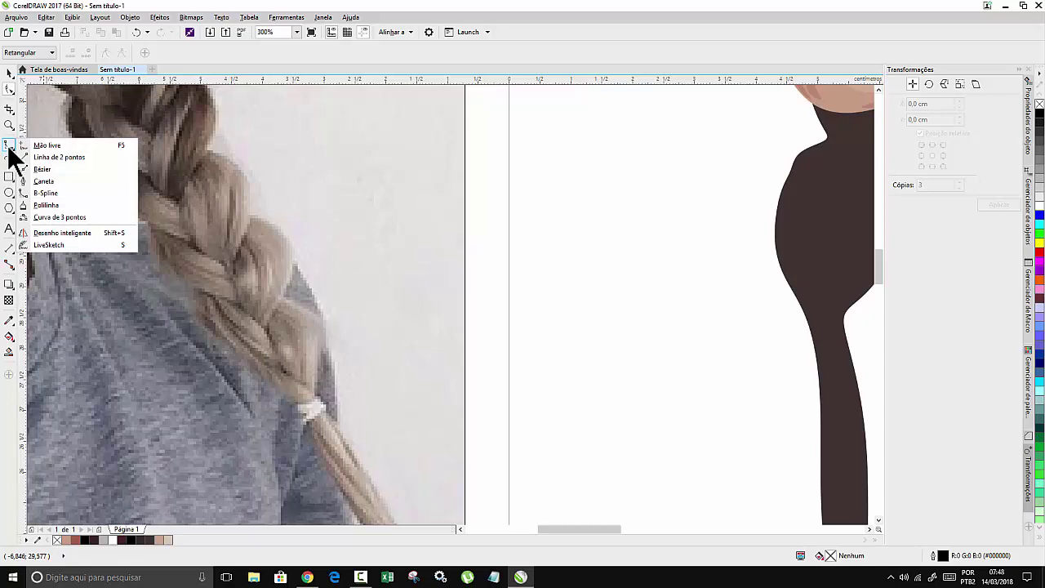
{"action": "left_click", "coordinate": [53, 216]}
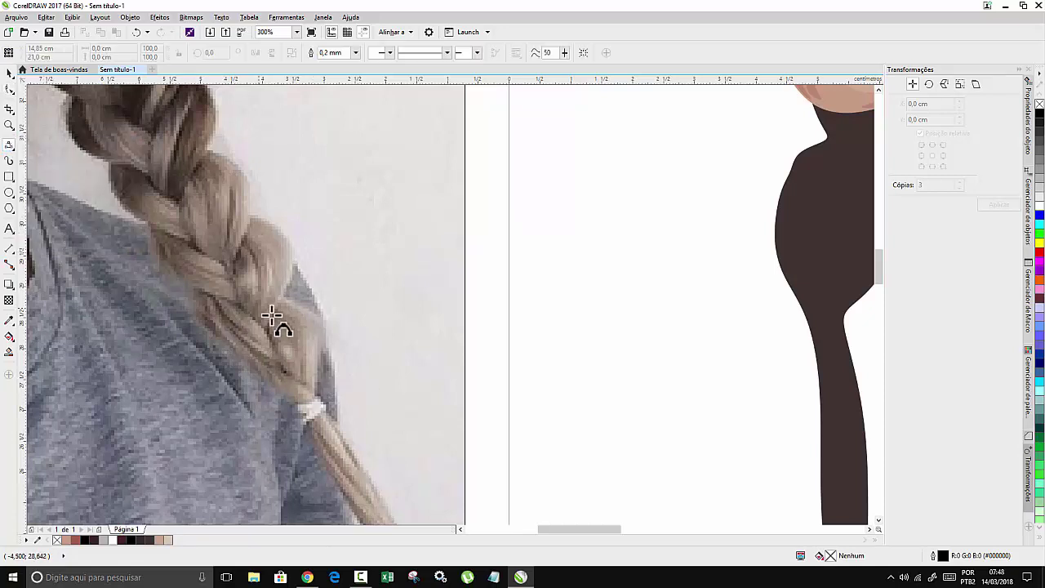
{"action": "scroll", "coordinate": [262, 353], "scroll_direction": "up", "scroll_amount": 2}
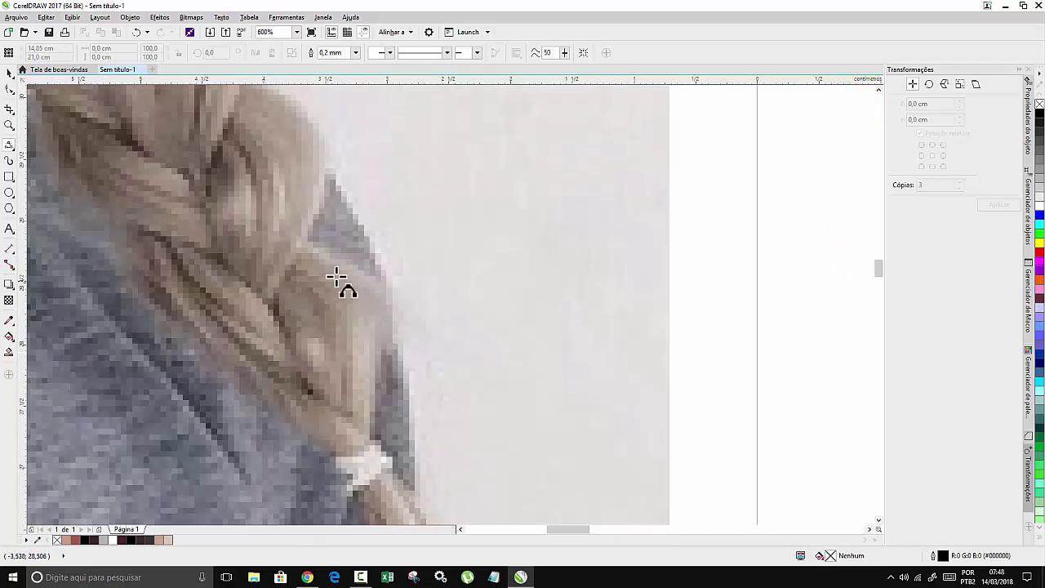
{"action": "left_click_drag", "start_coordinate": [327, 258], "coordinate": [369, 308]}
{"action": "left_click", "coordinate": [344, 350]}
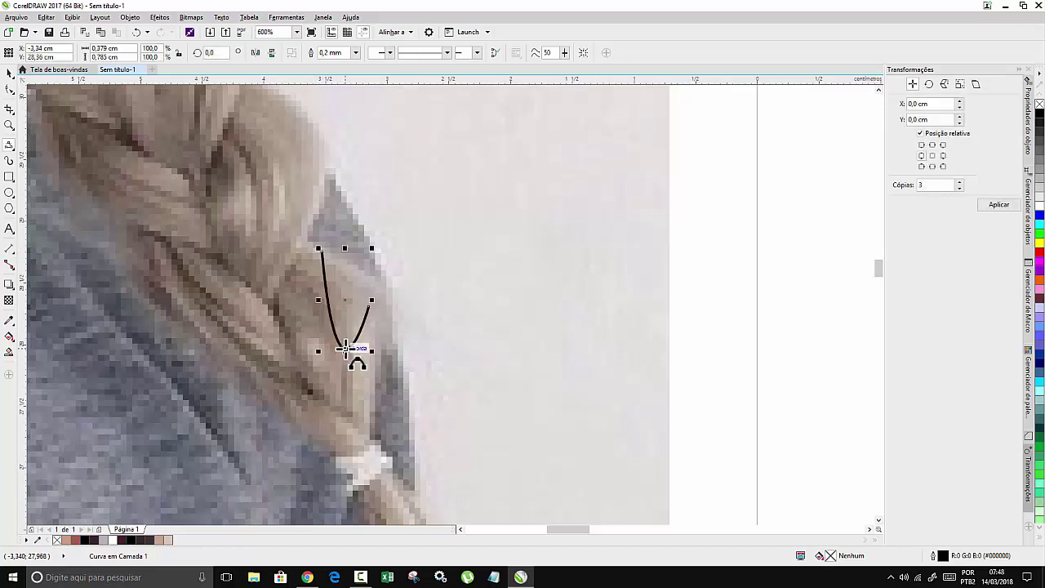
{"action": "key", "text": "ctrl+z"}
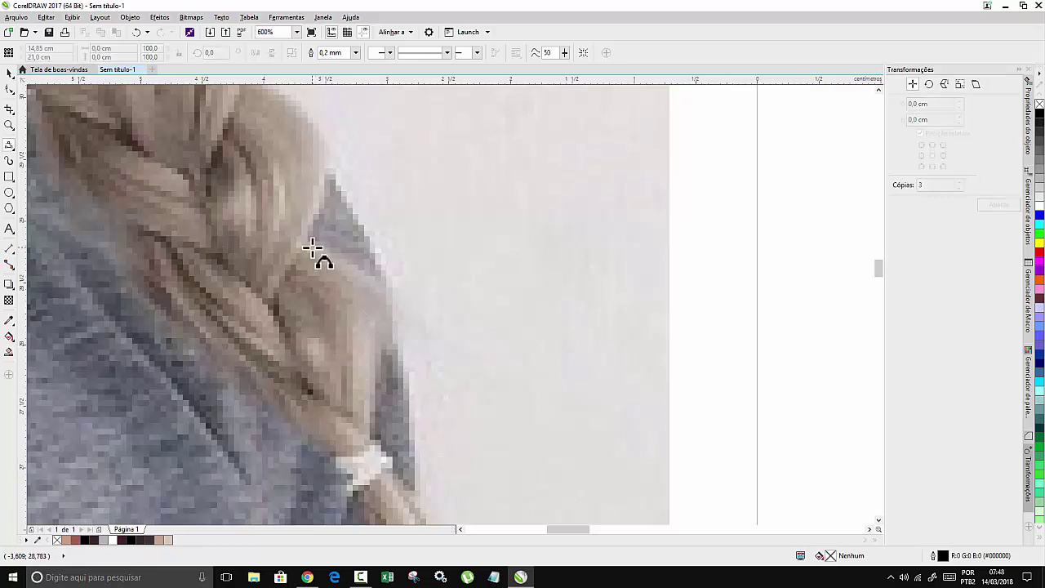
Draw a closed crescent strand about 0.54 by 1.48 cm along the outer edge of the last lock above the hair tie.
{"action": "left_click_drag", "start_coordinate": [313, 245], "coordinate": [367, 430]}
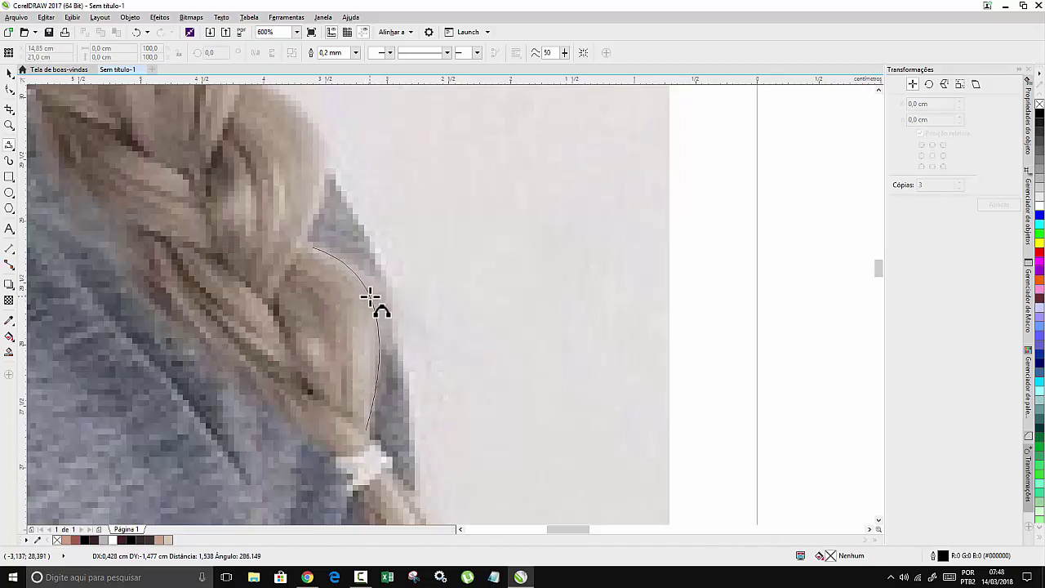
{"action": "left_click", "coordinate": [370, 297]}
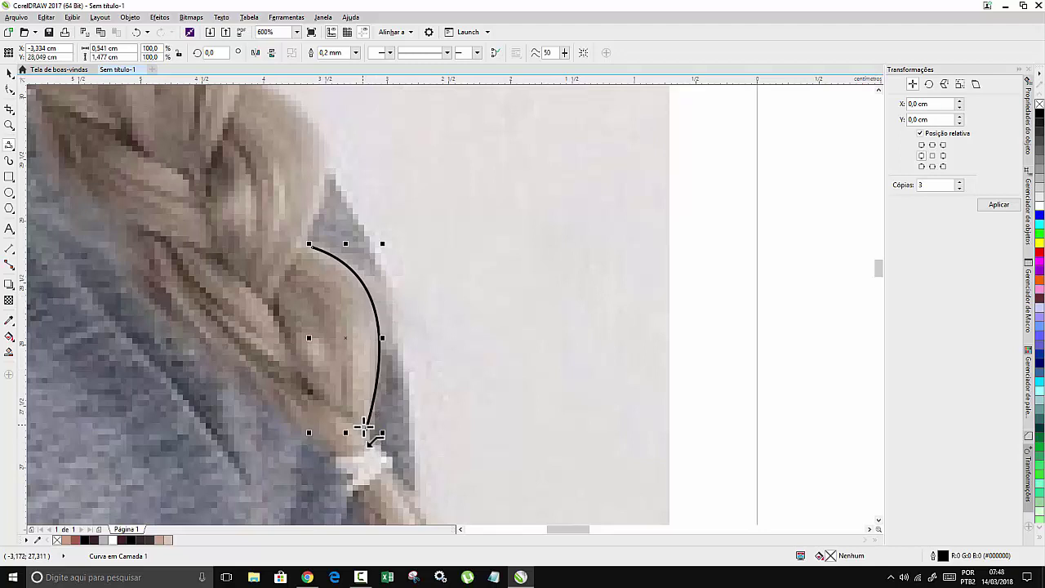
{"action": "left_click_drag", "start_coordinate": [367, 431], "coordinate": [311, 246]}
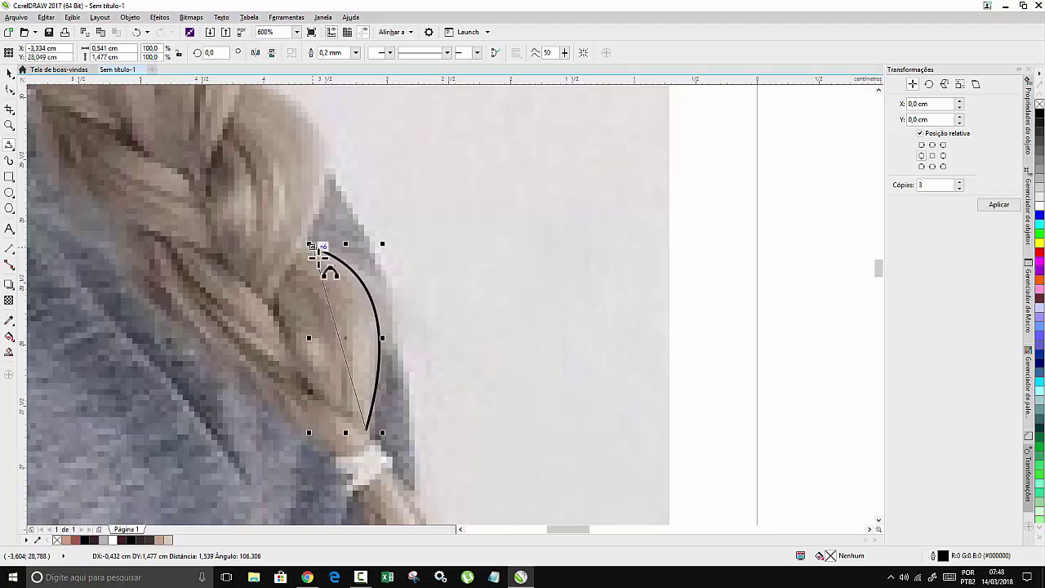
{"action": "left_click", "coordinate": [363, 297]}
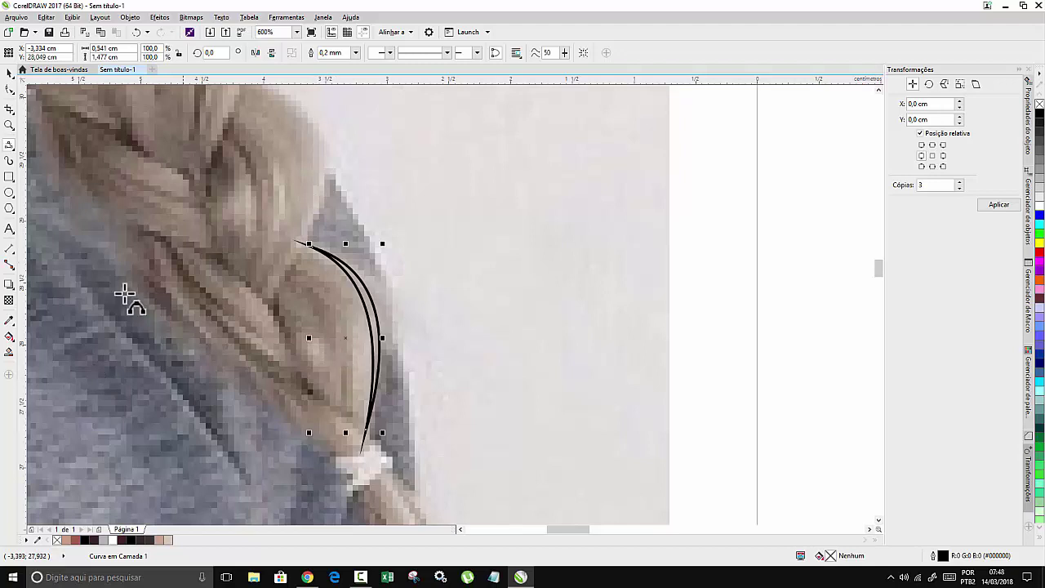
Fill the crescent strand with the light beige sampled from the photo's lock (R209 G196 B188) and remove its outline.
{"action": "left_click", "coordinate": [10, 321]}
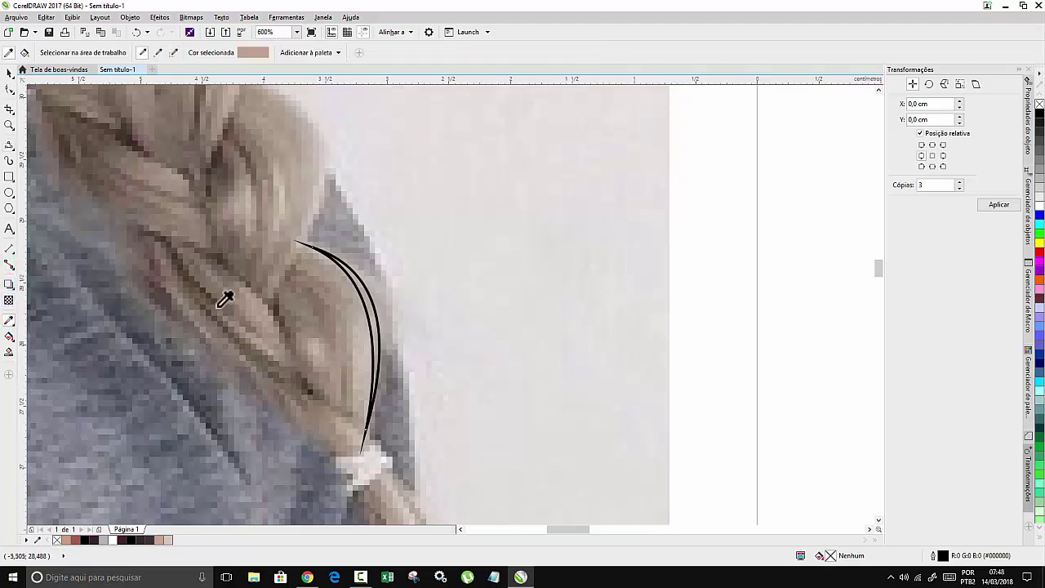
{"action": "left_click", "coordinate": [375, 340]}
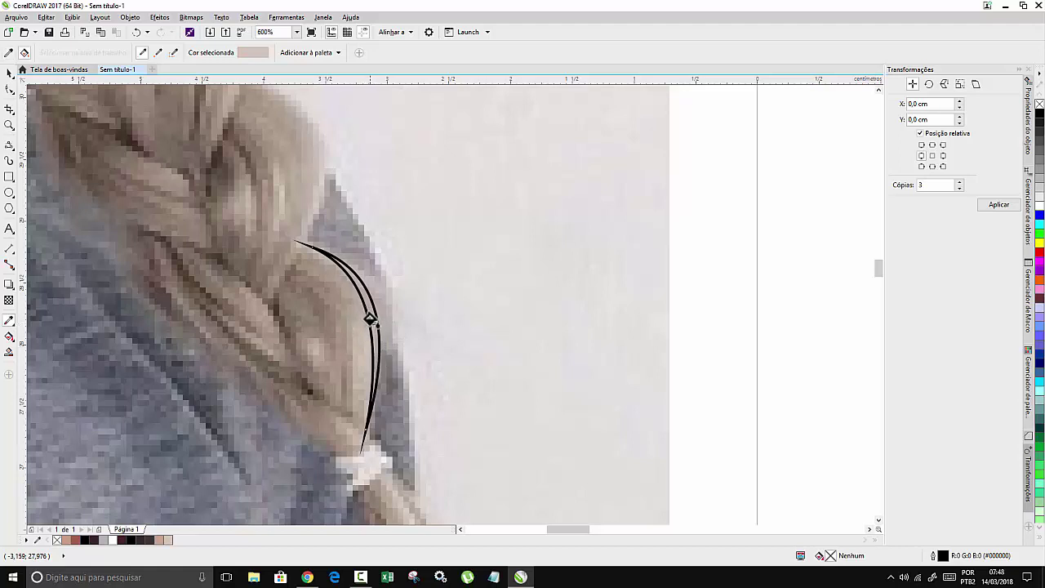
{"action": "left_click", "coordinate": [357, 285]}
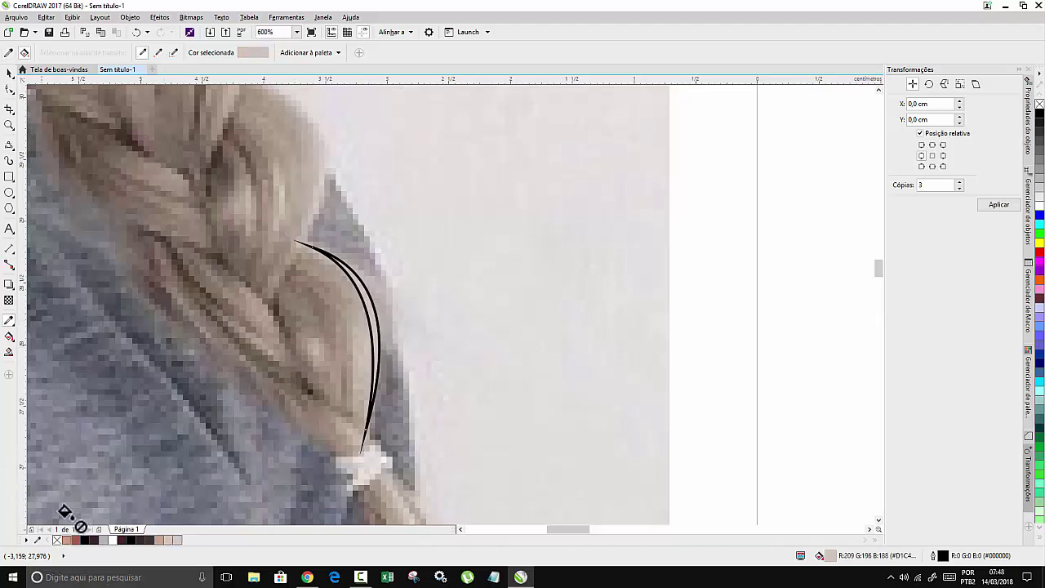
{"action": "right_click", "coordinate": [57, 540]}
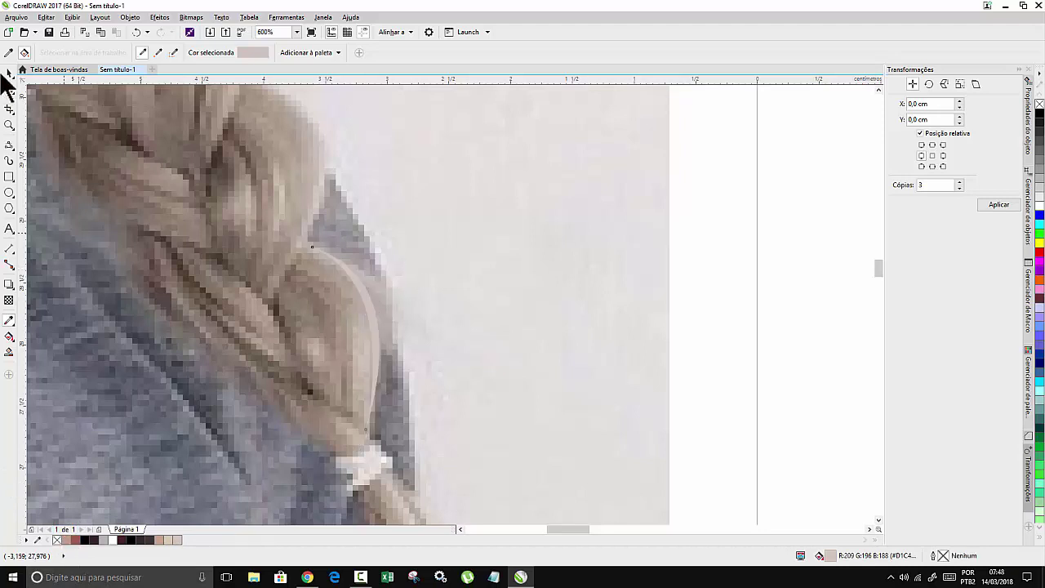
Repeat copies of the beige strand inward across the lock until seven strands follow its curve.
{"action": "left_click", "coordinate": [9, 73]}
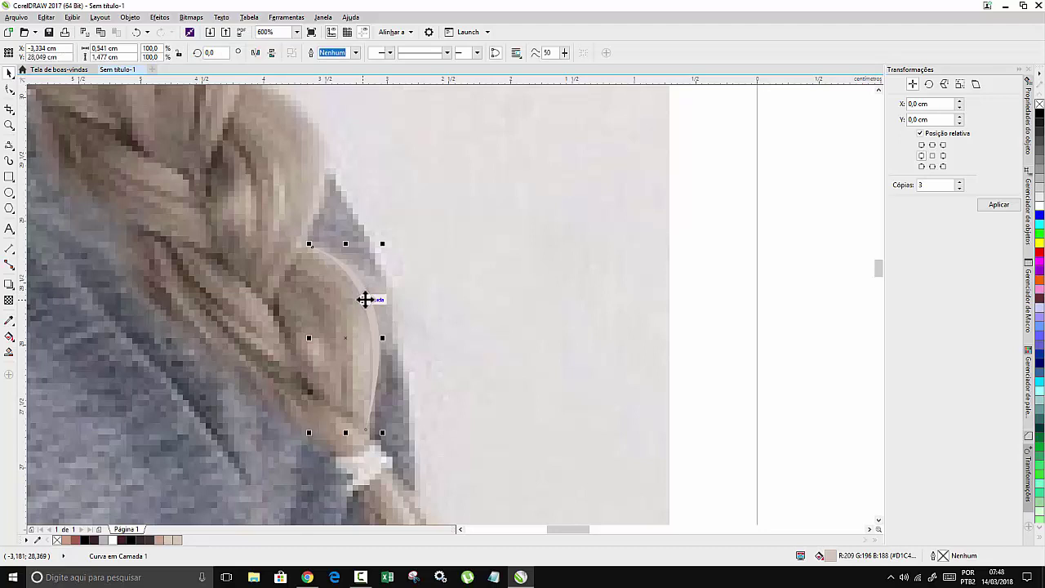
{"action": "left_click_drag", "start_coordinate": [366, 301], "coordinate": [357, 308]}
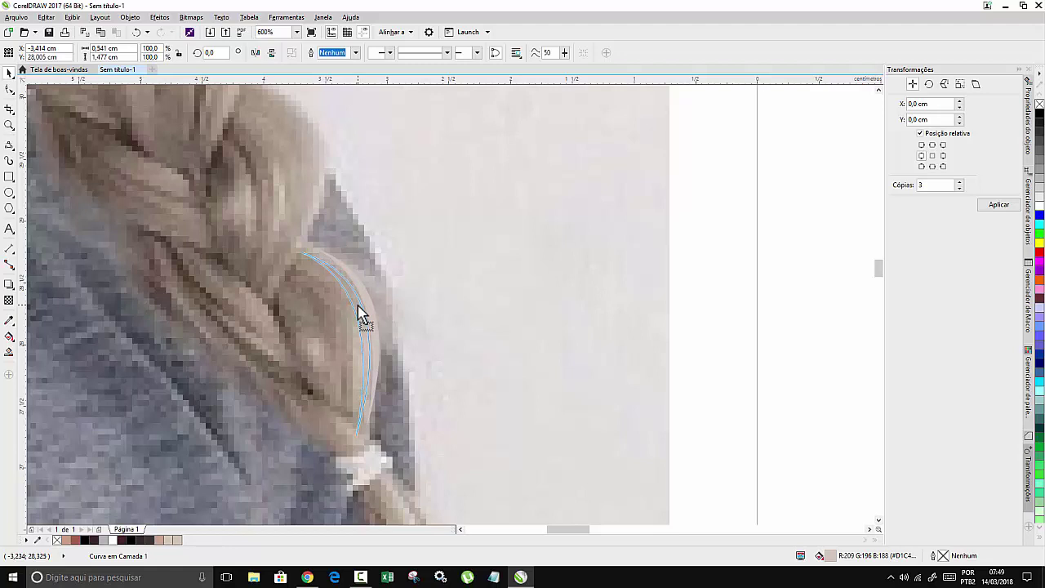
{"action": "left_click_drag", "start_coordinate": [357, 307], "coordinate": [301, 326]}
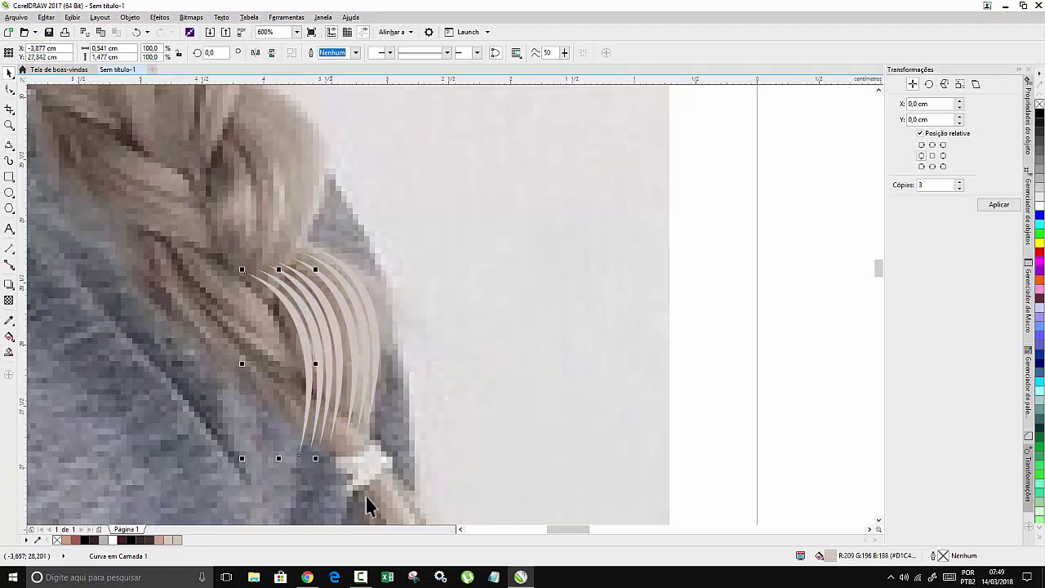
Shrink the innermost strand copy to 56.3% and a neighbouring copy to 86.9%, fitting both within the lock.
{"action": "left_click_drag", "start_coordinate": [317, 461], "coordinate": [286, 378]}
{"action": "left_click_drag", "start_coordinate": [276, 305], "coordinate": [303, 336]}
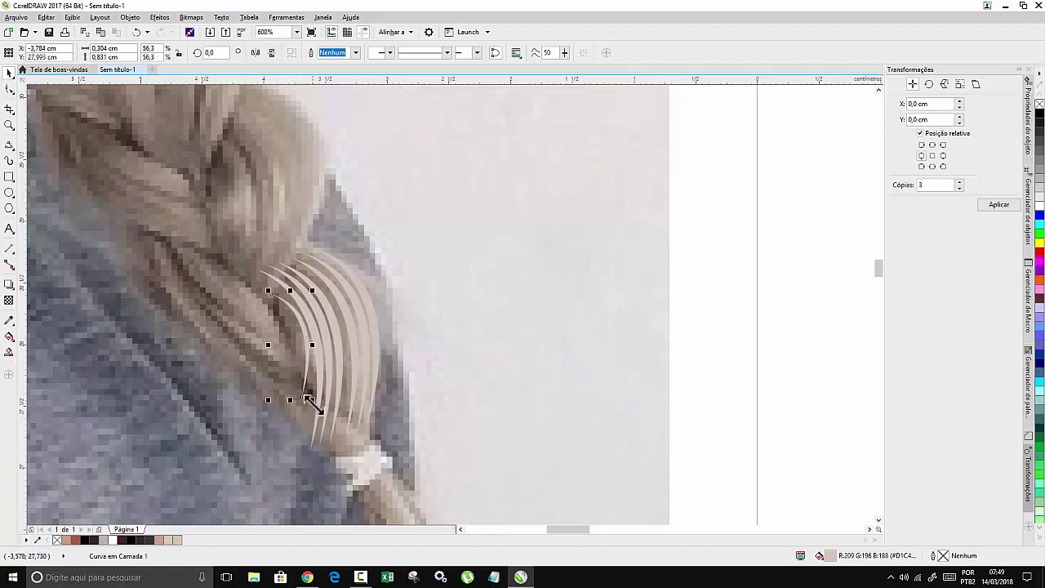
{"action": "left_click", "coordinate": [319, 405]}
{"action": "left_click_drag", "start_coordinate": [253, 456], "coordinate": [271, 425]}
{"action": "left_click", "coordinate": [331, 437]}
{"action": "key", "text": "ctrl+z"}
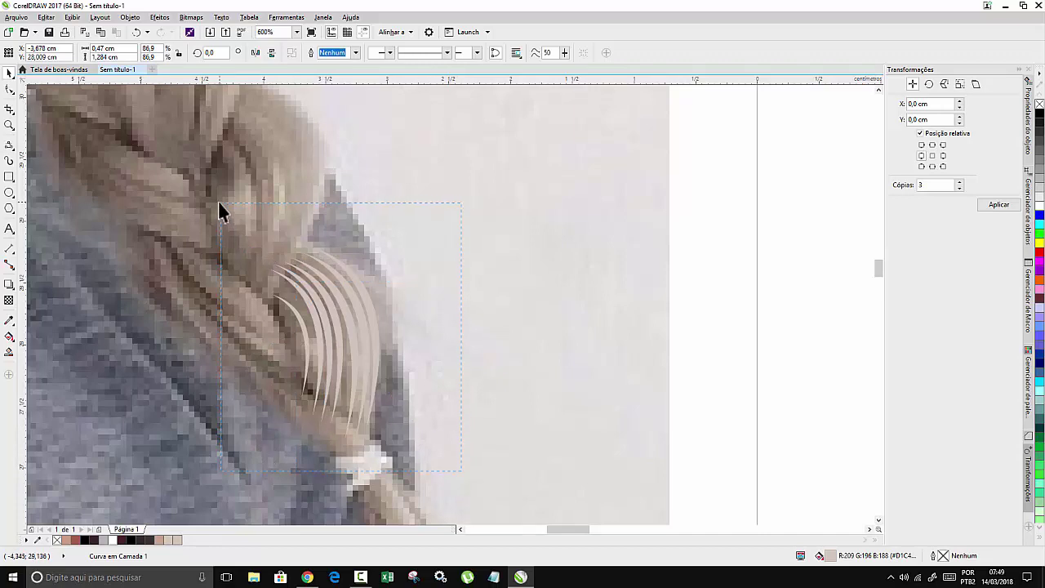
Select all seven strands on the lock and group them.
{"action": "left_click_drag", "start_coordinate": [219, 205], "coordinate": [221, 205]}
{"action": "right_click", "coordinate": [341, 324]}
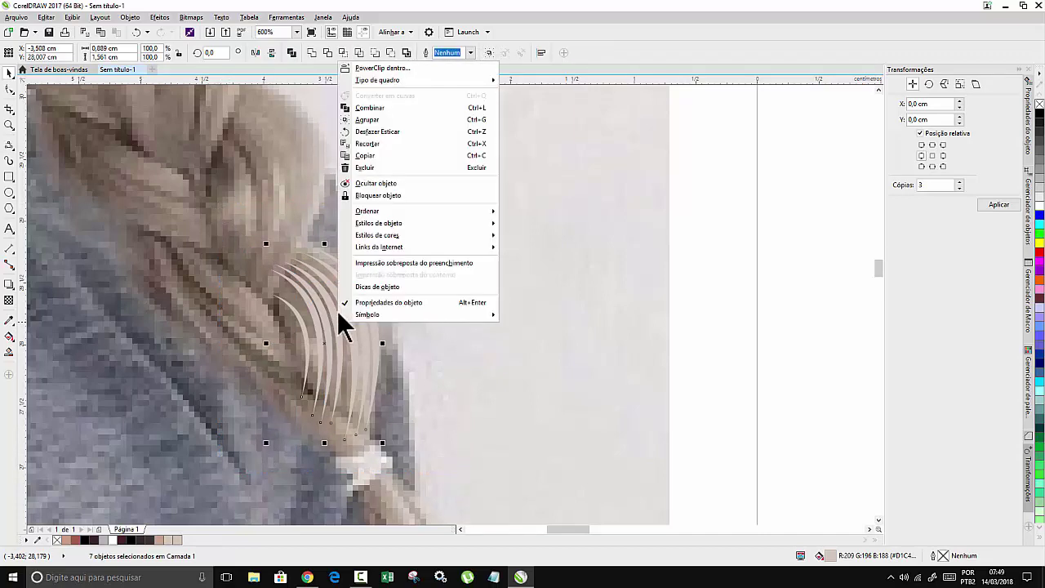
{"action": "left_click", "coordinate": [377, 119]}
Move the strand group onto the last lock of the vector portrait's long braid, keeping it inside the dark outline.
{"action": "scroll", "coordinate": [392, 204], "scroll_direction": "down", "scroll_amount": 3}
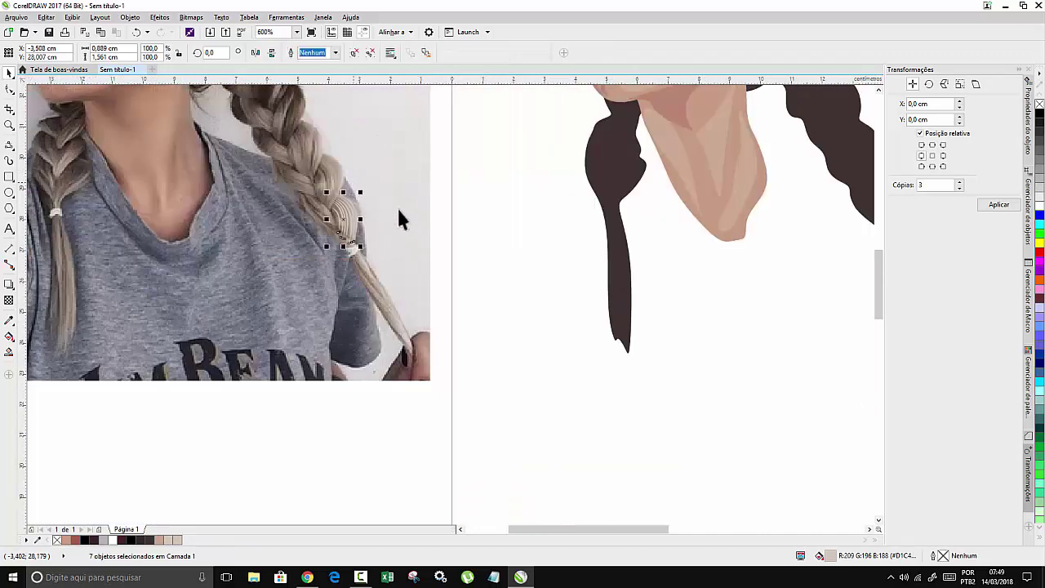
{"action": "scroll", "coordinate": [416, 213], "scroll_direction": "down", "scroll_amount": 2}
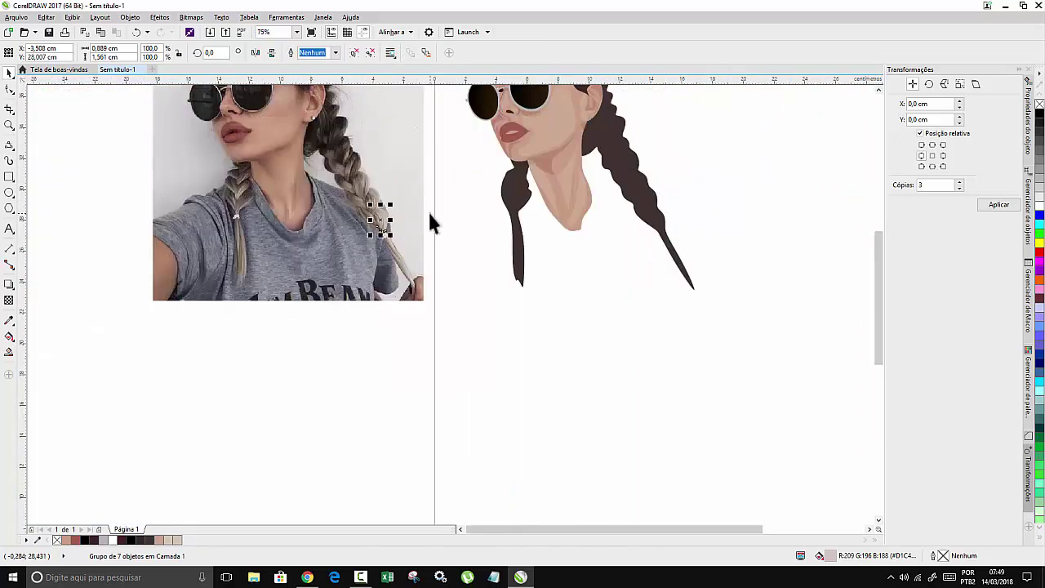
{"action": "left_click_drag", "start_coordinate": [390, 229], "coordinate": [668, 228]}
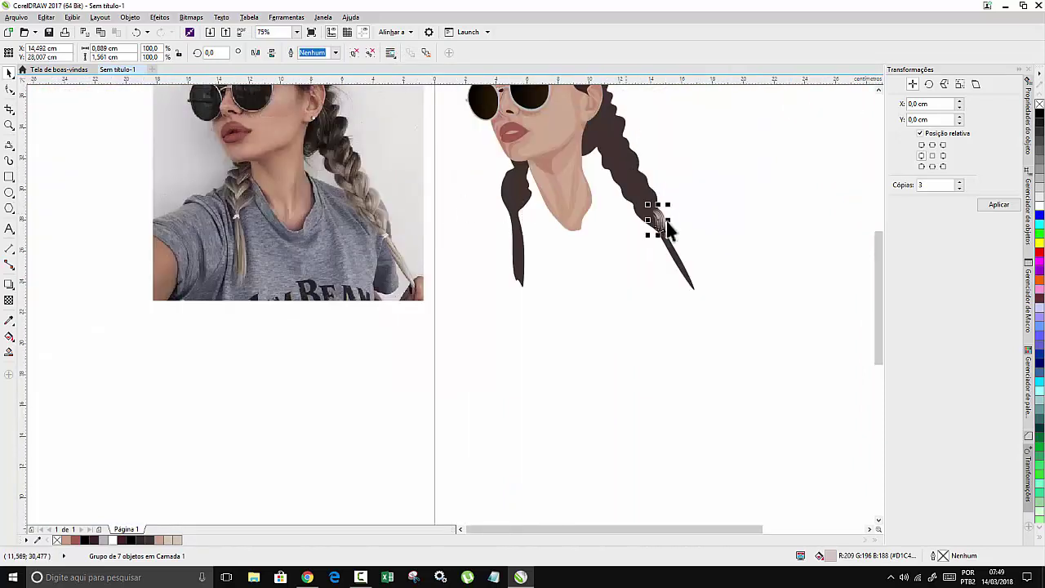
{"action": "scroll", "coordinate": [668, 228], "scroll_direction": "up", "scroll_amount": 4}
{"action": "scroll", "coordinate": [767, 262], "scroll_direction": "up", "scroll_amount": 2}
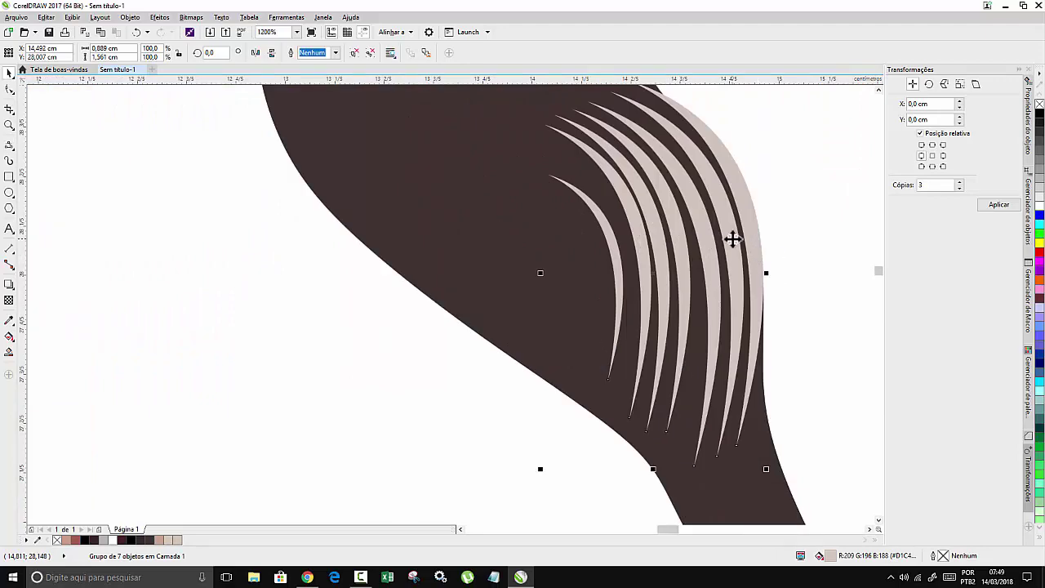
{"action": "left_click_drag", "start_coordinate": [729, 237], "coordinate": [723, 237]}
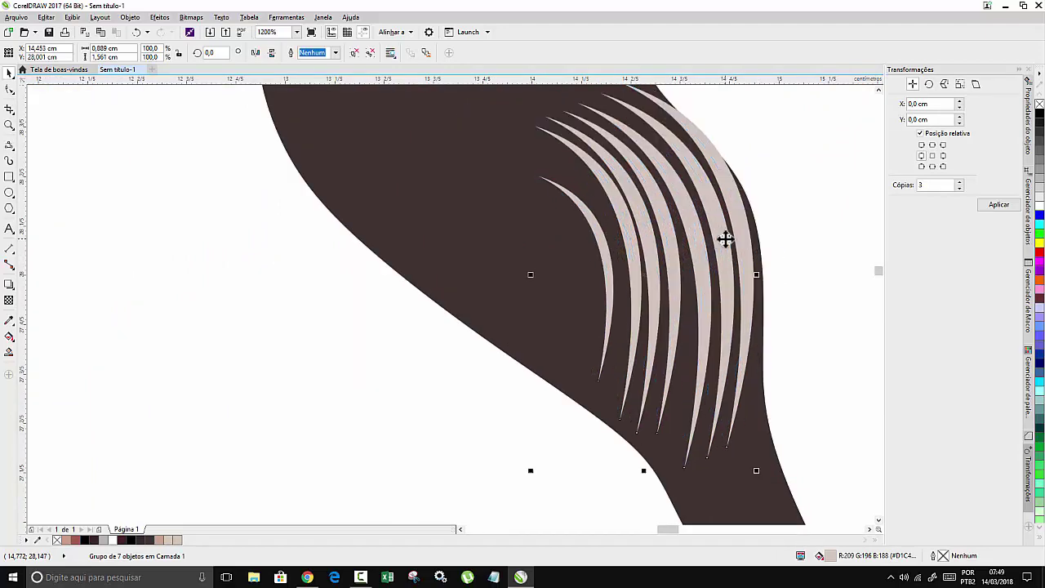
Trace beige strands over the photo braid's lowest inner lock and scale down another strand beside the hair tie.
{"action": "scroll", "coordinate": [722, 236], "scroll_direction": "down", "scroll_amount": 5}
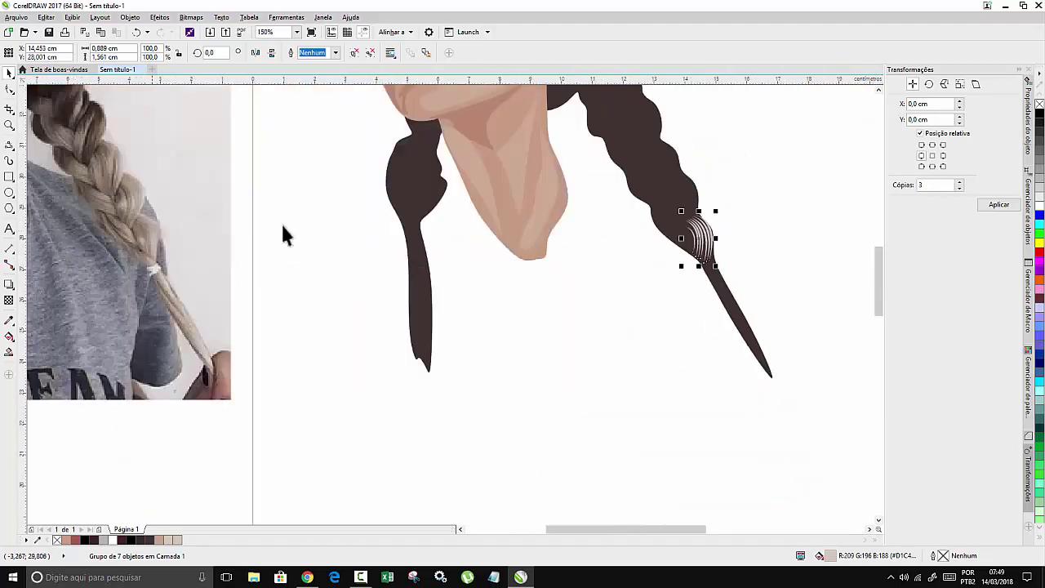
{"action": "scroll", "coordinate": [66, 226], "scroll_direction": "up", "scroll_amount": 2}
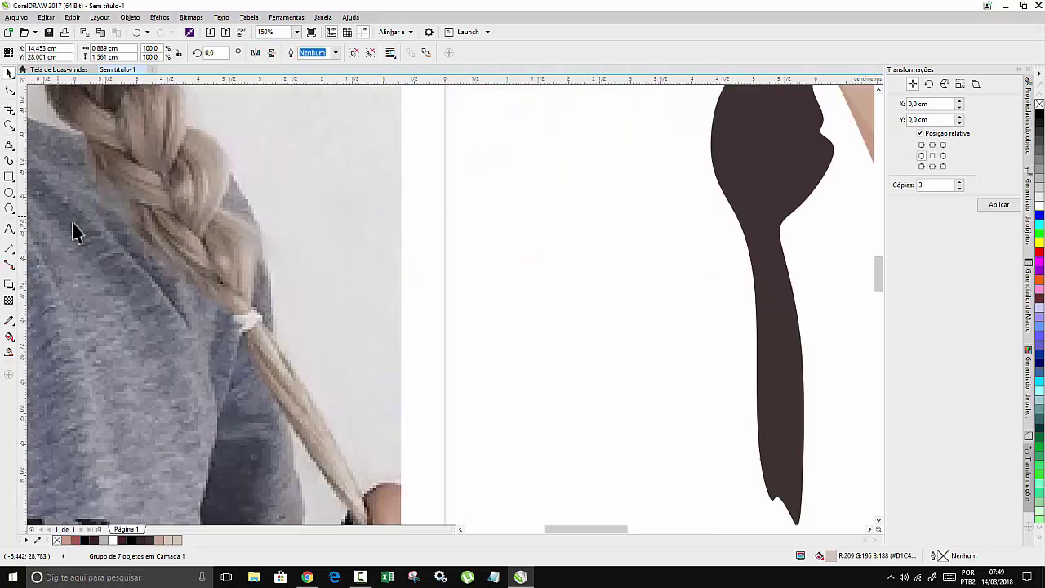
{"action": "left_click", "coordinate": [8, 145]}
{"action": "scroll", "coordinate": [579, 261], "scroll_direction": "down", "scroll_amount": 2}
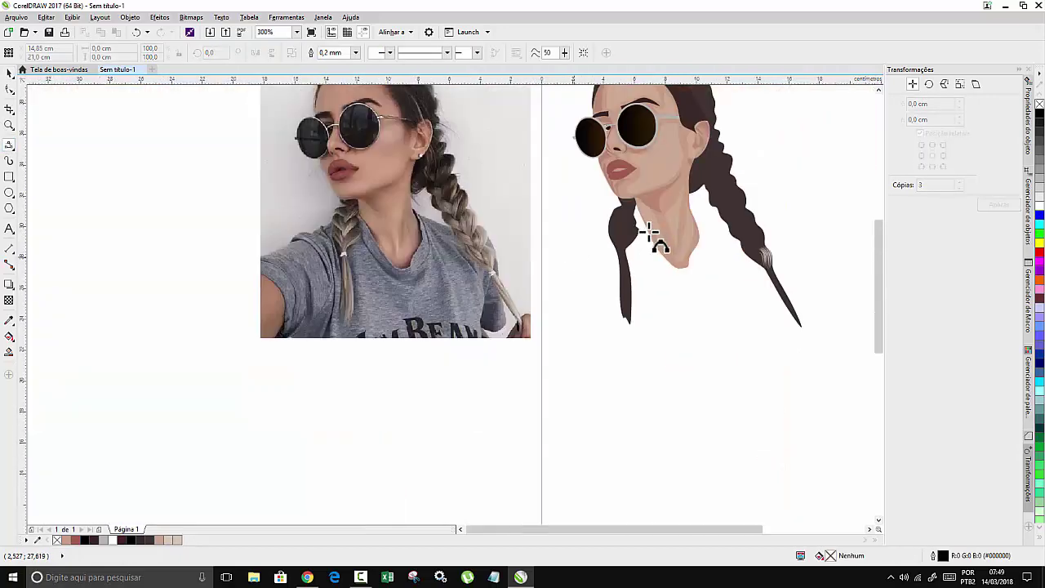
{"action": "scroll", "coordinate": [456, 211], "scroll_direction": "up", "scroll_amount": 3}
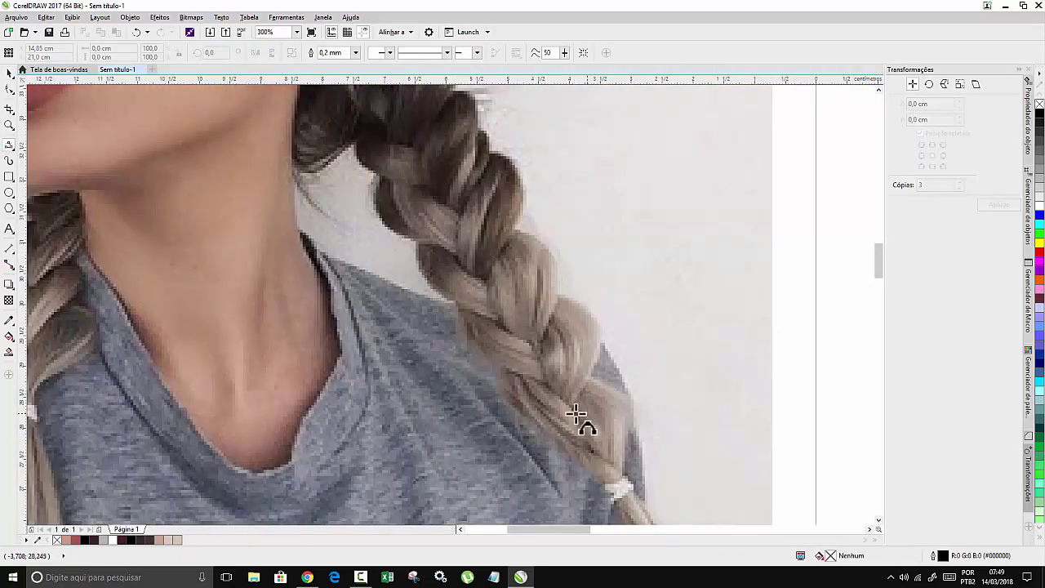
{"action": "scroll", "coordinate": [572, 416], "scroll_direction": "up", "scroll_amount": 2}
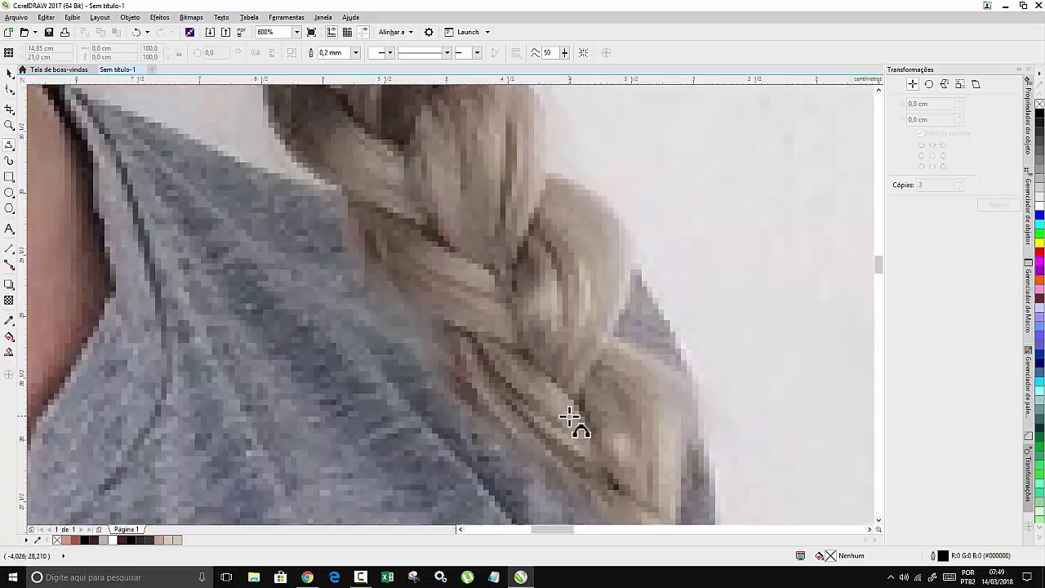
{"action": "scroll", "coordinate": [571, 418], "scroll_direction": "down", "scroll_amount": 2}
{"action": "key", "text": "shift+F2"}
{"action": "scroll", "coordinate": [430, 378], "scroll_direction": "down", "scroll_amount": 3}
{"action": "left_click_drag", "start_coordinate": [441, 387], "coordinate": [430, 378]}
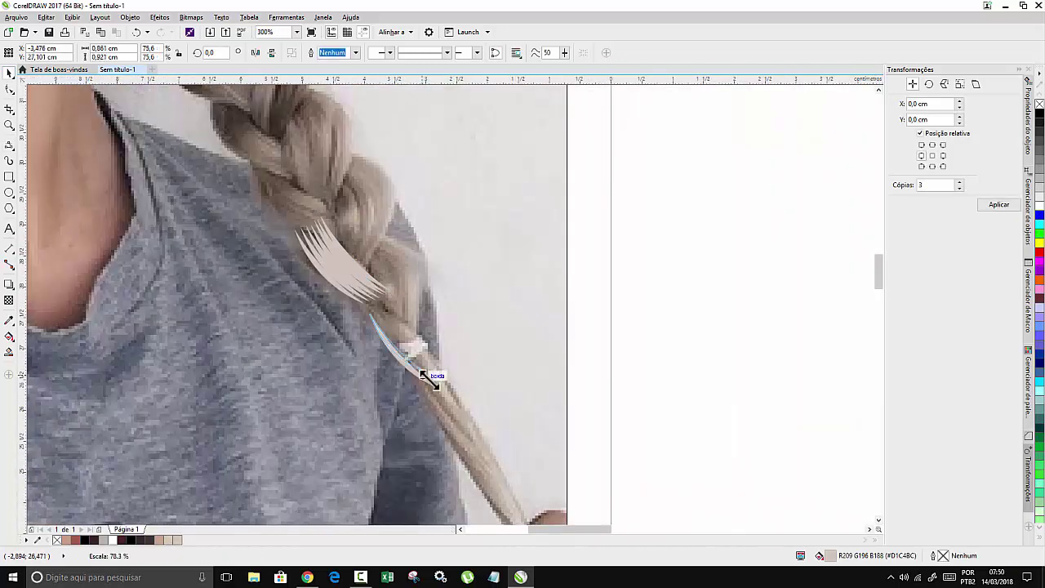
Layer beige strands over the second outer lock above the hair tie, shrinking the innermost copy to 61.3%.
{"action": "scroll", "coordinate": [430, 379], "scroll_direction": "up", "scroll_amount": 2}
{"action": "scroll", "coordinate": [424, 285], "scroll_direction": "down", "scroll_amount": 2}
{"action": "scroll", "coordinate": [482, 261], "scroll_direction": "up", "scroll_amount": 1}
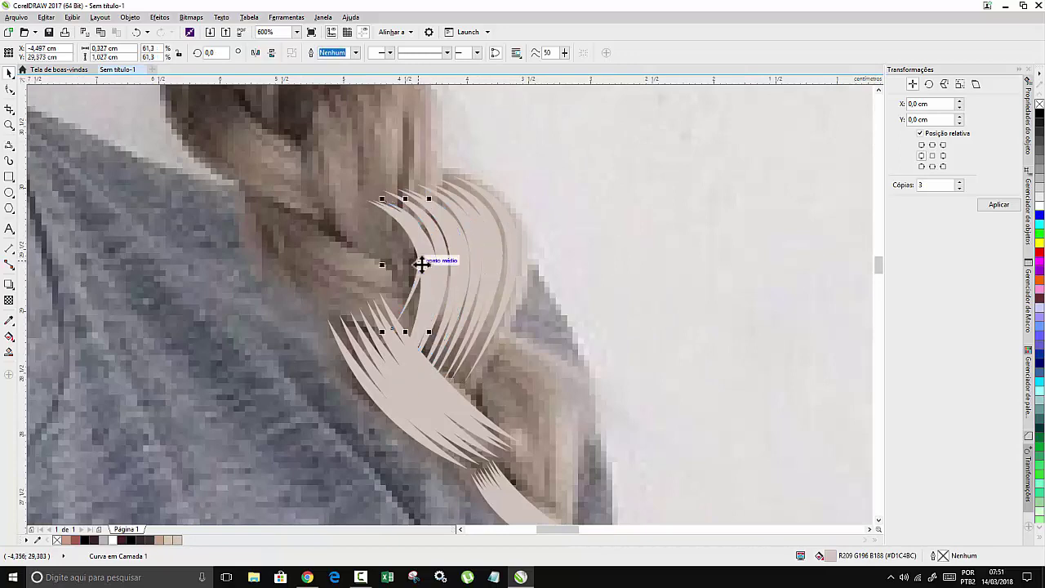
{"action": "scroll", "coordinate": [421, 264], "scroll_direction": "down", "scroll_amount": 1}
{"action": "left_click", "coordinate": [419, 297]}
Remove the outline from the filled crescent on the third outer lock and place strand copies across that lock.
{"action": "scroll", "coordinate": [420, 297], "scroll_direction": "up", "scroll_amount": 1}
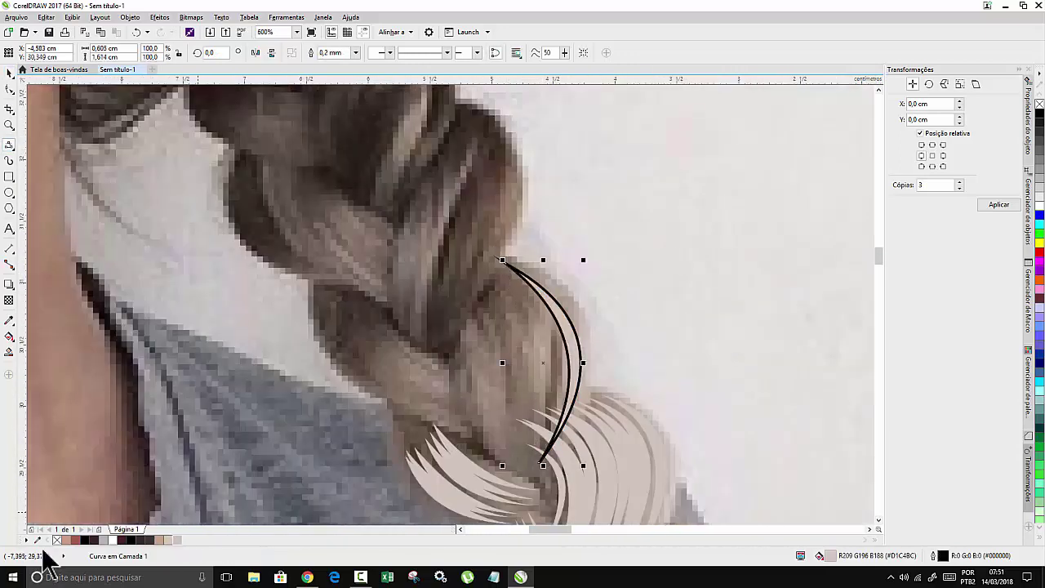
{"action": "right_click", "coordinate": [57, 539]}
{"action": "scroll", "coordinate": [430, 514], "scroll_direction": "down", "scroll_amount": 1}
{"action": "left_click_drag", "start_coordinate": [467, 390], "coordinate": [454, 416]}
Cover the fourth outer lock and the inner lock beside it with rotated, overlapping beige strands.
{"action": "scroll", "coordinate": [401, 346], "scroll_direction": "up", "scroll_amount": 1}
{"action": "scroll", "coordinate": [455, 415], "scroll_direction": "down", "scroll_amount": 1}
{"action": "scroll", "coordinate": [338, 419], "scroll_direction": "up", "scroll_amount": 1}
{"action": "left_click_drag", "start_coordinate": [338, 419], "coordinate": [545, 300]}
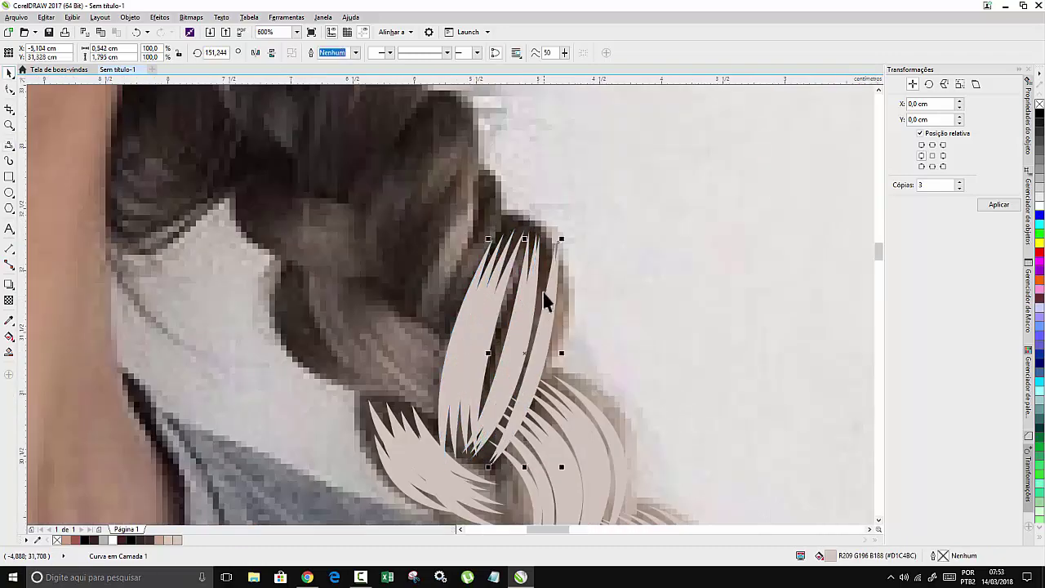
{"action": "scroll", "coordinate": [545, 300], "scroll_direction": "down", "scroll_amount": 1}
{"action": "scroll", "coordinate": [77, 187], "scroll_direction": "up", "scroll_amount": 1}
{"action": "scroll", "coordinate": [436, 421], "scroll_direction": "down", "scroll_amount": 1}
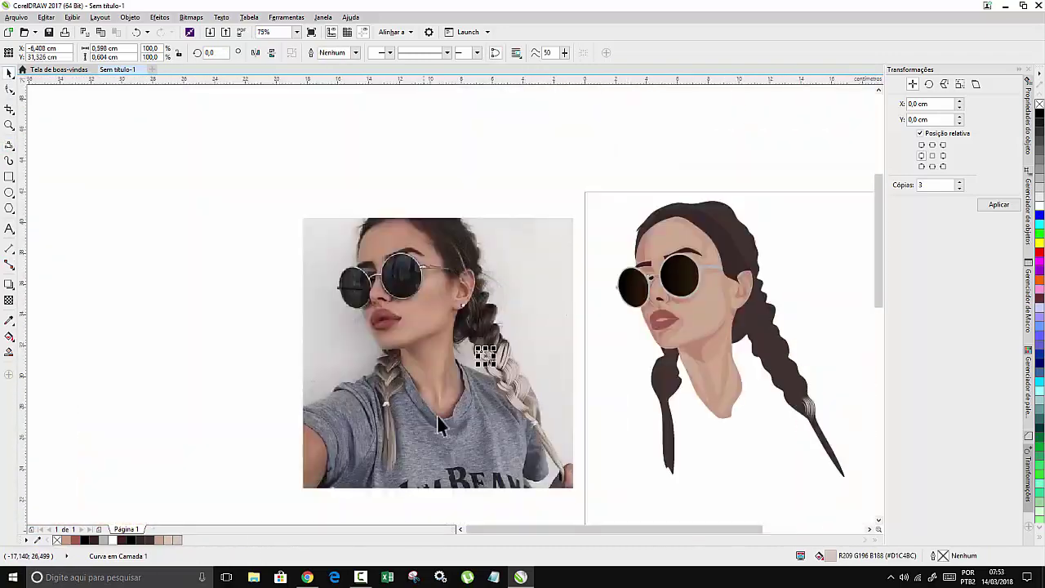
Fit long beige strands over the photo braid's loose tail below the hair tie.
{"action": "left_click", "coordinate": [555, 461]}
{"action": "scroll", "coordinate": [555, 461], "scroll_direction": "up", "scroll_amount": 2}
{"action": "scroll", "coordinate": [555, 461], "scroll_direction": "up", "scroll_amount": 1}
{"action": "scroll", "coordinate": [508, 291], "scroll_direction": "down", "scroll_amount": 2}
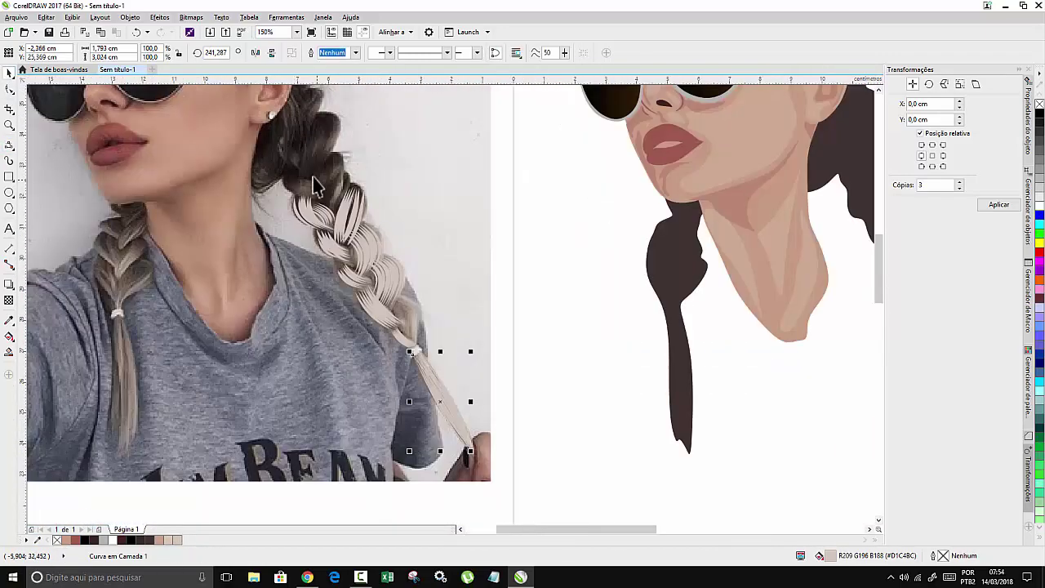
Draw a closed crescent strand about 0.40 by 1.72 cm on the dark outer lock above the finished strands.
{"action": "scroll", "coordinate": [319, 185], "scroll_direction": "up", "scroll_amount": 1}
{"action": "scroll", "coordinate": [374, 196], "scroll_direction": "down", "scroll_amount": 1}
{"action": "scroll", "coordinate": [360, 179], "scroll_direction": "up", "scroll_amount": 1}
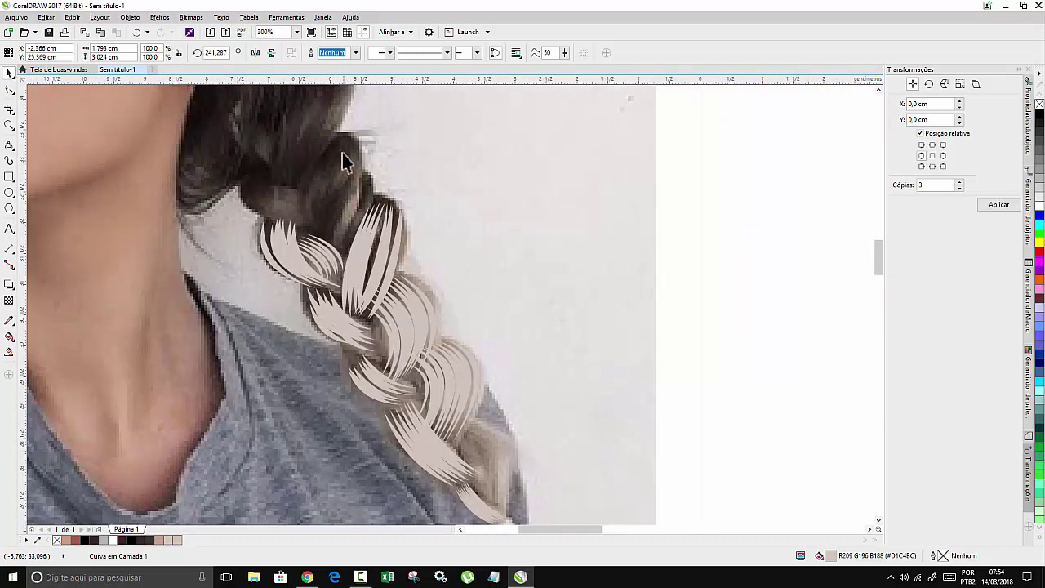
{"action": "left_click", "coordinate": [10, 145]}
{"action": "scroll", "coordinate": [299, 177], "scroll_direction": "up", "scroll_amount": 1}
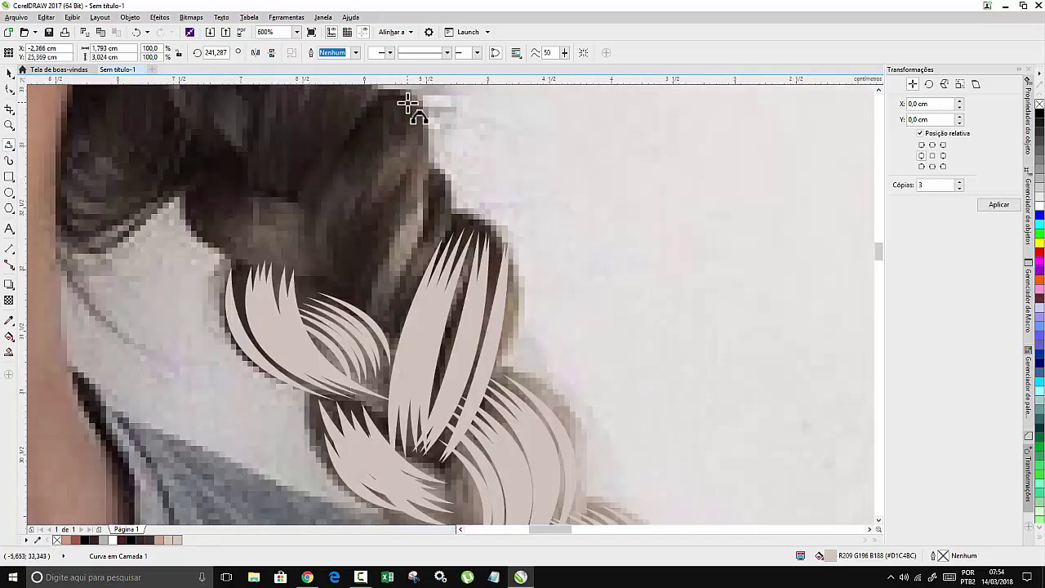
{"action": "left_click_drag", "start_coordinate": [409, 103], "coordinate": [376, 315]}
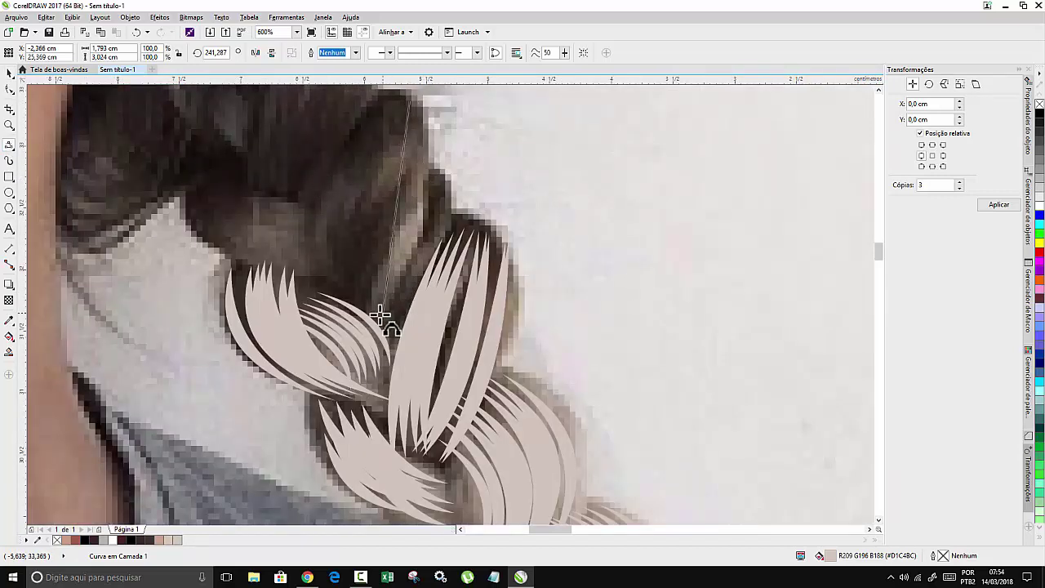
{"action": "left_click", "coordinate": [426, 235]}
{"action": "left_click_drag", "start_coordinate": [409, 100], "coordinate": [376, 311]}
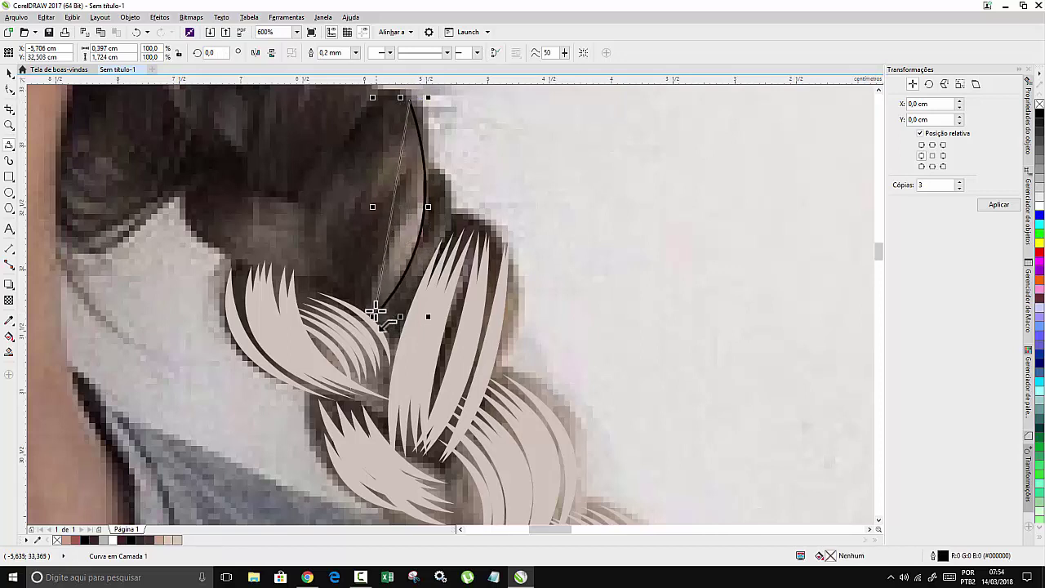
{"action": "left_click", "coordinate": [411, 228]}
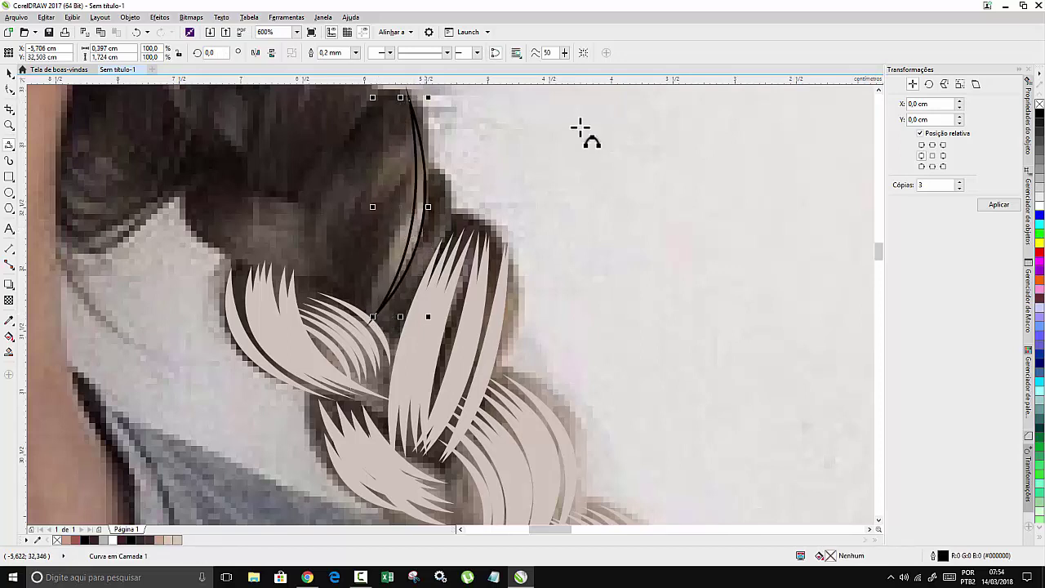
Fill the crescent on the dark outer lock with olive beige #B4AF90 and remove its outline.
{"action": "left_click", "coordinate": [179, 541]}
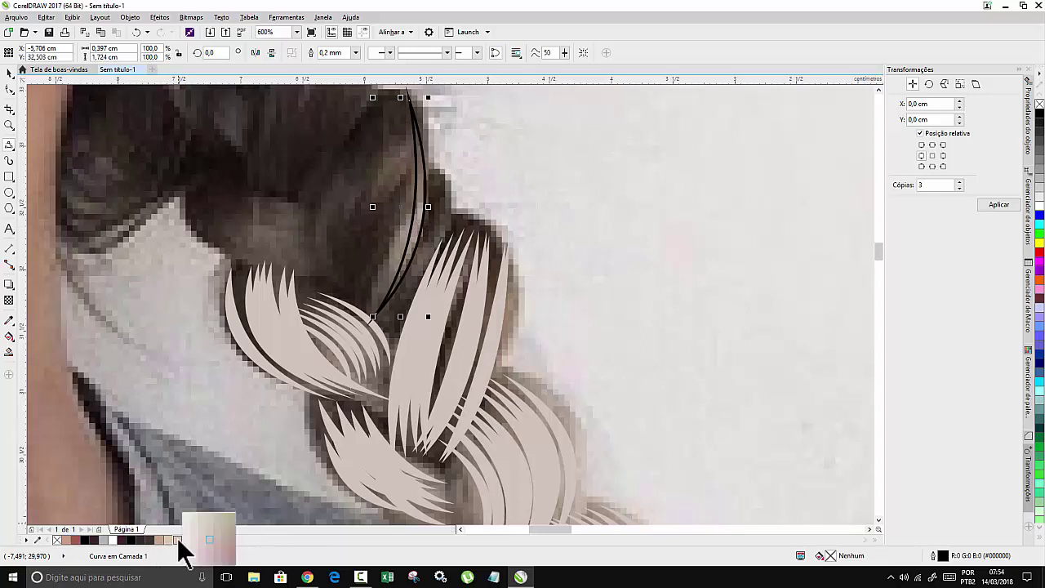
{"action": "left_click", "coordinate": [231, 515]}
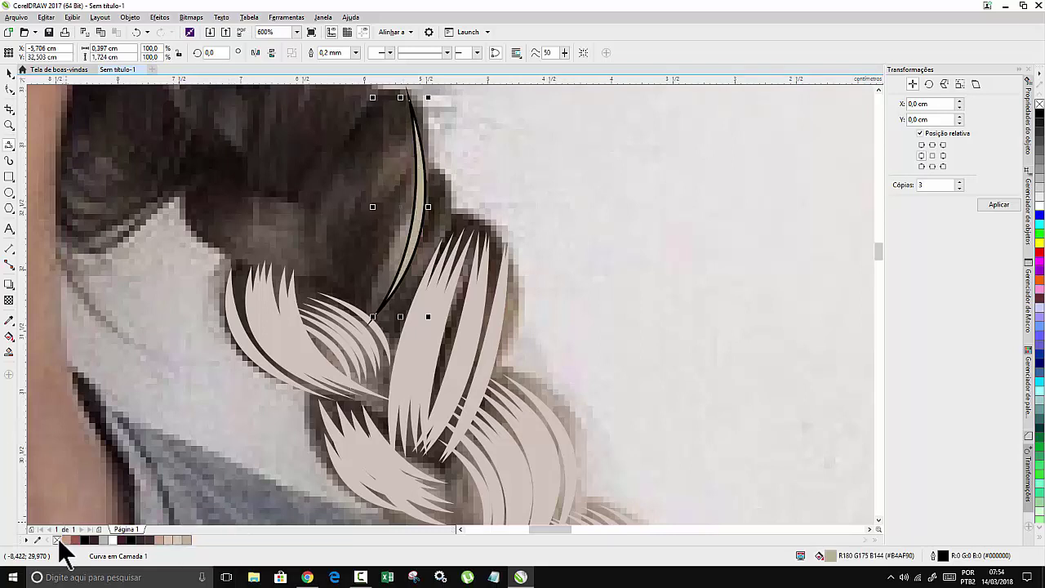
{"action": "right_click", "coordinate": [56, 541]}
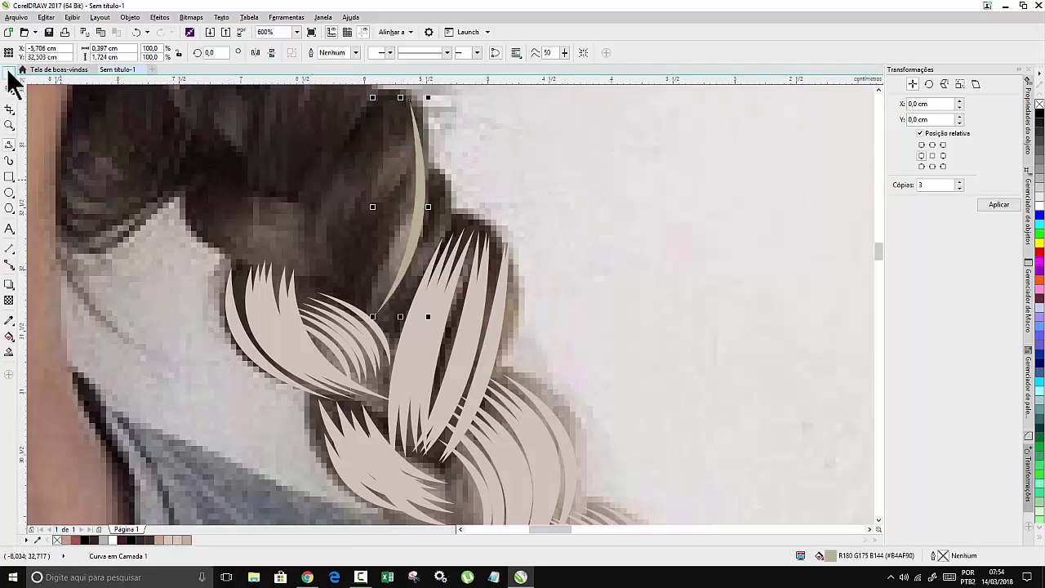
Place overlapping copies of the olive-beige strand across the dark outer lock of the photo's braid.
{"action": "left_click", "coordinate": [9, 72]}
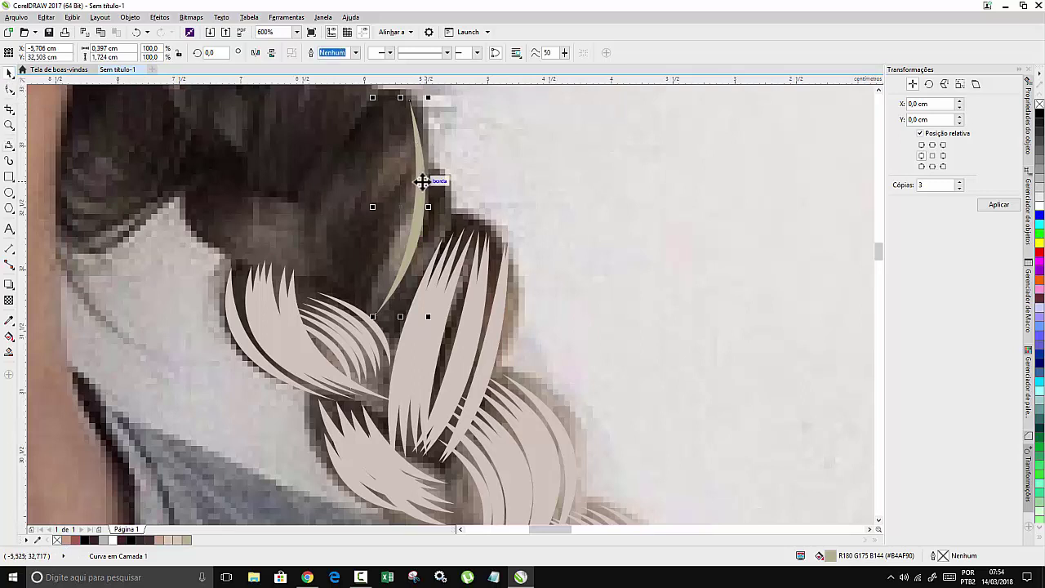
{"action": "left_click_drag", "start_coordinate": [421, 181], "coordinate": [367, 187]}
{"action": "key", "text": "space"}
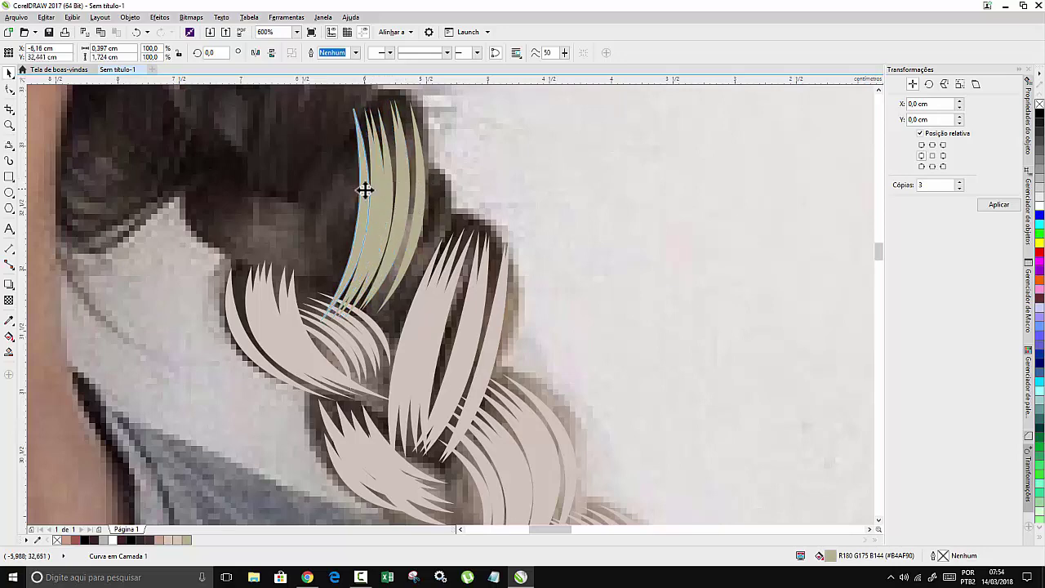
{"action": "scroll", "coordinate": [369, 181], "scroll_direction": "down", "scroll_amount": 2}
{"action": "scroll", "coordinate": [341, 181], "scroll_direction": "up", "scroll_amount": 1}
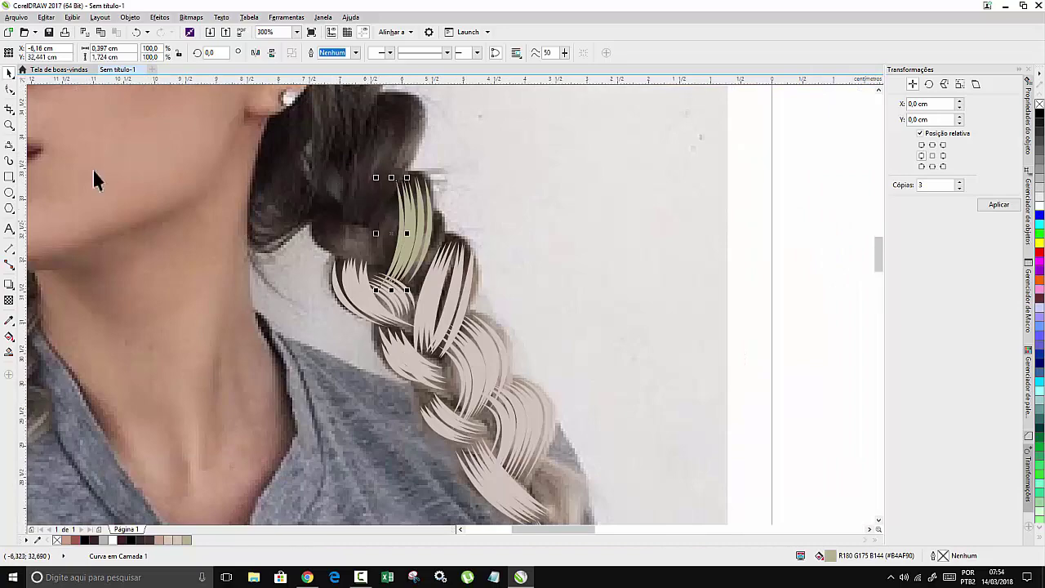
Cover the photo's shoulder braid just above the hair tie with crossing #D1C4BC beige strands.
{"action": "scroll", "coordinate": [351, 237], "scroll_direction": "up", "scroll_amount": 1}
{"action": "mouse_move", "coordinate": [384, 229]}
{"action": "left_mouse_down"}
{"action": "mouse_move", "coordinate": [420, 240]}
{"action": "mouse_move", "coordinate": [354, 275]}
{"action": "mouse_move", "coordinate": [384, 228]}
{"action": "mouse_move", "coordinate": [435, 302]}
{"action": "mouse_move", "coordinate": [408, 163]}
{"action": "mouse_move", "coordinate": [531, 173]}
{"action": "mouse_move", "coordinate": [278, 343]}
{"action": "mouse_move", "coordinate": [298, 310]}
{"action": "mouse_move", "coordinate": [128, 226]}
{"action": "mouse_move", "coordinate": [143, 336]}
{"action": "left_mouse_up"}
{"action": "scroll", "coordinate": [354, 275], "scroll_direction": "down", "scroll_amount": 1}
{"action": "scroll", "coordinate": [384, 228], "scroll_direction": "up", "scroll_amount": 1}
{"action": "scroll", "coordinate": [432, 294], "scroll_direction": "down", "scroll_amount": 3}
{"action": "scroll", "coordinate": [278, 343], "scroll_direction": "up", "scroll_amount": 2}
{"action": "scroll", "coordinate": [277, 342], "scroll_direction": "up", "scroll_amount": 1}
{"action": "scroll", "coordinate": [298, 311], "scroll_direction": "down", "scroll_amount": 1}
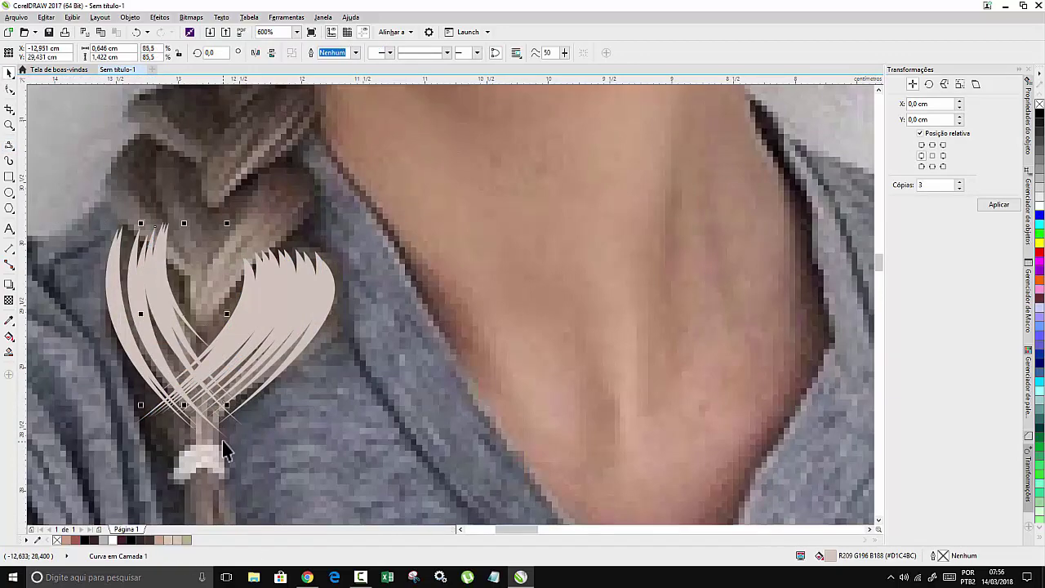
Complete the beige strands on the photo's shoulder braid and tail and place them as a group on the matching vector braid.
{"action": "scroll", "coordinate": [222, 440], "scroll_direction": "down", "scroll_amount": 1}
{"action": "scroll", "coordinate": [236, 351], "scroll_direction": "up", "scroll_amount": 2}
{"action": "left_click_drag", "start_coordinate": [231, 359], "coordinate": [330, 326]}
{"action": "scroll", "coordinate": [221, 300], "scroll_direction": "down", "scroll_amount": 1}
{"action": "scroll", "coordinate": [176, 315], "scroll_direction": "up", "scroll_amount": 1}
{"action": "scroll", "coordinate": [467, 217], "scroll_direction": "down", "scroll_amount": 1}
{"action": "scroll", "coordinate": [338, 300], "scroll_direction": "down", "scroll_amount": 1}
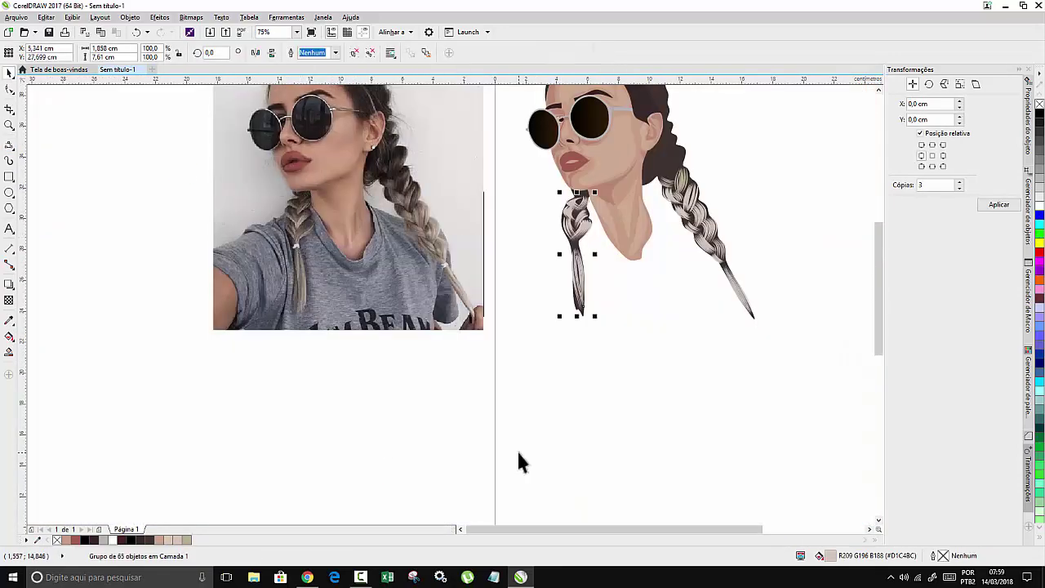
Cover the two dark locks just below the ear in the photo with overlapping dark olive #4A463A strands.
{"action": "scroll", "coordinate": [520, 268], "scroll_direction": "up", "scroll_amount": 4}
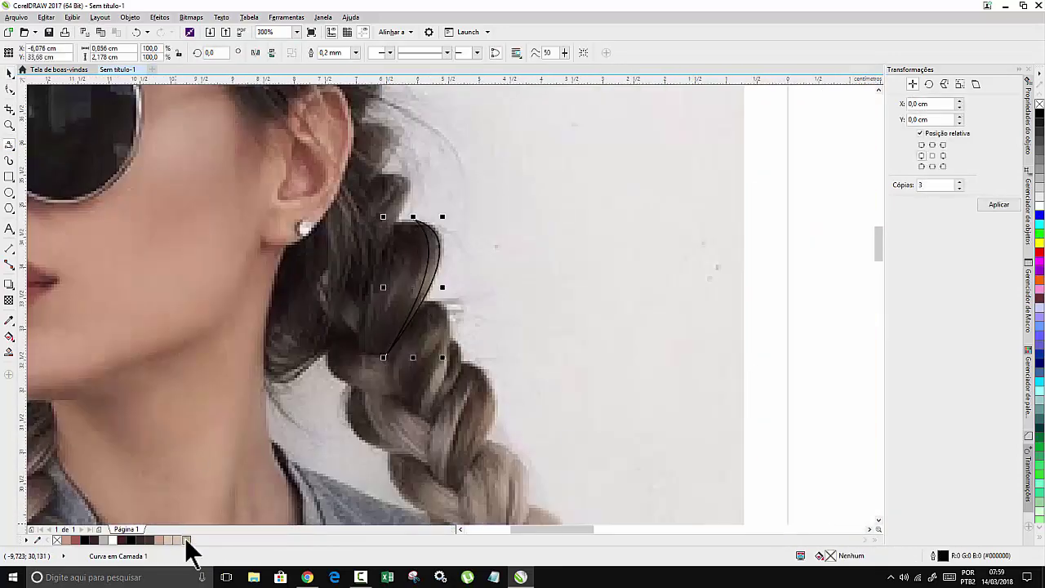
{"action": "scroll", "coordinate": [371, 212], "scroll_direction": "up", "scroll_amount": 2}
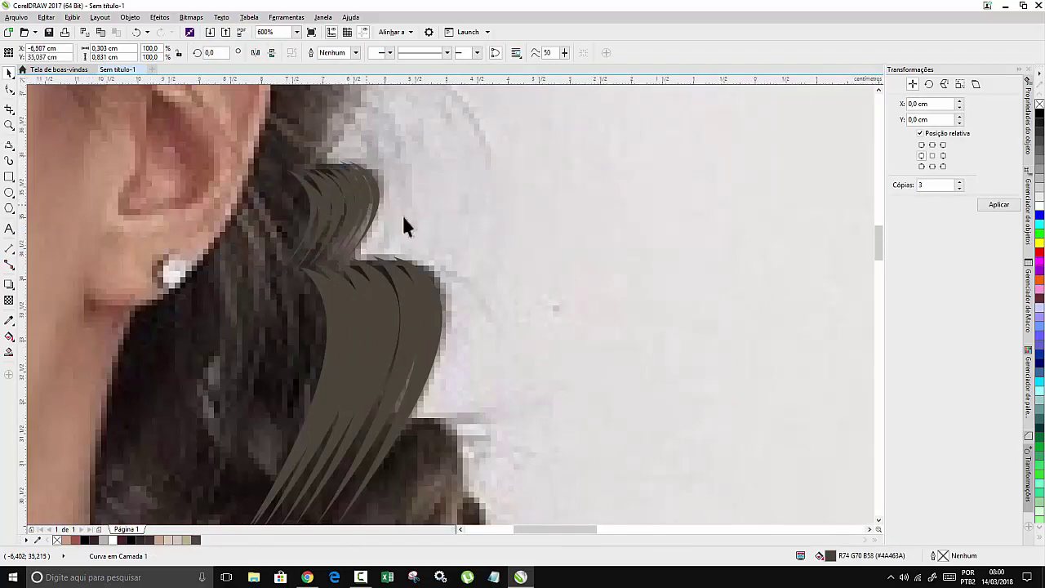
Fit long curved #4A463A strands over the photo's hair from the top of the forehead down to the temple.
{"action": "scroll", "coordinate": [403, 224], "scroll_direction": "down", "scroll_amount": 4}
{"action": "scroll", "coordinate": [327, 157], "scroll_direction": "up", "scroll_amount": 3}
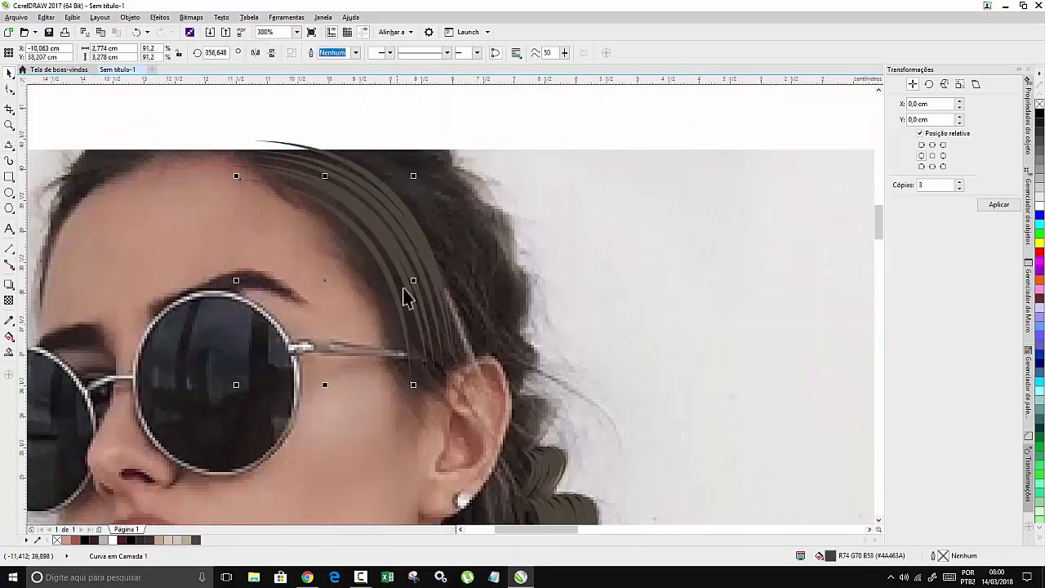
{"action": "key", "text": "Escape"}
{"action": "scroll", "coordinate": [446, 282], "scroll_direction": "down", "scroll_amount": 4}
{"action": "scroll", "coordinate": [447, 282], "scroll_direction": "up", "scroll_amount": 3}
Trace #4A463A strands over the waves at the back of the photo's head and place them as a group on the vector head.
{"action": "scroll", "coordinate": [346, 159], "scroll_direction": "up", "scroll_amount": 3}
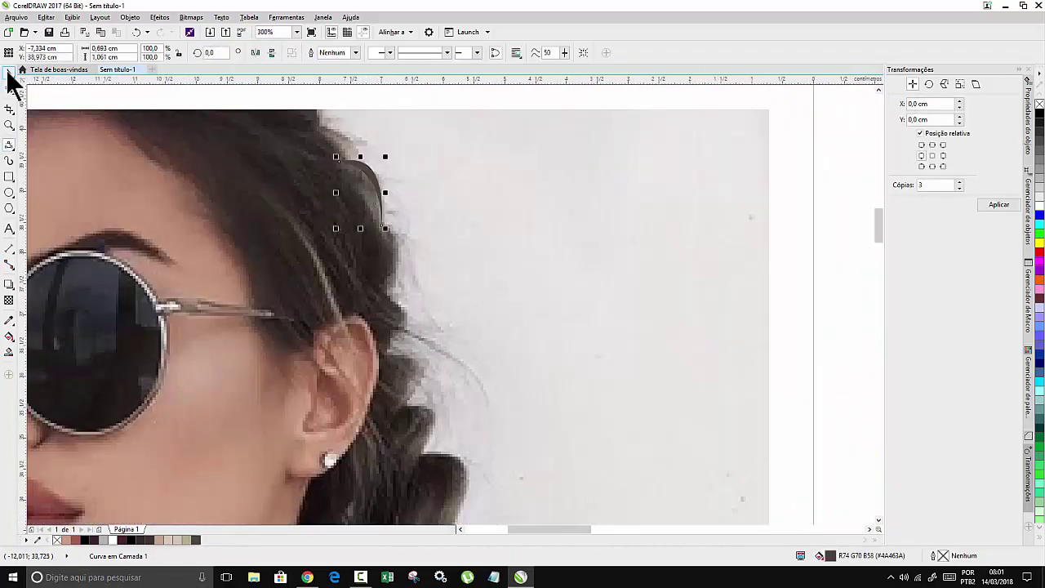
{"action": "left_click", "coordinate": [396, 250]}
{"action": "scroll", "coordinate": [395, 250], "scroll_direction": "down", "scroll_amount": 3}
{"action": "scroll", "coordinate": [350, 145], "scroll_direction": "up", "scroll_amount": 2}
{"action": "left_click", "coordinate": [384, 205]}
{"action": "scroll", "coordinate": [384, 205], "scroll_direction": "down", "scroll_amount": 2}
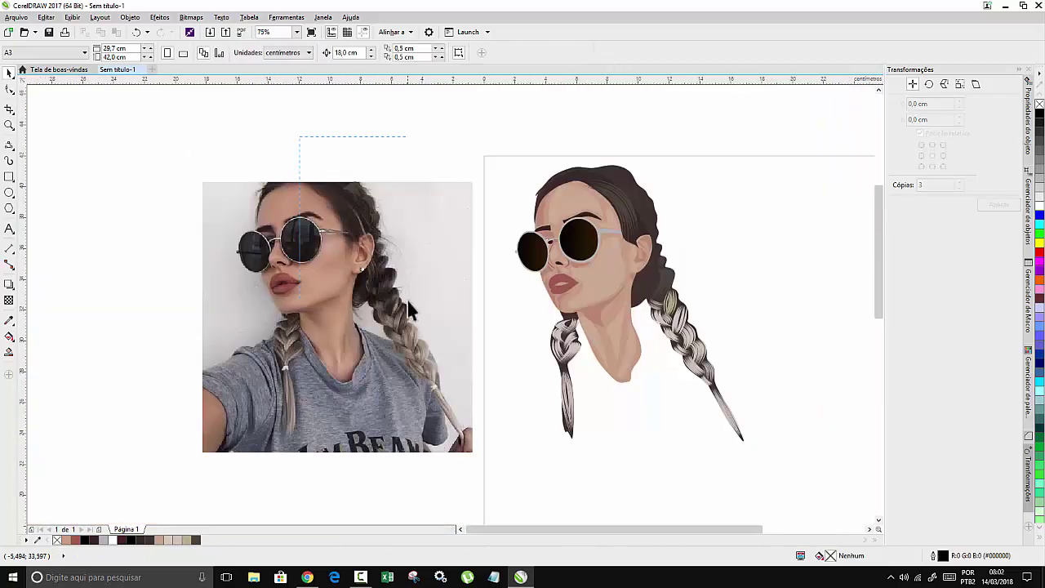
{"action": "scroll", "coordinate": [701, 187], "scroll_direction": "up", "scroll_amount": 2}
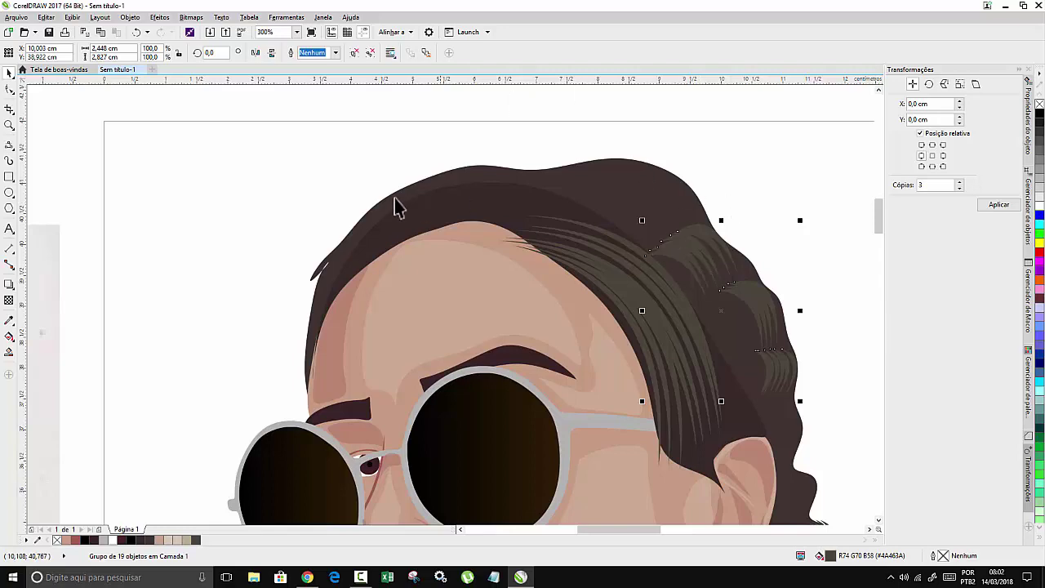
Draw a closed crescent strand about 1.62 by 1.09 cm on the vector hair at the upper back of the head.
{"action": "scroll", "coordinate": [433, 257], "scroll_direction": "down", "scroll_amount": 3}
{"action": "scroll", "coordinate": [409, 219], "scroll_direction": "up", "scroll_amount": 3}
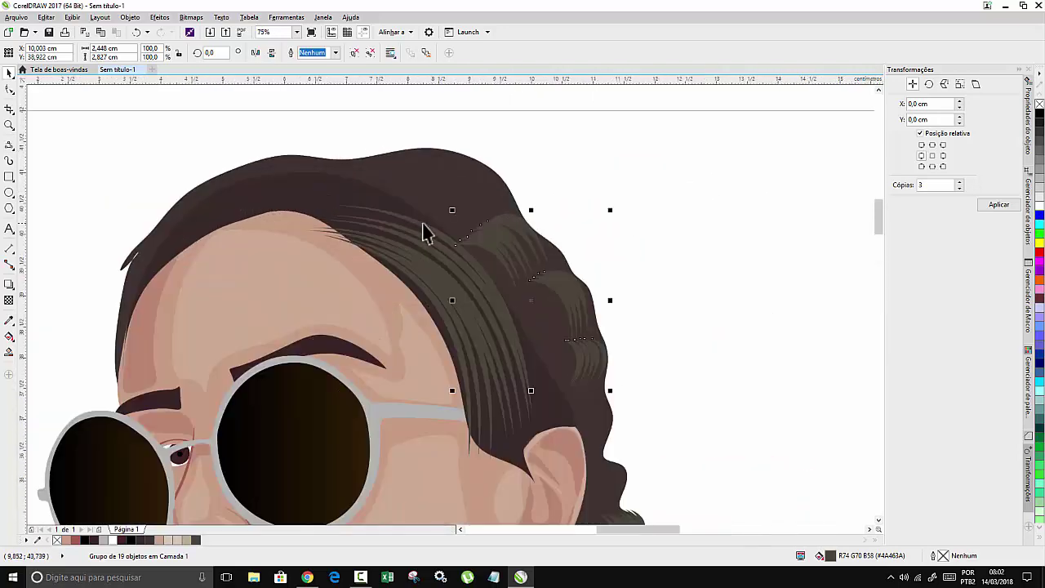
{"action": "scroll", "coordinate": [427, 232], "scroll_direction": "down", "scroll_amount": 1}
{"action": "scroll", "coordinate": [435, 233], "scroll_direction": "up", "scroll_amount": 2}
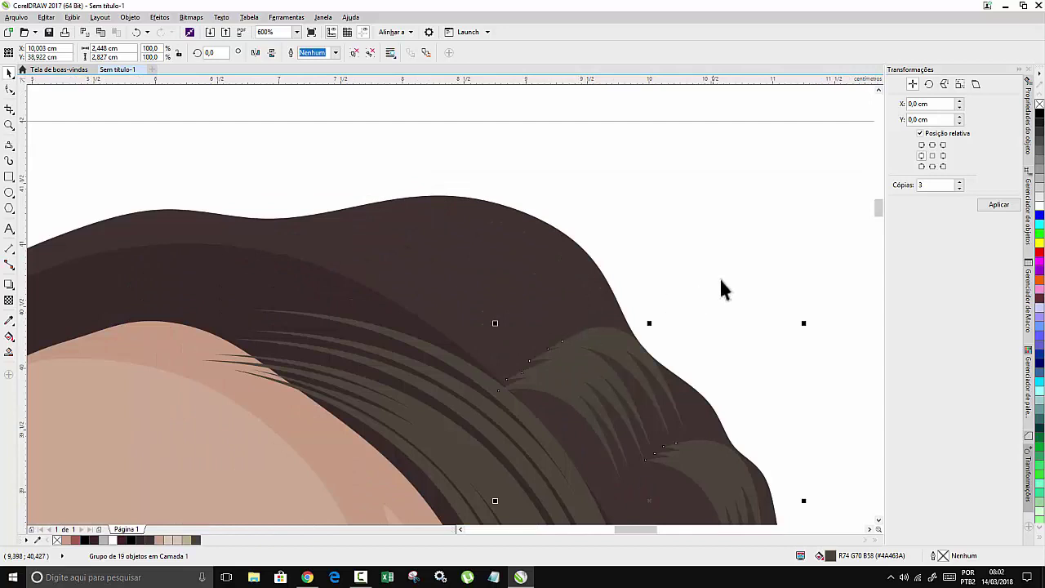
{"action": "scroll", "coordinate": [721, 288], "scroll_direction": "down", "scroll_amount": 4}
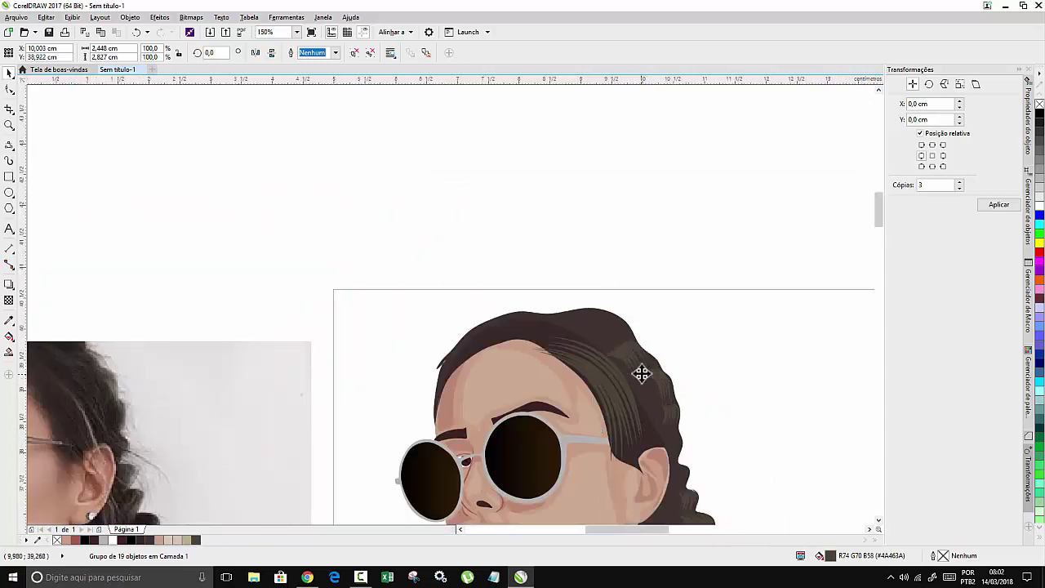
{"action": "scroll", "coordinate": [640, 372], "scroll_direction": "up", "scroll_amount": 2}
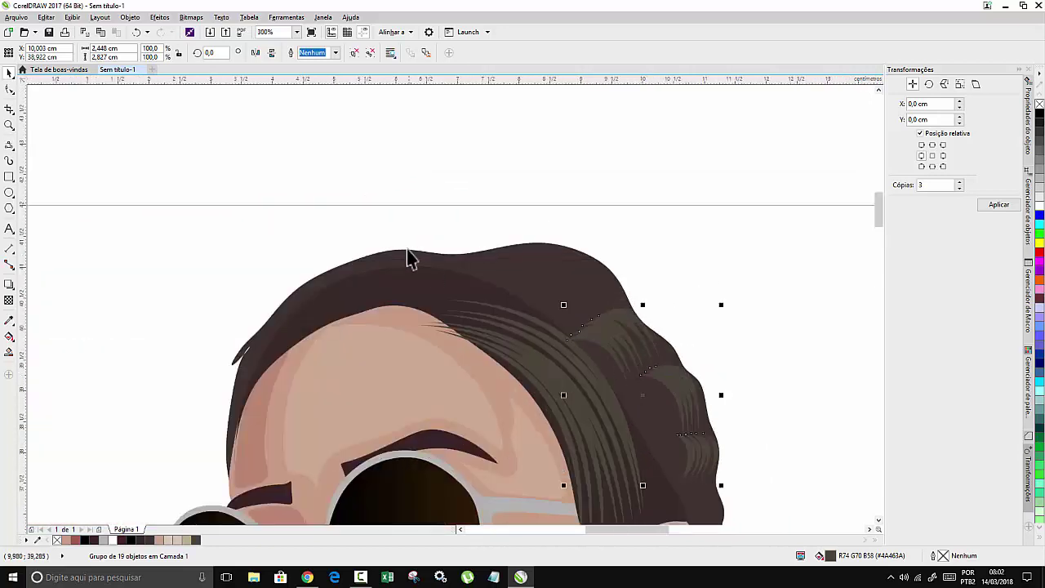
{"action": "left_click", "coordinate": [10, 149]}
{"action": "left_click", "coordinate": [513, 244]}
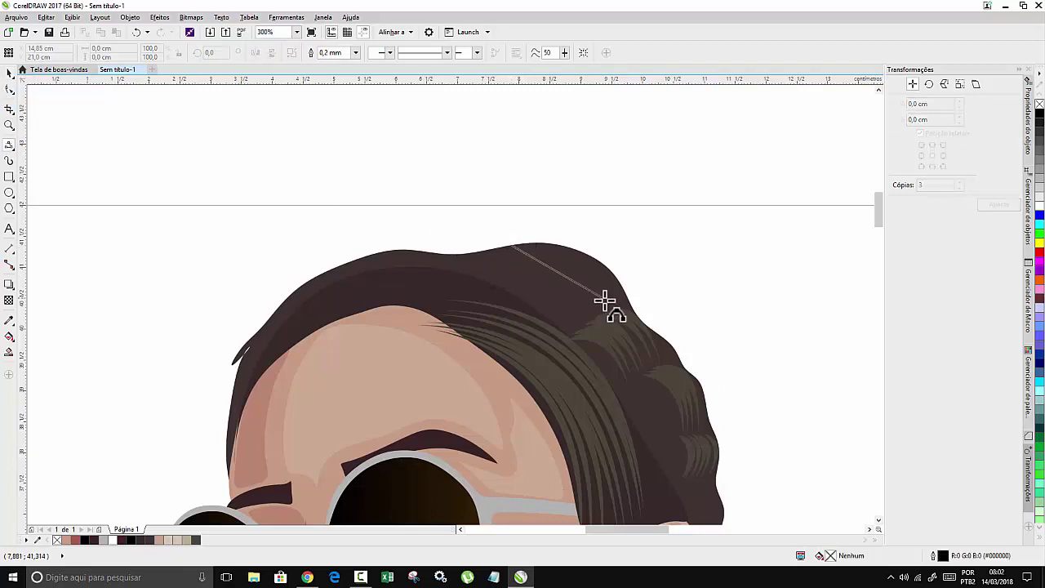
{"action": "left_click_drag", "start_coordinate": [611, 310], "coordinate": [596, 270]}
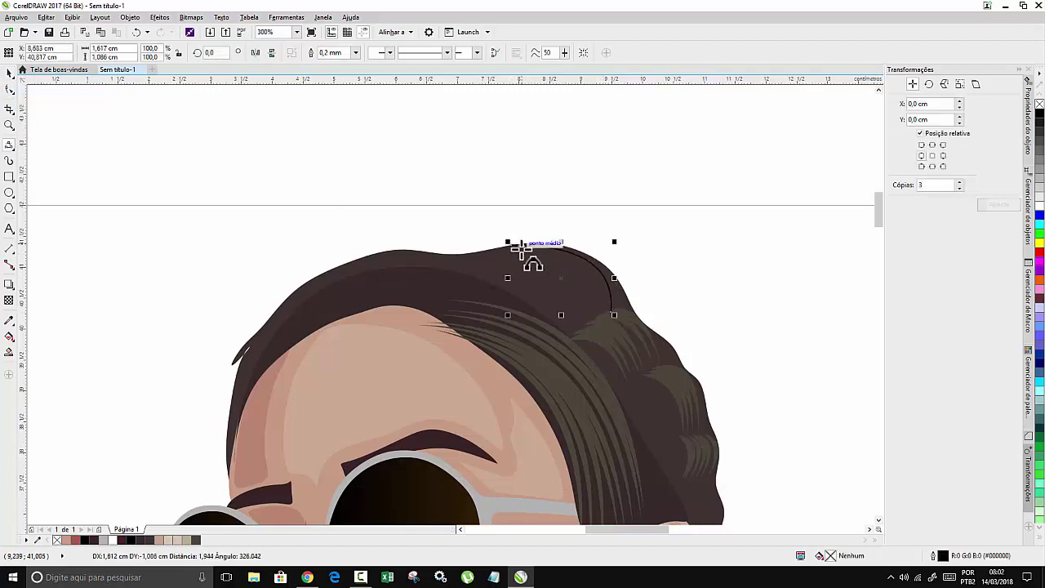
{"action": "left_click", "coordinate": [509, 242]}
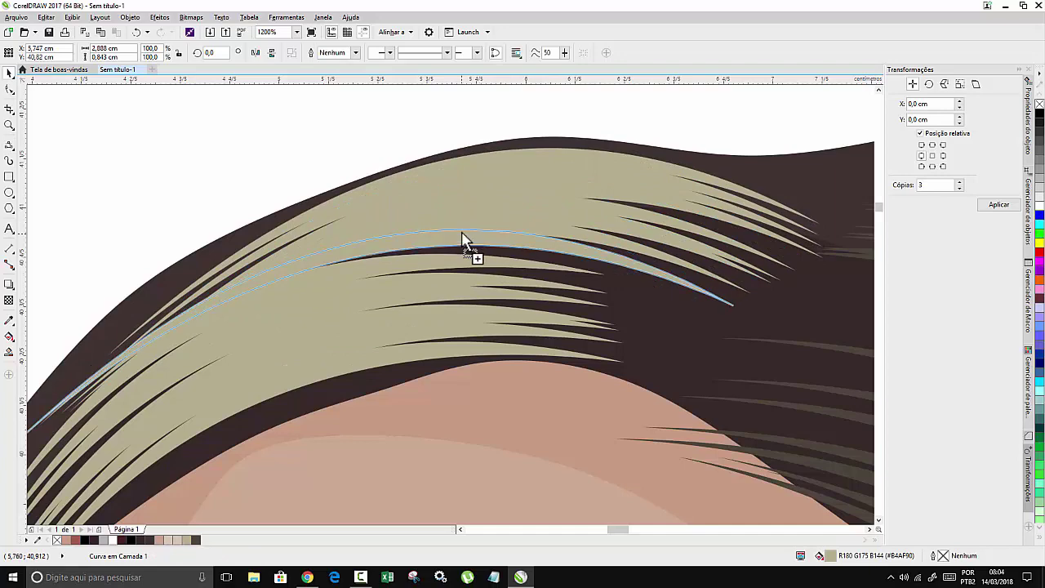
Cover the vector hair above the forehead with overlapping #B4AF90 olive-beige strands.
{"action": "scroll", "coordinate": [511, 165], "scroll_direction": "down", "scroll_amount": 4}
{"action": "left_click", "coordinate": [390, 159]}
{"action": "scroll", "coordinate": [416, 136], "scroll_direction": "down", "scroll_amount": 4}
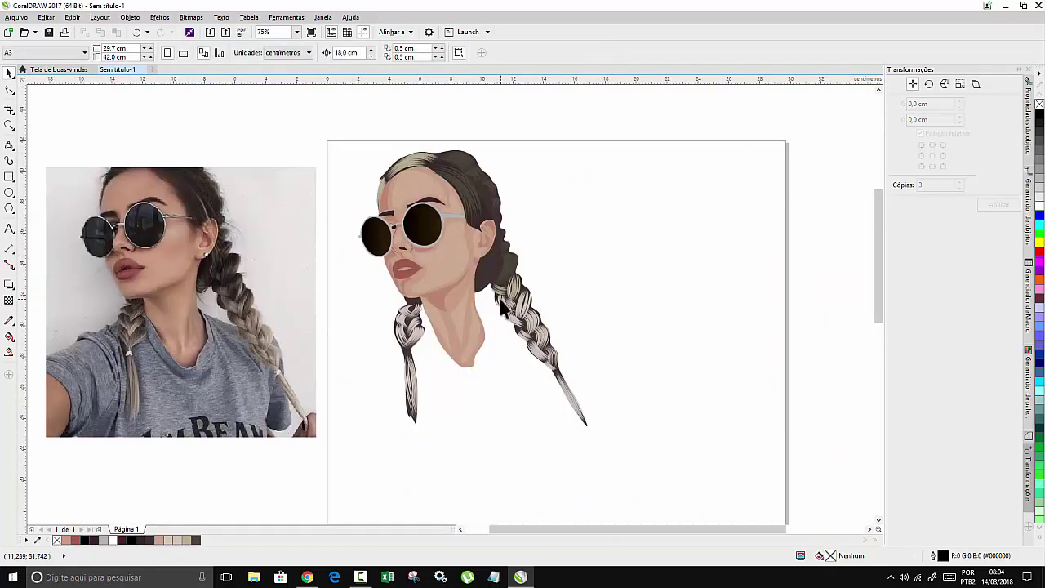
Draw a closed crescent strand about 1.54 by 3.41 cm on the vector hair behind the ear.
{"action": "scroll", "coordinate": [445, 225], "scroll_direction": "up", "scroll_amount": 2}
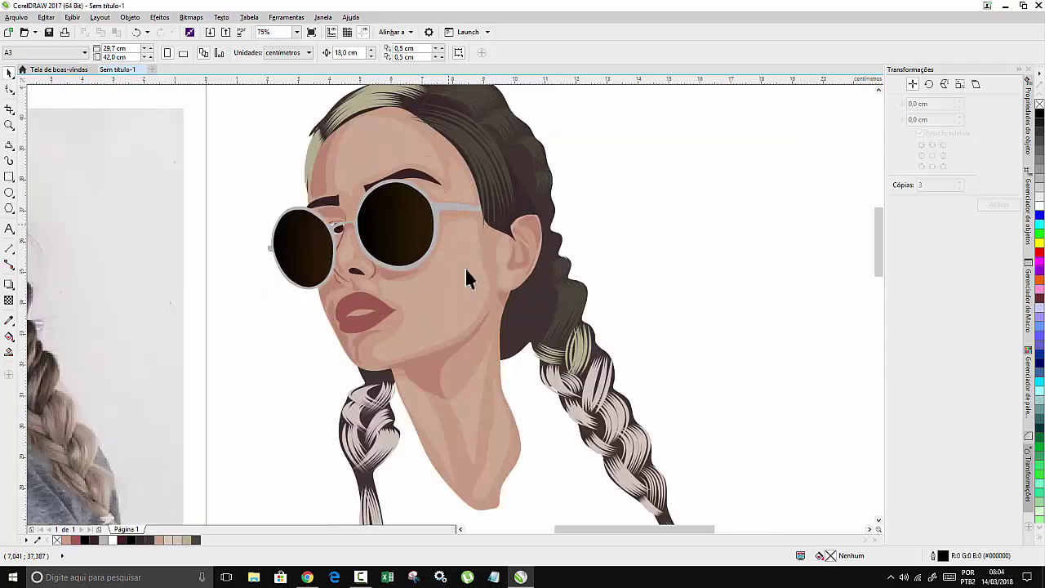
{"action": "scroll", "coordinate": [564, 351], "scroll_direction": "up", "scroll_amount": 2}
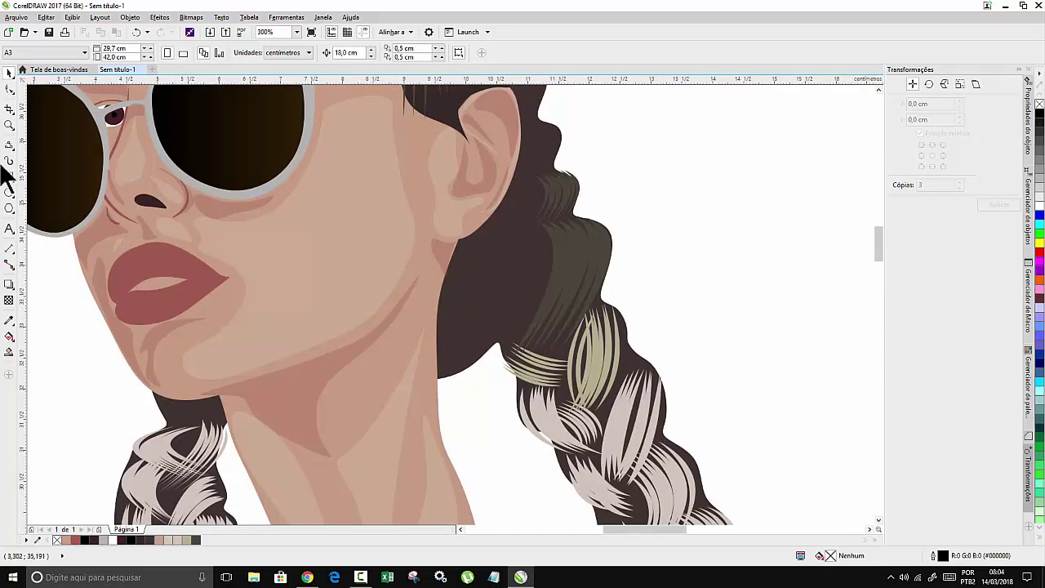
{"action": "left_click", "coordinate": [448, 376]}
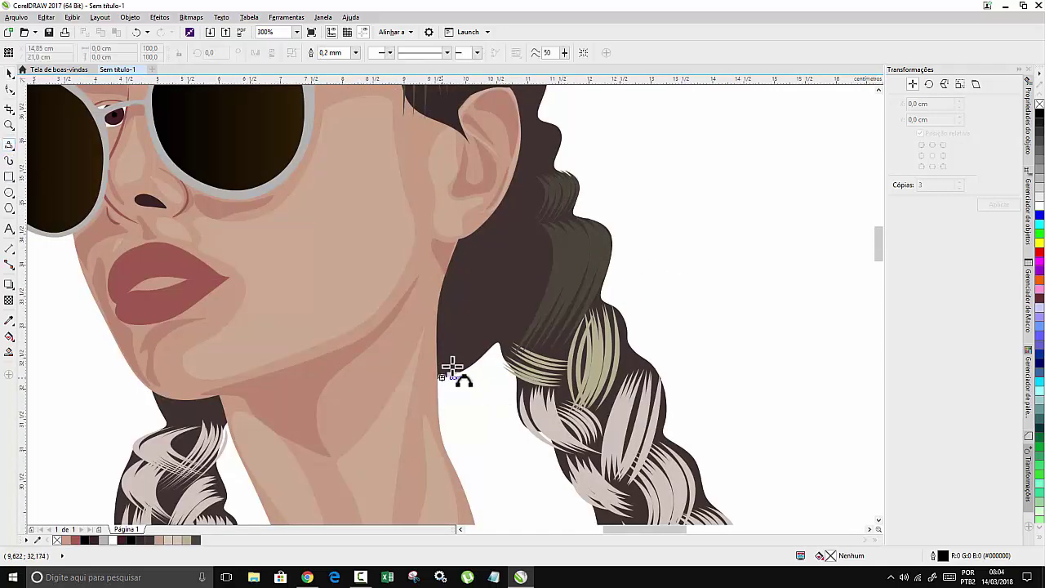
{"action": "left_click_drag", "start_coordinate": [451, 366], "coordinate": [527, 169]}
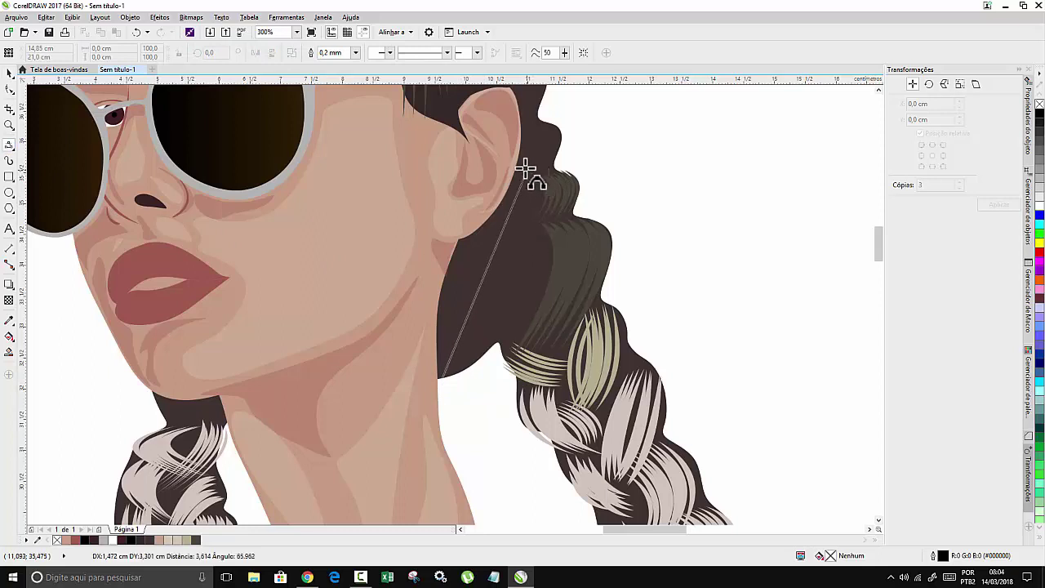
{"action": "left_click", "coordinate": [535, 245]}
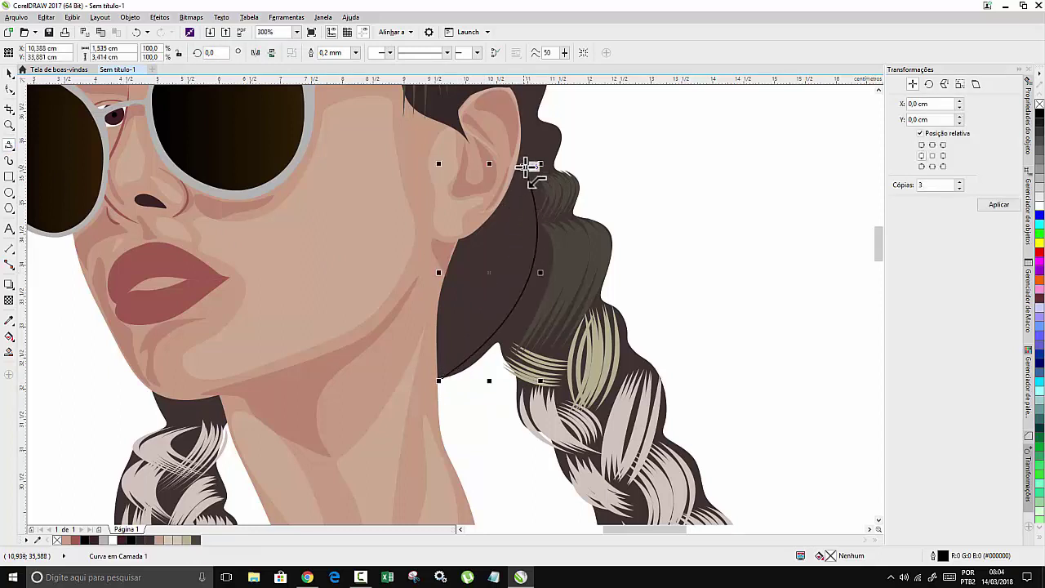
{"action": "left_click_drag", "start_coordinate": [527, 168], "coordinate": [490, 322]}
{"action": "left_click", "coordinate": [525, 282]}
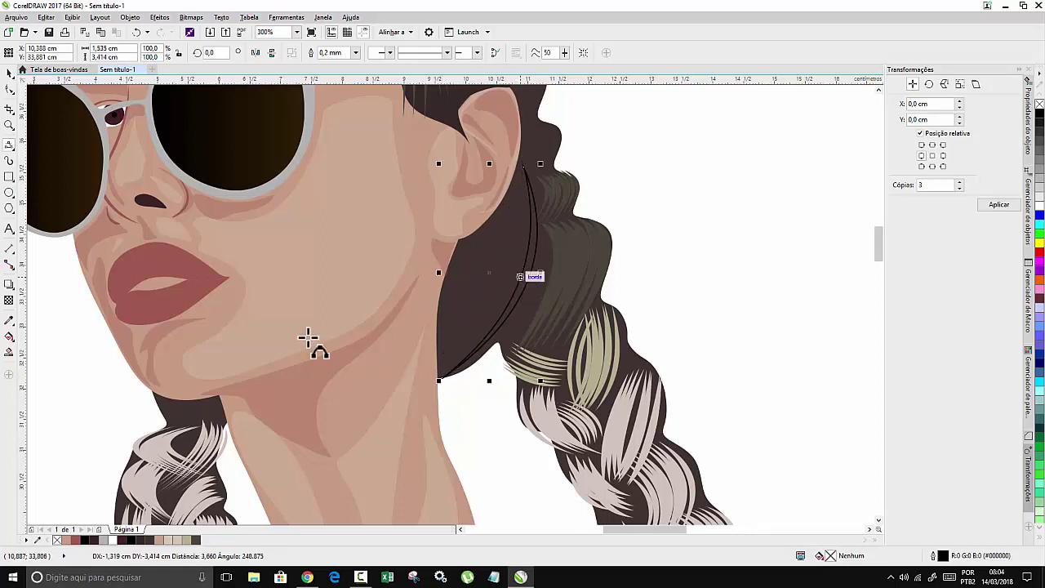
Fill the crescent behind the ear with #B4AF90 without an outline and cover that hair with resized copies.
{"action": "left_click", "coordinate": [190, 540]}
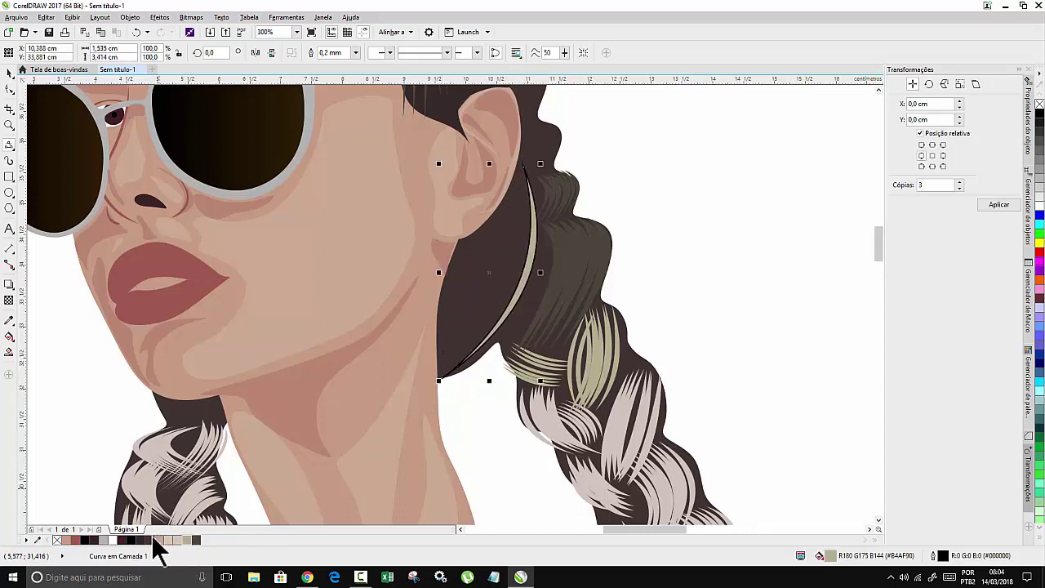
{"action": "right_click", "coordinate": [55, 541]}
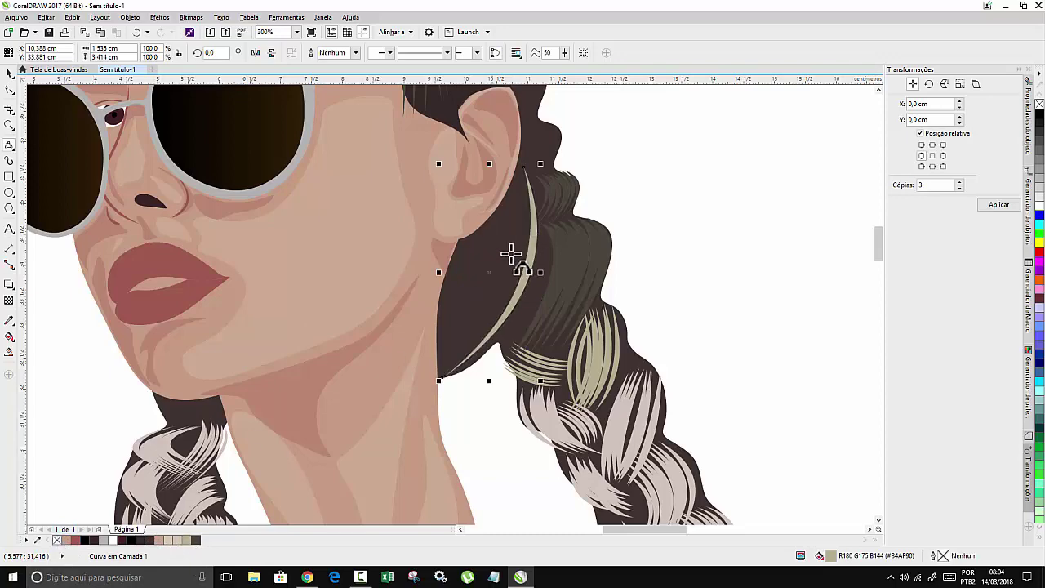
{"action": "scroll", "coordinate": [522, 260], "scroll_direction": "up", "scroll_amount": 3}
{"action": "scroll", "coordinate": [419, 334], "scroll_direction": "down", "scroll_amount": 4}
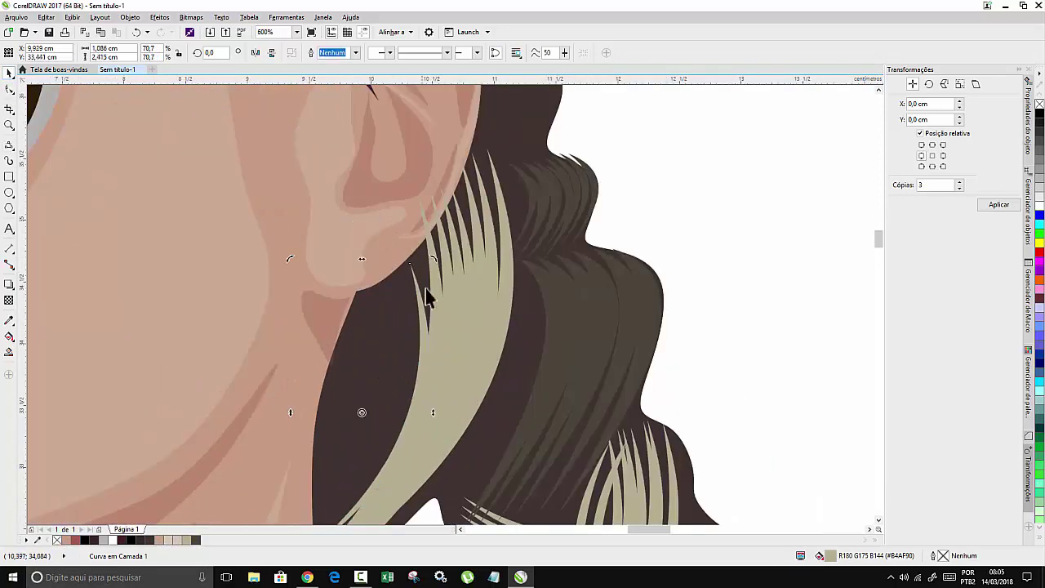
Add olive-beige strands to the dark vector hair between the temple and the back waves, above the ear.
{"action": "scroll", "coordinate": [349, 369], "scroll_direction": "up", "scroll_amount": 3}
{"action": "scroll", "coordinate": [530, 350], "scroll_direction": "down", "scroll_amount": 2}
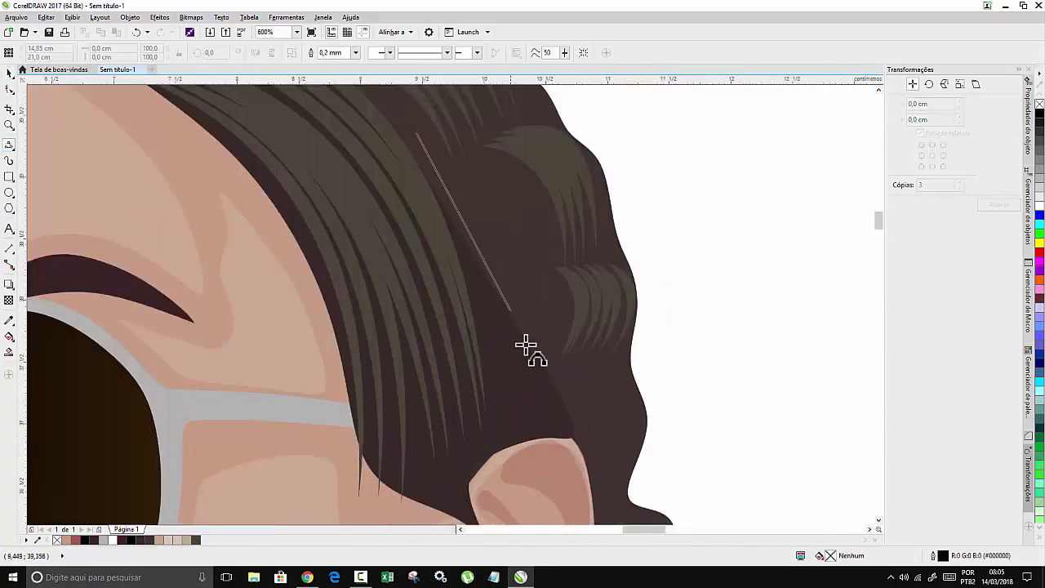
{"action": "key", "text": "ctrl+v"}
{"action": "left_click_drag", "start_coordinate": [532, 247], "coordinate": [469, 294]}
{"action": "scroll", "coordinate": [470, 294], "scroll_direction": "down", "scroll_amount": 2}
Cover the dark vector hair under the chin with copies of a small #B4AF90 strand about 0.36 by 0.43 cm.
{"action": "scroll", "coordinate": [291, 291], "scroll_direction": "up", "scroll_amount": 4}
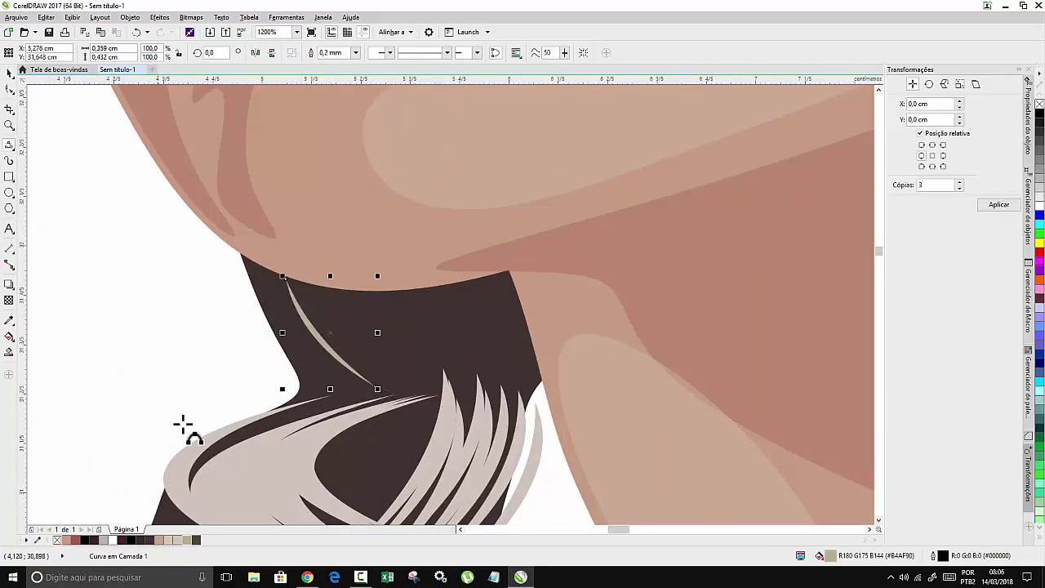
{"action": "key", "text": "ctrl+v"}
{"action": "left_click_drag", "start_coordinate": [310, 359], "coordinate": [517, 339]}
{"action": "key", "text": "Escape"}
{"action": "key", "text": "F4"}
{"action": "scroll", "coordinate": [424, 319], "scroll_direction": "up", "scroll_amount": 2}
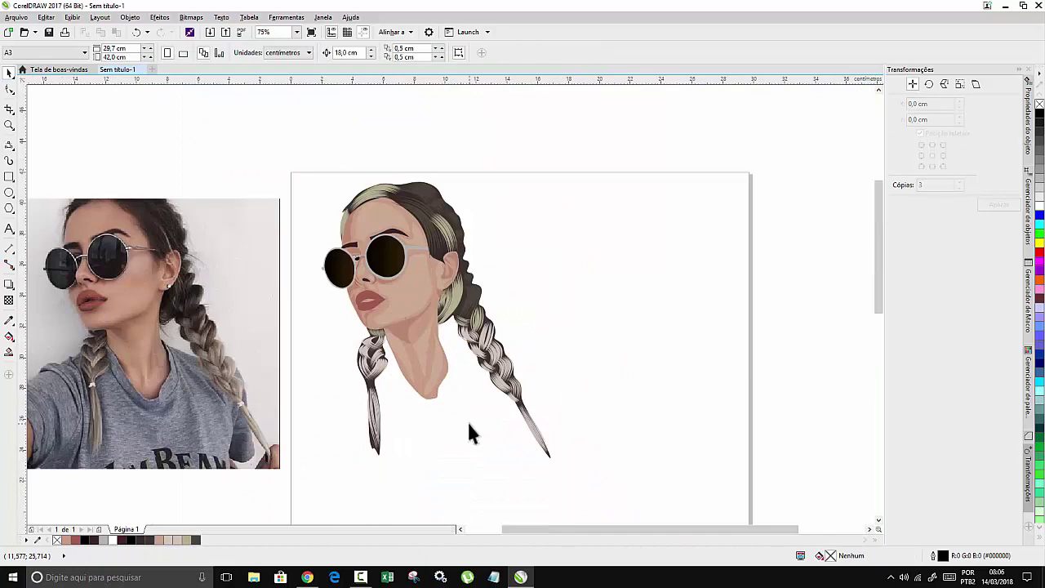
{"action": "scroll", "coordinate": [237, 408], "scroll_direction": "up", "scroll_amount": 2}
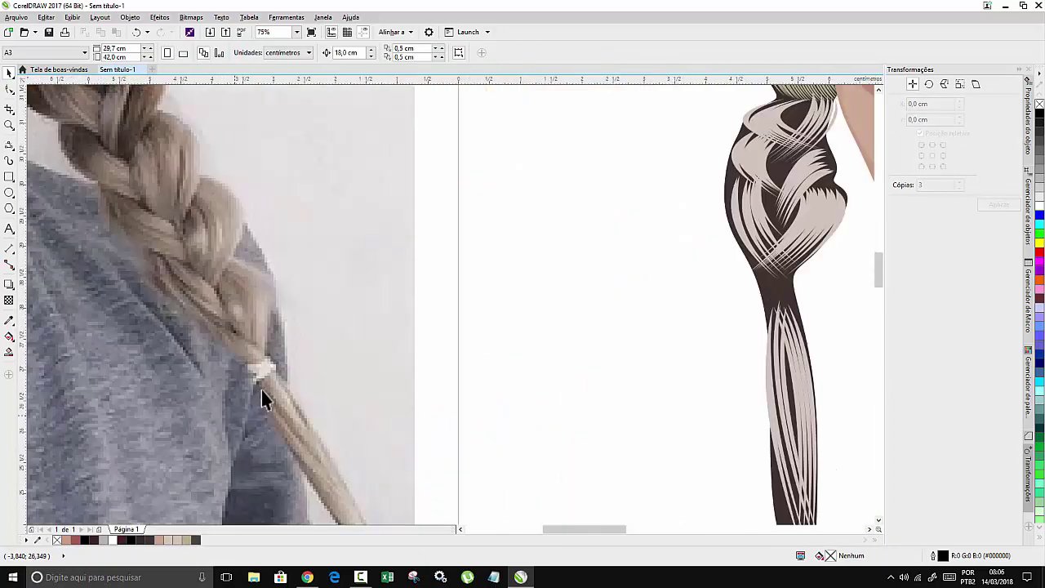
Trace the white hair tie on the photo's right braid with a closed B-Spline shape about 0.52 by 0.41 cm.
{"action": "scroll", "coordinate": [257, 381], "scroll_direction": "up", "scroll_amount": 1}
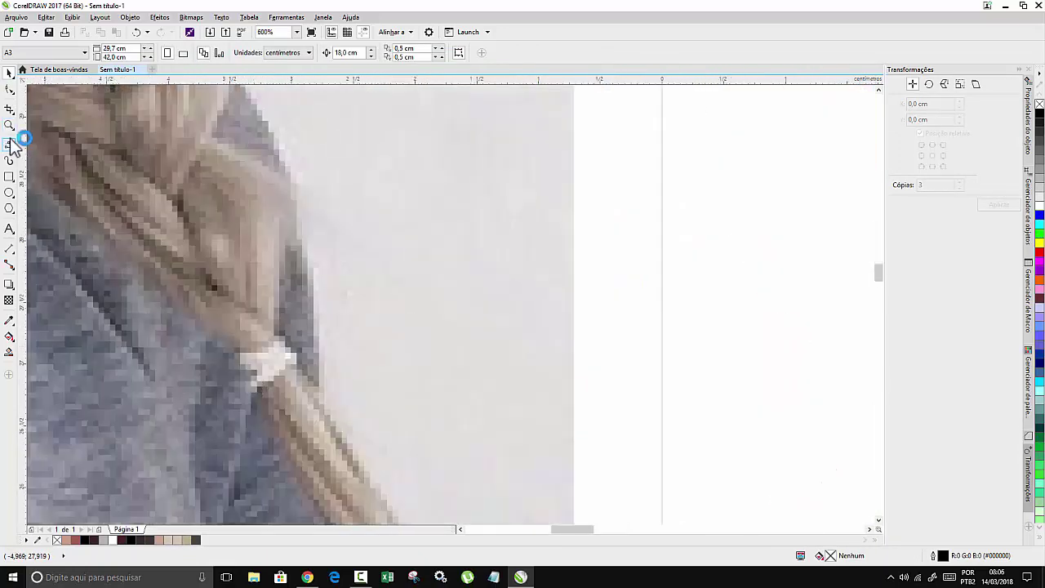
{"action": "left_click", "coordinate": [281, 327]}
{"action": "left_click", "coordinate": [262, 349]}
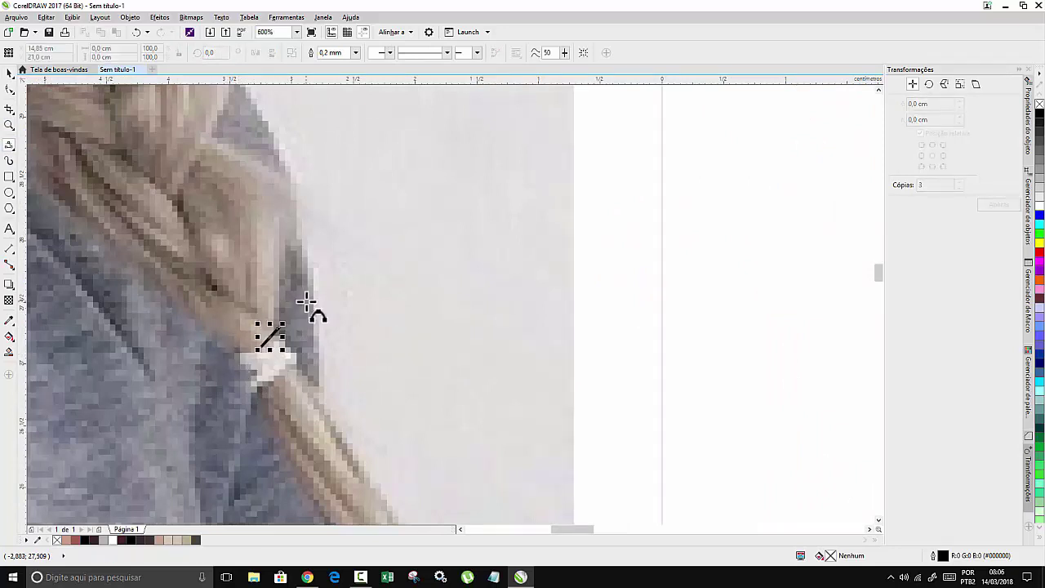
{"action": "left_click", "coordinate": [9, 147]}
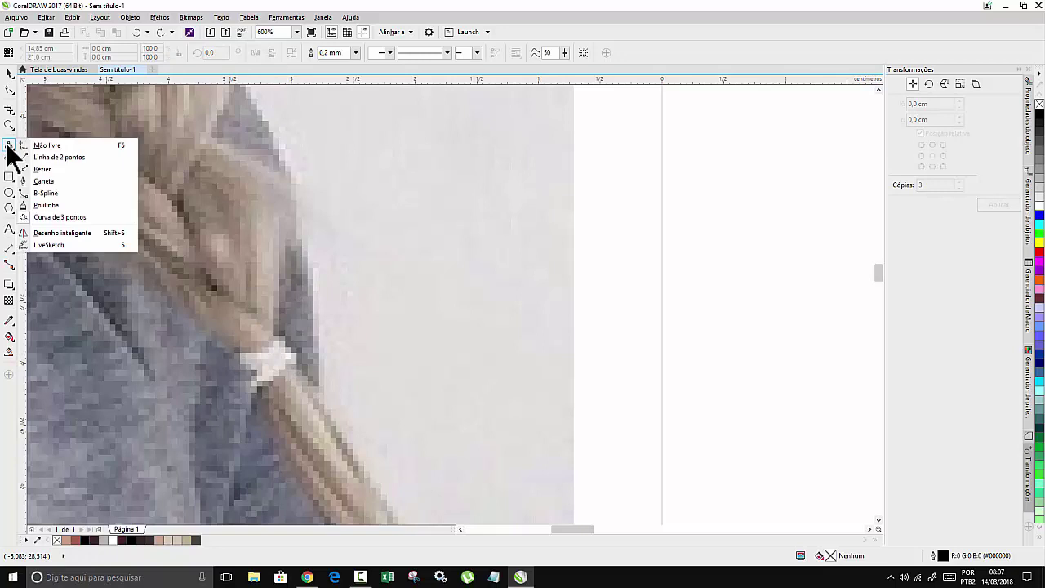
{"action": "left_click", "coordinate": [61, 194]}
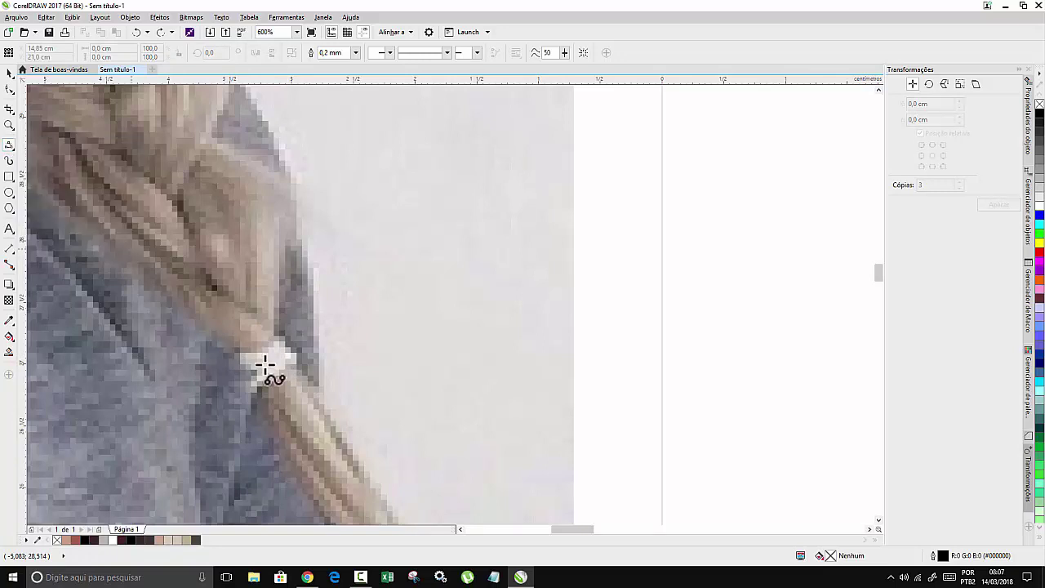
{"action": "left_click", "coordinate": [281, 333]}
{"action": "left_click", "coordinate": [270, 348]}
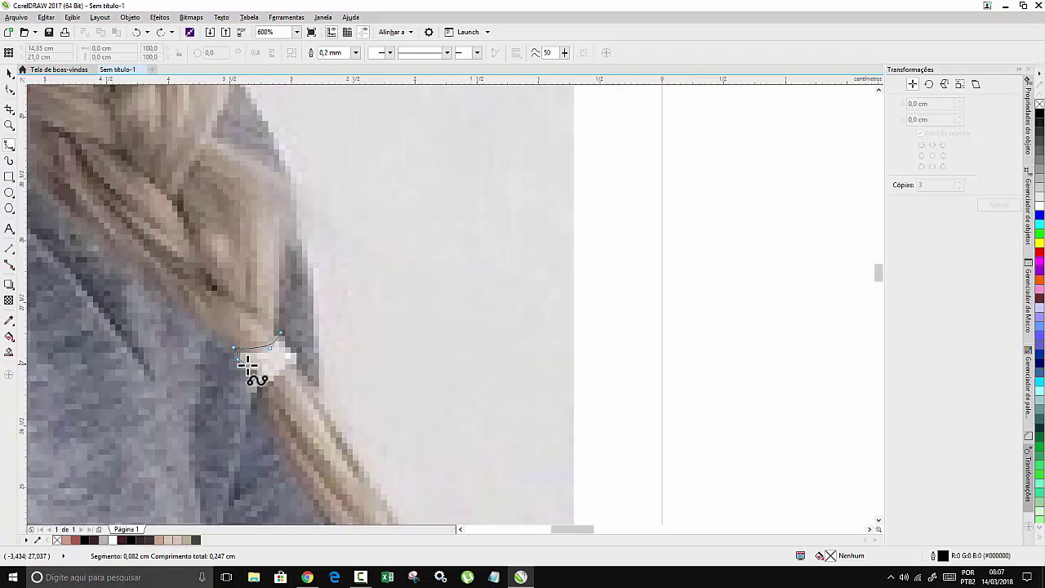
{"action": "left_click", "coordinate": [255, 389]}
{"action": "left_click", "coordinate": [278, 369]}
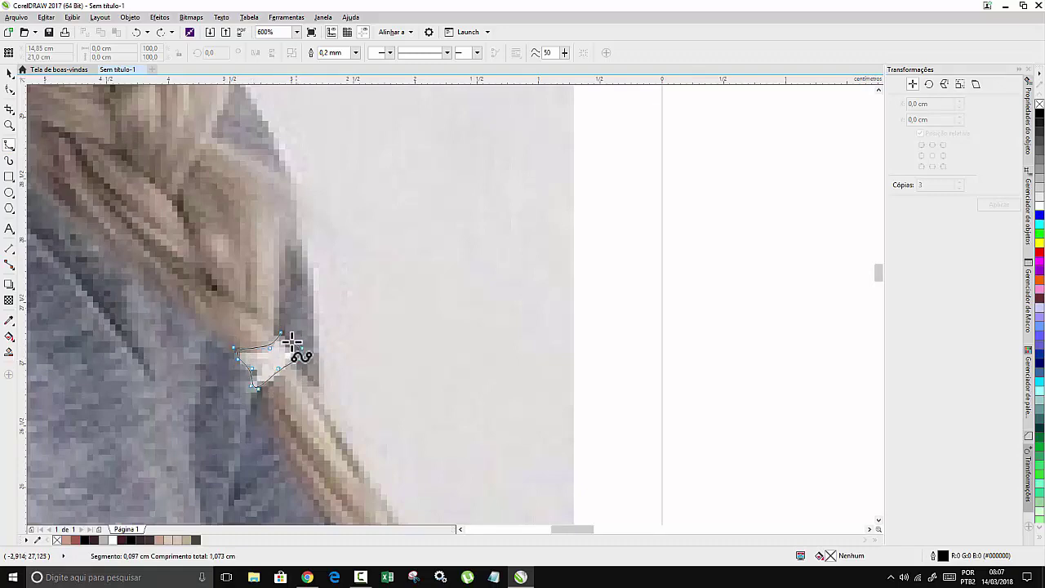
{"action": "left_click", "coordinate": [281, 333]}
Trace the white hair tie on the photo's left braid with a closed B-Spline shape about 0.49 by 0.36 cm.
{"action": "scroll", "coordinate": [307, 282], "scroll_direction": "down", "scroll_amount": 6}
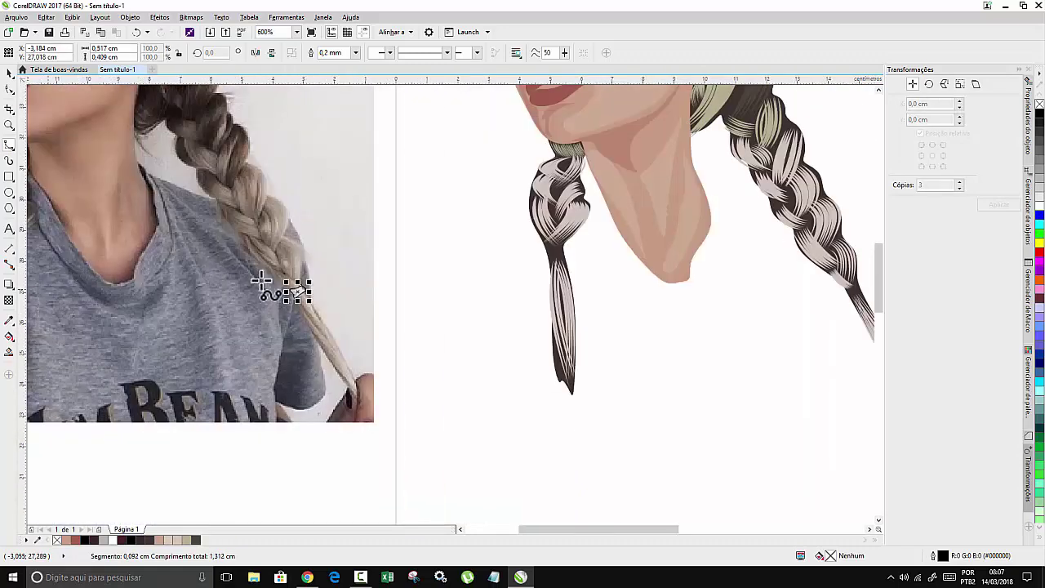
{"action": "scroll", "coordinate": [159, 261], "scroll_direction": "up", "scroll_amount": 5}
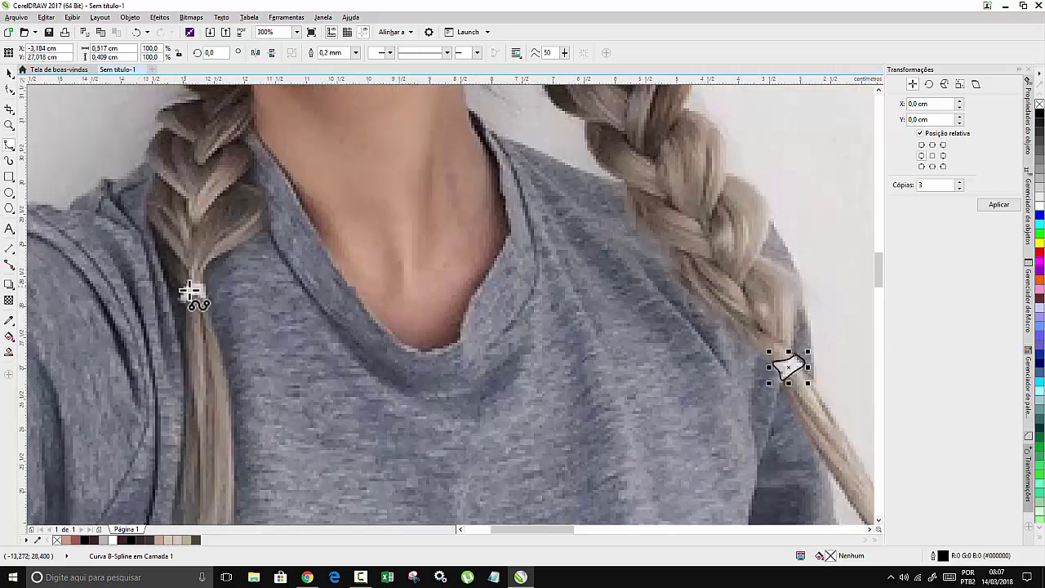
{"action": "scroll", "coordinate": [186, 304], "scroll_direction": "up", "scroll_amount": 2}
{"action": "left_click", "coordinate": [180, 307]}
{"action": "left_click", "coordinate": [201, 291]}
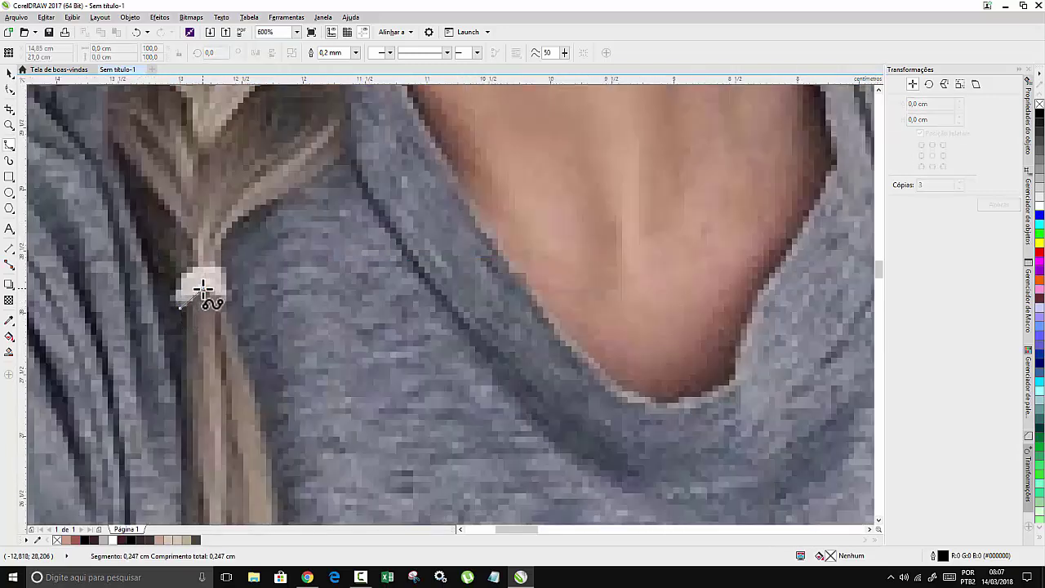
{"action": "left_click", "coordinate": [226, 295]}
{"action": "left_click", "coordinate": [201, 261]}
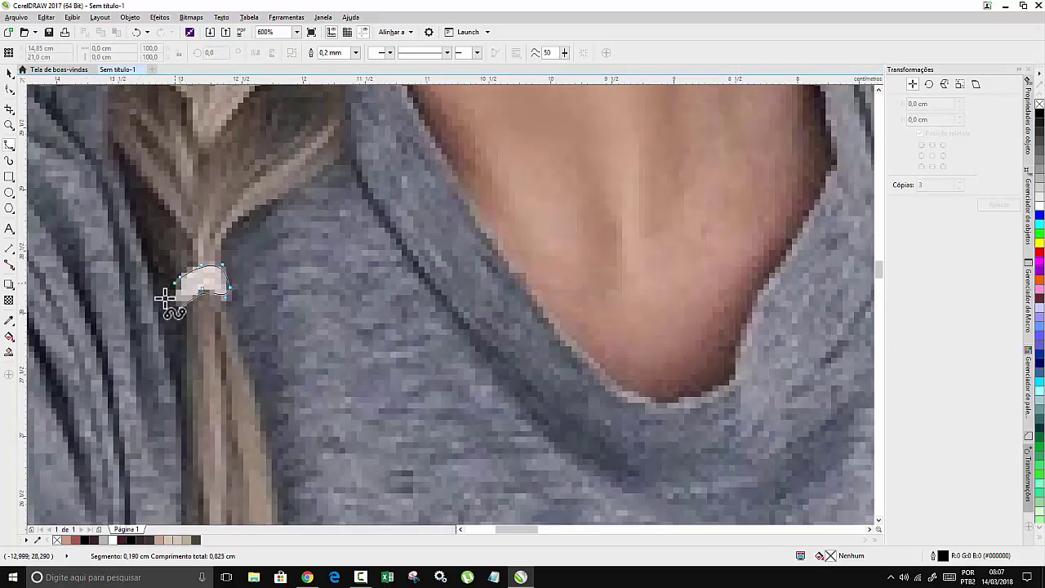
{"action": "left_click", "coordinate": [175, 298]}
{"action": "scroll", "coordinate": [179, 308], "scroll_direction": "down", "scroll_amount": 2}
{"action": "double_click", "coordinate": [199, 292]}
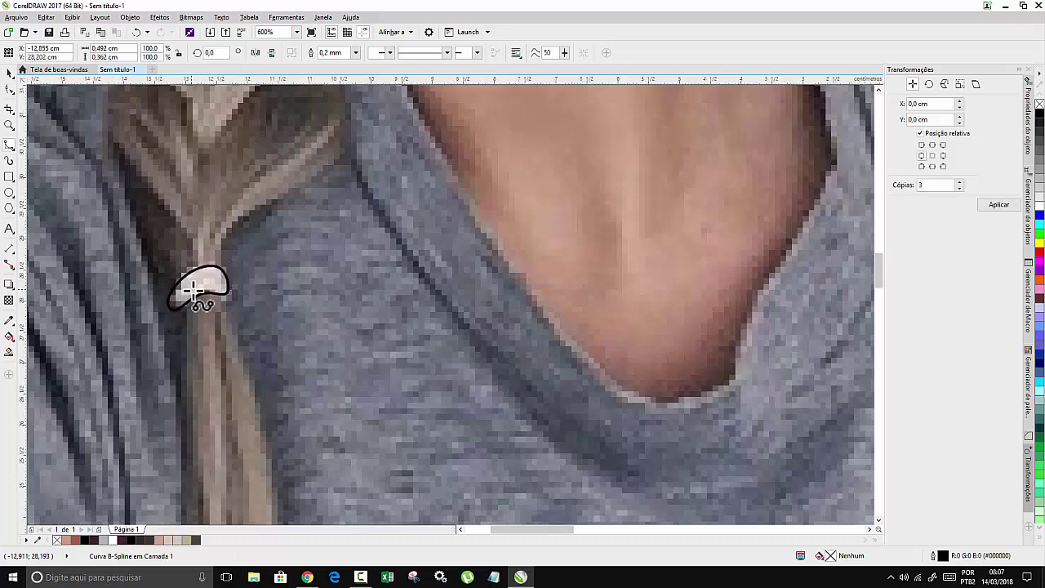
Select both hair tie outlines on the photo's braids together.
{"action": "scroll", "coordinate": [199, 291], "scroll_direction": "down", "scroll_amount": 2}
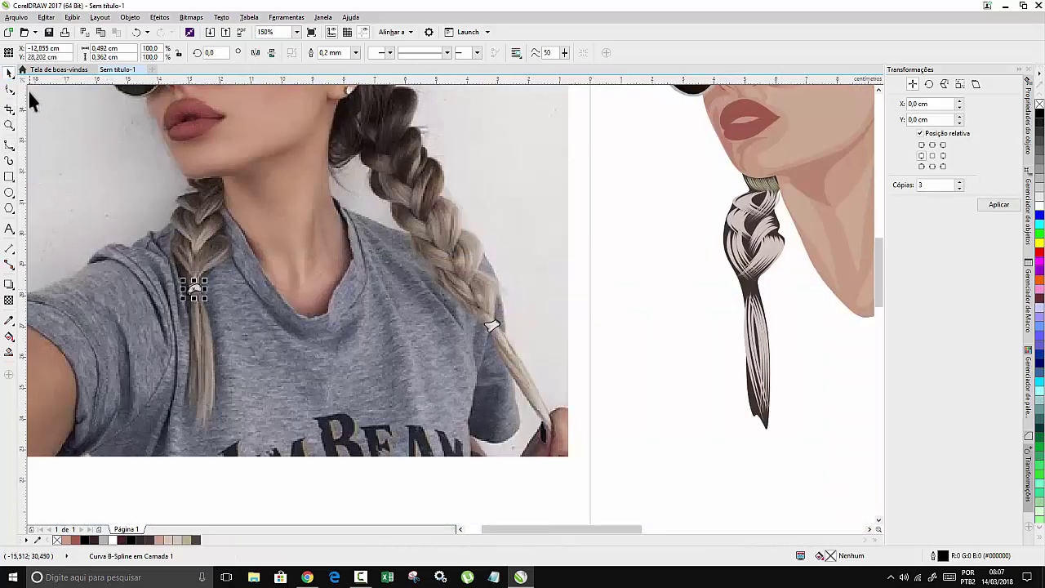
{"action": "key", "text": "ctrl+a"}
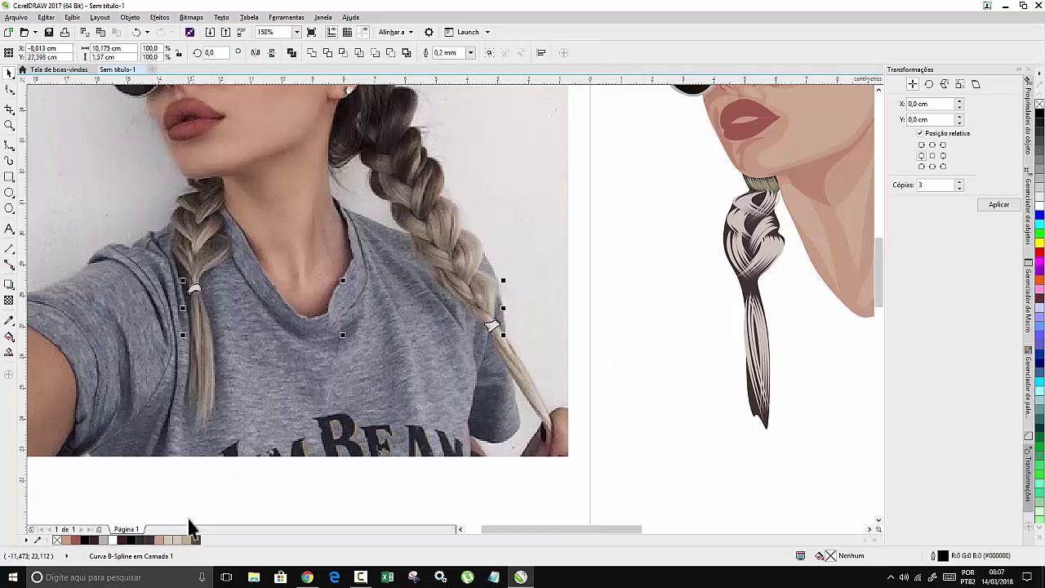
Remove the outline from both 30% black hair ties and move them from the photo onto the illustrated braids.
{"action": "right_click", "coordinate": [102, 540]}
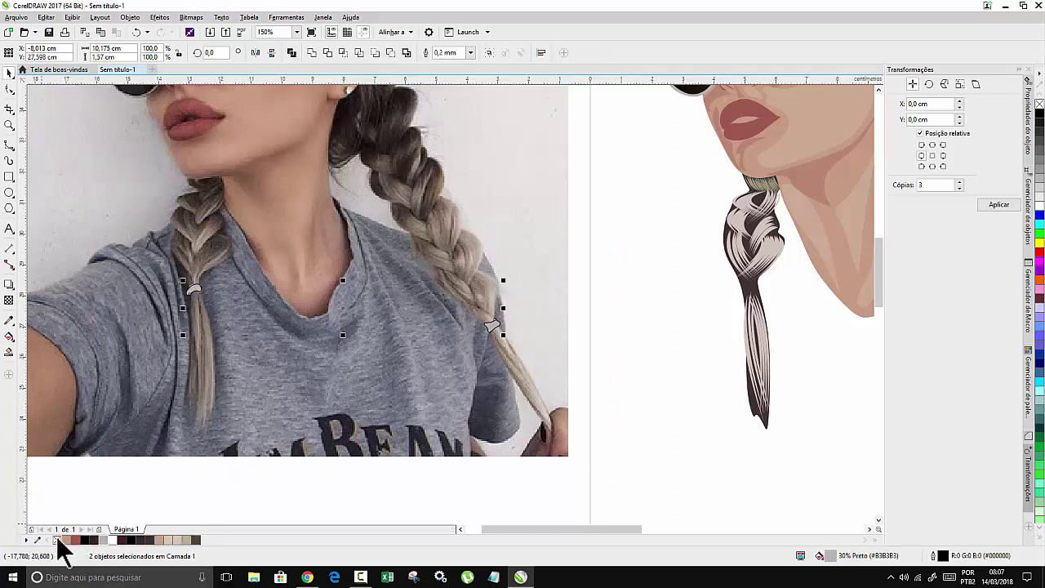
{"action": "scroll", "coordinate": [459, 222], "scroll_direction": "down", "scroll_amount": 4}
{"action": "scroll", "coordinate": [584, 357], "scroll_direction": "up", "scroll_amount": 2}
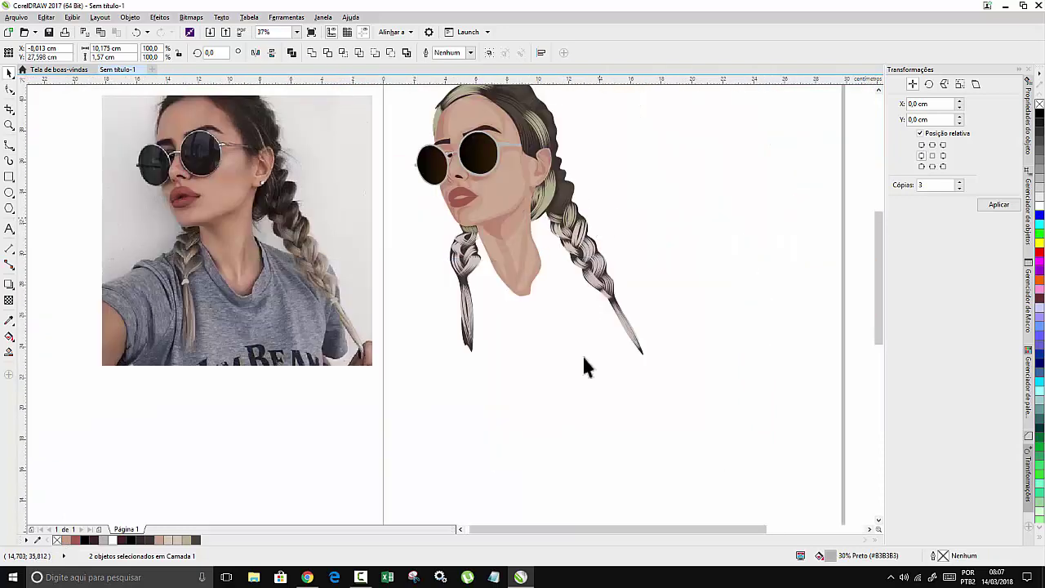
{"action": "key", "text": "Right"}
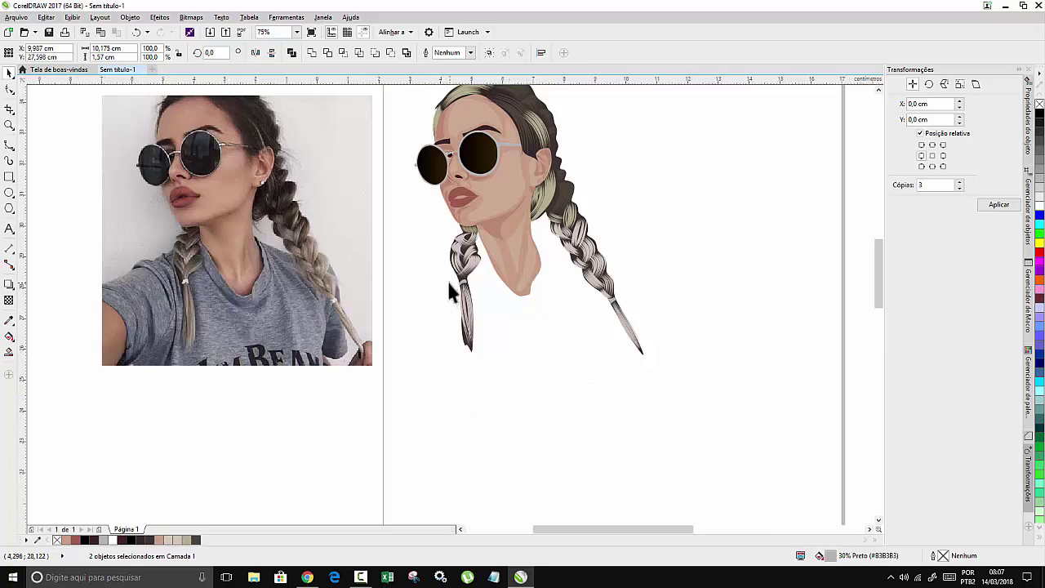
Stretch the left braid's hair tie to about 0.56 cm wide so it spans the braid.
{"action": "scroll", "coordinate": [451, 286], "scroll_direction": "up", "scroll_amount": 4}
{"action": "scroll", "coordinate": [490, 282], "scroll_direction": "up", "scroll_amount": 4}
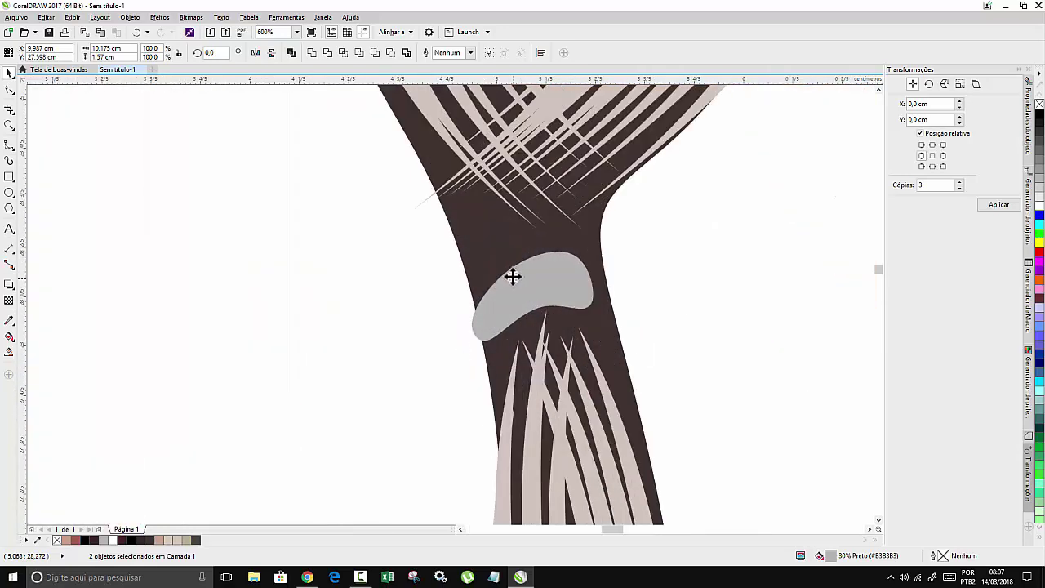
{"action": "left_click", "coordinate": [400, 266]}
{"action": "left_click", "coordinate": [561, 271]}
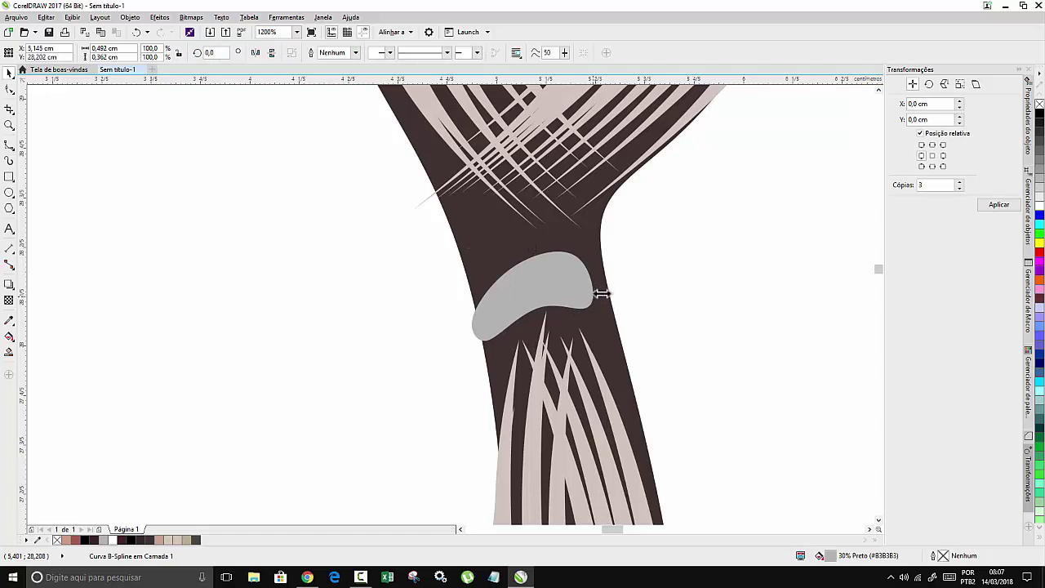
{"action": "left_click_drag", "start_coordinate": [601, 294], "coordinate": [612, 292]}
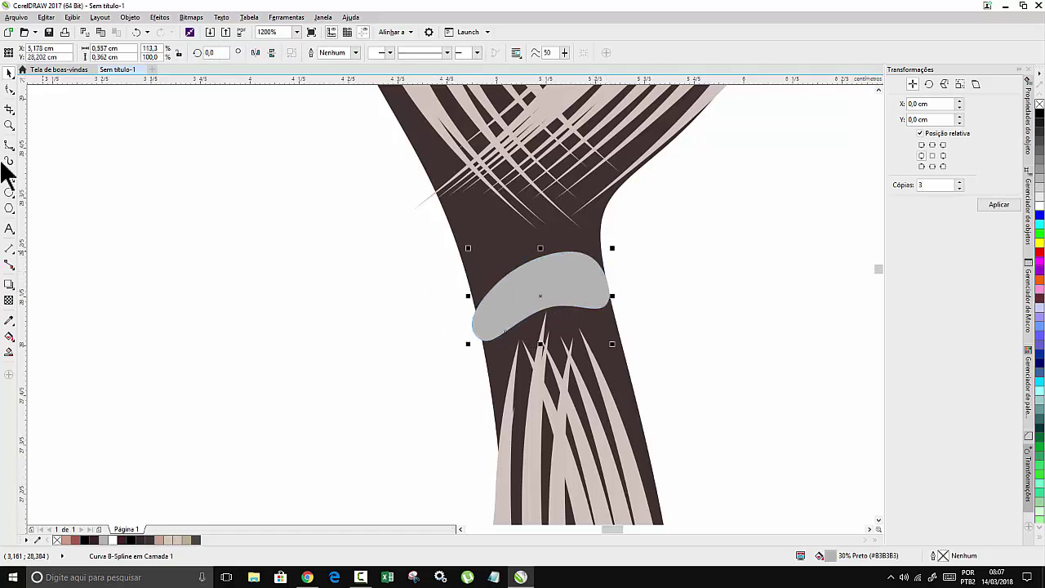
Draw a curved B-spline crease about 0.40 × 0.12 cm on the left hair tie, filled R74 G70 B58 without outline.
{"action": "left_click", "coordinate": [605, 272]}
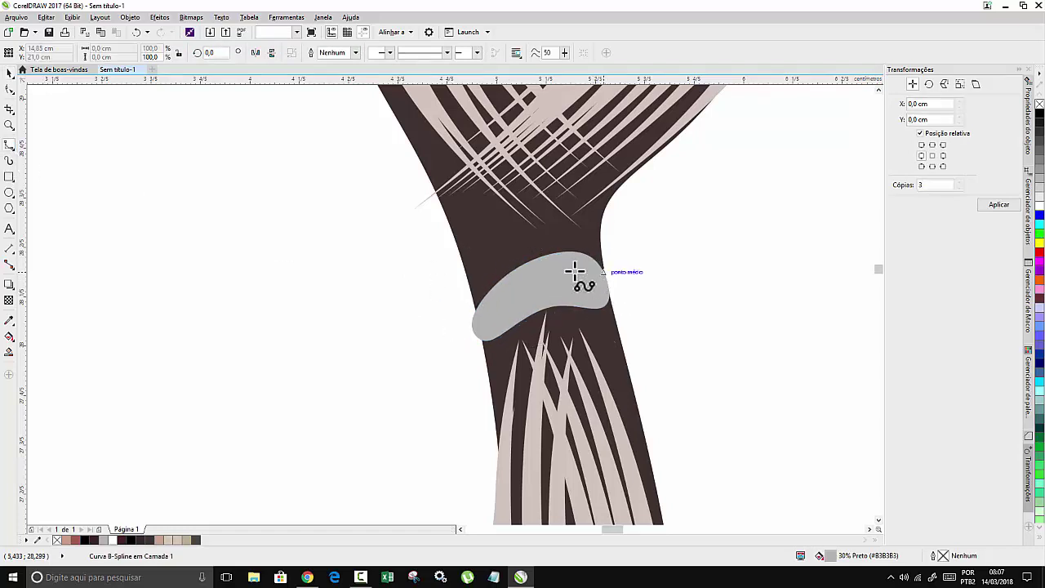
{"action": "left_click", "coordinate": [564, 271]}
{"action": "left_click", "coordinate": [523, 285]}
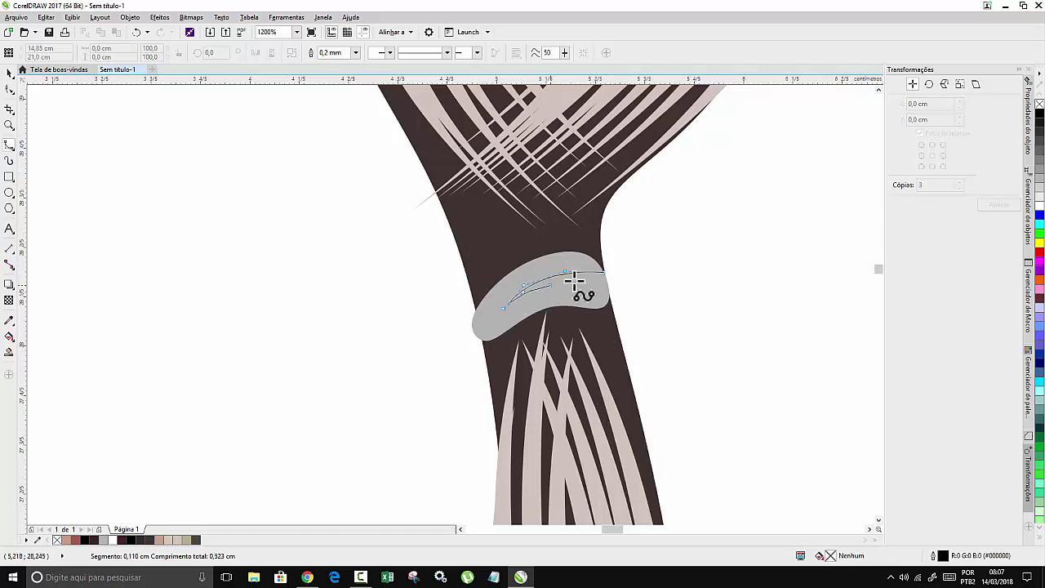
{"action": "left_click", "coordinate": [604, 272]}
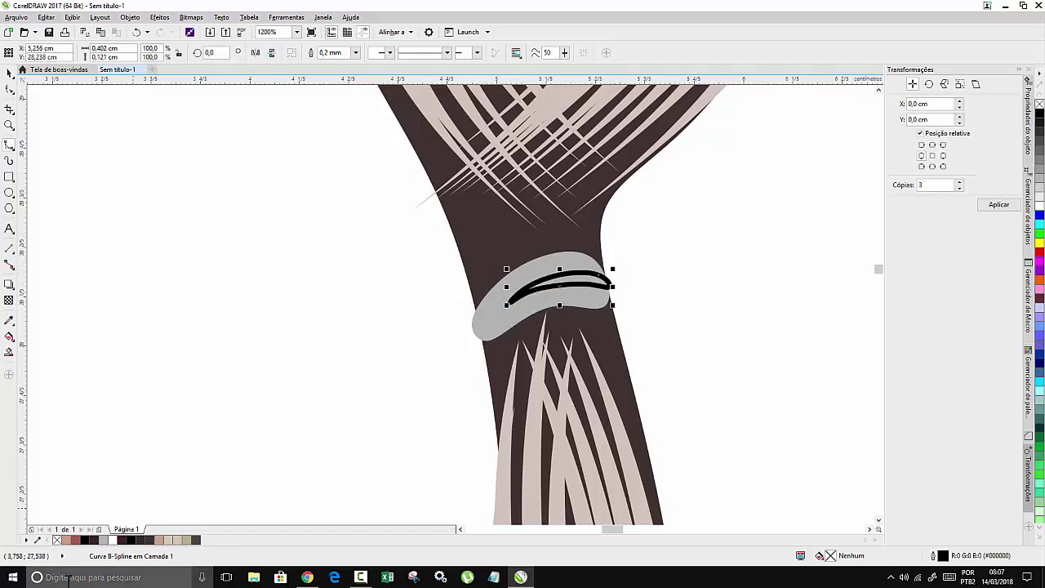
{"action": "left_click", "coordinate": [196, 540]}
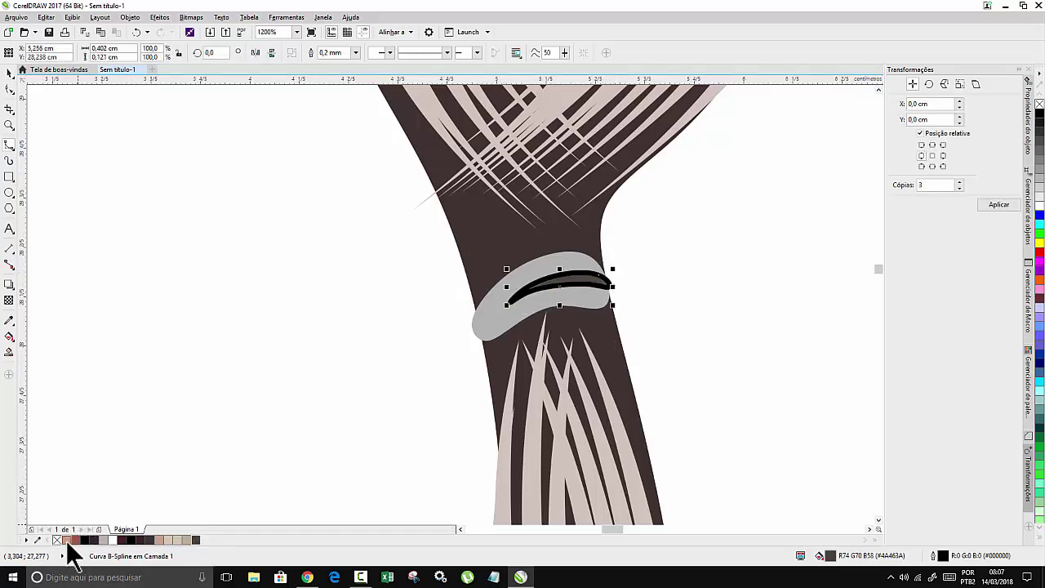
{"action": "right_click", "coordinate": [57, 540]}
Draw a forked B-spline crease about 0.28 × 0.22 cm on the right braid's hair tie, filled R74 G70 B58 without outline.
{"action": "scroll", "coordinate": [490, 233], "scroll_direction": "down", "scroll_amount": 3}
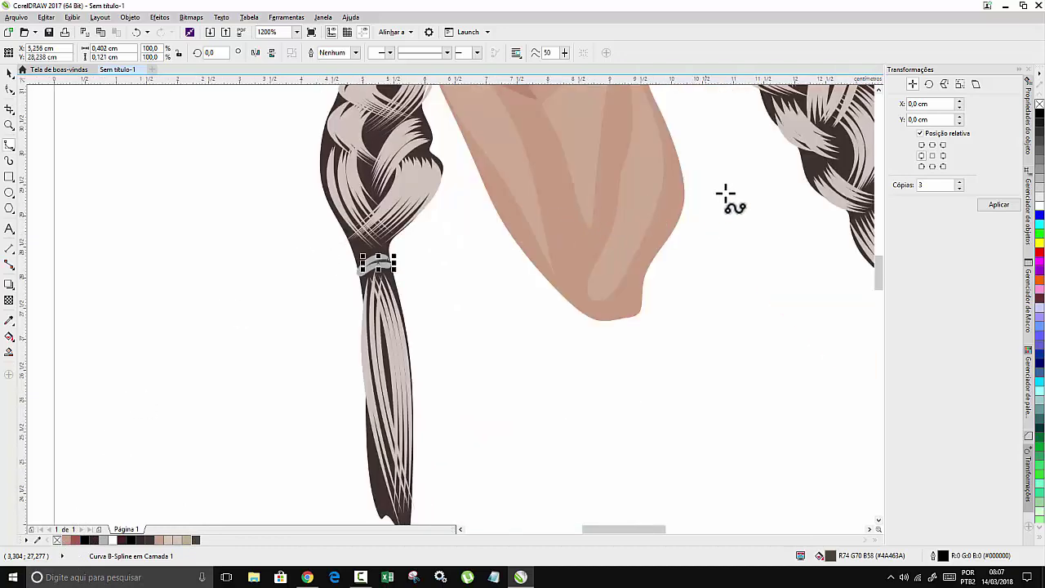
{"action": "scroll", "coordinate": [718, 194], "scroll_direction": "left", "scroll_amount": 3}
{"action": "scroll", "coordinate": [702, 192], "scroll_direction": "down", "scroll_amount": 2}
{"action": "scroll", "coordinate": [770, 240], "scroll_direction": "up", "scroll_amount": 5}
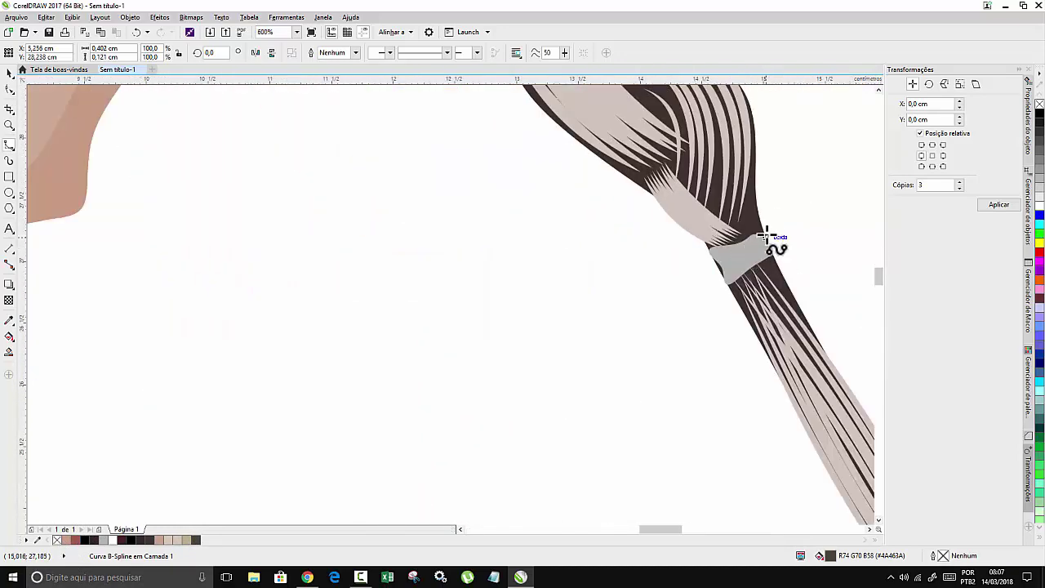
{"action": "scroll", "coordinate": [765, 240], "scroll_direction": "up", "scroll_amount": 2}
{"action": "left_click", "coordinate": [763, 240]}
{"action": "left_click", "coordinate": [708, 268]}
{"action": "left_click", "coordinate": [635, 283]}
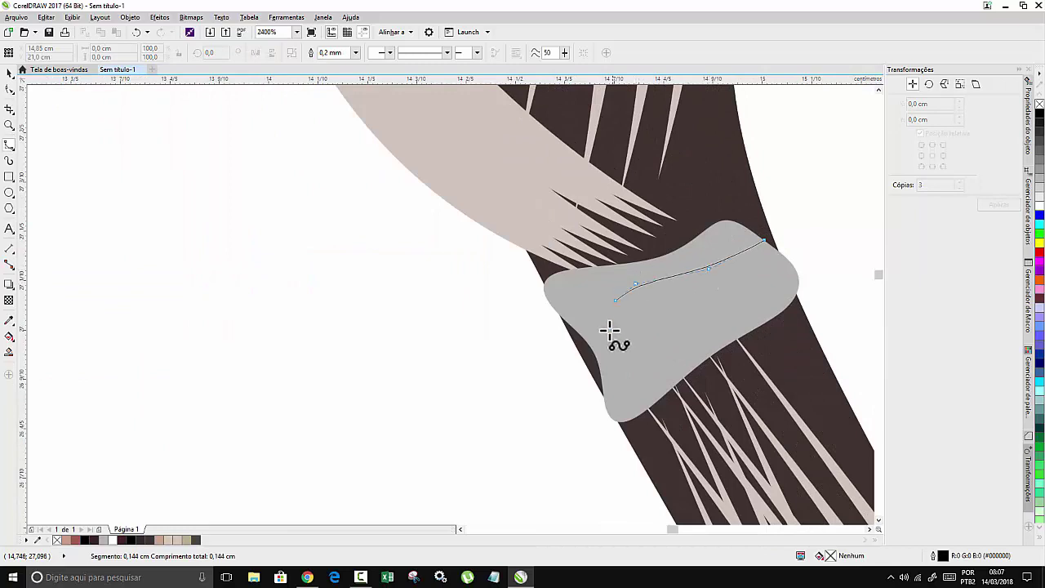
{"action": "left_click", "coordinate": [625, 360]}
{"action": "left_click", "coordinate": [661, 336]}
{"action": "left_click", "coordinate": [665, 299]}
{"action": "left_click", "coordinate": [765, 240]}
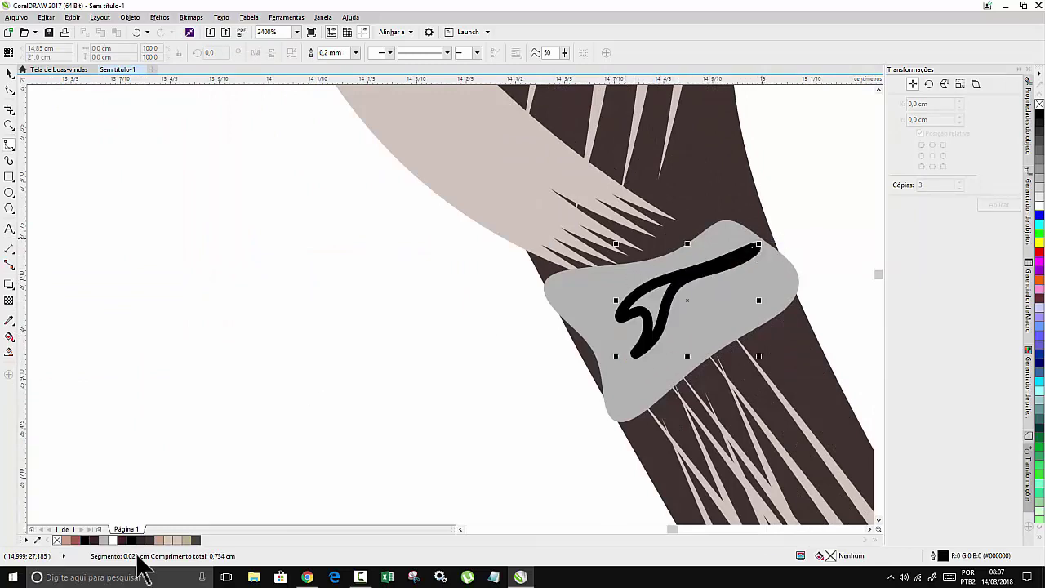
{"action": "left_click", "coordinate": [196, 539]}
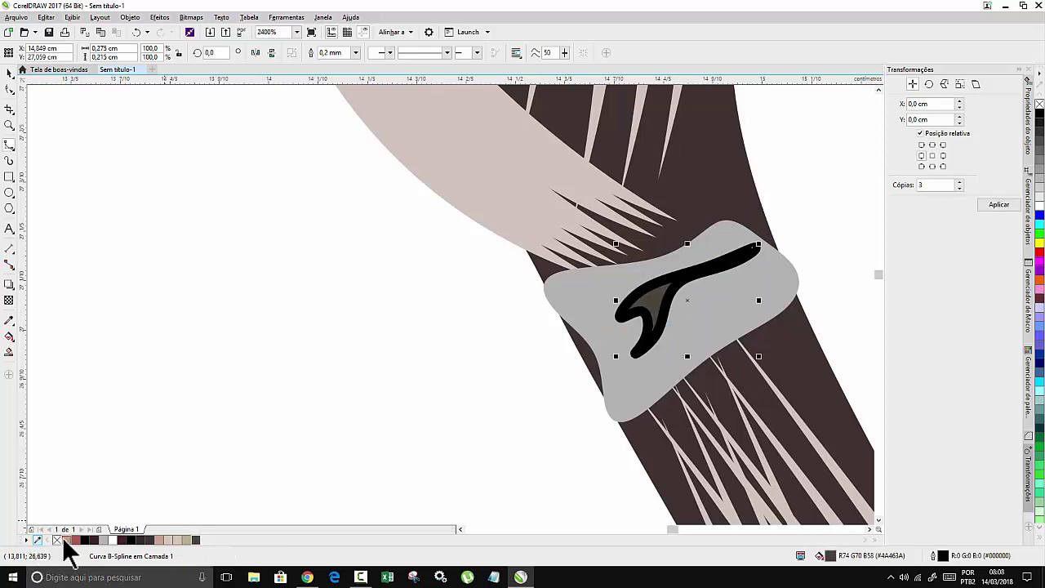
{"action": "right_click", "coordinate": [58, 541]}
{"action": "left_click", "coordinate": [210, 375]}
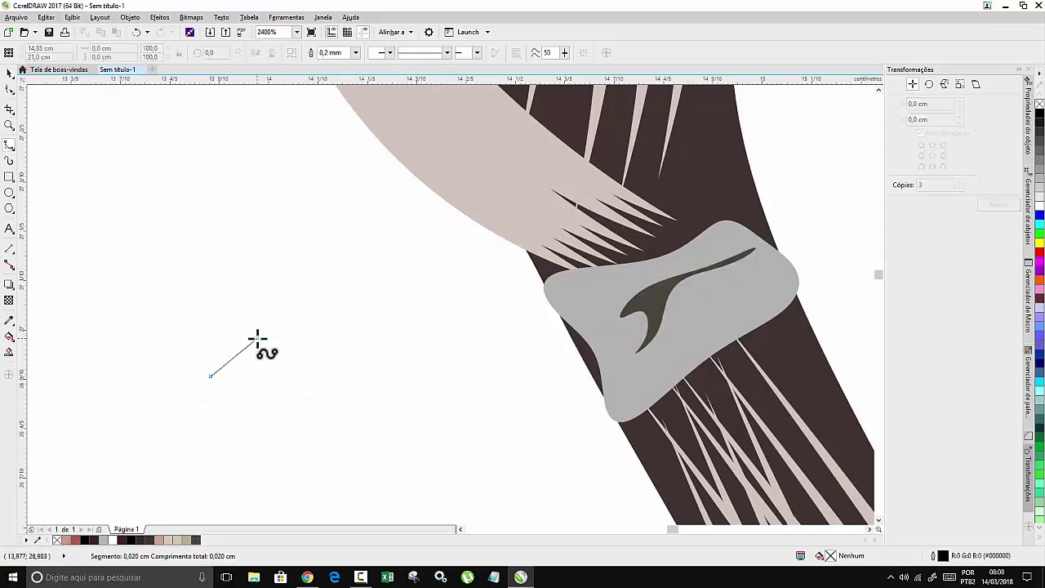
{"action": "double_click", "coordinate": [259, 337]}
{"action": "key", "text": "Escape"}
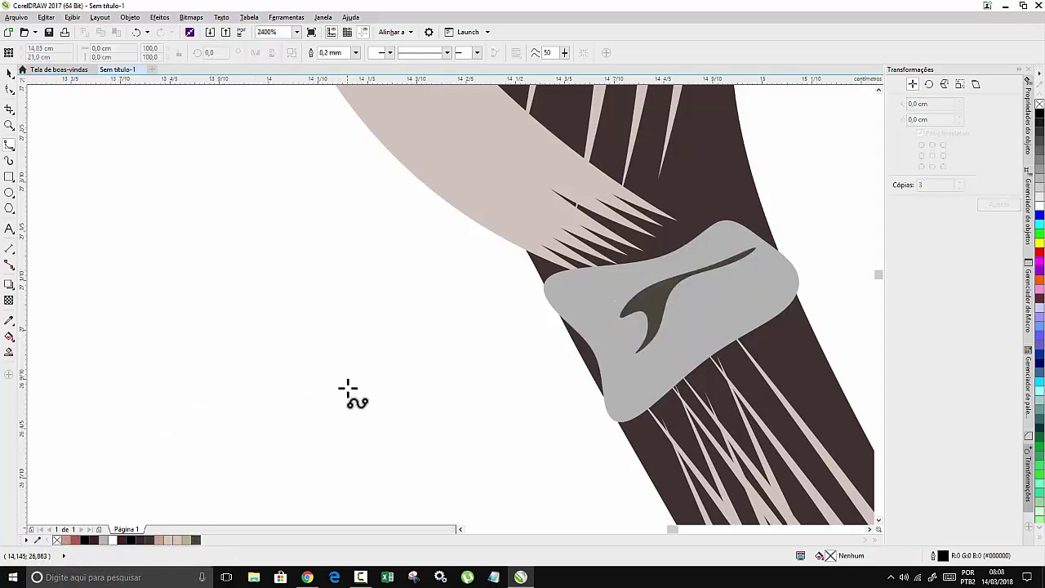
Compare the illustrated head and braids with the reference photo.
{"action": "scroll", "coordinate": [330, 384], "scroll_direction": "down", "scroll_amount": 8}
{"action": "scroll", "coordinate": [457, 277], "scroll_direction": "down", "scroll_amount": 4}
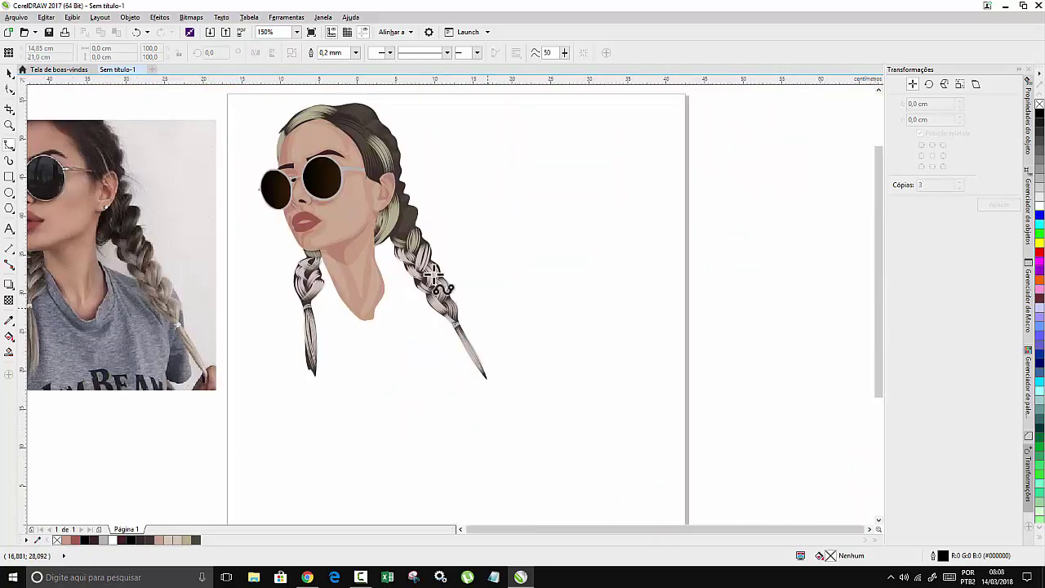
{"action": "scroll", "coordinate": [404, 237], "scroll_direction": "up", "scroll_amount": 2}
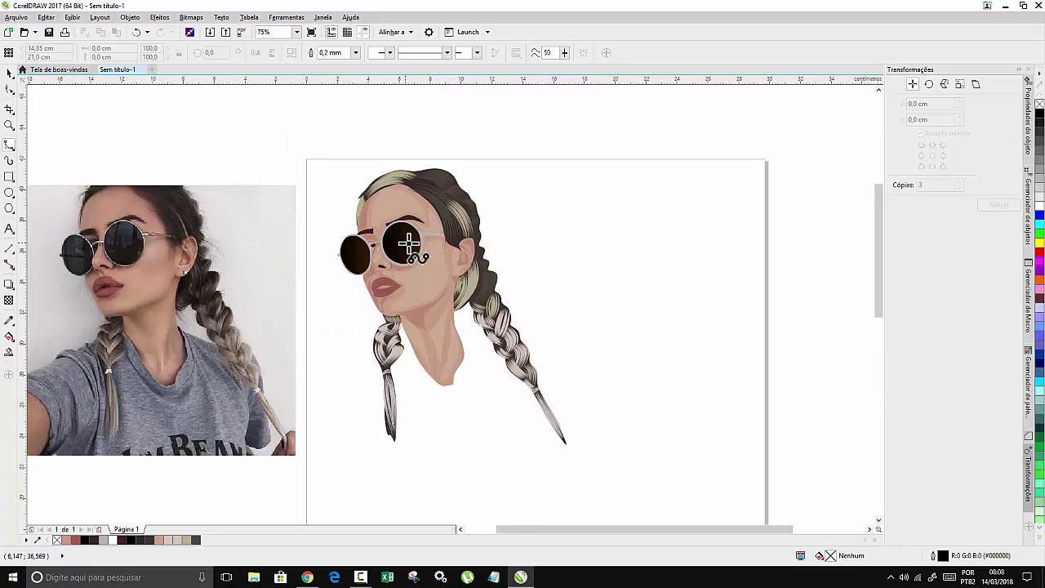
{"action": "scroll", "coordinate": [256, 221], "scroll_direction": "down", "scroll_amount": 2}
{"action": "scroll", "coordinate": [236, 336], "scroll_direction": "up", "scroll_amount": 1}
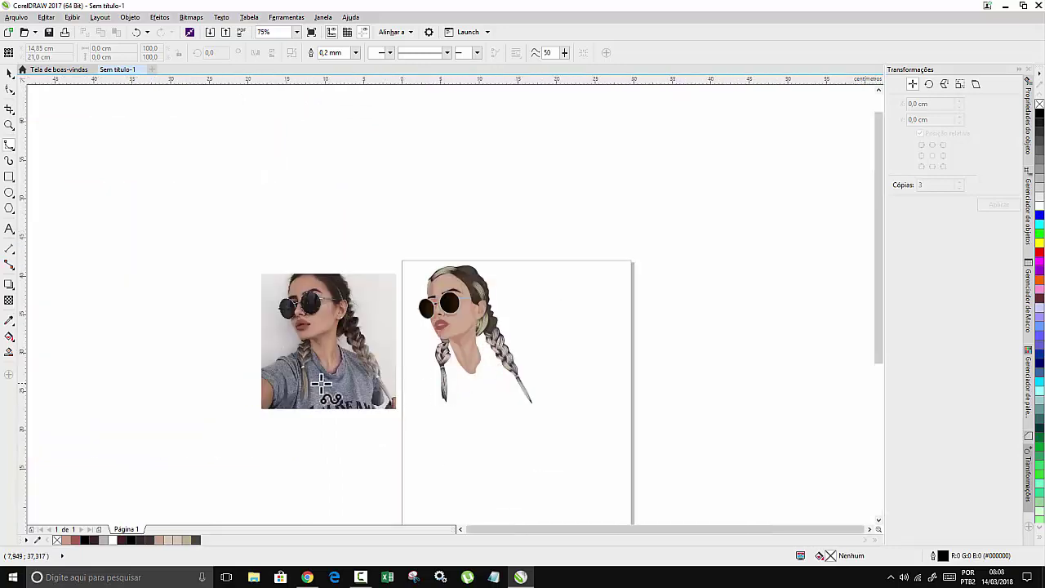
{"action": "scroll", "coordinate": [427, 373], "scroll_direction": "up", "scroll_amount": 2}
{"action": "scroll", "coordinate": [434, 369], "scroll_direction": "down", "scroll_amount": 2}
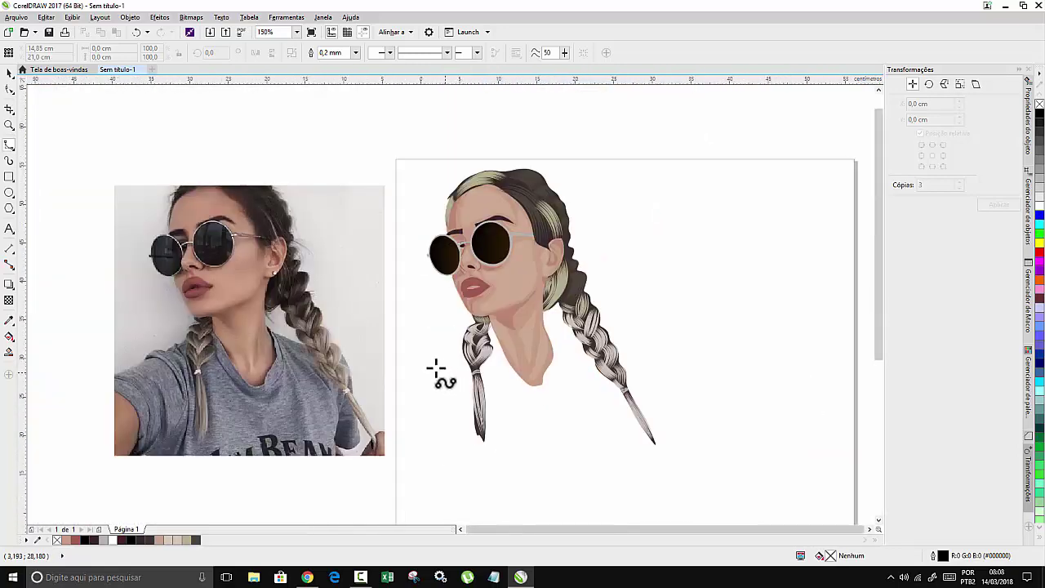
{"action": "scroll", "coordinate": [280, 431], "scroll_direction": "up", "scroll_amount": 1}
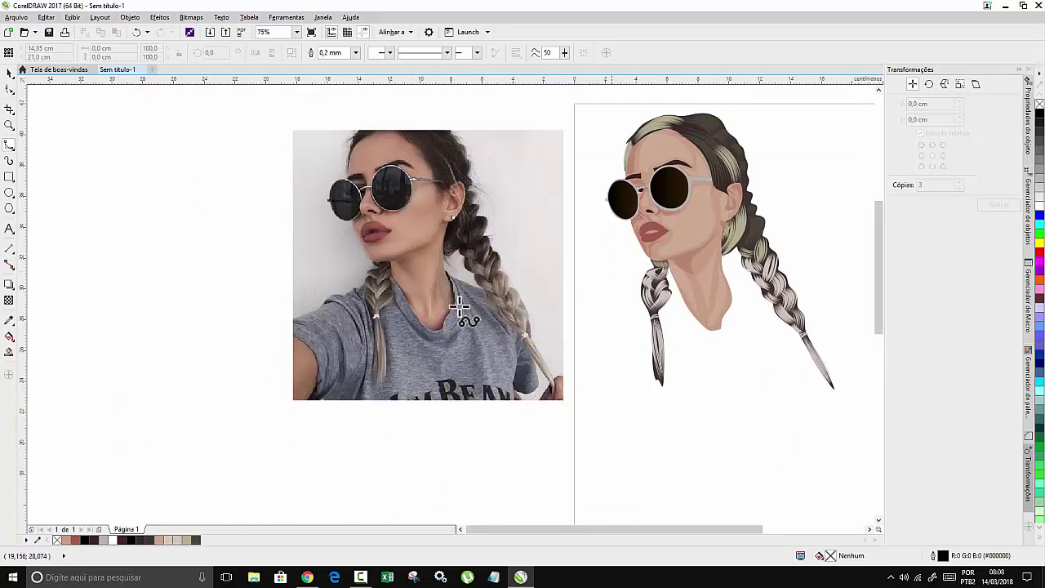
Start a B-spline outline of the shirt on the photo, tracing the left sleeve opening and shoulder up to the braid.
{"action": "scroll", "coordinate": [309, 400], "scroll_direction": "up", "scroll_amount": 1}
{"action": "left_click", "coordinate": [309, 398]}
{"action": "left_click", "coordinate": [324, 358]}
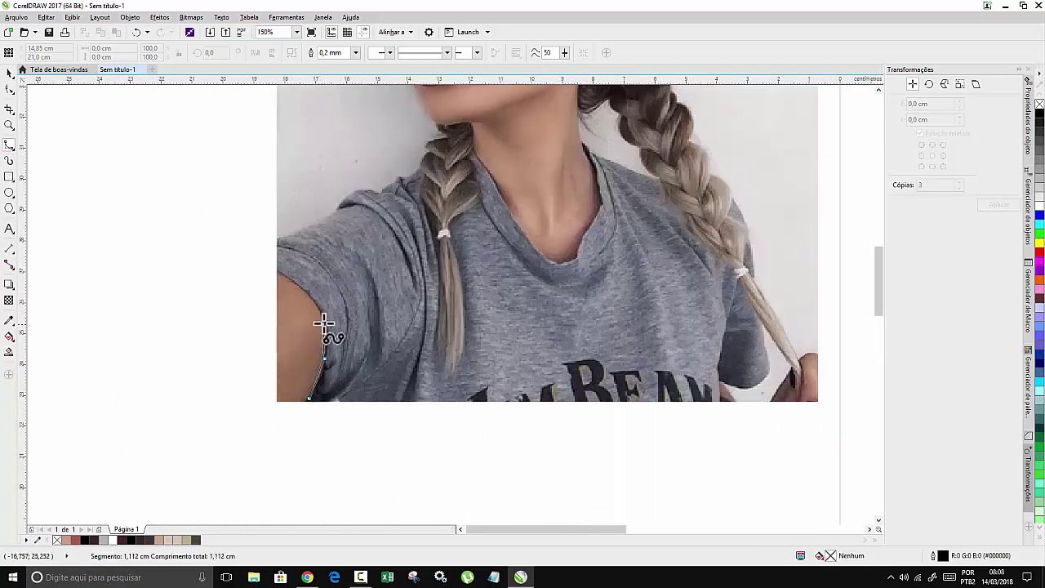
{"action": "left_click", "coordinate": [323, 323]}
{"action": "left_click", "coordinate": [297, 278]}
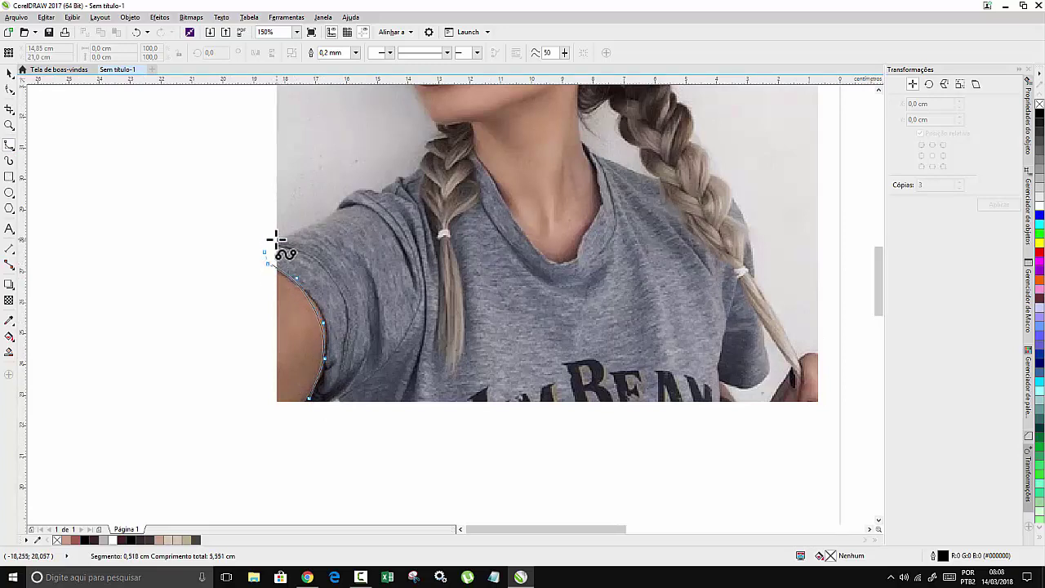
{"action": "left_click", "coordinate": [277, 239]}
{"action": "left_click", "coordinate": [333, 208]}
{"action": "left_click", "coordinate": [349, 192]}
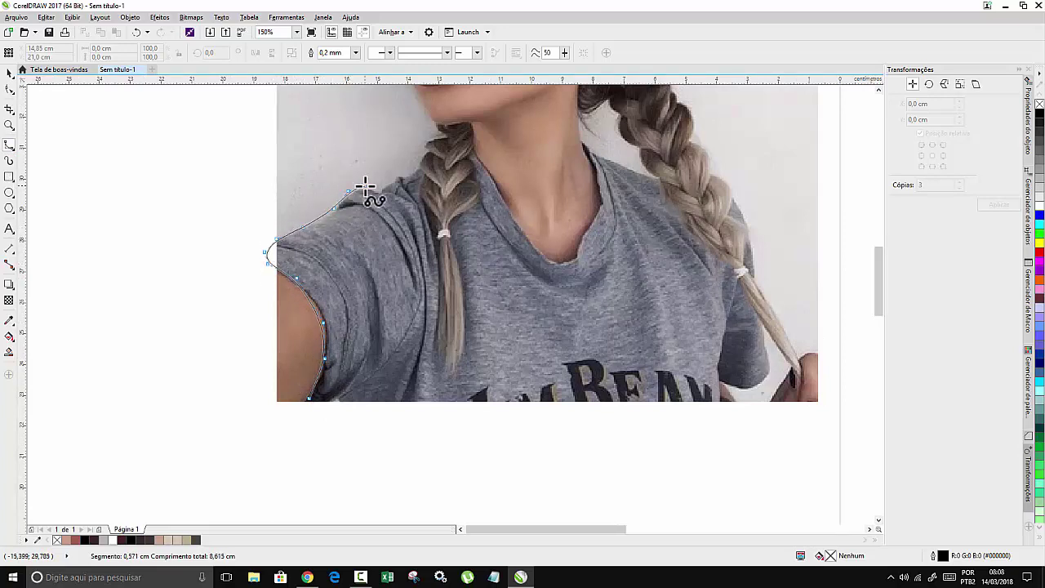
{"action": "left_click", "coordinate": [365, 186]}
{"action": "left_click", "coordinate": [392, 180]}
{"action": "left_click", "coordinate": [417, 166]}
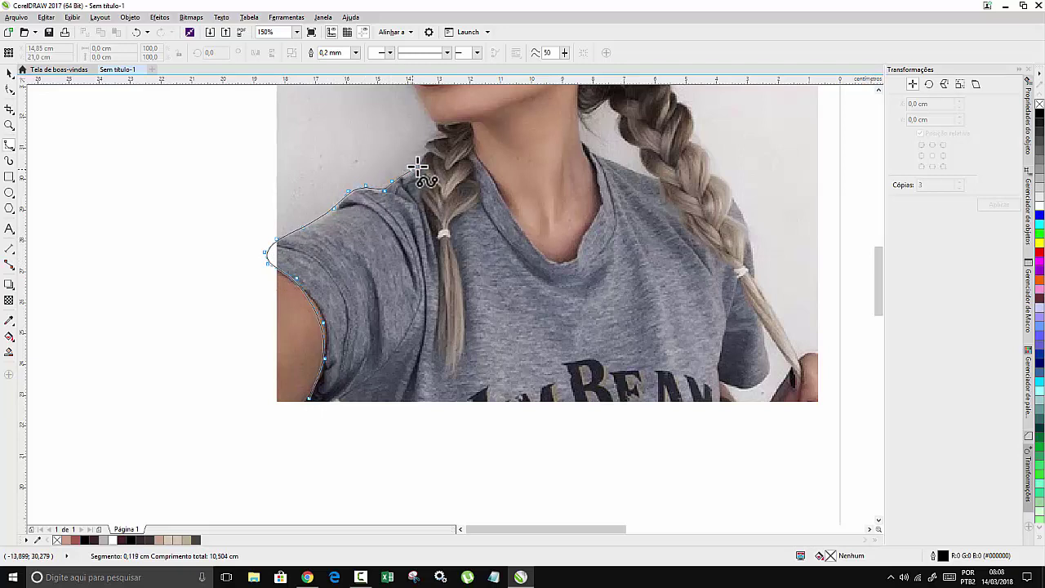
Continue the shirt outline around the neckline, right shoulder and sleeve, and close it just below the photo's lower edge.
{"action": "left_click", "coordinate": [447, 143]}
{"action": "left_click", "coordinate": [541, 254]}
{"action": "left_click", "coordinate": [595, 158]}
{"action": "left_click", "coordinate": [729, 184]}
{"action": "left_click", "coordinate": [768, 378]}
{"action": "left_click", "coordinate": [718, 381]}
{"action": "left_click", "coordinate": [360, 431]}
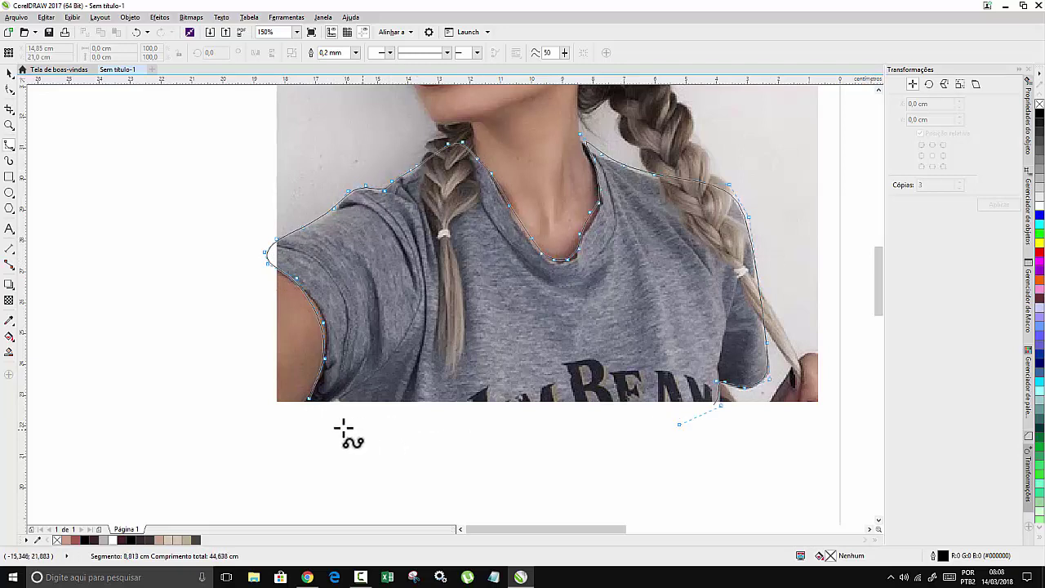
{"action": "double_click", "coordinate": [302, 414]}
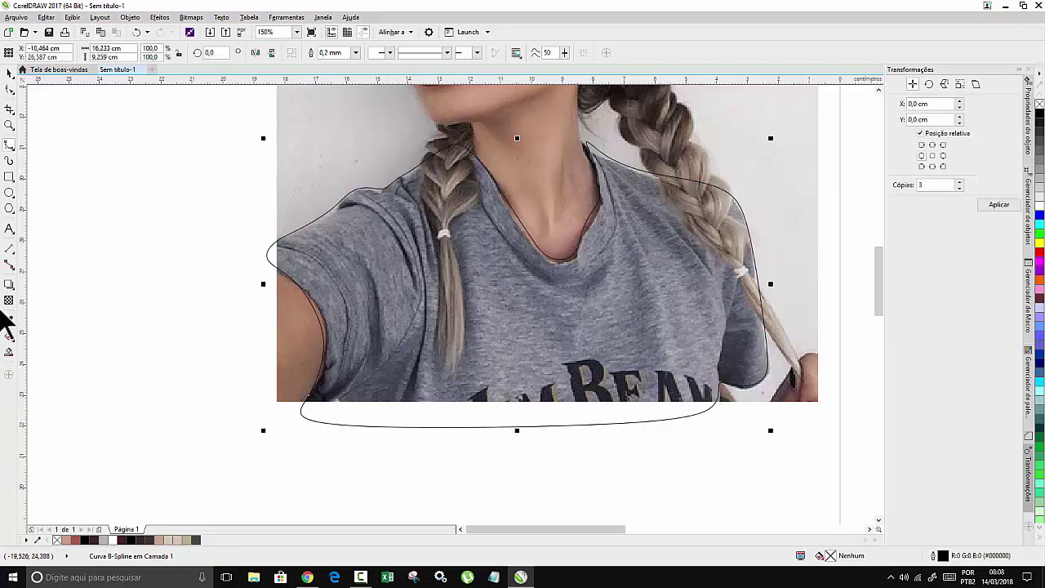
Fill the shirt shape with the grey sampled from the photo's shirt, R117 G123 B137, and remove its outline.
{"action": "left_click", "coordinate": [9, 321]}
{"action": "left_click", "coordinate": [555, 336]}
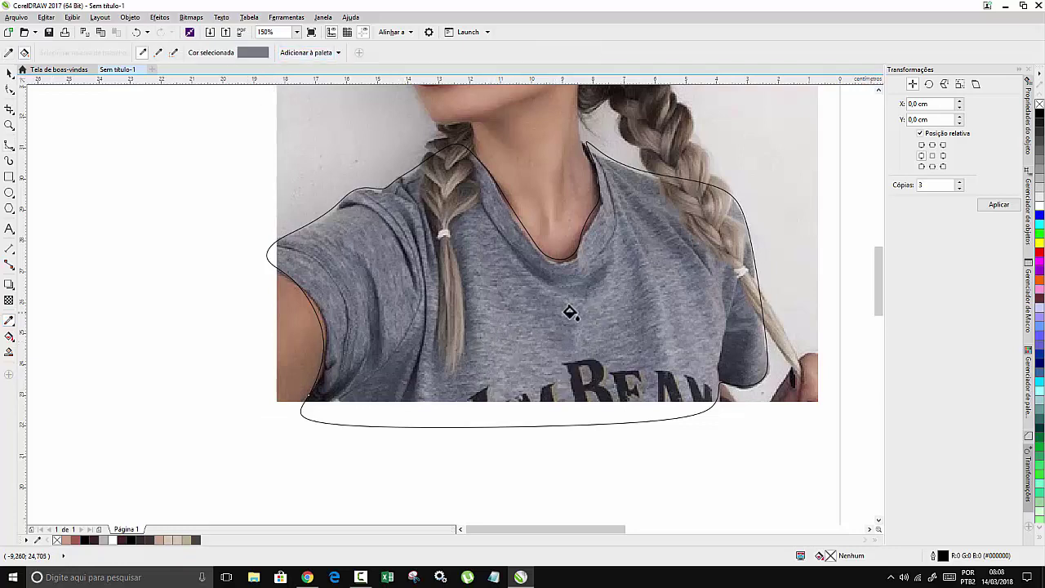
{"action": "left_click", "coordinate": [569, 313]}
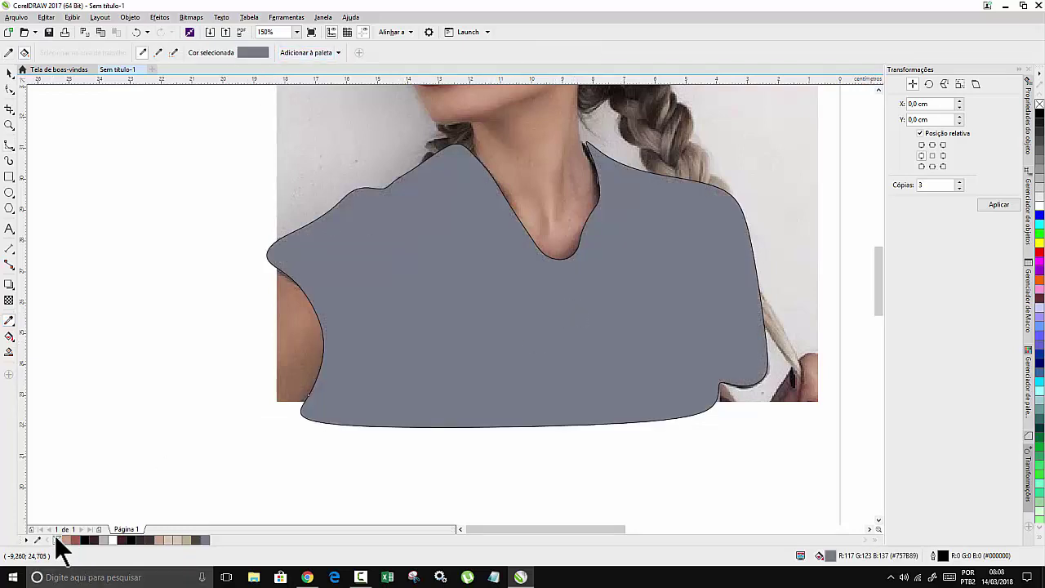
{"action": "right_click", "coordinate": [56, 540]}
Move the grey shirt shape from the photo onto the illustration, aligned under the neck.
{"action": "scroll", "coordinate": [223, 411], "scroll_direction": "down", "scroll_amount": 4}
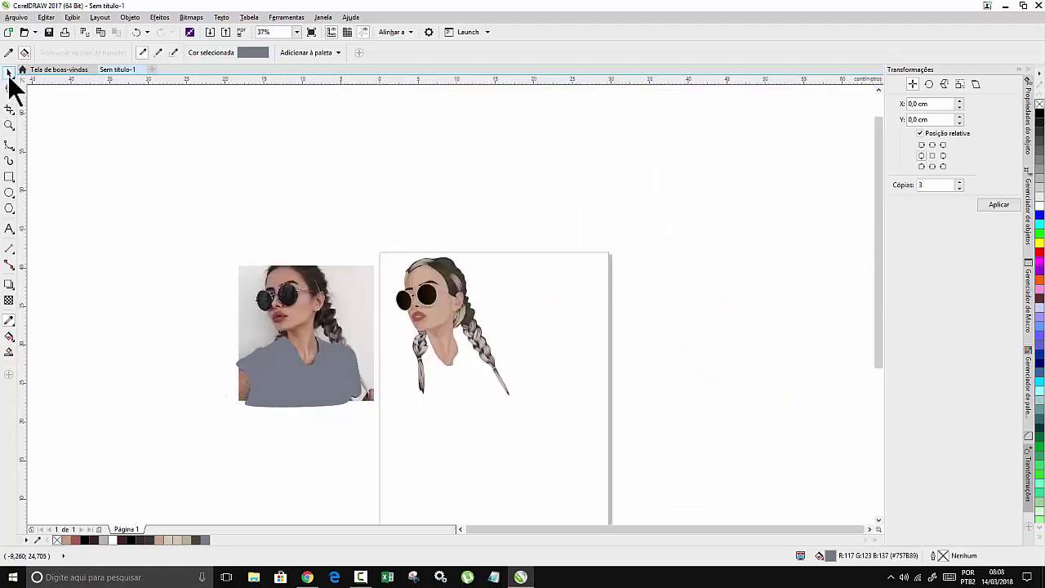
{"action": "left_click", "coordinate": [9, 72]}
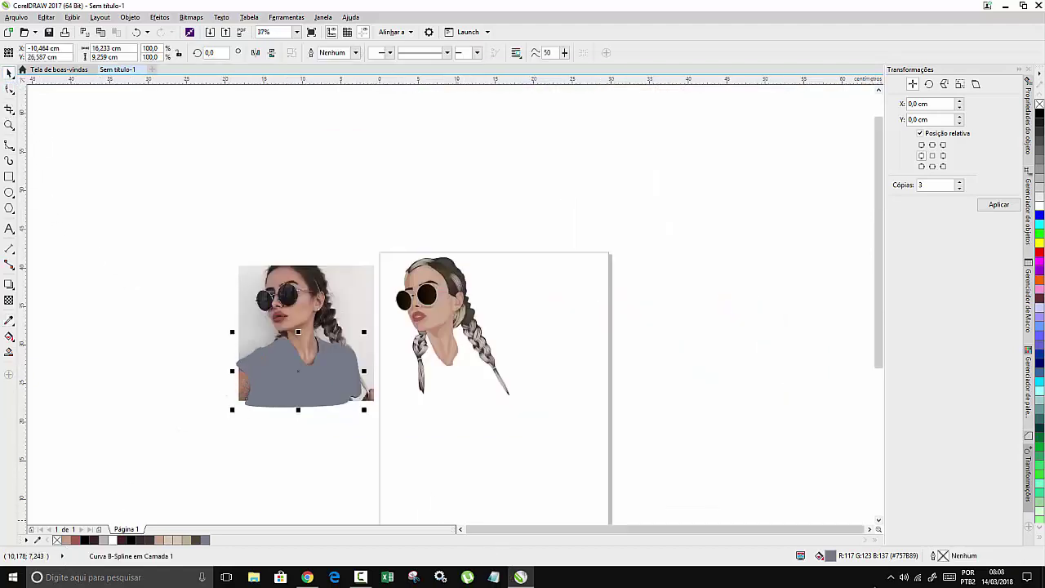
{"action": "left_click_drag", "start_coordinate": [298, 370], "coordinate": [438, 371]}
Reshape the shirt's neckline by moving its B-spline control points against both sides of the neck to close the white gaps.
{"action": "scroll", "coordinate": [400, 379], "scroll_direction": "up", "scroll_amount": 2}
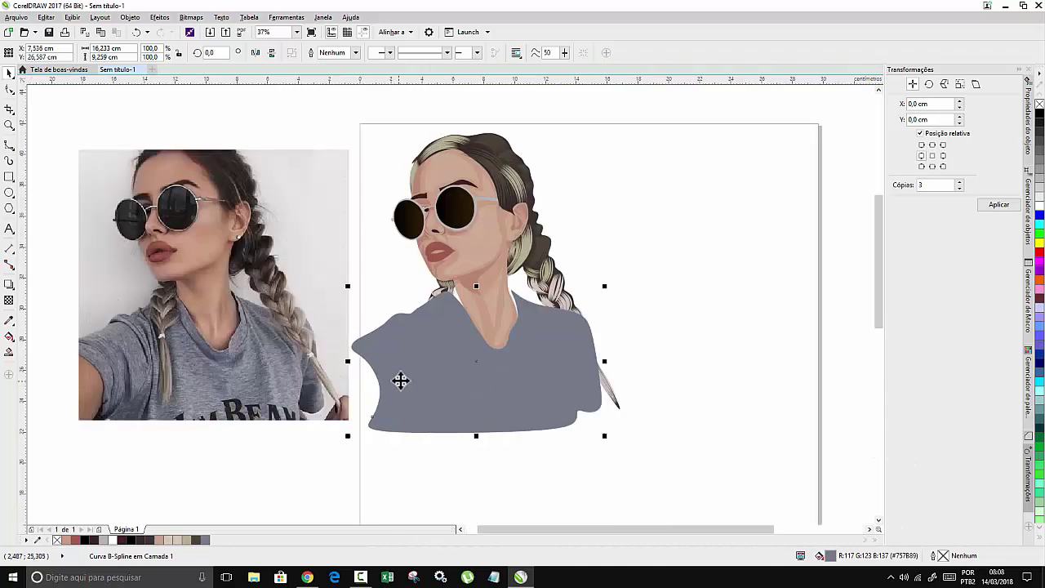
{"action": "scroll", "coordinate": [434, 300], "scroll_direction": "up", "scroll_amount": 4}
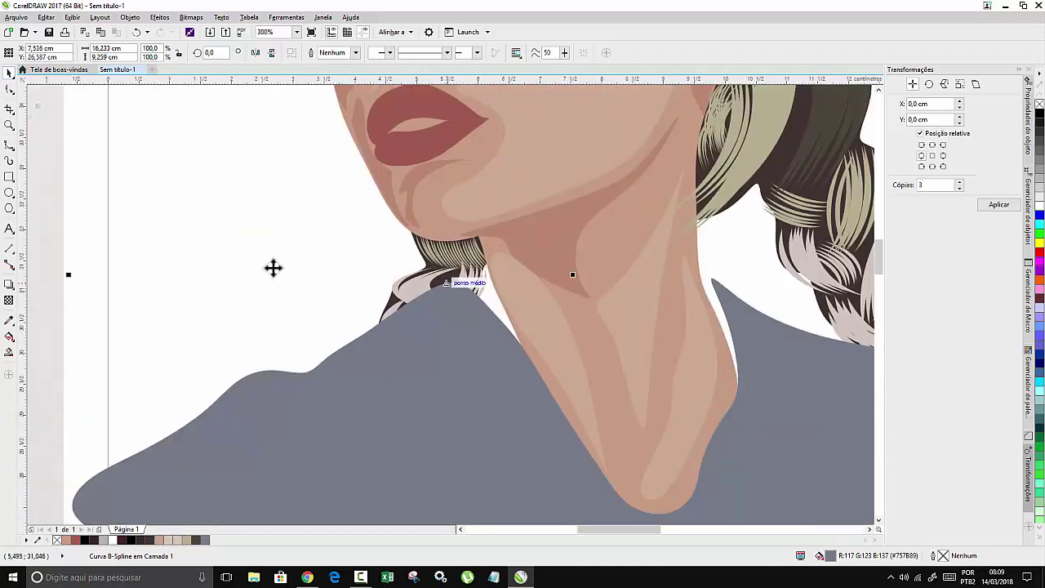
{"action": "left_click", "coordinate": [9, 89]}
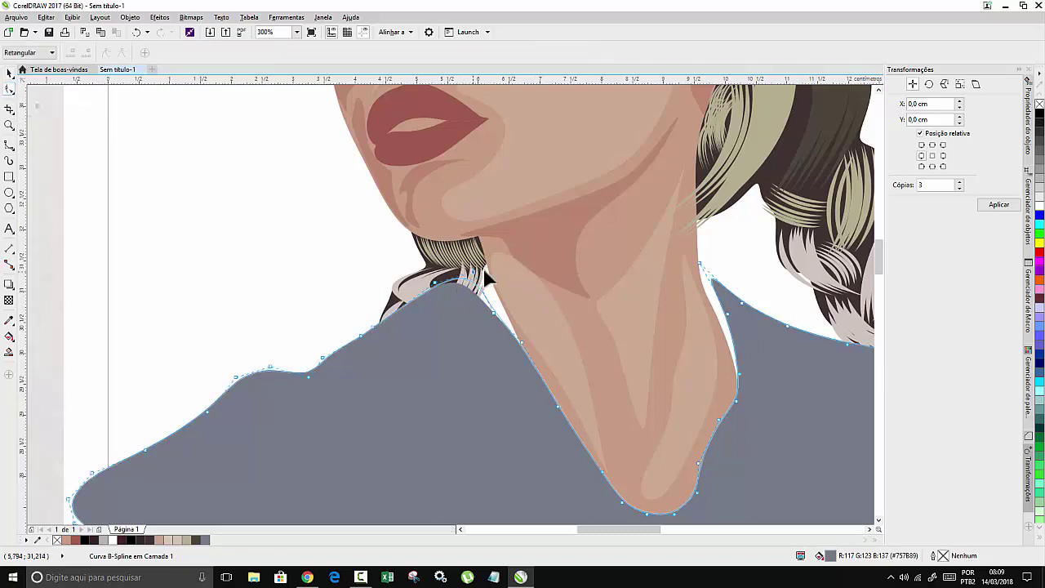
{"action": "left_click_drag", "start_coordinate": [500, 270], "coordinate": [505, 271]}
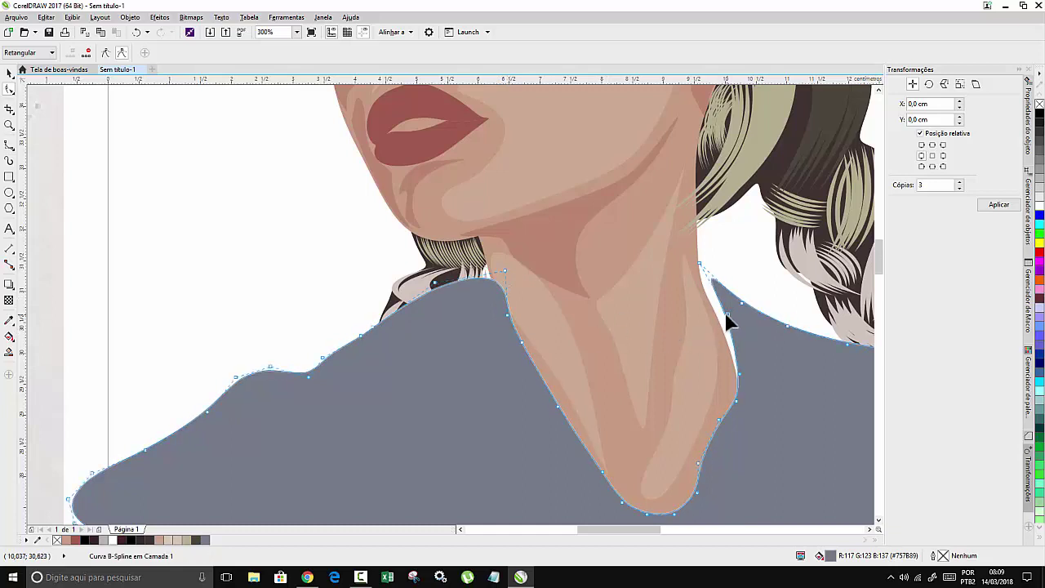
{"action": "left_click_drag", "start_coordinate": [725, 312], "coordinate": [709, 281]}
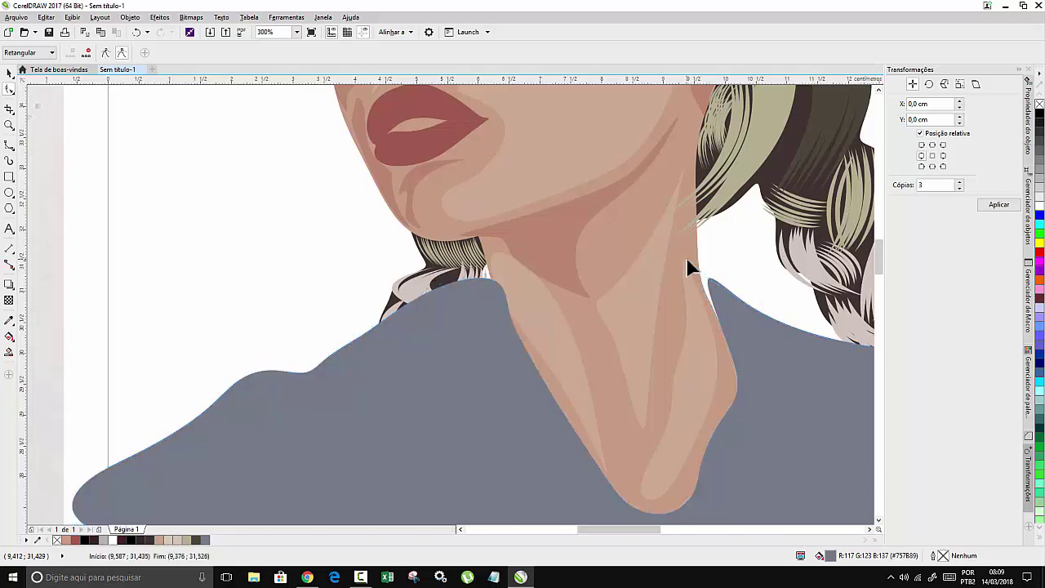
Place the grey shirt behind the neck shape in the stacking order.
{"action": "scroll", "coordinate": [684, 256], "scroll_direction": "down", "scroll_amount": 4}
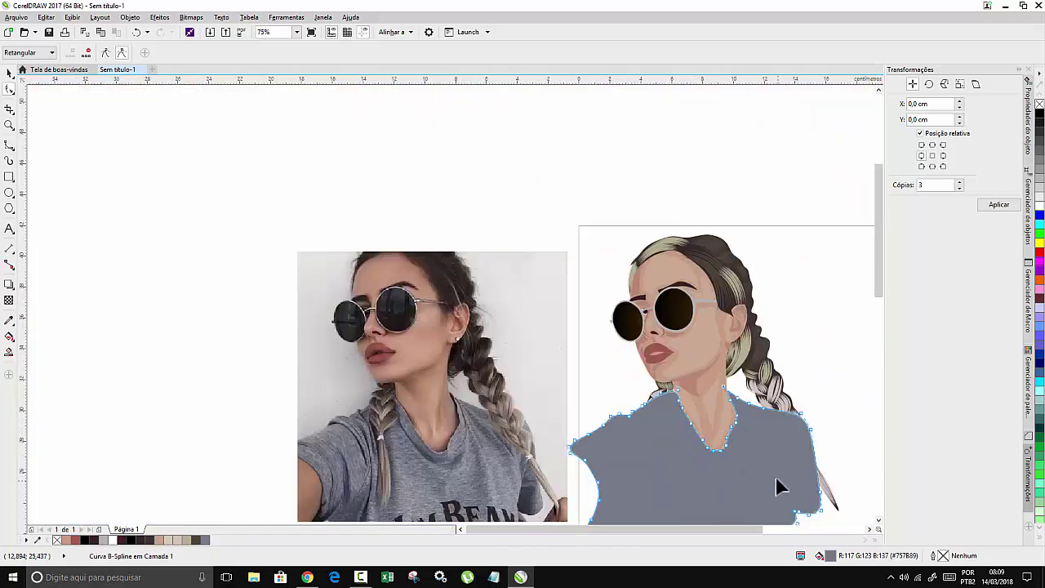
{"action": "scroll", "coordinate": [776, 482], "scroll_direction": "down", "scroll_amount": 2}
{"action": "scroll", "coordinate": [776, 500], "scroll_direction": "up", "scroll_amount": 2}
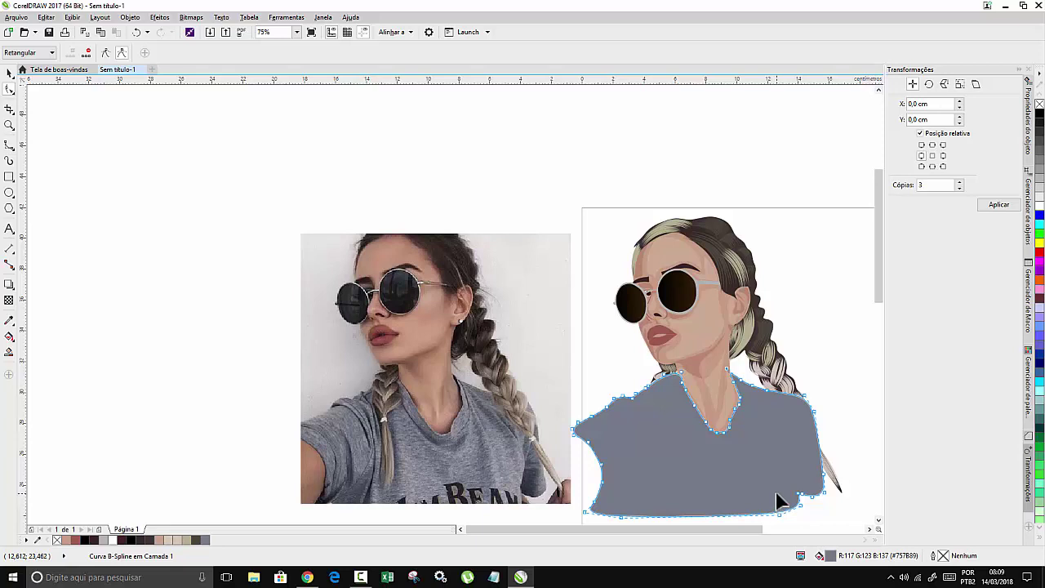
{"action": "left_click", "coordinate": [9, 72]}
{"action": "right_click", "coordinate": [681, 465]}
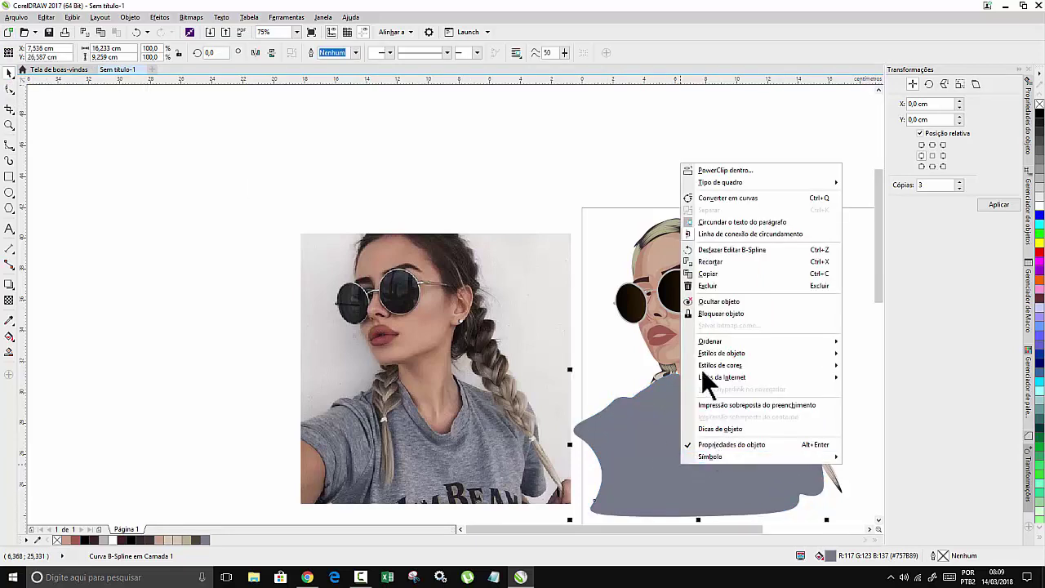
{"action": "mouse_move", "coordinate": [712, 341]}
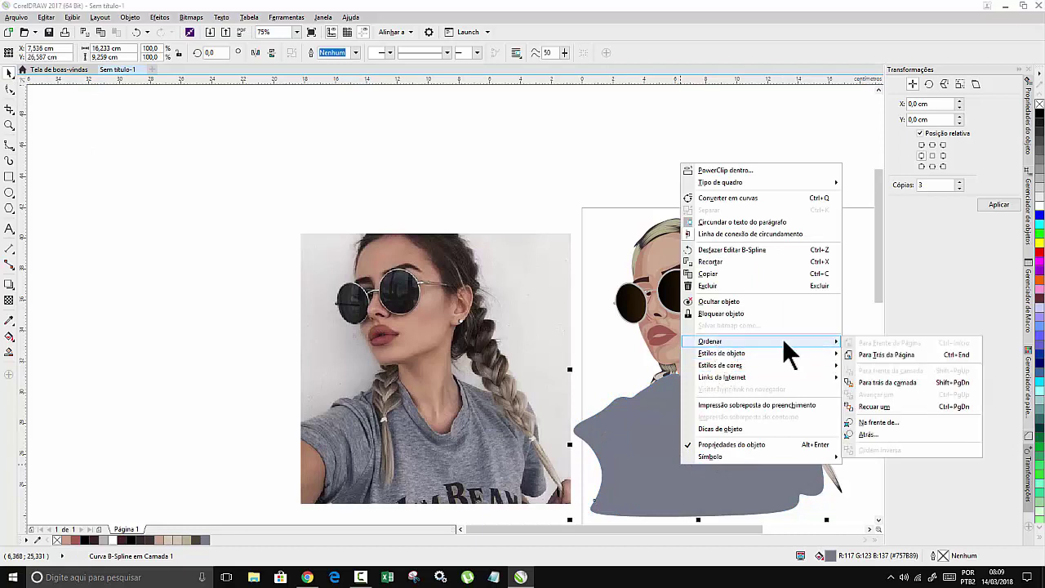
{"action": "left_click", "coordinate": [865, 434]}
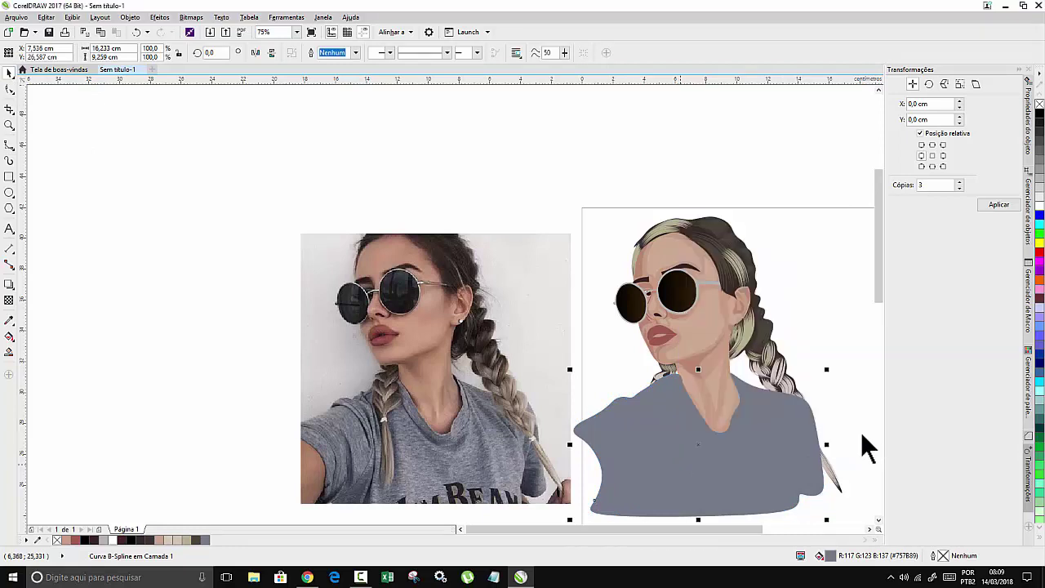
{"action": "left_click", "coordinate": [718, 382]}
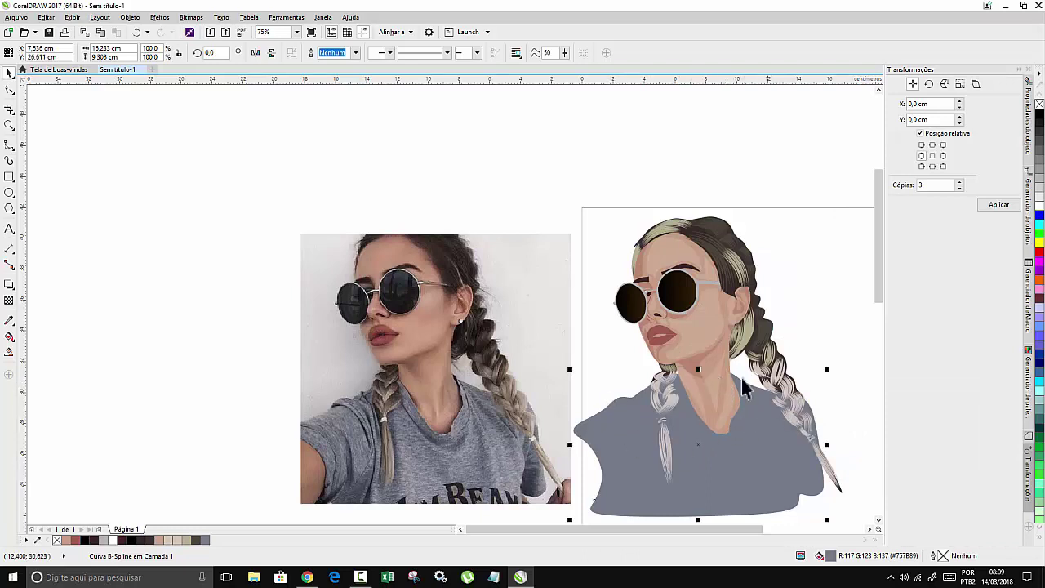
Send the grey shirt behind the dark hair shape so that both braids lie over it.
{"action": "right_click", "coordinate": [752, 467]}
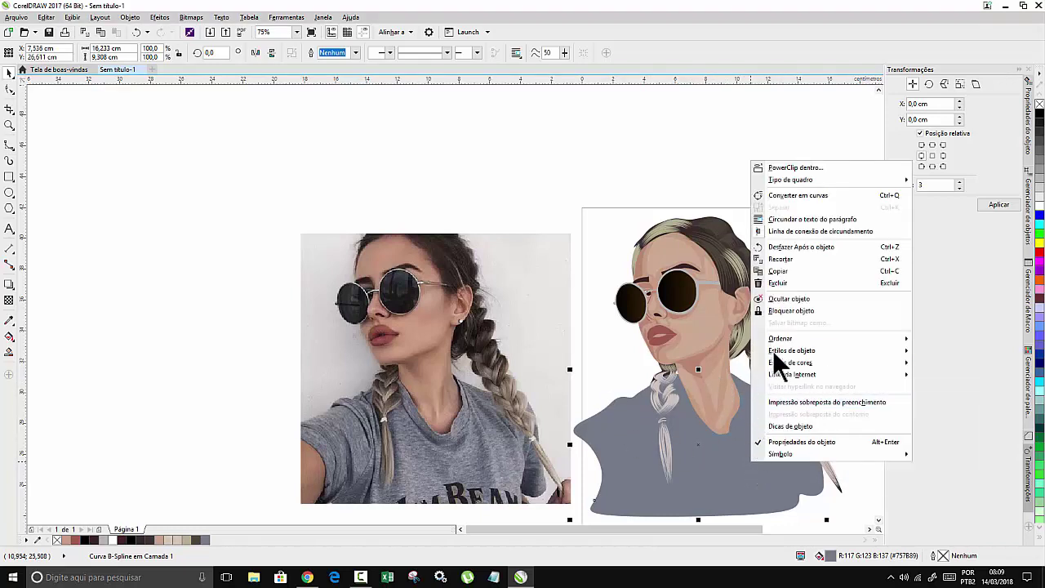
{"action": "mouse_move", "coordinate": [771, 338]}
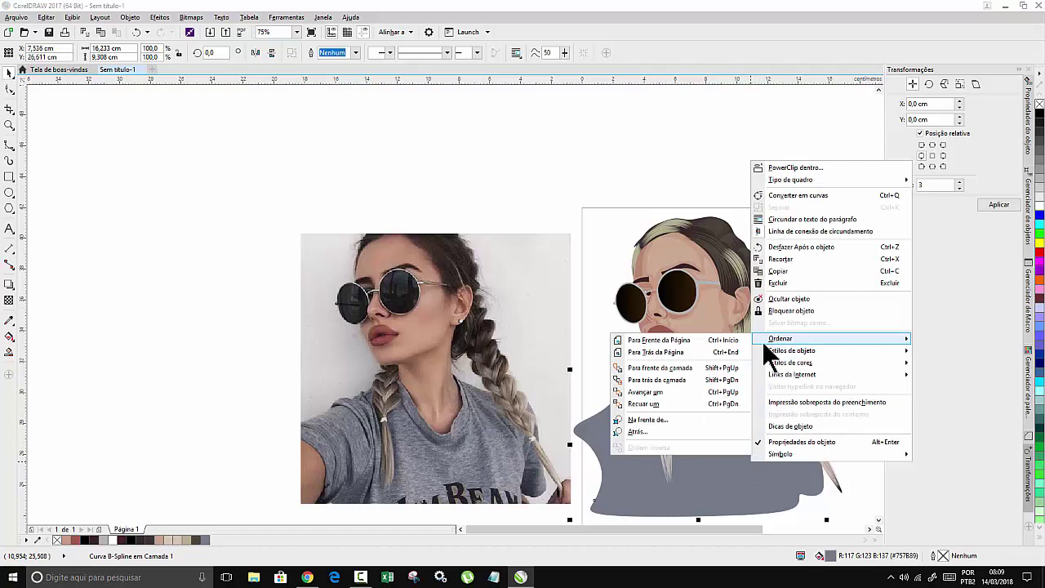
{"action": "left_click", "coordinate": [638, 431]}
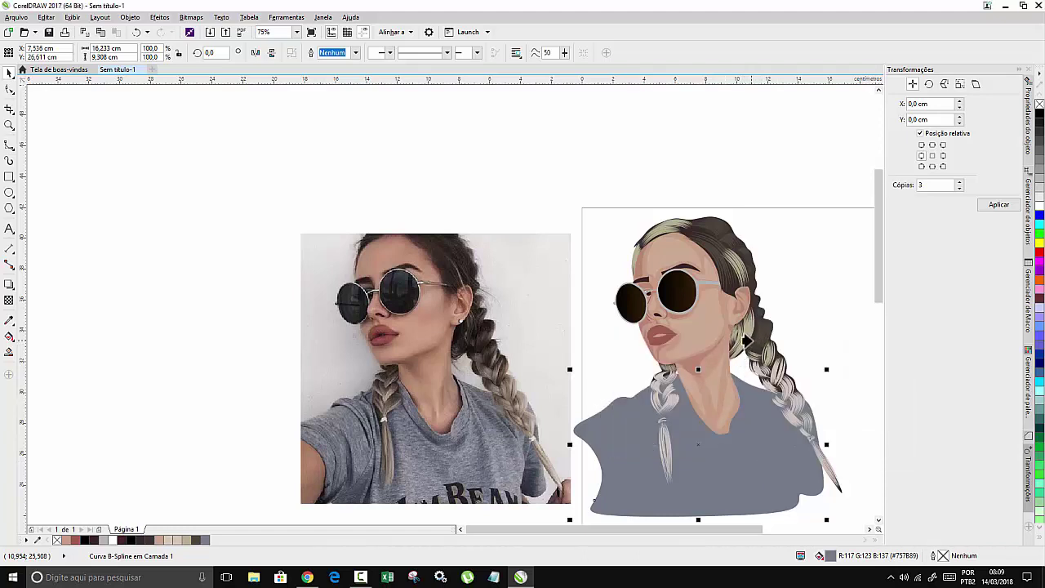
{"action": "left_click", "coordinate": [746, 339]}
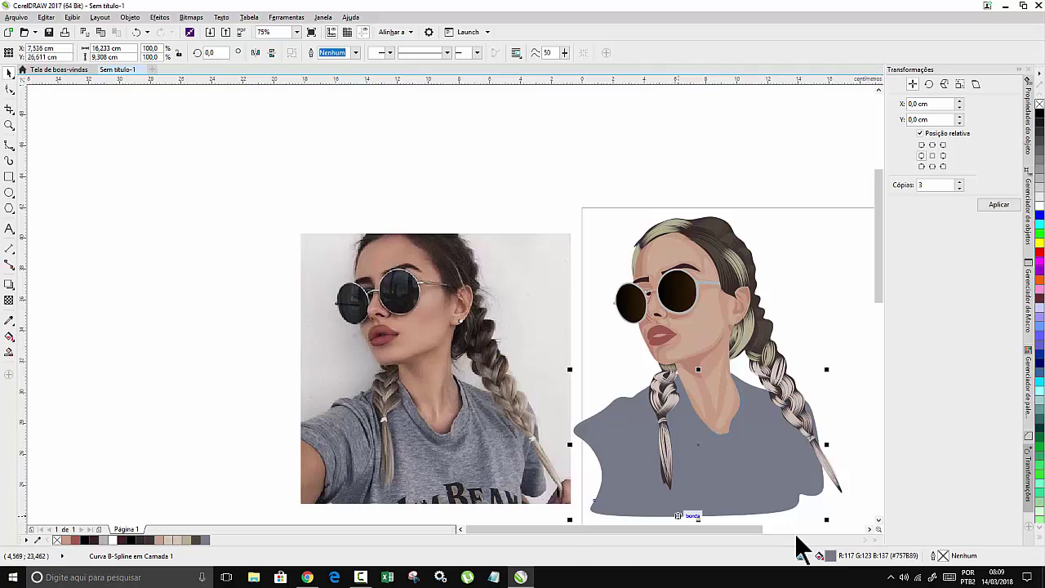
Trace a closed, curved B-spline fold about 2 × 5 cm along the middle of the photo's left sleeve, down to the photo's lower edge.
{"action": "scroll", "coordinate": [654, 331], "scroll_direction": "down", "scroll_amount": 1}
{"action": "scroll", "coordinate": [613, 364], "scroll_direction": "up", "scroll_amount": 3}
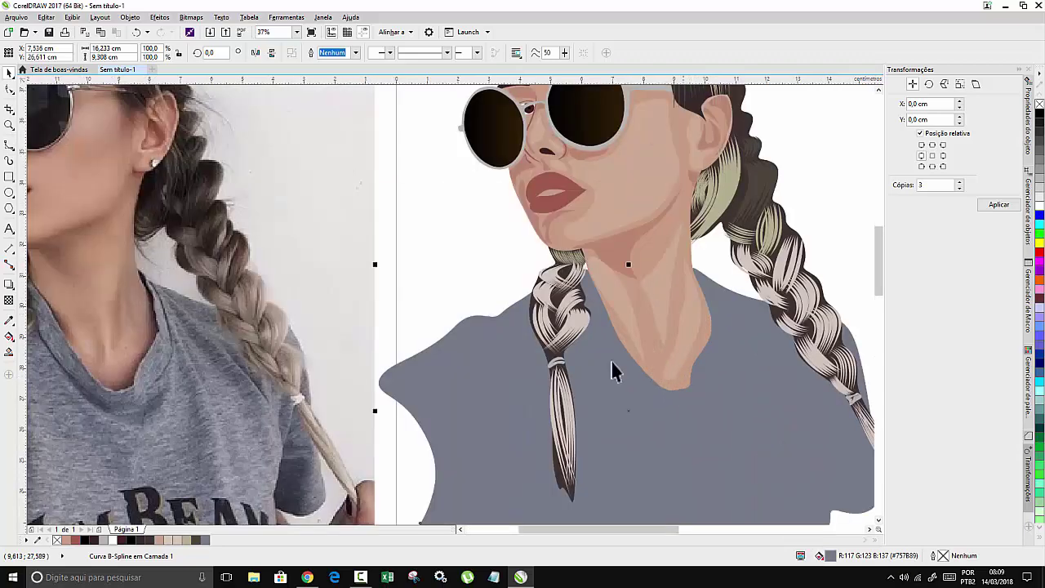
{"action": "scroll", "coordinate": [522, 359], "scroll_direction": "down", "scroll_amount": 2}
{"action": "scroll", "coordinate": [478, 374], "scroll_direction": "up", "scroll_amount": 2}
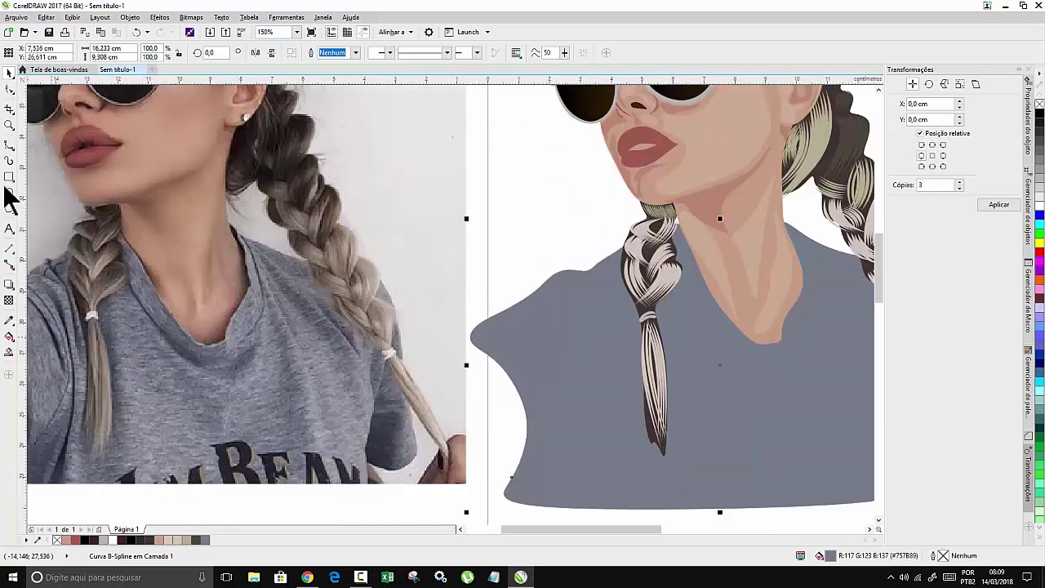
{"action": "scroll", "coordinate": [269, 249], "scroll_direction": "down", "scroll_amount": 2}
{"action": "scroll", "coordinate": [46, 261], "scroll_direction": "left", "scroll_amount": 3}
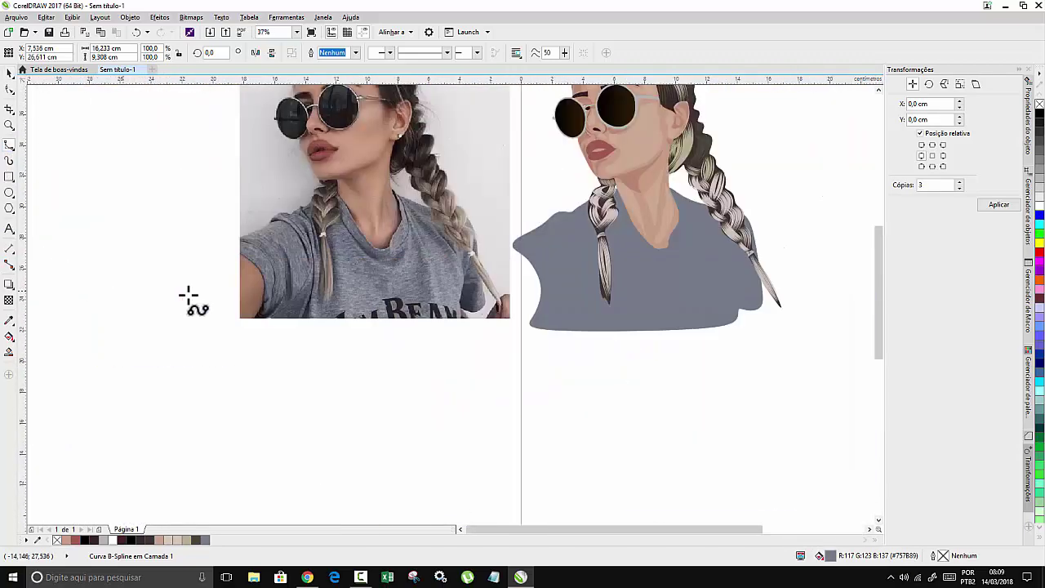
{"action": "scroll", "coordinate": [191, 299], "scroll_direction": "up", "scroll_amount": 2}
{"action": "left_click", "coordinate": [364, 194]}
{"action": "left_click", "coordinate": [379, 227]}
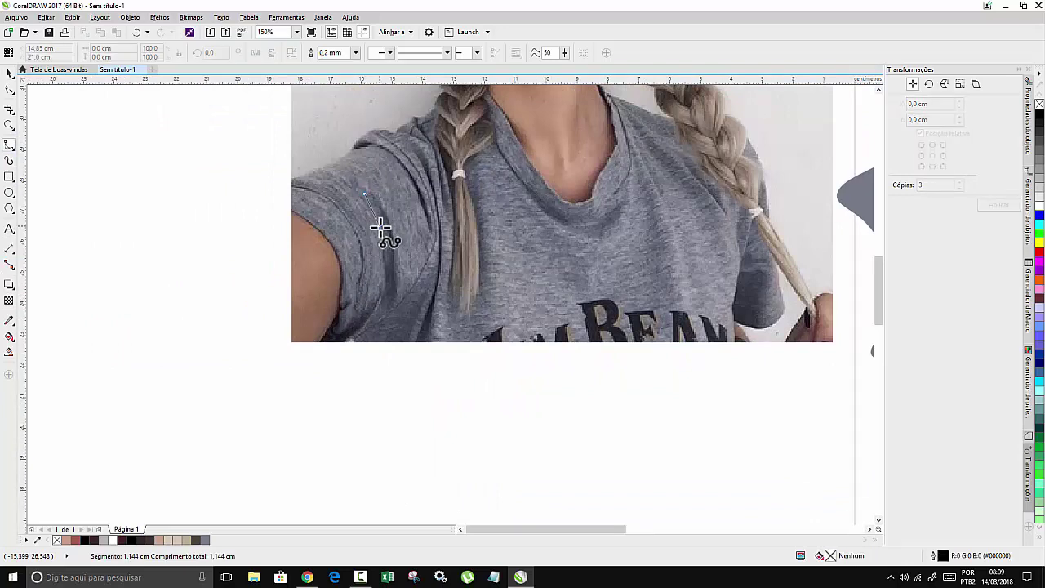
{"action": "left_click", "coordinate": [391, 265]}
{"action": "left_click", "coordinate": [369, 310]}
{"action": "left_click", "coordinate": [336, 338]}
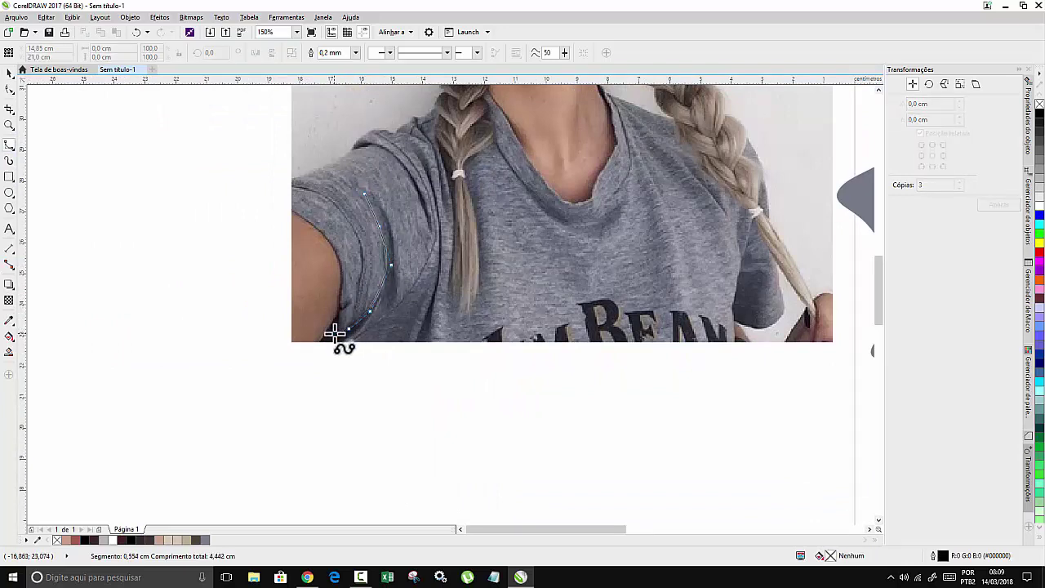
{"action": "left_click", "coordinate": [356, 326]}
{"action": "left_click", "coordinate": [395, 292]}
{"action": "left_click", "coordinate": [400, 243]}
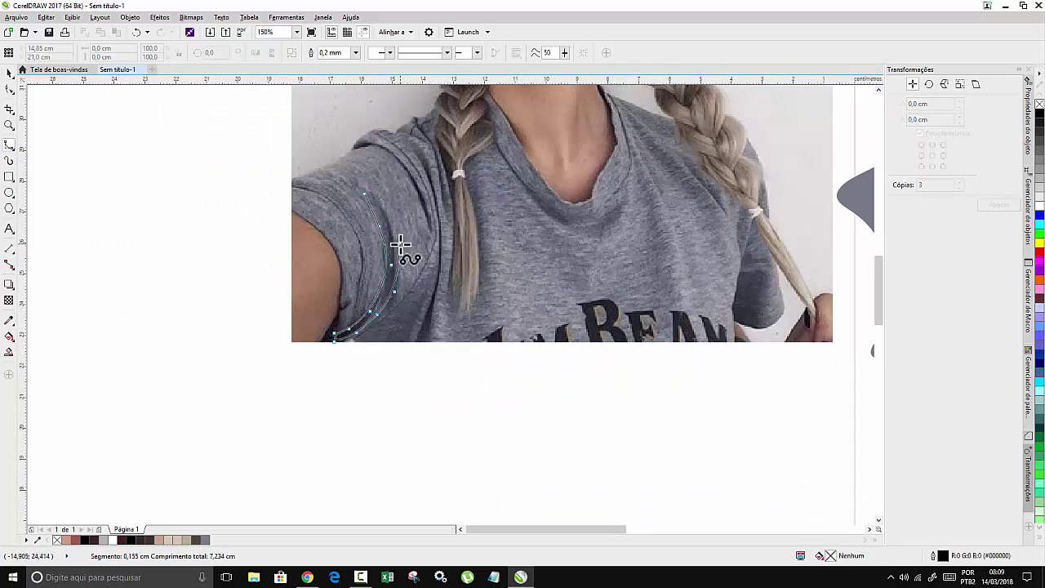
{"action": "left_click", "coordinate": [380, 205]}
{"action": "left_click", "coordinate": [366, 176]}
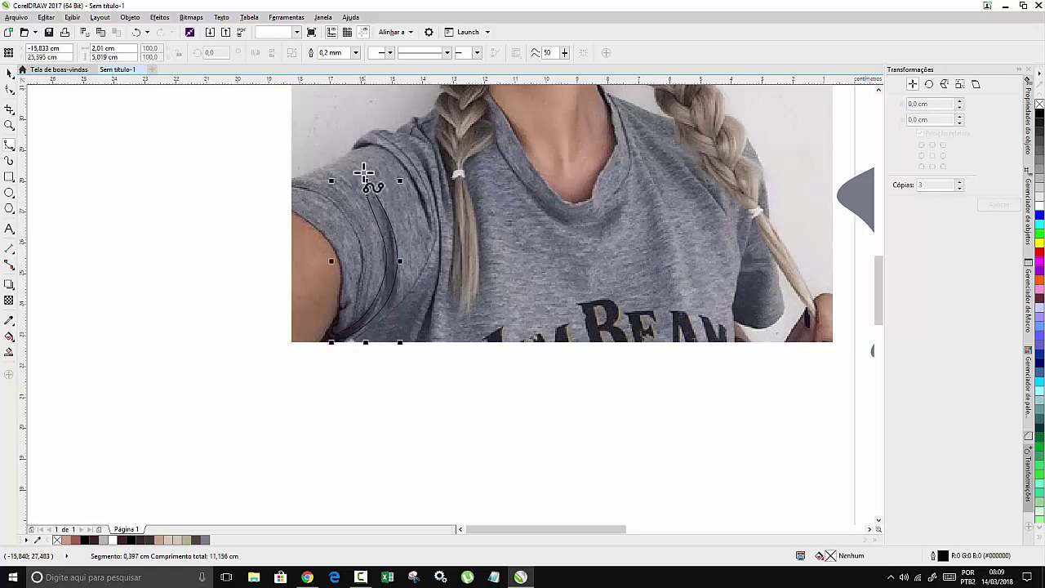
Trace a second closed B-spline fold about 2.3 × 3.1 cm, curving from the top of the left shoulder down the sleeve.
{"action": "left_click", "coordinate": [356, 148]}
{"action": "left_click", "coordinate": [374, 145]}
{"action": "left_click", "coordinate": [404, 168]}
{"action": "left_click", "coordinate": [433, 249]}
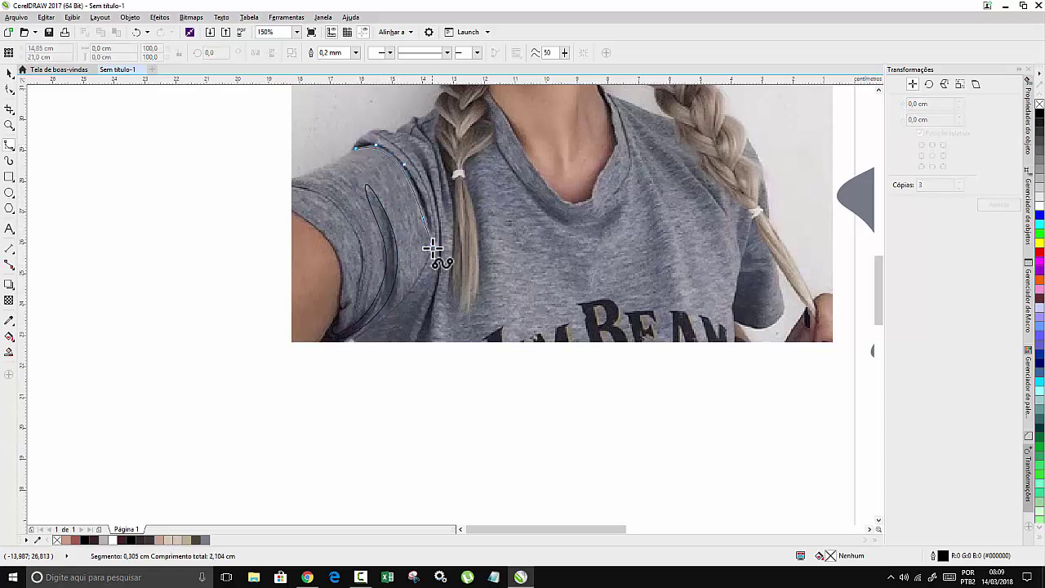
{"action": "left_click", "coordinate": [422, 196]}
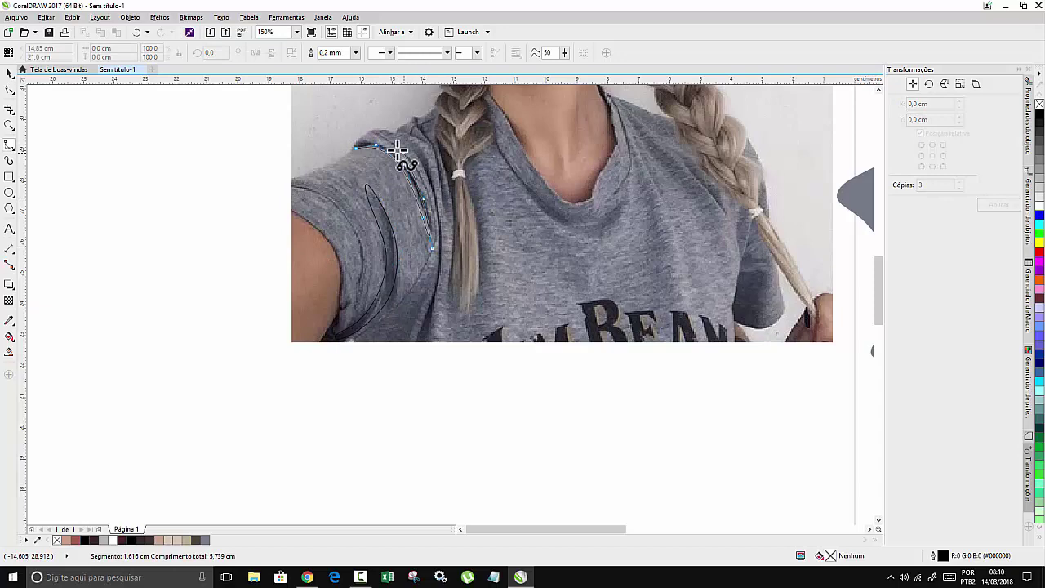
{"action": "left_click", "coordinate": [357, 146]}
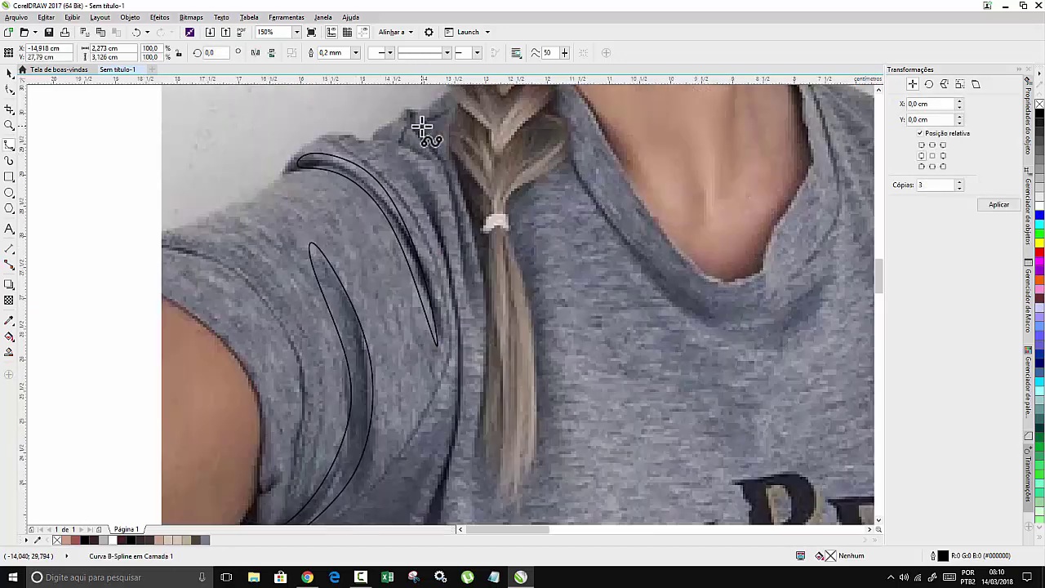
Trace a closed B-spline fold from the shirt's peak beside the left braid down along the braid, tapering to a point.
{"action": "scroll", "coordinate": [418, 114], "scroll_direction": "up", "scroll_amount": 2}
{"action": "left_click", "coordinate": [417, 115]}
{"action": "left_click", "coordinate": [427, 148]}
{"action": "left_click", "coordinate": [449, 173]}
{"action": "left_click", "coordinate": [465, 246]}
{"action": "left_click", "coordinate": [479, 312]}
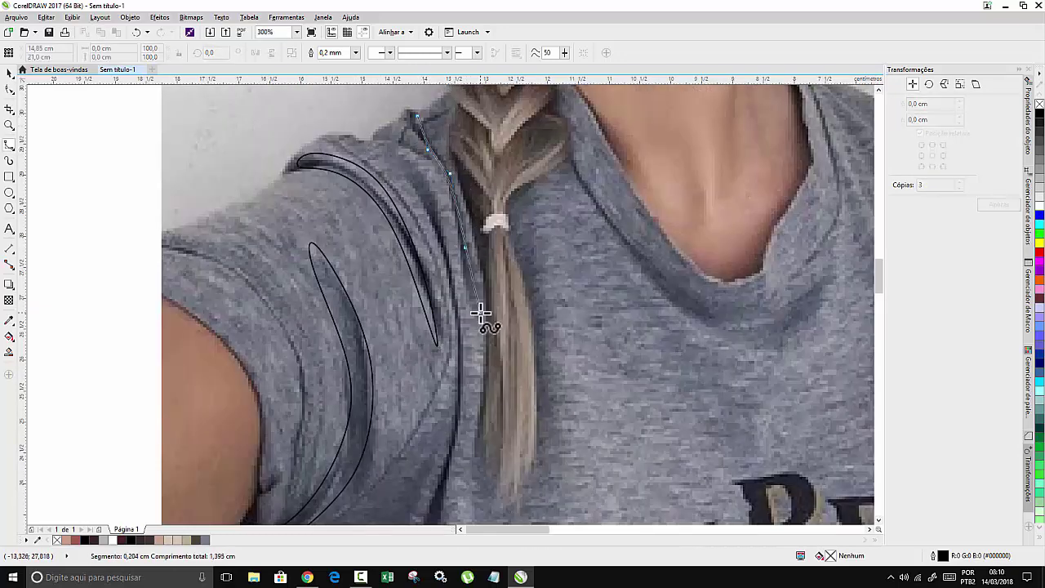
{"action": "left_click", "coordinate": [481, 363]}
{"action": "left_click", "coordinate": [473, 298]}
{"action": "left_click", "coordinate": [453, 237]}
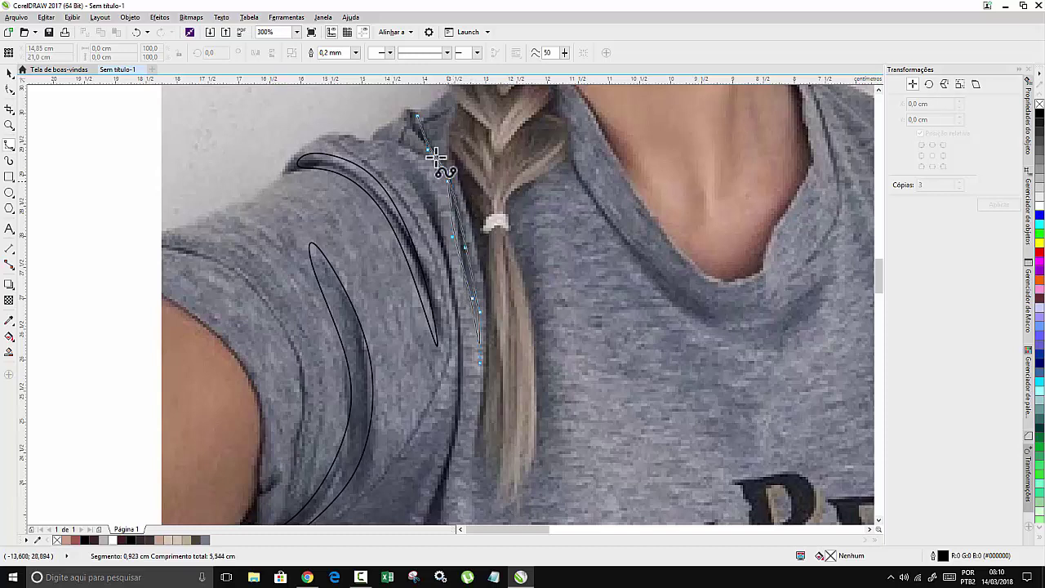
{"action": "left_click", "coordinate": [411, 148]}
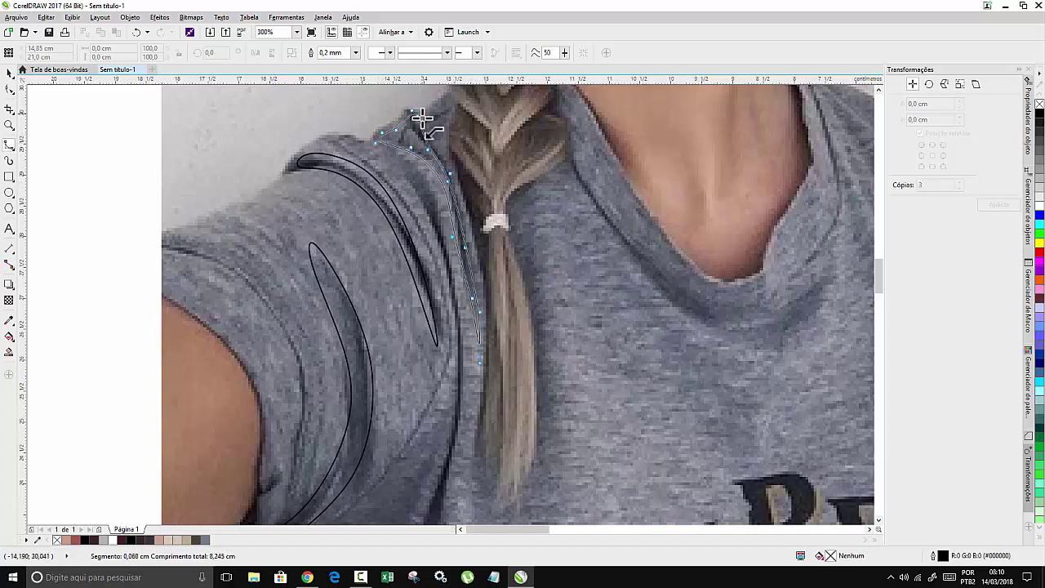
{"action": "left_click", "coordinate": [418, 122]}
Trace a long, thin closed B-spline fold about 1.1 × 6 cm down the left sleeve seam, between the shoulder folds.
{"action": "left_click", "coordinate": [447, 240]}
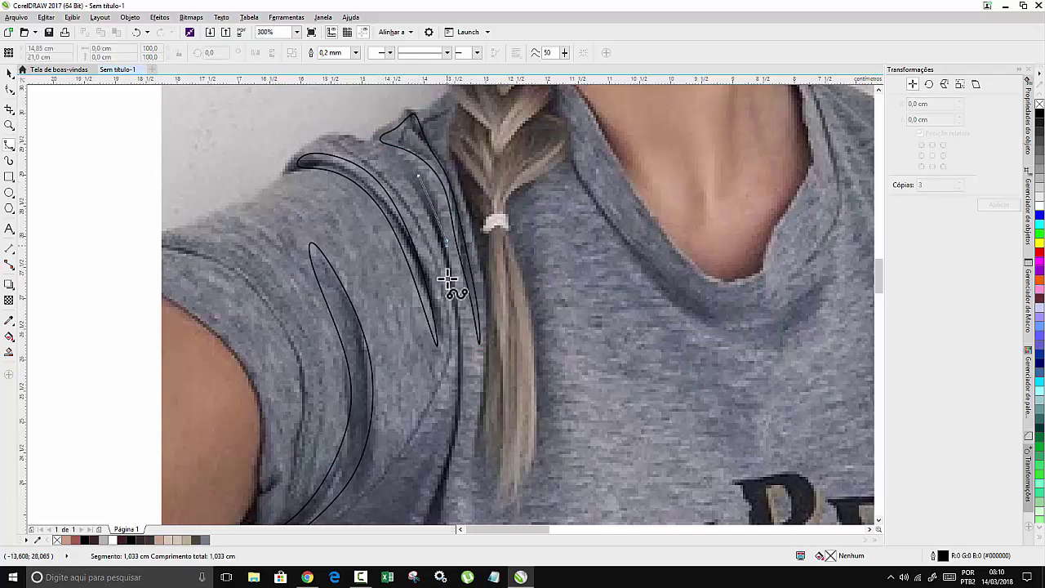
{"action": "left_click", "coordinate": [454, 311]}
{"action": "left_click", "coordinate": [462, 384]}
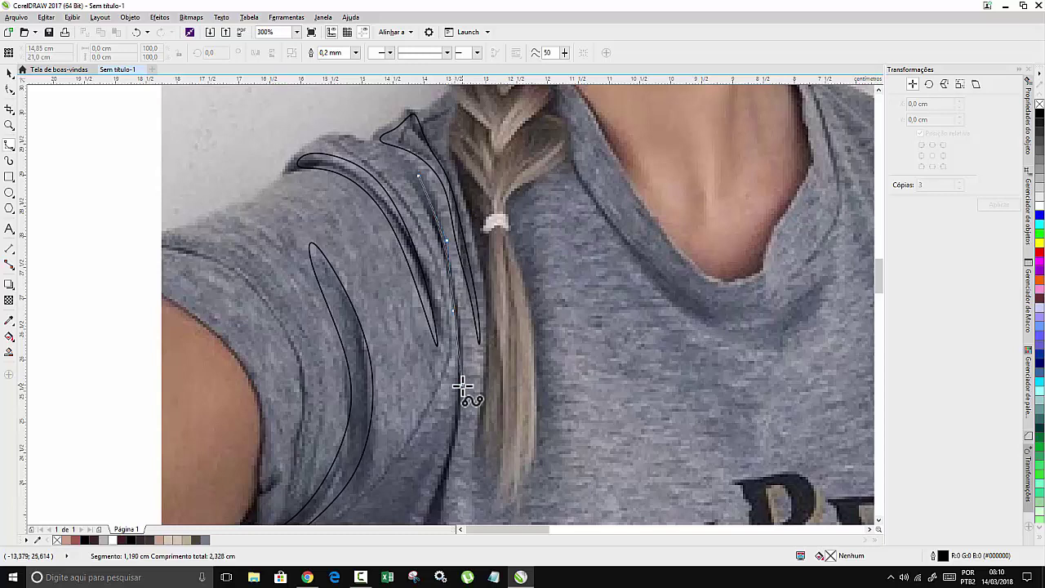
{"action": "left_click", "coordinate": [433, 521]}
{"action": "left_click", "coordinate": [430, 478]}
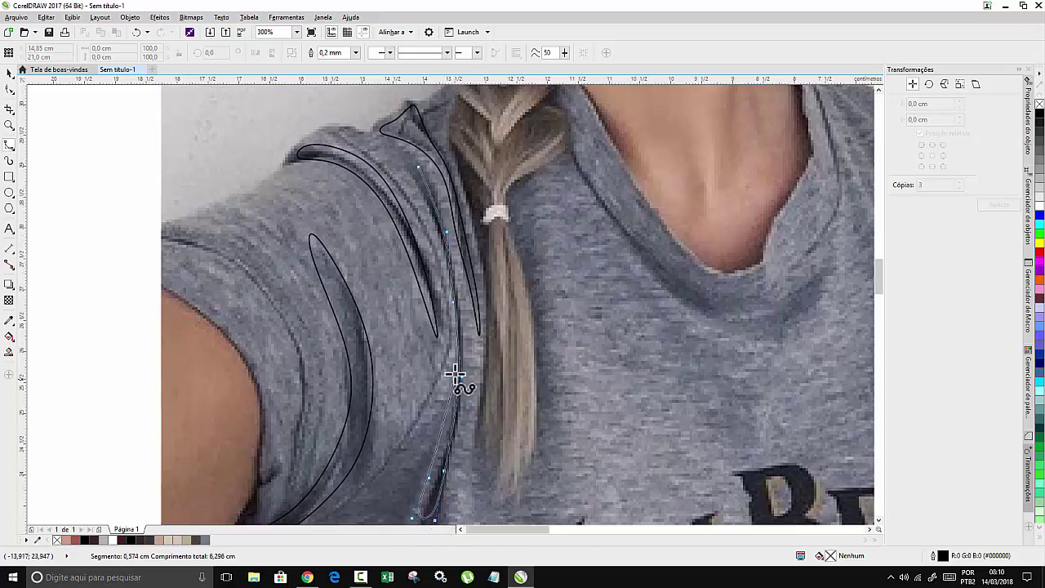
{"action": "left_click", "coordinate": [457, 375]}
{"action": "left_click", "coordinate": [425, 188]}
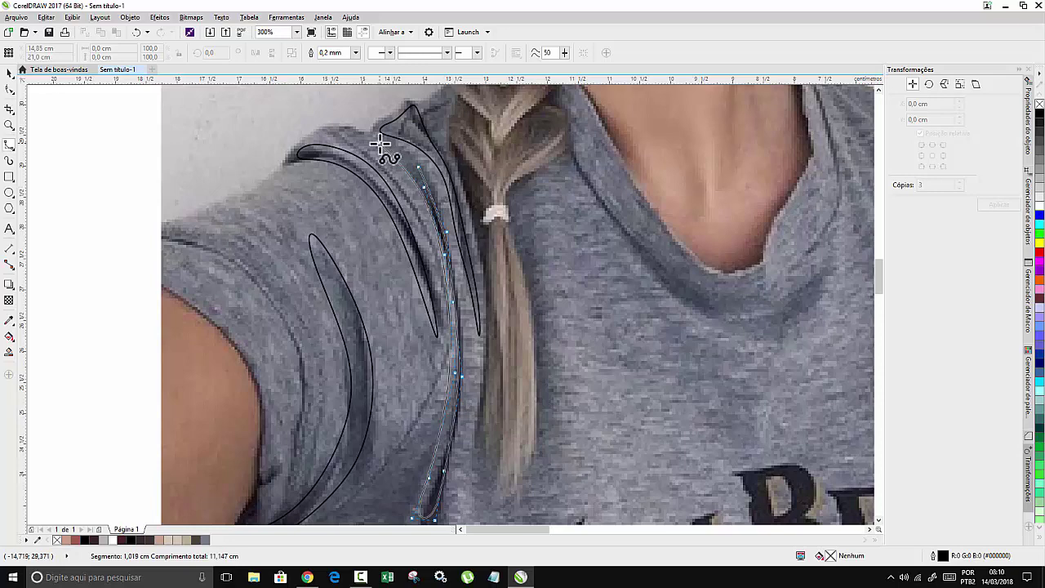
{"action": "left_click", "coordinate": [400, 147]}
{"action": "scroll", "coordinate": [361, 249], "scroll_direction": "down", "scroll_amount": 1}
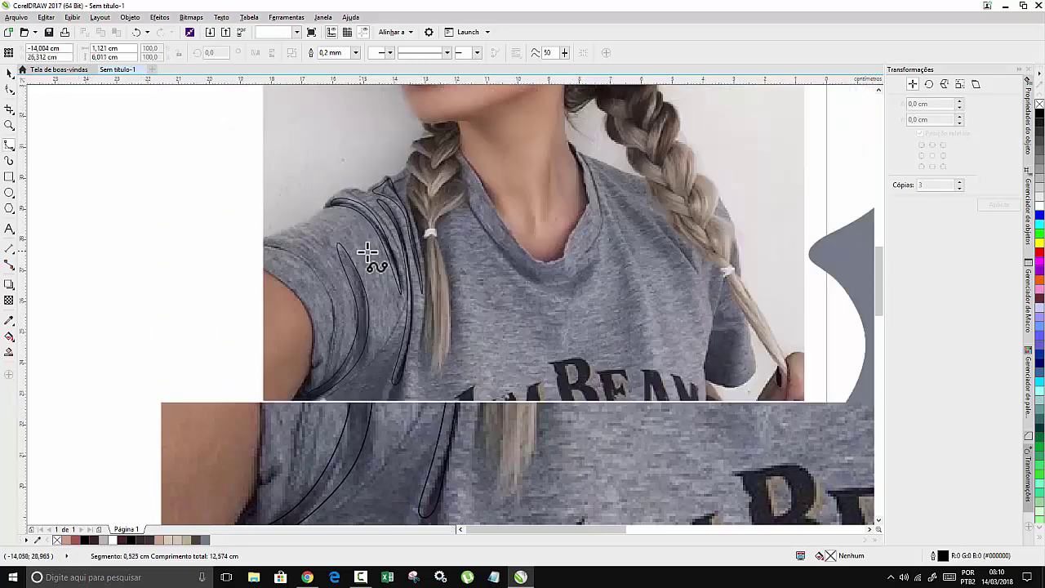
{"action": "key", "text": "Return"}
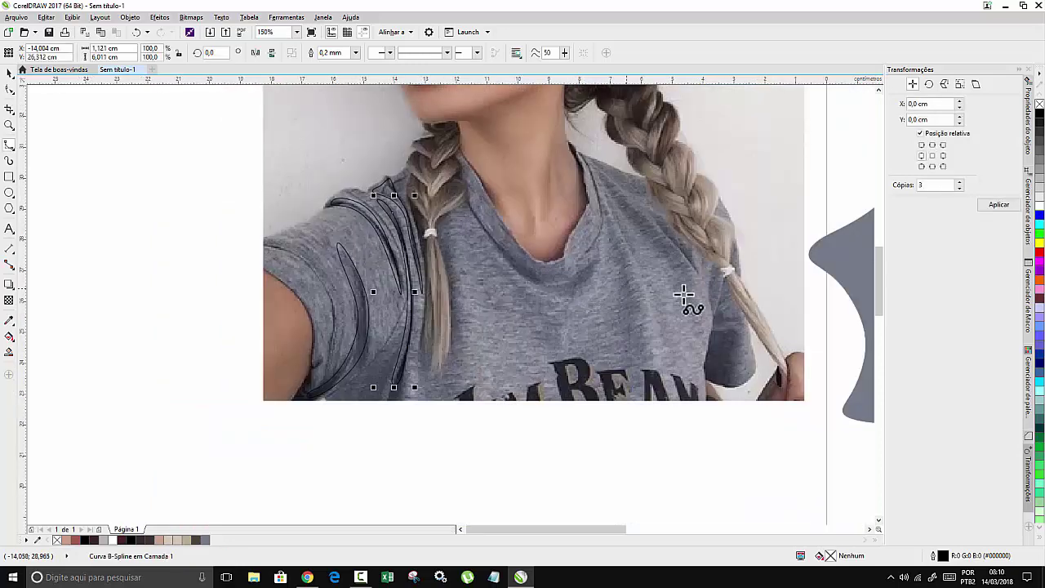
Trace a closed crescent B-spline fold about 4.2 × 3 cm beneath the shirt's neckline in the photo.
{"action": "left_click", "coordinate": [467, 199]}
{"action": "left_click", "coordinate": [495, 253]}
{"action": "left_click", "coordinate": [520, 273]}
{"action": "left_click", "coordinate": [553, 305]}
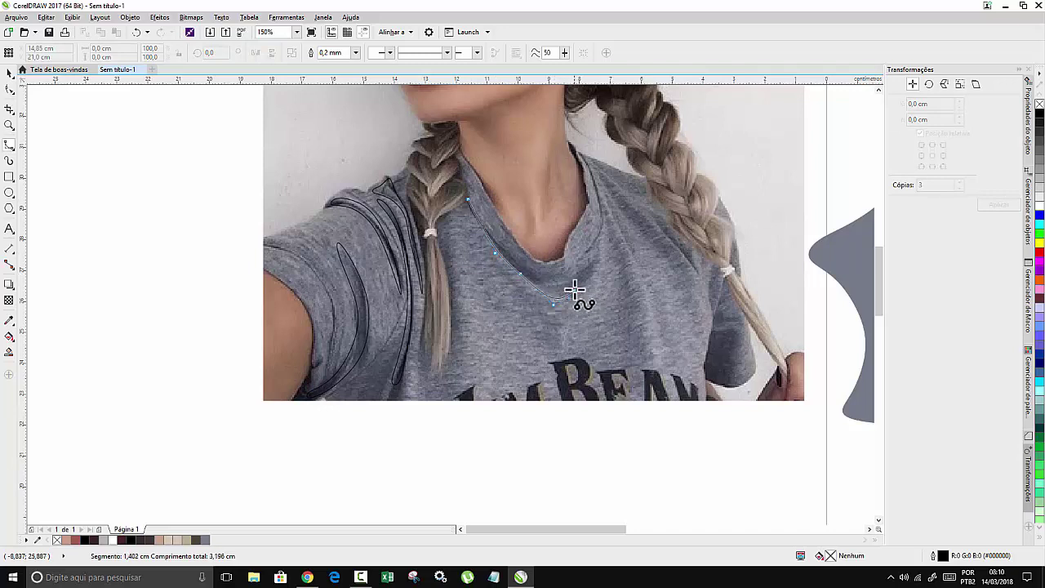
{"action": "left_click", "coordinate": [574, 290]}
{"action": "left_click", "coordinate": [593, 270]}
{"action": "left_click", "coordinate": [608, 250]}
{"action": "left_click", "coordinate": [564, 273]}
{"action": "left_click", "coordinate": [529, 269]}
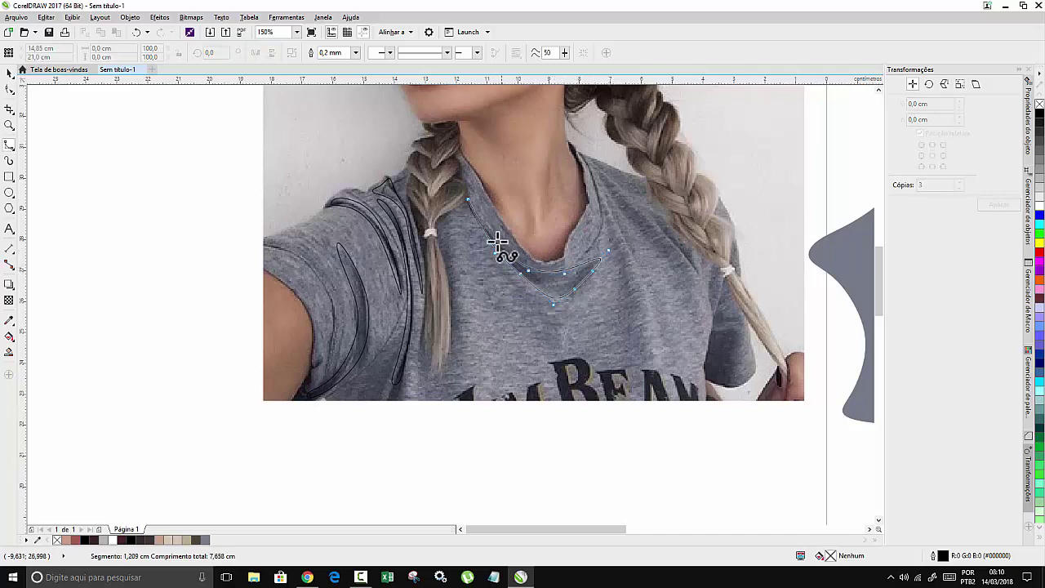
{"action": "left_click", "coordinate": [499, 240]}
{"action": "left_click", "coordinate": [467, 199]}
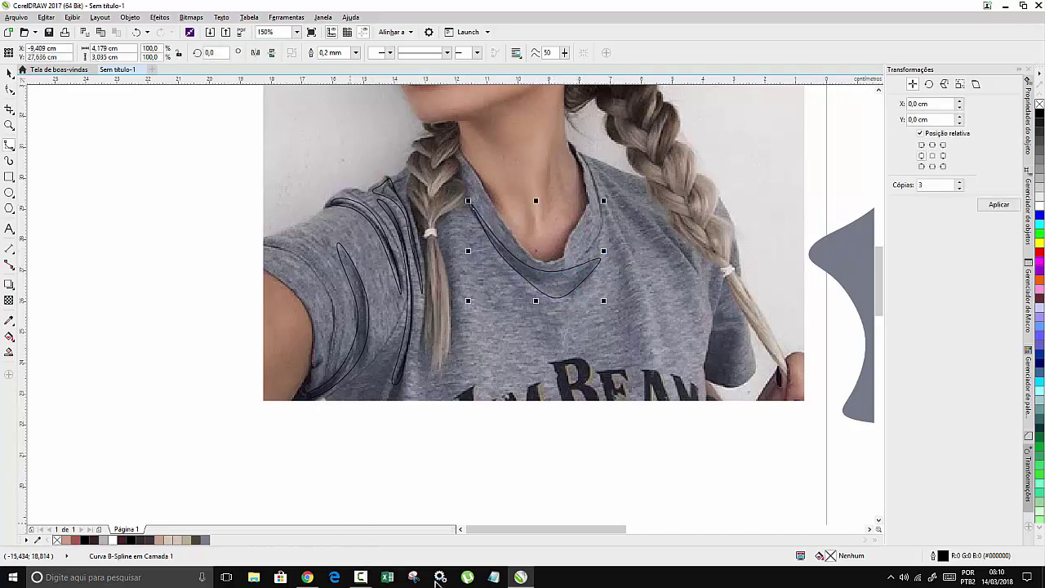
{"action": "left_click", "coordinate": [360, 577]}
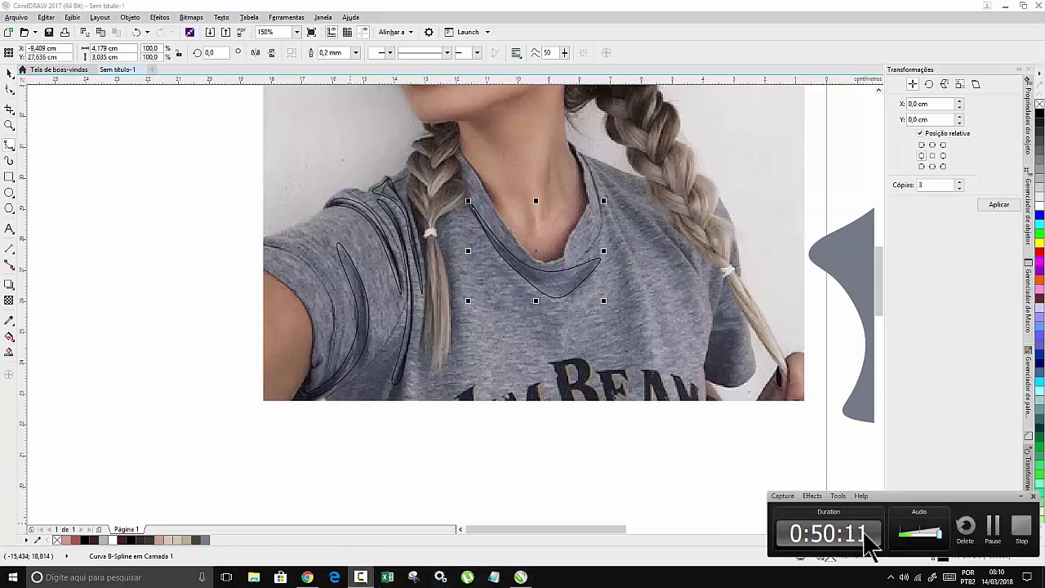
{"action": "left_click", "coordinate": [1019, 496]}
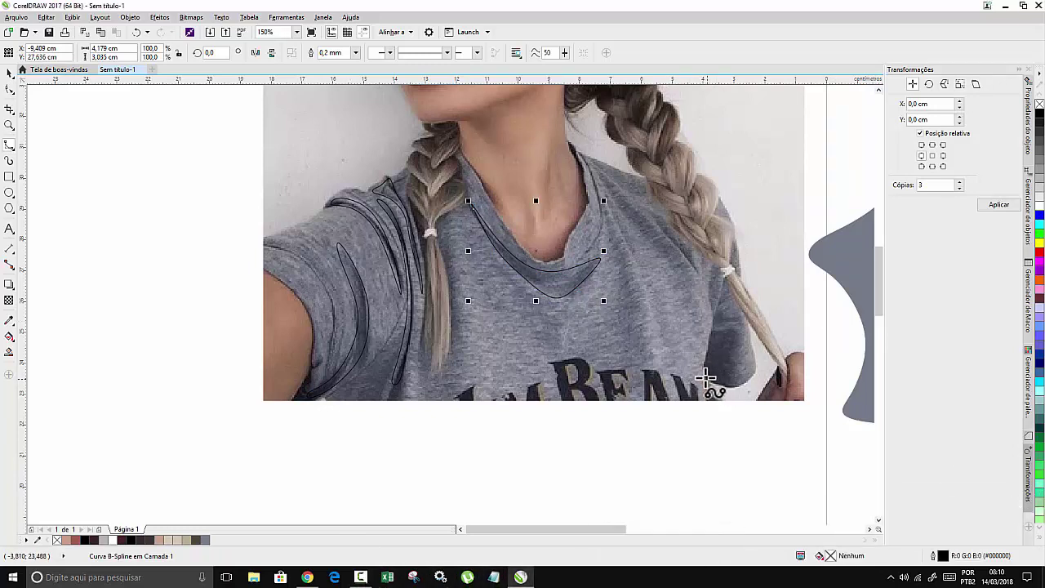
Trace a closed B-spline shadow over the dark lower part of the photo's right sleeve, along its hem.
{"action": "left_click", "coordinate": [707, 378]}
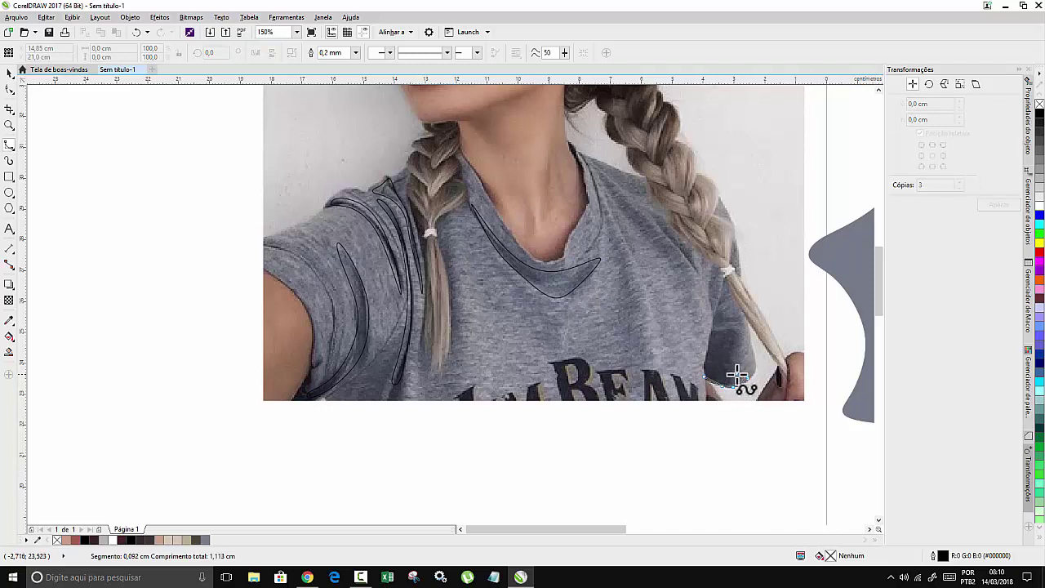
{"action": "left_click", "coordinate": [736, 376]}
{"action": "left_click", "coordinate": [734, 330]}
{"action": "left_click", "coordinate": [715, 327]}
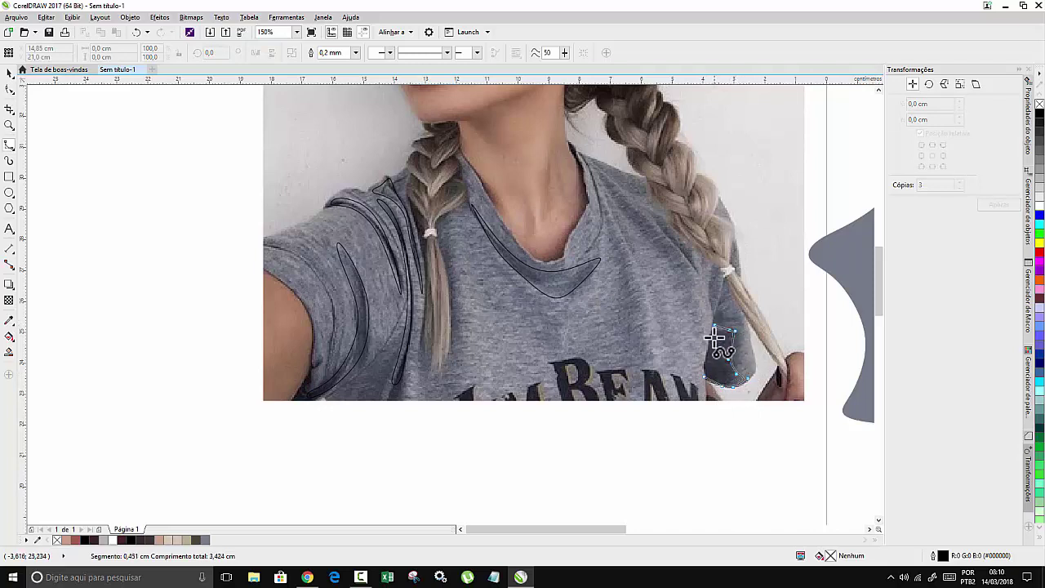
{"action": "left_click", "coordinate": [705, 376]}
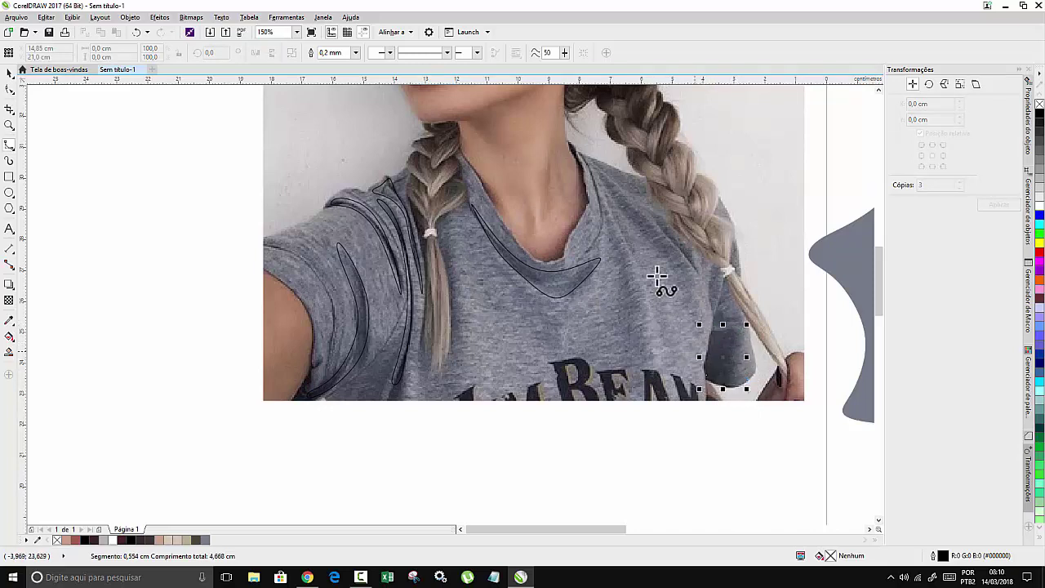
Trace a closed B-spline fold about 3.6 × 4.4 cm from the neckline's right top diagonally down towards the right armpit.
{"action": "left_click", "coordinate": [585, 163]}
{"action": "left_click", "coordinate": [629, 231]}
{"action": "left_click", "coordinate": [673, 267]}
{"action": "left_click", "coordinate": [707, 316]}
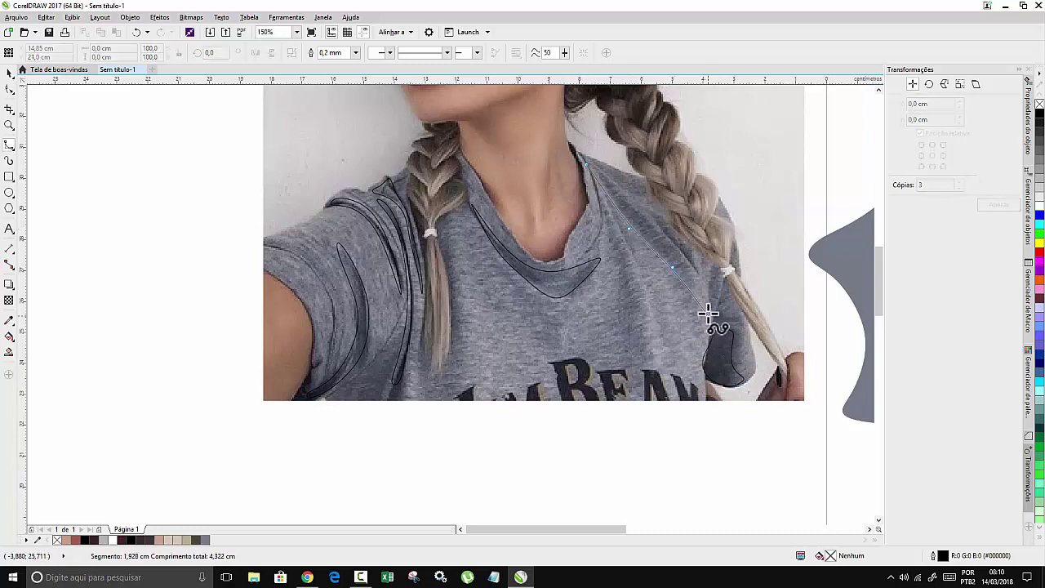
{"action": "left_click", "coordinate": [699, 297]}
{"action": "left_click", "coordinate": [684, 260]}
{"action": "left_click", "coordinate": [658, 225]}
{"action": "left_click", "coordinate": [620, 197]}
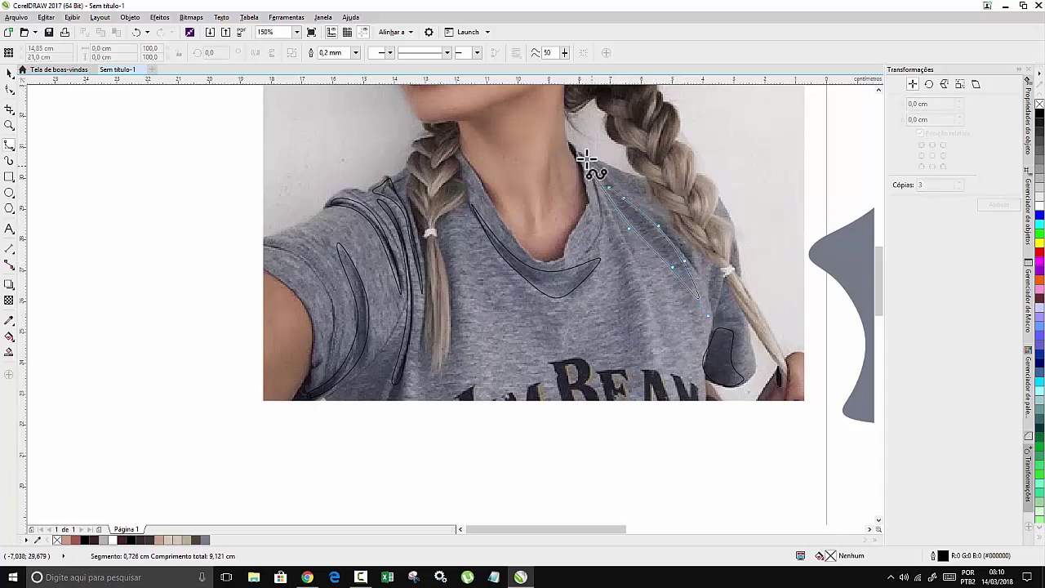
{"action": "left_click", "coordinate": [585, 160]}
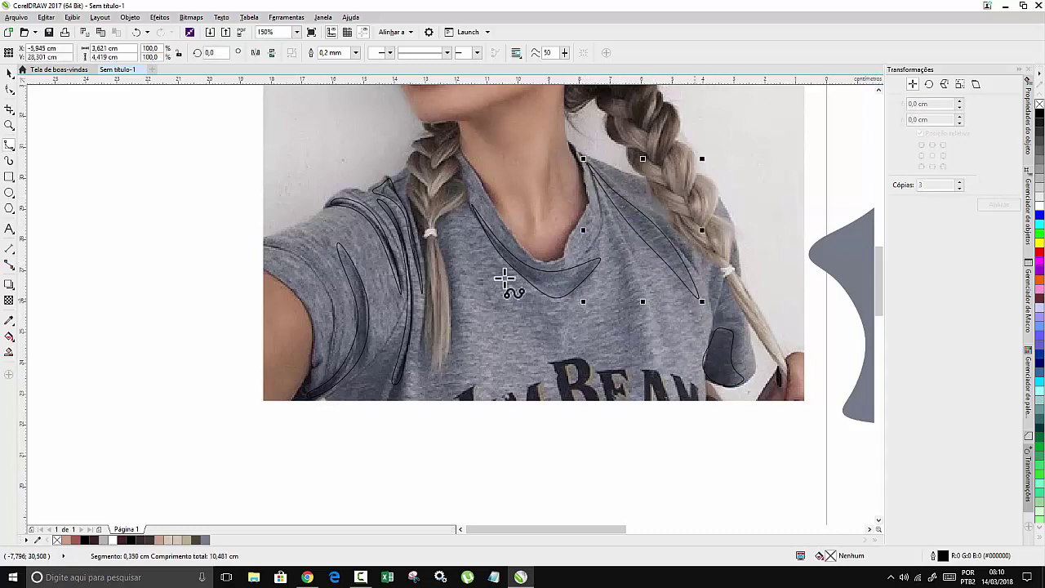
Trace a narrow closed B-spline fold about 1.2 × 4.8 cm from the collar's right side down the chest to the lettering.
{"action": "left_click", "coordinate": [609, 214]}
{"action": "left_click", "coordinate": [621, 277]}
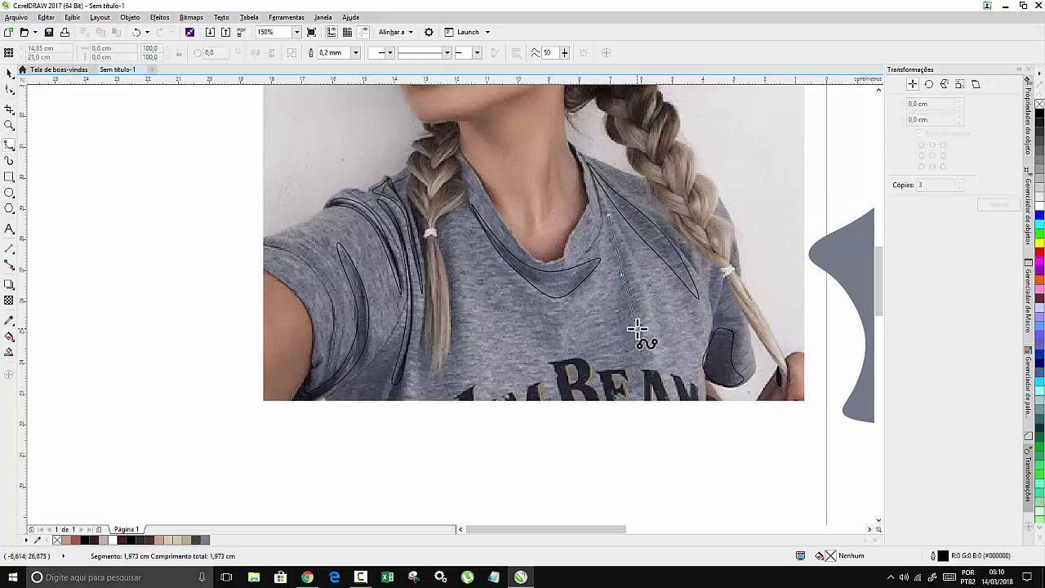
{"action": "left_click", "coordinate": [636, 327]}
{"action": "left_click", "coordinate": [626, 364]}
{"action": "left_click", "coordinate": [624, 326]}
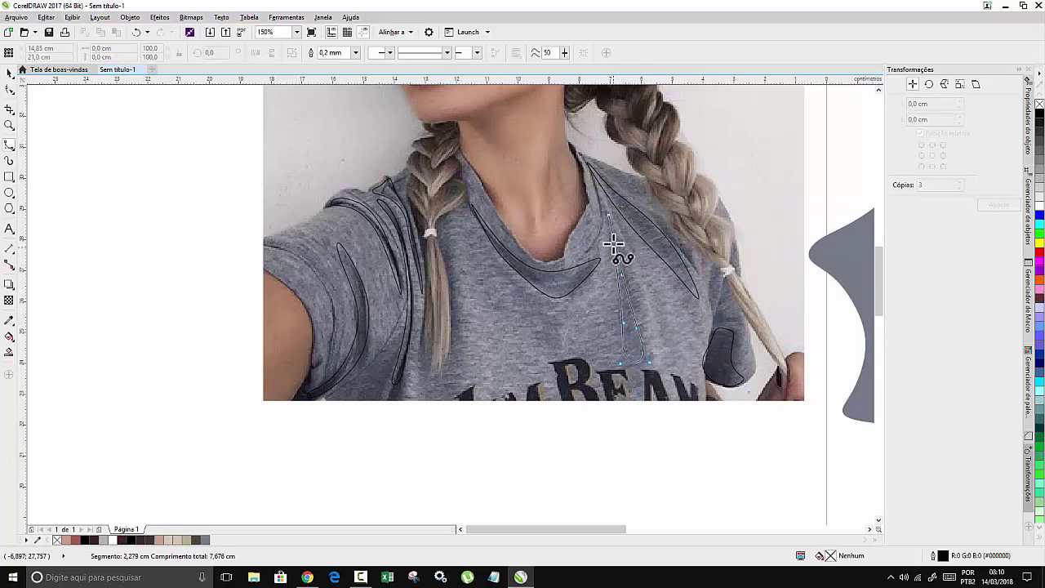
{"action": "left_click", "coordinate": [611, 214]}
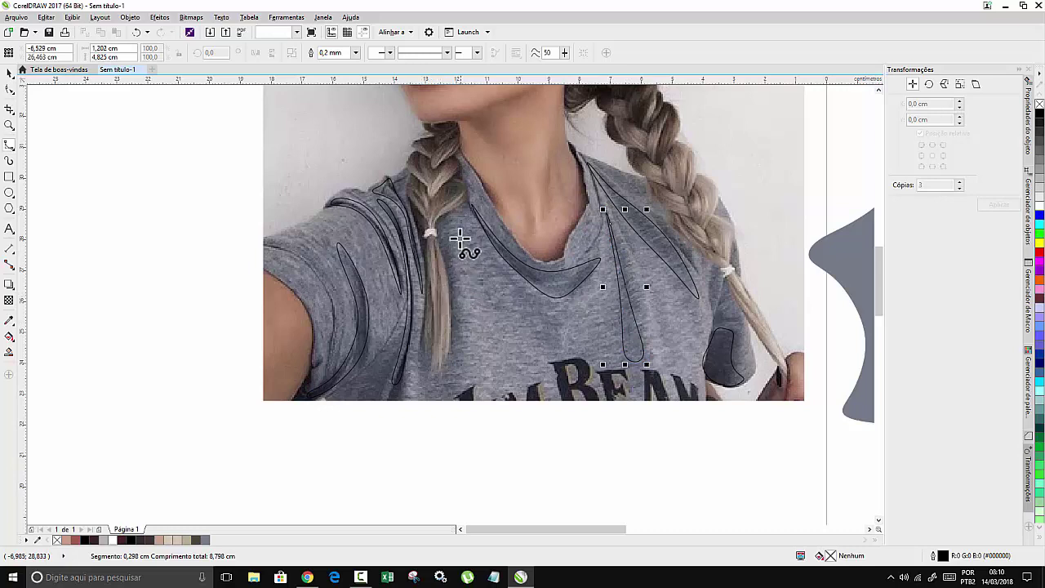
{"action": "left_click", "coordinate": [442, 233]}
{"action": "left_click", "coordinate": [459, 300]}
{"action": "left_click", "coordinate": [444, 400]}
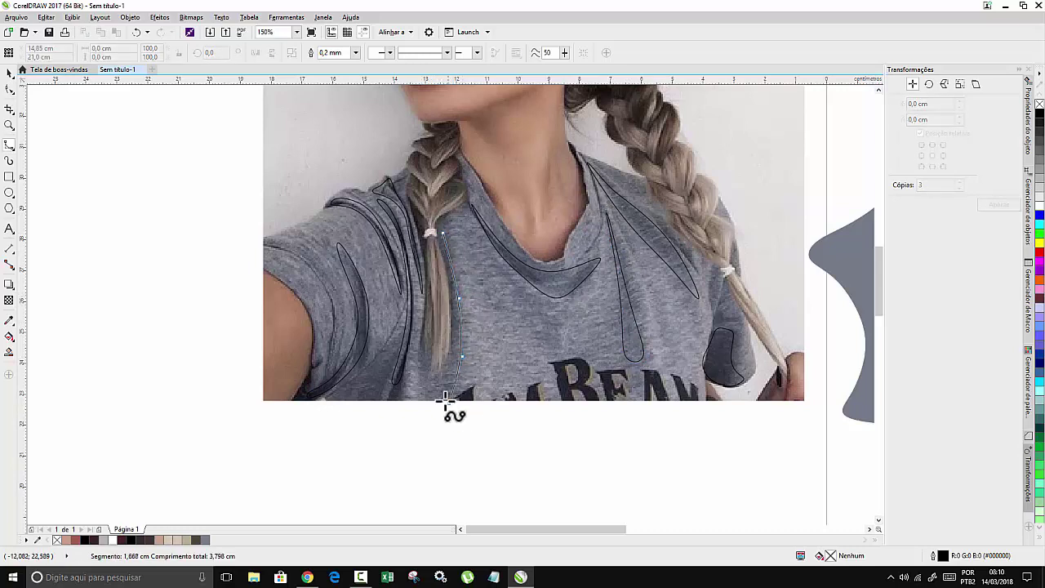
{"action": "left_click", "coordinate": [429, 397]}
{"action": "left_click", "coordinate": [449, 374]}
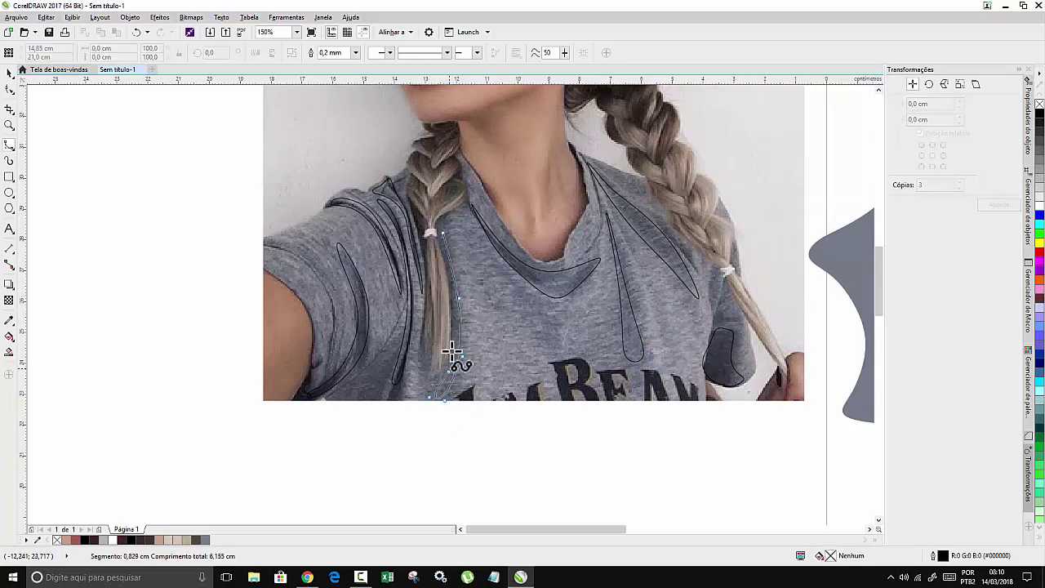
{"action": "left_click", "coordinate": [445, 236]}
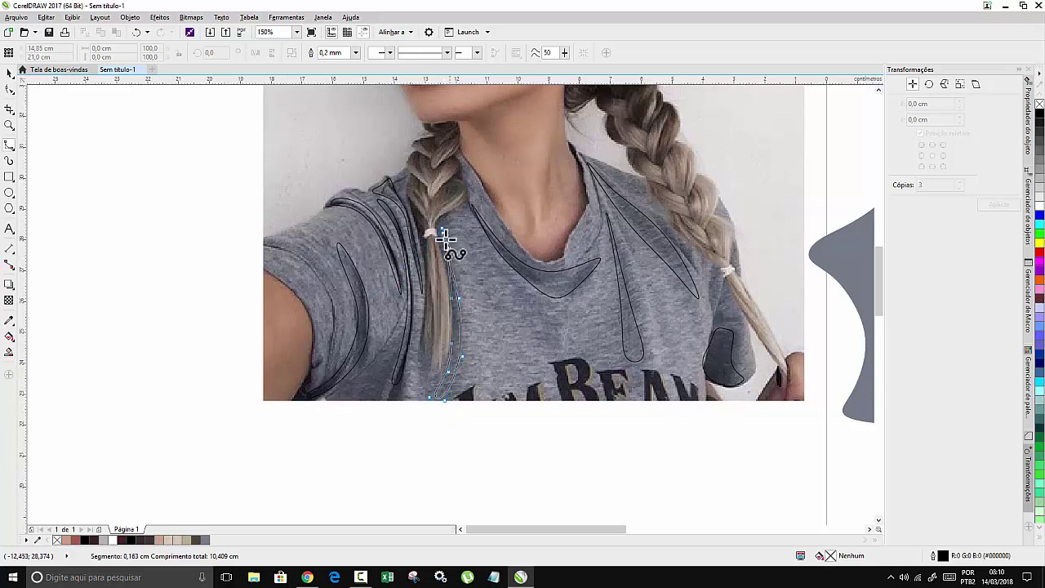
{"action": "left_click", "coordinate": [448, 230]}
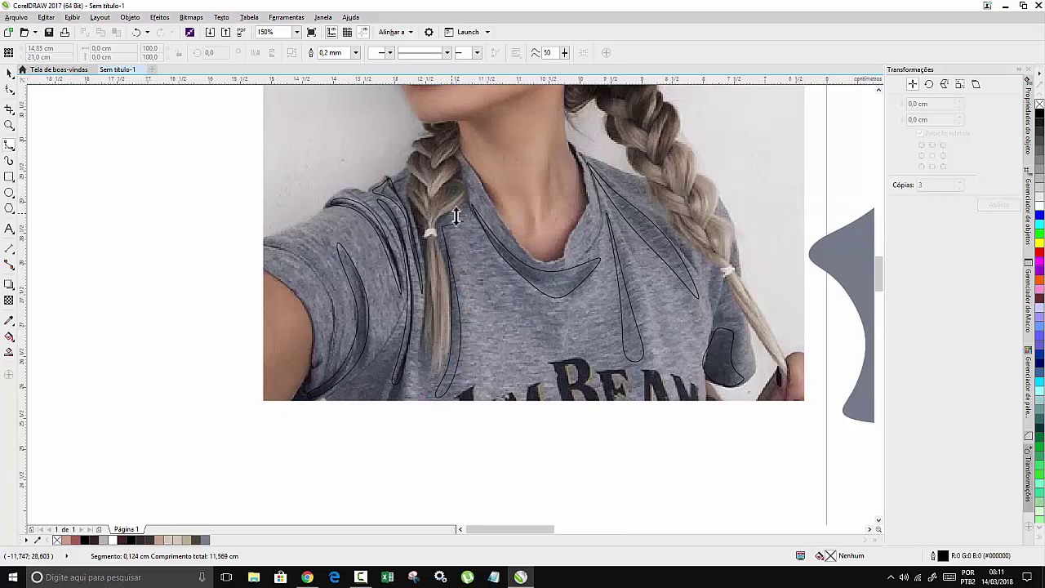
{"action": "scroll", "coordinate": [449, 224], "scroll_direction": "up", "scroll_amount": 4}
{"action": "double_click", "coordinate": [420, 251]}
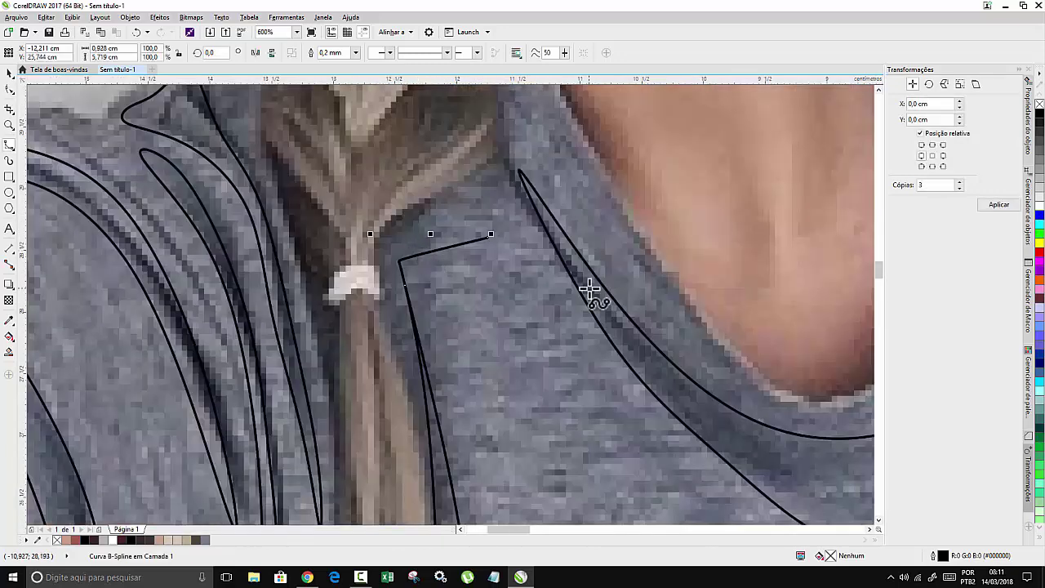
{"action": "key", "text": "Delete"}
Trace a thin closed B-spline fold about 0.4 × 4.6 cm along the right side of the left braid's loose end.
{"action": "scroll", "coordinate": [448, 294], "scroll_direction": "down", "scroll_amount": 3}
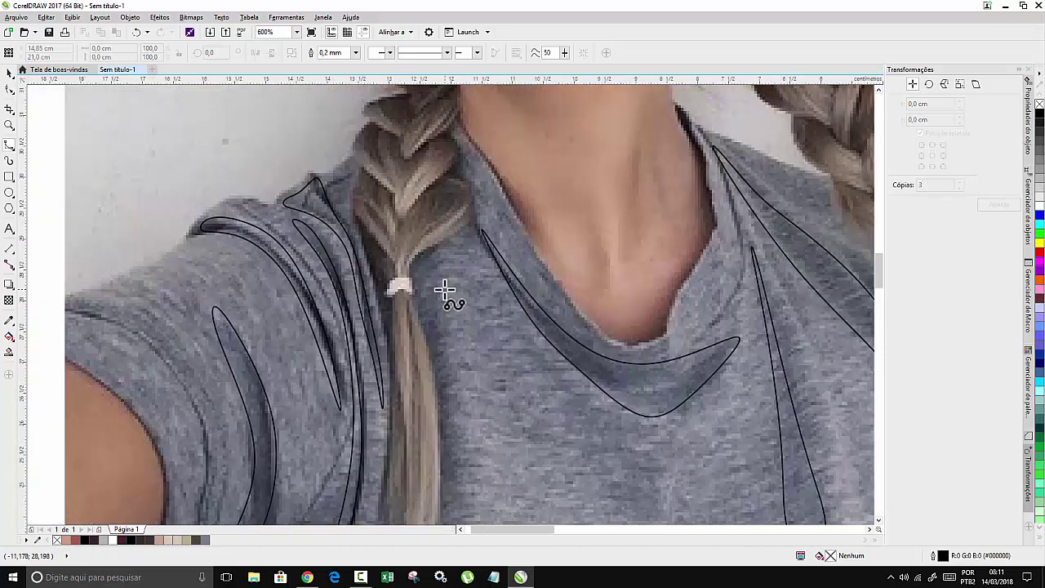
{"action": "left_click", "coordinate": [435, 293]}
{"action": "left_click", "coordinate": [456, 351]}
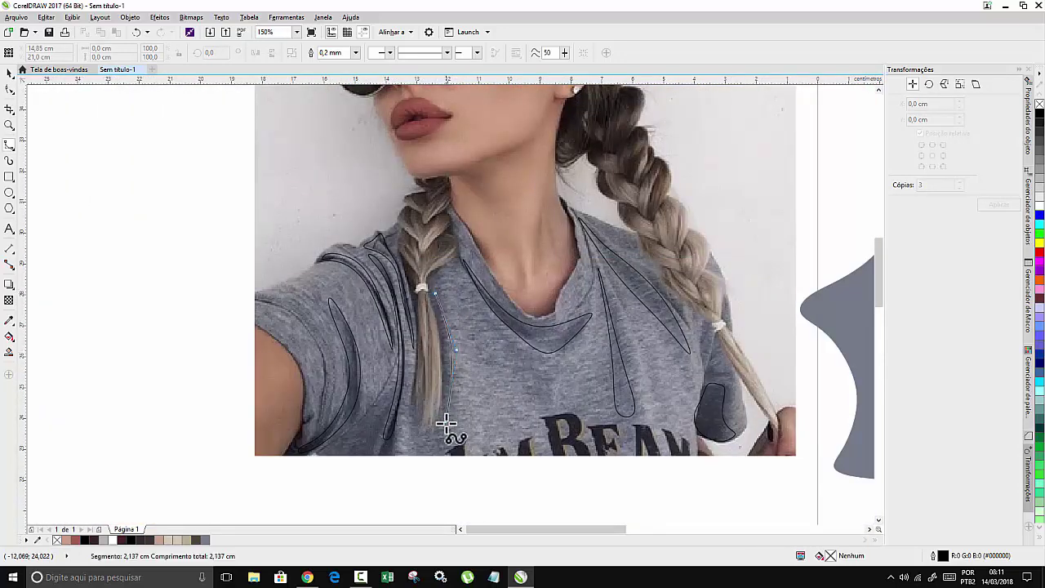
{"action": "left_click", "coordinate": [444, 450]}
{"action": "double_click", "coordinate": [316, 455]}
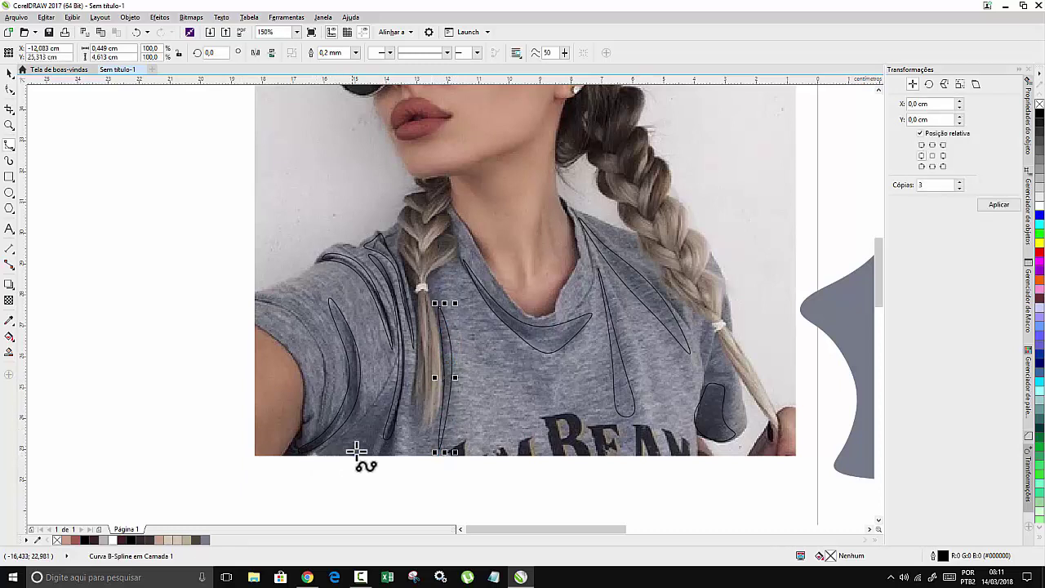
Trace a closed B-spline fold about 1.8 × 1.9 cm beside the left armpit, reaching just past the photo's lower edge.
{"action": "left_click", "coordinate": [382, 390]}
{"action": "left_click", "coordinate": [369, 428]}
{"action": "left_click", "coordinate": [352, 423]}
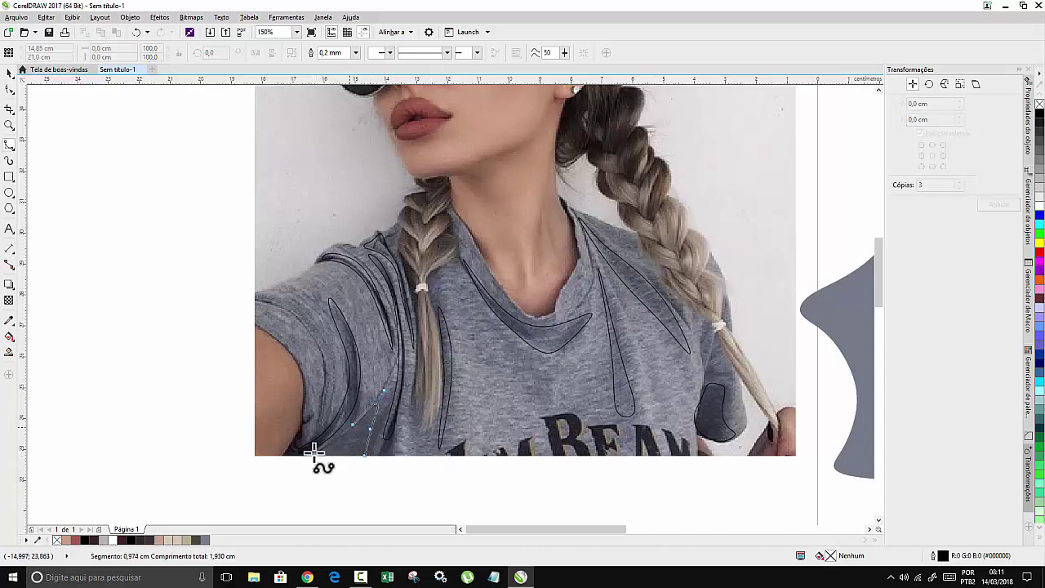
{"action": "left_click", "coordinate": [312, 449]}
{"action": "left_click", "coordinate": [333, 461]}
{"action": "double_click", "coordinate": [364, 454]}
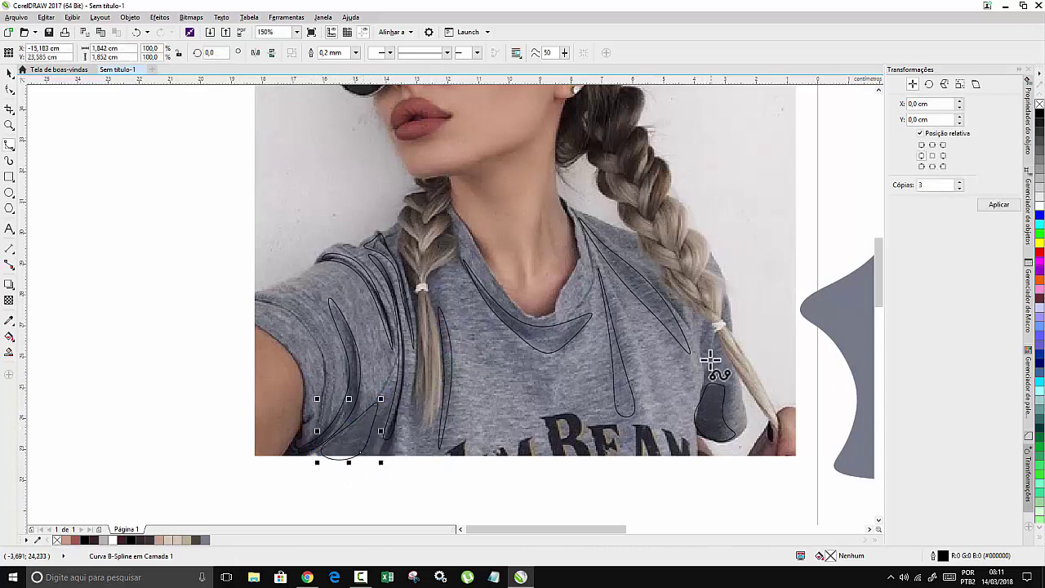
Trace a small, narrow closed B-spline fold from the right braid's hair tie down to the sleeve shadow.
{"action": "left_click", "coordinate": [699, 388]}
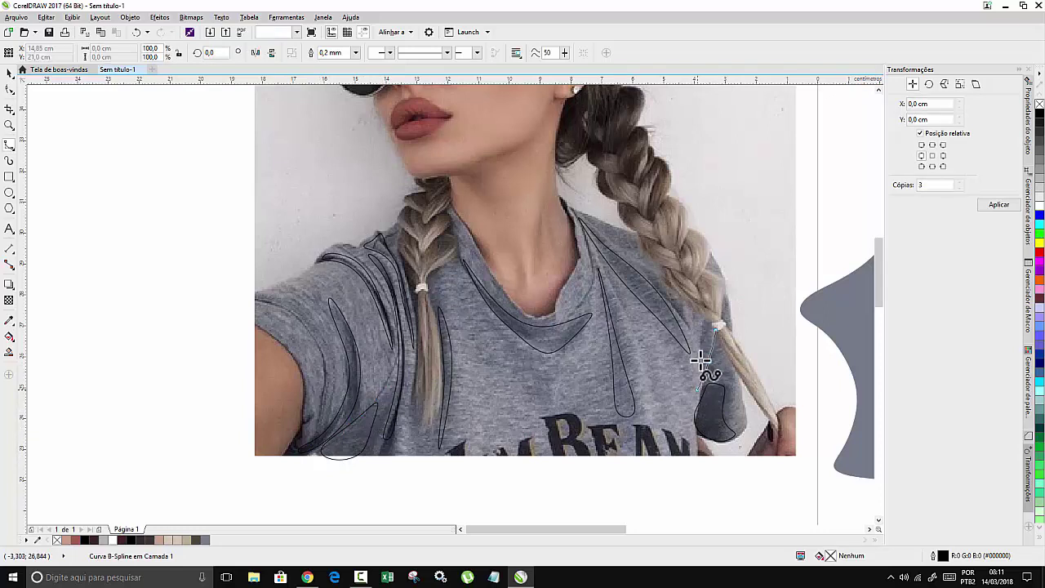
{"action": "left_click", "coordinate": [702, 361]}
{"action": "double_click", "coordinate": [715, 326]}
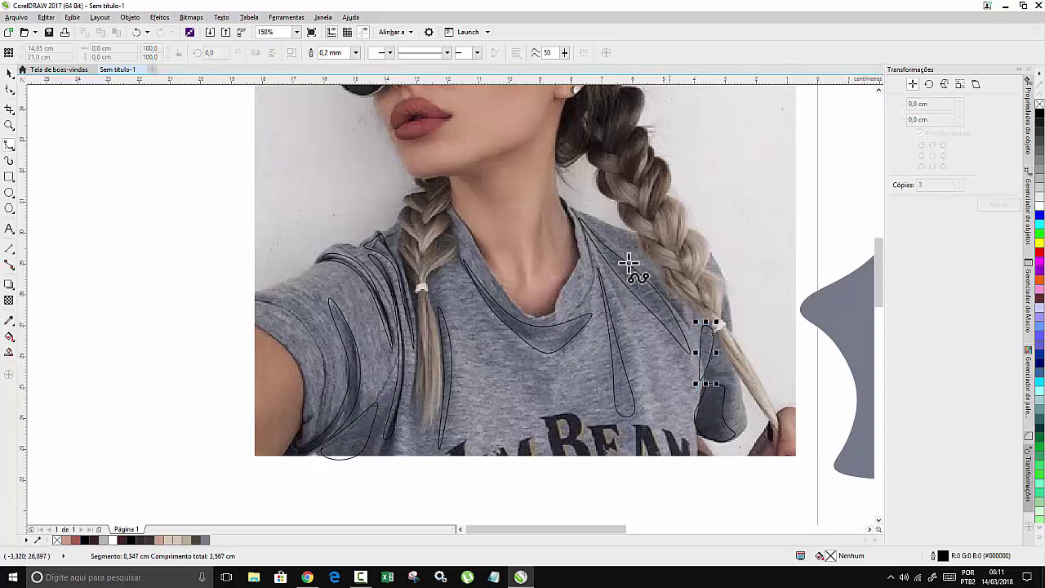
Trace a small closed B-spline fold about 1.4 × 0.9 cm on the right shoulder, between the collar and the braid.
{"action": "left_click", "coordinate": [590, 216]}
{"action": "left_click", "coordinate": [639, 234]}
{"action": "left_click", "coordinate": [644, 250]}
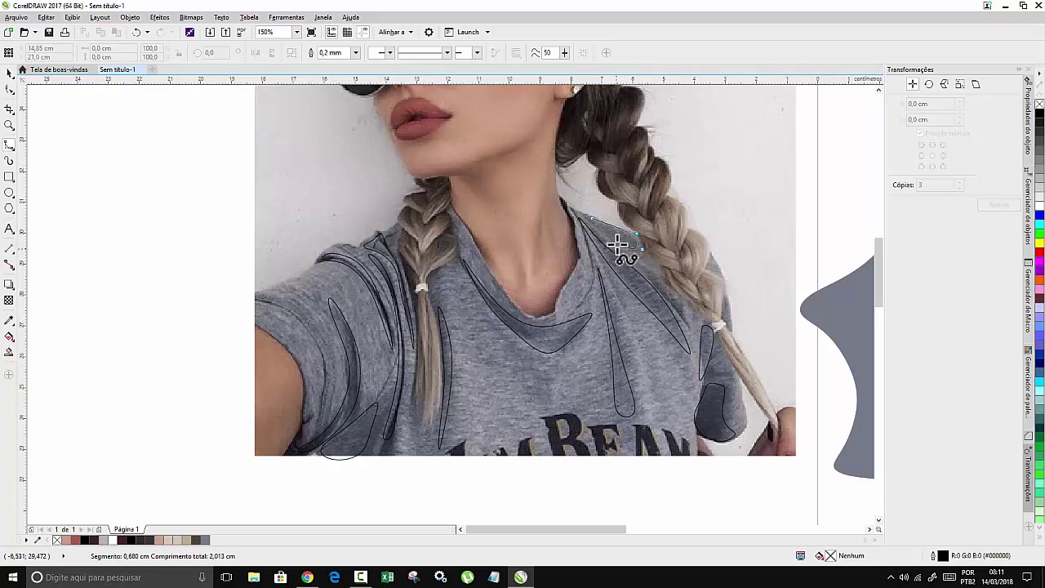
{"action": "left_click", "coordinate": [592, 218]}
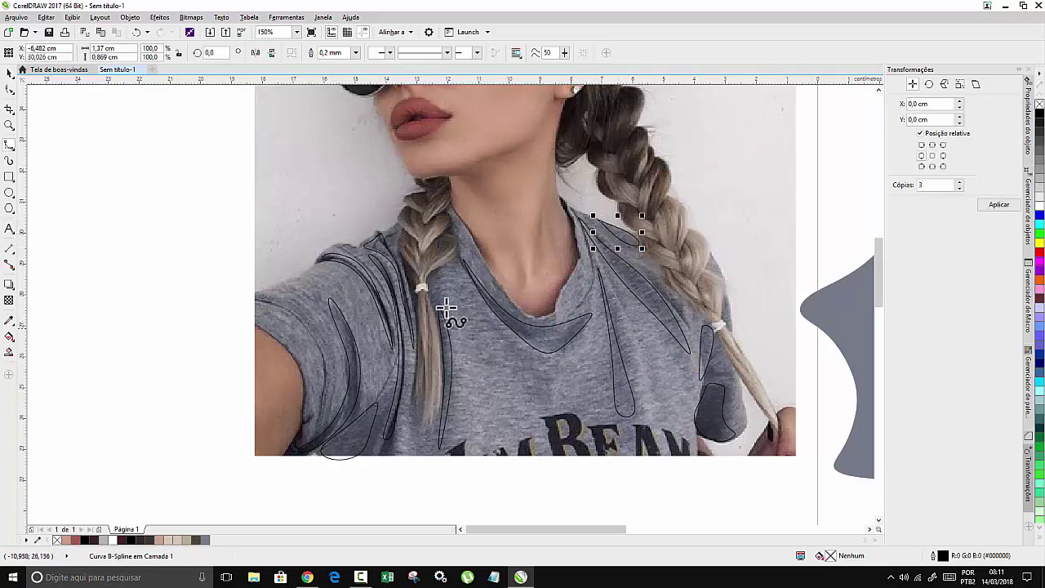
Select all 12 traced shirt folds on the photo and group them.
{"action": "scroll", "coordinate": [418, 242], "scroll_direction": "down", "scroll_amount": 1}
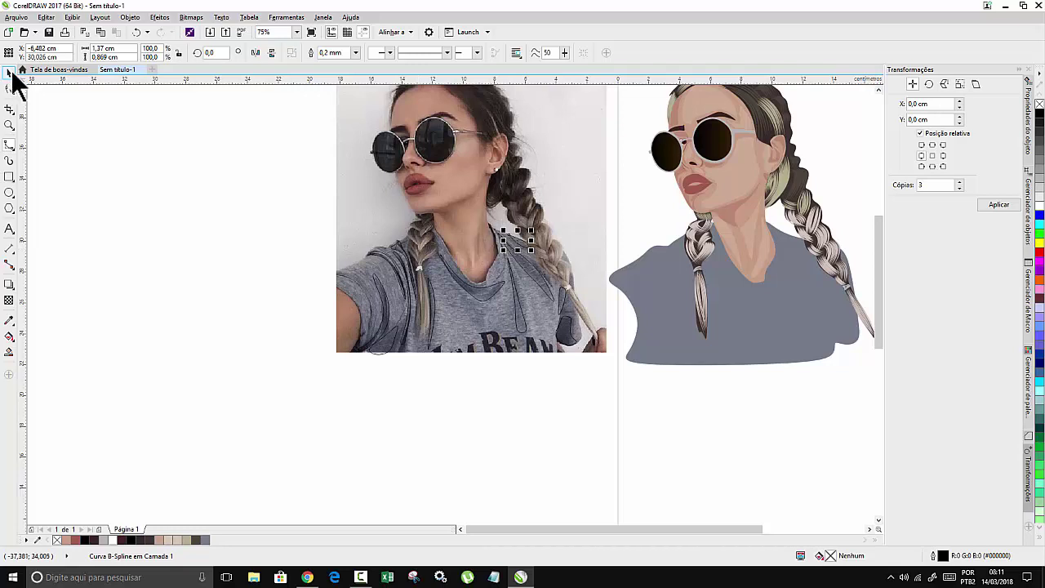
{"action": "left_click_drag", "start_coordinate": [616, 431], "coordinate": [605, 416]}
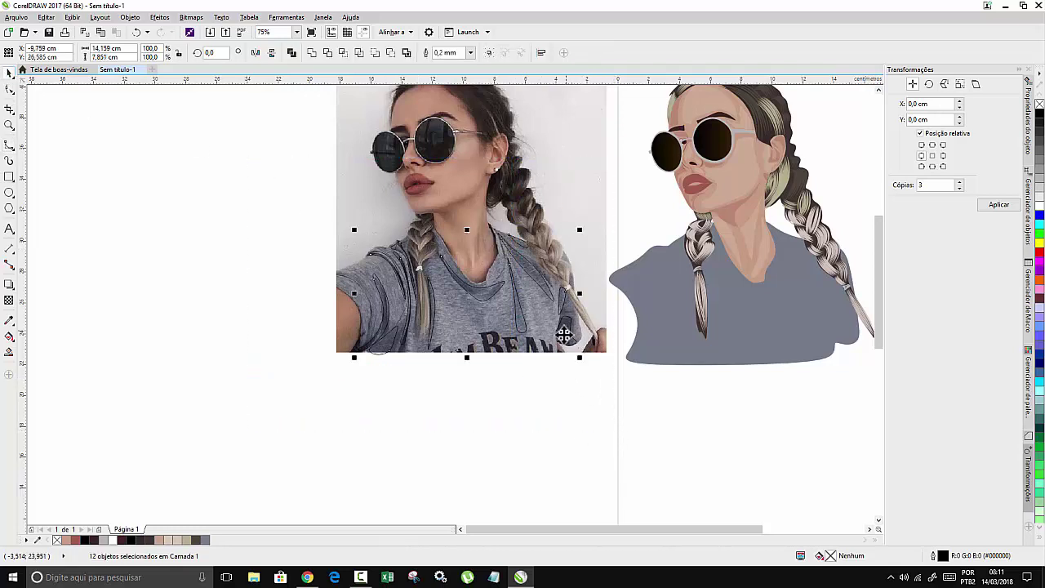
{"action": "right_click", "coordinate": [563, 334]}
{"action": "left_click", "coordinate": [599, 129]}
Fill the fold group with dark grey R71 G74 B83 without an outline, and shift it right onto the vector portrait's shirt.
{"action": "left_click", "coordinate": [206, 540]}
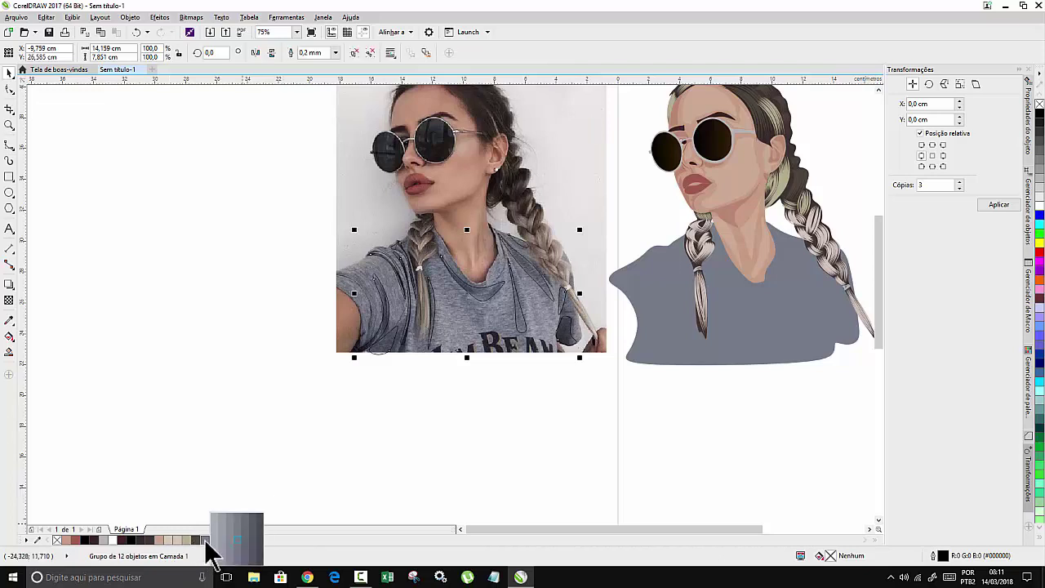
{"action": "left_click", "coordinate": [259, 540]}
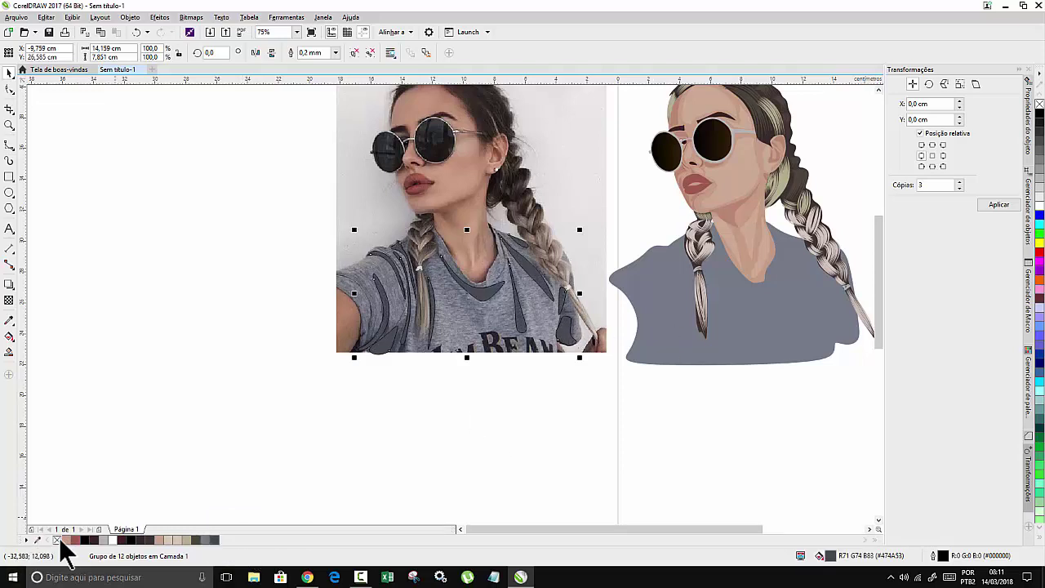
{"action": "right_click", "coordinate": [57, 540]}
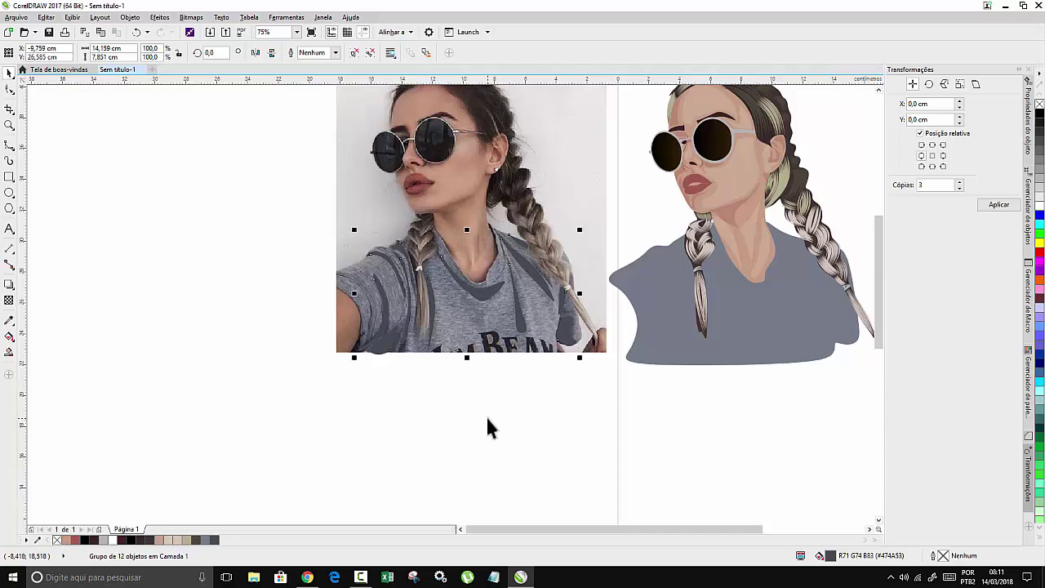
{"action": "key", "text": "Right"}
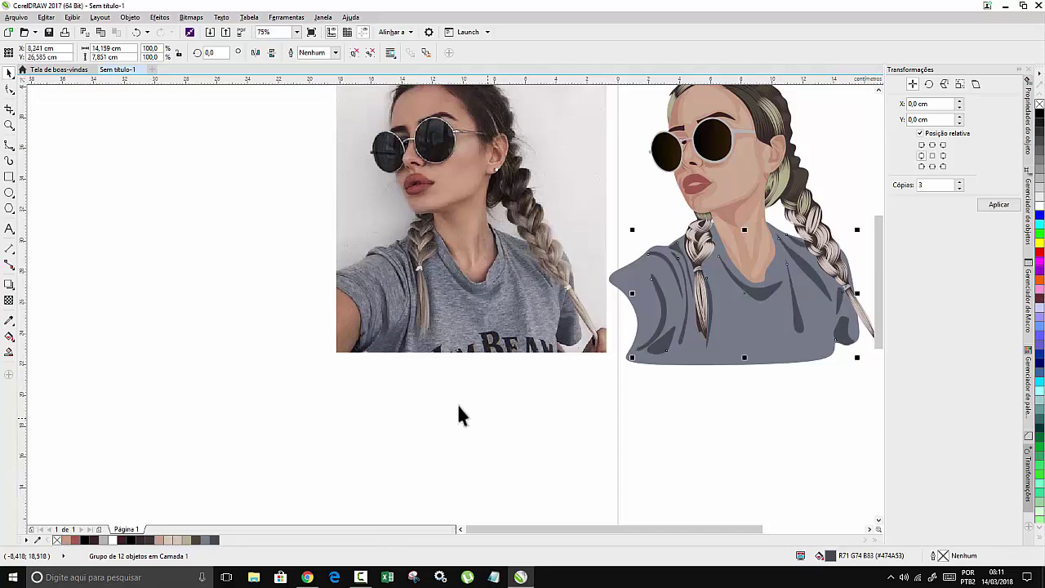
Trace a large closed B-spline shape over the lit areas of the photo's left sleeve, curving around the sleeve's fold.
{"action": "left_click", "coordinate": [9, 144]}
{"action": "scroll", "coordinate": [408, 291], "scroll_direction": "up", "scroll_amount": 3}
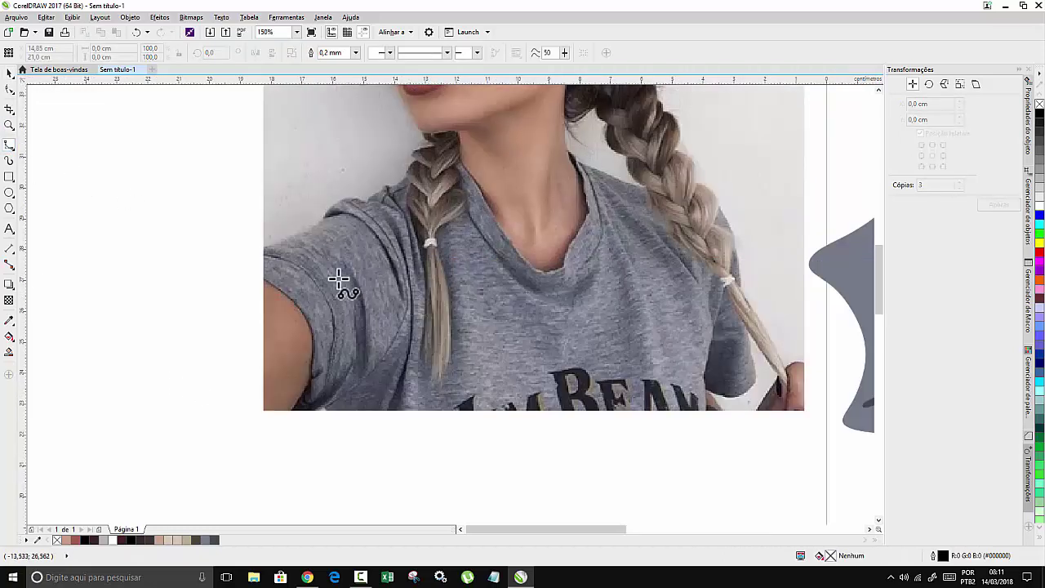
{"action": "left_click", "coordinate": [264, 262]}
{"action": "left_click", "coordinate": [305, 299]}
{"action": "left_click", "coordinate": [327, 350]}
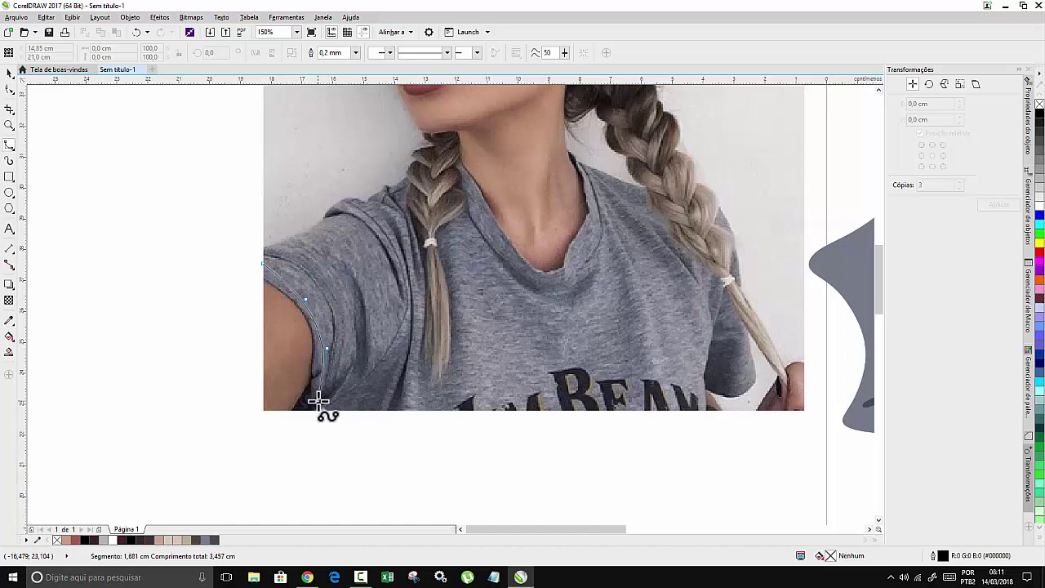
{"action": "left_click", "coordinate": [318, 400]}
{"action": "left_click", "coordinate": [335, 372]}
{"action": "left_click", "coordinate": [353, 339]}
{"action": "left_click", "coordinate": [343, 295]}
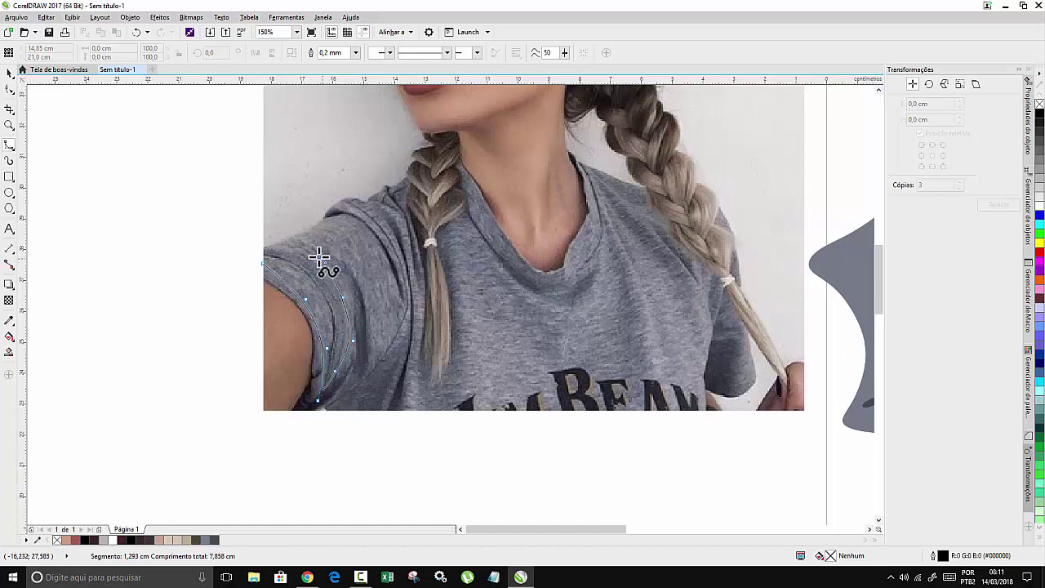
{"action": "left_click", "coordinate": [326, 252]}
{"action": "left_click", "coordinate": [355, 249]}
{"action": "left_click", "coordinate": [379, 328]}
{"action": "left_click", "coordinate": [372, 367]}
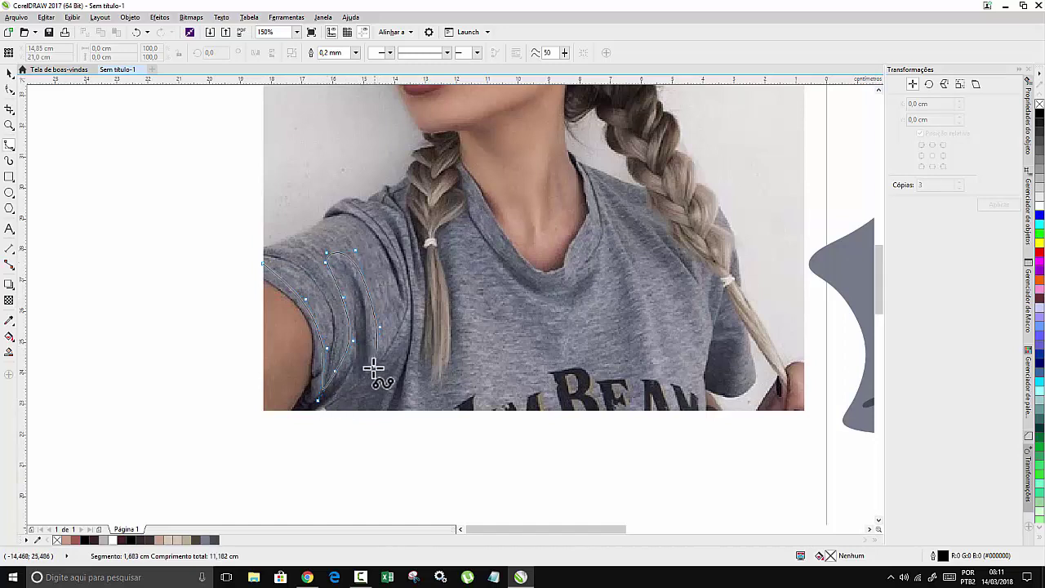
{"action": "left_click", "coordinate": [399, 325]}
{"action": "left_click", "coordinate": [396, 299]}
{"action": "left_click", "coordinate": [374, 240]}
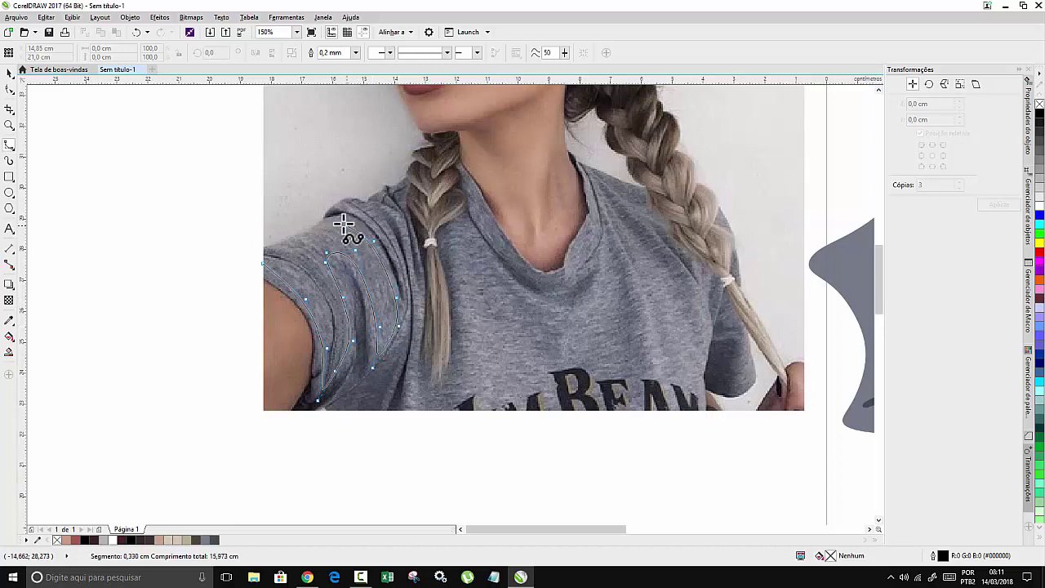
{"action": "left_click", "coordinate": [328, 220]}
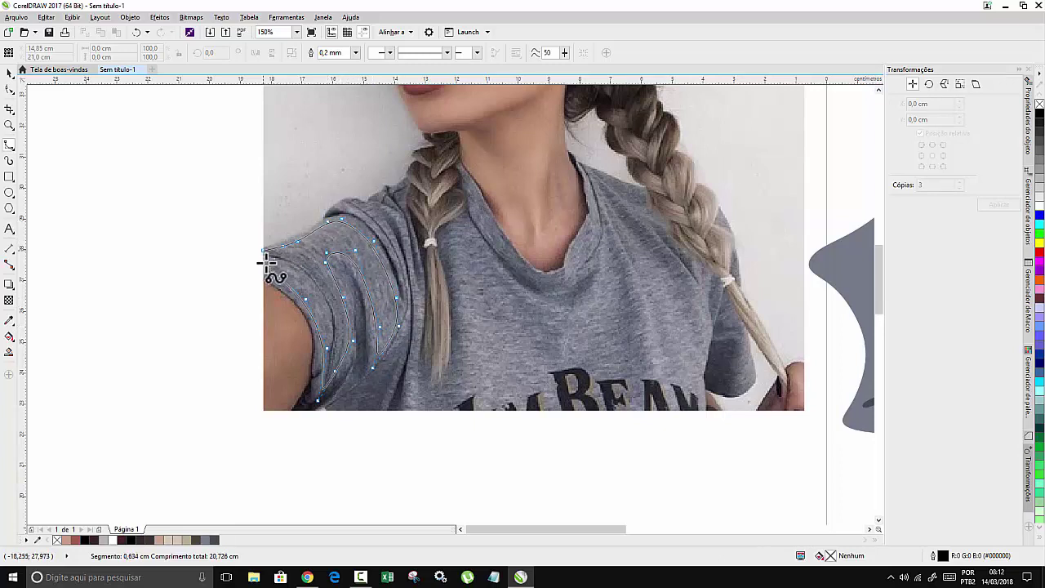
{"action": "left_click", "coordinate": [266, 260]}
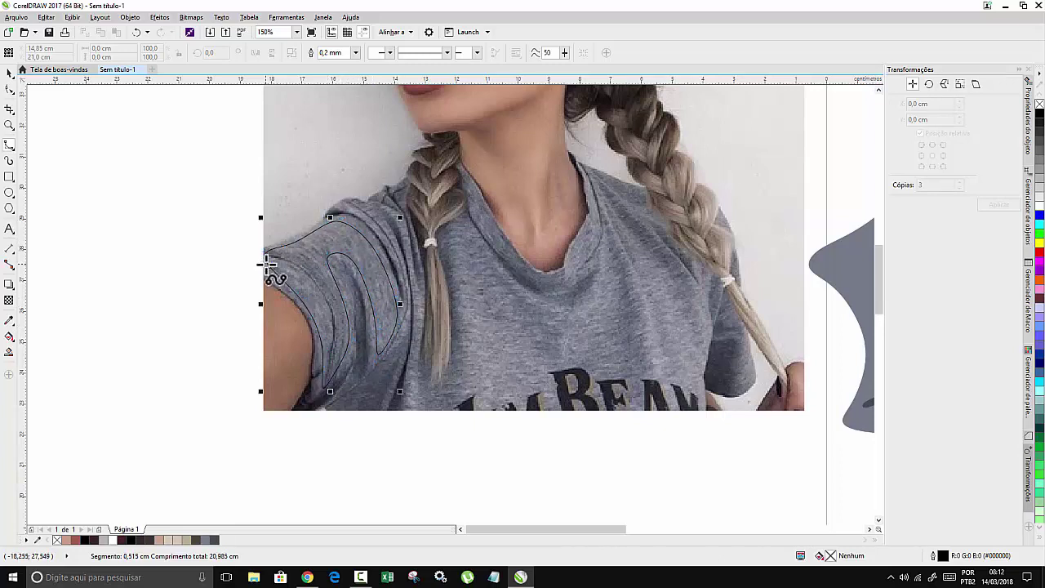
Trace a closed B-spline shape about 5.7 × 5.3 cm on the chest, between the collar's lower edge and the shirt lettering.
{"action": "left_click", "coordinate": [524, 306]}
{"action": "left_click", "coordinate": [563, 316]}
{"action": "left_click", "coordinate": [599, 304]}
{"action": "left_click", "coordinate": [612, 254]}
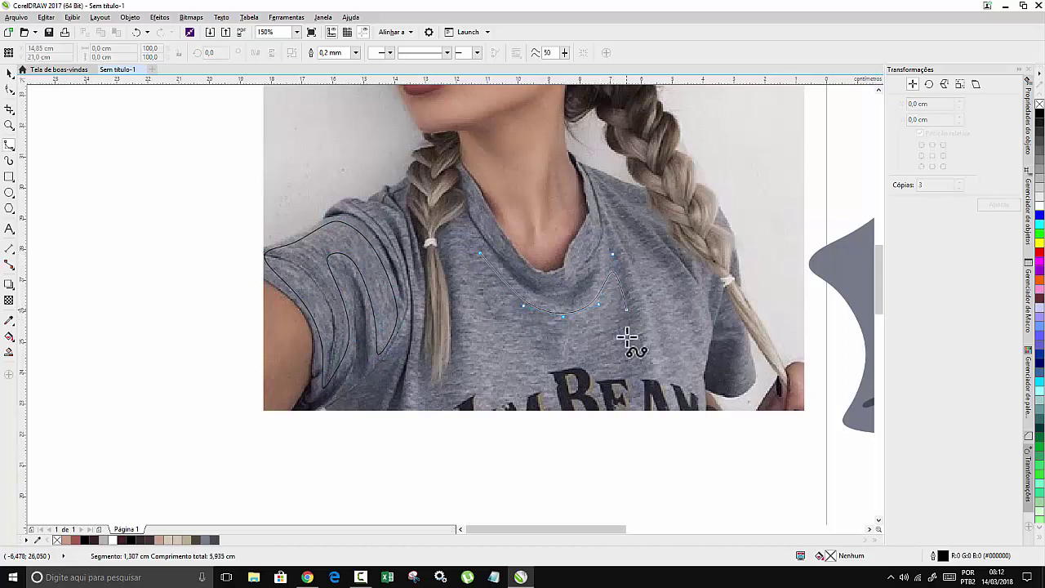
{"action": "left_click", "coordinate": [631, 364]}
{"action": "left_click", "coordinate": [547, 362]}
{"action": "left_click", "coordinate": [541, 386]}
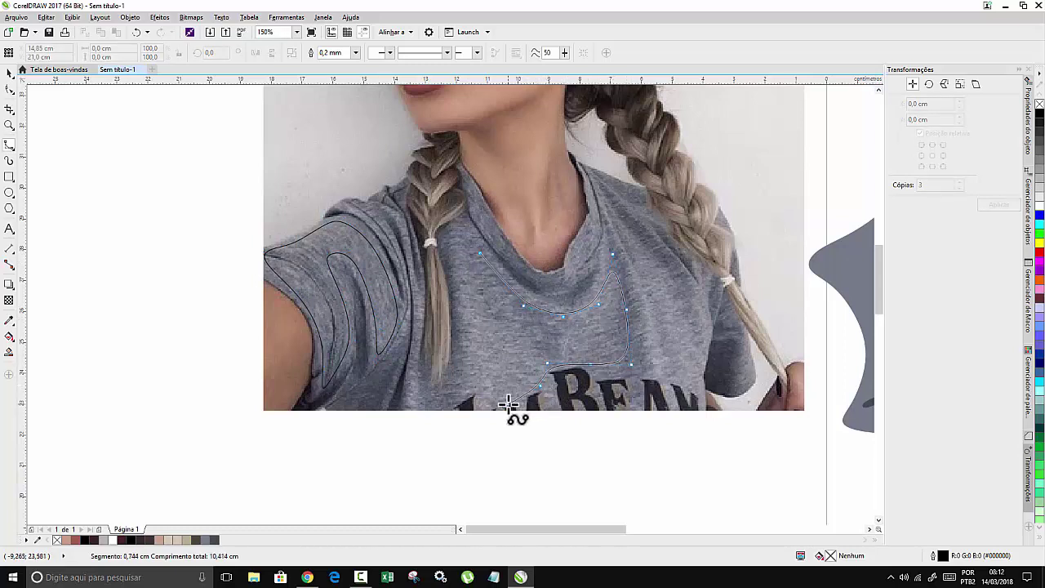
{"action": "left_click", "coordinate": [508, 403]}
{"action": "left_click", "coordinate": [479, 396]}
{"action": "left_click", "coordinate": [463, 299]}
{"action": "left_click", "coordinate": [451, 263]}
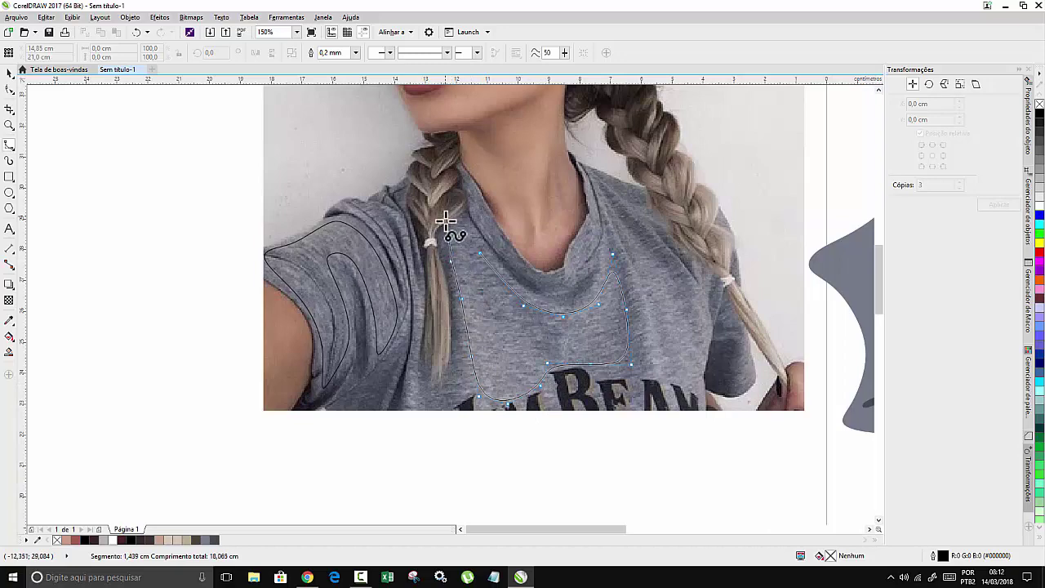
{"action": "left_click", "coordinate": [450, 233]}
{"action": "left_click", "coordinate": [482, 257]}
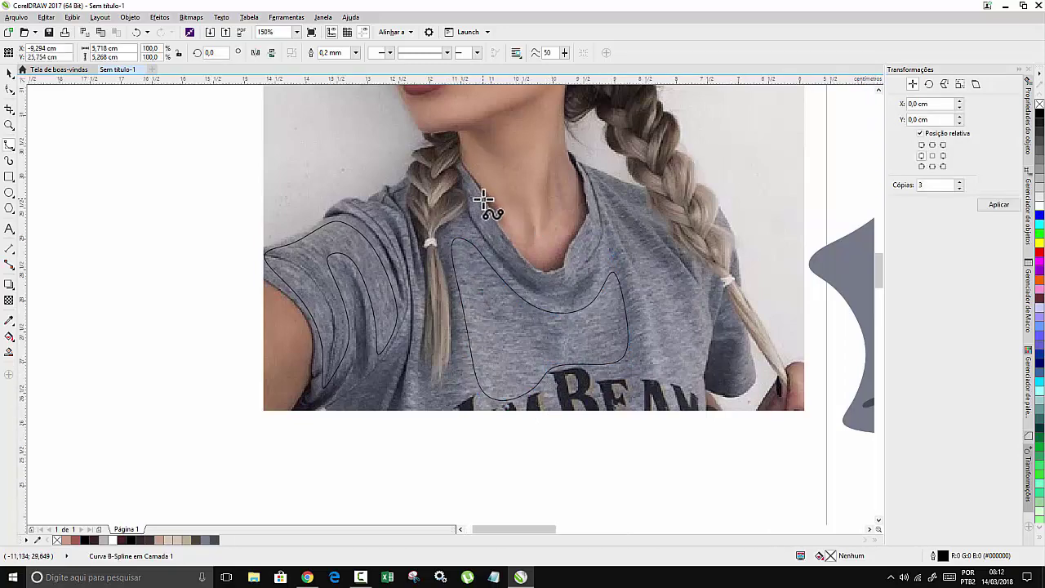
Trace a narrow closed B-spline shape about 3 × 3.5 cm along the left side of the collar, down to the neckline's lowest point.
{"action": "scroll", "coordinate": [485, 204], "scroll_direction": "up", "scroll_amount": 2}
{"action": "left_click", "coordinate": [486, 215]}
{"action": "left_click", "coordinate": [534, 283]}
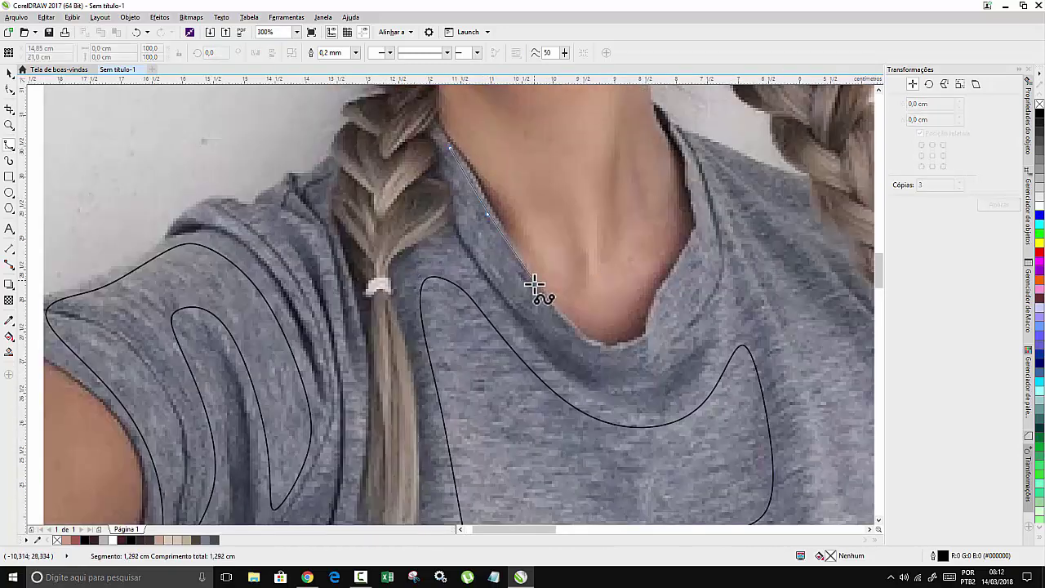
{"action": "left_click", "coordinate": [584, 359]}
{"action": "left_click", "coordinate": [617, 356]}
{"action": "left_click", "coordinate": [634, 345]}
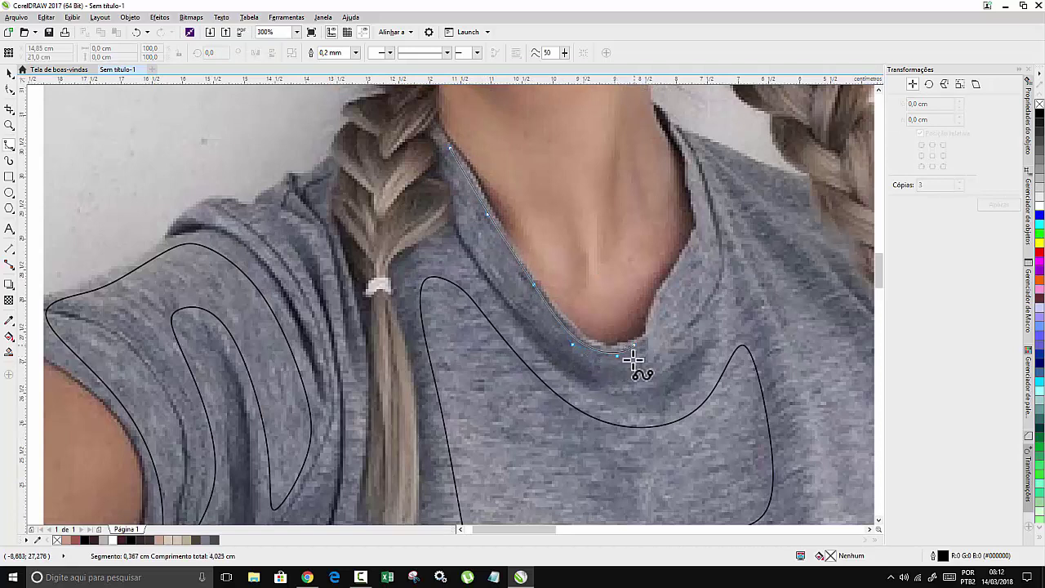
{"action": "left_click", "coordinate": [630, 374]}
{"action": "left_click", "coordinate": [586, 377]}
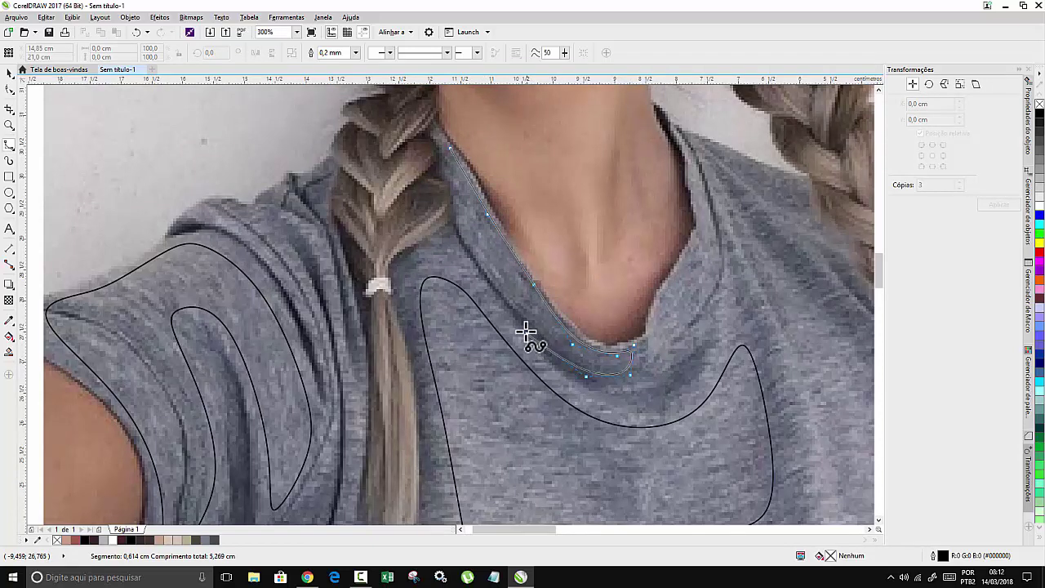
{"action": "left_click", "coordinate": [450, 150]}
Trace a thin closed B-spline sliver about 0.75 × 1.8 cm on the left shoulder, just beside the left braid.
{"action": "left_click", "coordinate": [282, 214]}
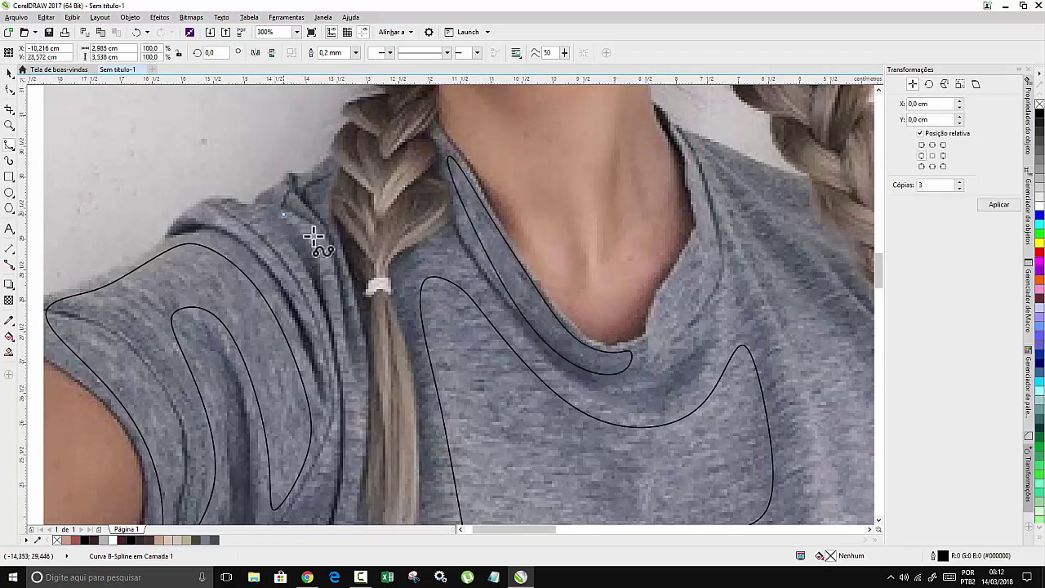
{"action": "left_click", "coordinate": [313, 242]}
{"action": "left_click", "coordinate": [338, 290]}
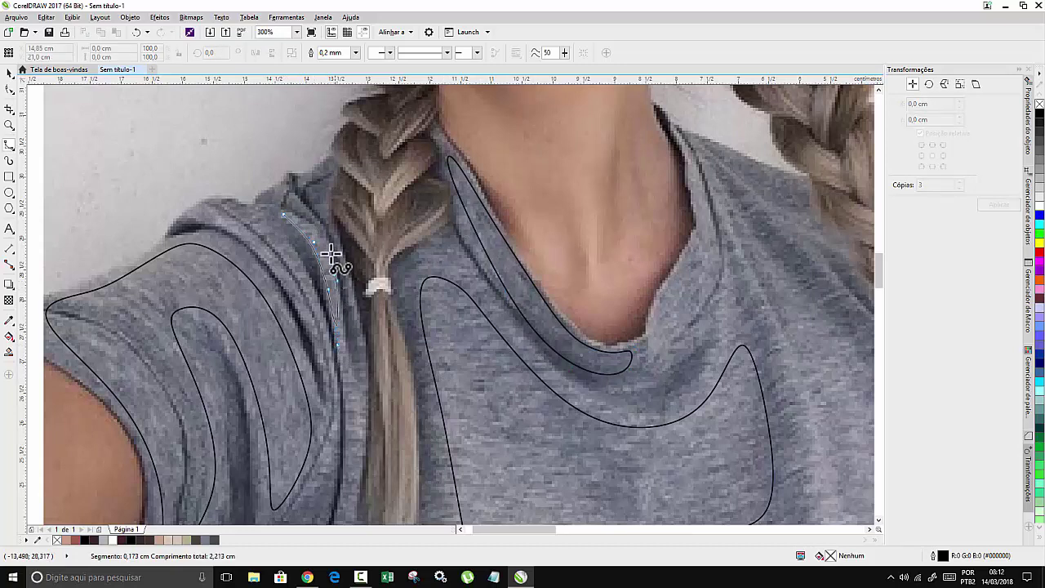
{"action": "left_click", "coordinate": [334, 257]}
{"action": "left_click", "coordinate": [285, 214]}
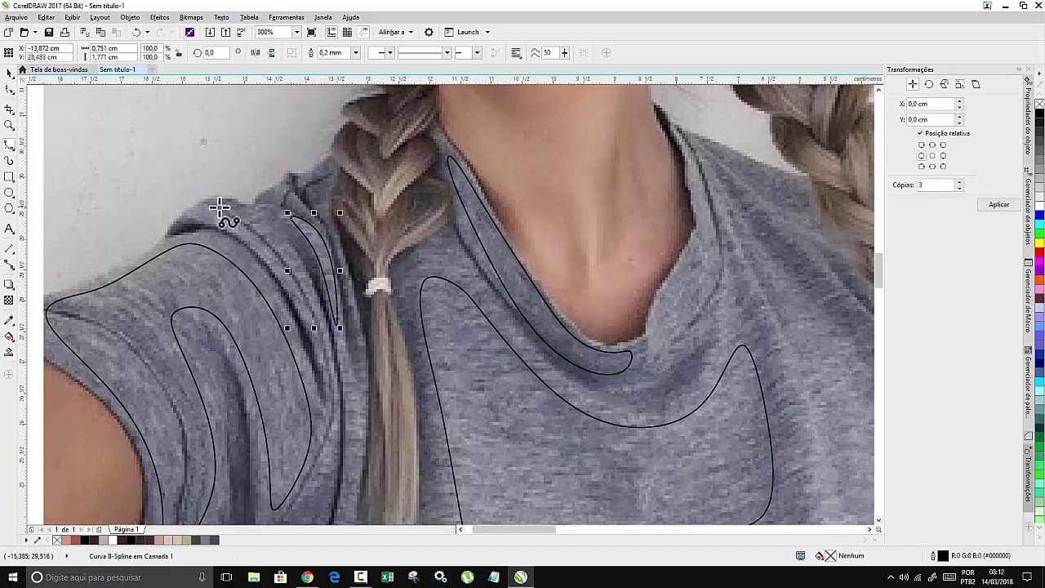
Trace a thin curved closed B-spline strip about 1.4 × 2.6 cm along the fold between the left shoulder and sleeve.
{"action": "left_click", "coordinate": [218, 206]}
{"action": "left_click", "coordinate": [276, 254]}
{"action": "left_click", "coordinate": [313, 315]}
{"action": "left_click", "coordinate": [326, 360]}
{"action": "left_click", "coordinate": [329, 399]}
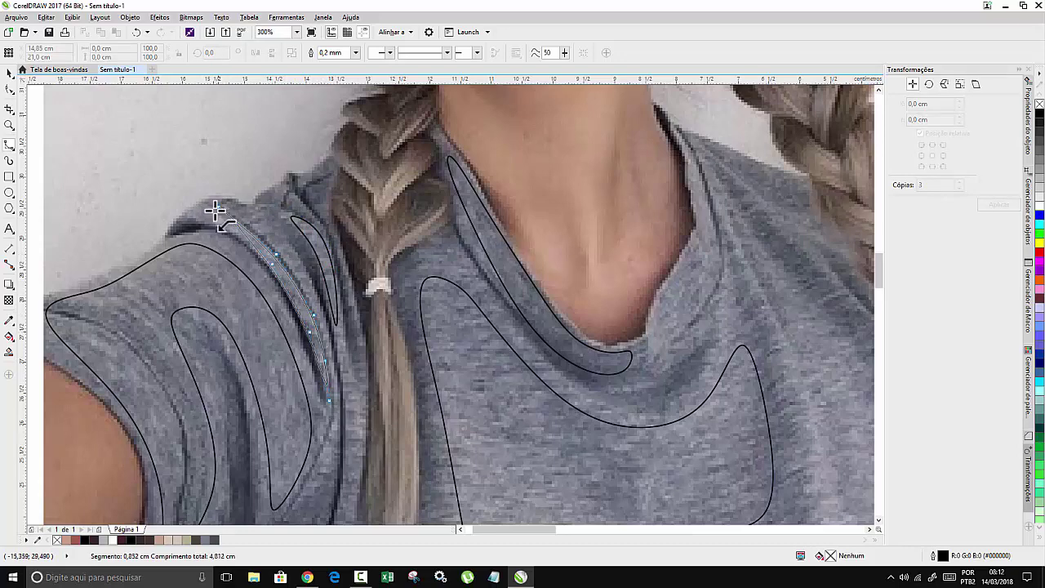
{"action": "left_click", "coordinate": [216, 209]}
Trace a long closed B-spline shape on the right side of the chest, from beside the collar down to the lettering.
{"action": "scroll", "coordinate": [322, 192], "scroll_direction": "down", "scroll_amount": 2}
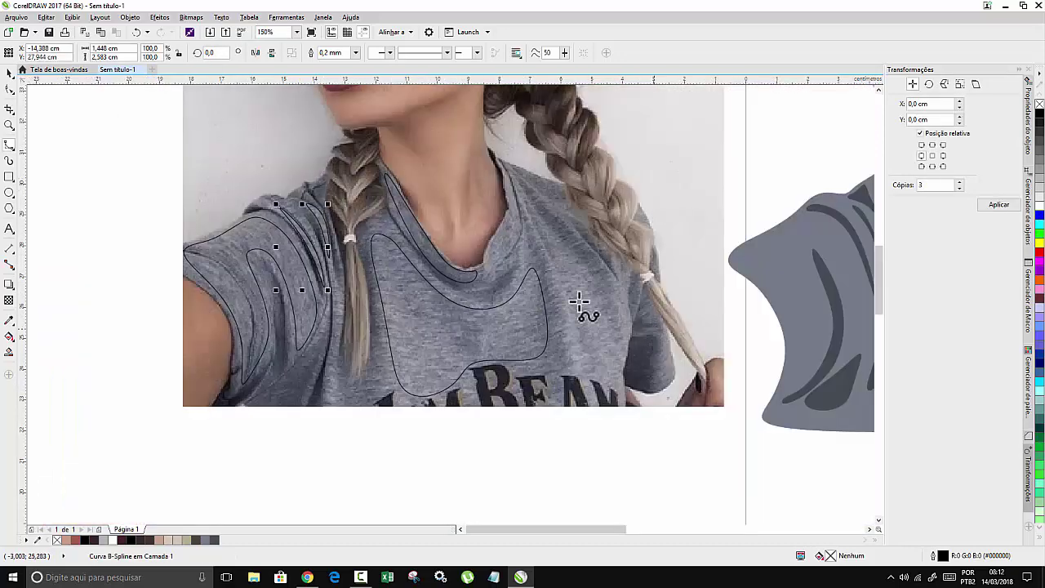
{"action": "left_click", "coordinate": [539, 225]}
{"action": "left_click", "coordinate": [569, 311]}
{"action": "left_click", "coordinate": [579, 371]}
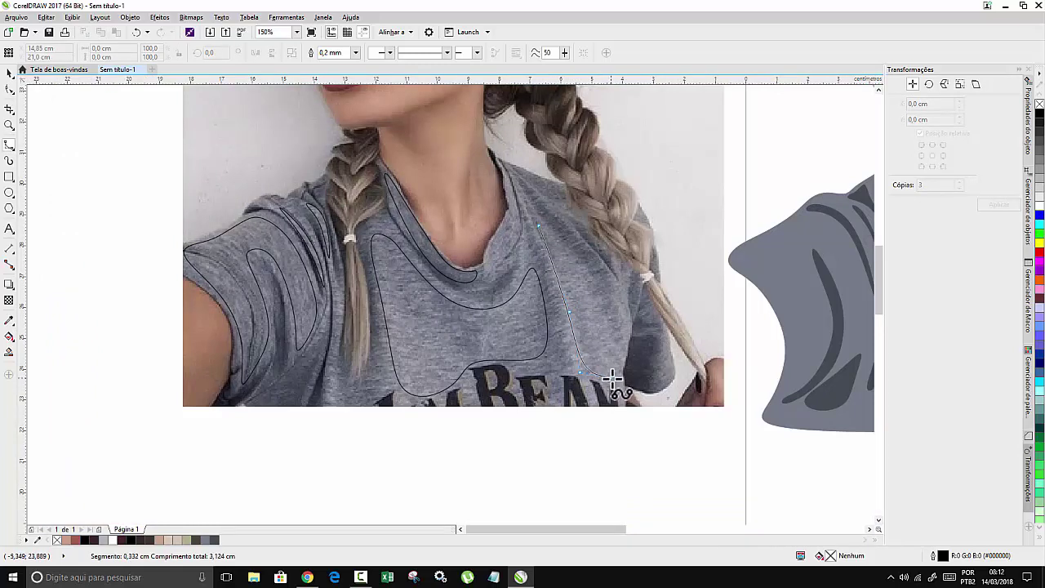
{"action": "left_click", "coordinate": [629, 316]}
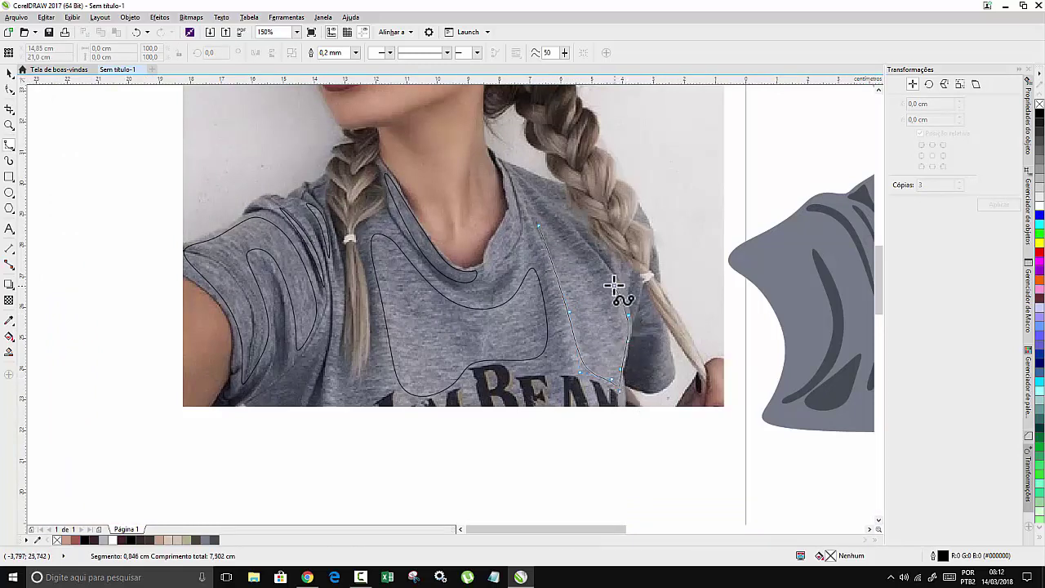
{"action": "left_click", "coordinate": [614, 283]}
{"action": "left_click", "coordinate": [583, 264]}
{"action": "left_click", "coordinate": [558, 236]}
{"action": "left_click", "coordinate": [520, 187]}
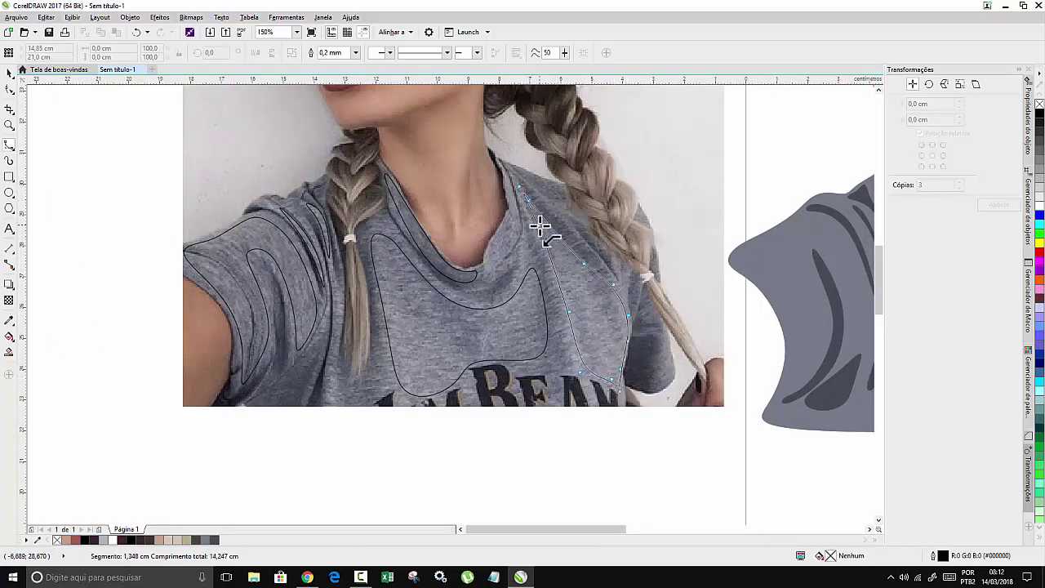
{"action": "left_click", "coordinate": [540, 225]}
Trace a small closed B-spline shape about 0.5 × 1.6 cm on the lower outer edge of the right sleeve.
{"action": "left_click", "coordinate": [654, 389]}
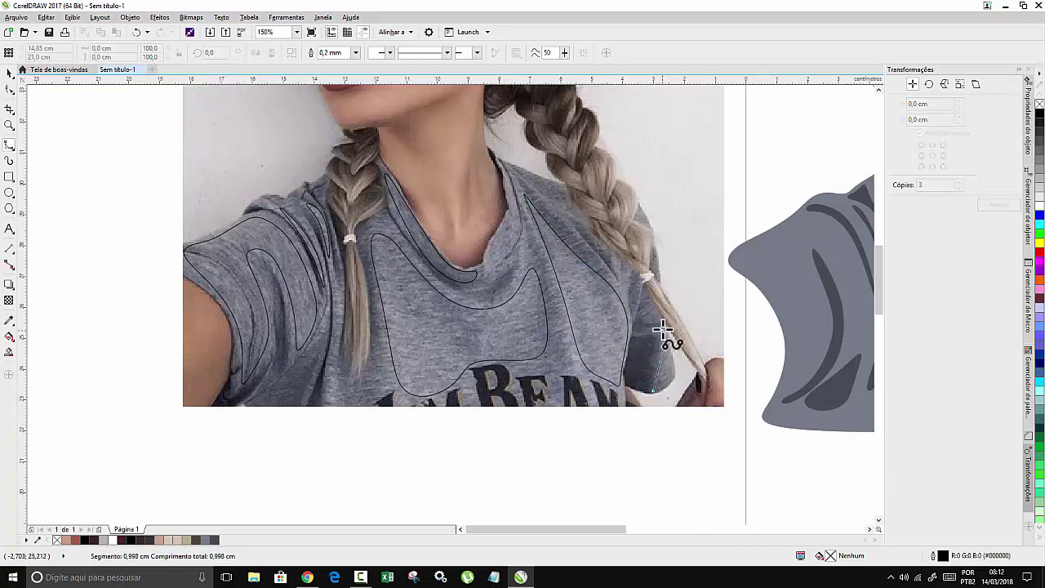
{"action": "left_click", "coordinate": [654, 391]}
{"action": "scroll", "coordinate": [677, 303], "scroll_direction": "up", "scroll_amount": 3}
{"action": "scroll", "coordinate": [539, 275], "scroll_direction": "down", "scroll_amount": 3}
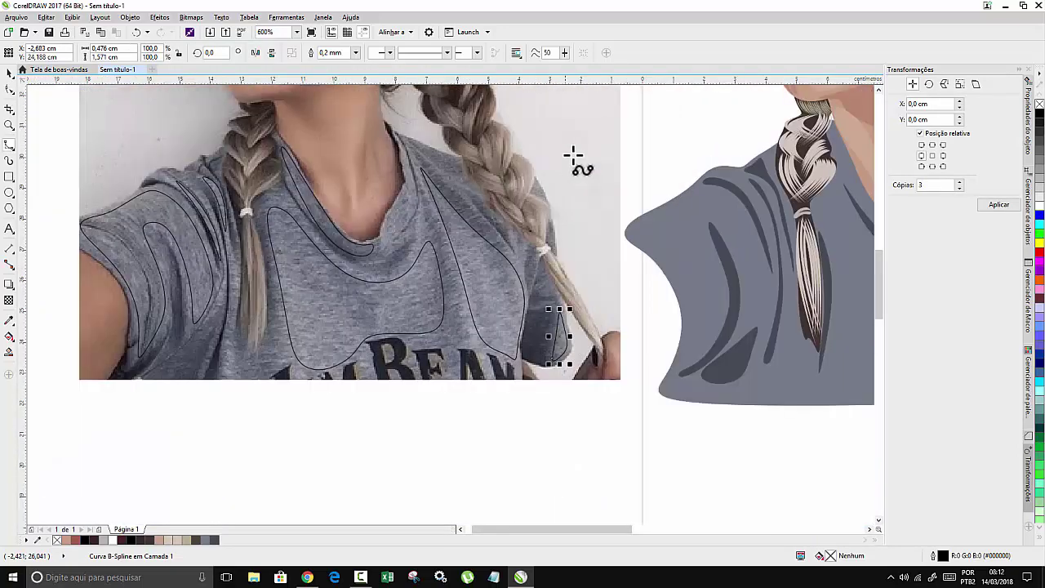
Trace a forked closed B-spline shape on the shirt just left of the right braid's hair tie, tapering down toward the armpit.
{"action": "scroll", "coordinate": [566, 174], "scroll_direction": "up", "scroll_amount": 2}
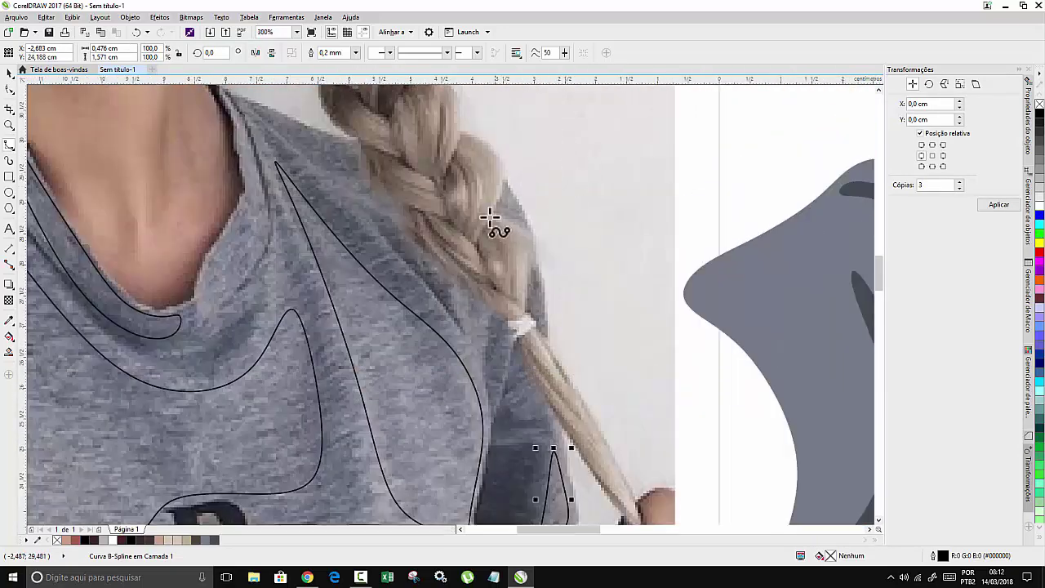
{"action": "left_click", "coordinate": [467, 309]}
{"action": "left_click", "coordinate": [467, 342]}
{"action": "left_click", "coordinate": [433, 312]}
{"action": "left_click", "coordinate": [389, 249]}
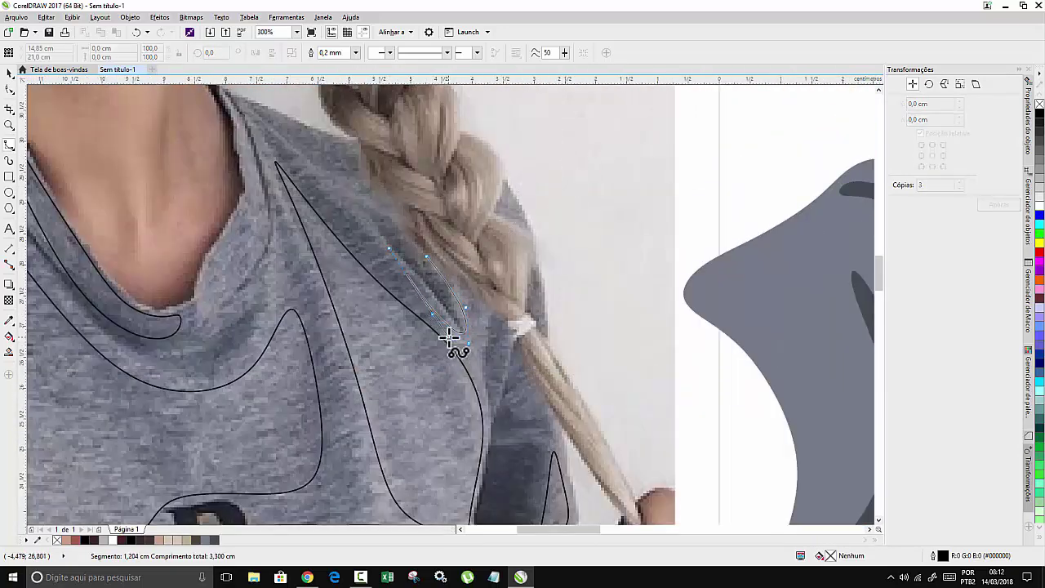
{"action": "left_click", "coordinate": [449, 336]}
{"action": "left_click", "coordinate": [487, 396]}
{"action": "left_click", "coordinate": [491, 421]}
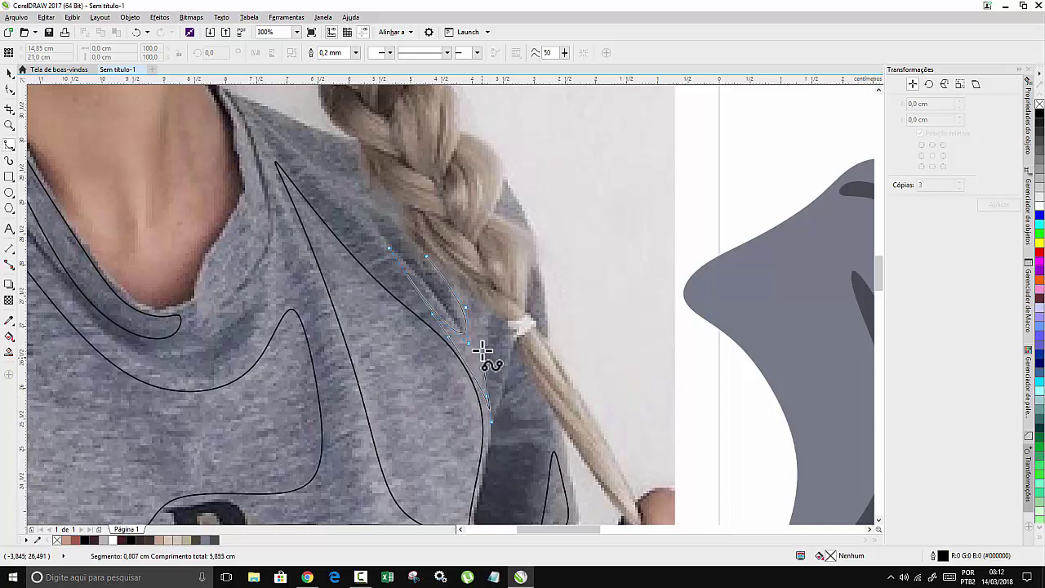
{"action": "double_click", "coordinate": [427, 257]}
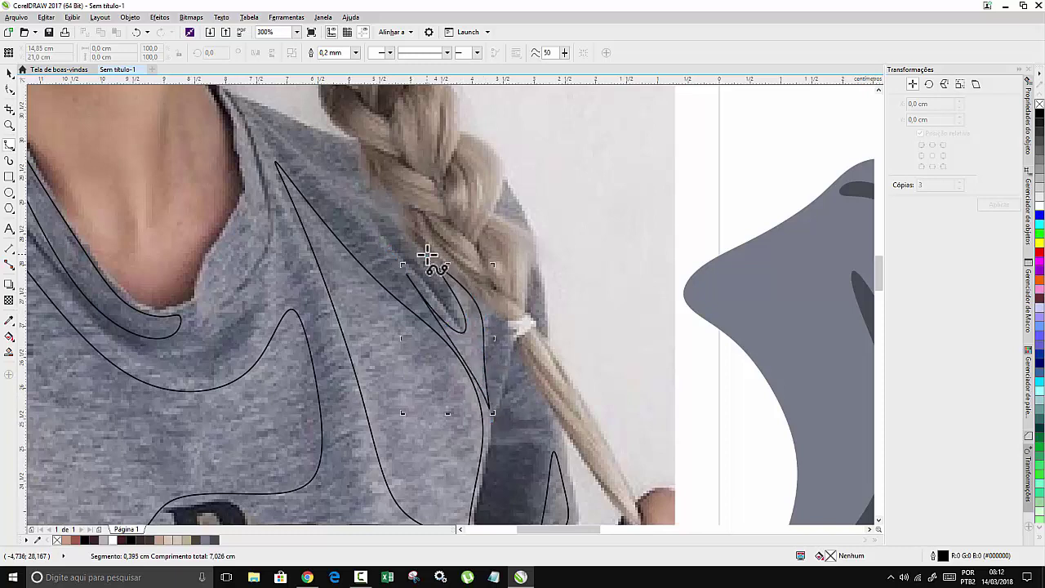
Trace a closed B-spline shape about 1.5 × 0.75 cm along the top of the right shoulder, between the collar and the braid.
{"action": "left_click", "coordinate": [258, 109]}
{"action": "left_click", "coordinate": [318, 139]}
{"action": "left_click", "coordinate": [353, 143]}
{"action": "left_click", "coordinate": [355, 168]}
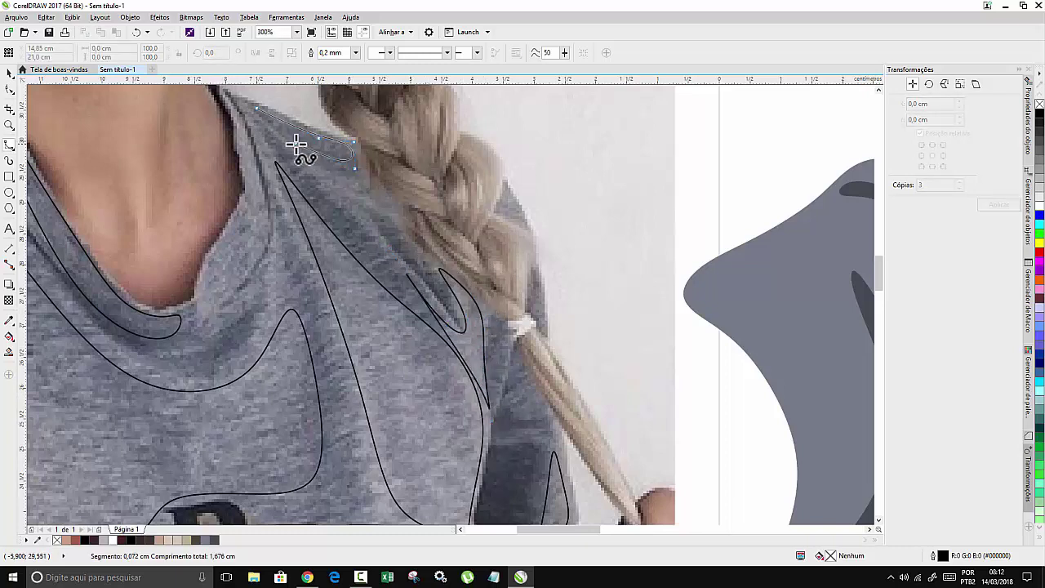
{"action": "left_click", "coordinate": [296, 144]}
{"action": "left_click", "coordinate": [257, 109]}
Trace a closed B-spline shape about 0.9 × 3 cm along the right side of the collar.
{"action": "left_click", "coordinate": [239, 114]}
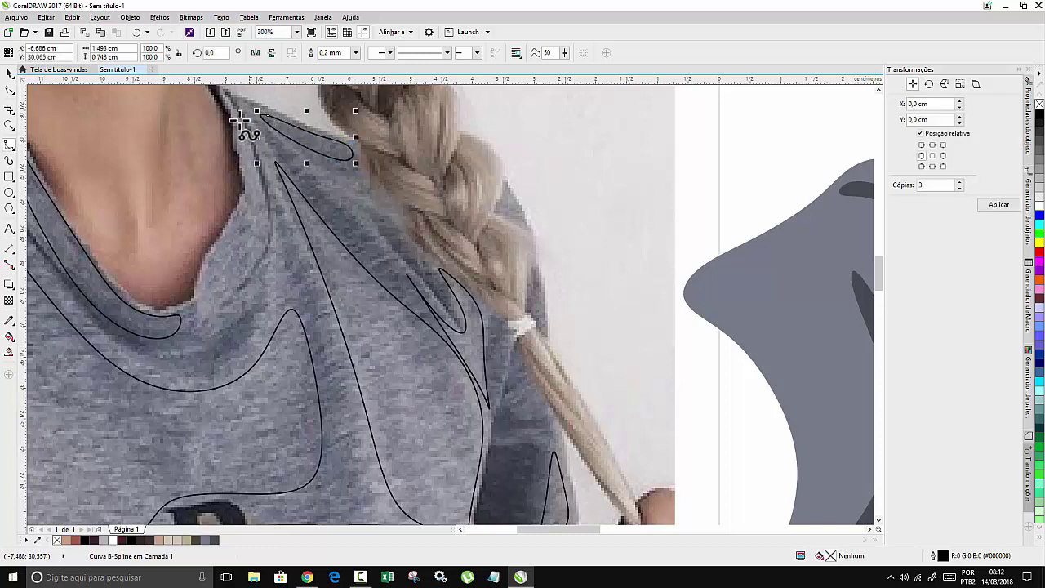
{"action": "left_click", "coordinate": [249, 164]}
{"action": "left_click", "coordinate": [268, 222]}
{"action": "left_click", "coordinate": [256, 266]}
{"action": "left_click", "coordinate": [230, 290]}
{"action": "left_click", "coordinate": [206, 301]}
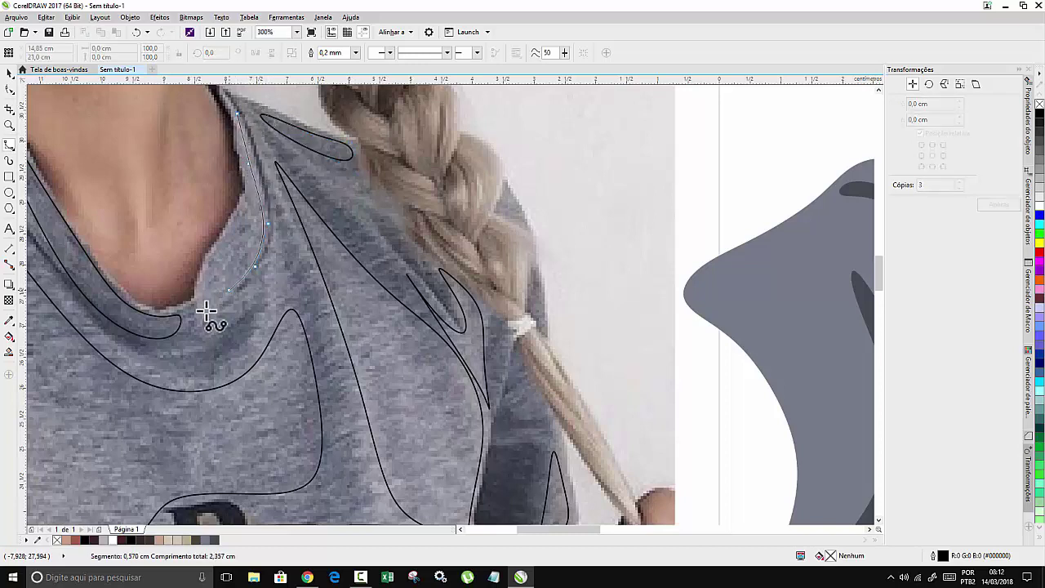
{"action": "left_click", "coordinate": [214, 255]}
{"action": "left_click", "coordinate": [246, 192]}
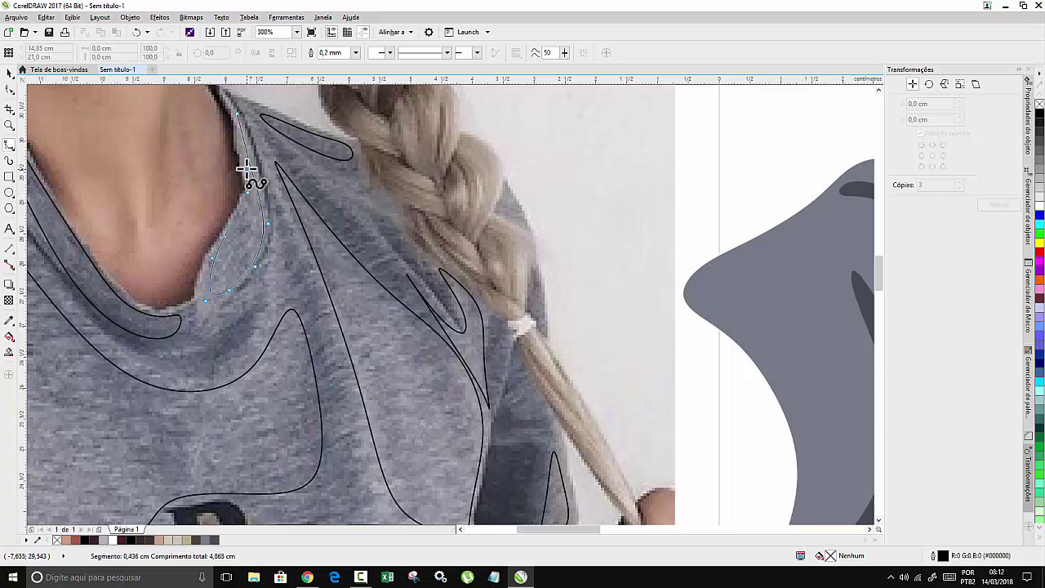
{"action": "left_click", "coordinate": [237, 110]}
Select all 10 newly traced shirt shapes on the photo and group them.
{"action": "scroll", "coordinate": [359, 245], "scroll_direction": "down", "scroll_amount": 4}
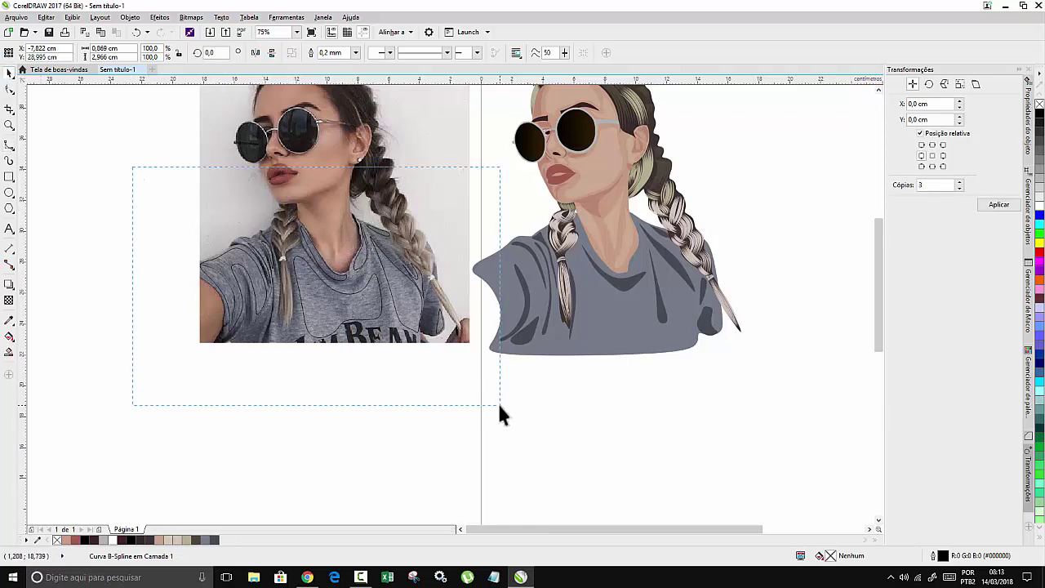
{"action": "left_click_drag", "start_coordinate": [500, 406], "coordinate": [499, 406]}
{"action": "right_click", "coordinate": [398, 292]}
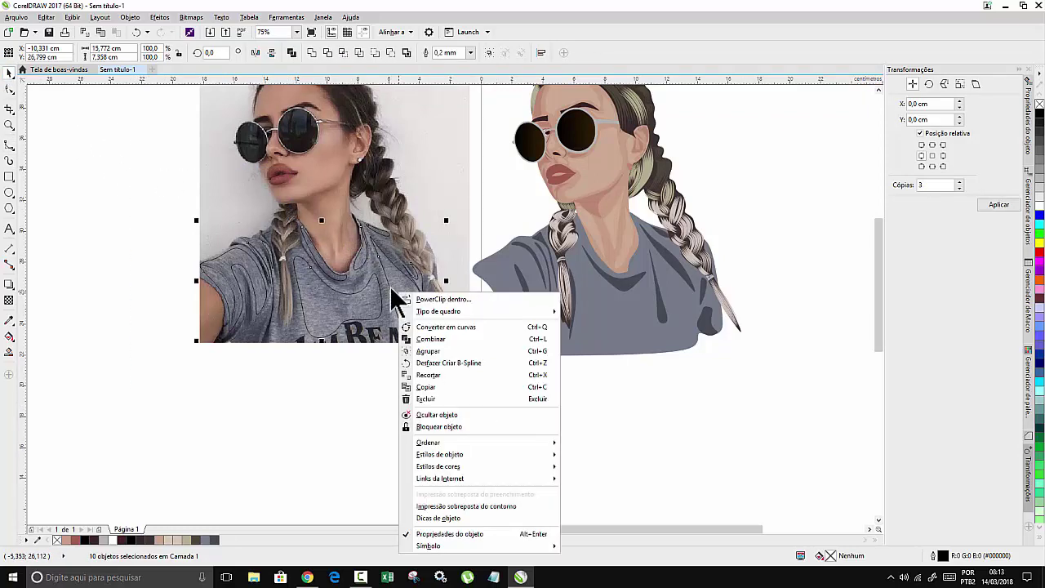
{"action": "key", "text": "Escape"}
{"action": "key", "text": "ctrl+g"}
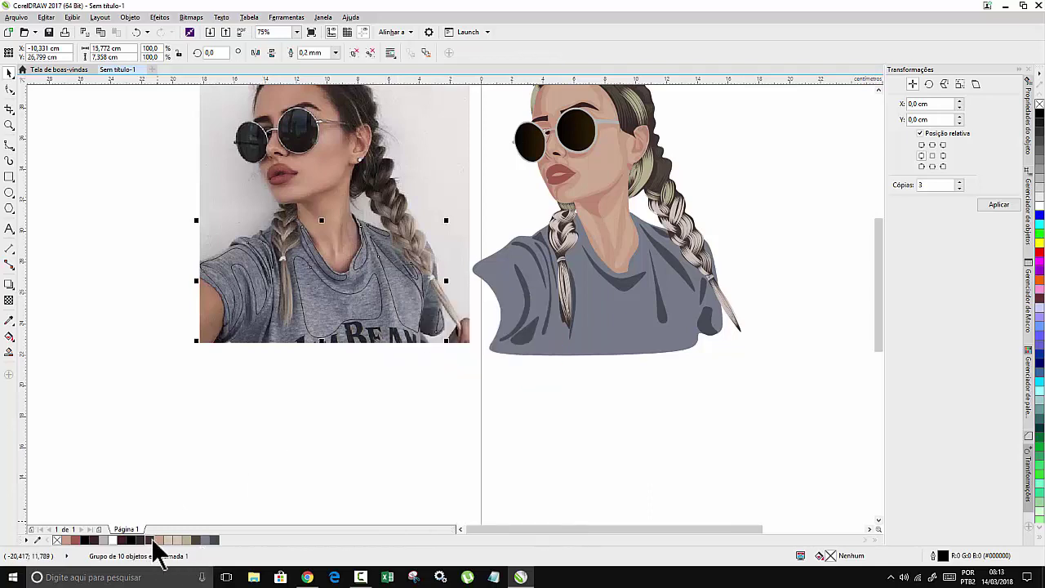
Fill the grouped shirt shapes with 30% black, remove their outline and move them 18 cm right onto the illustrated shirt.
{"action": "left_click", "coordinate": [104, 540]}
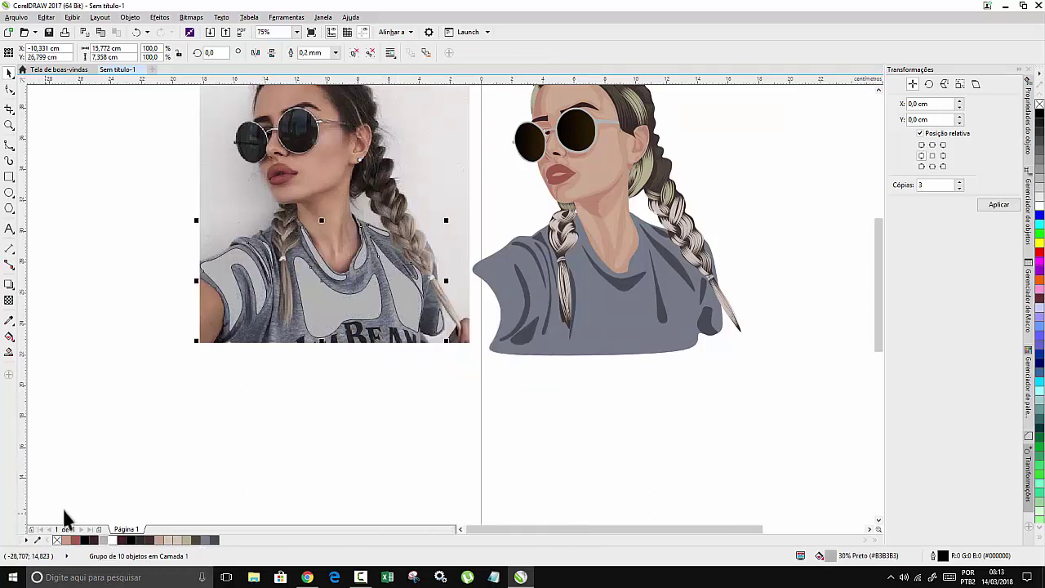
{"action": "right_click", "coordinate": [56, 540]}
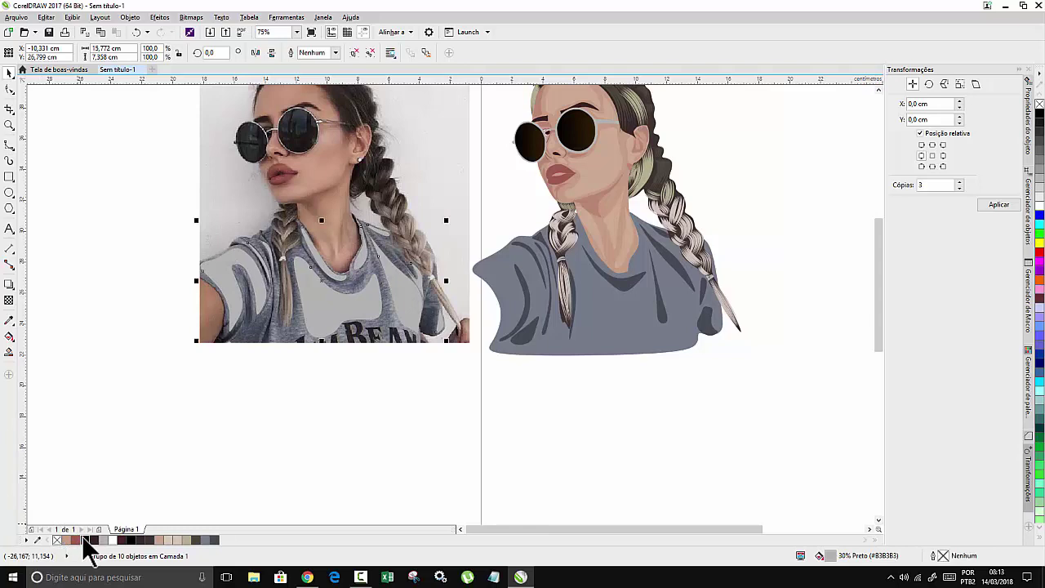
{"action": "key", "text": "Right"}
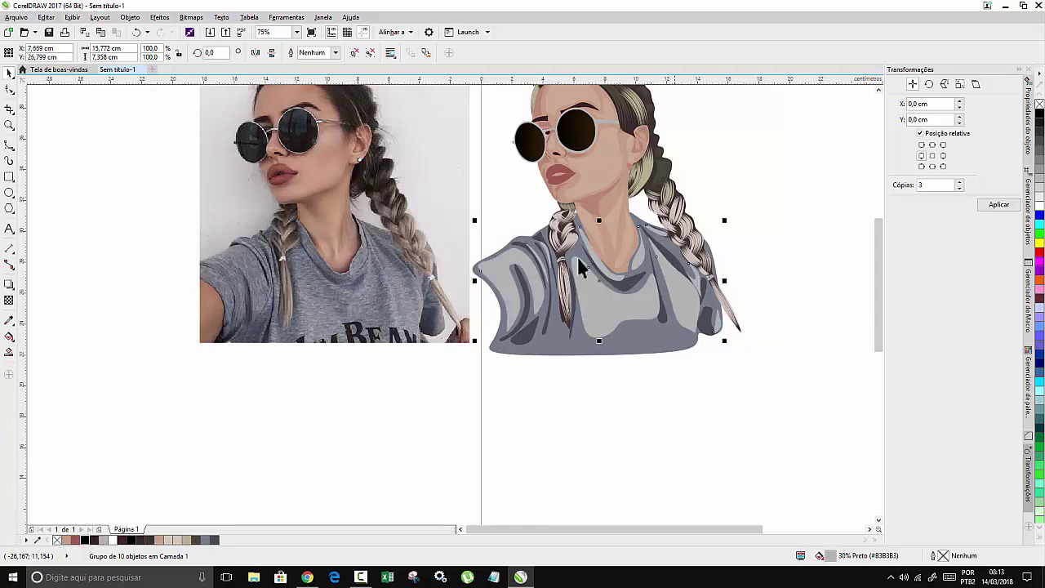
Apply a uniform transparency of 77 to the light grey shape group on the illustrated shirt.
{"action": "left_click", "coordinate": [9, 301]}
{"action": "left_click", "coordinate": [588, 357]}
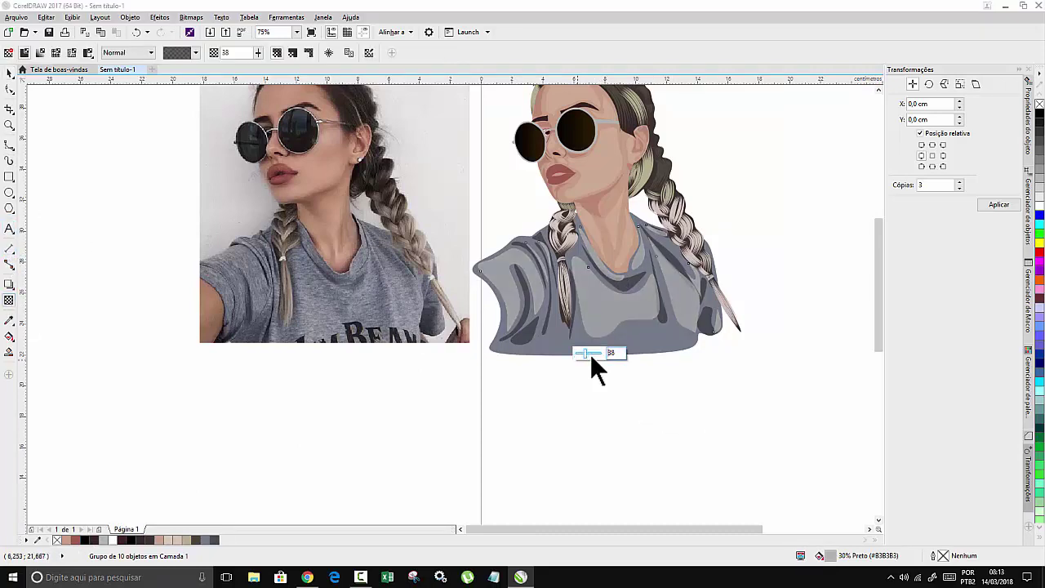
{"action": "left_click_drag", "start_coordinate": [590, 353], "coordinate": [595, 353]}
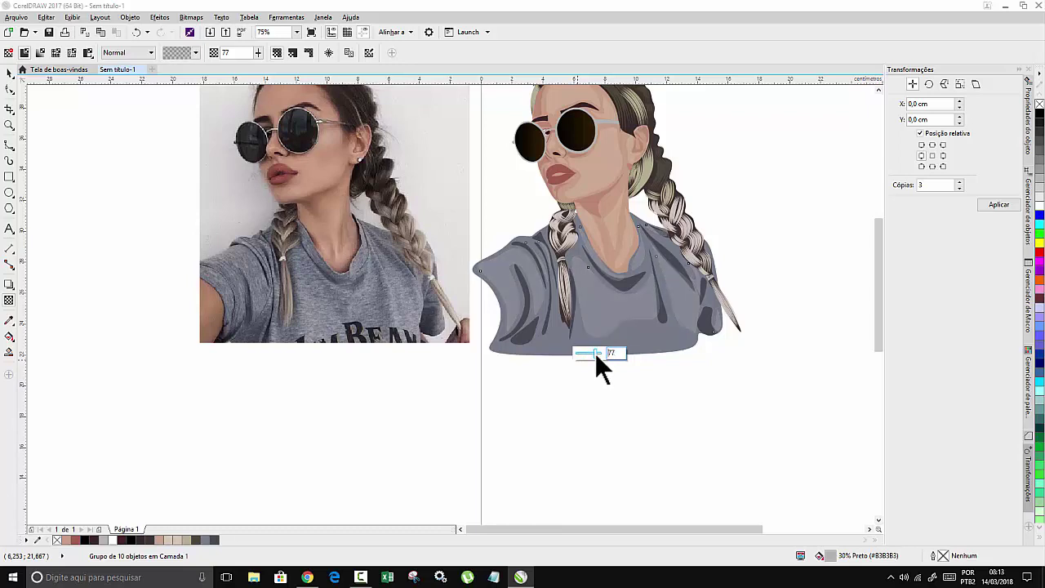
{"action": "left_click", "coordinate": [9, 73]}
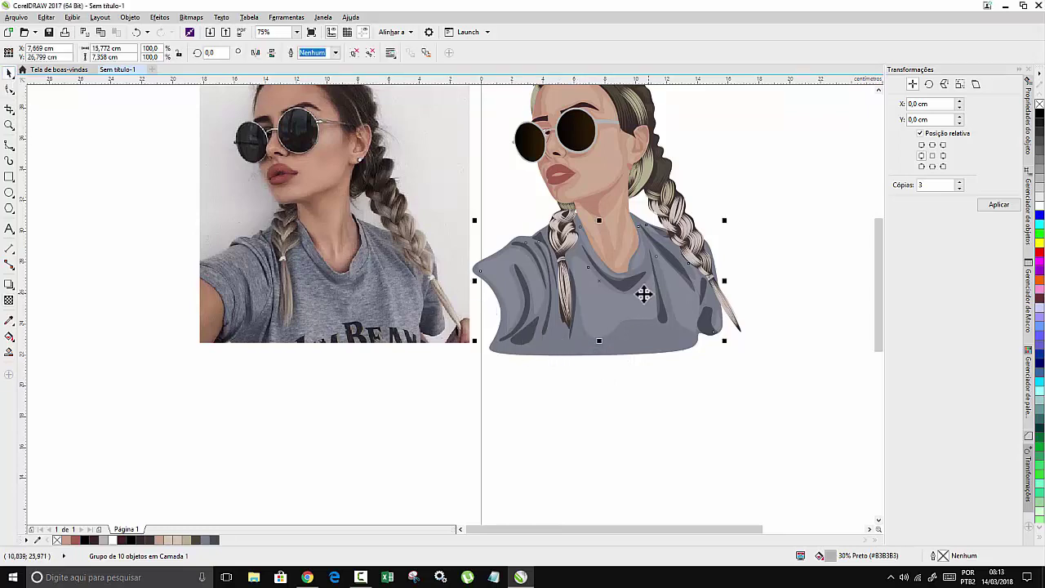
Ungroup the 10 transparent light shapes on the illustrated shirt.
{"action": "right_click", "coordinate": [606, 314]}
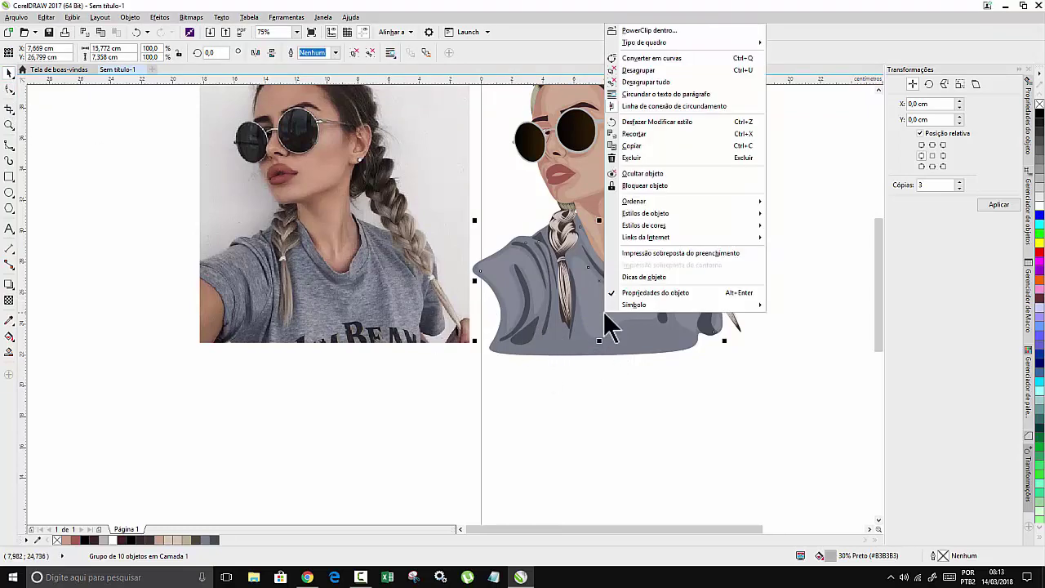
{"action": "left_click", "coordinate": [649, 69]}
{"action": "scroll", "coordinate": [752, 274], "scroll_direction": "up", "scroll_amount": 2}
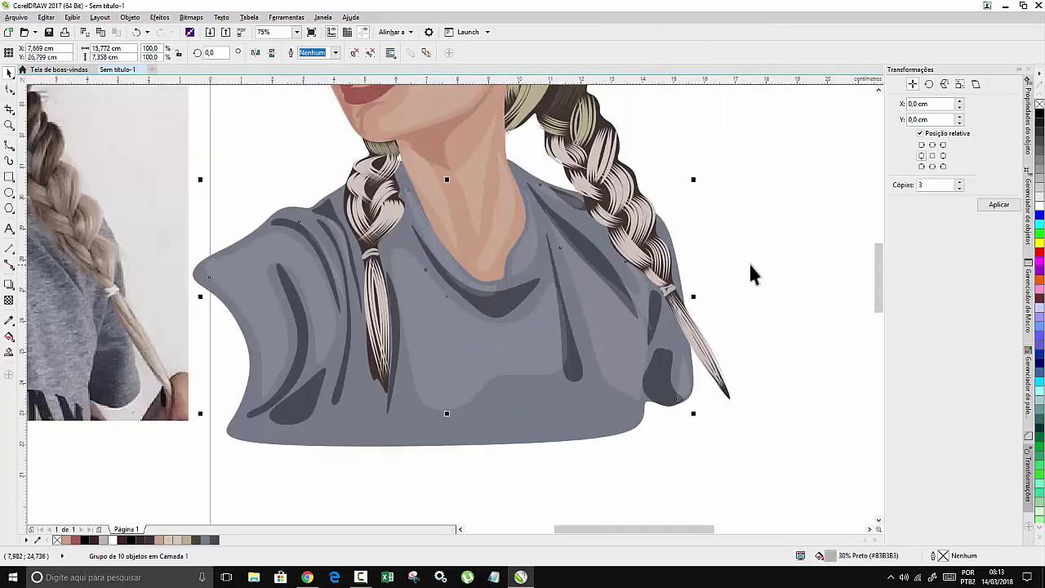
Reshape the light shirt areas beside the right braid by moving control points so they clear the long dark diagonal fold.
{"action": "left_click", "coordinate": [10, 90]}
{"action": "scroll", "coordinate": [637, 303], "scroll_direction": "up", "scroll_amount": 4}
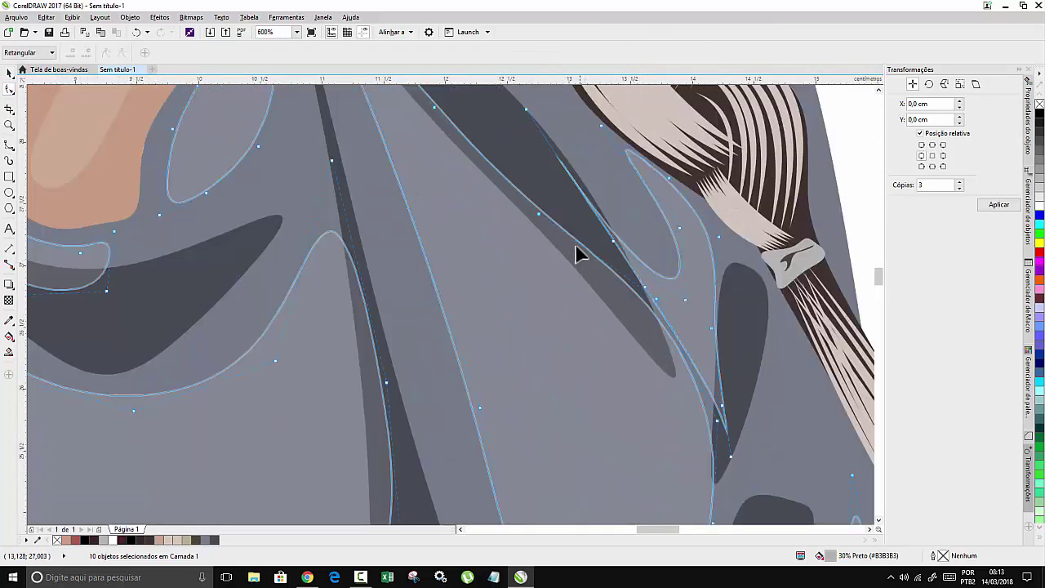
{"action": "left_click_drag", "start_coordinate": [489, 262], "coordinate": [538, 215]}
{"action": "left_click_drag", "start_coordinate": [499, 246], "coordinate": [500, 249]}
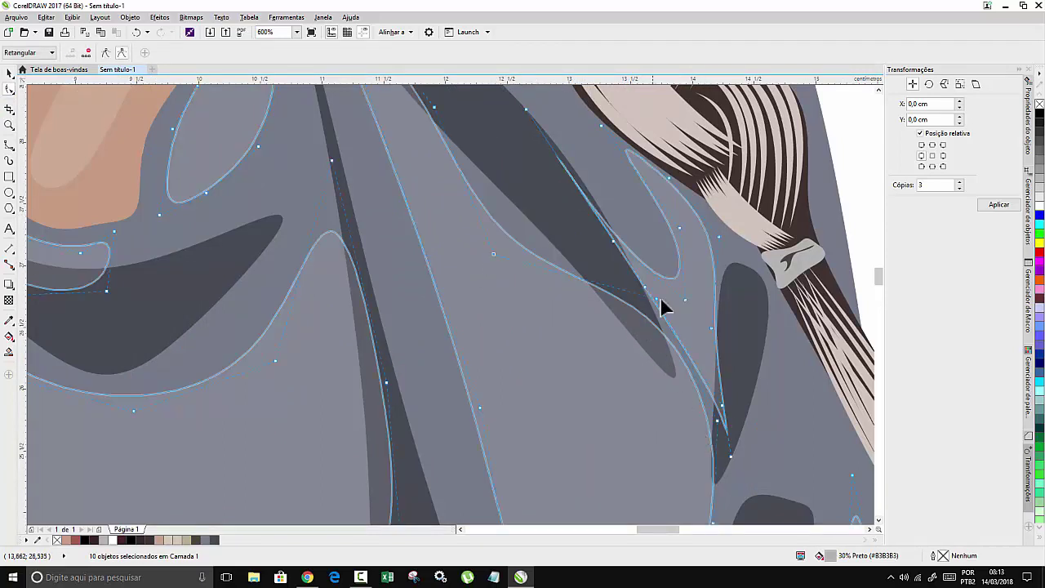
{"action": "left_click_drag", "start_coordinate": [656, 301], "coordinate": [618, 357]}
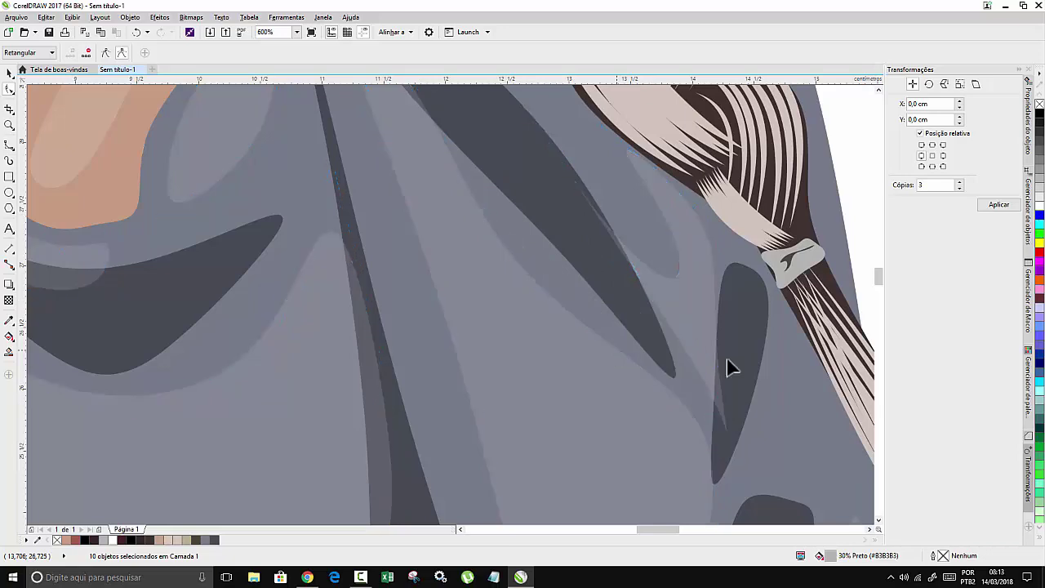
{"action": "left_click_drag", "start_coordinate": [730, 454], "coordinate": [699, 366]}
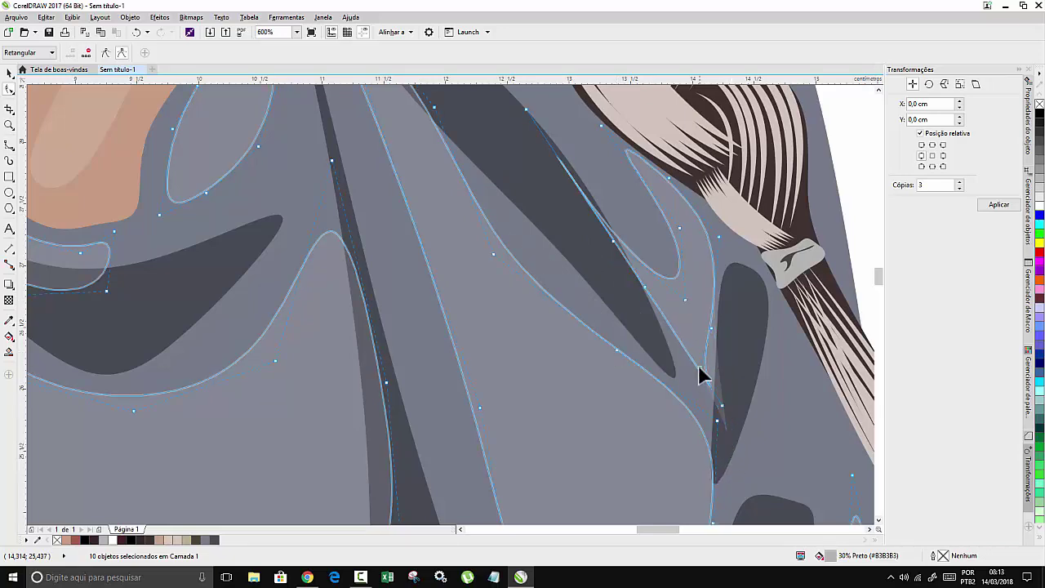
Adjust the control points of the light collar shape so its lower edge follows the dark shadow under the neckline.
{"action": "scroll", "coordinate": [706, 296], "scroll_direction": "down", "scroll_amount": 2}
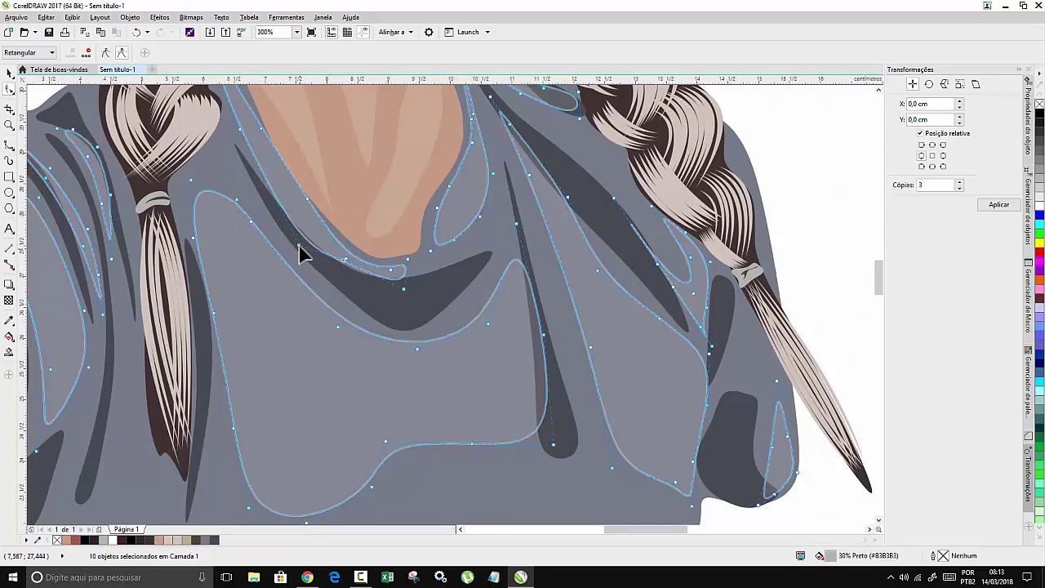
{"action": "left_click_drag", "start_coordinate": [327, 249], "coordinate": [396, 290]}
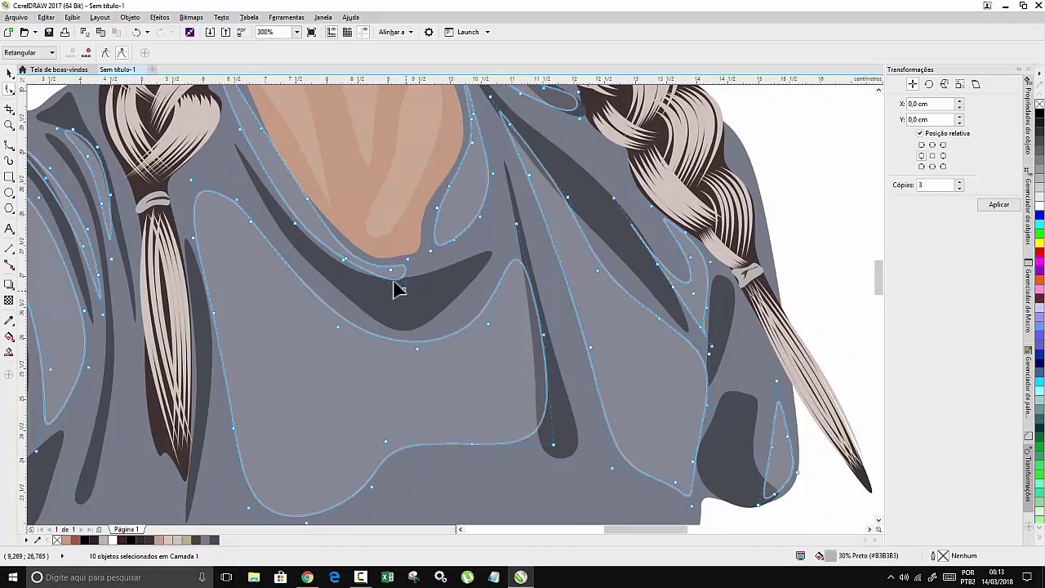
{"action": "scroll", "coordinate": [530, 335], "scroll_direction": "down", "scroll_amount": 2}
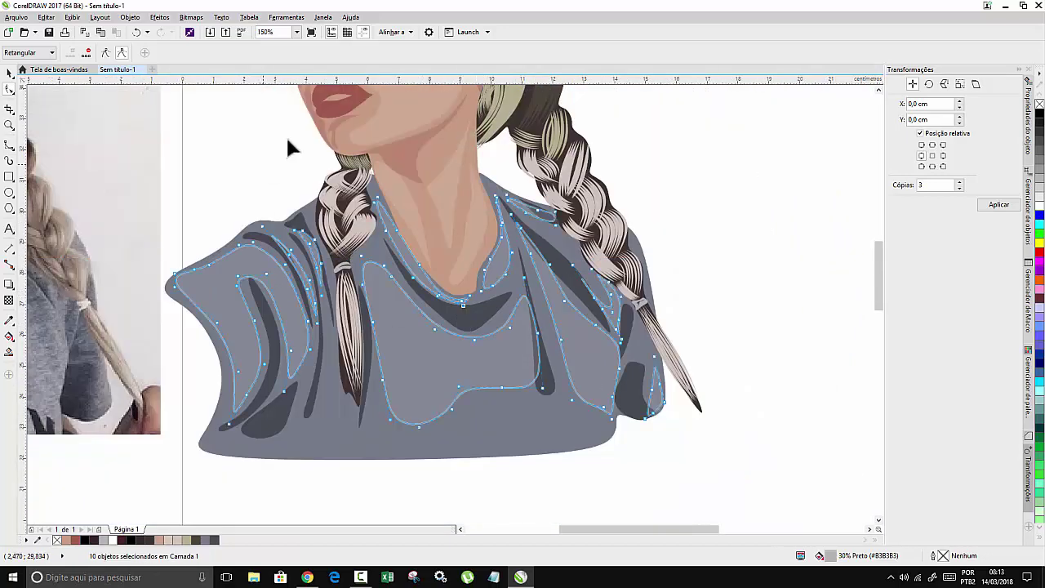
Trace two closed B-spline shapes on the photo's lips: a spiked line along the mouth opening and a crescent along the lower lip's bottom edge.
{"action": "scroll", "coordinate": [302, 96], "scroll_direction": "down", "scroll_amount": 1}
{"action": "scroll", "coordinate": [348, 190], "scroll_direction": "up", "scroll_amount": 4}
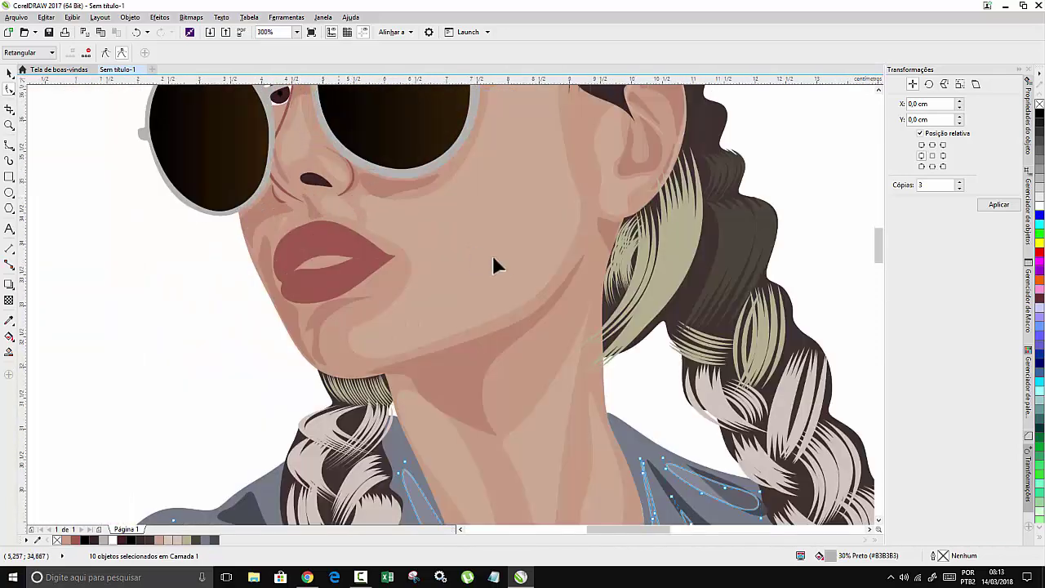
{"action": "scroll", "coordinate": [349, 241], "scroll_direction": "down", "scroll_amount": 2}
{"action": "scroll", "coordinate": [401, 254], "scroll_direction": "up", "scroll_amount": 2}
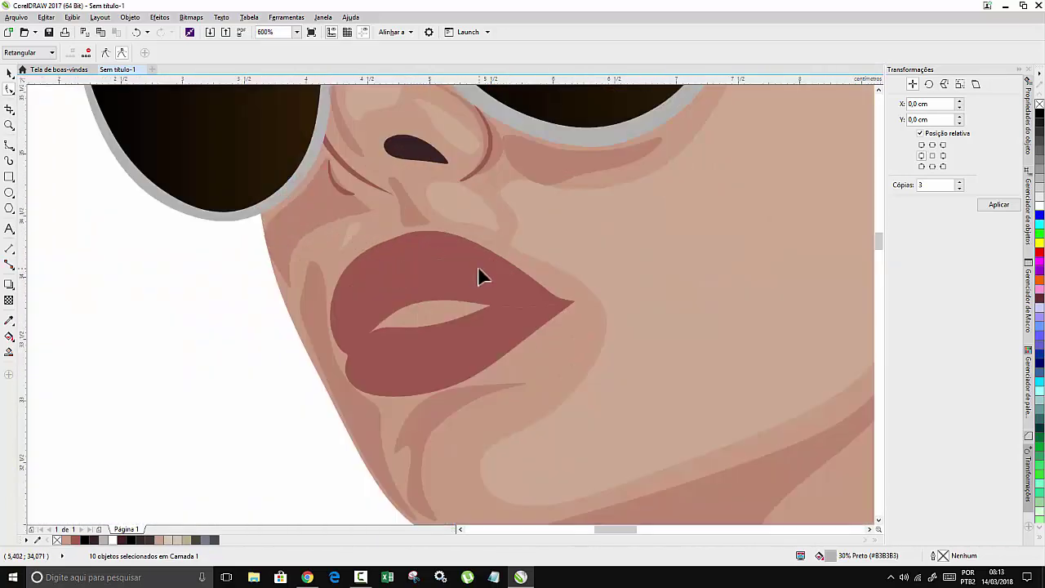
{"action": "scroll", "coordinate": [512, 275], "scroll_direction": "down", "scroll_amount": 2}
{"action": "scroll", "coordinate": [371, 332], "scroll_direction": "down", "scroll_amount": 1}
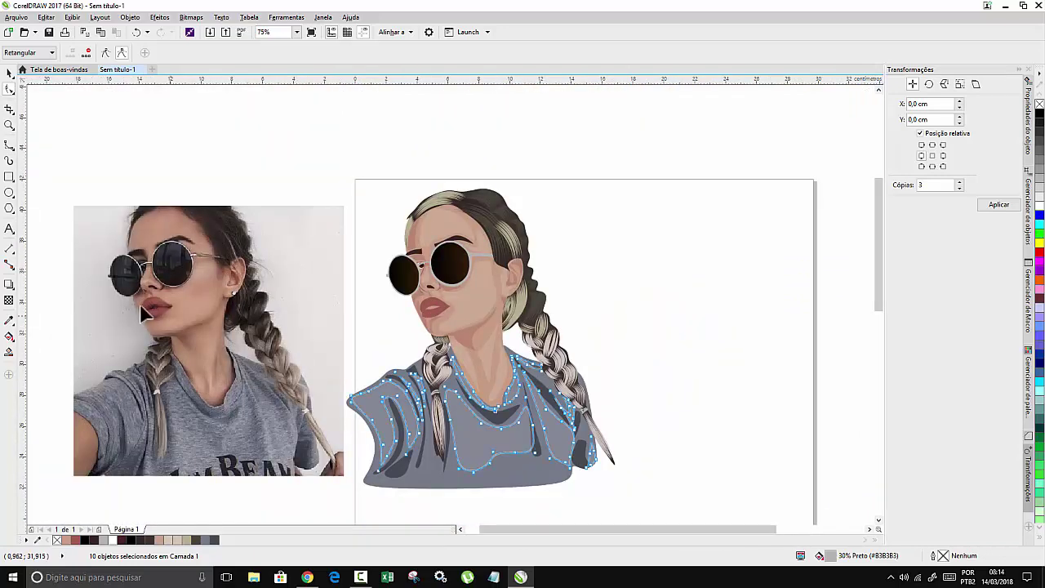
{"action": "scroll", "coordinate": [160, 299], "scroll_direction": "up", "scroll_amount": 7}
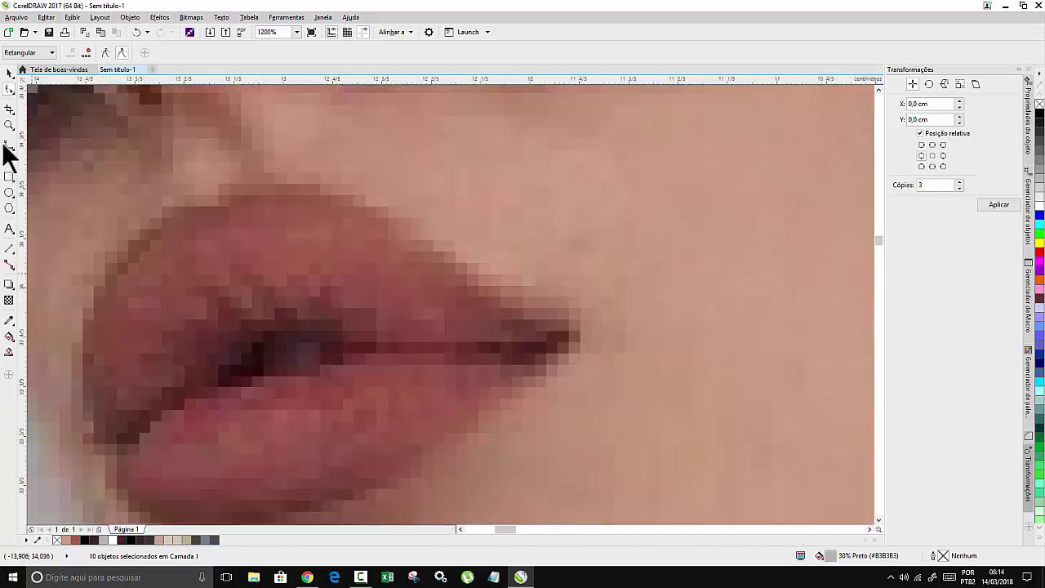
{"action": "left_click", "coordinate": [8, 145]}
{"action": "scroll", "coordinate": [145, 415], "scroll_direction": "down", "scroll_amount": 2}
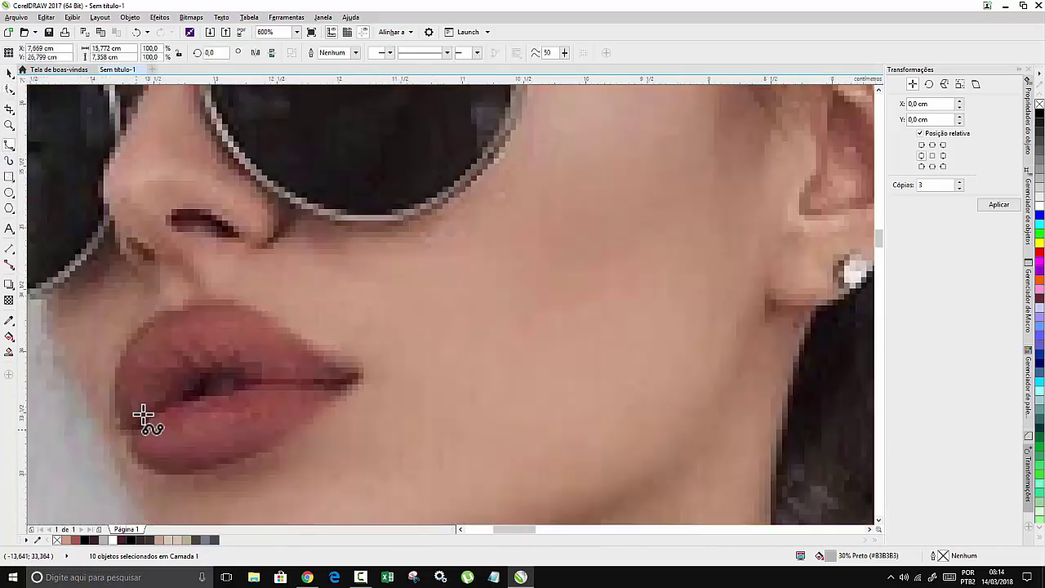
{"action": "mouse_move", "coordinate": [137, 428]}
{"action": "left_mouse_down"}
{"action": "mouse_move", "coordinate": [213, 372]}
{"action": "mouse_move", "coordinate": [367, 380]}
{"action": "mouse_move", "coordinate": [236, 366]}
{"action": "mouse_move", "coordinate": [223, 353]}
{"action": "mouse_move", "coordinate": [231, 361]}
{"action": "left_mouse_up"}
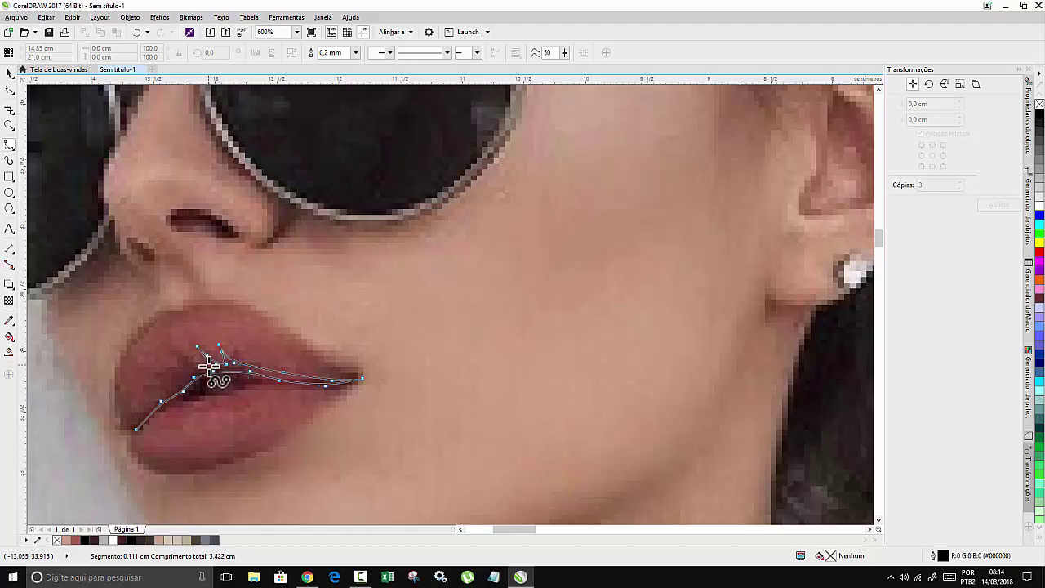
{"action": "mouse_move", "coordinate": [200, 373]}
{"action": "left_mouse_down"}
{"action": "mouse_move", "coordinate": [174, 353]}
{"action": "mouse_move", "coordinate": [188, 379]}
{"action": "mouse_move", "coordinate": [146, 402]}
{"action": "mouse_move", "coordinate": [133, 428]}
{"action": "mouse_move", "coordinate": [164, 463]}
{"action": "mouse_move", "coordinate": [238, 454]}
{"action": "mouse_move", "coordinate": [296, 426]}
{"action": "mouse_move", "coordinate": [256, 457]}
{"action": "mouse_move", "coordinate": [206, 474]}
{"action": "mouse_move", "coordinate": [152, 473]}
{"action": "mouse_move", "coordinate": [133, 436]}
{"action": "left_mouse_up"}
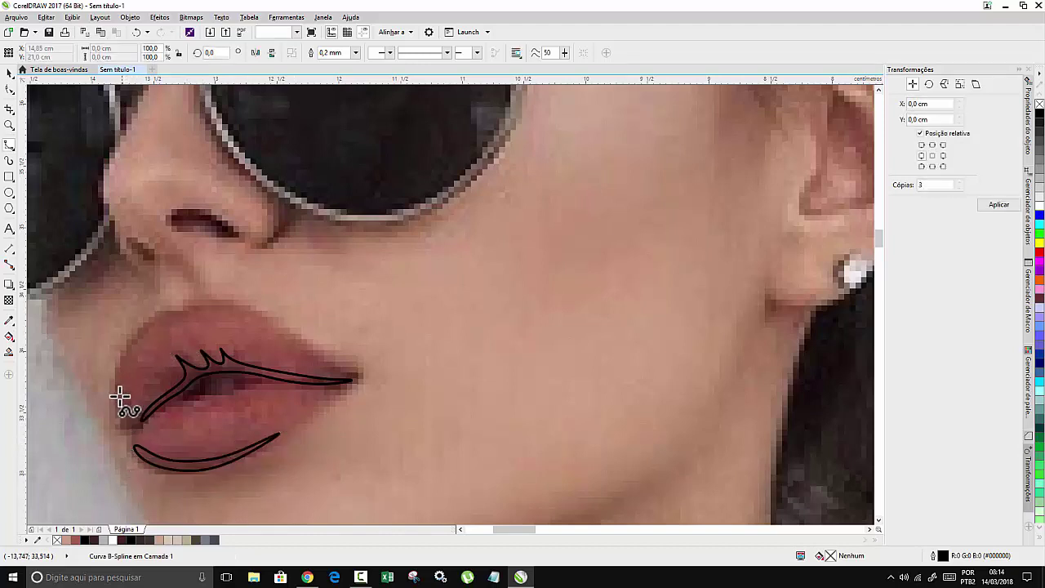
Trace a thin closed B-spline crescent along the left outer edge of the upper lip on the photo.
{"action": "left_click", "coordinate": [122, 410]}
{"action": "left_click", "coordinate": [120, 369]}
{"action": "left_click", "coordinate": [143, 336]}
{"action": "left_click", "coordinate": [166, 315]}
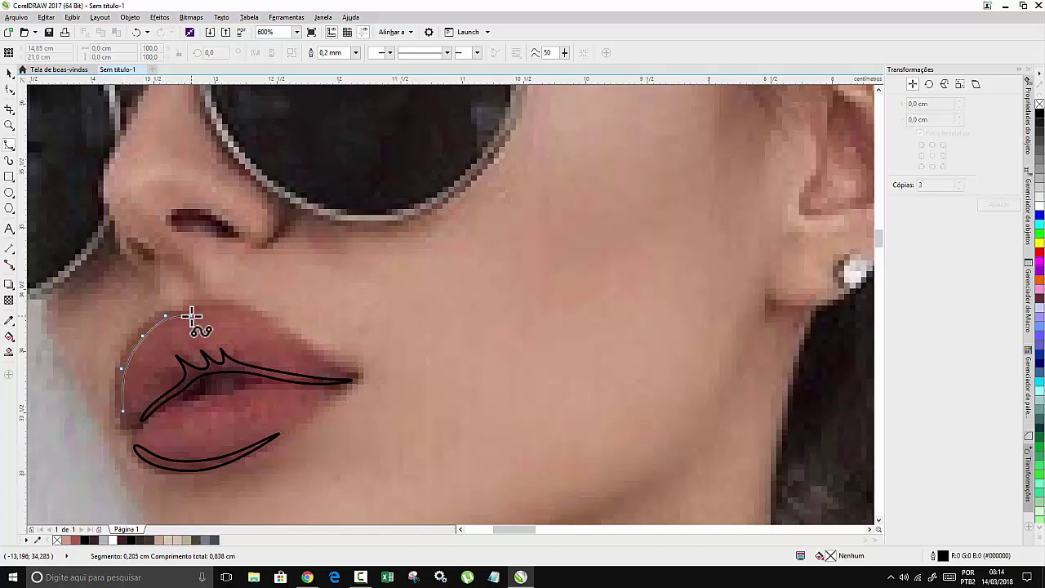
{"action": "left_click", "coordinate": [178, 311]}
{"action": "left_click", "coordinate": [152, 321]}
{"action": "left_click", "coordinate": [133, 343]}
{"action": "left_click", "coordinate": [123, 366]}
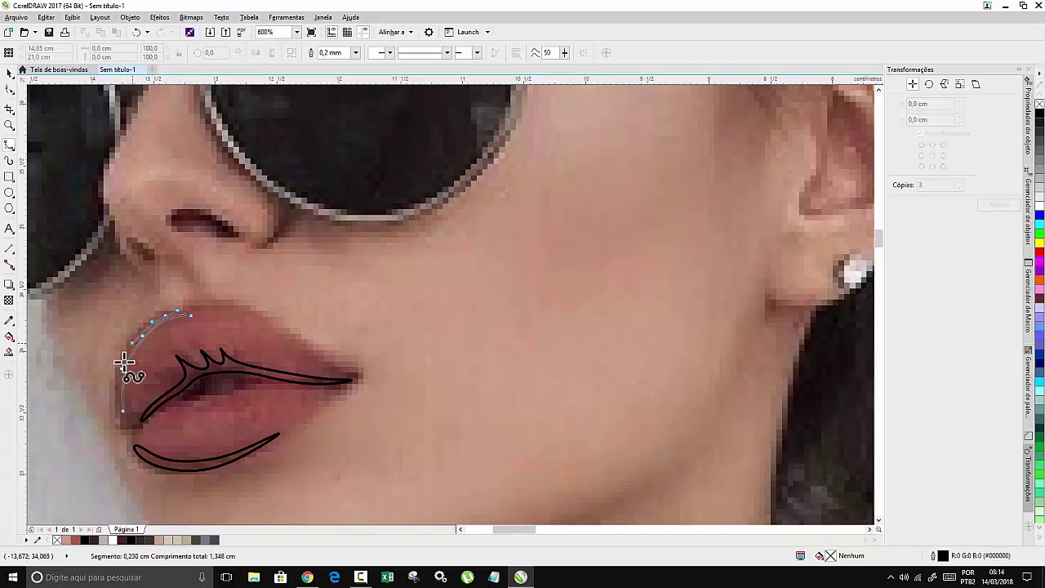
{"action": "double_click", "coordinate": [122, 406]}
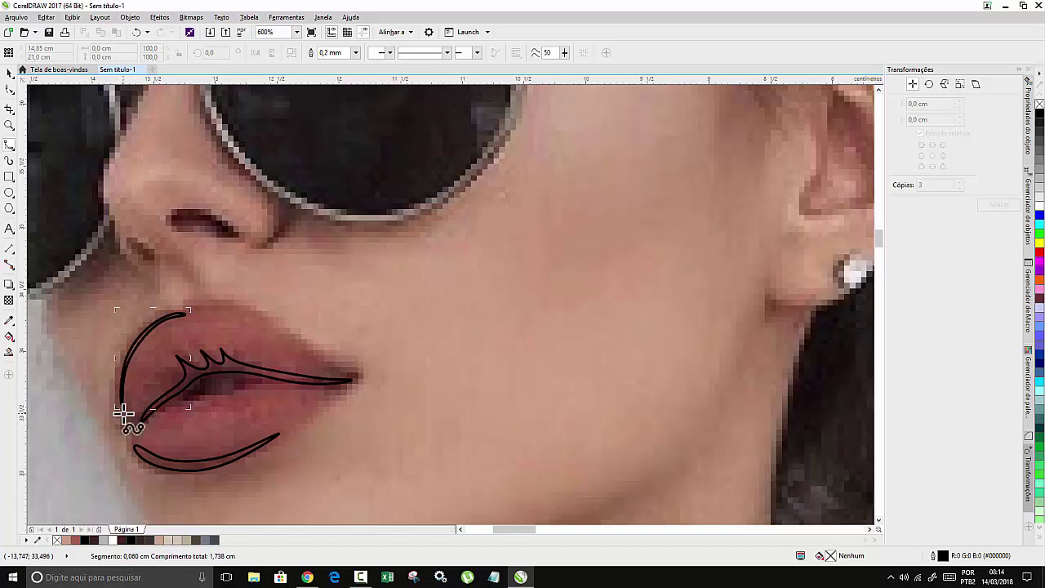
Trace a small closed B-spline shape about 0.39 × 0.16 cm along the lower edge of the mouth opening.
{"action": "left_click", "coordinate": [266, 377]}
{"action": "left_click", "coordinate": [202, 400]}
{"action": "left_click", "coordinate": [207, 404]}
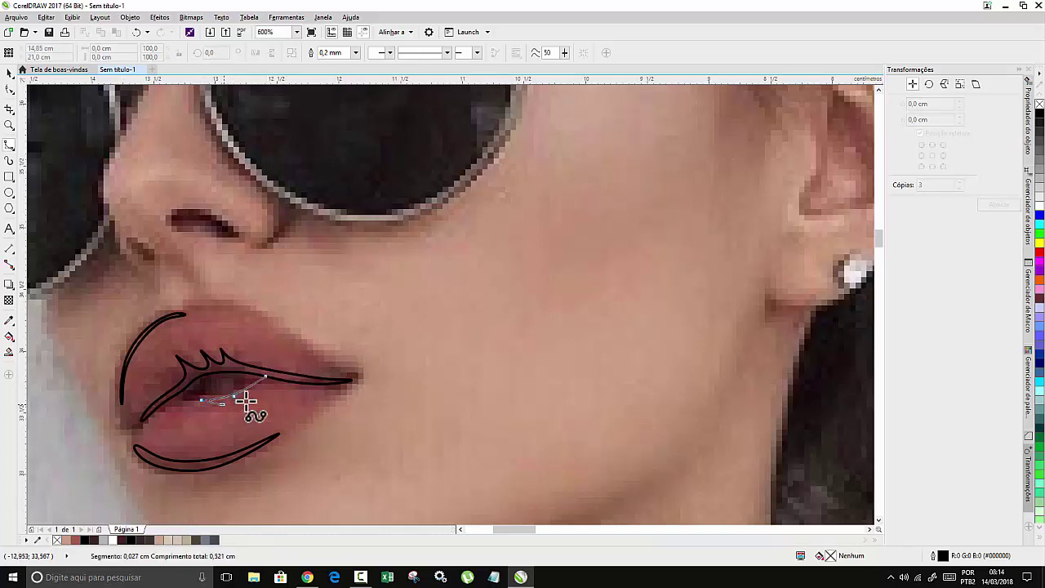
{"action": "double_click", "coordinate": [271, 382]}
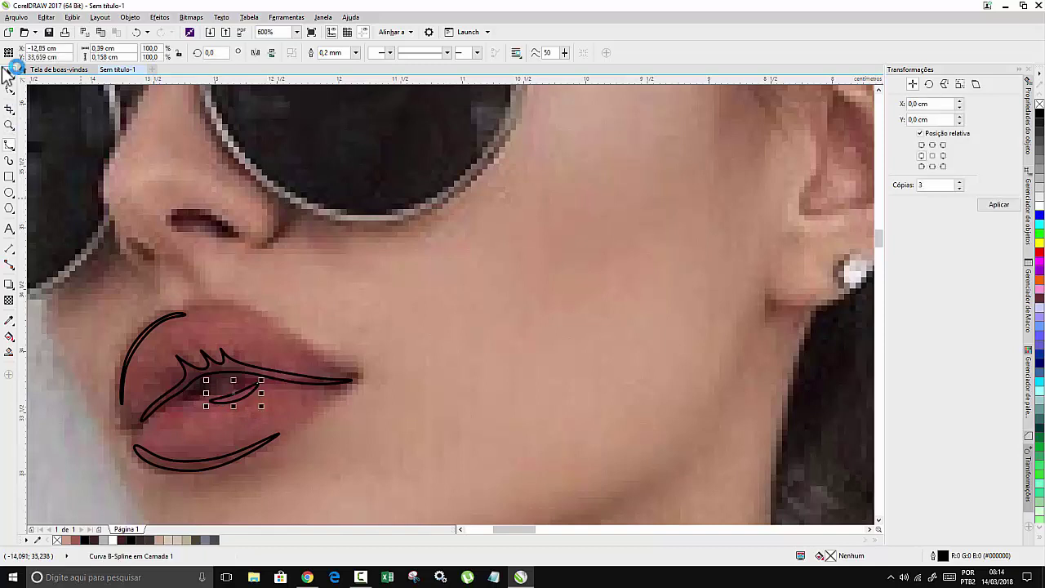
Select the four traced lip shapes, fill them with dark red #71393A and remove their outline.
{"action": "key", "text": "F3"}
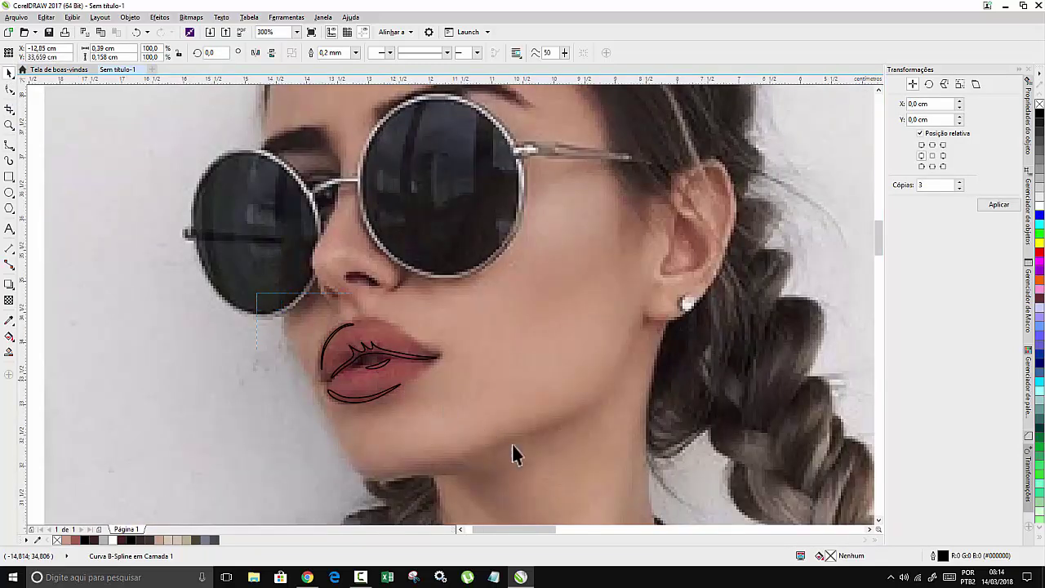
{"action": "key", "text": "ctrl+a"}
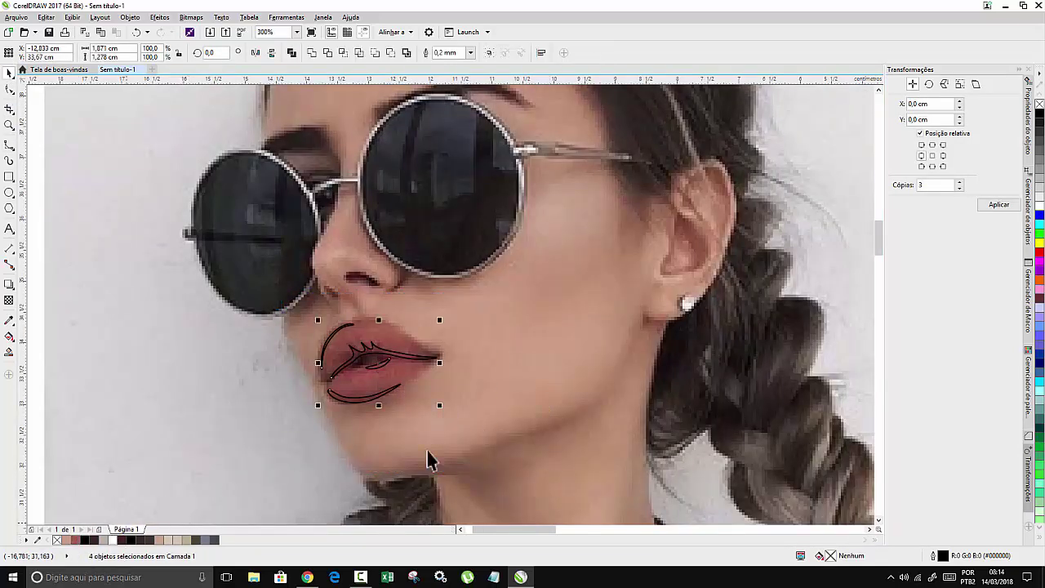
{"action": "left_click", "coordinate": [75, 540]}
{"action": "left_click_drag", "start_coordinate": [75, 542], "coordinate": [124, 550]}
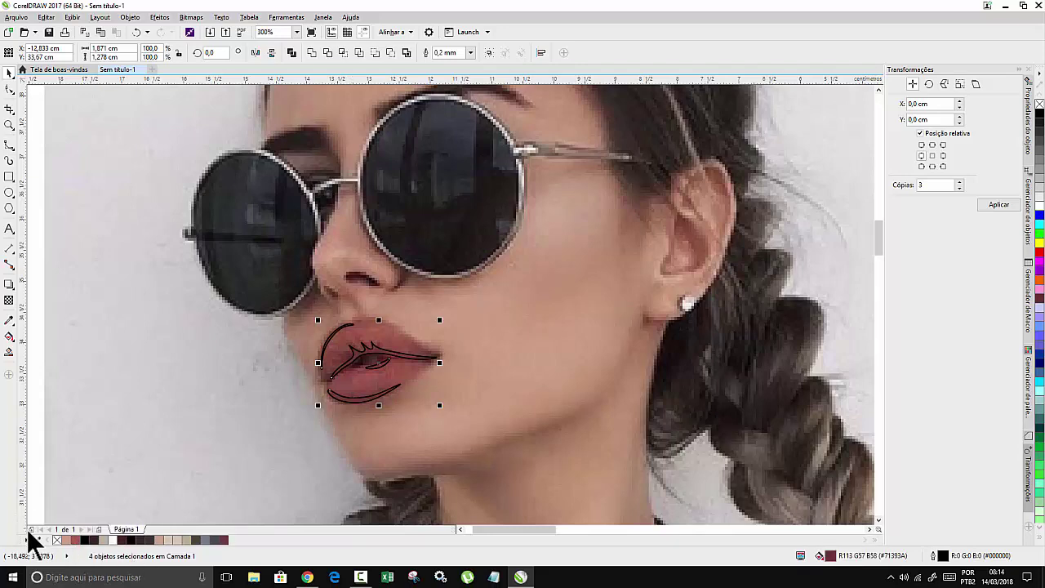
{"action": "right_click", "coordinate": [56, 540]}
Group the four dark red lip shapes and move the group 18 cm right onto the illustrated lips.
{"action": "scroll", "coordinate": [326, 249], "scroll_direction": "down", "scroll_amount": 4}
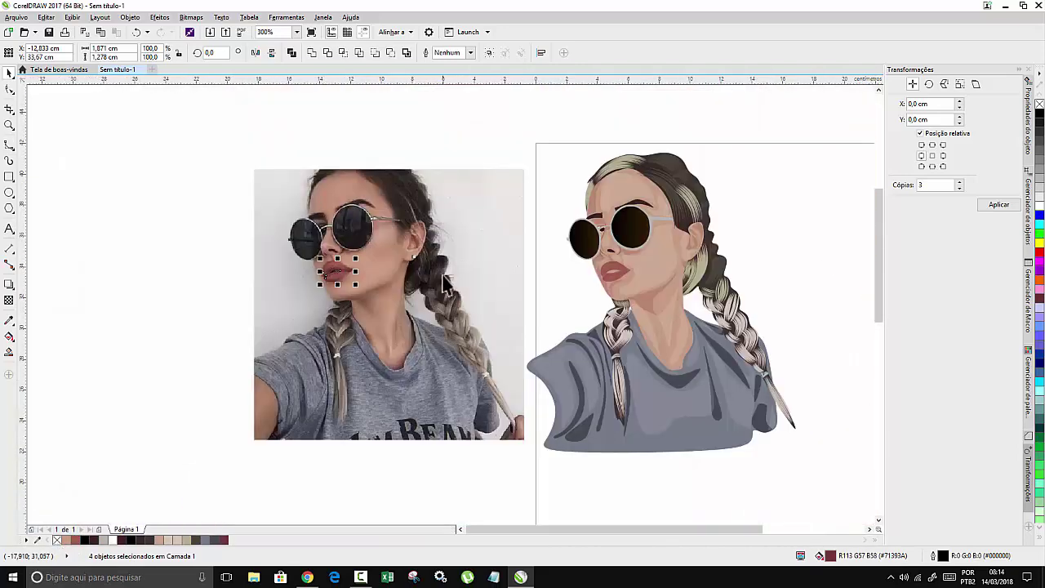
{"action": "scroll", "coordinate": [445, 282], "scroll_direction": "up", "scroll_amount": 2}
{"action": "right_click", "coordinate": [240, 272]}
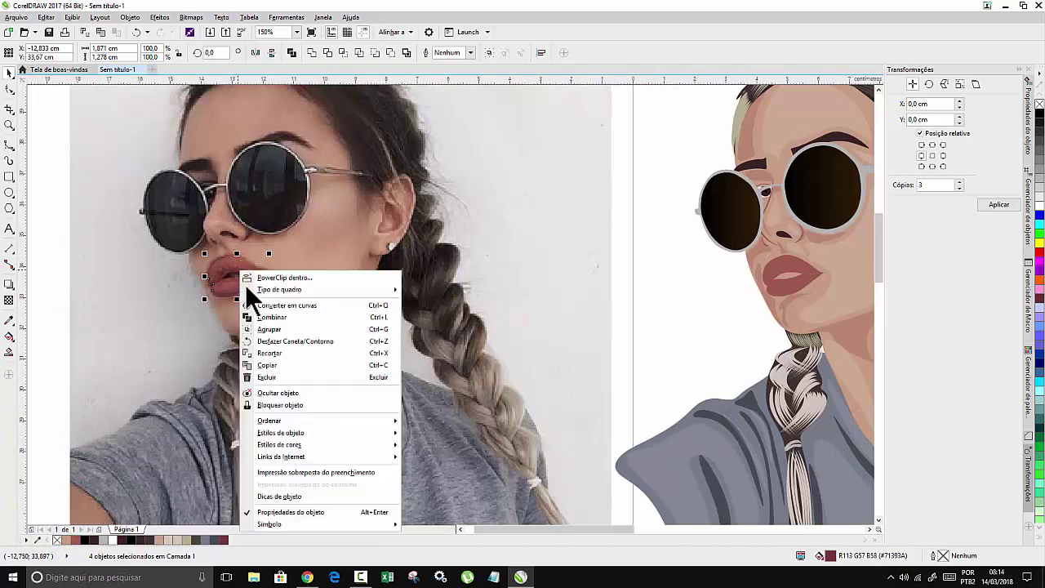
{"action": "left_click", "coordinate": [275, 327]}
{"action": "key", "text": "ctrl+g"}
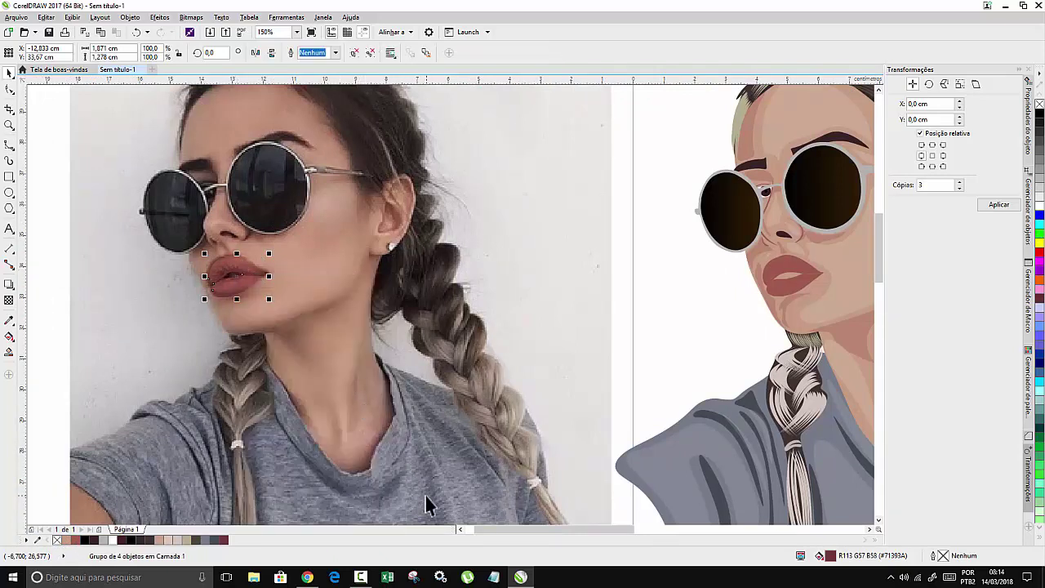
{"action": "key", "text": "Right"}
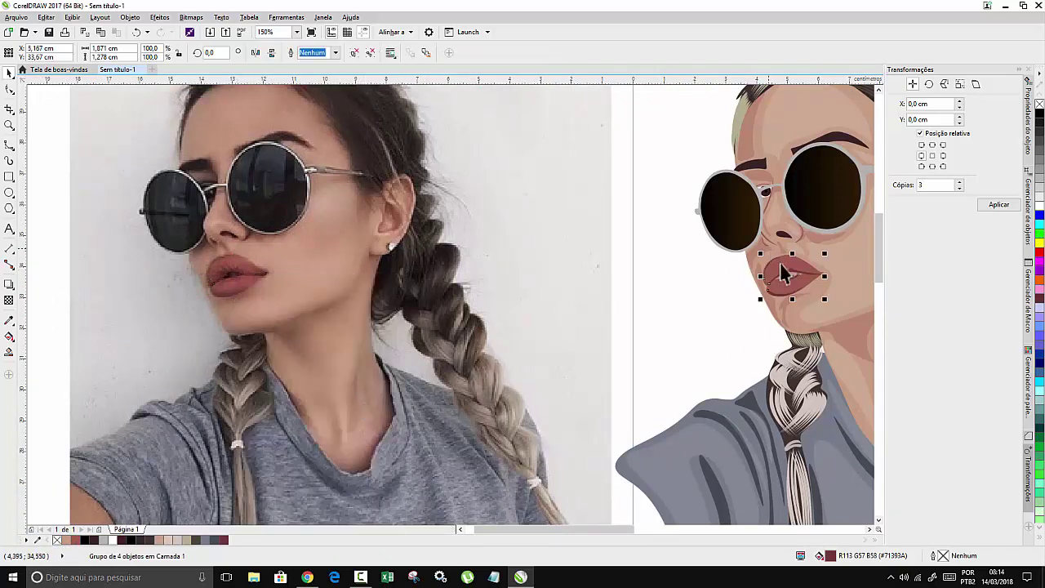
{"action": "scroll", "coordinate": [784, 273], "scroll_direction": "up", "scroll_amount": 3}
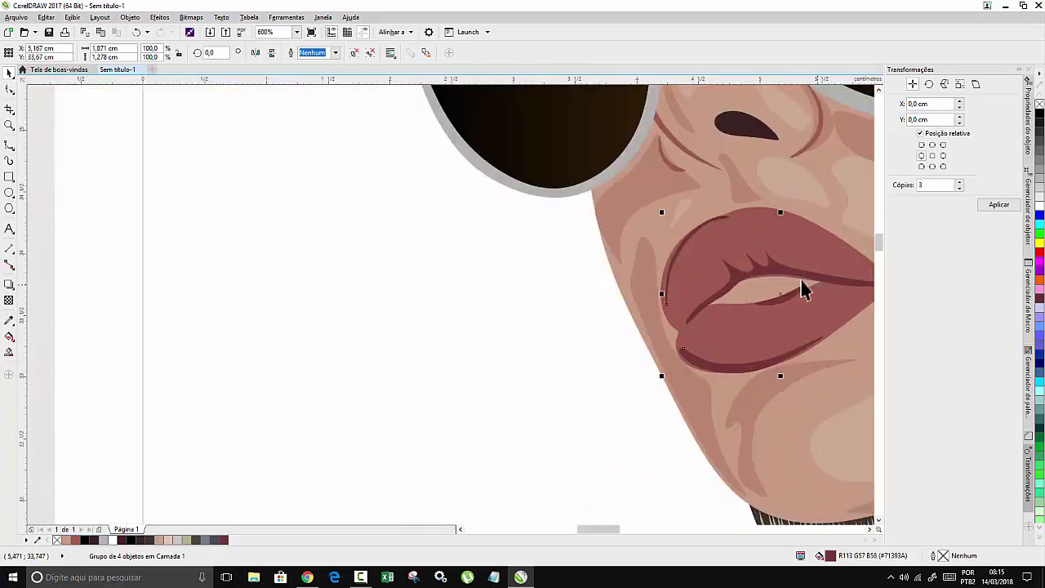
Trace a closed B-spline highlight over the photo's upper lip, following its top contour to the mouth corner and returning along a jagged inner edge.
{"action": "scroll", "coordinate": [800, 286], "scroll_direction": "down", "scroll_amount": 5}
{"action": "scroll", "coordinate": [155, 261], "scroll_direction": "up", "scroll_amount": 4}
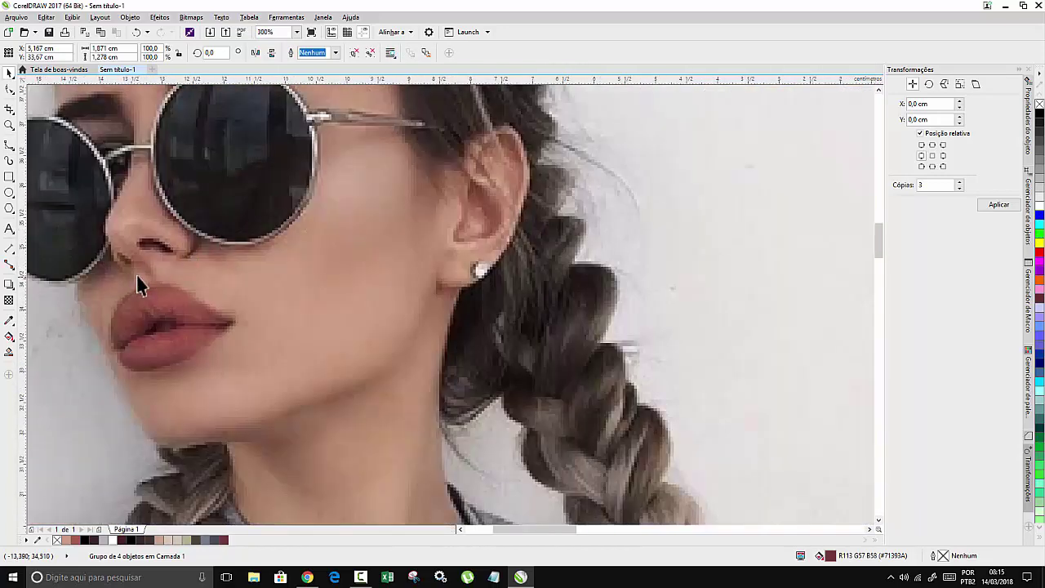
{"action": "left_click", "coordinate": [7, 145]}
{"action": "scroll", "coordinate": [123, 294], "scroll_direction": "up", "scroll_amount": 1}
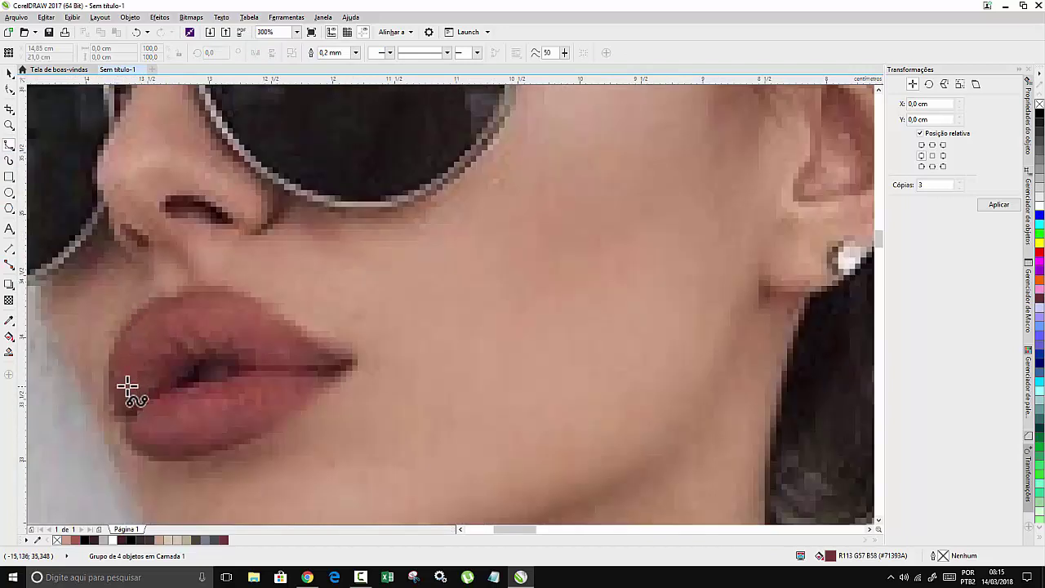
{"action": "left_click", "coordinate": [122, 379]}
{"action": "left_click", "coordinate": [124, 350]}
{"action": "left_click", "coordinate": [135, 329]}
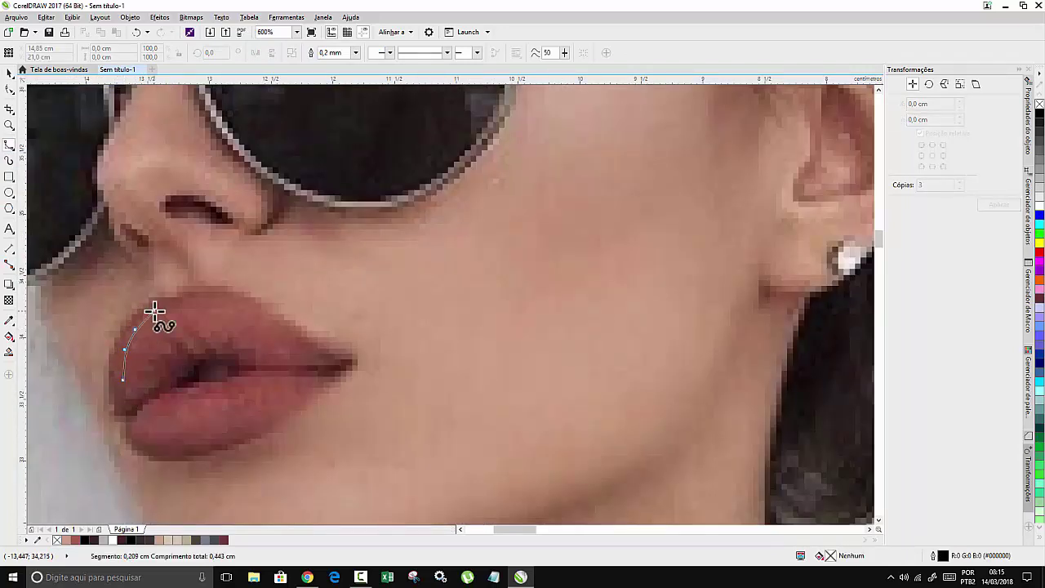
{"action": "left_click", "coordinate": [154, 311]}
{"action": "left_click", "coordinate": [174, 312]}
{"action": "left_click", "coordinate": [189, 304]}
{"action": "left_click", "coordinate": [202, 298]}
{"action": "left_click", "coordinate": [232, 296]}
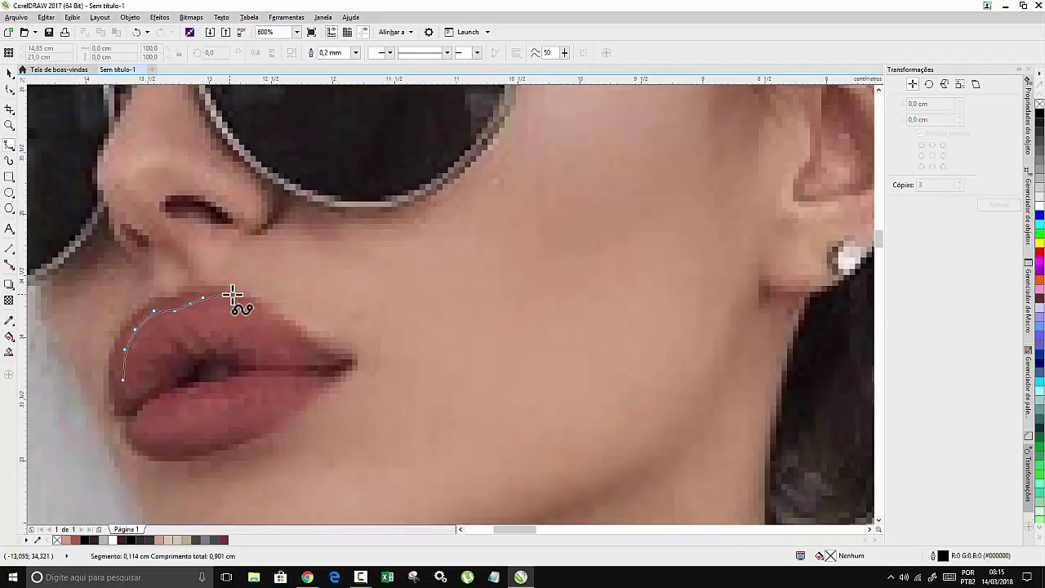
{"action": "left_click", "coordinate": [278, 325]}
{"action": "left_click", "coordinate": [313, 347]}
{"action": "left_click", "coordinate": [335, 357]}
{"action": "left_click", "coordinate": [325, 353]}
{"action": "left_click", "coordinate": [282, 350]}
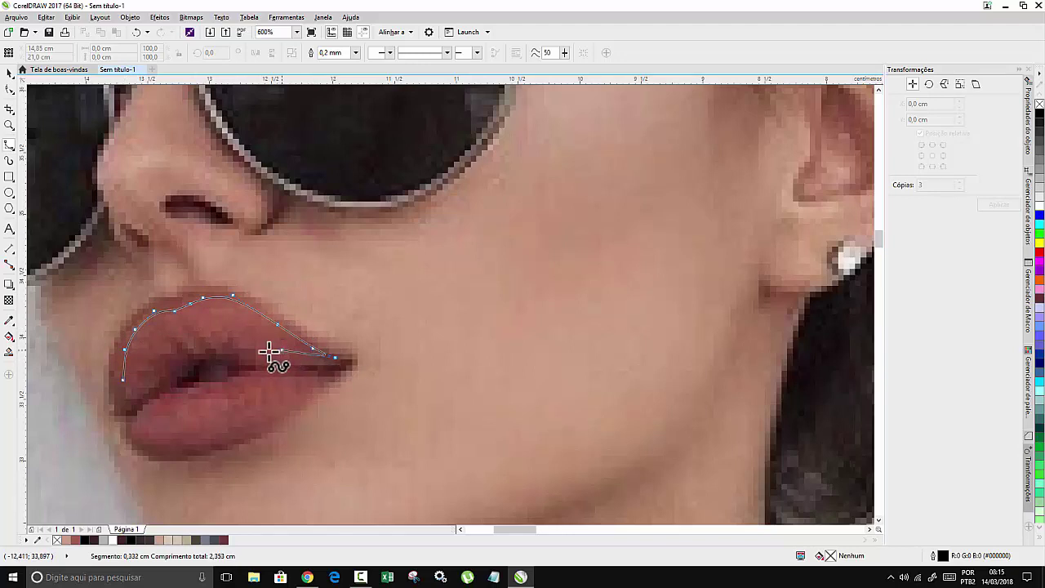
{"action": "left_click", "coordinate": [261, 353]}
{"action": "left_click", "coordinate": [228, 329]}
{"action": "left_click", "coordinate": [214, 337]}
{"action": "left_click", "coordinate": [212, 324]}
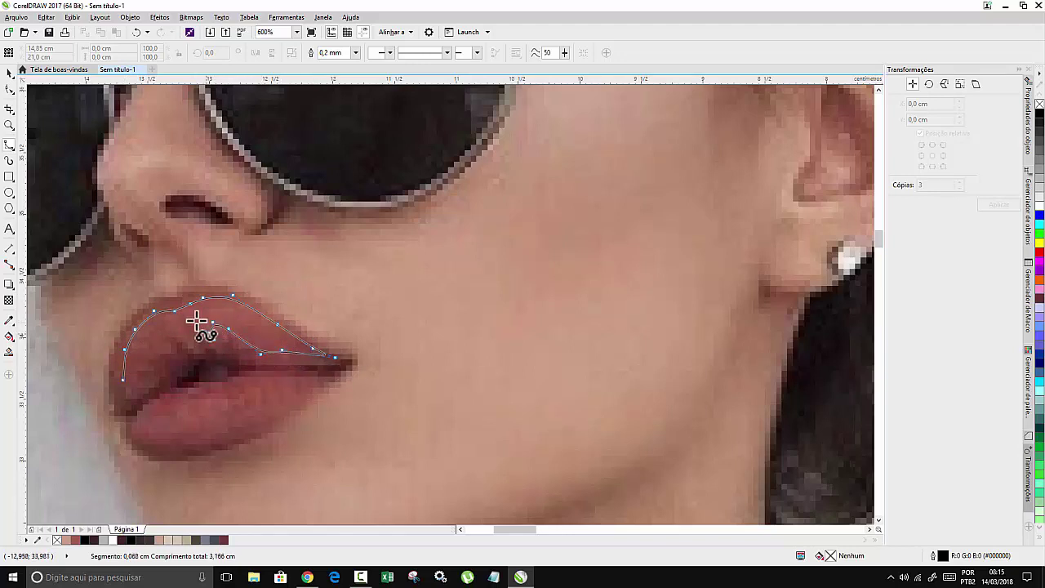
{"action": "left_click", "coordinate": [194, 318]}
{"action": "left_click", "coordinate": [182, 317]}
{"action": "left_click", "coordinate": [170, 330]}
{"action": "left_click", "coordinate": [156, 341]}
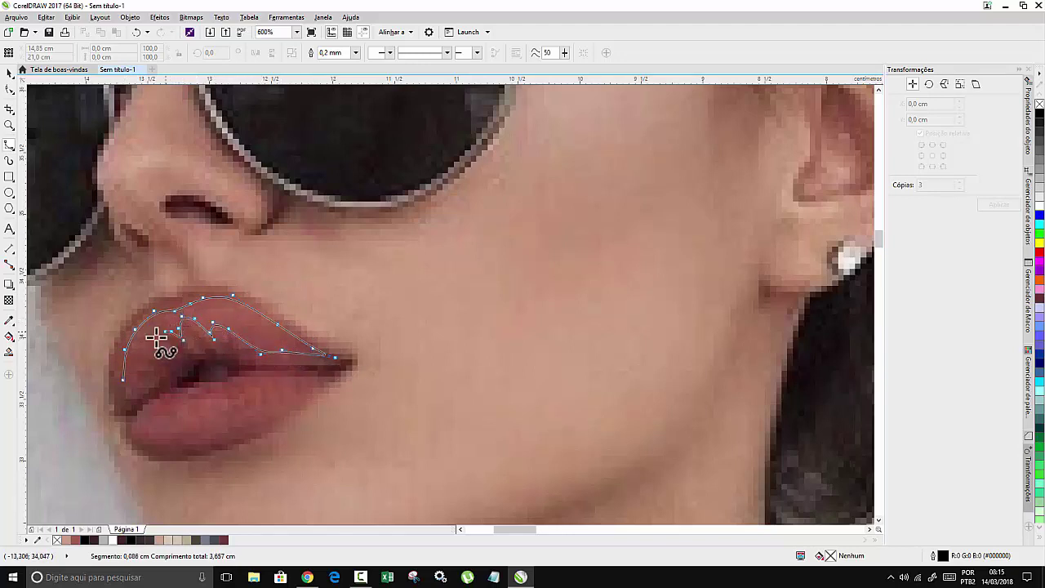
{"action": "left_click", "coordinate": [153, 359]}
{"action": "left_click", "coordinate": [142, 379]}
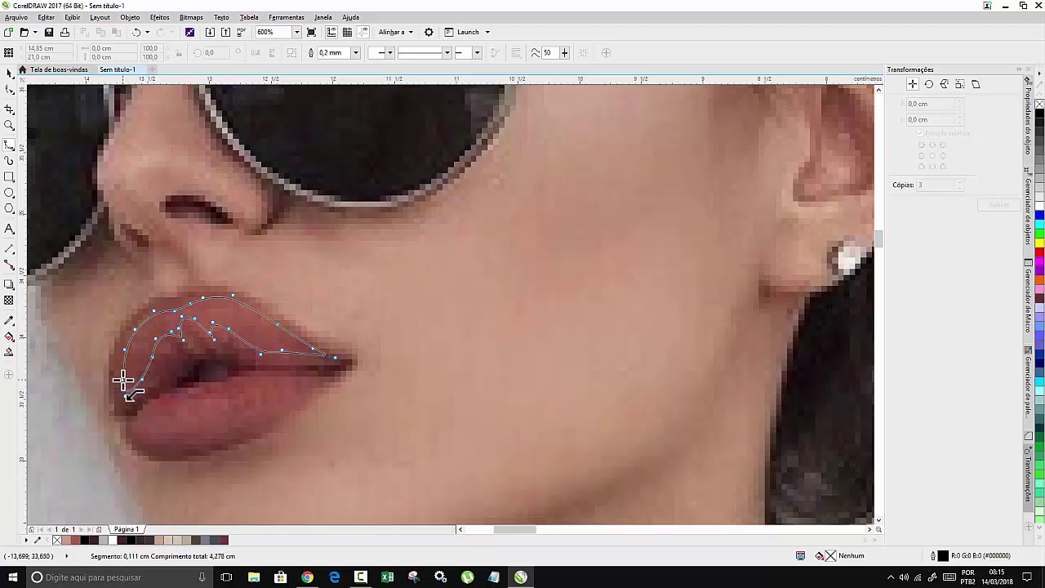
{"action": "left_click", "coordinate": [124, 379]}
Trace a closed B-spline highlight about 1.46 × 0.48 cm over the lower lip on the photo.
{"action": "left_click", "coordinate": [148, 406]}
{"action": "left_click", "coordinate": [146, 423]}
{"action": "left_click", "coordinate": [158, 437]}
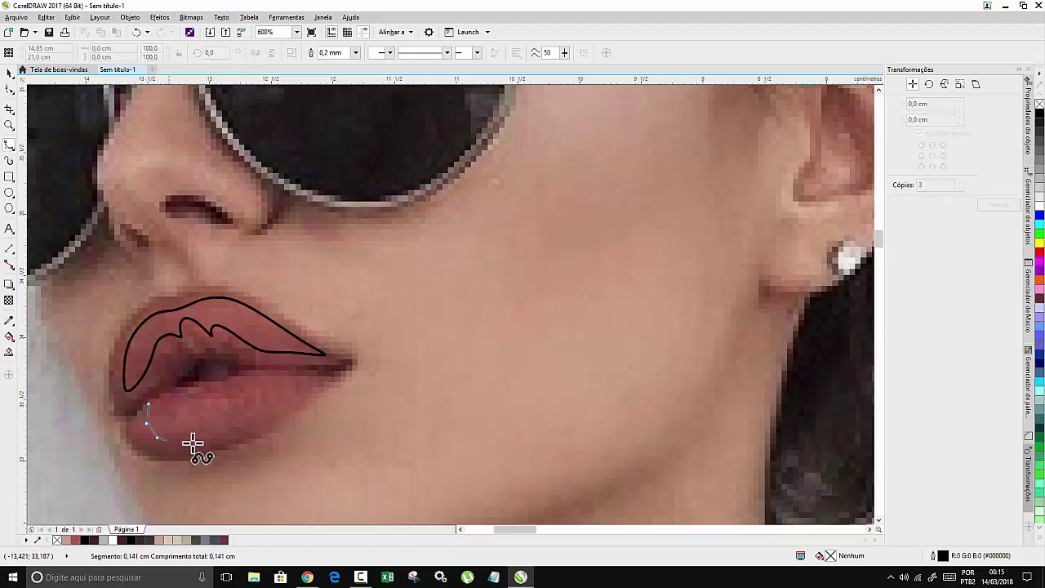
{"action": "left_click", "coordinate": [195, 442]}
{"action": "left_click", "coordinate": [235, 436]}
{"action": "left_click", "coordinate": [280, 414]}
{"action": "left_click", "coordinate": [318, 394]}
{"action": "left_click", "coordinate": [335, 379]}
{"action": "left_click", "coordinate": [306, 384]}
{"action": "left_click", "coordinate": [268, 382]}
{"action": "left_click", "coordinate": [230, 382]}
{"action": "left_click", "coordinate": [206, 399]}
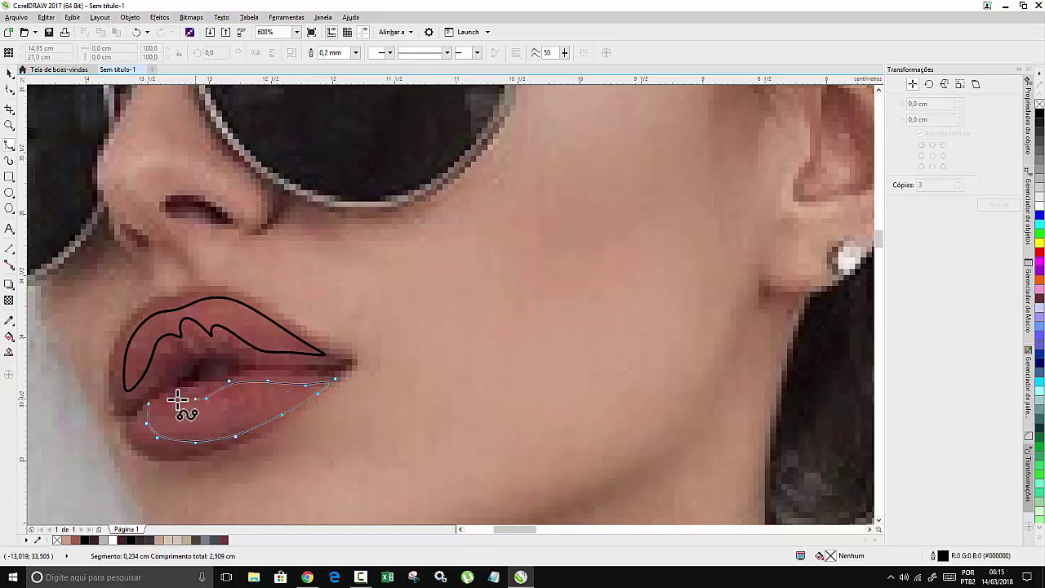
{"action": "left_click", "coordinate": [176, 398]}
{"action": "left_click", "coordinate": [150, 401]}
Select the upper and lower lip highlight shapes and group them.
{"action": "key", "text": "space"}
{"action": "scroll", "coordinate": [280, 315], "scroll_direction": "down", "scroll_amount": 2}
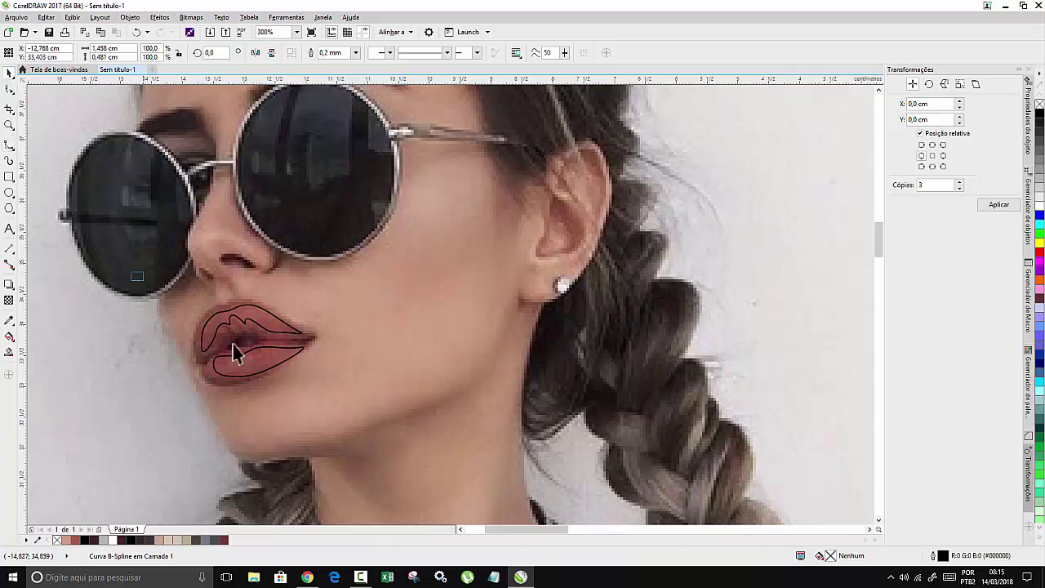
{"action": "left_click", "coordinate": [250, 305], "text": "shift"}
{"action": "right_click", "coordinate": [252, 312]}
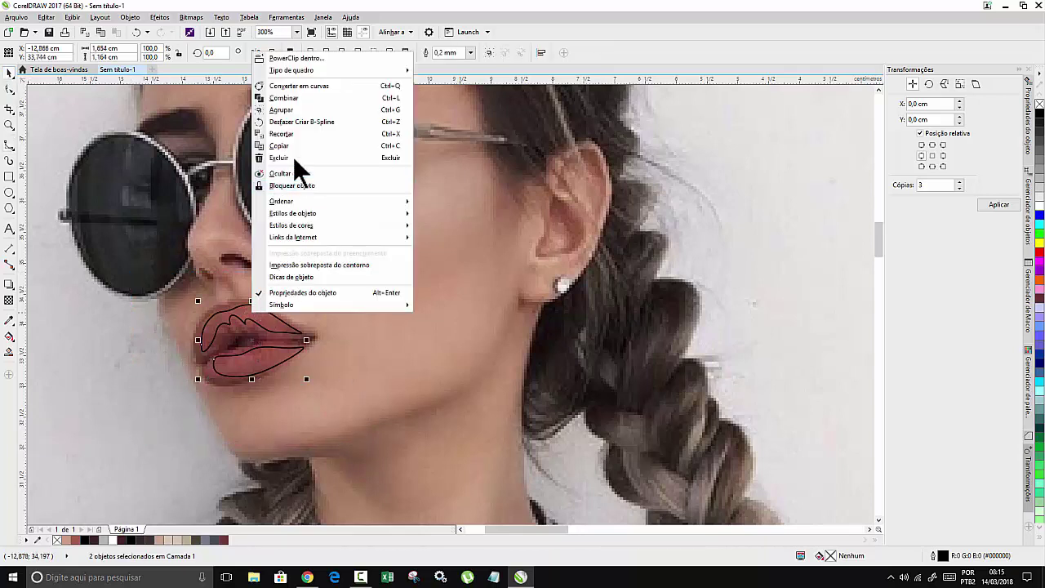
{"action": "left_click", "coordinate": [281, 110]}
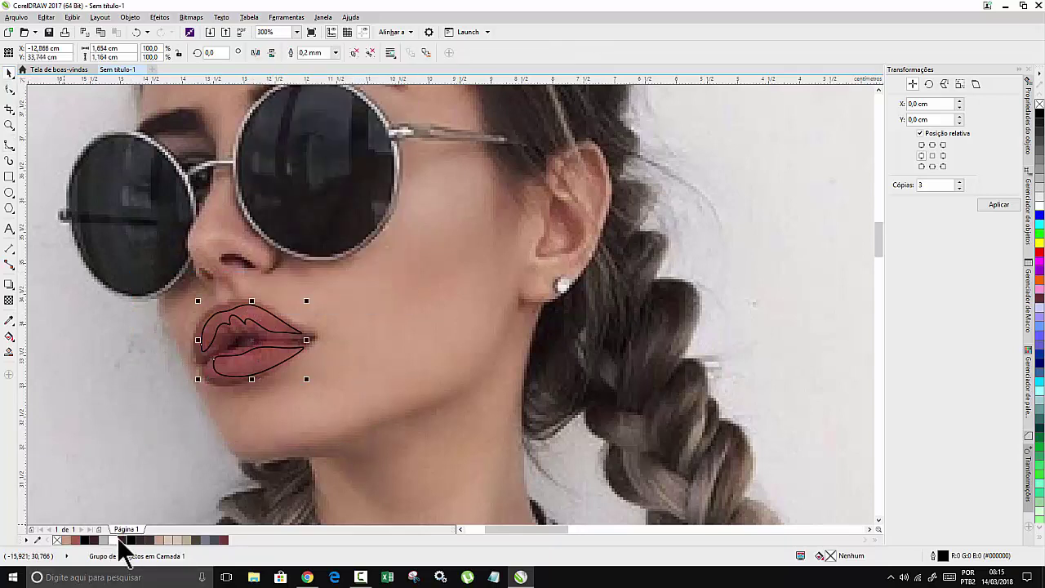
Fill the lip highlight group with light pink #C5928B and remove its outline.
{"action": "left_click", "coordinate": [67, 540]}
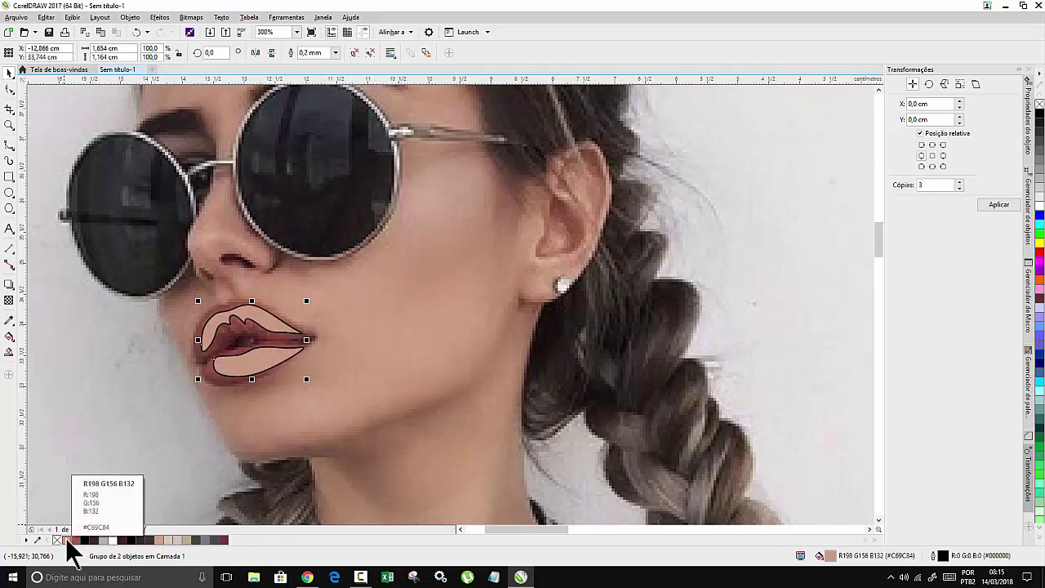
{"action": "left_click", "coordinate": [78, 543]}
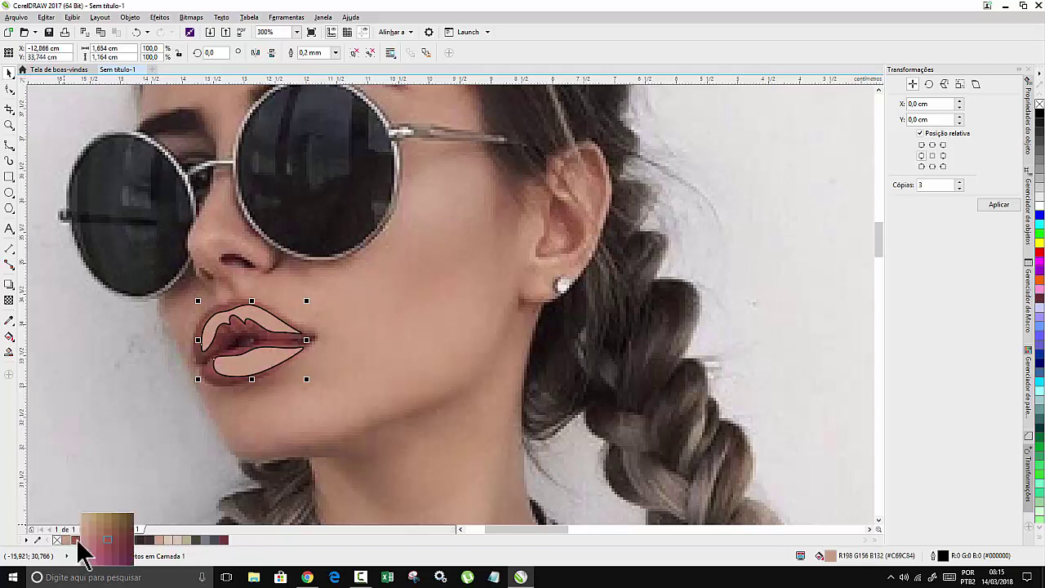
{"action": "left_click", "coordinate": [85, 543]}
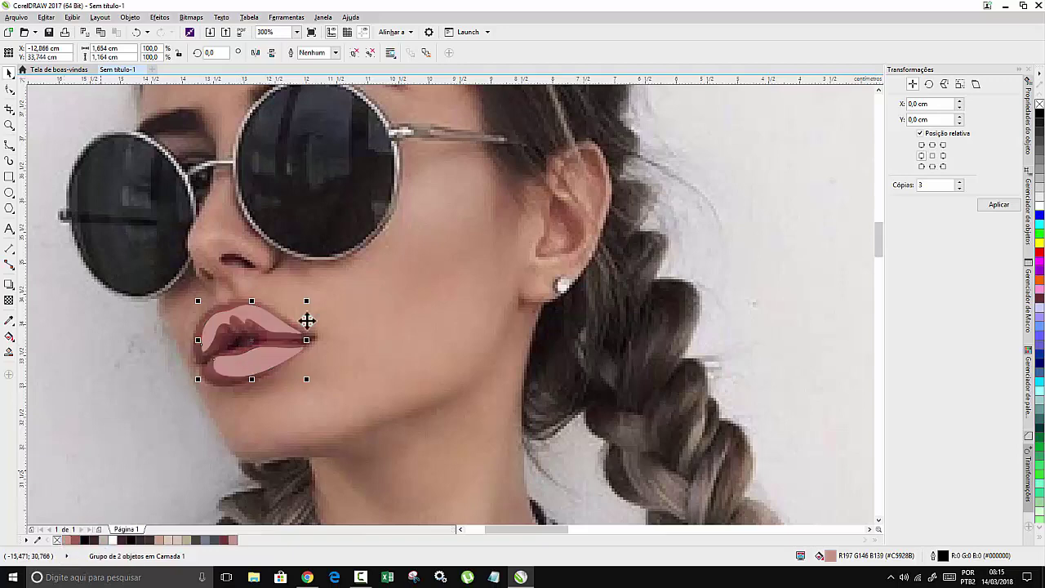
Move the lip highlight group 18 cm right onto the illustrated lips and give it a uniform transparency of 51.
{"action": "scroll", "coordinate": [314, 307], "scroll_direction": "down", "scroll_amount": 4}
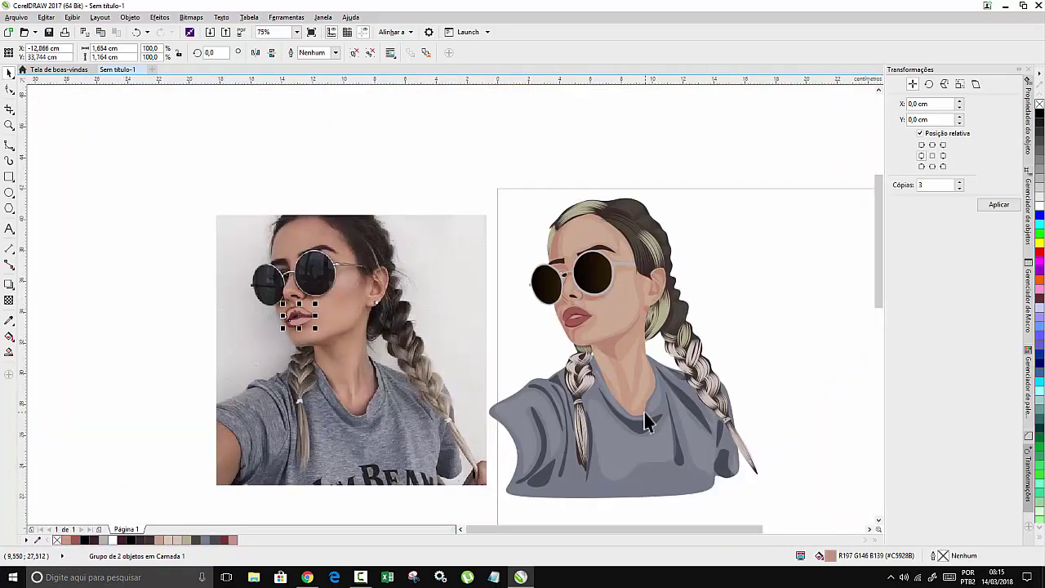
{"action": "key", "text": "ctrl+z"}
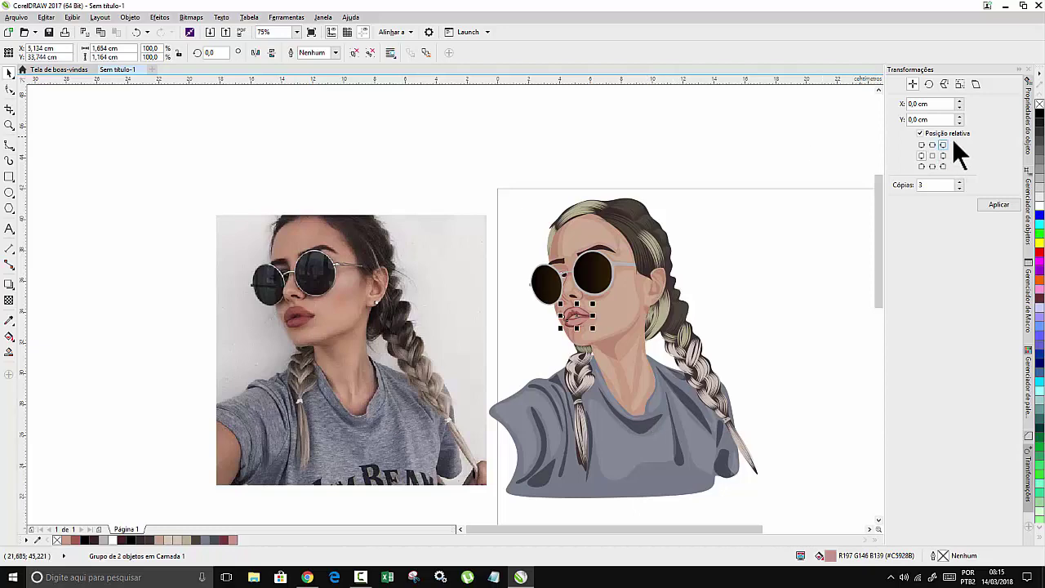
{"action": "scroll", "coordinate": [612, 282], "scroll_direction": "up", "scroll_amount": 4}
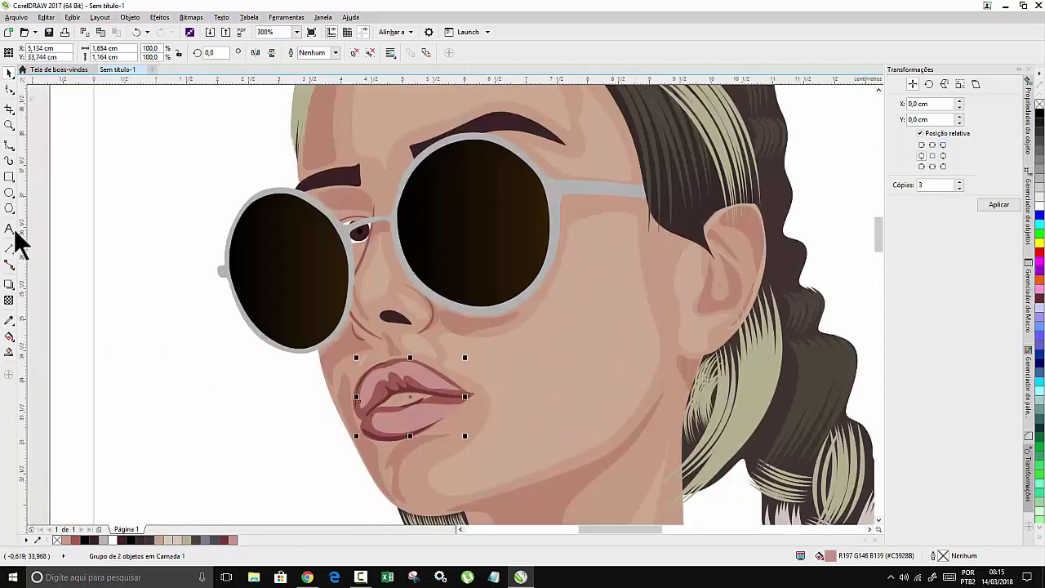
{"action": "left_click", "coordinate": [9, 301]}
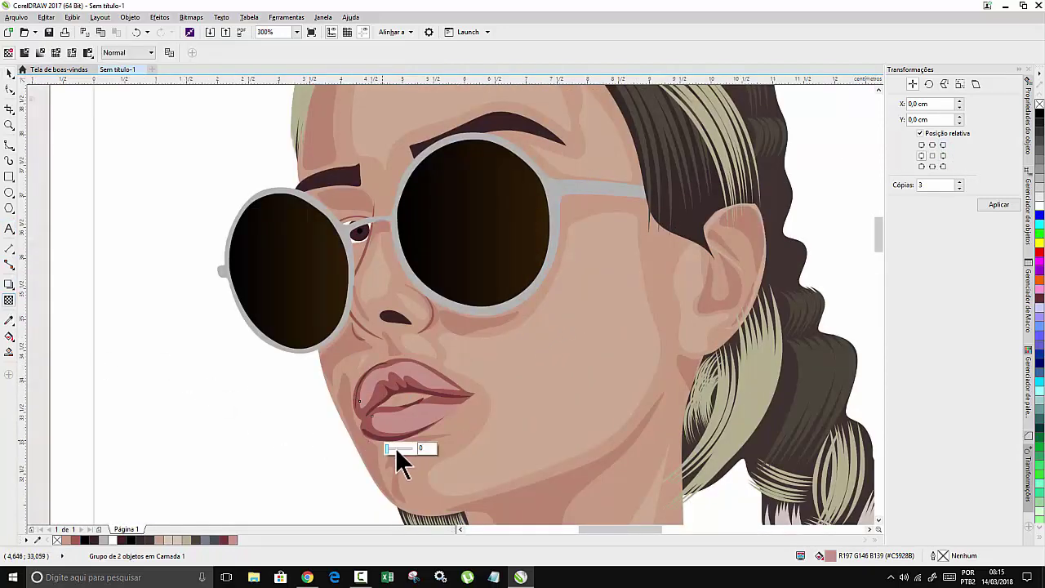
{"action": "left_click_drag", "start_coordinate": [397, 449], "coordinate": [400, 450]}
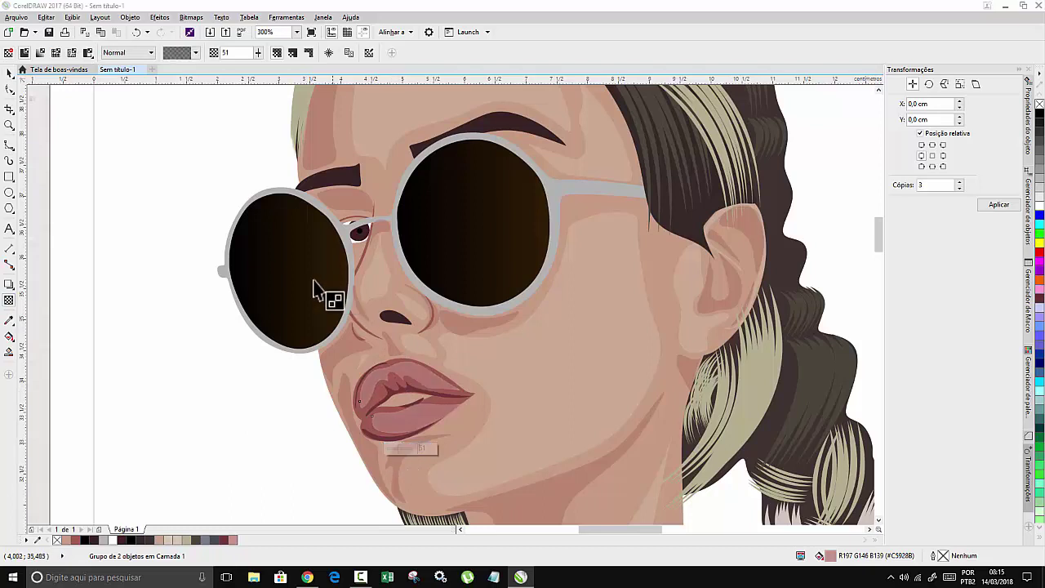
{"action": "left_click", "coordinate": [9, 74]}
{"action": "left_click", "coordinate": [199, 244]}
{"action": "scroll", "coordinate": [429, 414], "scroll_direction": "down", "scroll_amount": 3}
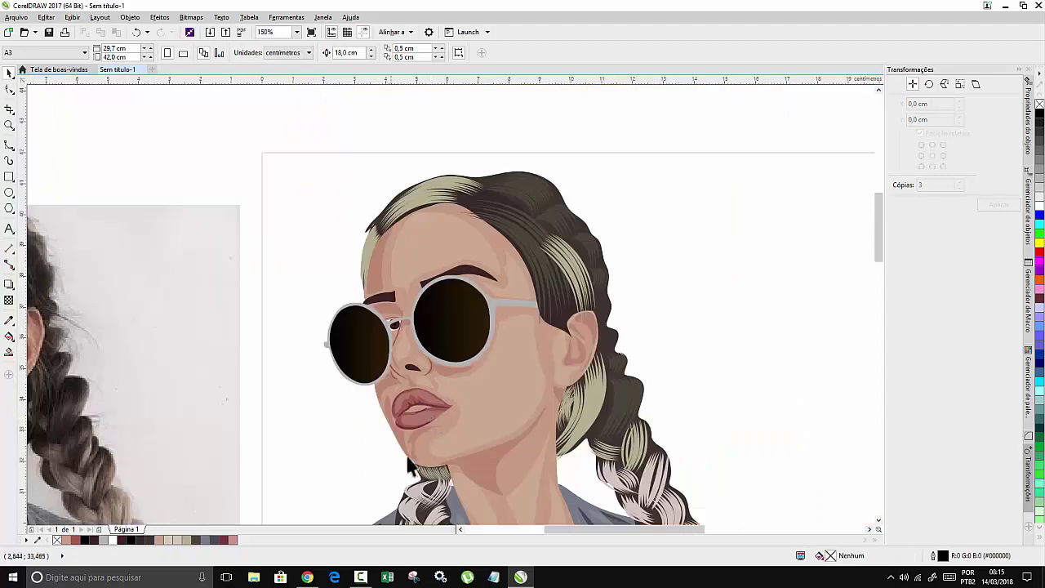
{"action": "scroll", "coordinate": [411, 456], "scroll_direction": "down", "scroll_amount": 1}
{"action": "scroll", "coordinate": [413, 450], "scroll_direction": "up", "scroll_amount": 3}
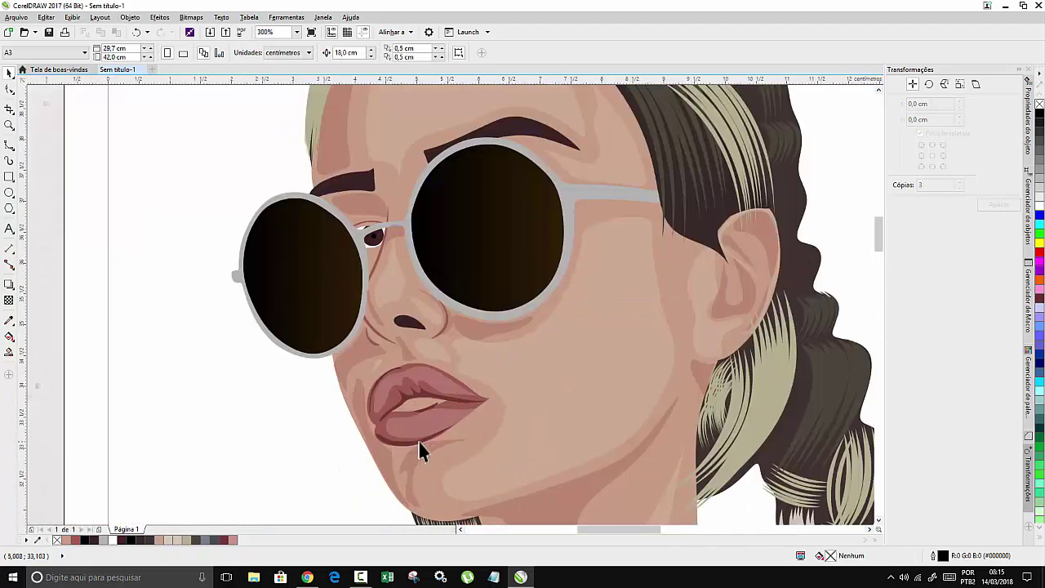
{"action": "scroll", "coordinate": [574, 409], "scroll_direction": "down", "scroll_amount": 4}
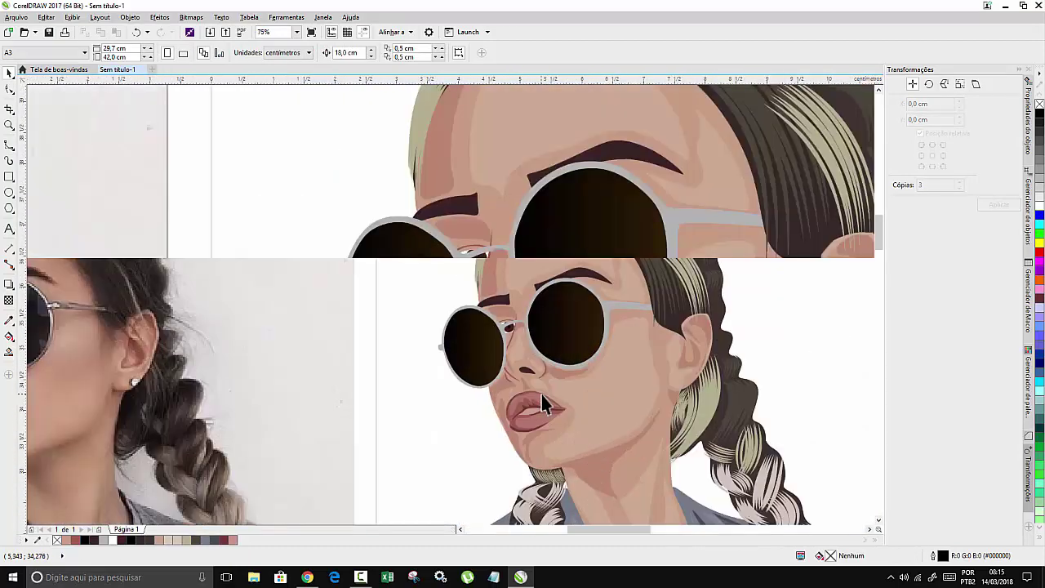
Draw a closed B-spline shape about 0.53 × 0.16 cm on the glasses' temple arm, just beside the larger lens frame.
{"action": "scroll", "coordinate": [540, 392], "scroll_direction": "up", "scroll_amount": 4}
{"action": "scroll", "coordinate": [731, 210], "scroll_direction": "up", "scroll_amount": 2}
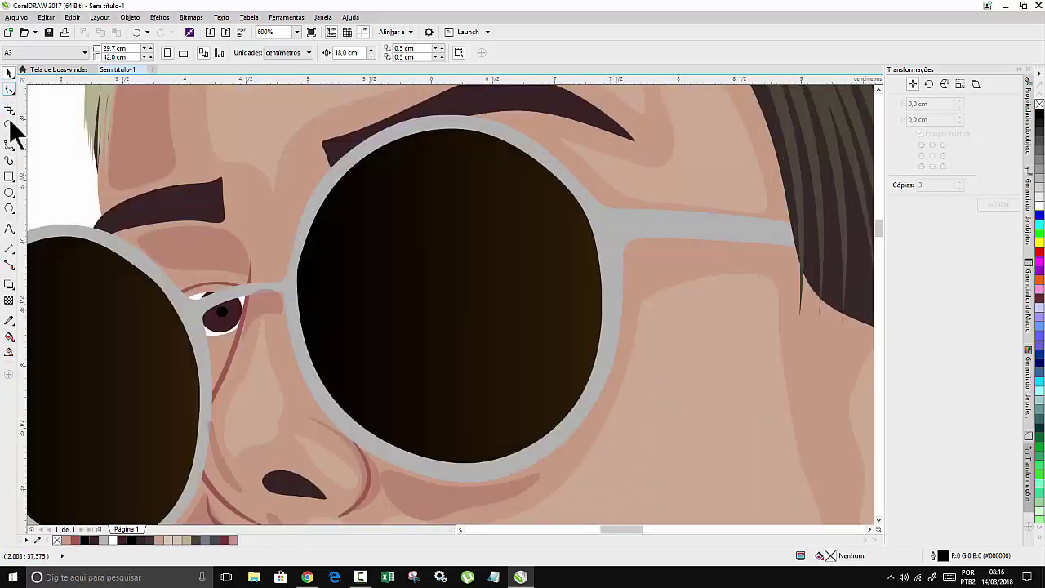
{"action": "left_click", "coordinate": [9, 151]}
{"action": "scroll", "coordinate": [699, 214], "scroll_direction": "up", "scroll_amount": 2}
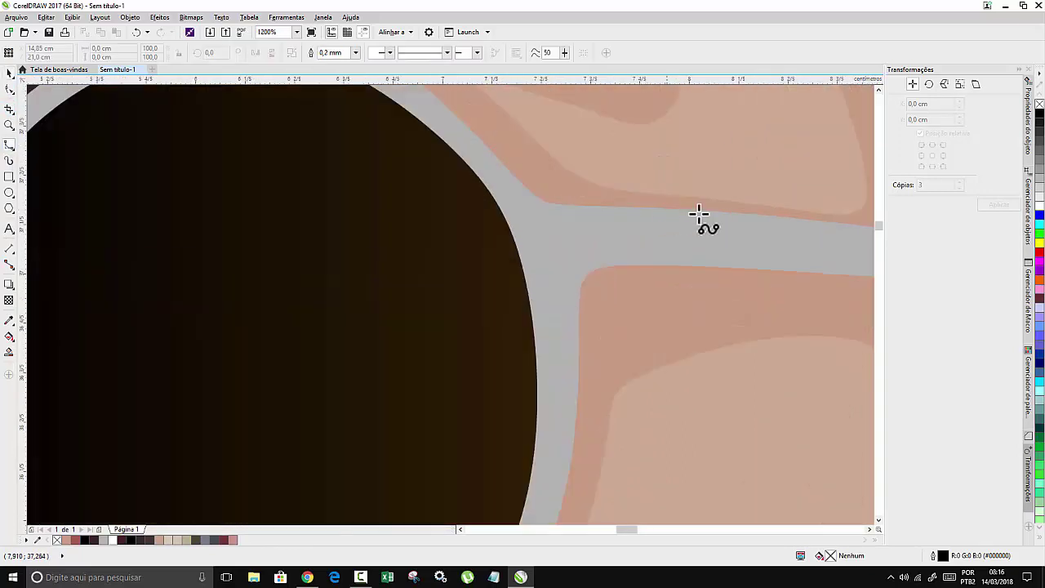
{"action": "left_click", "coordinate": [574, 217]}
{"action": "mouse_move", "coordinate": [574, 218]}
{"action": "left_mouse_down"}
{"action": "mouse_move", "coordinate": [572, 250]}
{"action": "mouse_move", "coordinate": [642, 254]}
{"action": "mouse_move", "coordinate": [677, 245]}
{"action": "mouse_move", "coordinate": [702, 217]}
{"action": "left_mouse_up"}
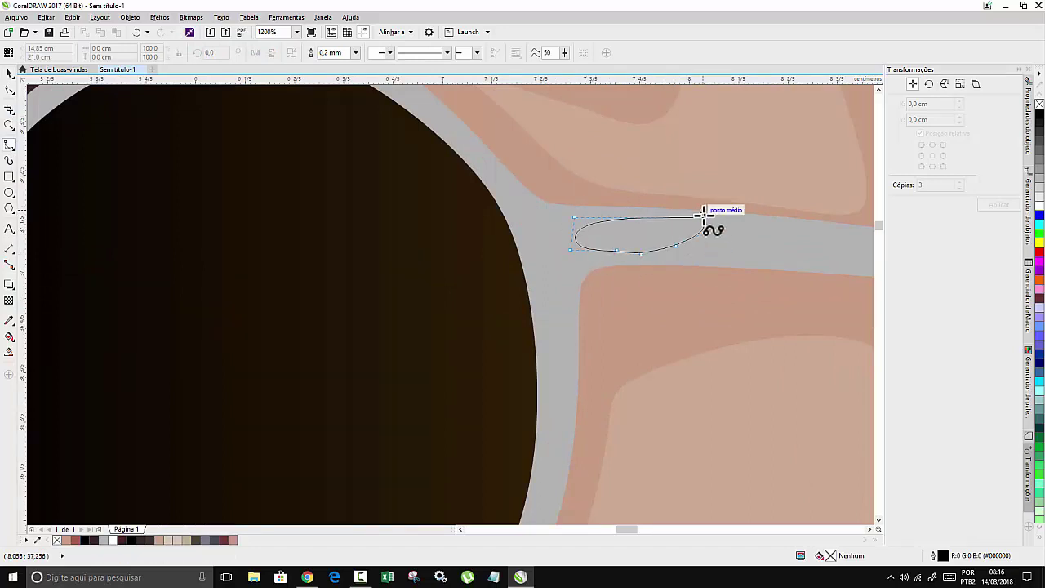
Fill the temple arm shape with dark gray #474A53 and remove its outline.
{"action": "scroll", "coordinate": [568, 222], "scroll_direction": "down", "scroll_amount": 4}
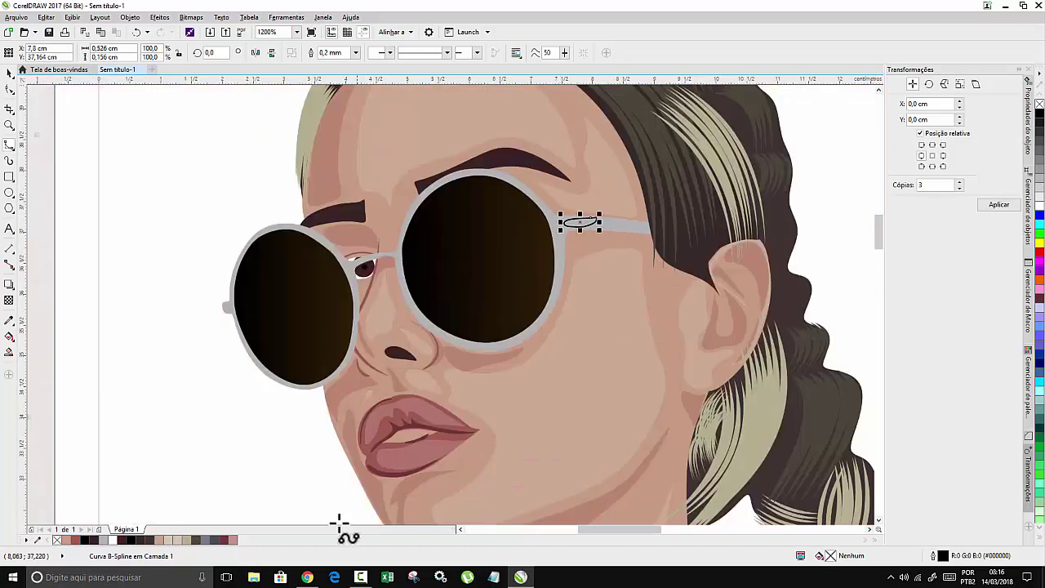
{"action": "left_click", "coordinate": [215, 539]}
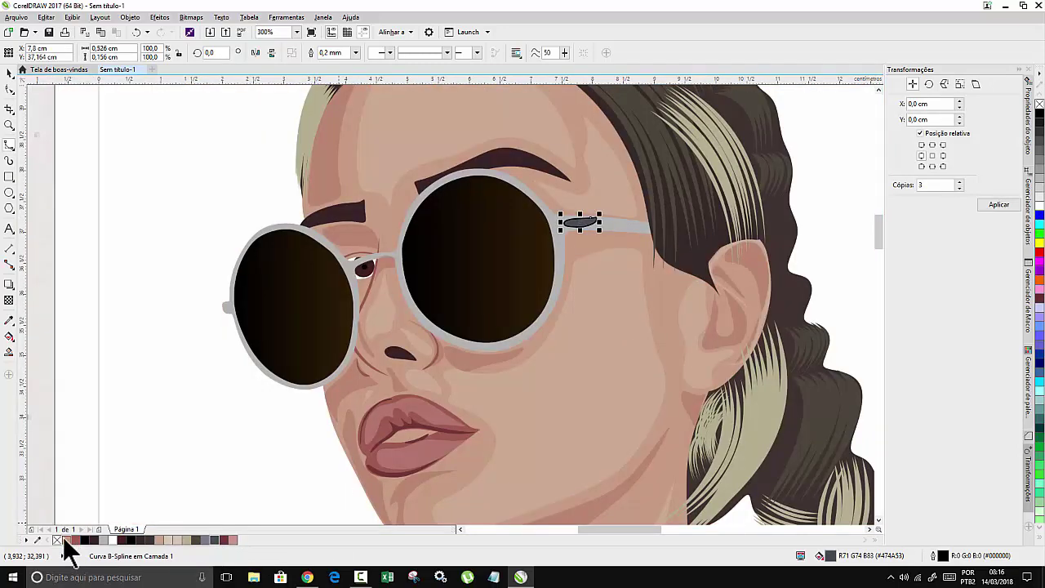
{"action": "right_click", "coordinate": [57, 540]}
Draw a closed B-spline sliver about 0.18 × 0.28 cm where the bridge meets the smaller lens frame, filled #474A53 without outline.
{"action": "scroll", "coordinate": [490, 237], "scroll_direction": "up", "scroll_amount": 2}
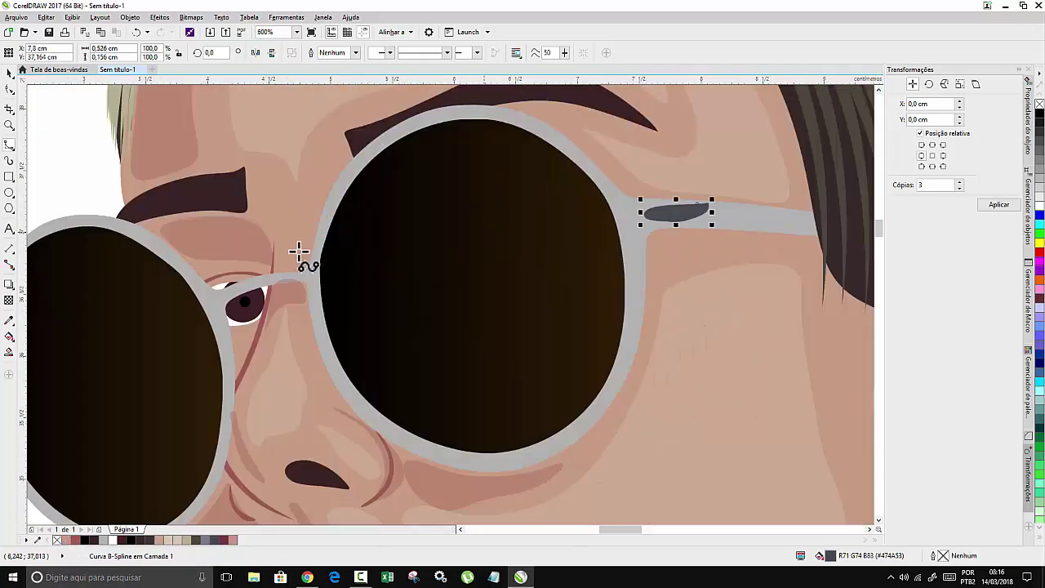
{"action": "scroll", "coordinate": [231, 283], "scroll_direction": "up", "scroll_amount": 2}
{"action": "left_click", "coordinate": [168, 289]}
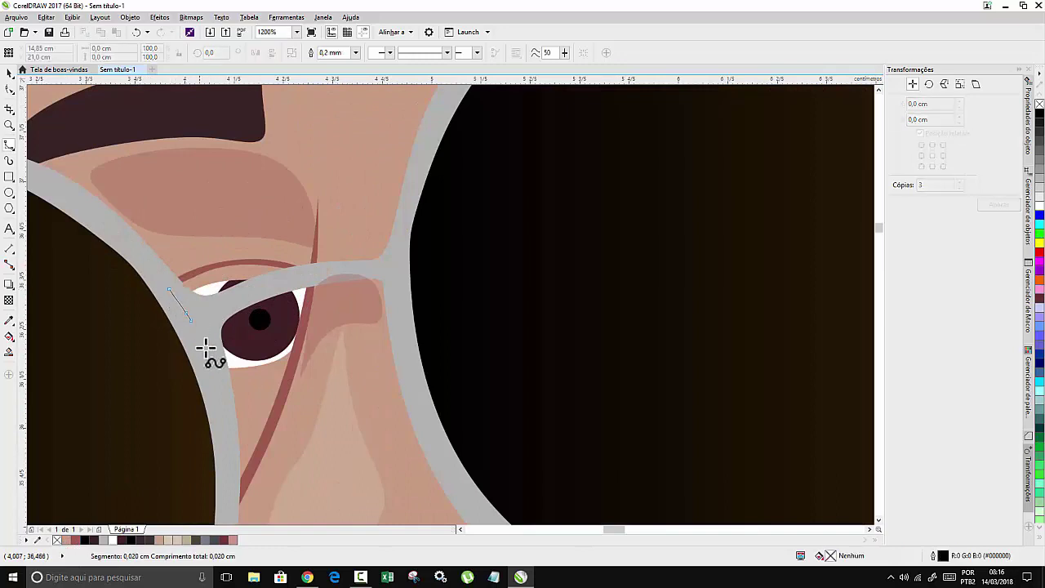
{"action": "left_click", "coordinate": [207, 353]}
{"action": "left_click", "coordinate": [211, 324]}
{"action": "left_click", "coordinate": [169, 288]}
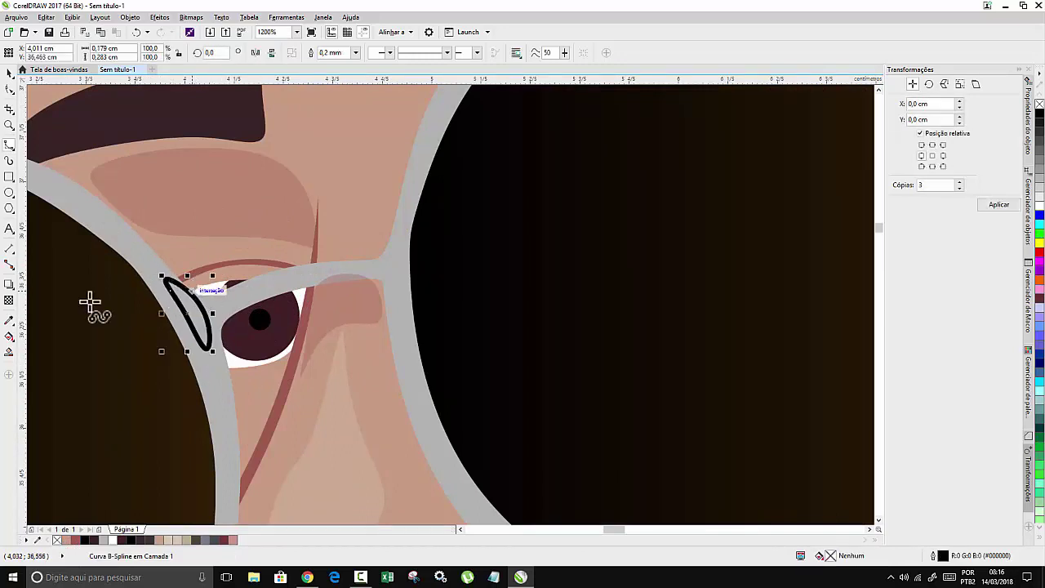
{"action": "left_click", "coordinate": [215, 538]}
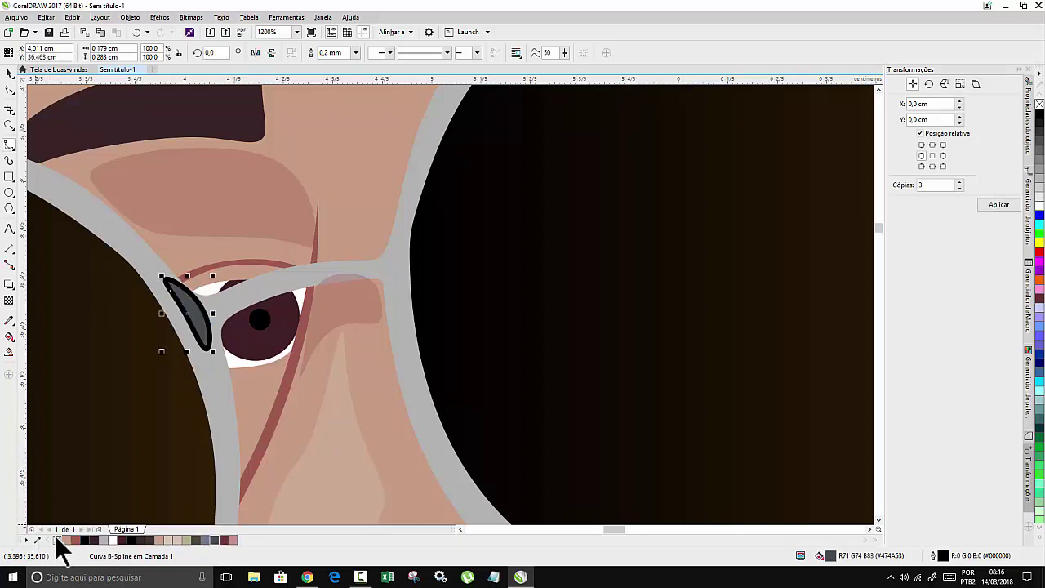
{"action": "right_click", "coordinate": [55, 535]}
Draw a closed B-spline sliver about 0.08 × 0.33 cm where the bridge meets the larger lens frame, filled #474A53 without outline.
{"action": "left_click", "coordinate": [401, 219]}
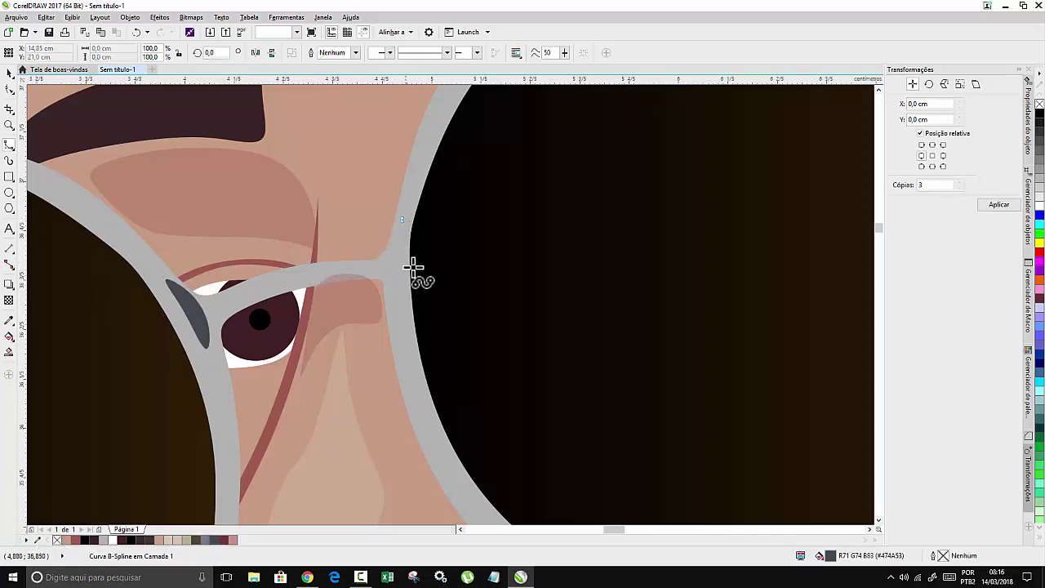
{"action": "left_click", "coordinate": [413, 269]}
{"action": "left_click", "coordinate": [402, 294]}
{"action": "left_click", "coordinate": [402, 322]}
{"action": "left_click", "coordinate": [390, 247]}
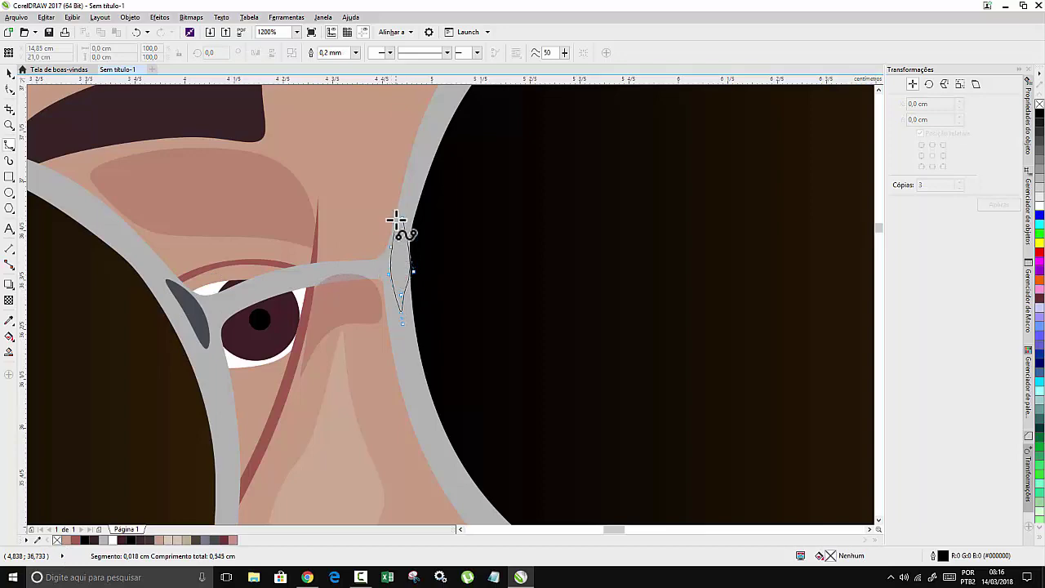
{"action": "left_click", "coordinate": [399, 220]}
{"action": "left_click", "coordinate": [211, 540]}
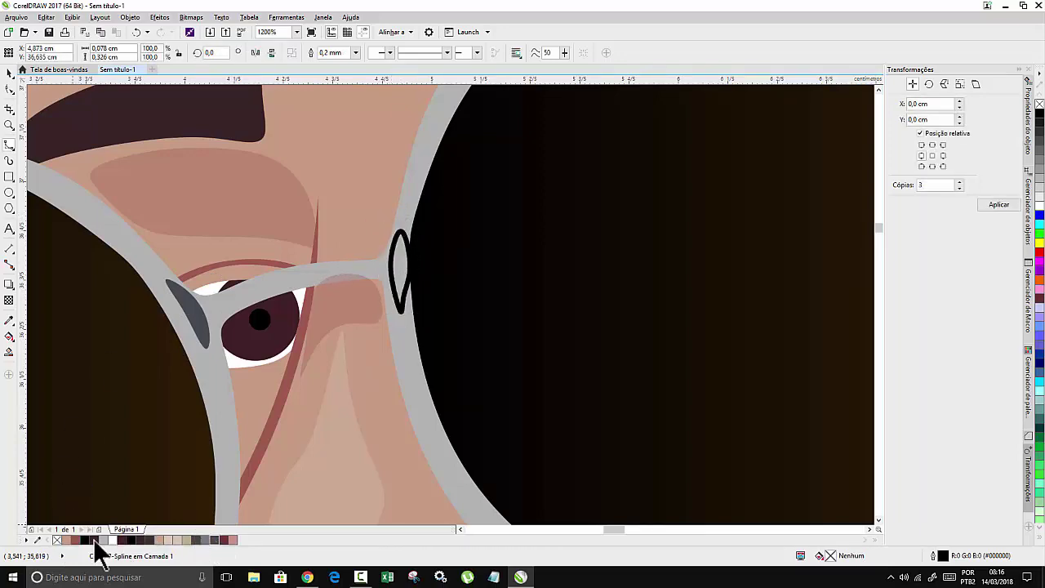
{"action": "right_click", "coordinate": [55, 538]}
{"action": "scroll", "coordinate": [357, 355], "scroll_direction": "down", "scroll_amount": 5}
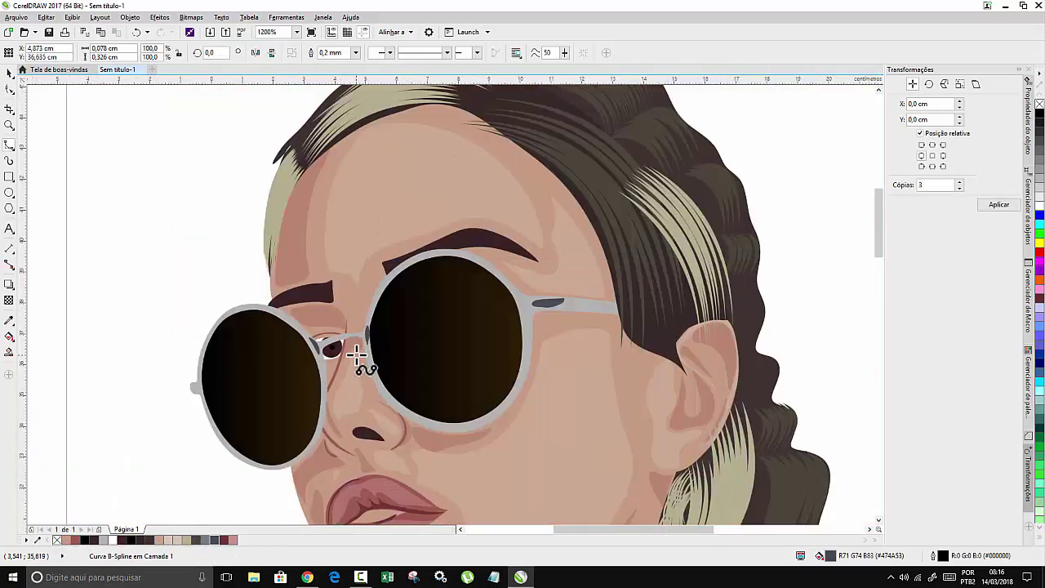
Draw a rounded B-spline shape about 0.11 × 0.13 cm on the smaller lens frame's outer hinge, filled #474A53 without outline.
{"action": "scroll", "coordinate": [269, 392], "scroll_direction": "up", "scroll_amount": 6}
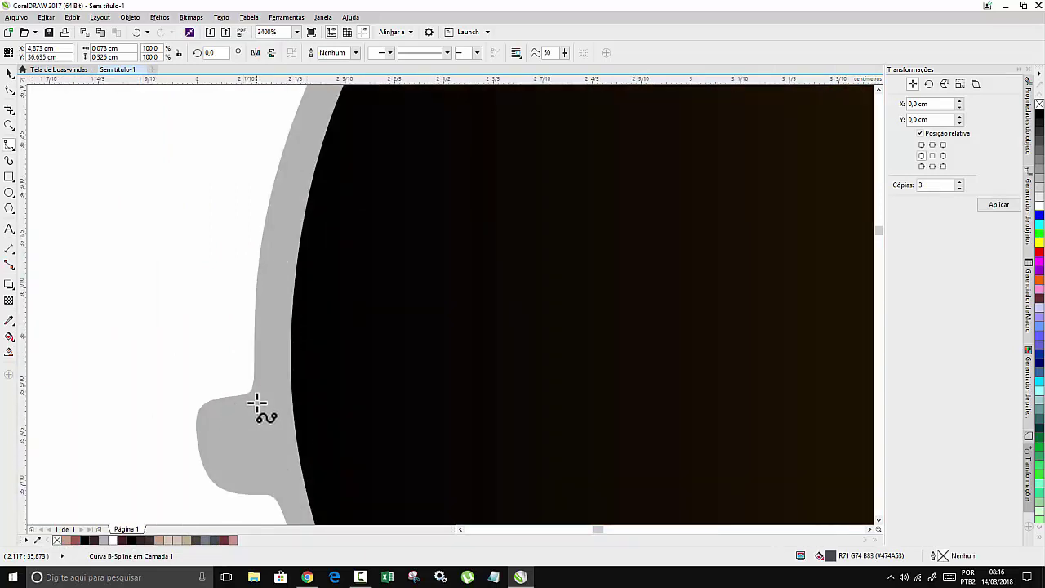
{"action": "left_click", "coordinate": [256, 403]}
{"action": "left_click", "coordinate": [268, 469]}
{"action": "left_click", "coordinate": [227, 475]}
{"action": "left_click", "coordinate": [196, 429]}
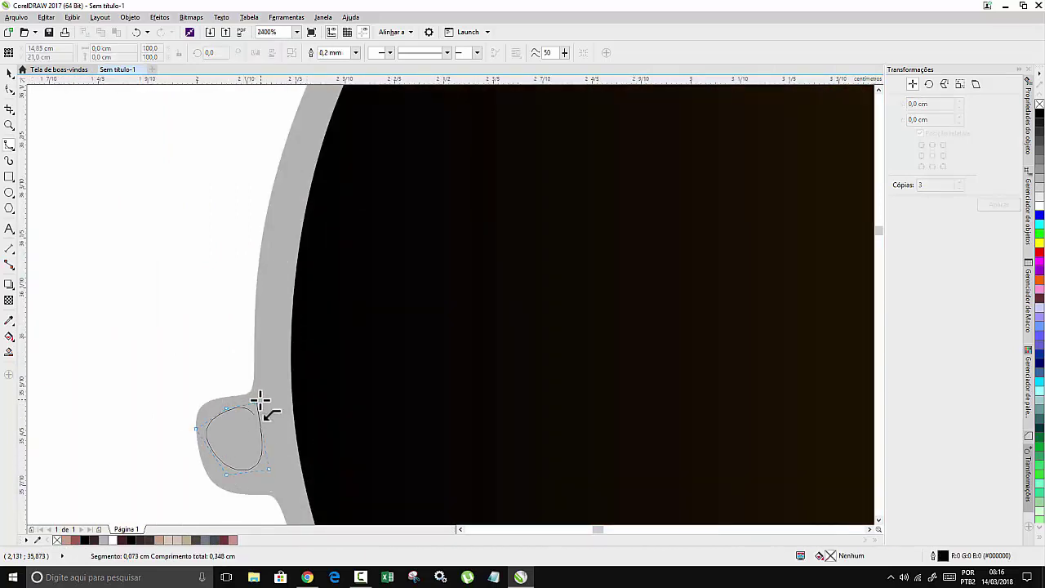
{"action": "left_click", "coordinate": [258, 402]}
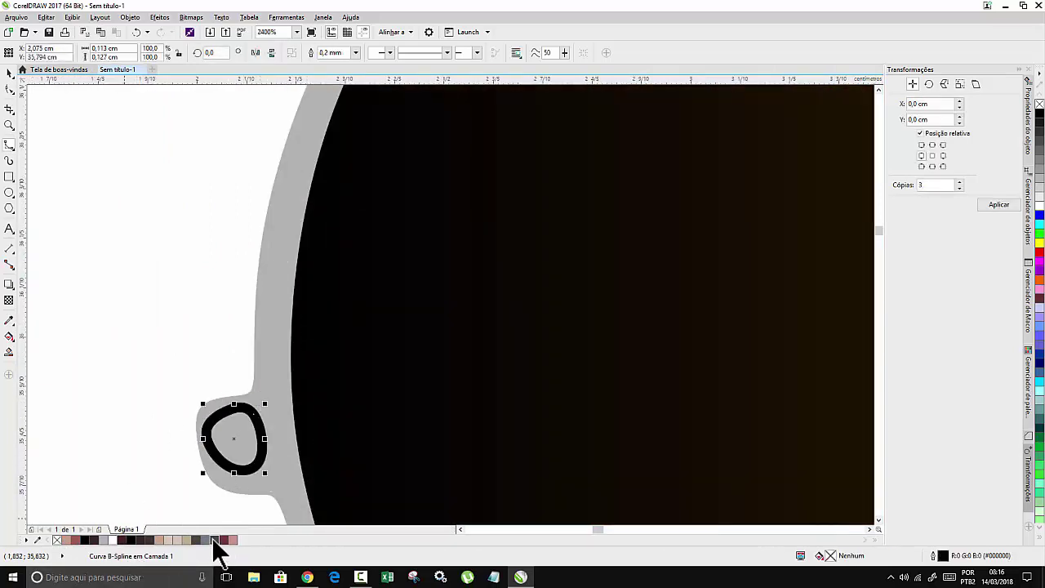
{"action": "left_click", "coordinate": [213, 539]}
{"action": "right_click", "coordinate": [56, 540]}
{"action": "scroll", "coordinate": [182, 302], "scroll_direction": "down", "scroll_amount": 10}
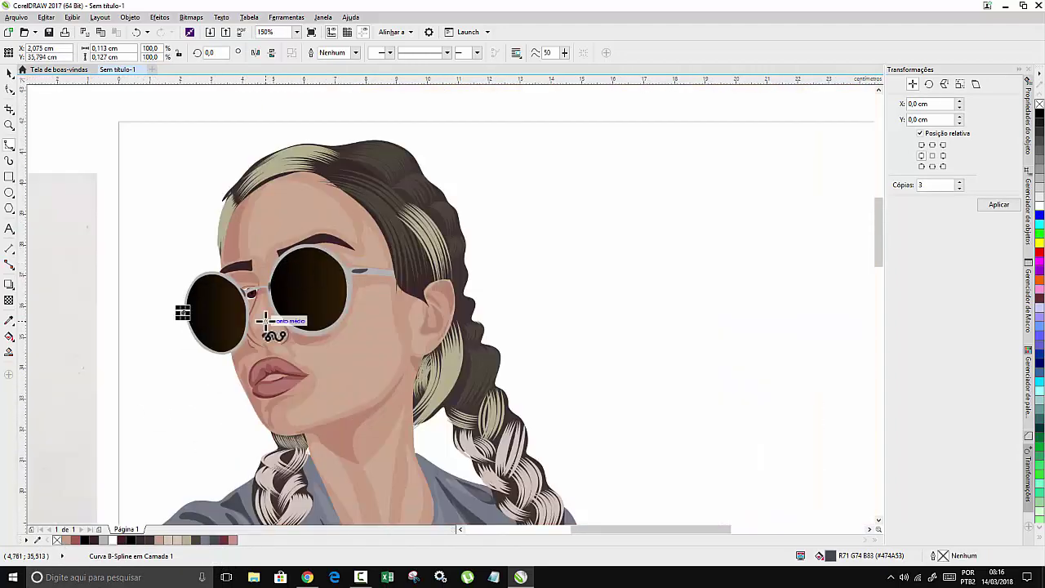
Draw a circle about 0.33 cm in diameter over the earring in the reference photo.
{"action": "scroll", "coordinate": [275, 303], "scroll_direction": "down", "scroll_amount": 2}
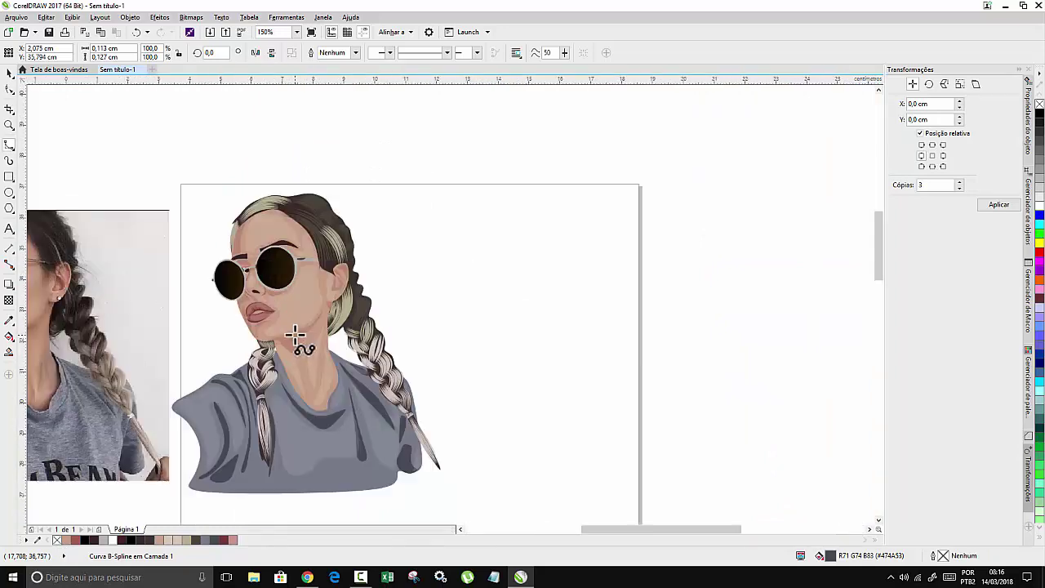
{"action": "scroll", "coordinate": [295, 333], "scroll_direction": "up", "scroll_amount": 3}
{"action": "scroll", "coordinate": [311, 326], "scroll_direction": "down", "scroll_amount": 8}
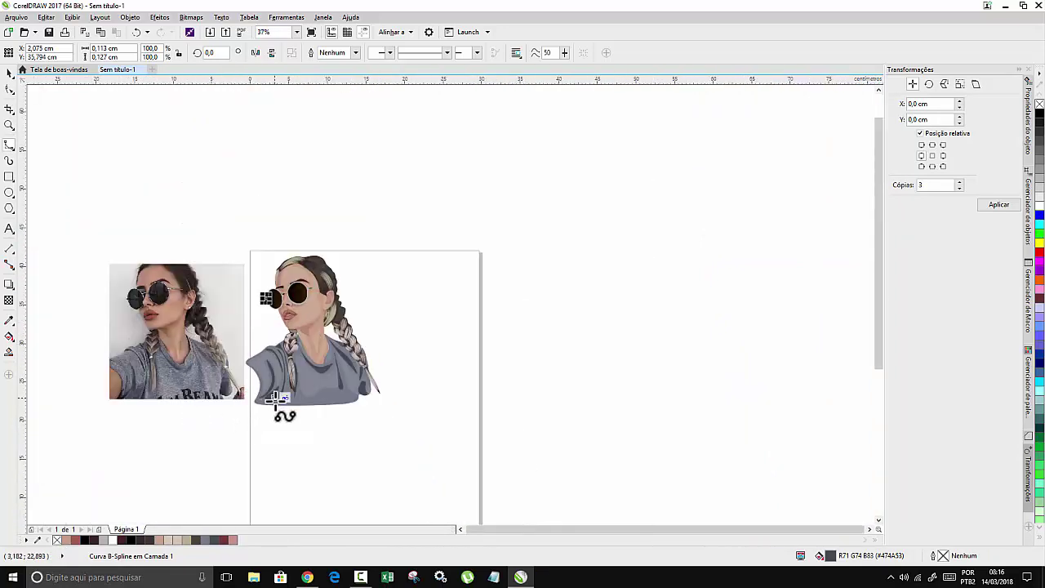
{"action": "scroll", "coordinate": [275, 398], "scroll_direction": "up", "scroll_amount": 2}
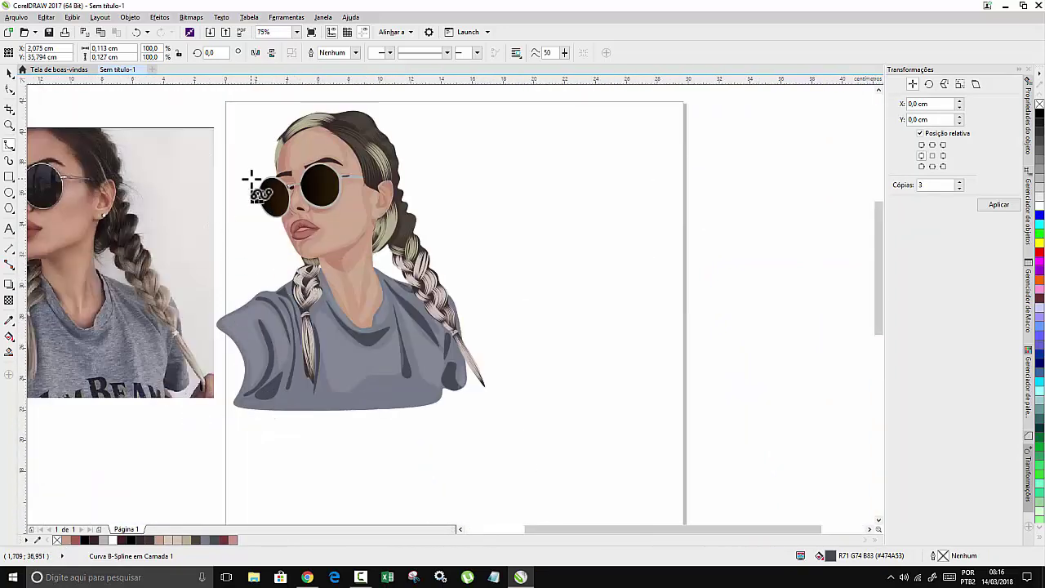
{"action": "scroll", "coordinate": [303, 182], "scroll_direction": "up", "scroll_amount": 3}
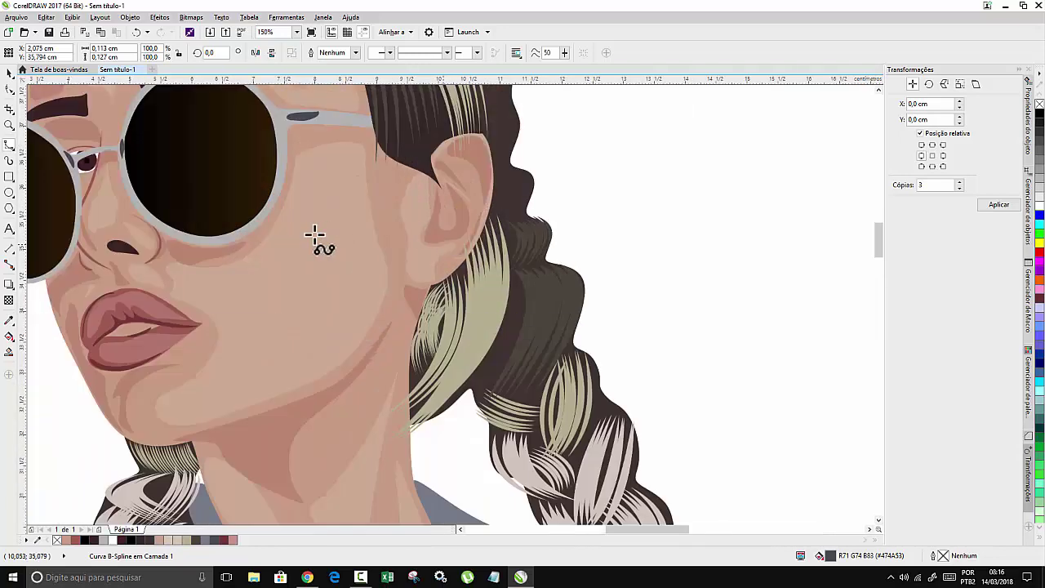
{"action": "scroll", "coordinate": [319, 236], "scroll_direction": "down", "scroll_amount": 2}
{"action": "scroll", "coordinate": [70, 237], "scroll_direction": "up", "scroll_amount": 6}
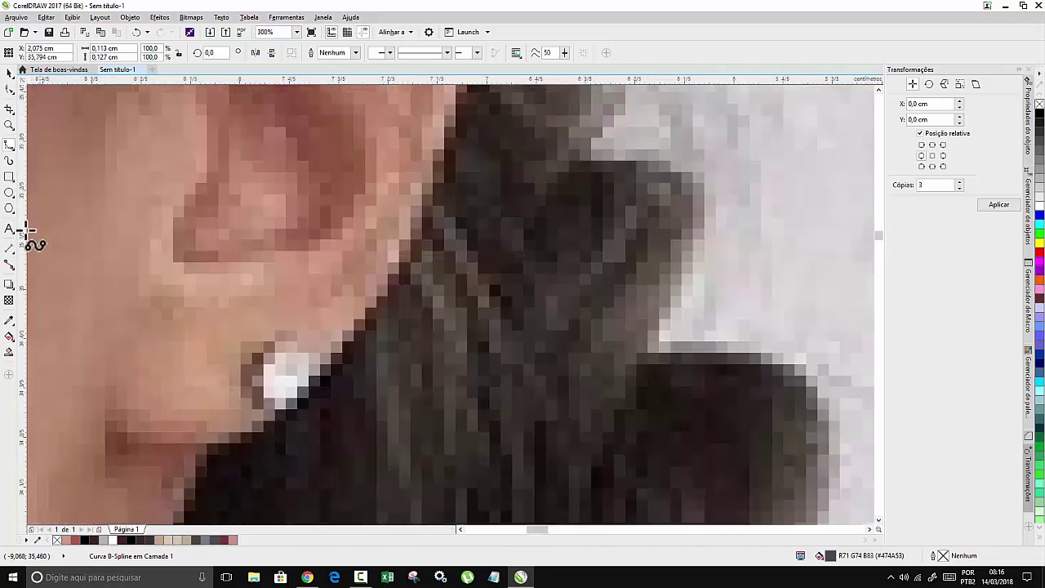
{"action": "left_click", "coordinate": [10, 194]}
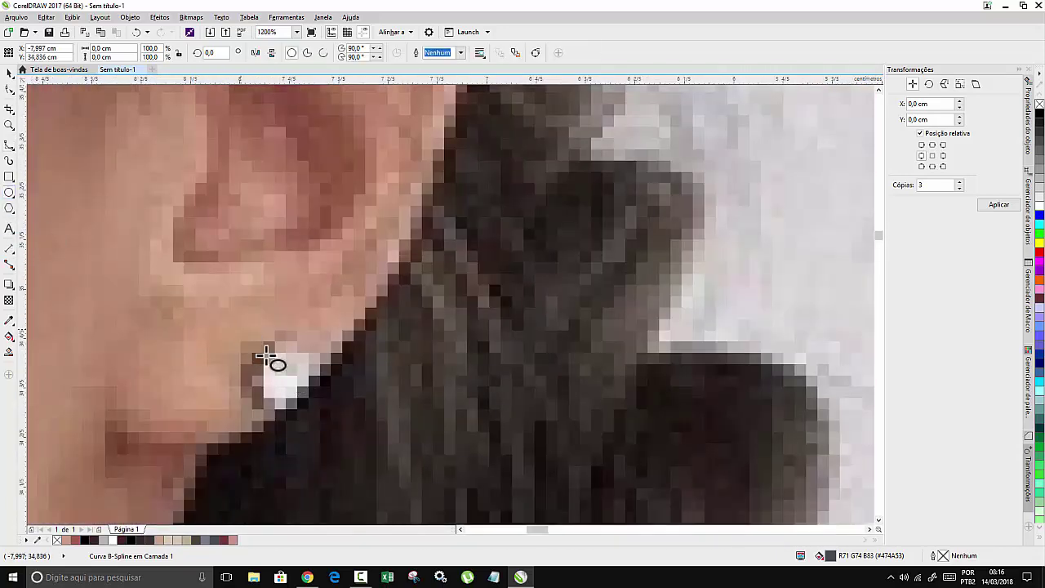
{"action": "left_click_drag", "start_coordinate": [282, 370], "coordinate": [324, 413]}
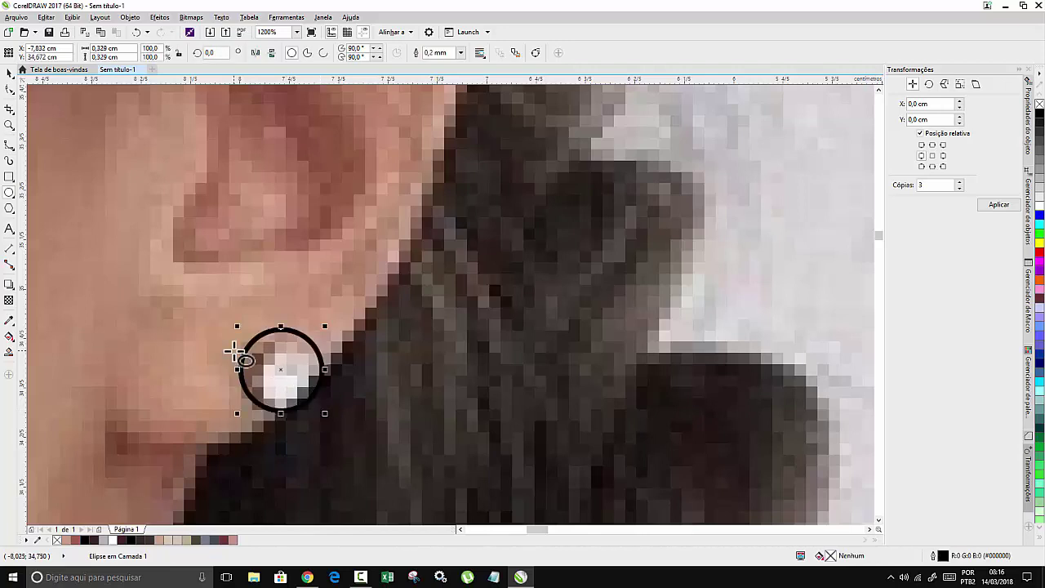
Draw a second ellipse over the earring circle and resize it to about 0.27 × 0.32 cm, leaving a crescent at the circle's cheek side.
{"action": "left_click_drag", "start_coordinate": [260, 326], "coordinate": [322, 412]}
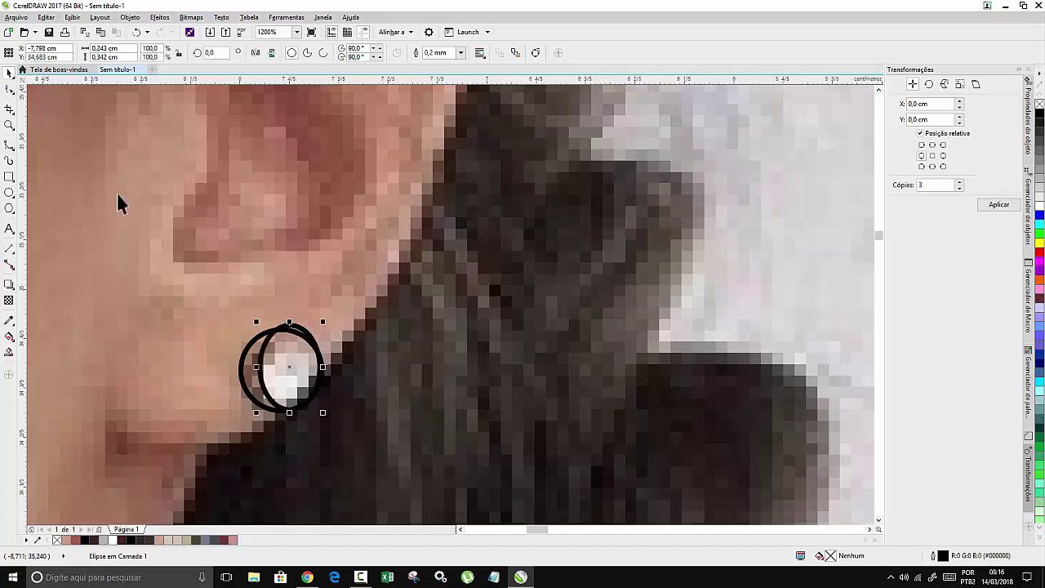
{"action": "left_click_drag", "start_coordinate": [291, 320], "coordinate": [290, 328]}
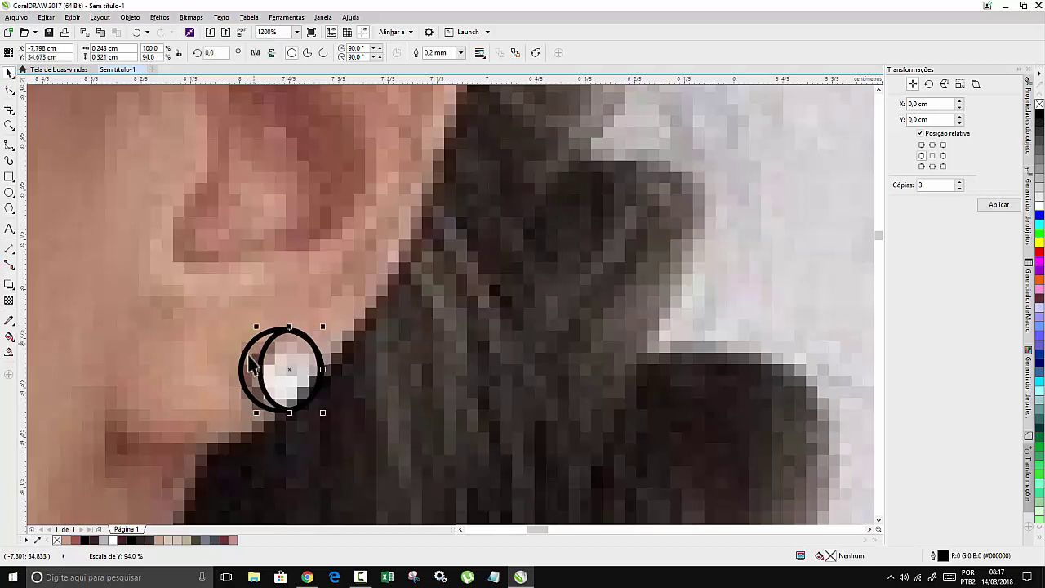
{"action": "left_click_drag", "start_coordinate": [257, 368], "coordinate": [249, 369]}
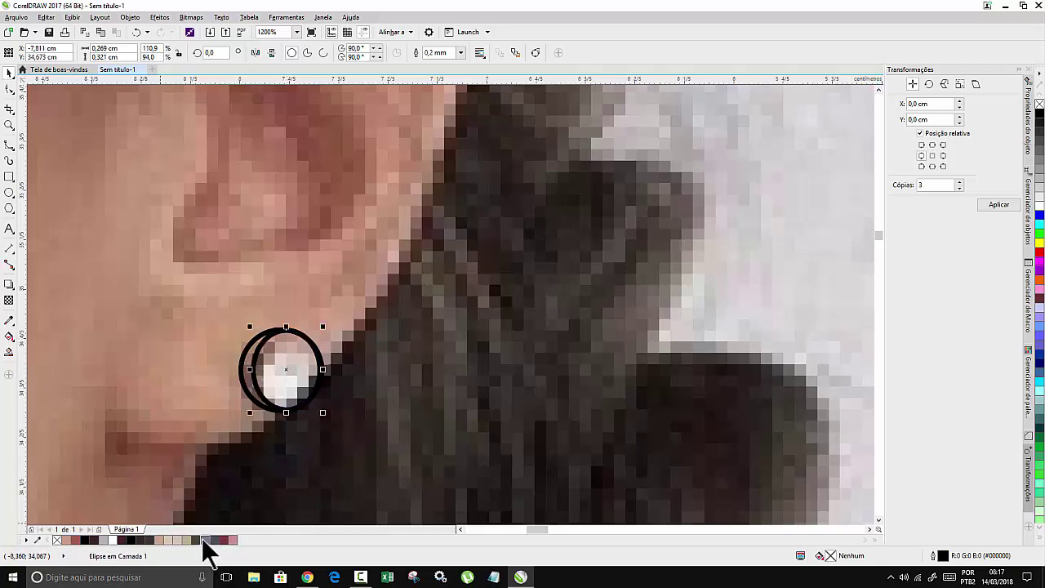
Fill the earring's front ellipse with #B4AF90 and the circle behind it with #757B89, and remove both outlines.
{"action": "left_click", "coordinate": [188, 539]}
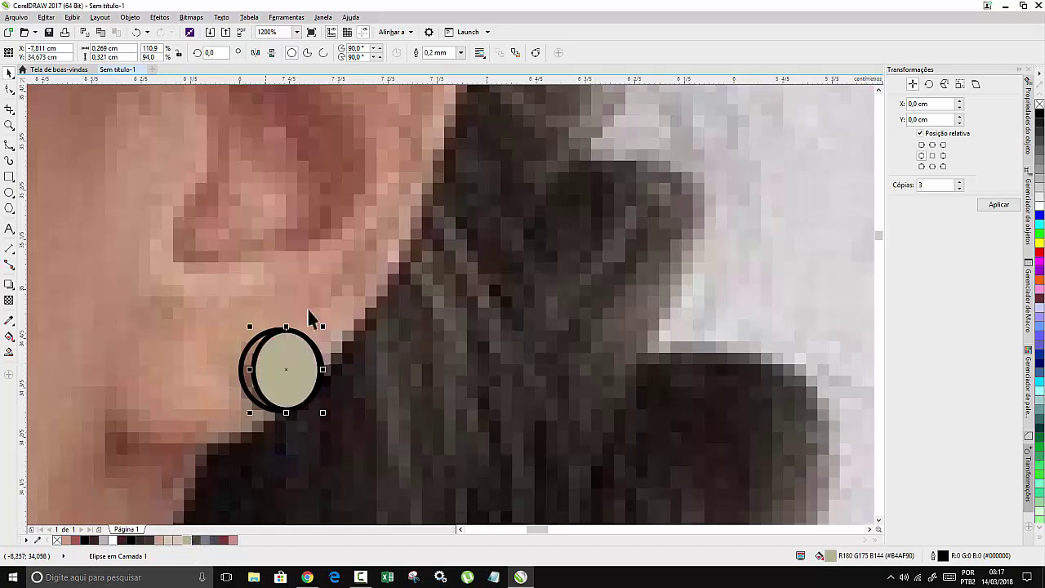
{"action": "left_click", "coordinate": [243, 366]}
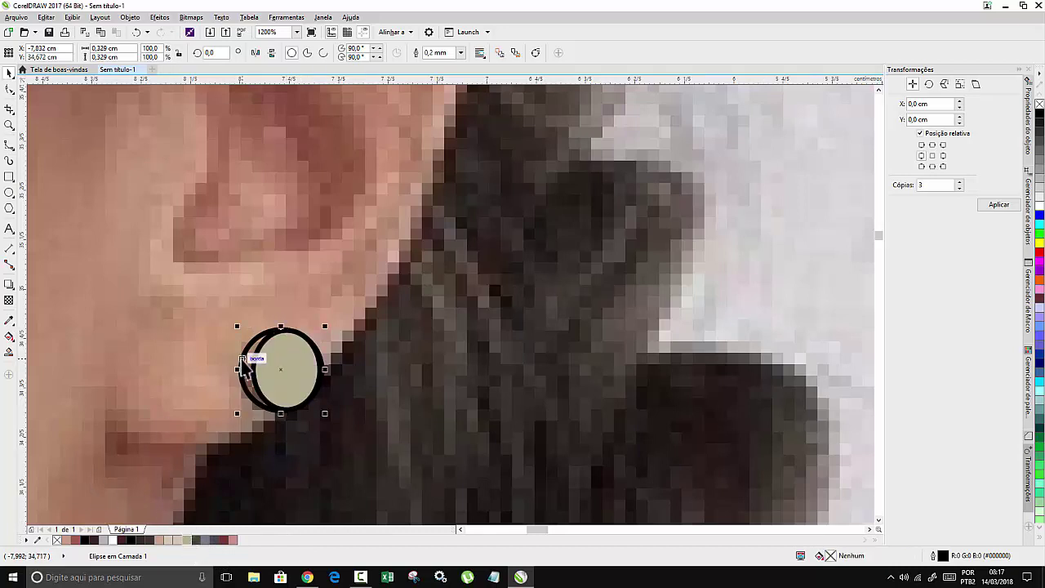
{"action": "left_click", "coordinate": [205, 541]}
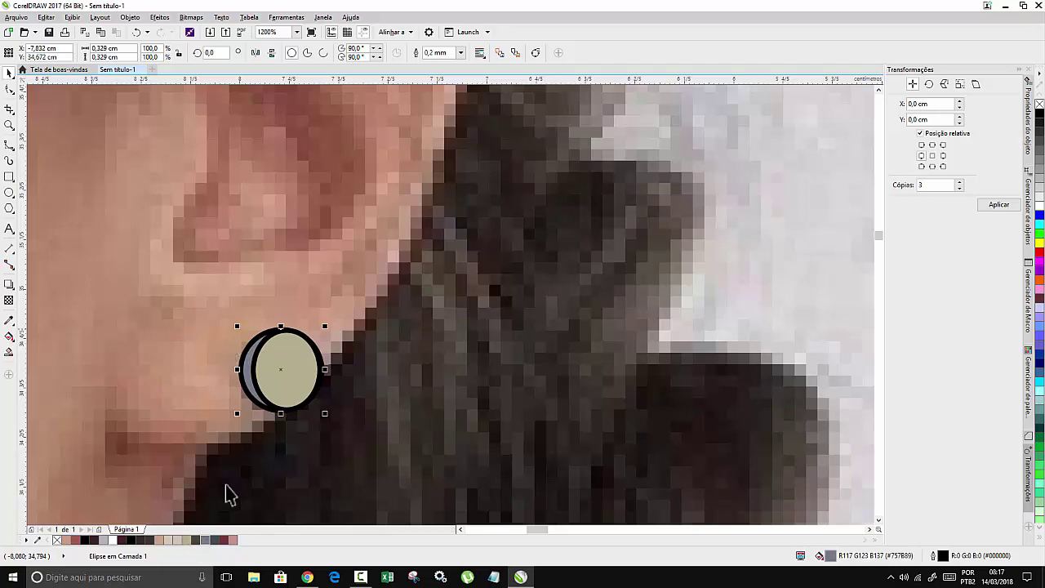
{"action": "scroll", "coordinate": [338, 386], "scroll_direction": "down", "scroll_amount": 1}
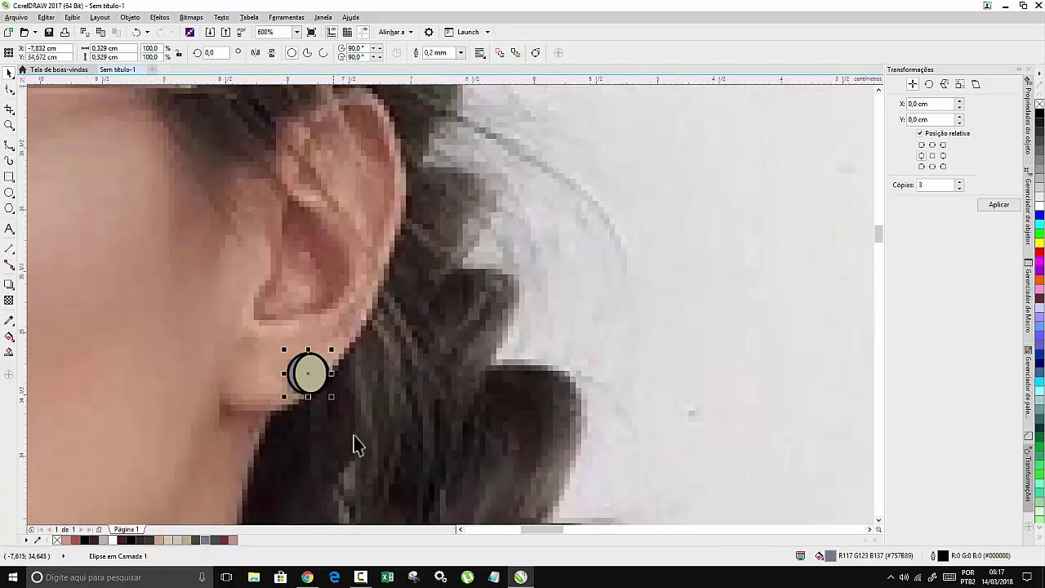
{"action": "left_click_drag", "start_coordinate": [355, 443], "coordinate": [293, 366]}
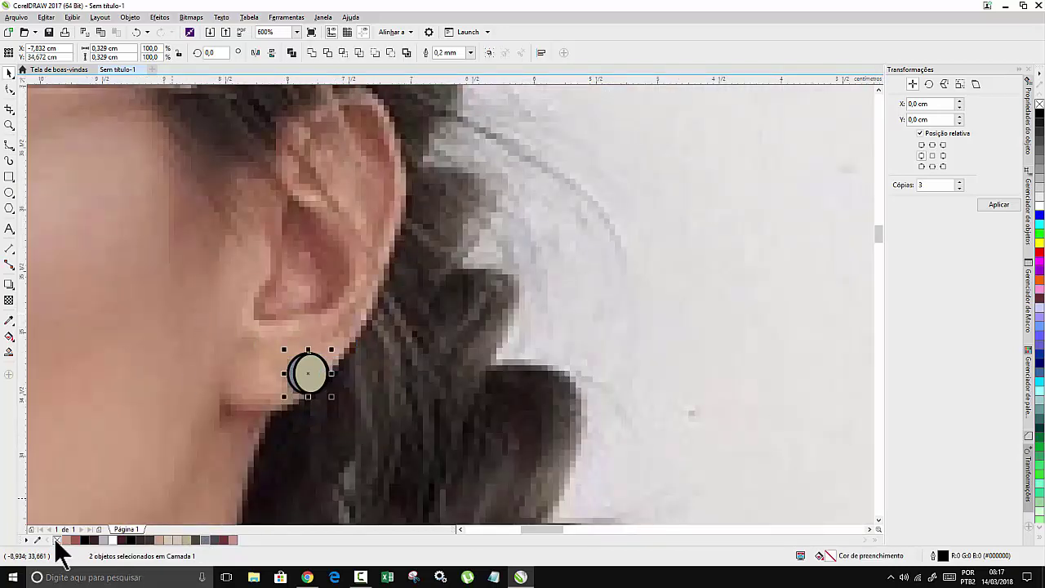
{"action": "right_click", "coordinate": [55, 538]}
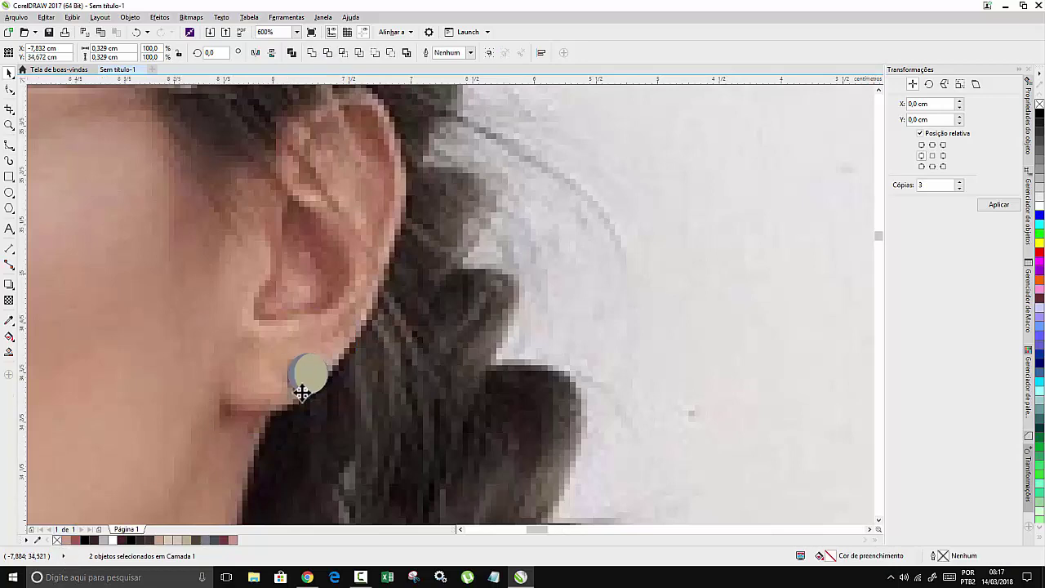
Group the two earring shapes and move the group 18 cm right onto the illustrated earlobe.
{"action": "scroll", "coordinate": [300, 385], "scroll_direction": "up", "scroll_amount": 2}
{"action": "scroll", "coordinate": [301, 385], "scroll_direction": "down", "scroll_amount": 2}
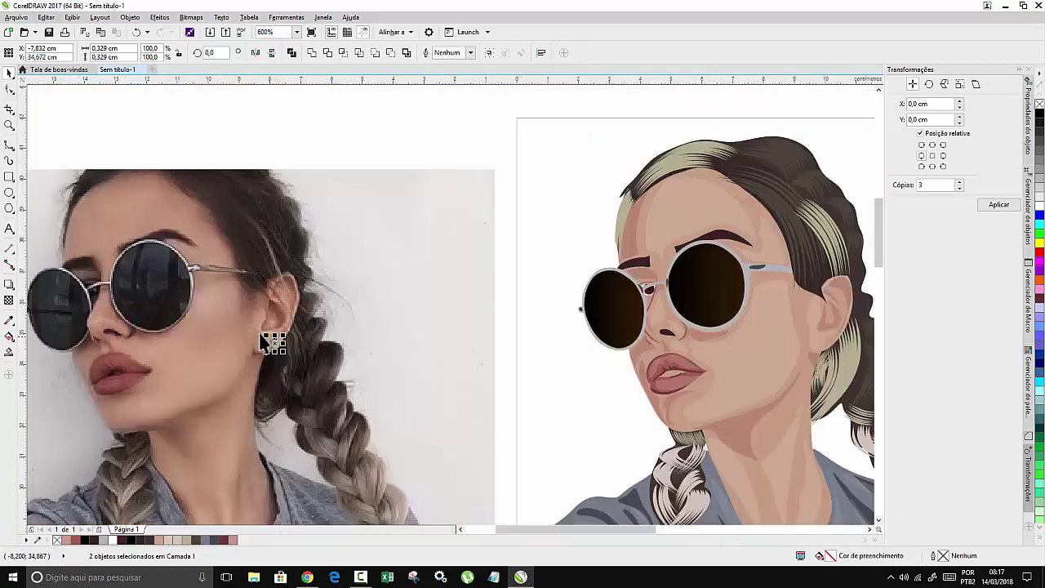
{"action": "right_click", "coordinate": [274, 346]}
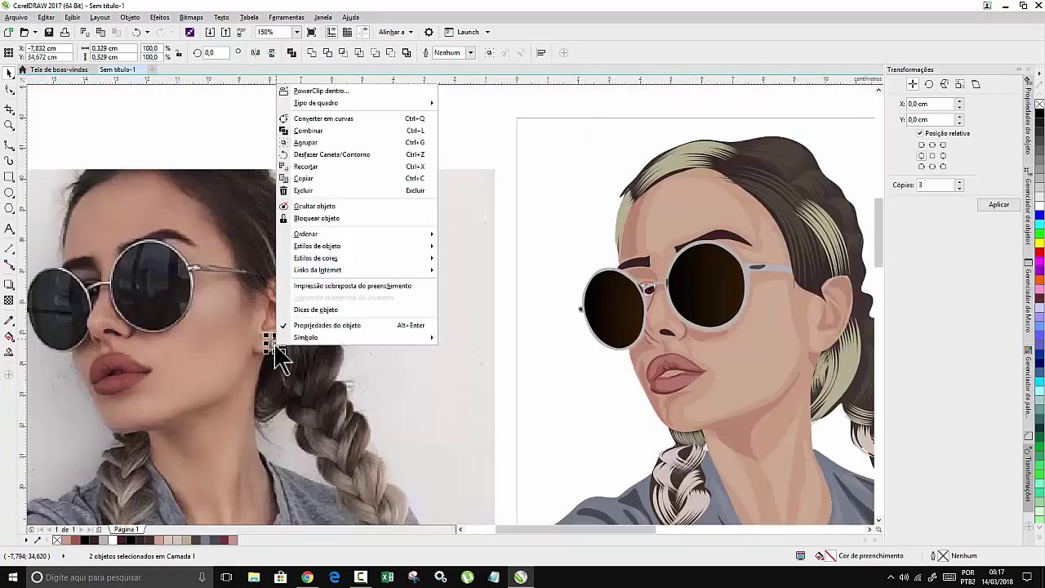
{"action": "left_click", "coordinate": [309, 155]}
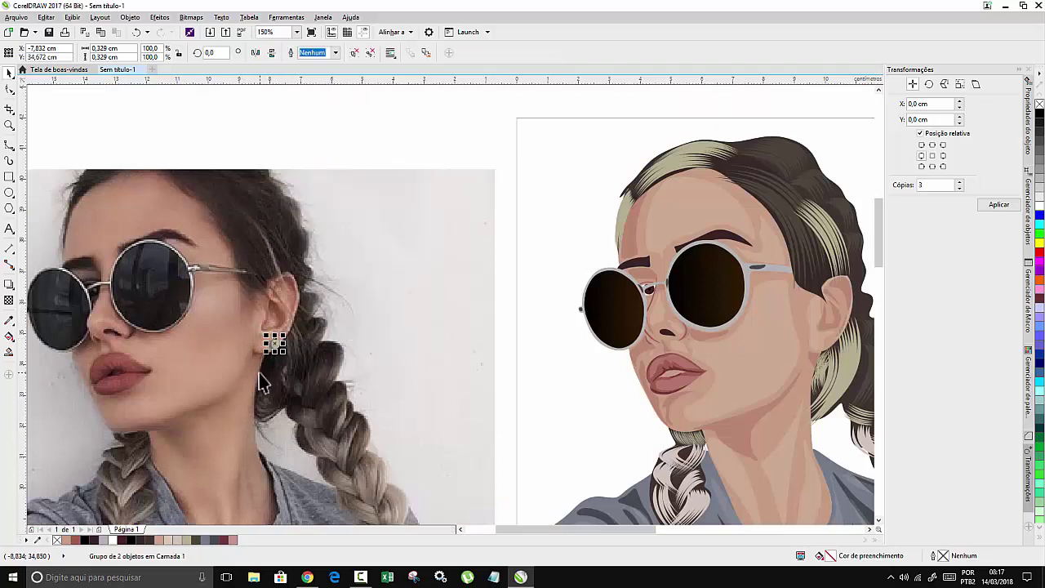
{"action": "key", "text": "shift+Right"}
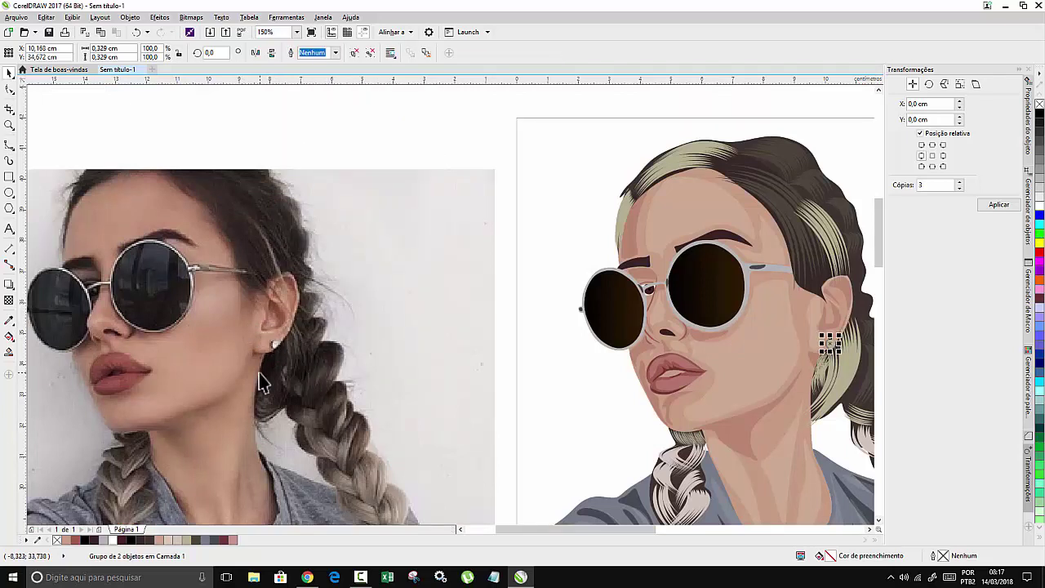
{"action": "key", "text": "Escape"}
{"action": "scroll", "coordinate": [426, 274], "scroll_direction": "down", "scroll_amount": 3}
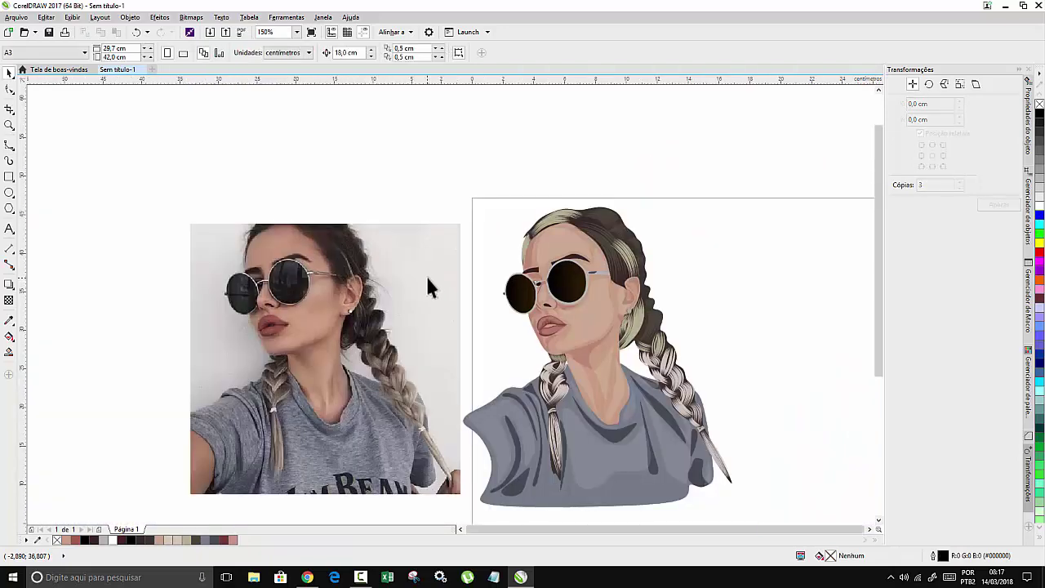
Ungroup the earring shapes on the illustrated earlobe.
{"action": "scroll", "coordinate": [474, 294], "scroll_direction": "up", "scroll_amount": 6}
{"action": "scroll", "coordinate": [490, 343], "scroll_direction": "up", "scroll_amount": 2}
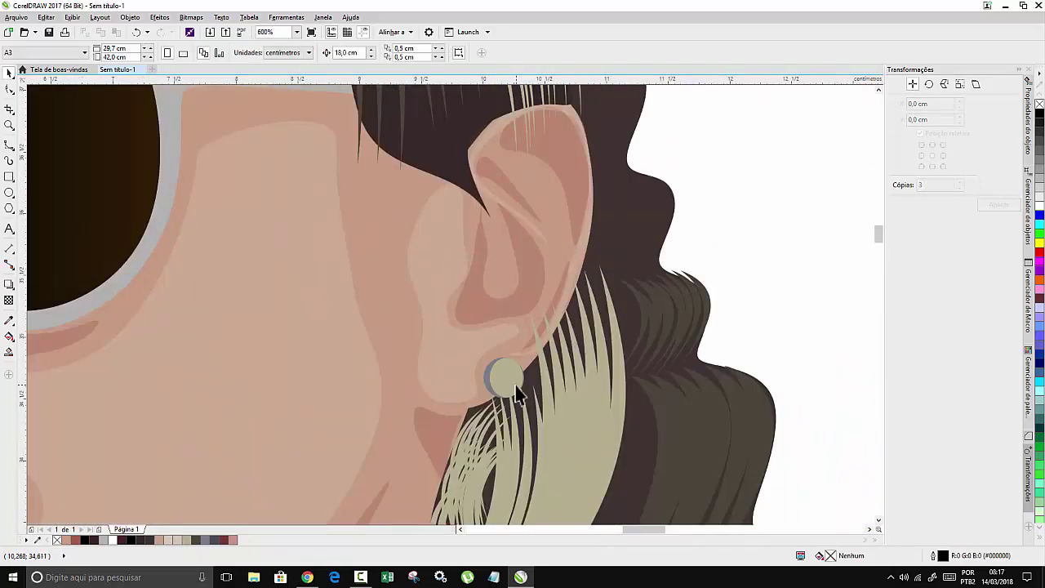
{"action": "left_click", "coordinate": [500, 373]}
{"action": "scroll", "coordinate": [513, 367], "scroll_direction": "down", "scroll_amount": 4}
{"action": "key", "text": "Escape"}
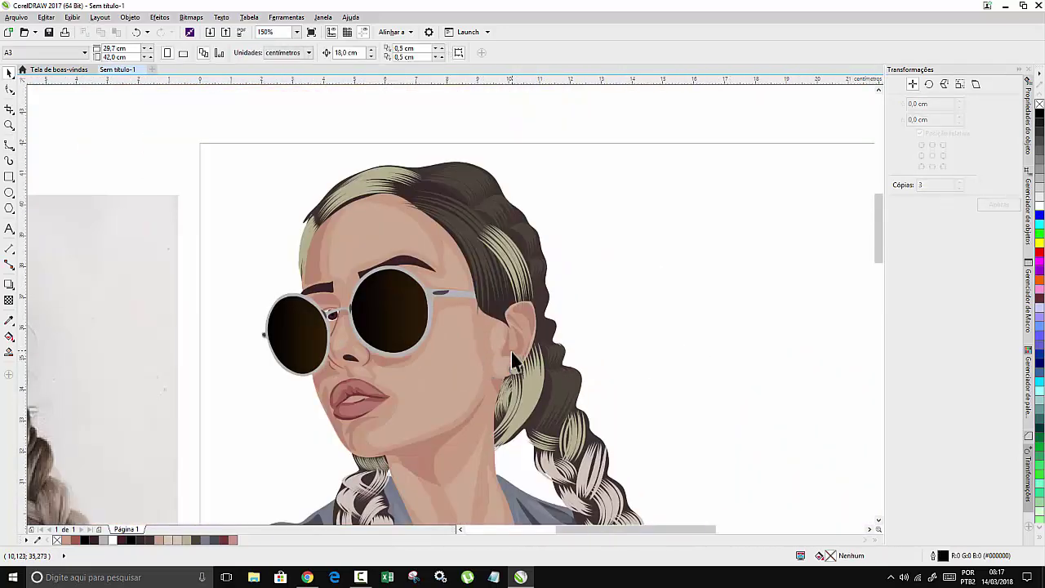
{"action": "scroll", "coordinate": [520, 395], "scroll_direction": "up", "scroll_amount": 4}
{"action": "left_click", "coordinate": [529, 418]}
{"action": "scroll", "coordinate": [539, 421], "scroll_direction": "up", "scroll_amount": 4}
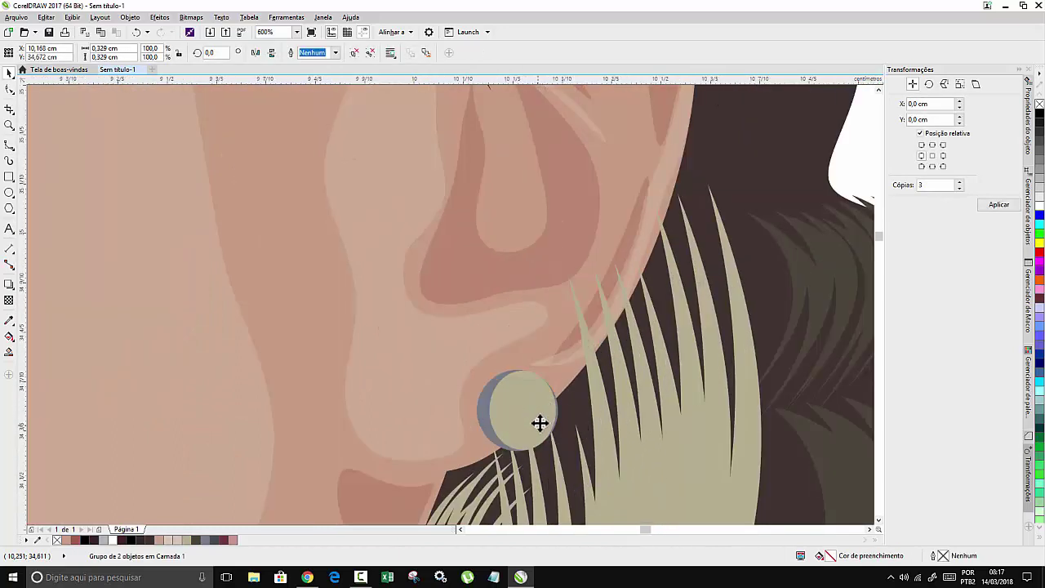
{"action": "right_click", "coordinate": [539, 415]}
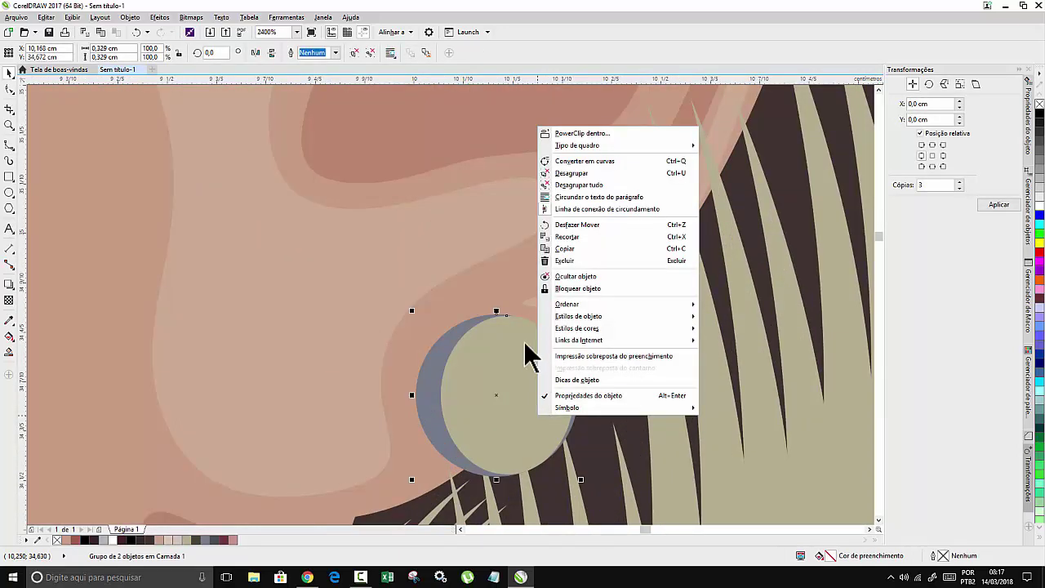
{"action": "left_click", "coordinate": [546, 174]}
Fill the front ellipse of the illustrated earring with white (#FFFFFF).
{"action": "left_click", "coordinate": [353, 278]}
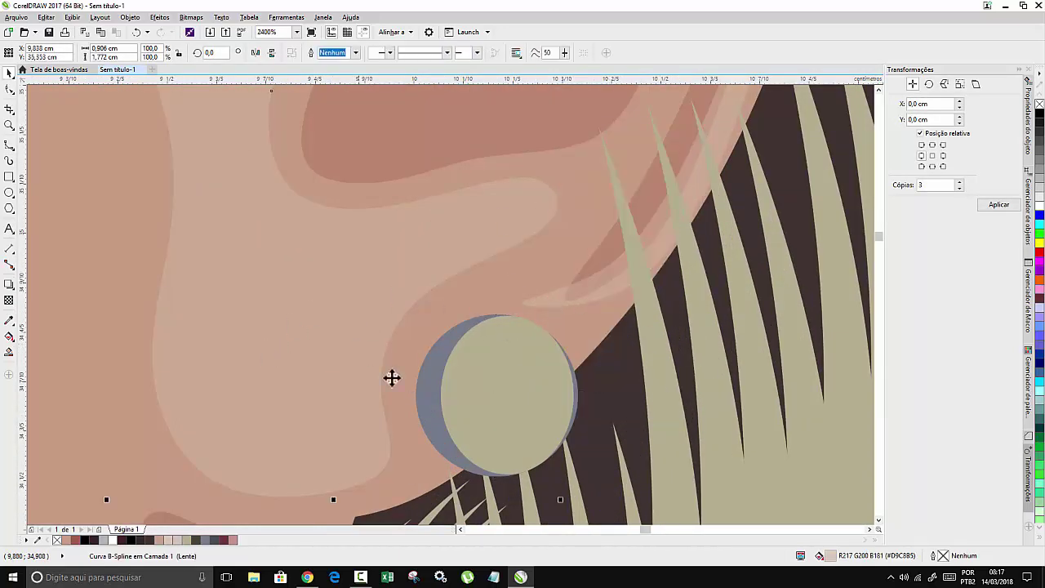
{"action": "left_click", "coordinate": [505, 362]}
{"action": "left_click", "coordinate": [137, 539]}
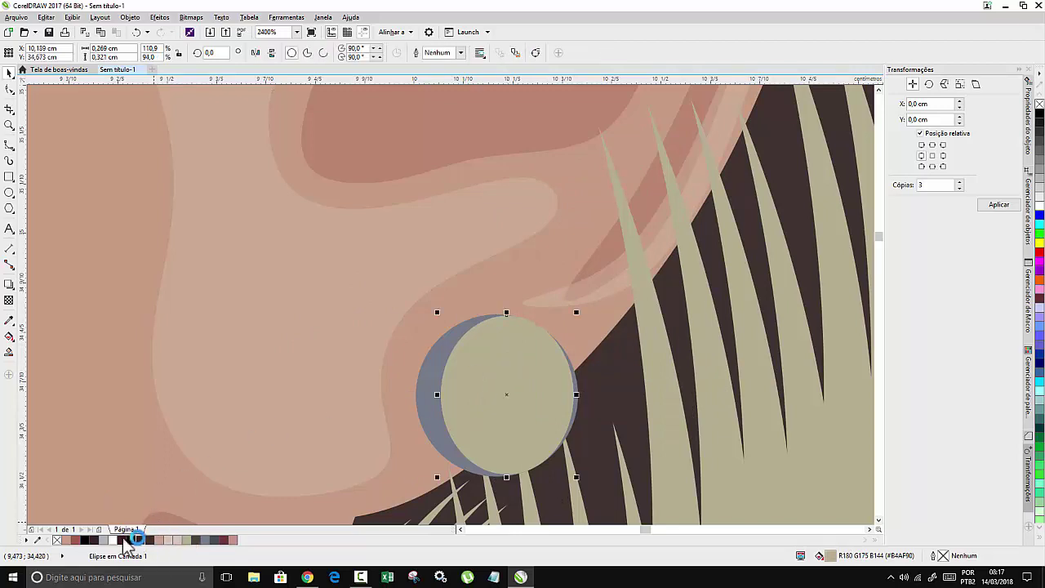
{"action": "scroll", "coordinate": [510, 286], "scroll_direction": "down", "scroll_amount": 2}
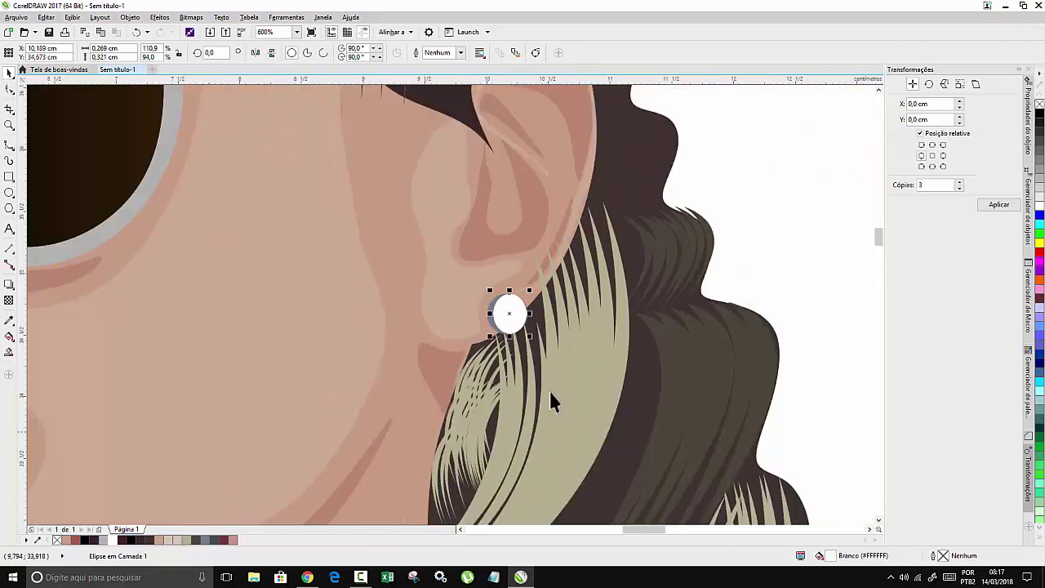
{"action": "left_click", "coordinate": [752, 219]}
{"action": "scroll", "coordinate": [751, 217], "scroll_direction": "down", "scroll_amount": 3}
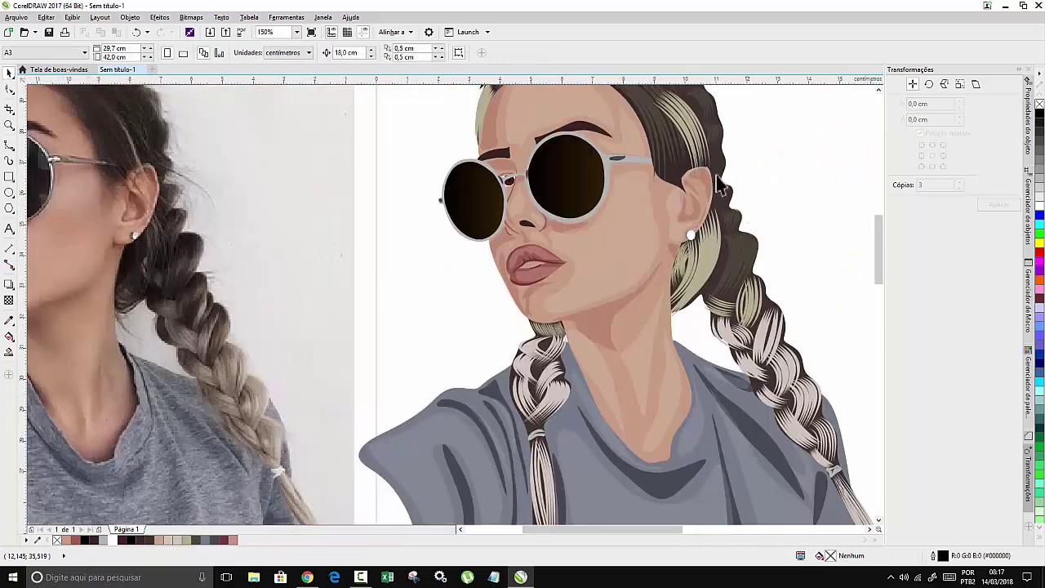
Draw a thin closed hair strand about 0.18 × 0.94 cm behind the illustrated ear with 3-point curves, filled with #B4AF90 and without outline.
{"action": "scroll", "coordinate": [760, 343], "scroll_direction": "up", "scroll_amount": 3}
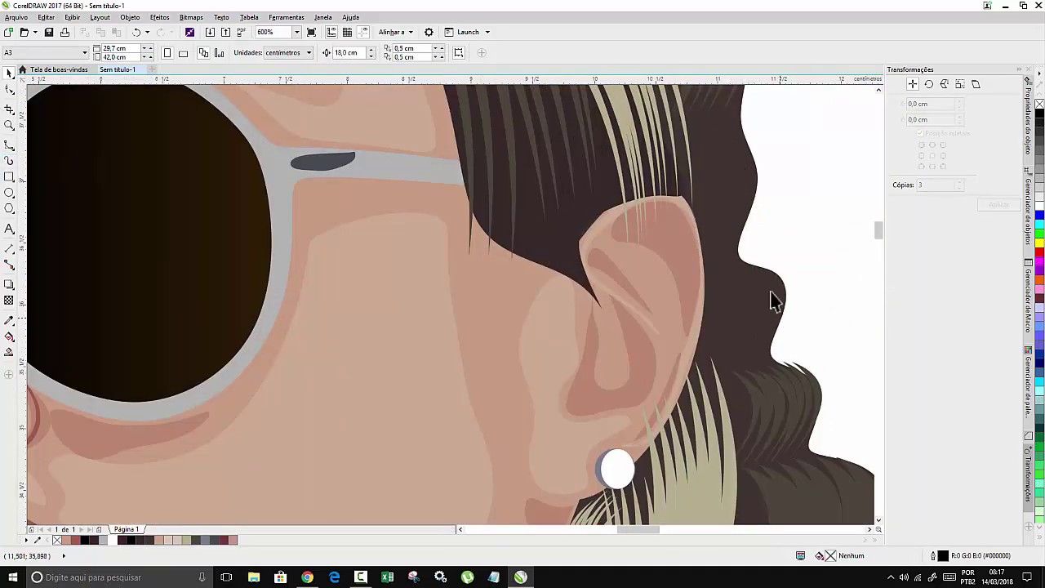
{"action": "left_click", "coordinate": [10, 152]}
{"action": "left_click", "coordinate": [48, 206]}
{"action": "left_click", "coordinate": [10, 152]}
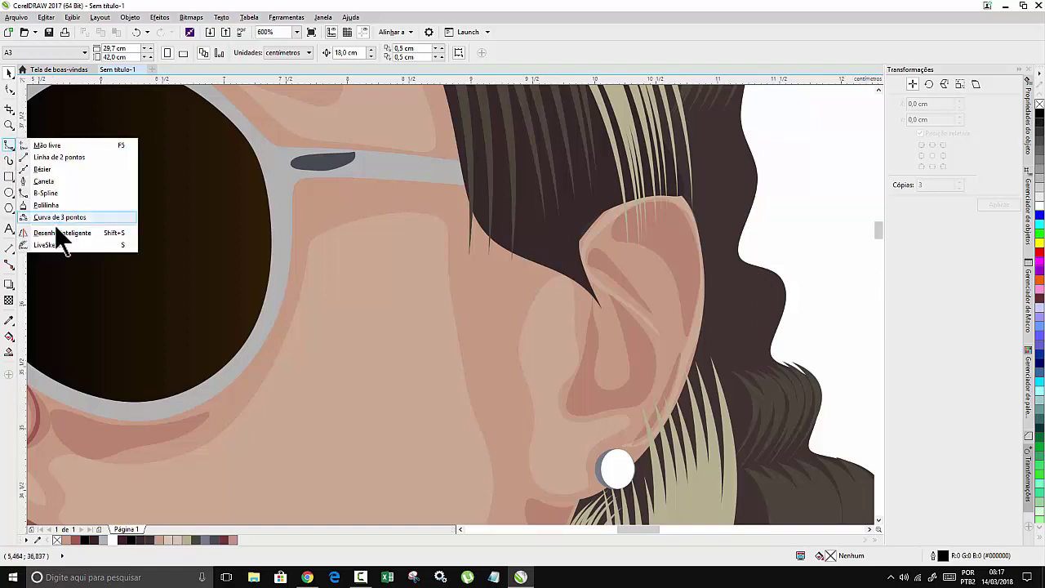
{"action": "left_click", "coordinate": [52, 213]}
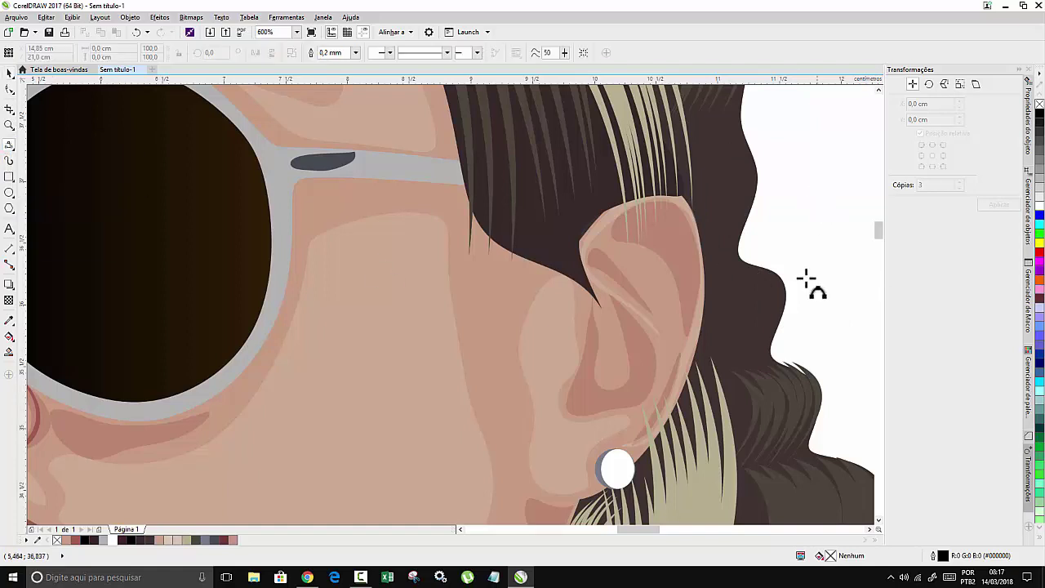
{"action": "left_click_drag", "start_coordinate": [714, 257], "coordinate": [733, 367]}
{"action": "left_click", "coordinate": [720, 264]}
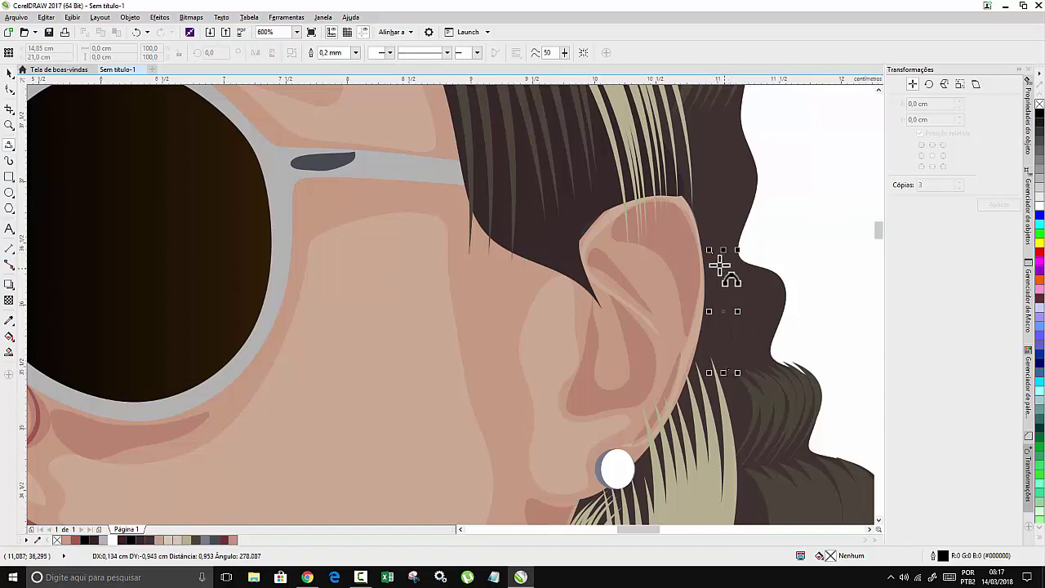
{"action": "left_click_drag", "start_coordinate": [718, 253], "coordinate": [732, 368]}
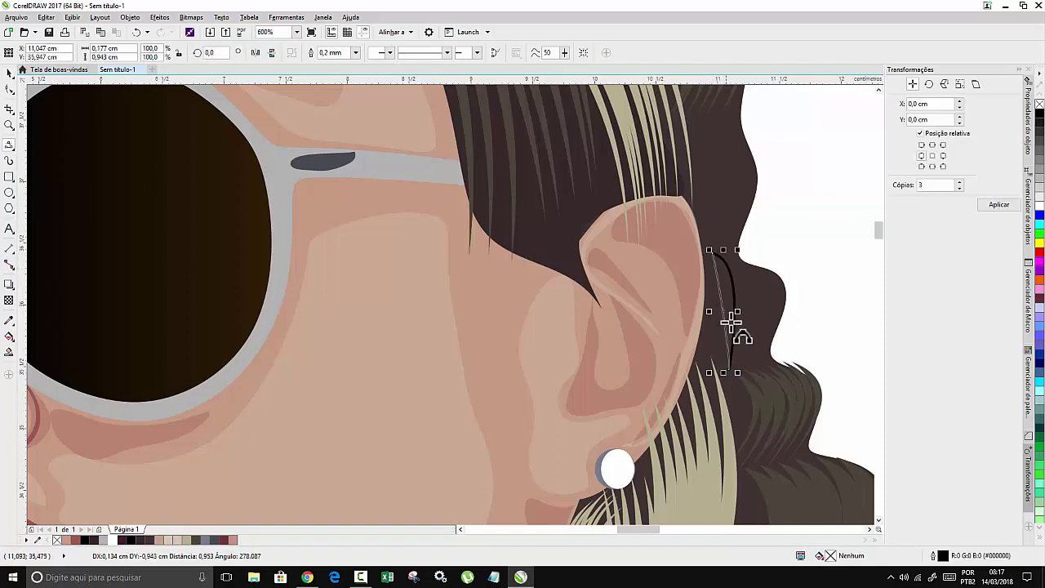
{"action": "left_click", "coordinate": [727, 292]}
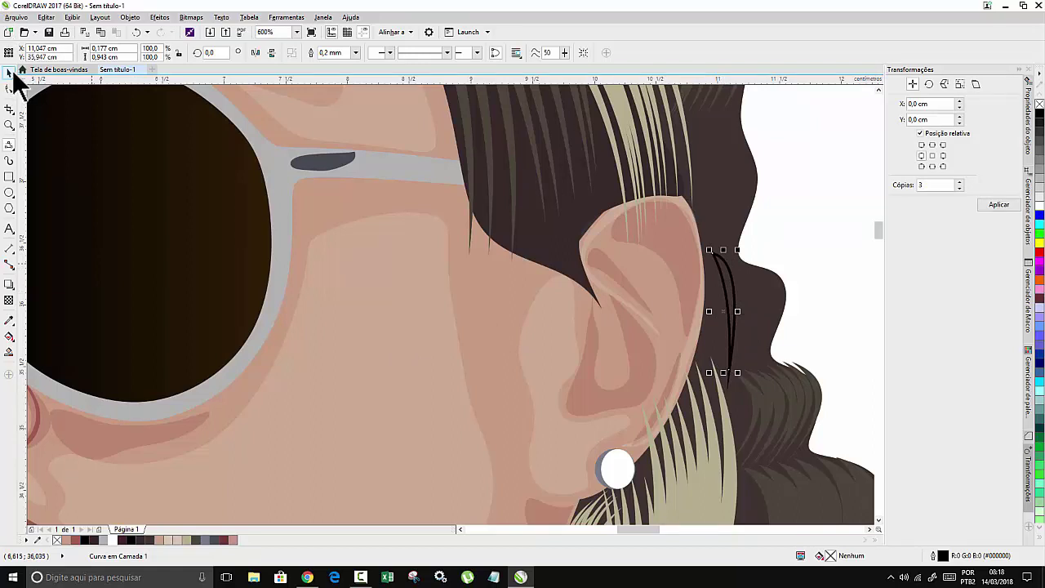
{"action": "left_click", "coordinate": [188, 539]}
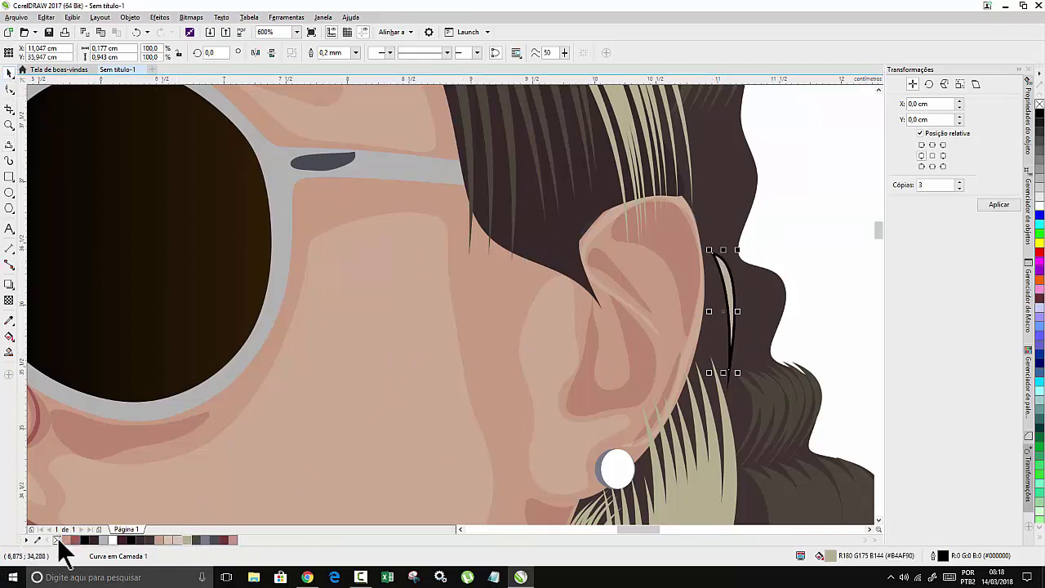
{"action": "right_click", "coordinate": [56, 539]}
Build light highlights in the dark hair behind and above the ear from moved, rotated and resized copies of the strand.
{"action": "scroll", "coordinate": [760, 285], "scroll_direction": "up", "scroll_amount": 2}
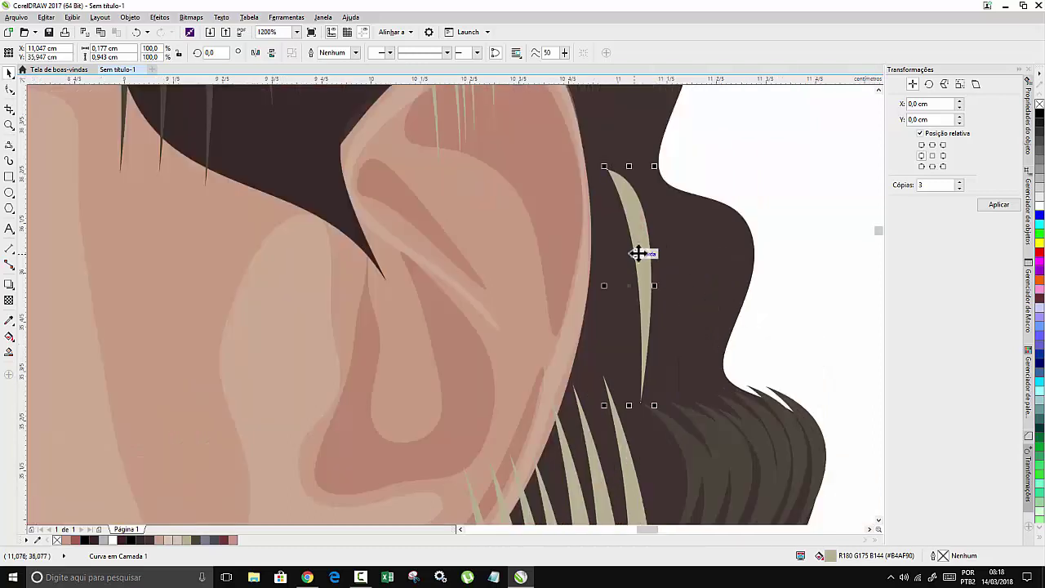
{"action": "mouse_move", "coordinate": [638, 254]}
{"action": "left_mouse_down"}
{"action": "mouse_move", "coordinate": [725, 272]}
{"action": "mouse_move", "coordinate": [618, 274]}
{"action": "mouse_move", "coordinate": [621, 297]}
{"action": "mouse_move", "coordinate": [644, 250]}
{"action": "left_mouse_up"}
{"action": "scroll", "coordinate": [635, 246], "scroll_direction": "down", "scroll_amount": 4}
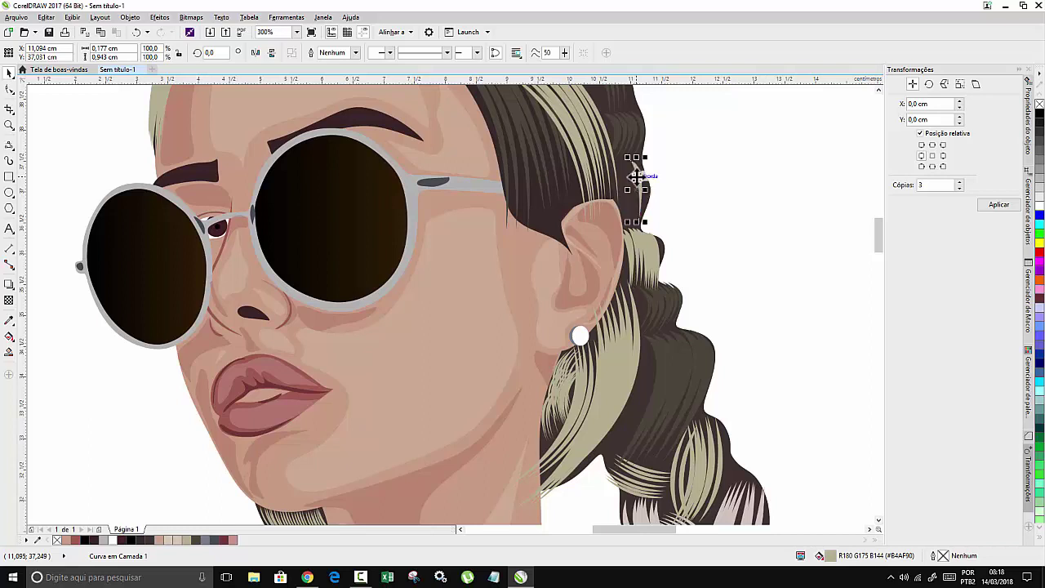
{"action": "scroll", "coordinate": [635, 179], "scroll_direction": "up", "scroll_amount": 4}
{"action": "left_click_drag", "start_coordinate": [612, 112], "coordinate": [628, 203]}
{"action": "left_click_drag", "start_coordinate": [628, 276], "coordinate": [664, 189]}
{"action": "left_click", "coordinate": [667, 191]}
{"action": "mouse_move", "coordinate": [677, 150]}
{"action": "left_mouse_down"}
{"action": "mouse_move", "coordinate": [659, 204]}
{"action": "mouse_move", "coordinate": [627, 214]}
{"action": "mouse_move", "coordinate": [639, 204]}
{"action": "mouse_move", "coordinate": [596, 202]}
{"action": "mouse_move", "coordinate": [573, 263]}
{"action": "mouse_move", "coordinate": [629, 280]}
{"action": "mouse_move", "coordinate": [613, 285]}
{"action": "mouse_move", "coordinate": [635, 277]}
{"action": "mouse_move", "coordinate": [659, 238]}
{"action": "mouse_move", "coordinate": [672, 183]}
{"action": "mouse_move", "coordinate": [660, 158]}
{"action": "mouse_move", "coordinate": [624, 139]}
{"action": "mouse_move", "coordinate": [571, 134]}
{"action": "mouse_move", "coordinate": [606, 144]}
{"action": "mouse_move", "coordinate": [595, 154]}
{"action": "mouse_move", "coordinate": [609, 249]}
{"action": "left_mouse_up"}
{"action": "scroll", "coordinate": [606, 245], "scroll_direction": "down", "scroll_amount": 5}
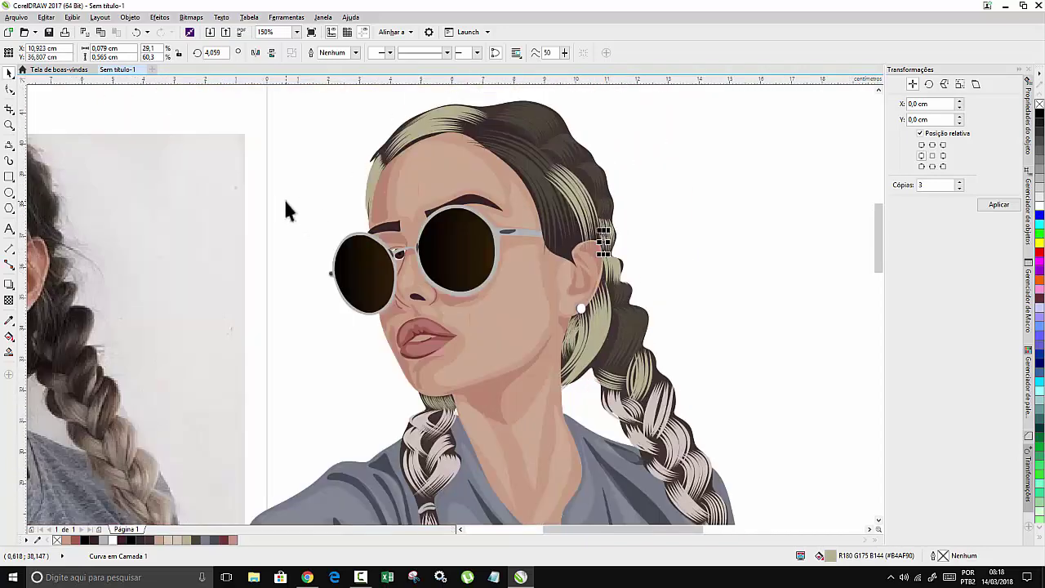
Trace the bare arm below the photo's sleeve with a closed B-spline about 3.6 × 5.4 cm, extending past the photo's edge.
{"action": "left_click", "coordinate": [285, 211]}
{"action": "scroll", "coordinate": [502, 230], "scroll_direction": "down", "scroll_amount": 3}
{"action": "scroll", "coordinate": [466, 269], "scroll_direction": "up", "scroll_amount": 4}
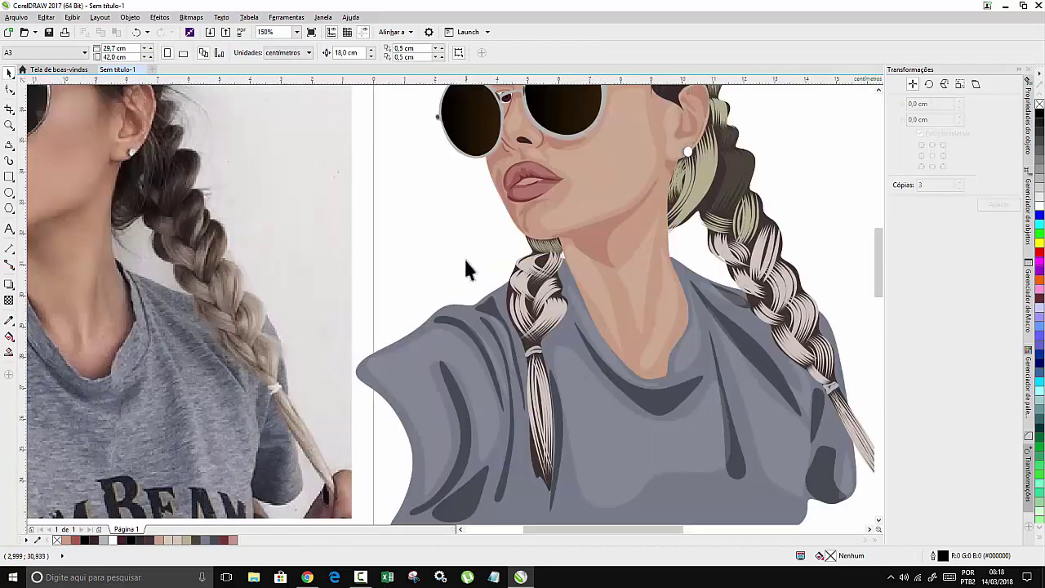
{"action": "scroll", "coordinate": [474, 268], "scroll_direction": "down", "scroll_amount": 3}
{"action": "scroll", "coordinate": [474, 343], "scroll_direction": "up", "scroll_amount": 1}
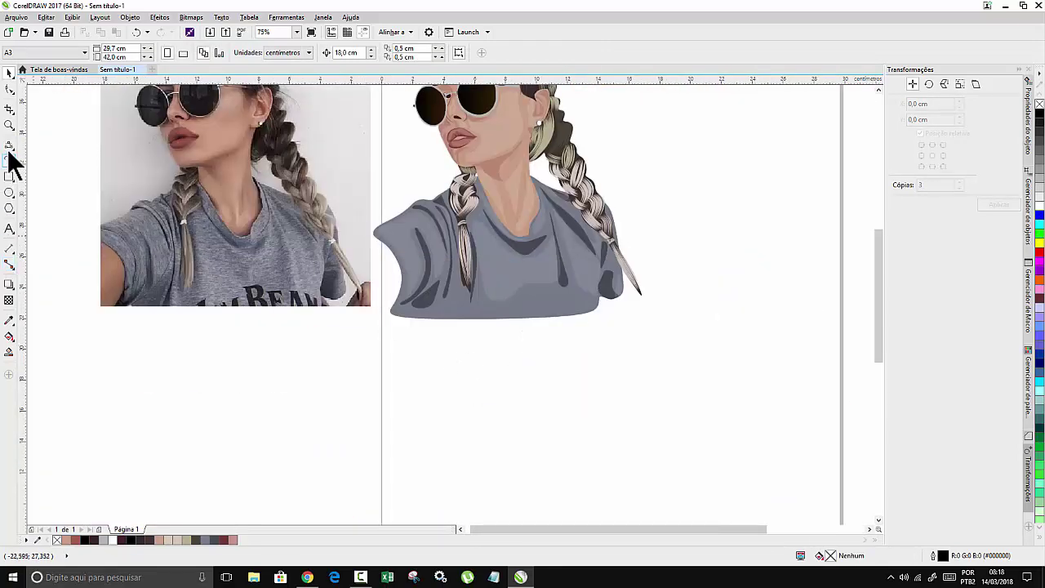
{"action": "scroll", "coordinate": [84, 302], "scroll_direction": "up", "scroll_amount": 1}
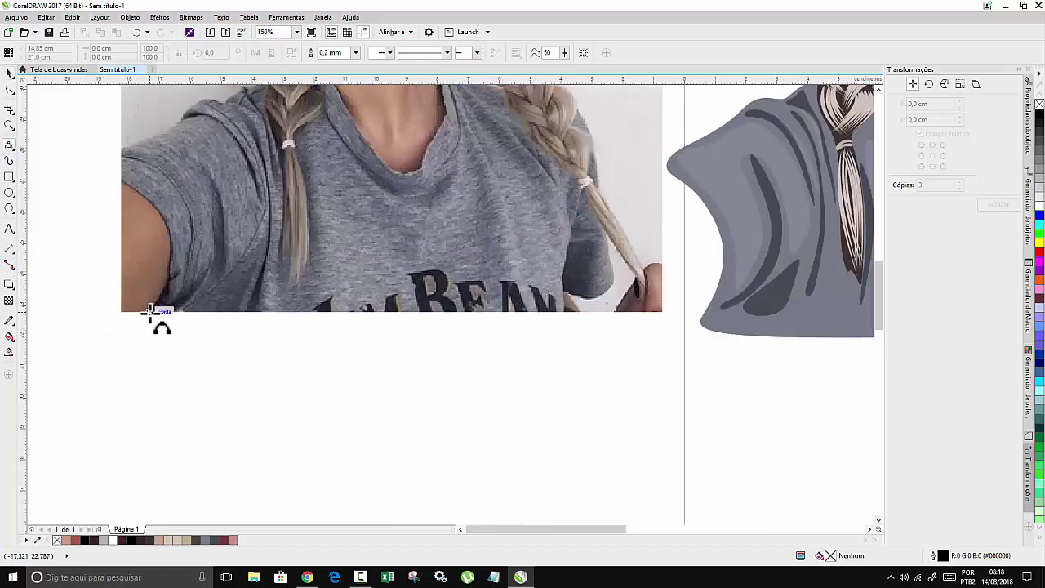
{"action": "left_click", "coordinate": [11, 148]}
{"action": "left_click", "coordinate": [51, 203]}
{"action": "left_click", "coordinate": [134, 334]}
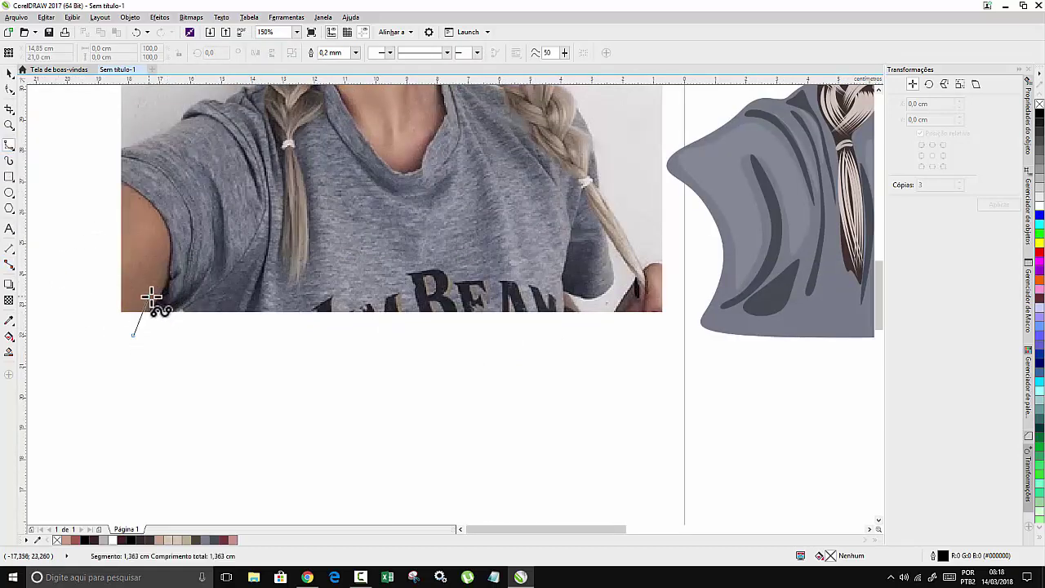
{"action": "left_click", "coordinate": [160, 299]}
{"action": "left_click", "coordinate": [169, 278]}
{"action": "left_click", "coordinate": [170, 233]}
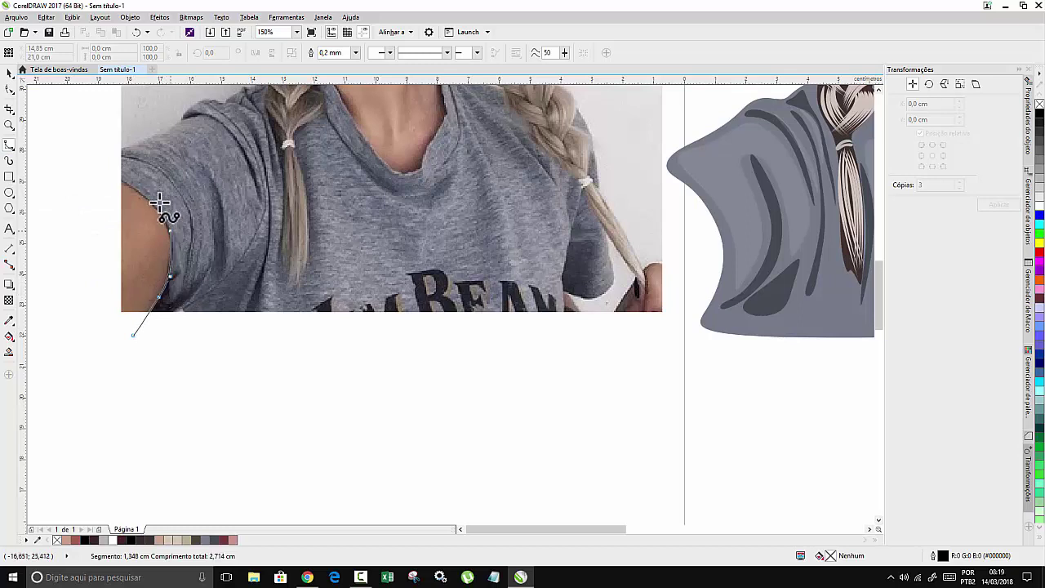
{"action": "left_click", "coordinate": [107, 171]}
{"action": "left_click", "coordinate": [86, 185]}
{"action": "left_click", "coordinate": [44, 236]}
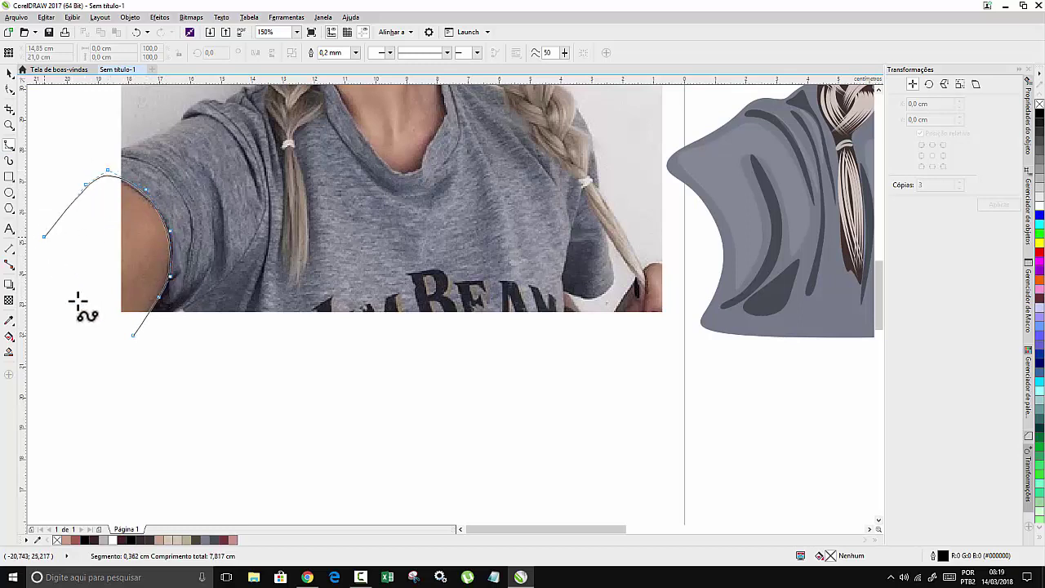
{"action": "left_click", "coordinate": [103, 355]}
{"action": "left_click", "coordinate": [134, 334]}
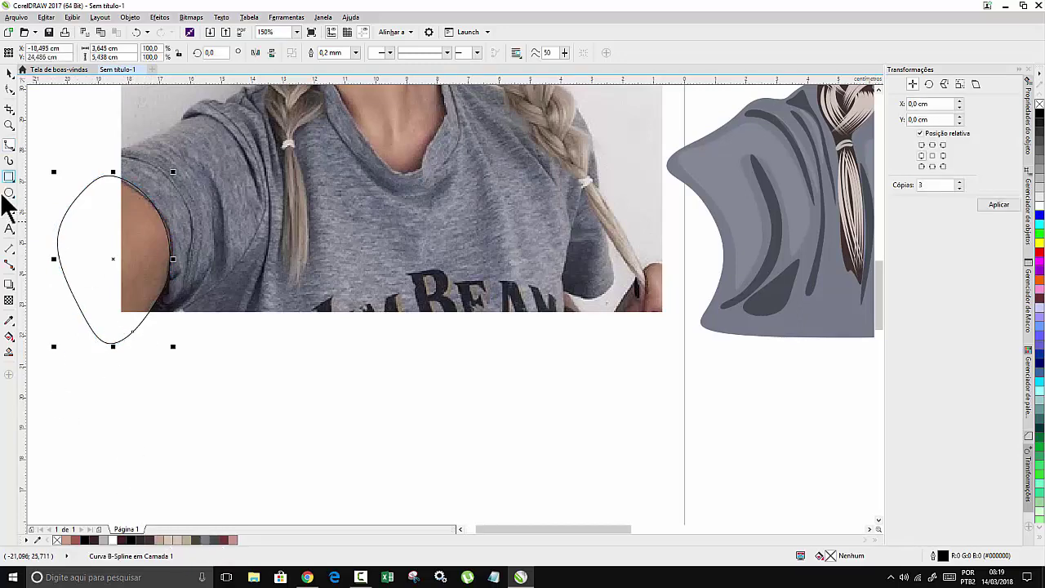
Fill the arm shape with the skin colour sampled from the illustrated face near the ear, and remove its outline.
{"action": "left_click", "coordinate": [9, 320]}
{"action": "scroll", "coordinate": [663, 203], "scroll_direction": "down", "scroll_amount": 2}
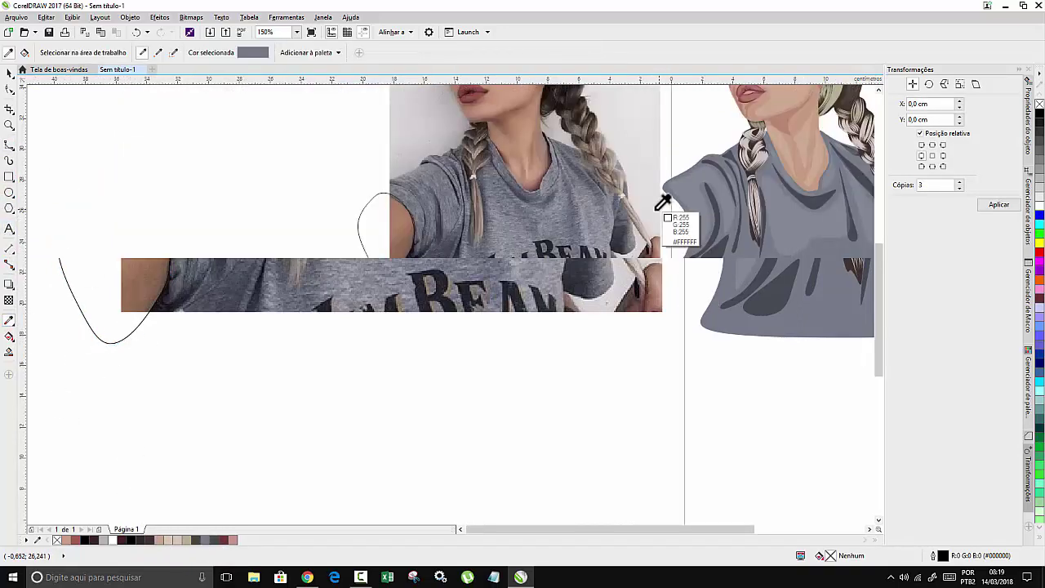
{"action": "scroll", "coordinate": [663, 203], "scroll_direction": "down", "scroll_amount": 2}
{"action": "scroll", "coordinate": [734, 156], "scroll_direction": "up", "scroll_amount": 1}
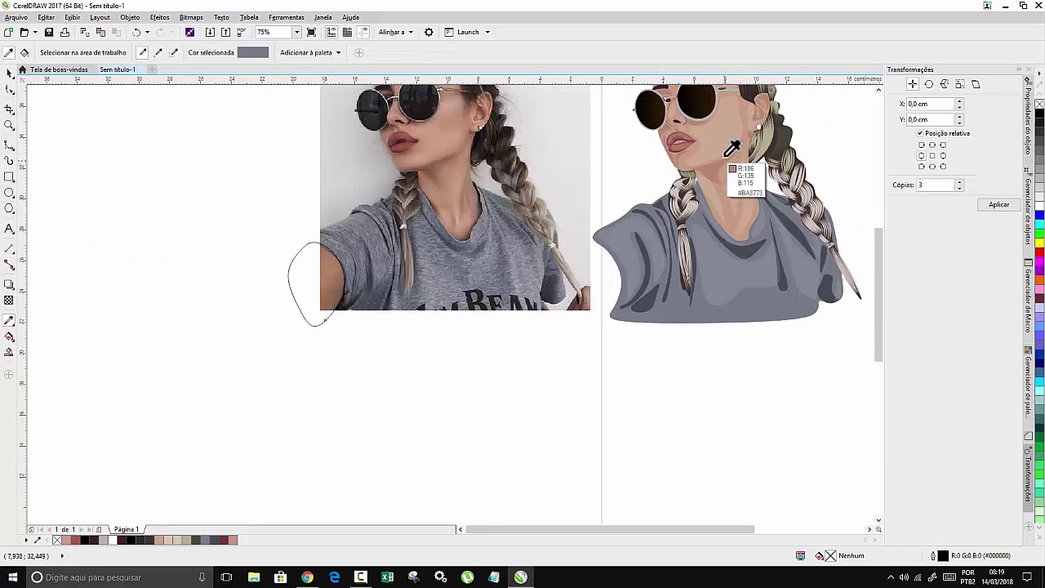
{"action": "left_click", "coordinate": [748, 106]}
{"action": "left_click", "coordinate": [323, 275]}
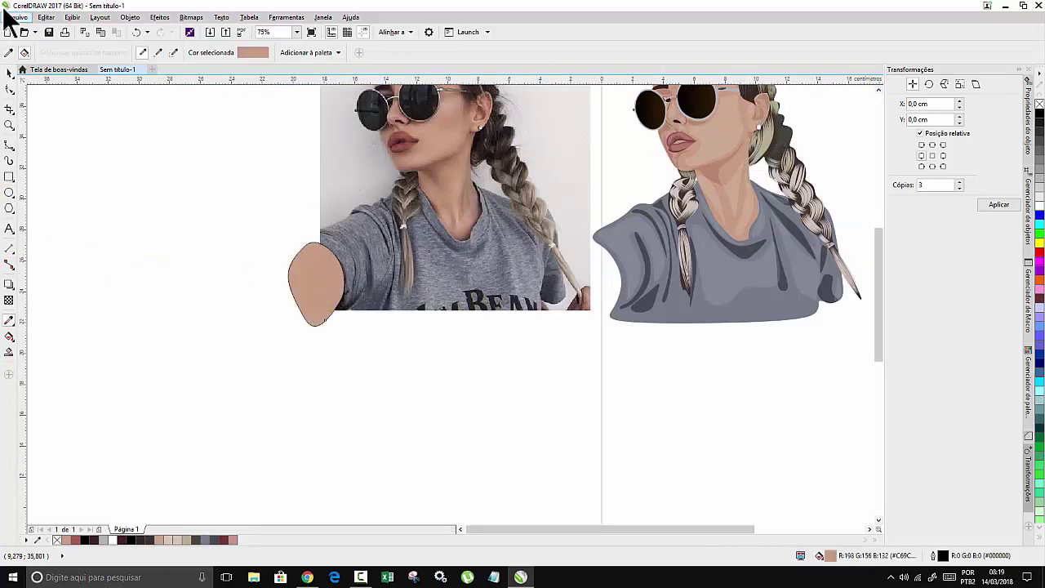
{"action": "right_click", "coordinate": [20, 74]}
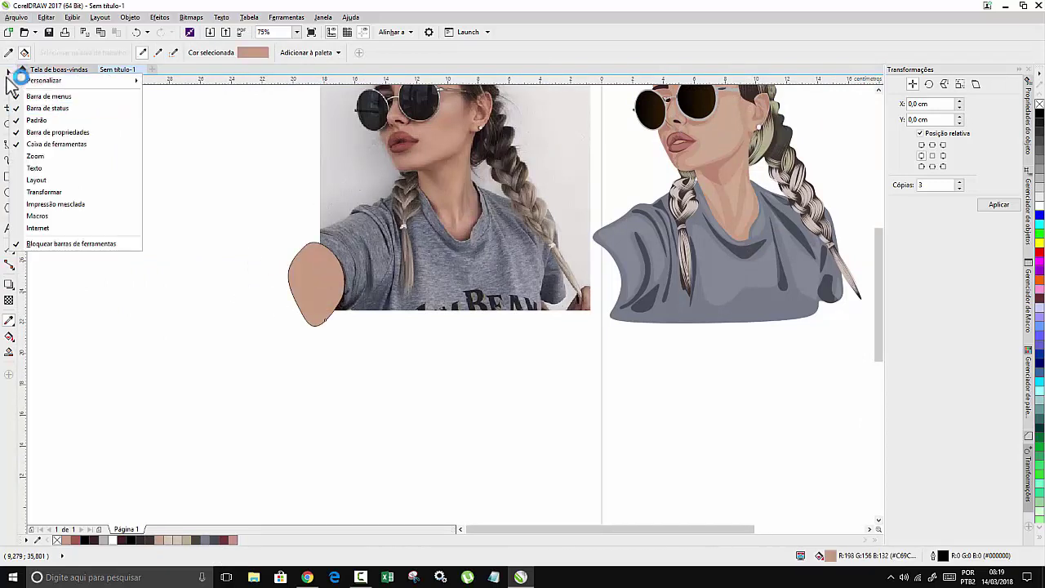
{"action": "left_click", "coordinate": [9, 73]}
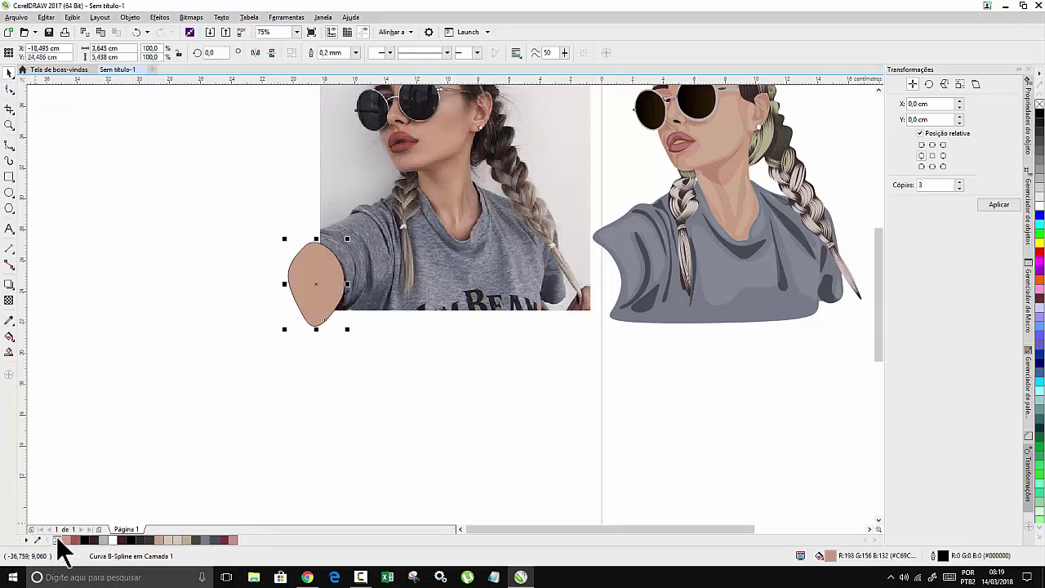
{"action": "right_click", "coordinate": [56, 540]}
Move the arm shape 18 cm right to the illustrated sleeve and send it to the back.
{"action": "key", "text": "Right"}
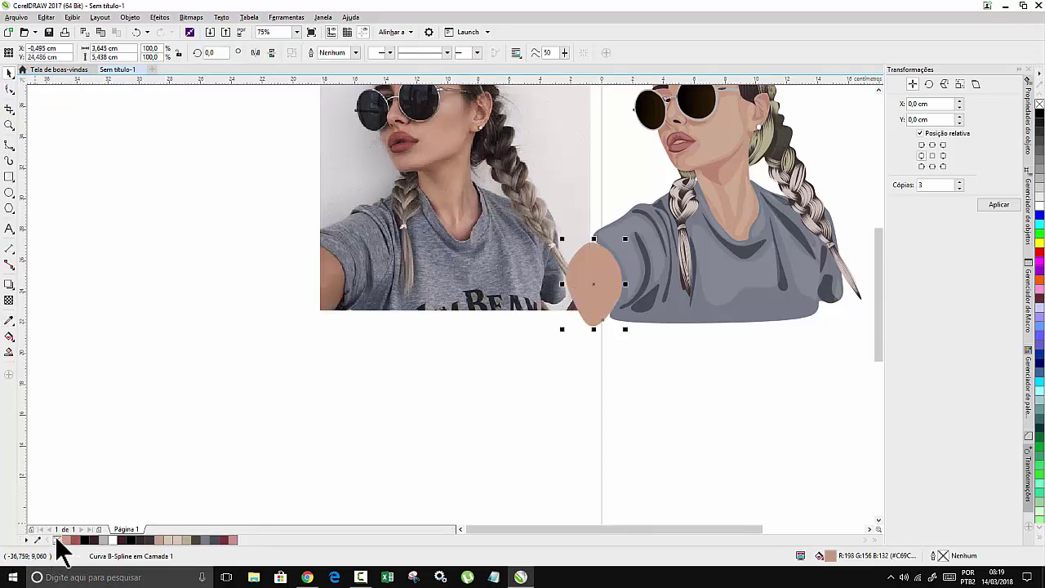
{"action": "key", "text": "shift+Page_Down"}
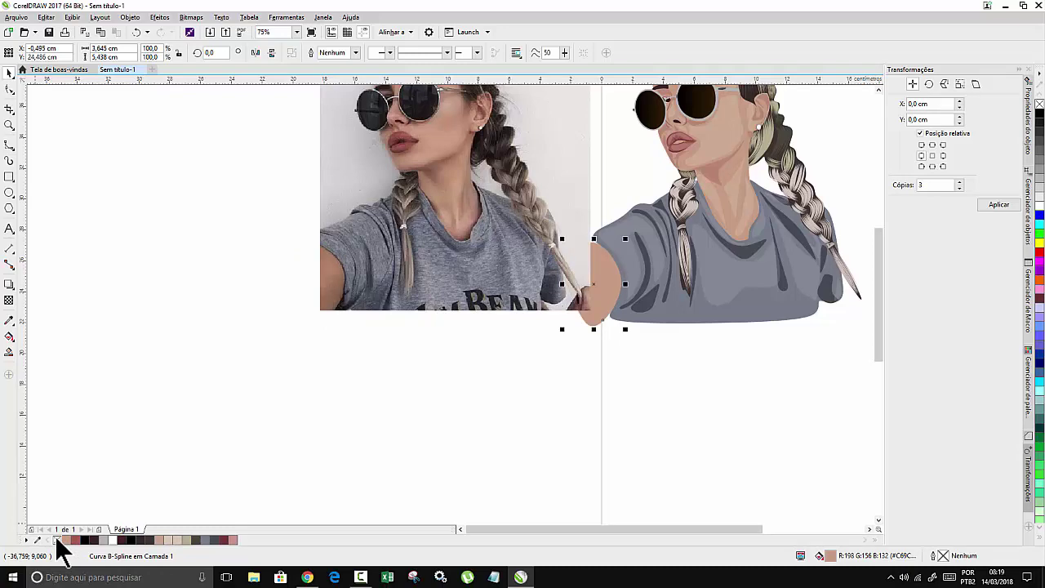
Raise the upper control point of the arm's B-spline to close the gap beneath the sleeve's outer corner.
{"action": "scroll", "coordinate": [628, 245], "scroll_direction": "up", "scroll_amount": 2}
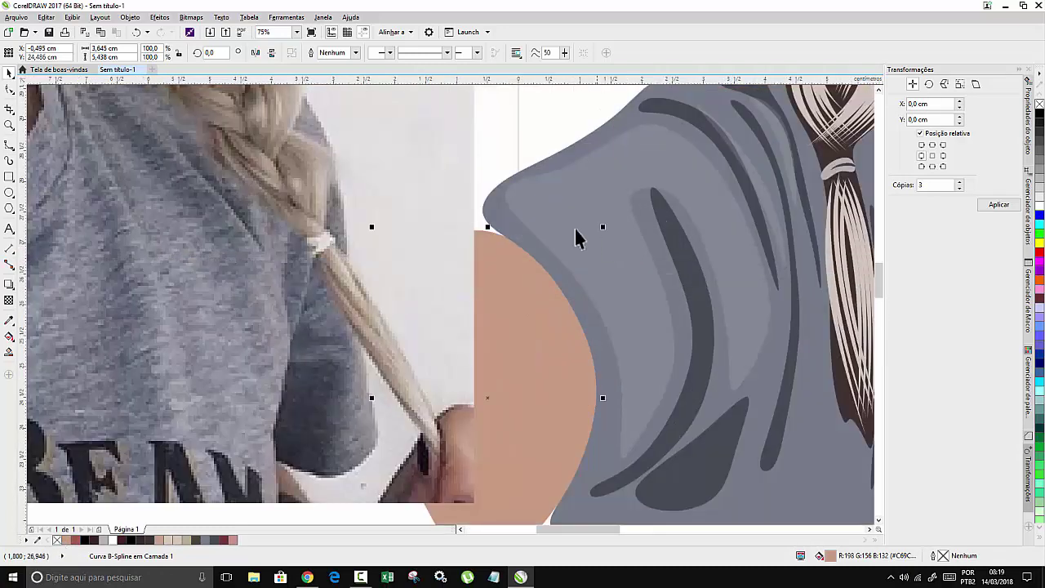
{"action": "left_click", "coordinate": [9, 88]}
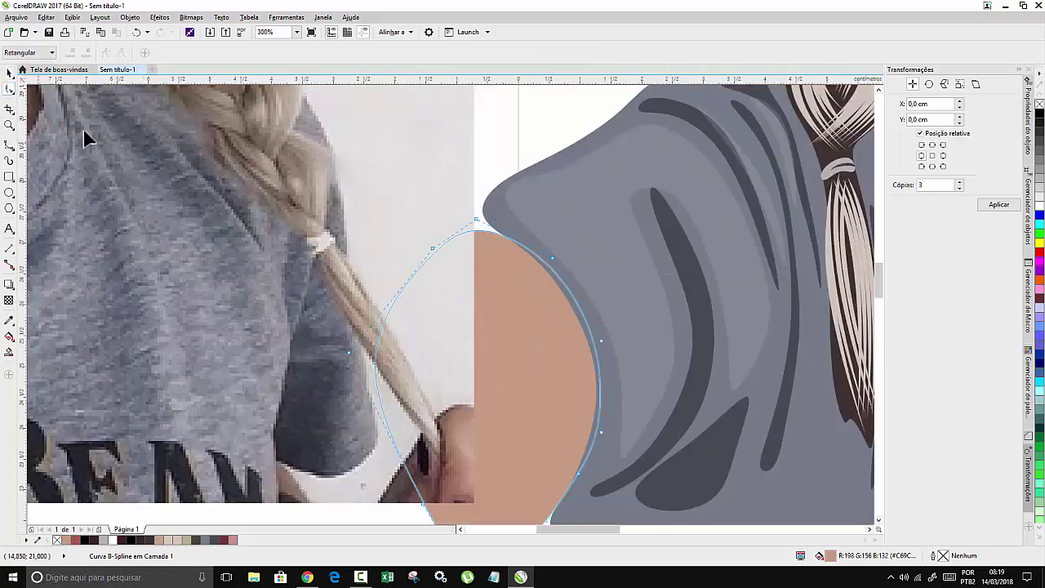
{"action": "left_click_drag", "start_coordinate": [482, 229], "coordinate": [515, 191]}
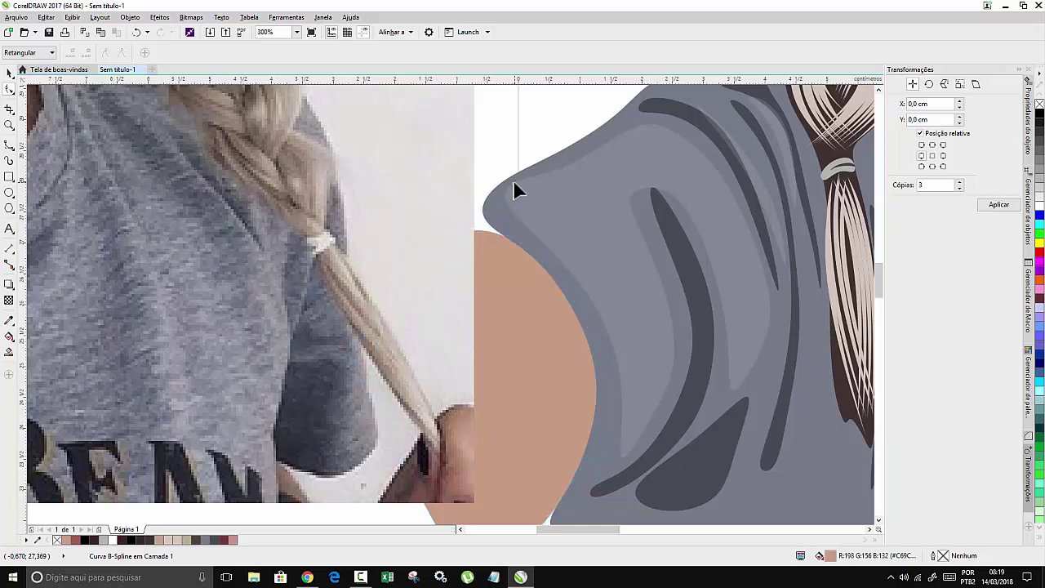
{"action": "scroll", "coordinate": [523, 306], "scroll_direction": "down", "scroll_amount": 2}
{"action": "scroll", "coordinate": [522, 306], "scroll_direction": "down", "scroll_amount": 1}
{"action": "scroll", "coordinate": [461, 331], "scroll_direction": "up", "scroll_amount": 2}
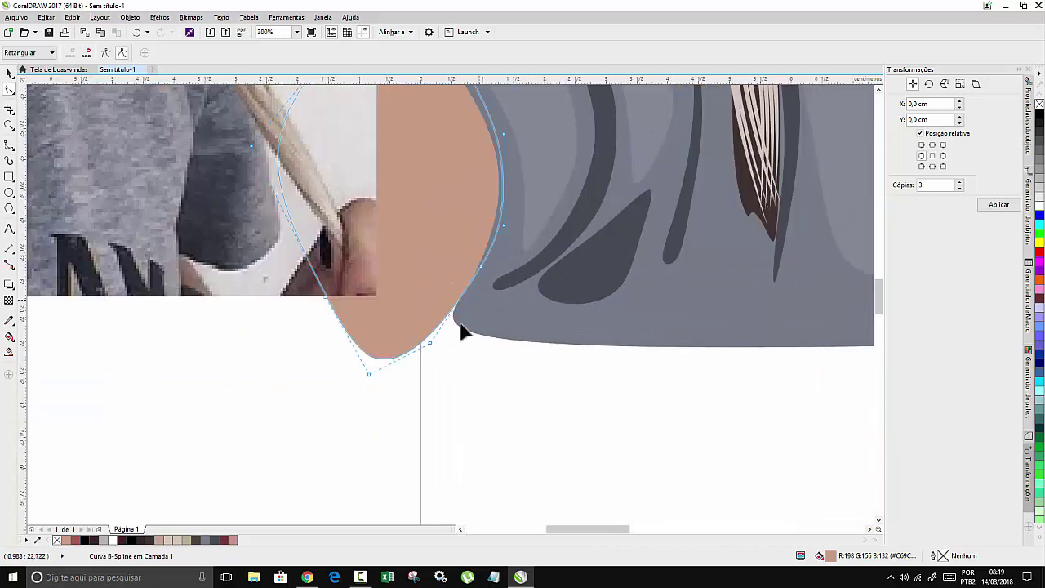
{"action": "scroll", "coordinate": [455, 337], "scroll_direction": "down", "scroll_amount": 4}
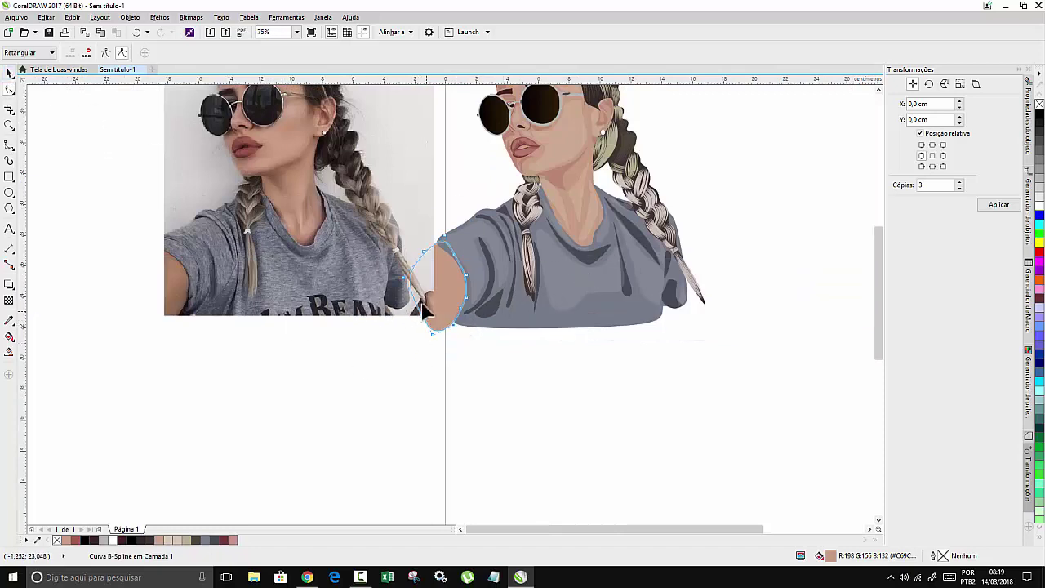
{"action": "left_click", "coordinate": [8, 72]}
{"action": "scroll", "coordinate": [282, 125], "scroll_direction": "down", "scroll_amount": 3}
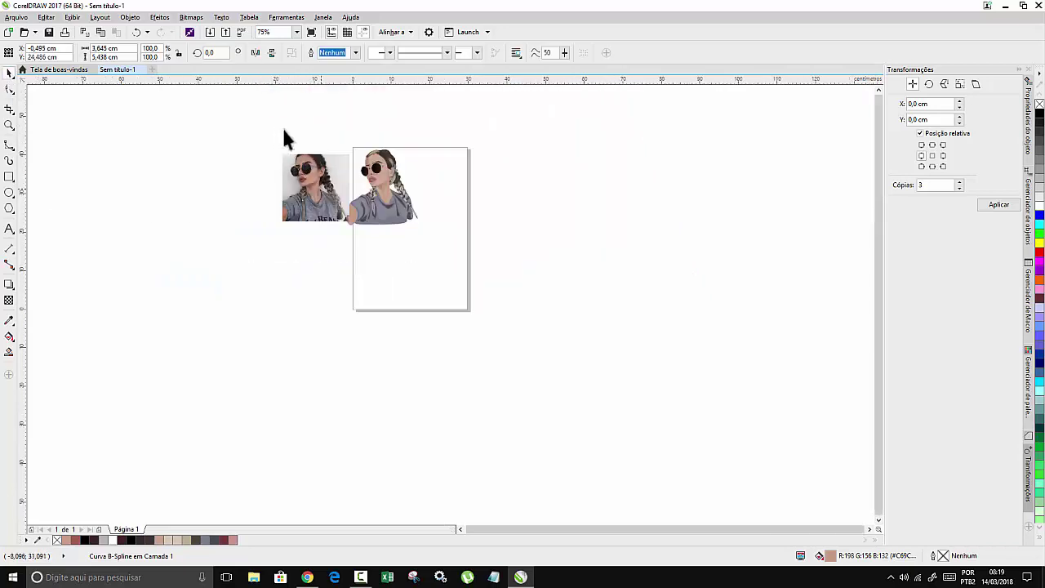
{"action": "scroll", "coordinate": [293, 162], "scroll_direction": "up", "scroll_amount": 3}
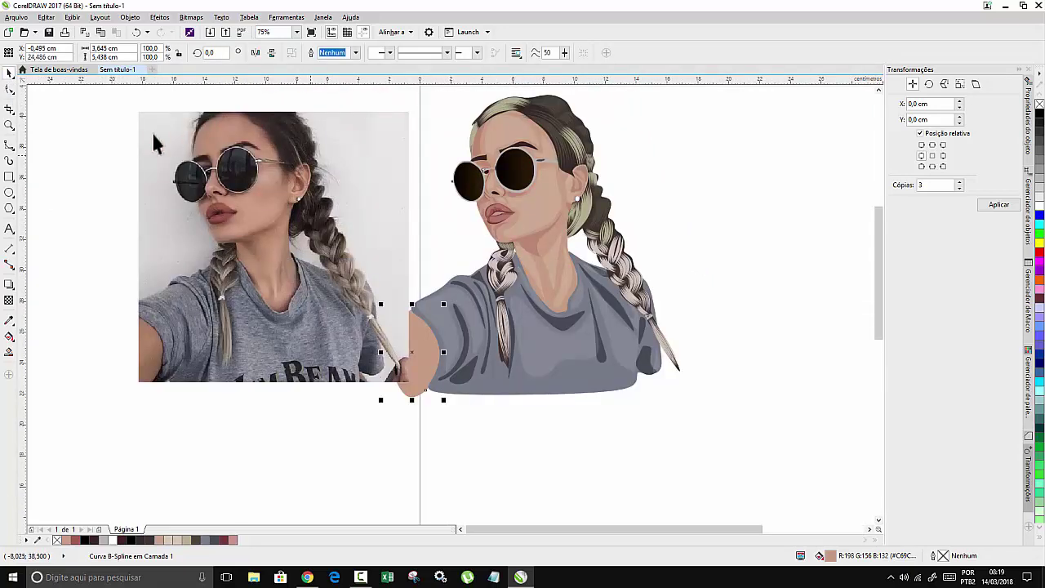
Unlock the reference photo, shift it clear of the illustration and delete it.
{"action": "left_click", "coordinate": [273, 159]}
{"action": "right_click", "coordinate": [273, 159]}
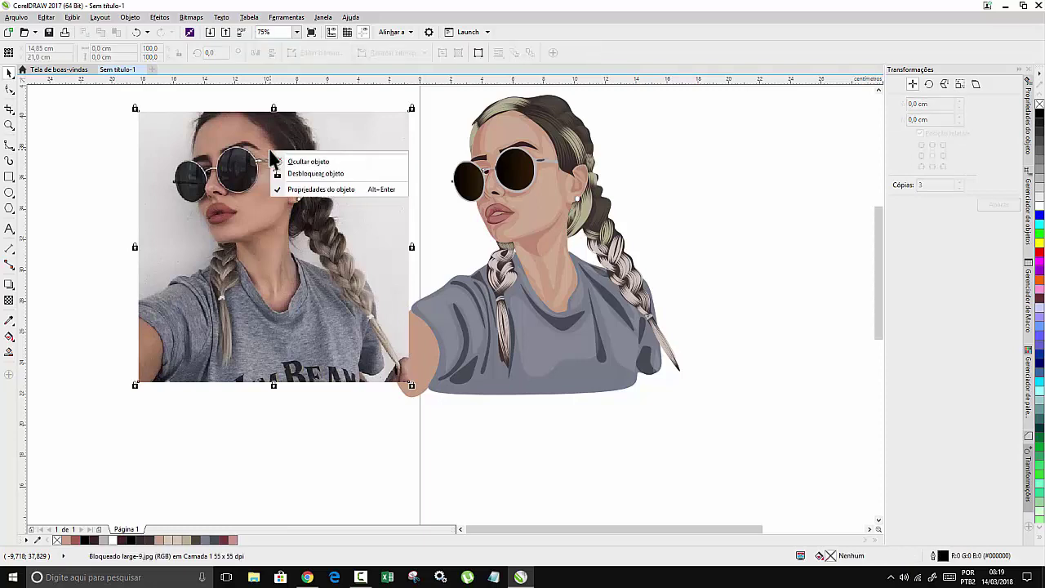
{"action": "left_click", "coordinate": [327, 174]}
{"action": "left_click_drag", "start_coordinate": [250, 187], "coordinate": [176, 181]}
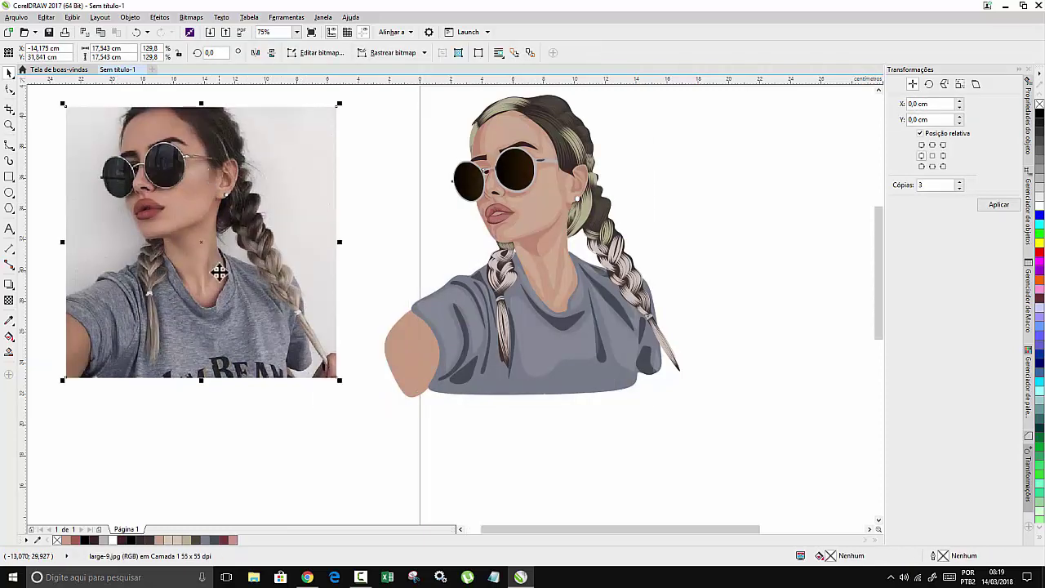
{"action": "key", "text": "Delete"}
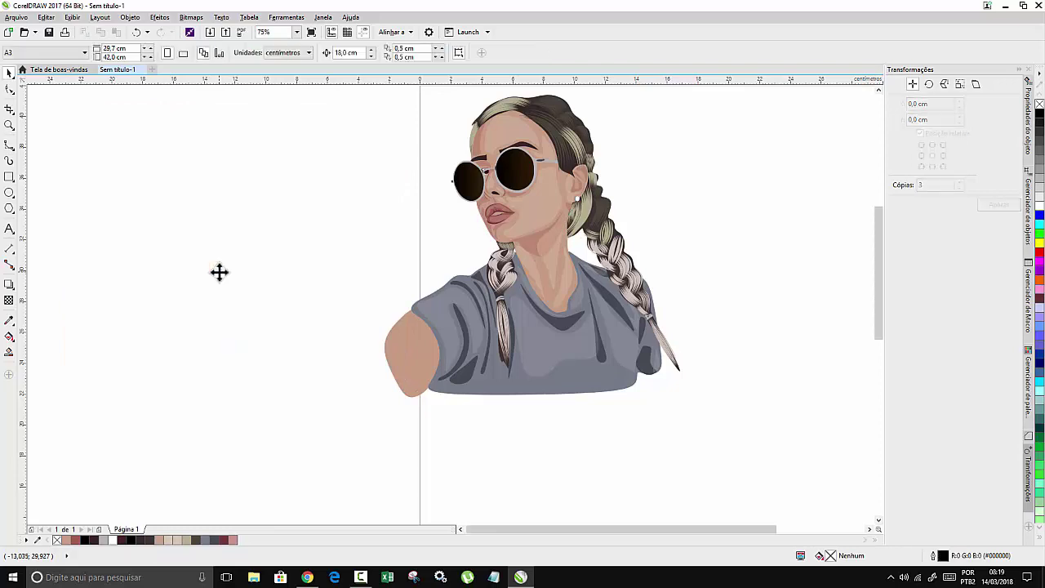
Group all the portrait's objects, enlarge the group to about 26.7 × 27.3 cm and place it within the page's upper part.
{"action": "scroll", "coordinate": [377, 194], "scroll_direction": "down", "scroll_amount": 3}
{"action": "scroll", "coordinate": [384, 193], "scroll_direction": "up", "scroll_amount": 1}
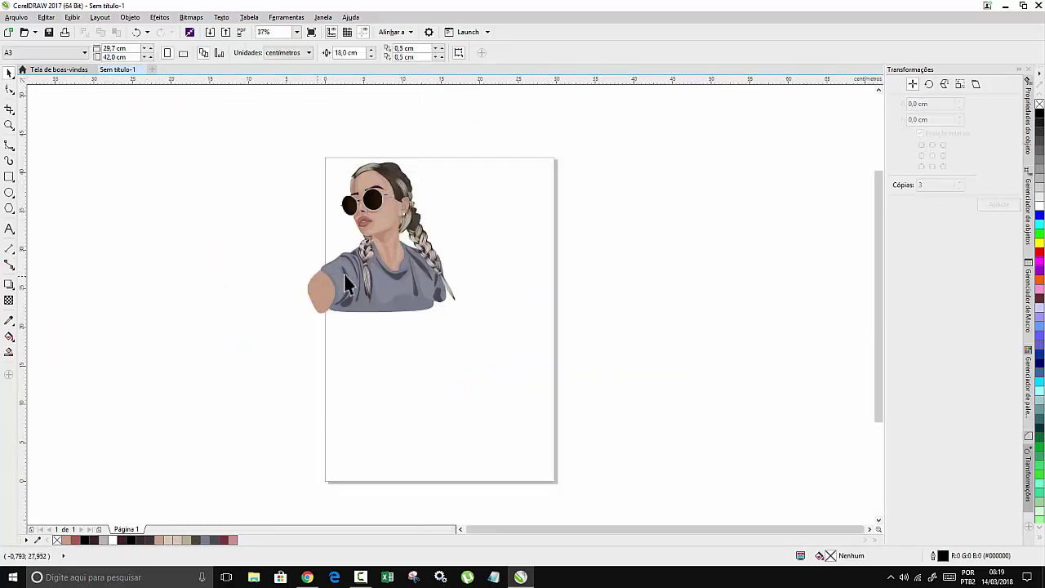
{"action": "scroll", "coordinate": [346, 281], "scroll_direction": "up", "scroll_amount": 1}
{"action": "scroll", "coordinate": [266, 200], "scroll_direction": "down", "scroll_amount": 1}
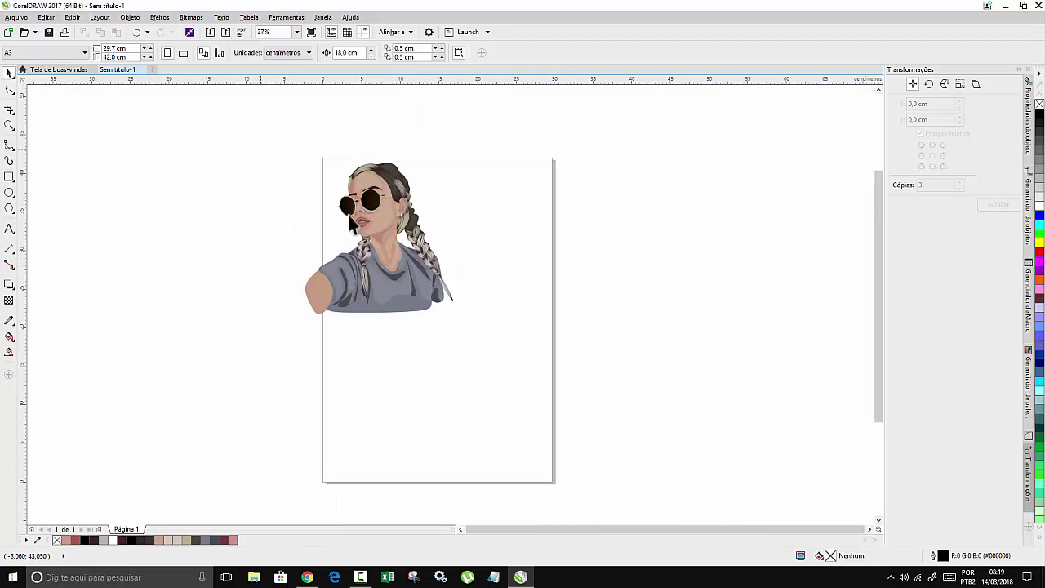
{"action": "left_click_drag", "start_coordinate": [486, 354], "coordinate": [488, 356]}
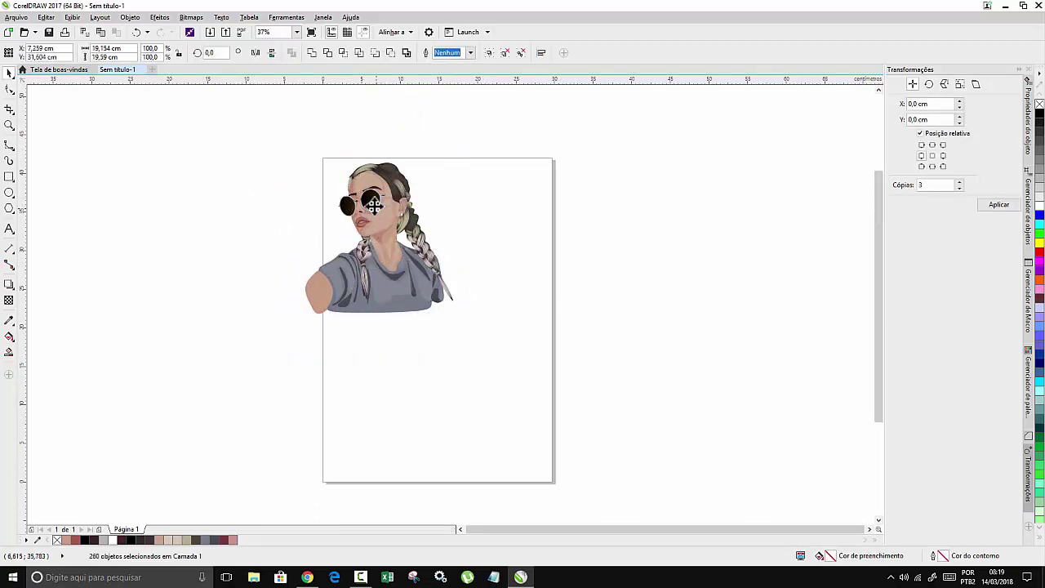
{"action": "right_click", "coordinate": [373, 205]}
{"action": "left_click", "coordinate": [404, 266]}
{"action": "left_click_drag", "start_coordinate": [468, 325], "coordinate": [501, 346]}
{"action": "left_click_drag", "start_coordinate": [409, 280], "coordinate": [467, 320]}
{"action": "left_click_drag", "start_coordinate": [352, 186], "coordinate": [321, 164]}
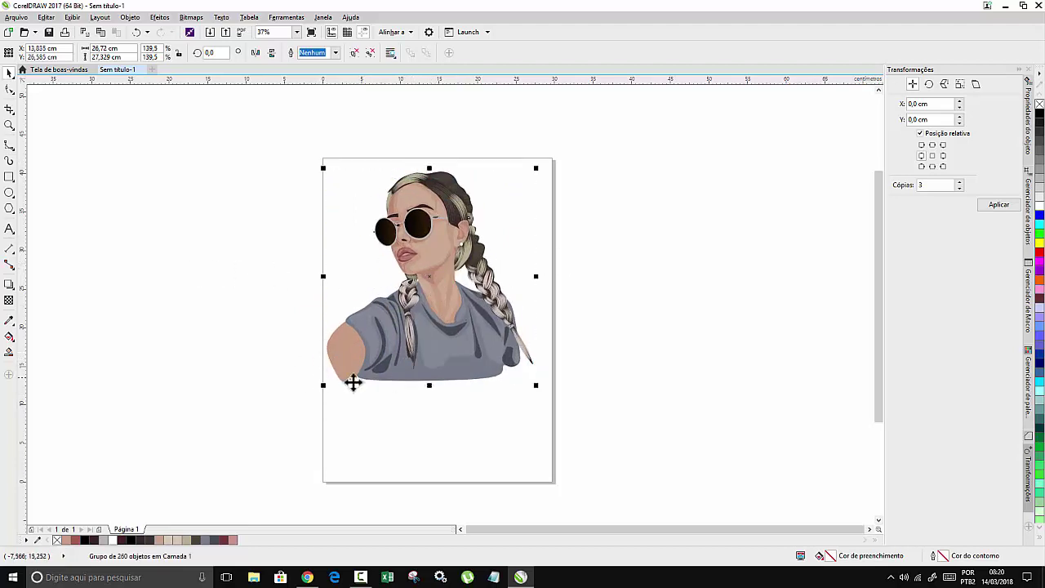
Ungroup the enlarged portrait into individual objects and clear the selection.
{"action": "scroll", "coordinate": [355, 382], "scroll_direction": "up", "scroll_amount": 2}
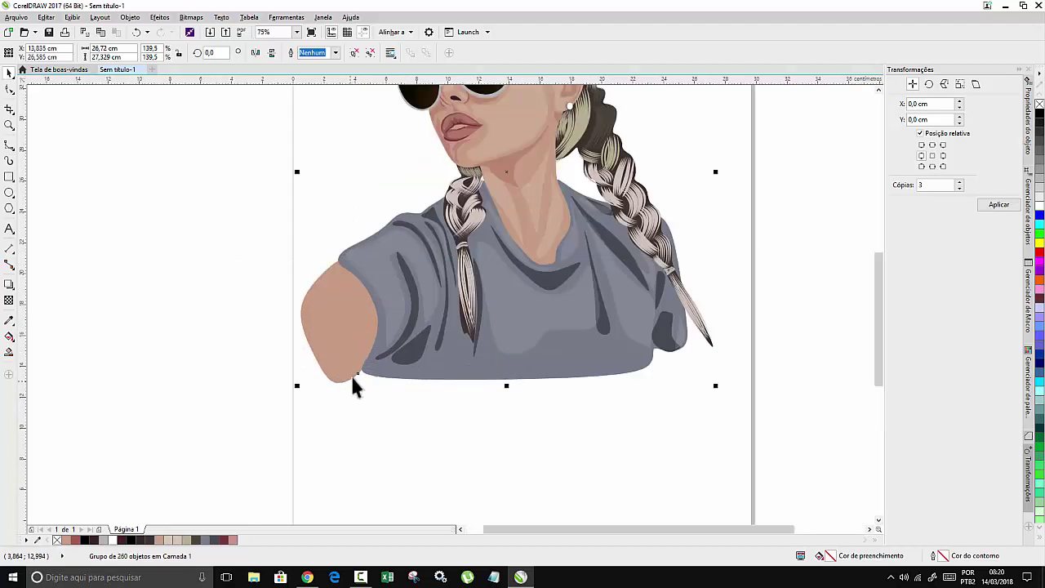
{"action": "right_click", "coordinate": [430, 291]}
{"action": "left_click", "coordinate": [463, 76]}
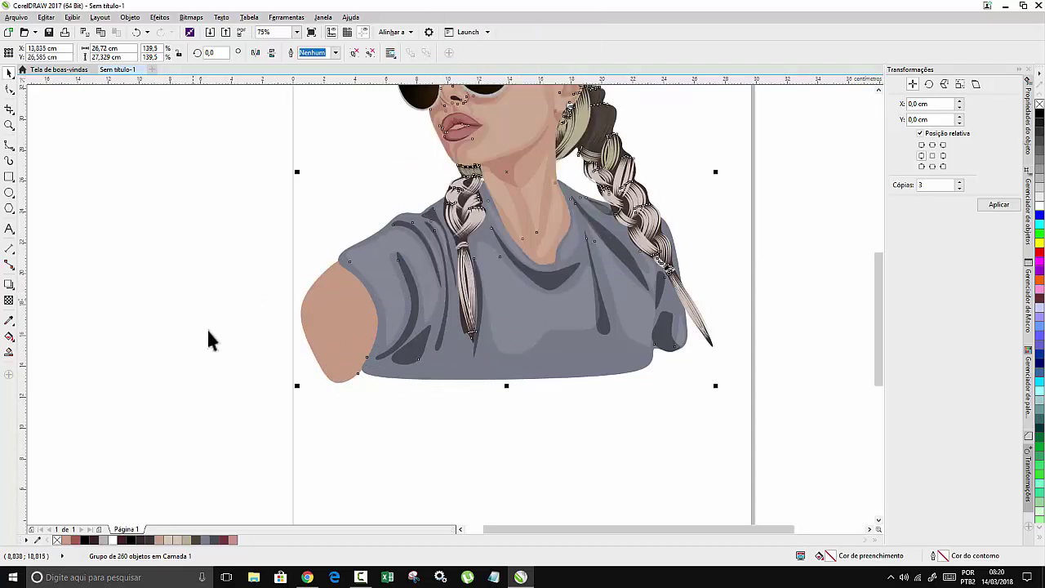
{"action": "left_click", "coordinate": [231, 290]}
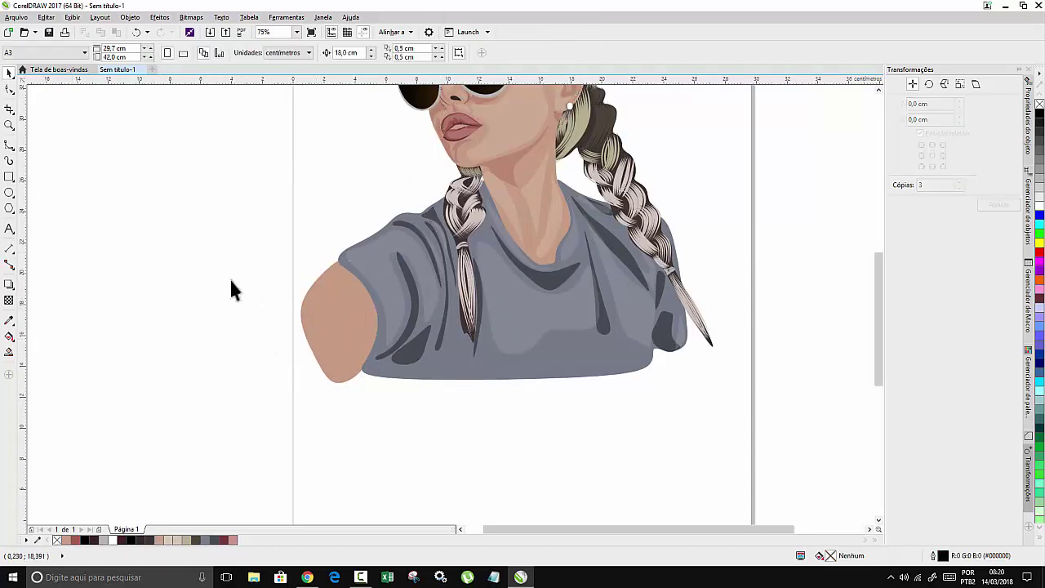
Adjust the lower control points of the arm's B-spline to flatten its bottom edge near the shirt hem.
{"action": "left_click", "coordinate": [326, 338]}
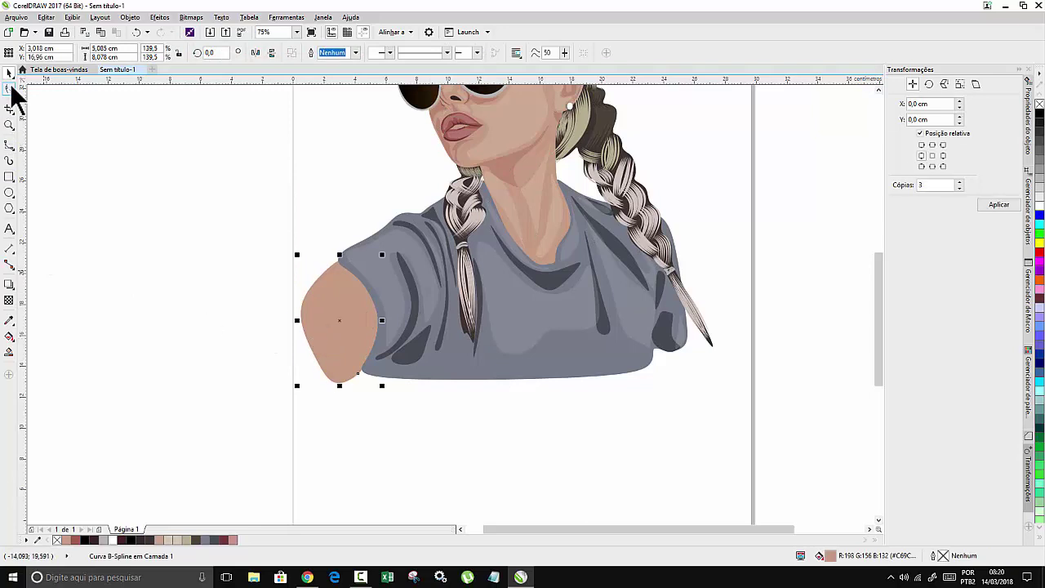
{"action": "left_click", "coordinate": [10, 90]}
{"action": "scroll", "coordinate": [338, 403], "scroll_direction": "up", "scroll_amount": 3}
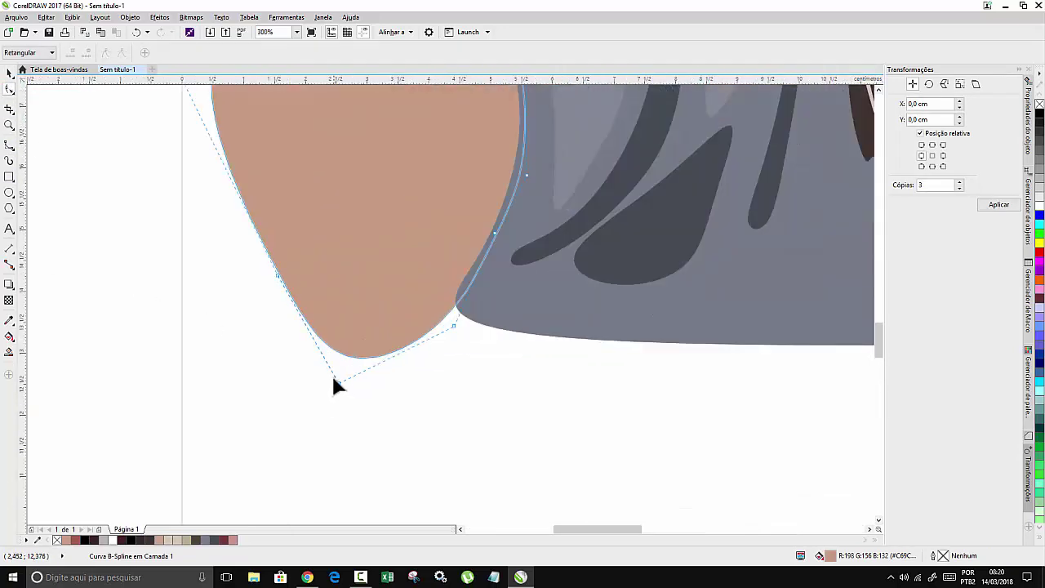
{"action": "left_click_drag", "start_coordinate": [337, 379], "coordinate": [336, 340]}
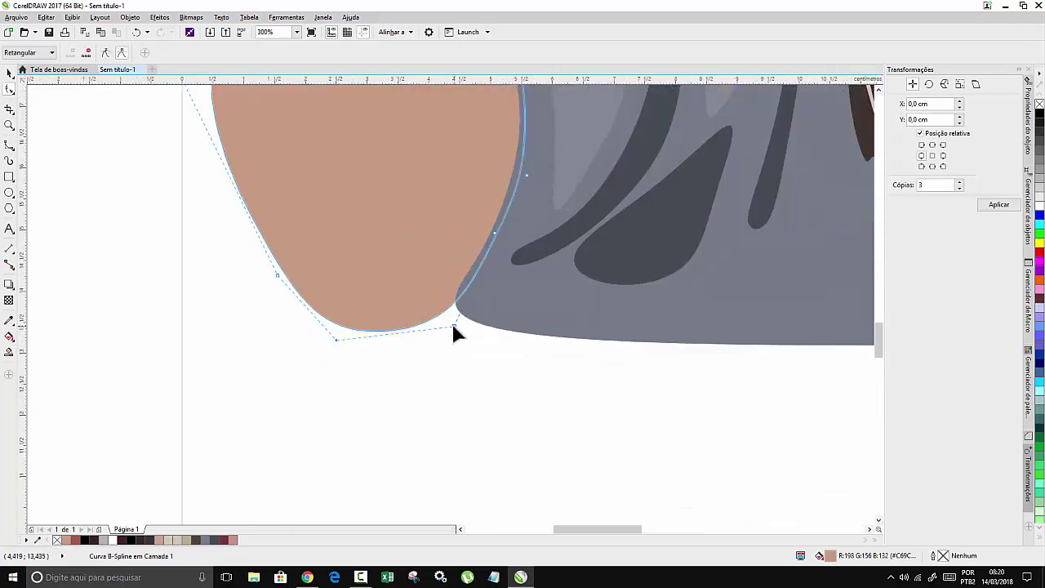
{"action": "left_click_drag", "start_coordinate": [452, 324], "coordinate": [428, 316]}
{"action": "scroll", "coordinate": [434, 326], "scroll_direction": "down", "scroll_amount": 3}
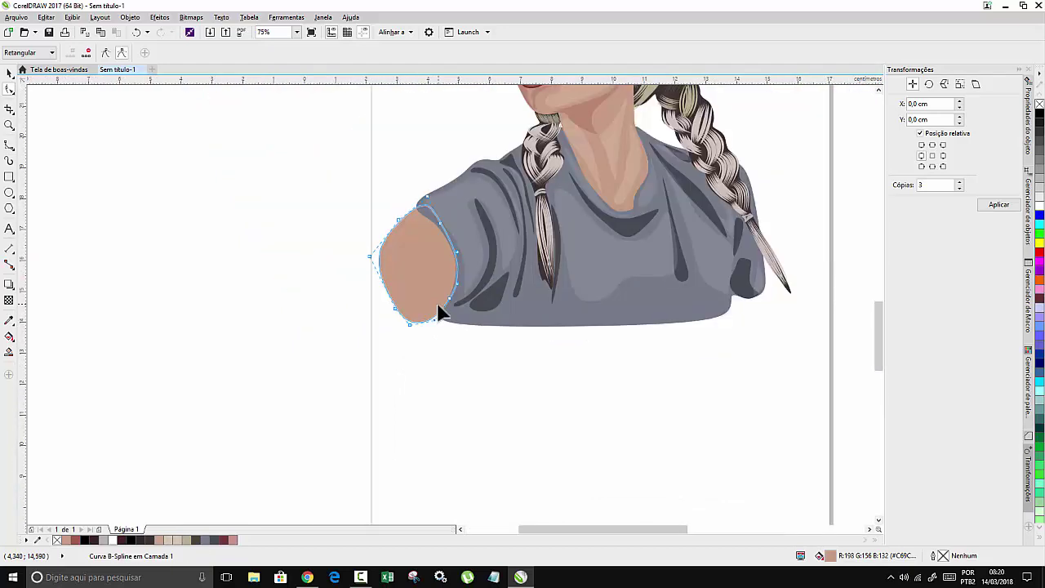
{"action": "scroll", "coordinate": [437, 310], "scroll_direction": "up", "scroll_amount": 3}
{"action": "mouse_move", "coordinate": [424, 359]}
{"action": "left_mouse_down"}
{"action": "mouse_move", "coordinate": [450, 380]}
{"action": "mouse_move", "coordinate": [439, 373]}
{"action": "left_mouse_up"}
{"action": "scroll", "coordinate": [426, 357], "scroll_direction": "down", "scroll_amount": 2}
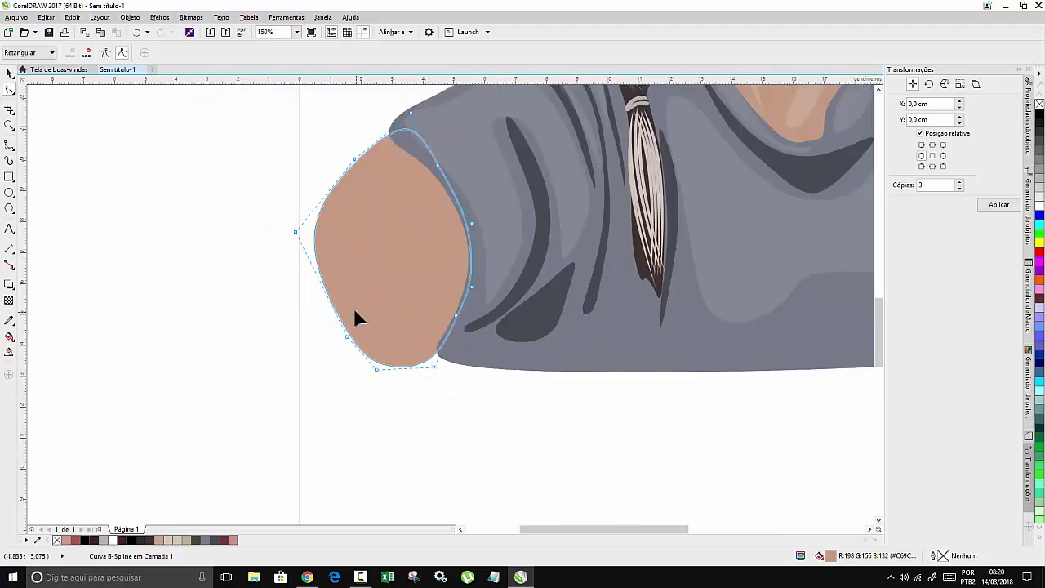
{"action": "scroll", "coordinate": [344, 310], "scroll_direction": "down", "scroll_amount": 4}
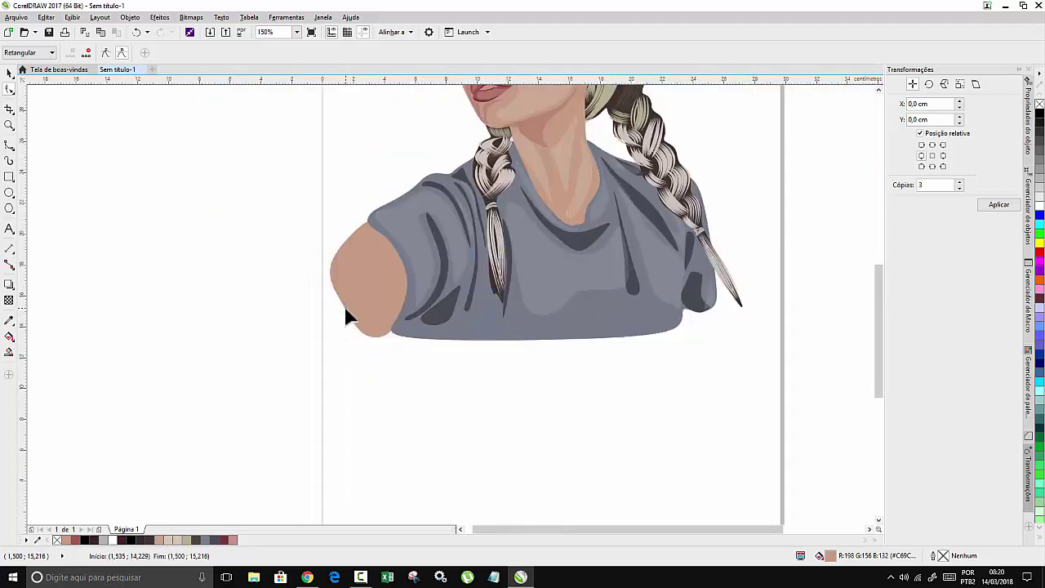
{"action": "left_click", "coordinate": [284, 249]}
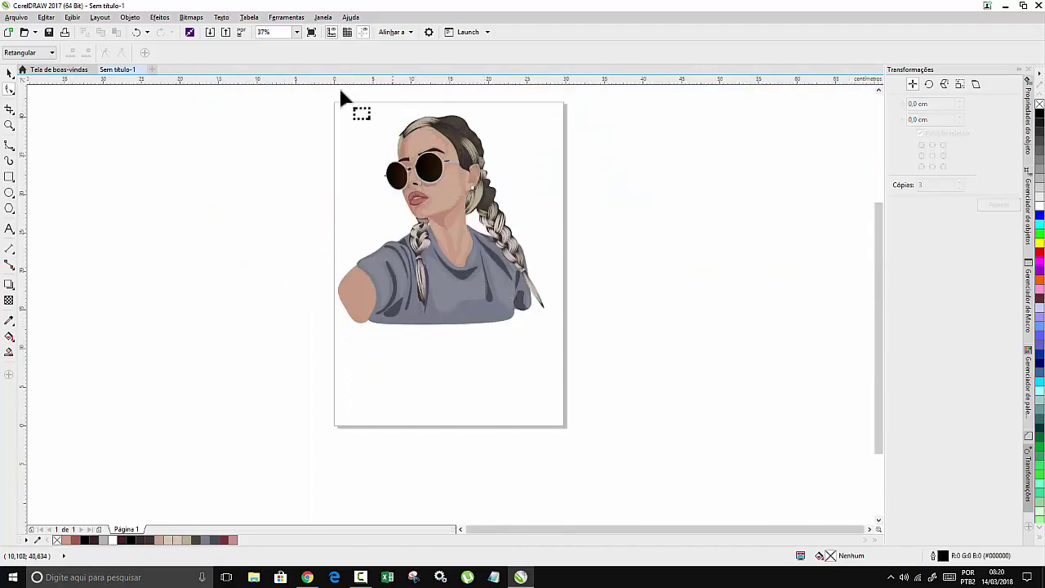
Select the whole portrait and group its objects again.
{"action": "left_click", "coordinate": [9, 178]}
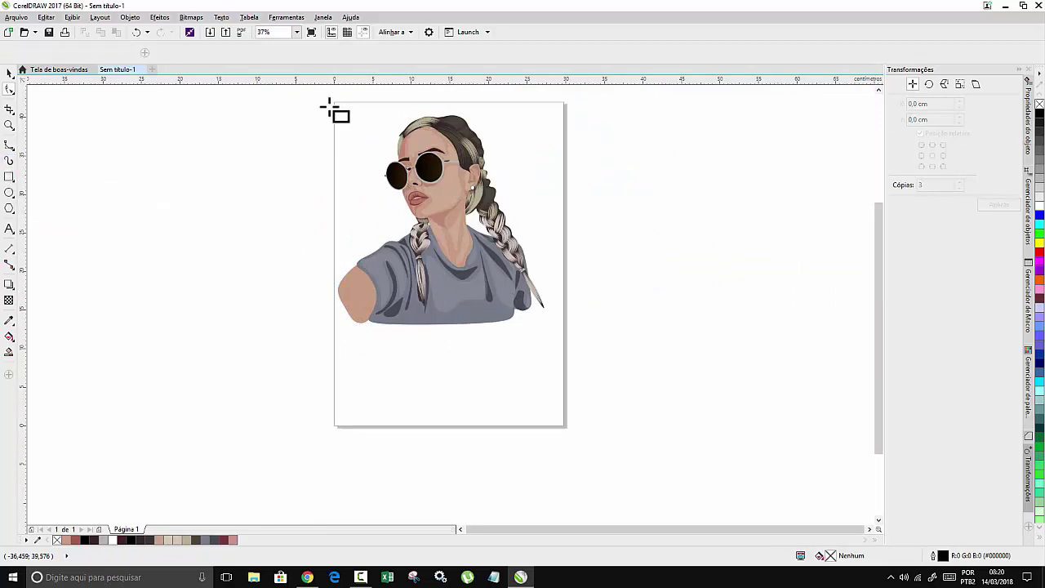
{"action": "left_click", "coordinate": [9, 73]}
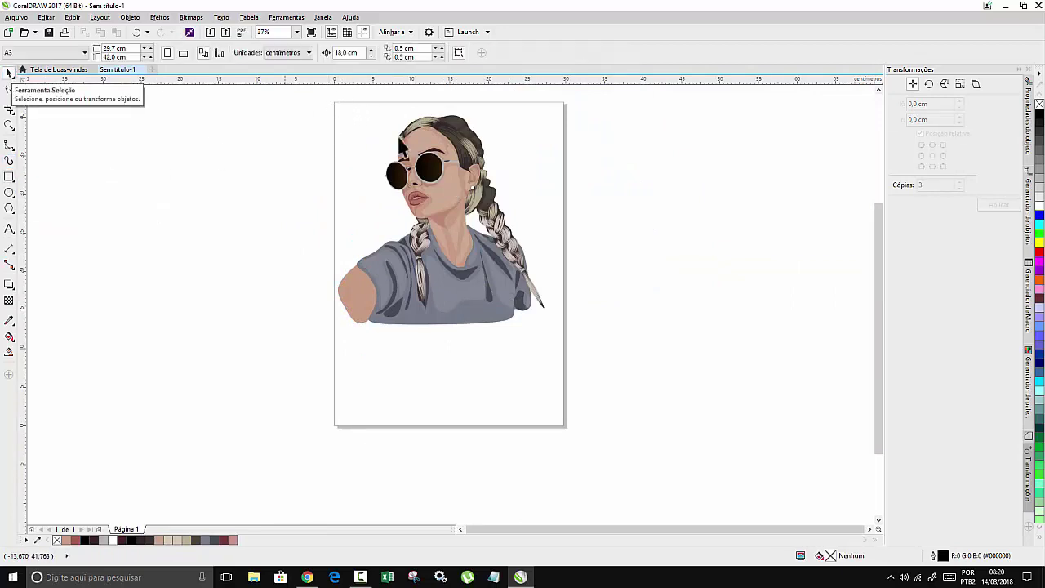
{"action": "left_click_drag", "start_coordinate": [590, 330], "coordinate": [589, 331]}
{"action": "right_click", "coordinate": [502, 272]}
{"action": "left_click", "coordinate": [590, 333]}
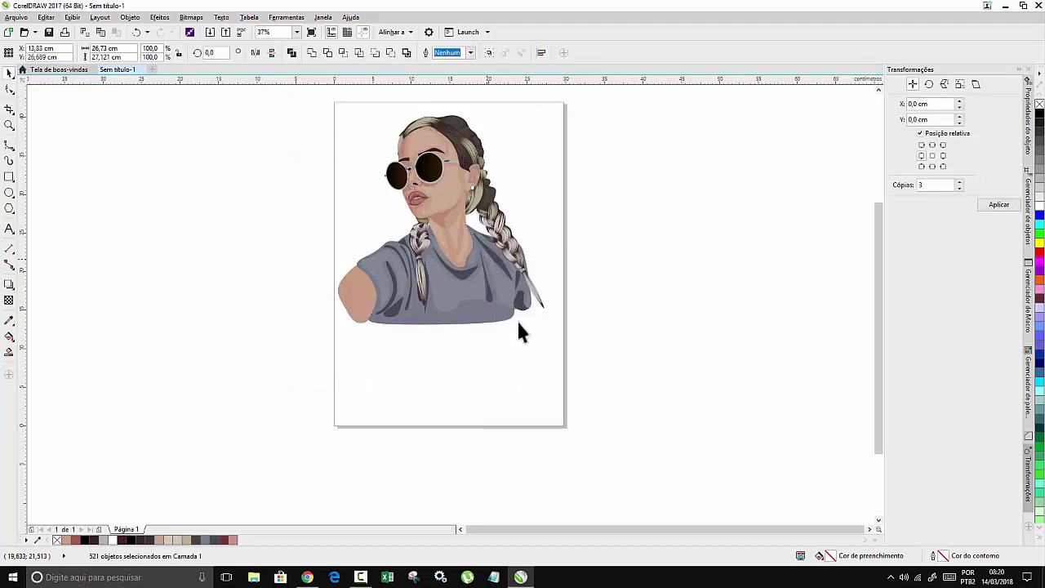
Draw a rectangle over the portrait and pull its lower and arm-side edges inward to about 23.3 × 27.8 cm, cutting across the hem and arm.
{"action": "left_click", "coordinate": [9, 176]}
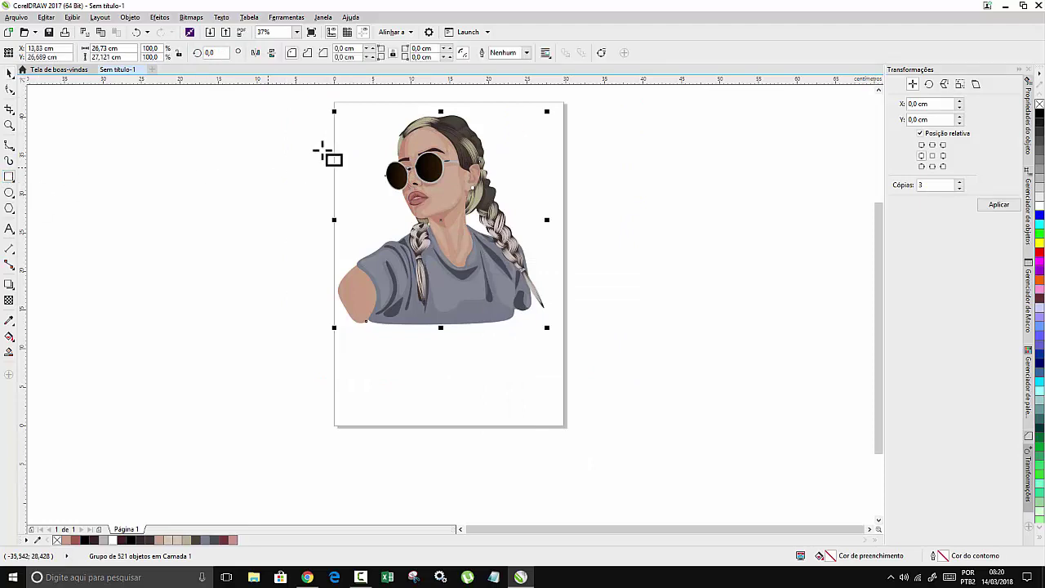
{"action": "left_click_drag", "start_coordinate": [346, 103], "coordinate": [530, 326]}
{"action": "scroll", "coordinate": [438, 330], "scroll_direction": "up", "scroll_amount": 2}
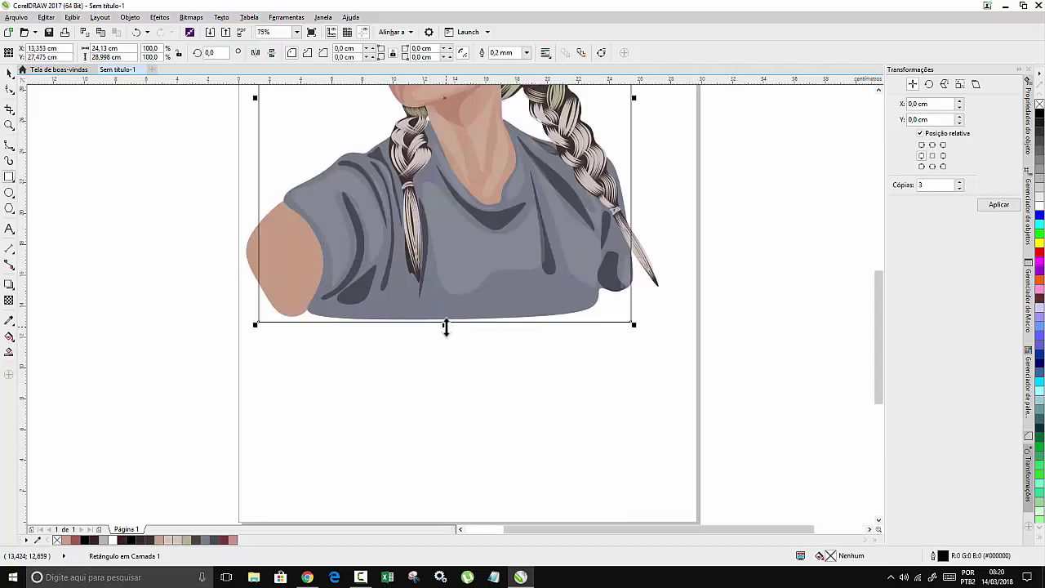
{"action": "left_click_drag", "start_coordinate": [446, 326], "coordinate": [446, 318]}
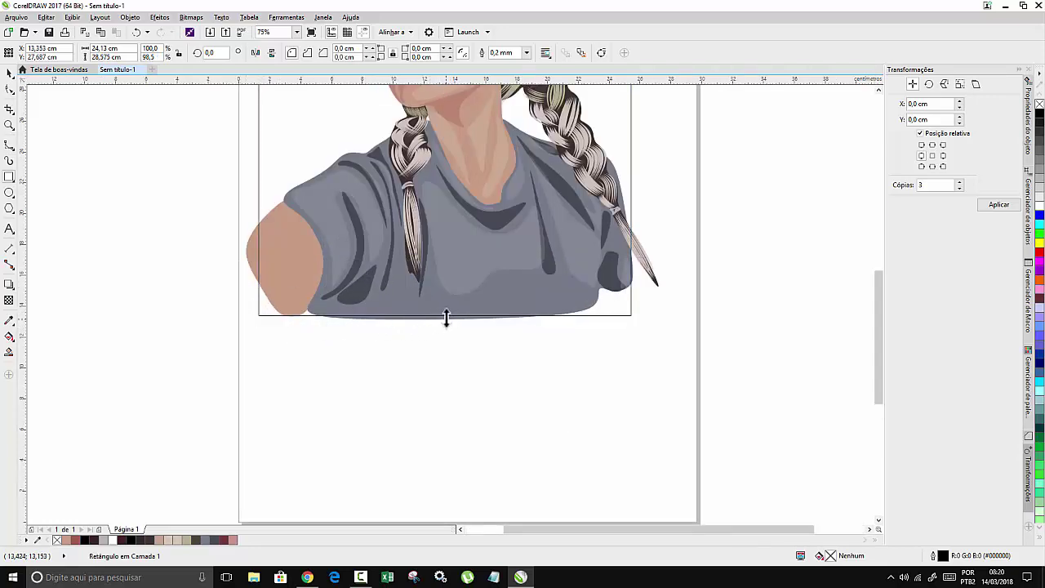
{"action": "left_click_drag", "start_coordinate": [445, 317], "coordinate": [445, 307]}
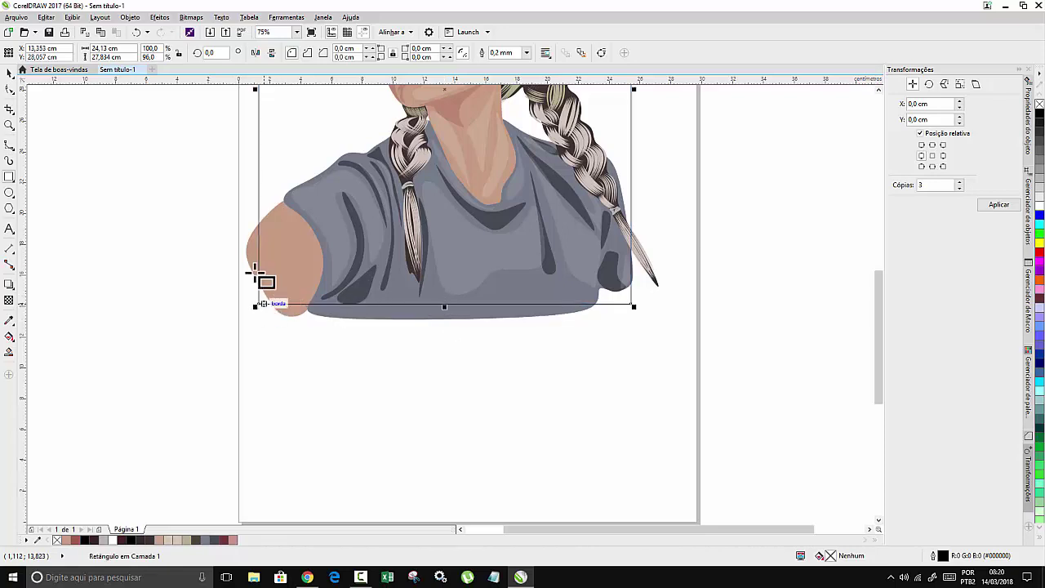
{"action": "scroll", "coordinate": [259, 91], "scroll_direction": "up", "scroll_amount": 3}
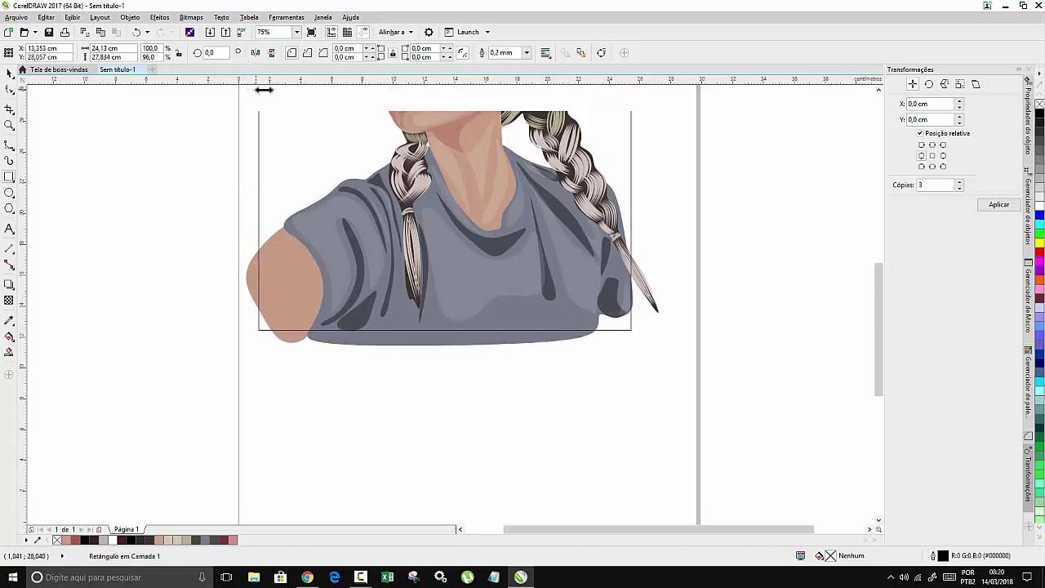
{"action": "left_click_drag", "start_coordinate": [254, 120], "coordinate": [269, 120]}
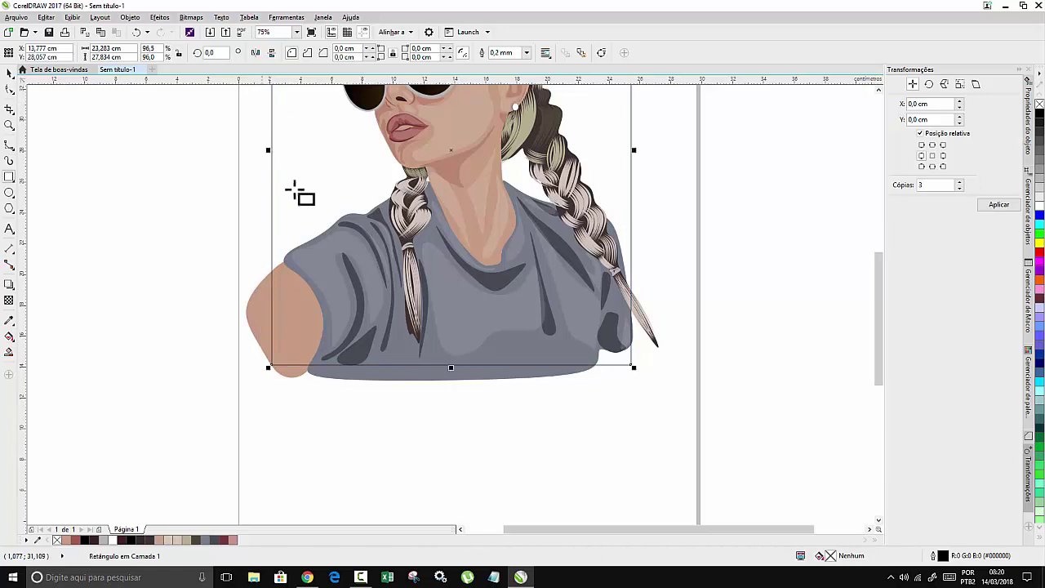
{"action": "scroll", "coordinate": [300, 194], "scroll_direction": "down", "scroll_amount": 2}
{"action": "scroll", "coordinate": [417, 188], "scroll_direction": "down", "scroll_amount": 2}
{"action": "scroll", "coordinate": [420, 170], "scroll_direction": "up", "scroll_amount": 2}
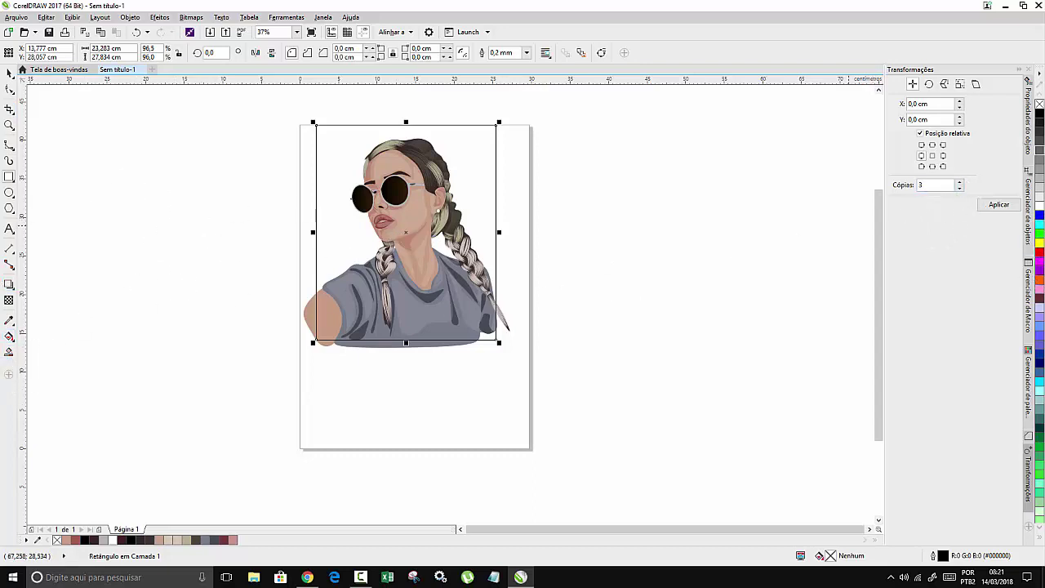
Fill the rectangle with 50% grey (#808080), send it behind the portrait and remove its outline.
{"action": "left_click", "coordinate": [1041, 164]}
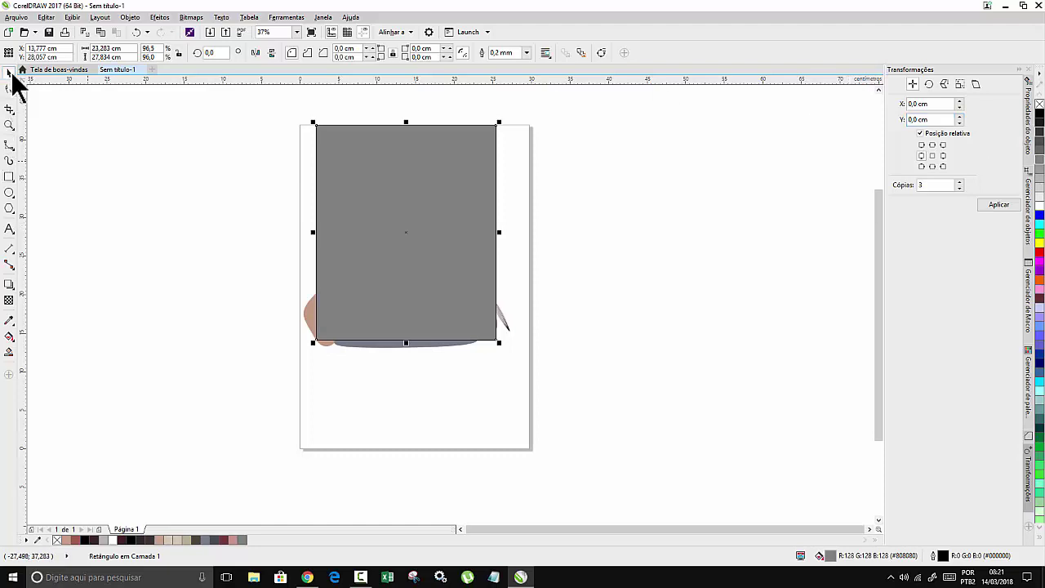
{"action": "key", "text": "shift+Page_Down"}
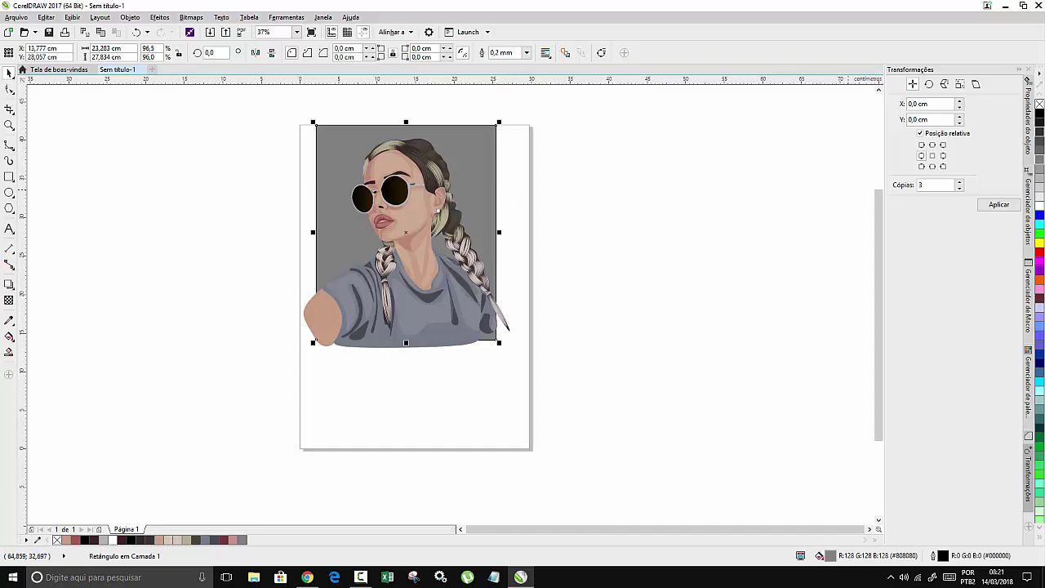
{"action": "right_click", "coordinate": [1040, 104]}
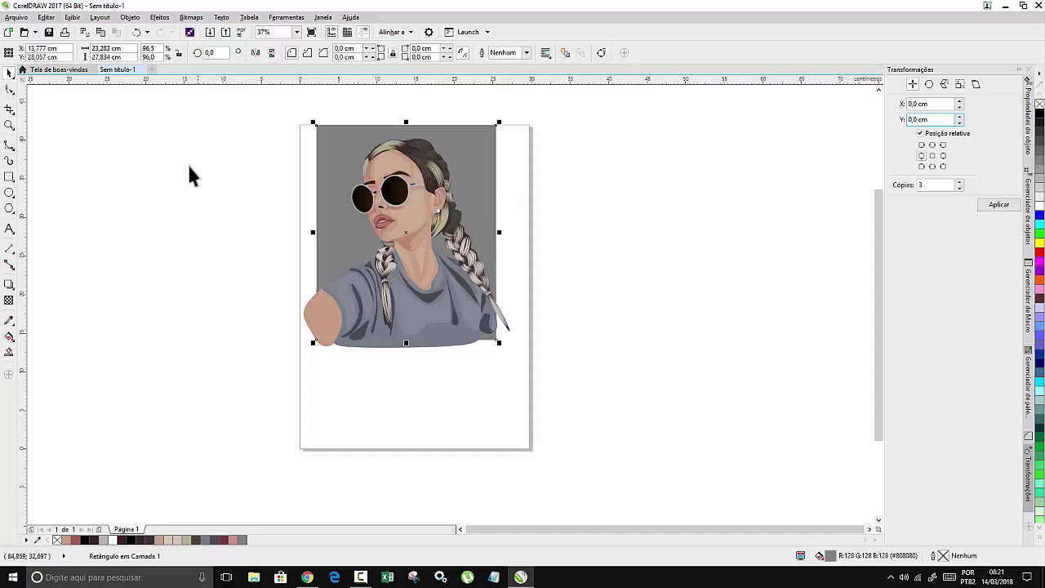
{"action": "key", "text": "Escape"}
Place the portrait group inside the grey rectangle as a PowerClip.
{"action": "scroll", "coordinate": [351, 208], "scroll_direction": "up", "scroll_amount": 2}
{"action": "left_click", "coordinate": [468, 217]}
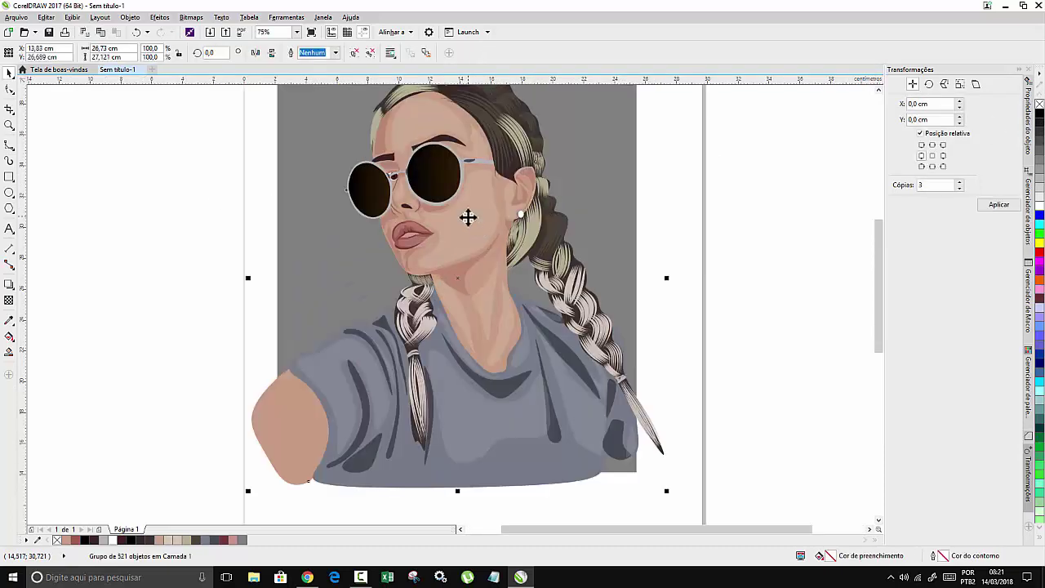
{"action": "scroll", "coordinate": [468, 217], "scroll_direction": "down", "scroll_amount": 4}
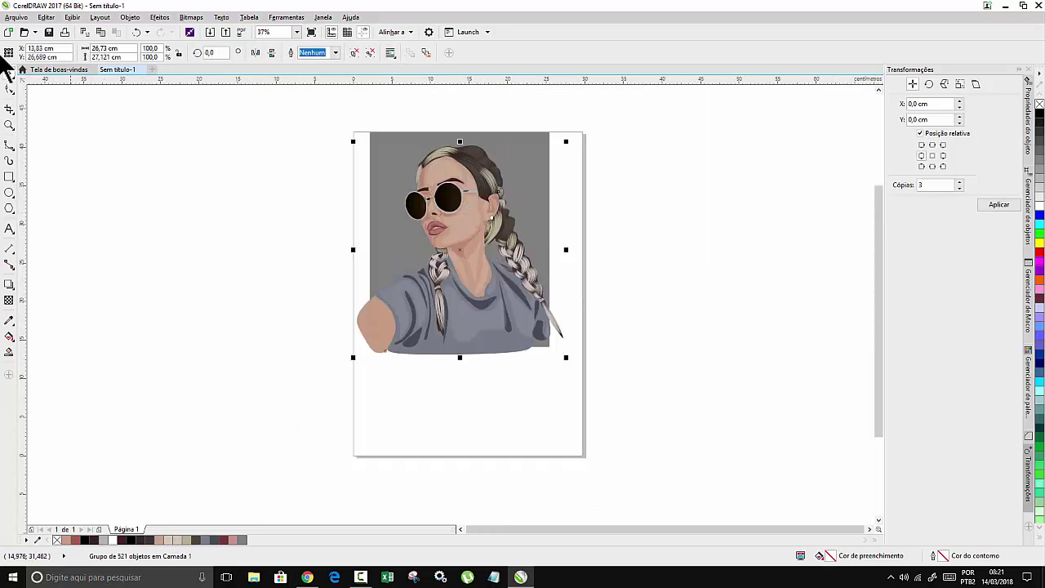
{"action": "left_click", "coordinate": [101, 21]}
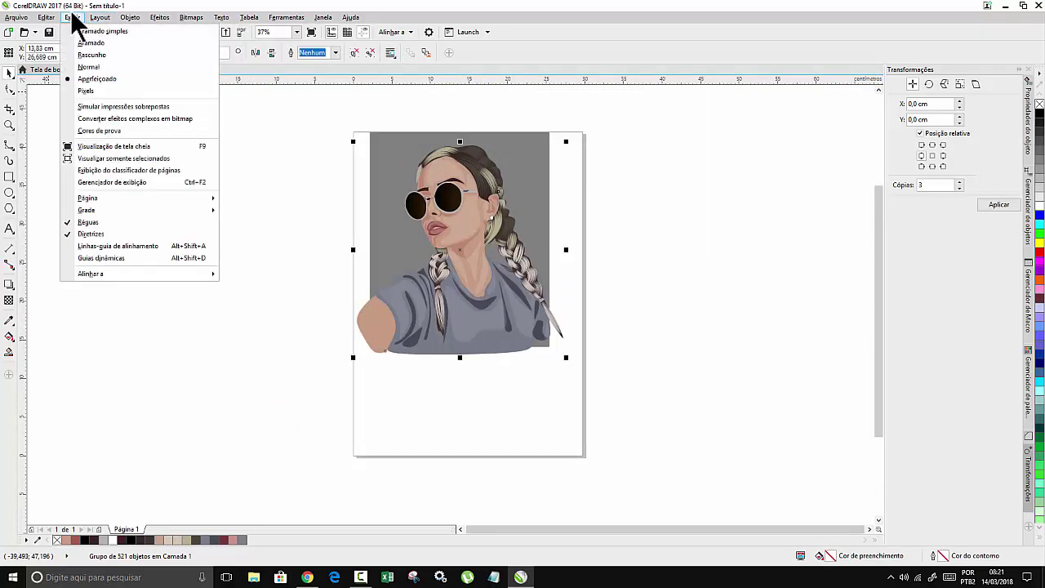
{"action": "mouse_move", "coordinate": [133, 21]}
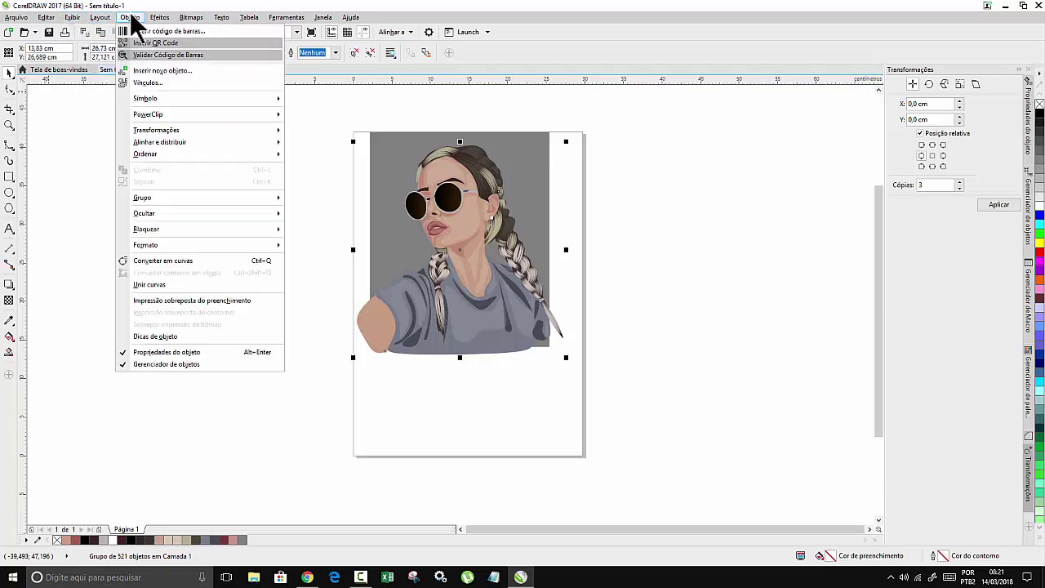
{"action": "mouse_move", "coordinate": [172, 119]}
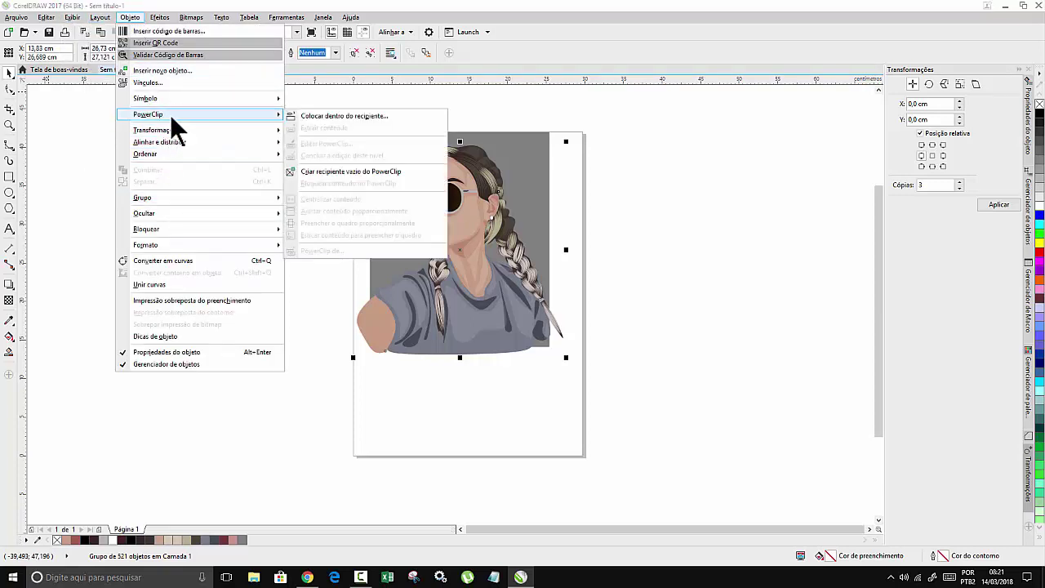
{"action": "left_click", "coordinate": [353, 116]}
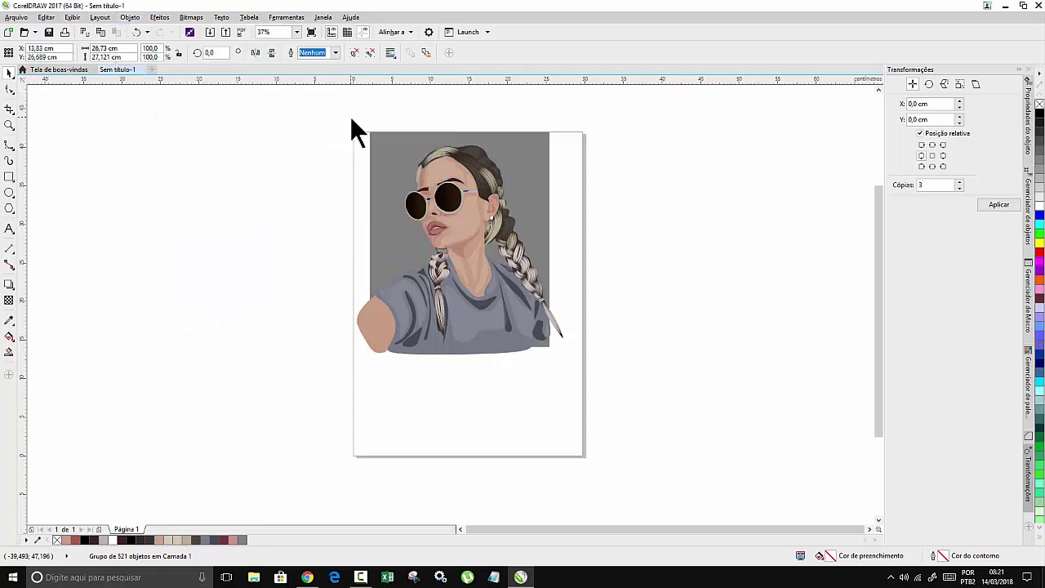
{"action": "left_click", "coordinate": [385, 197]}
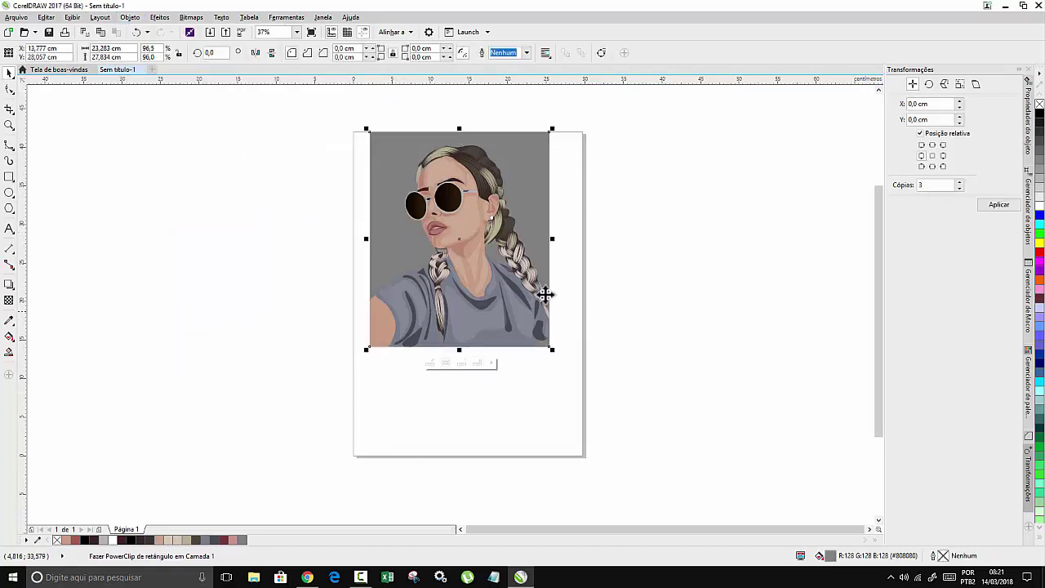
{"action": "left_click", "coordinate": [287, 189]}
Enlarge the clipped portrait to about 27.5 × 32.8 cm and position it roughly centred across the page.
{"action": "left_click_drag", "start_coordinate": [450, 207], "coordinate": [478, 268]}
{"action": "left_click_drag", "start_coordinate": [394, 190], "coordinate": [345, 150]}
{"action": "scroll", "coordinate": [427, 284], "scroll_direction": "up", "scroll_amount": 2}
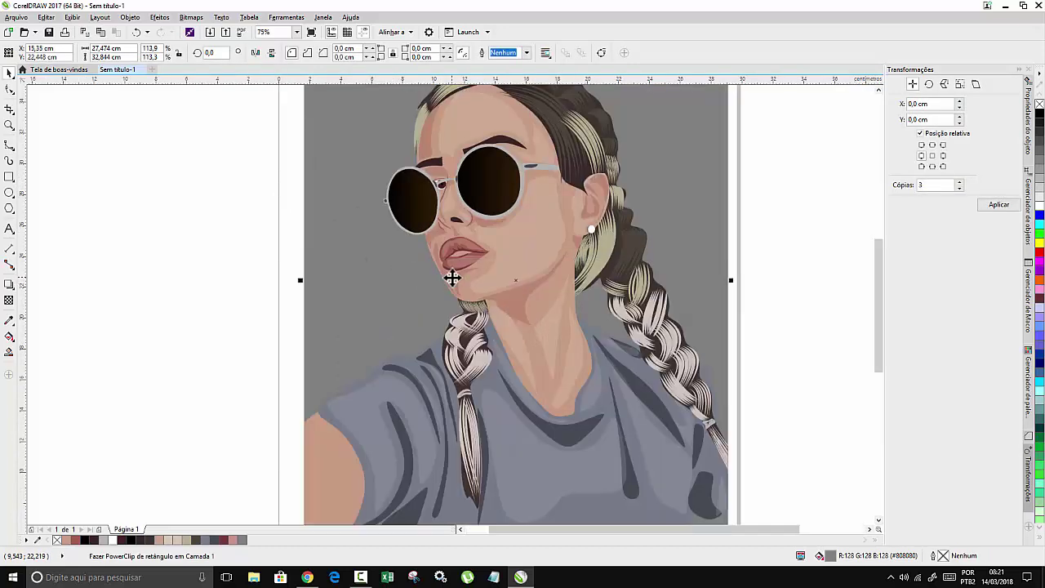
{"action": "scroll", "coordinate": [447, 265], "scroll_direction": "down", "scroll_amount": 2}
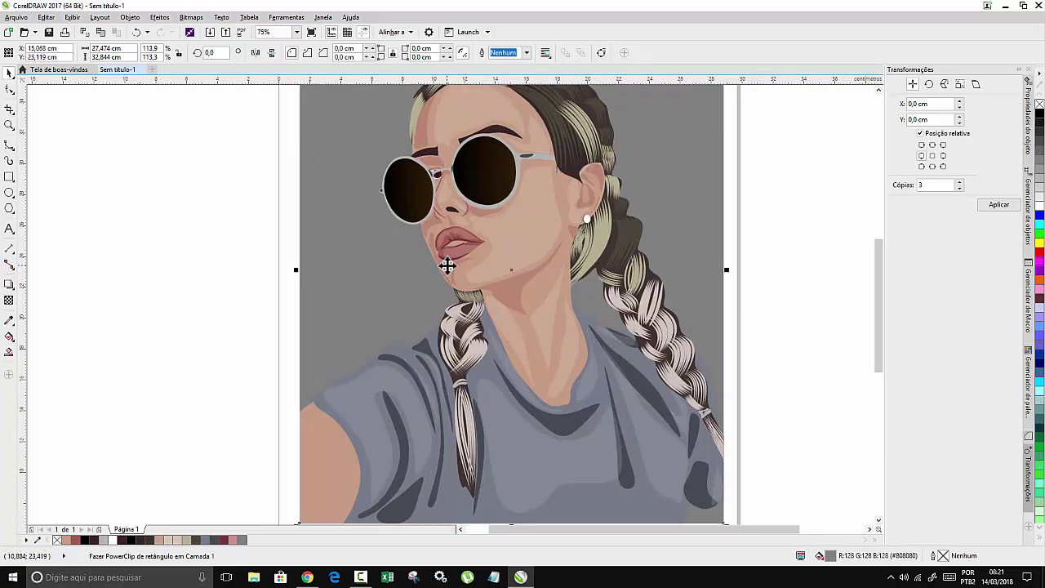
{"action": "left_click", "coordinate": [314, 242]}
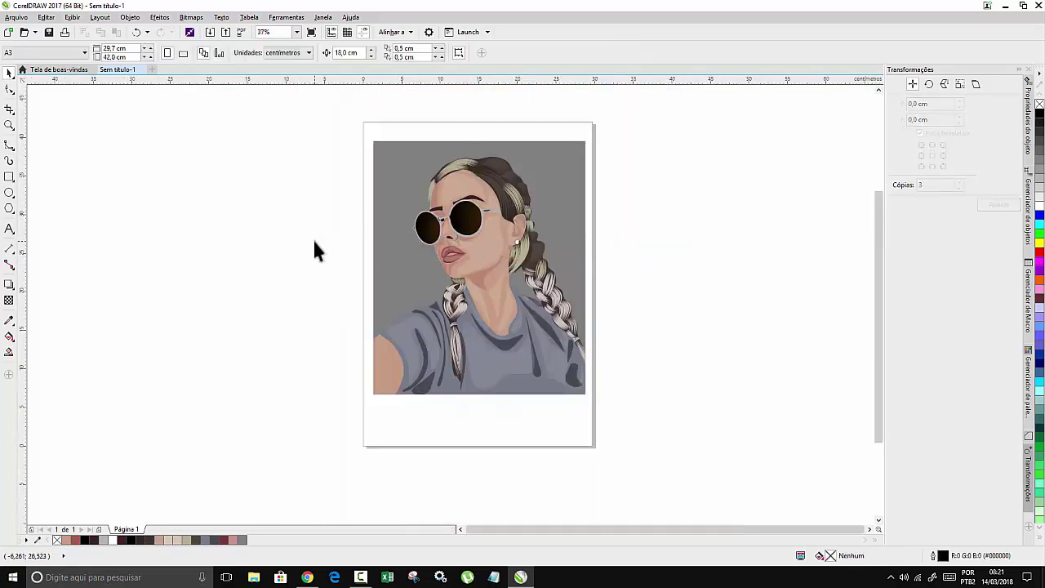